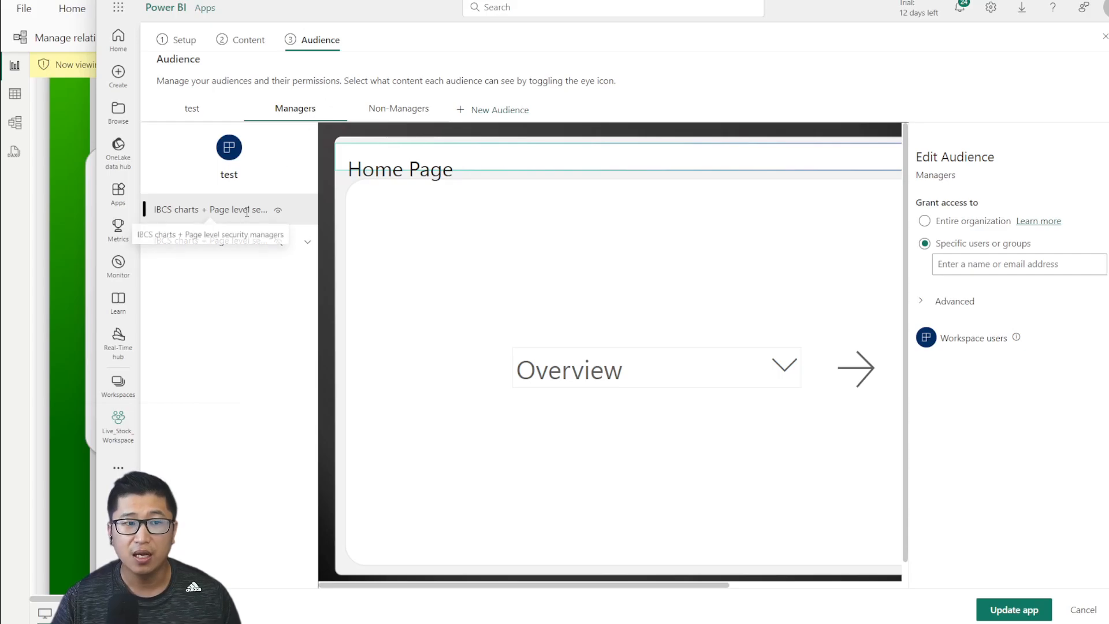
# Step: Preview the report that the Non-Managers audience can access in the app's audience settings
pyautogui.click(404, 108)
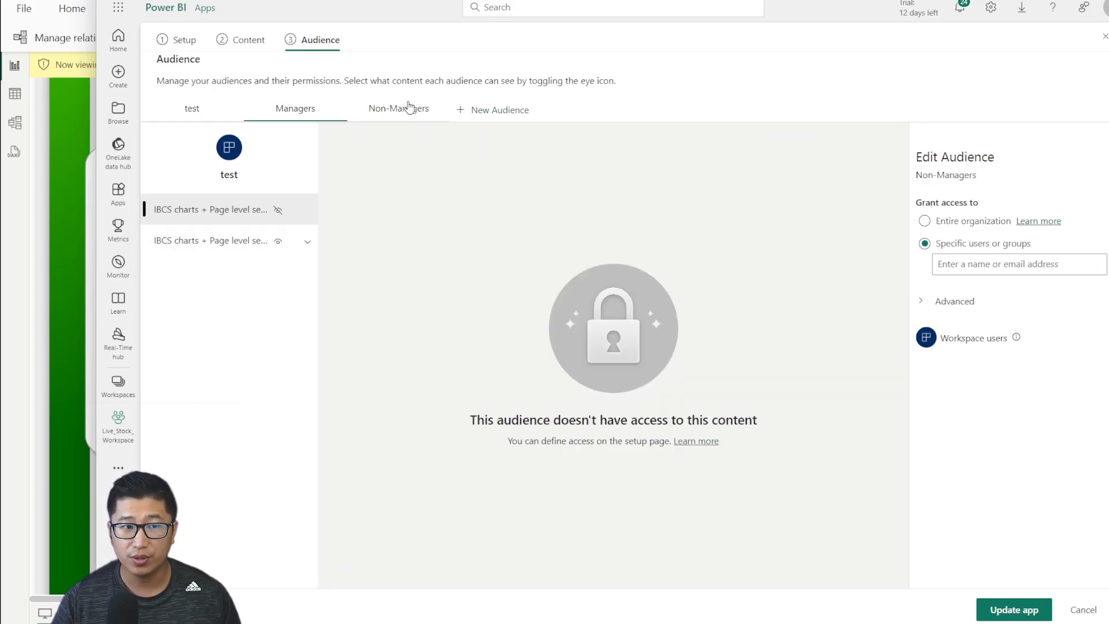
pyautogui.click(232, 241)
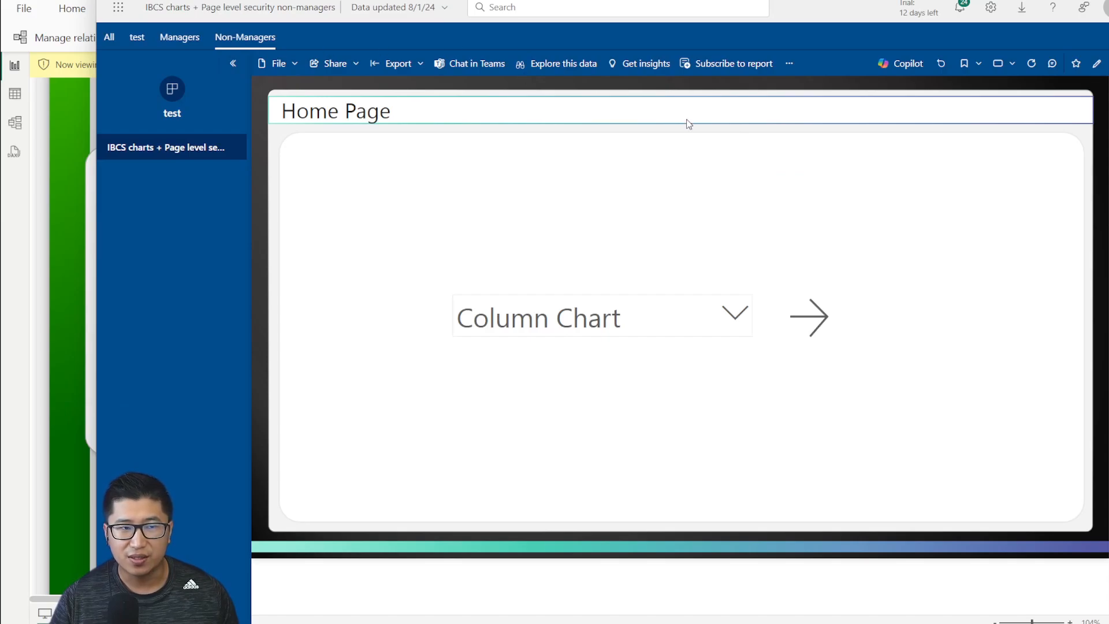
# Step: Open the Column Chart page from the Non-Managers home page and follow the navigation arrow on the Managers home page
pyautogui.click(809, 326)
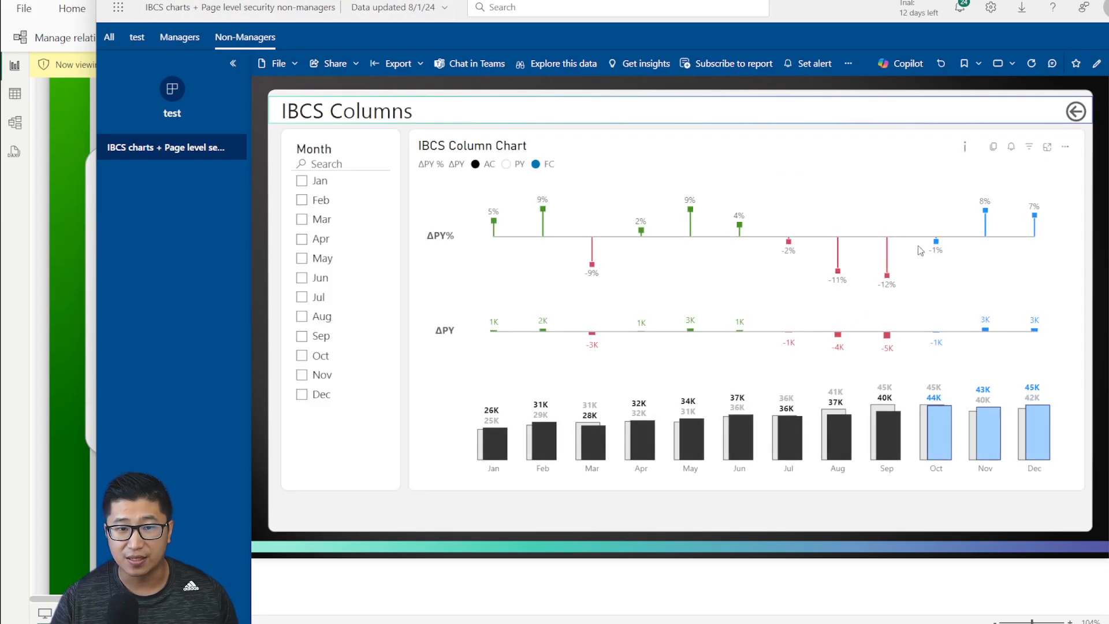
pyautogui.click(184, 39)
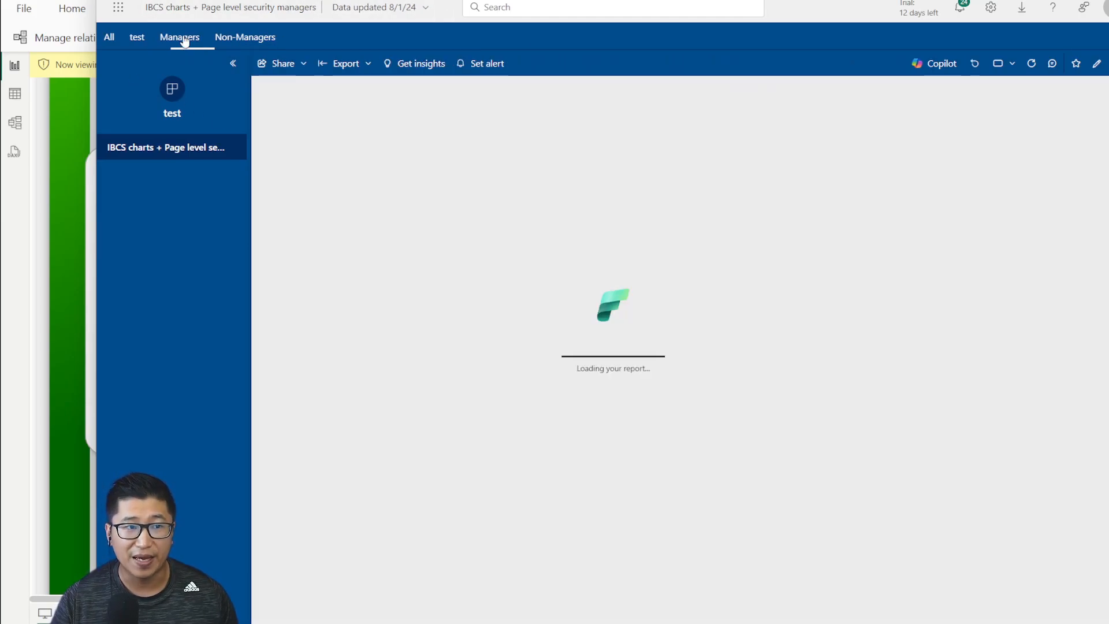
pyautogui.click(812, 320)
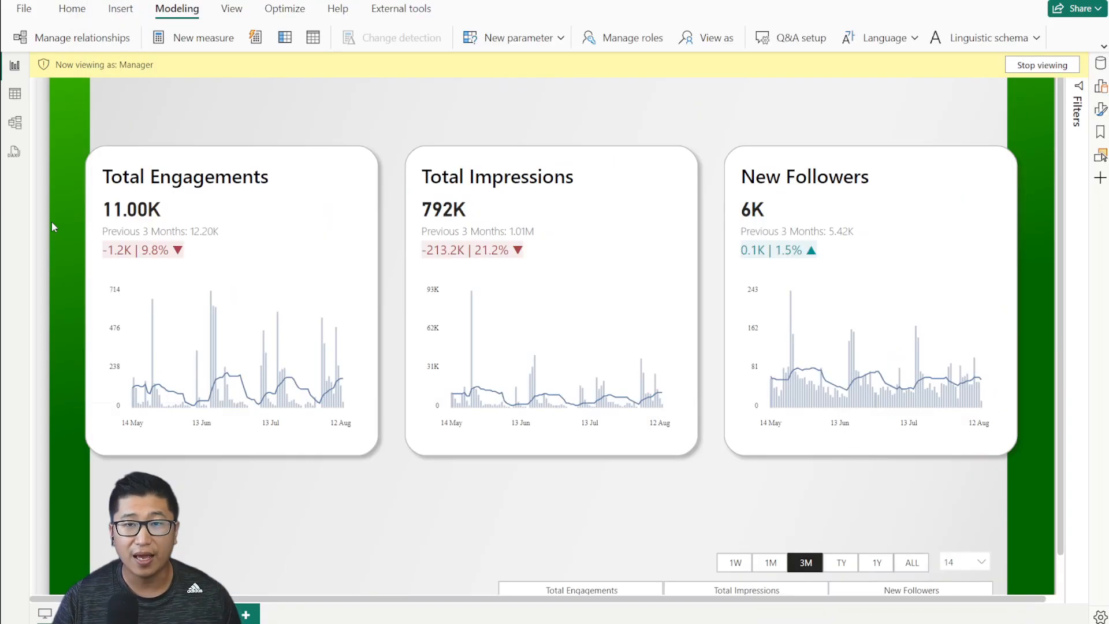
# Step: Preview the three-card report in Power BI Desktop as the Non-Manager role instead of Manager
pyautogui.click(715, 238)
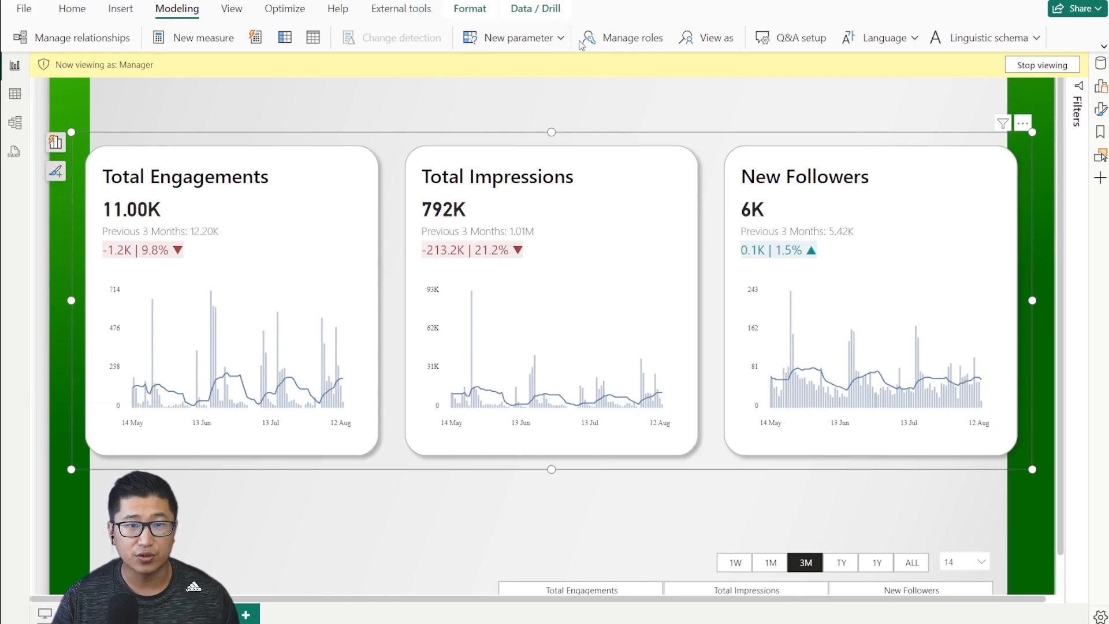
pyautogui.click(704, 41)
pyautogui.click(490, 266)
pyautogui.click(604, 424)
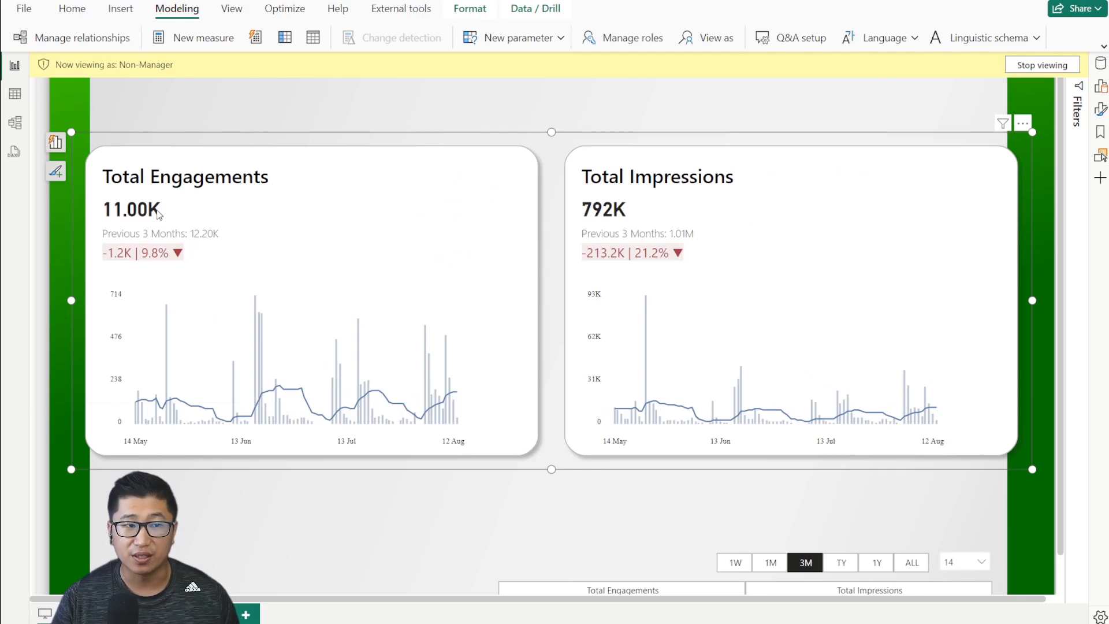
# Step: Change the previewed security role back to Manager only, with Non-Manager deselected
pyautogui.click(705, 41)
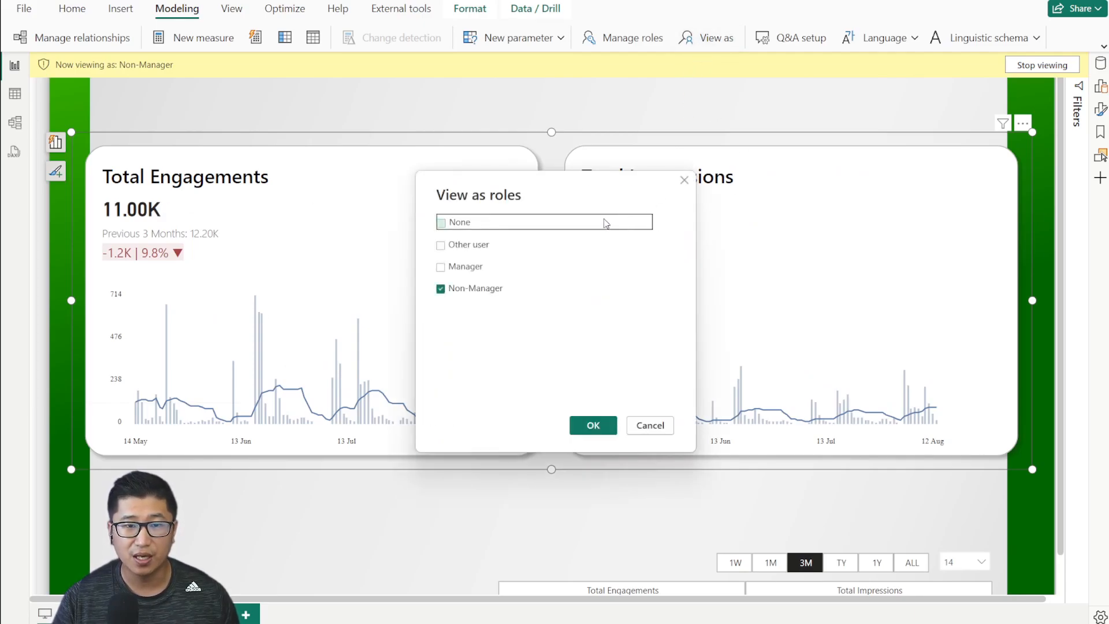
pyautogui.click(479, 267)
pyautogui.click(479, 288)
pyautogui.click(591, 425)
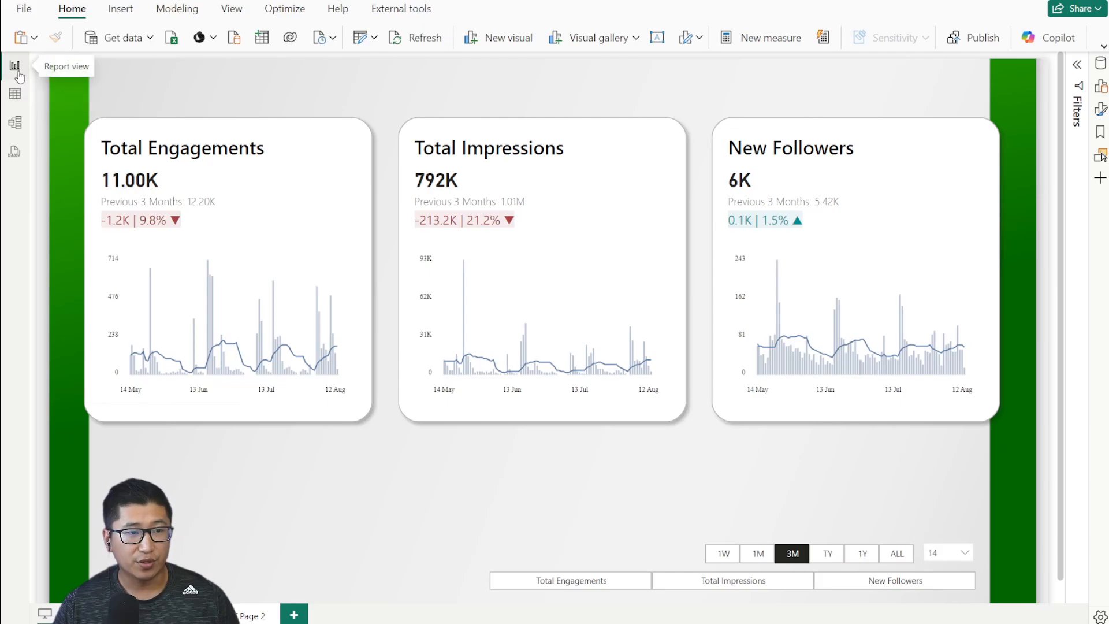
# Step: Look at the columns and rows of the Data table and return to the report page
pyautogui.click(16, 95)
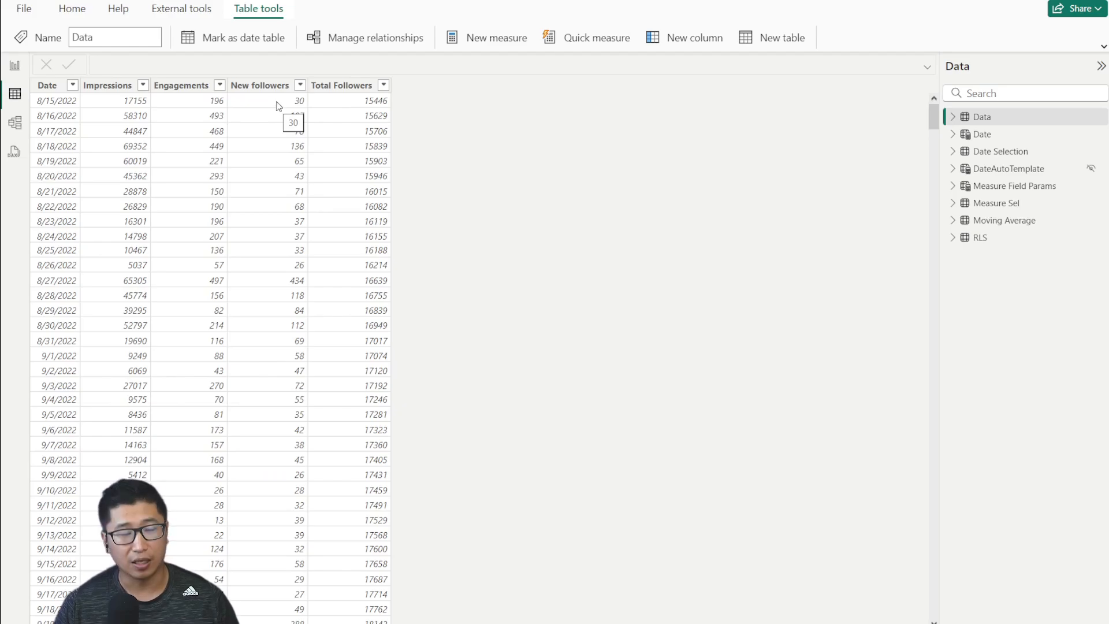
pyautogui.click(13, 67)
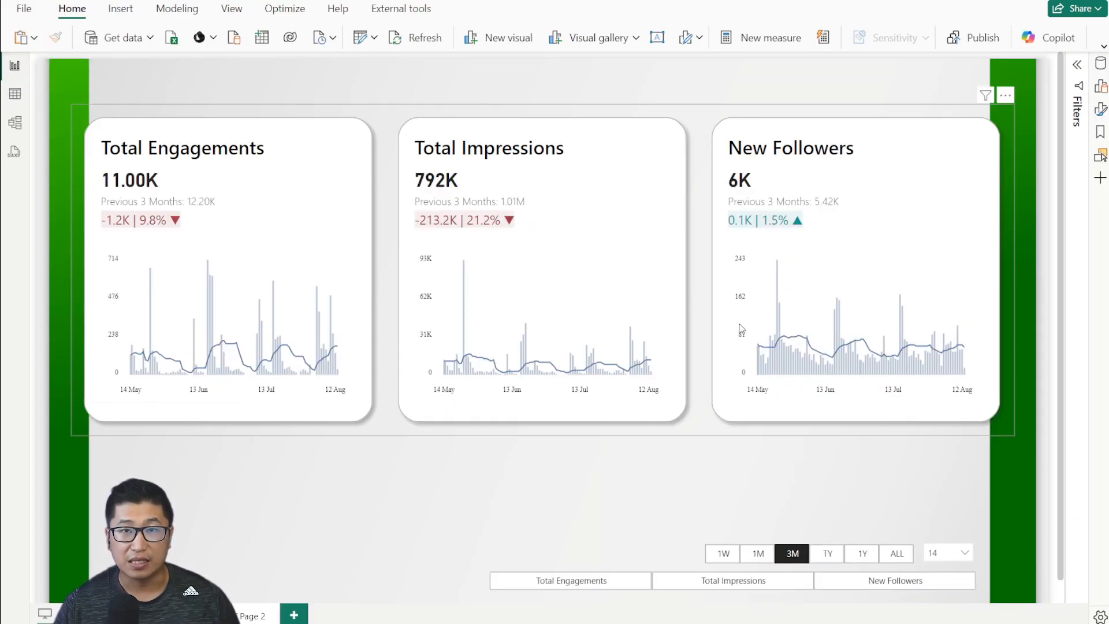
# Step: Try the 1W, 1M, 3M and TY periods in the date slicer and leave it on 1M
pyautogui.click(725, 555)
pyautogui.click(760, 556)
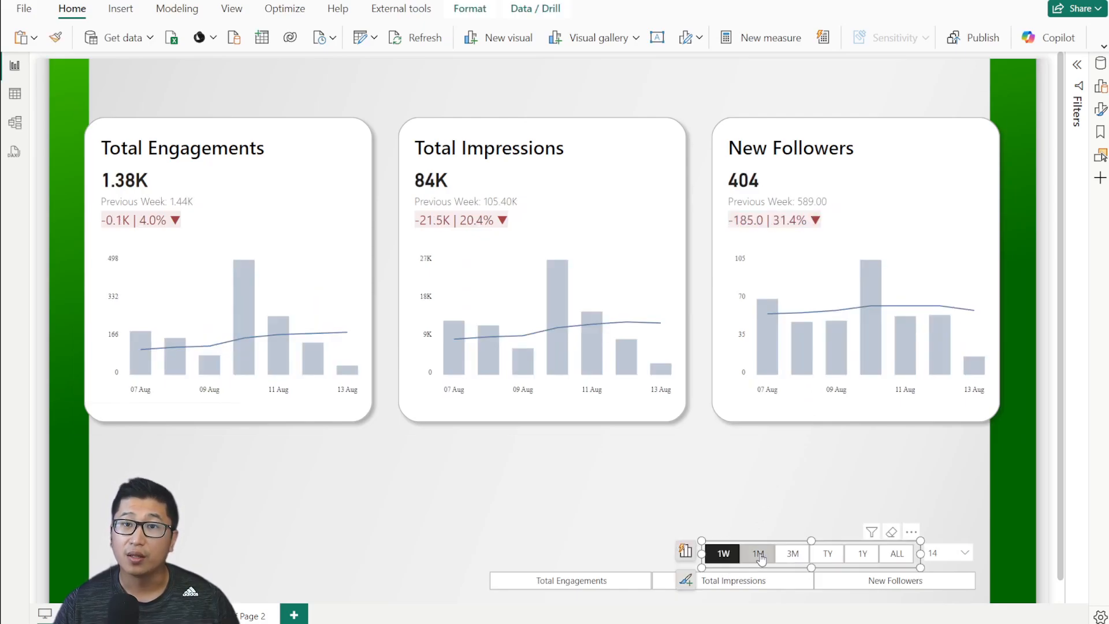
pyautogui.click(795, 555)
pyautogui.click(828, 554)
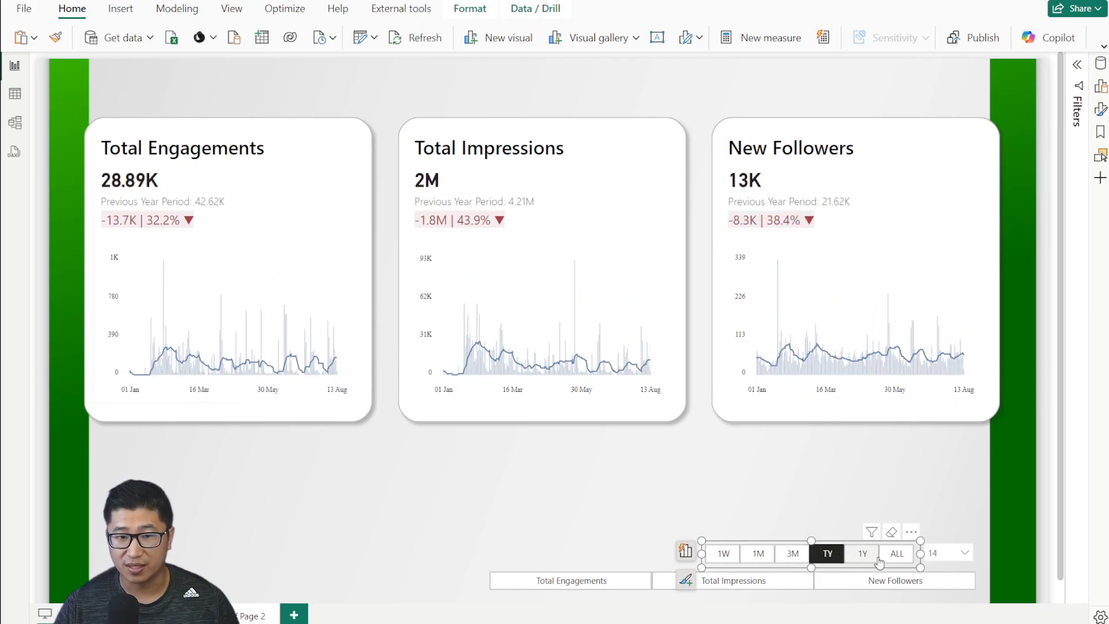
pyautogui.click(759, 555)
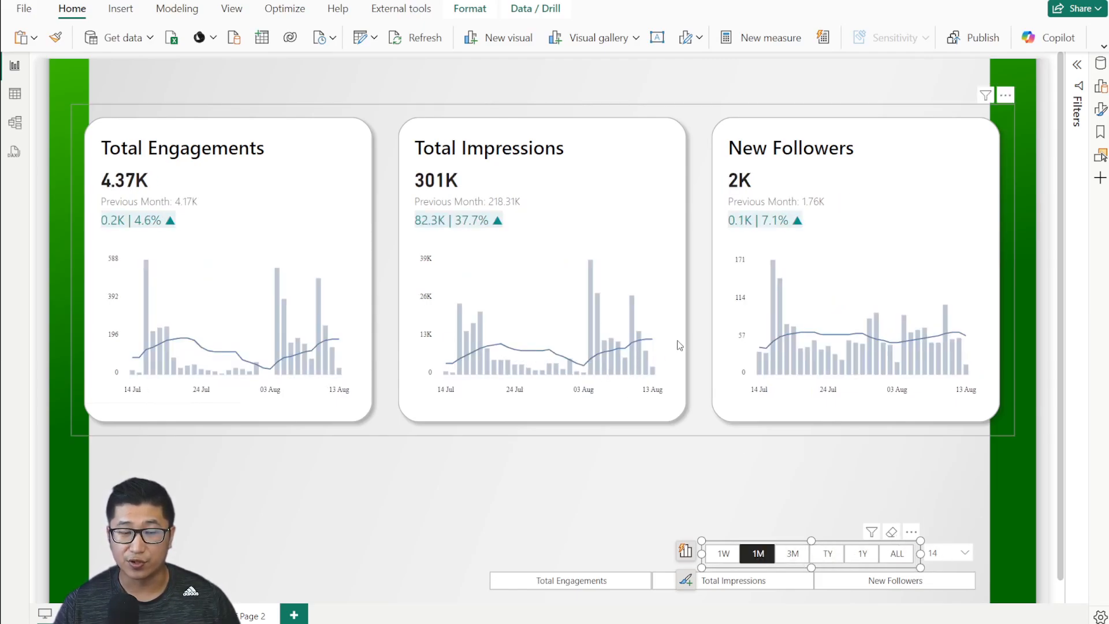
# Step: Try moving-average windows of 3 and 7 on the cards, return the selection to 14 and deselect the slicer
pyautogui.click(942, 554)
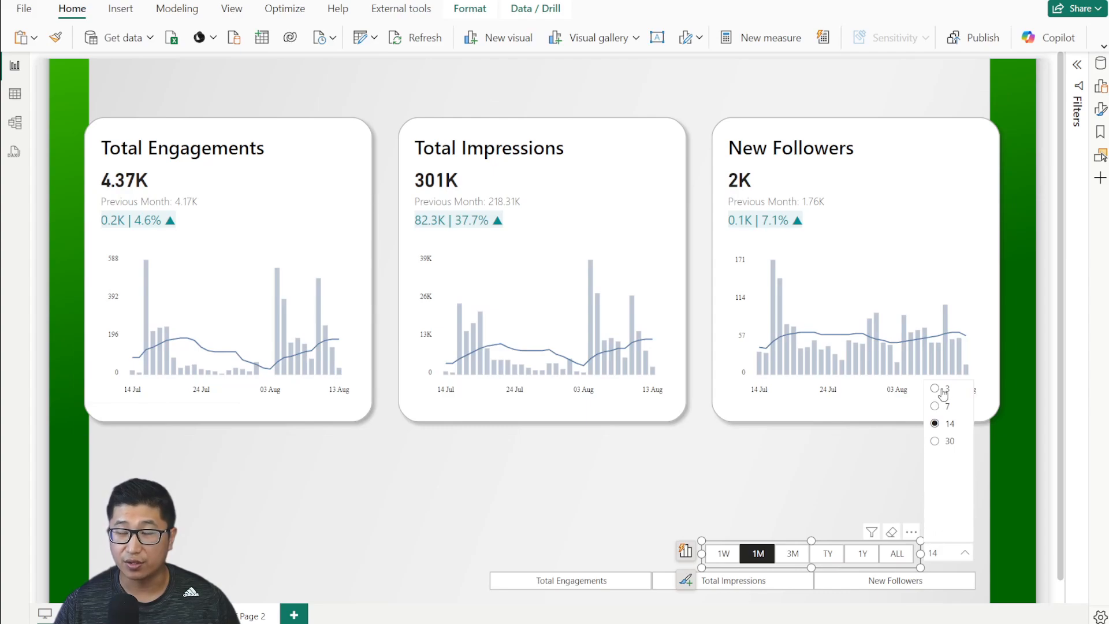
pyautogui.click(943, 392)
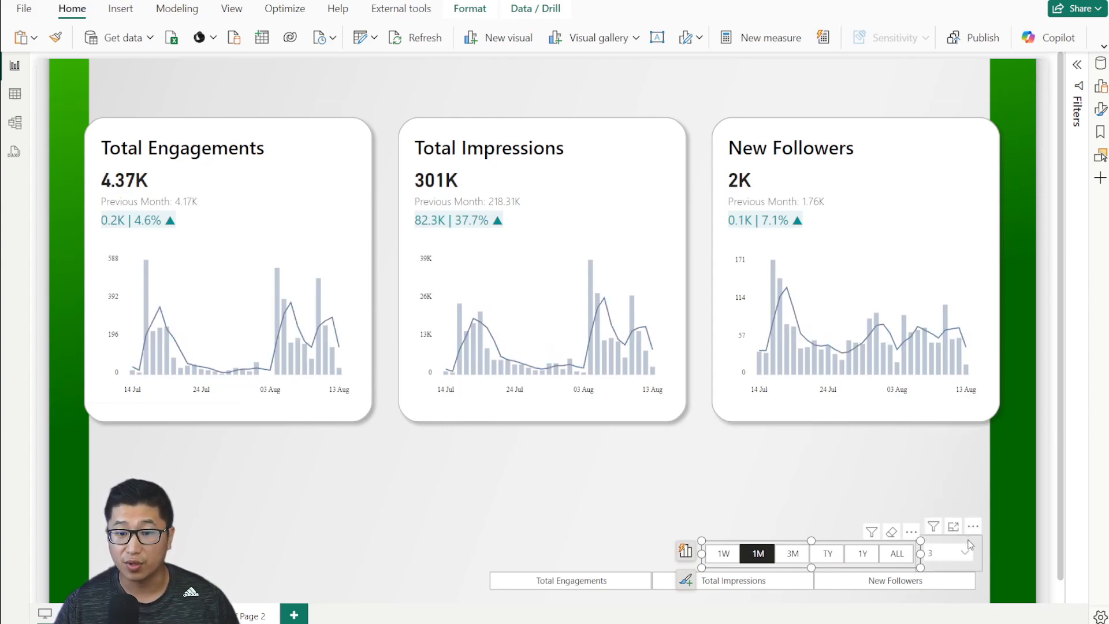
pyautogui.click(962, 555)
pyautogui.click(942, 407)
pyautogui.click(958, 556)
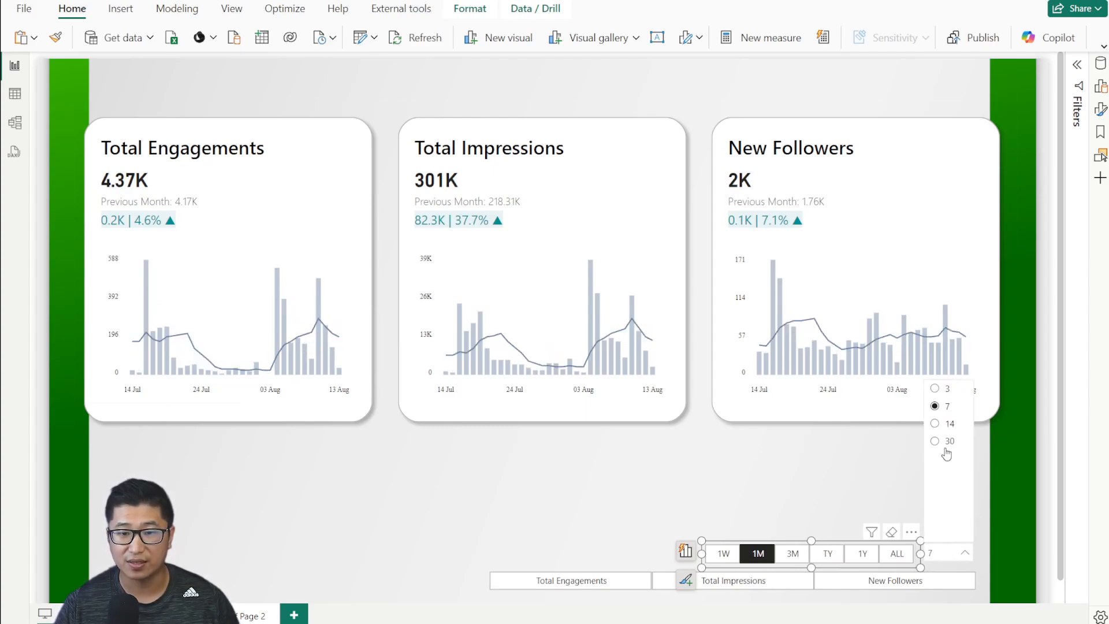
pyautogui.click(946, 424)
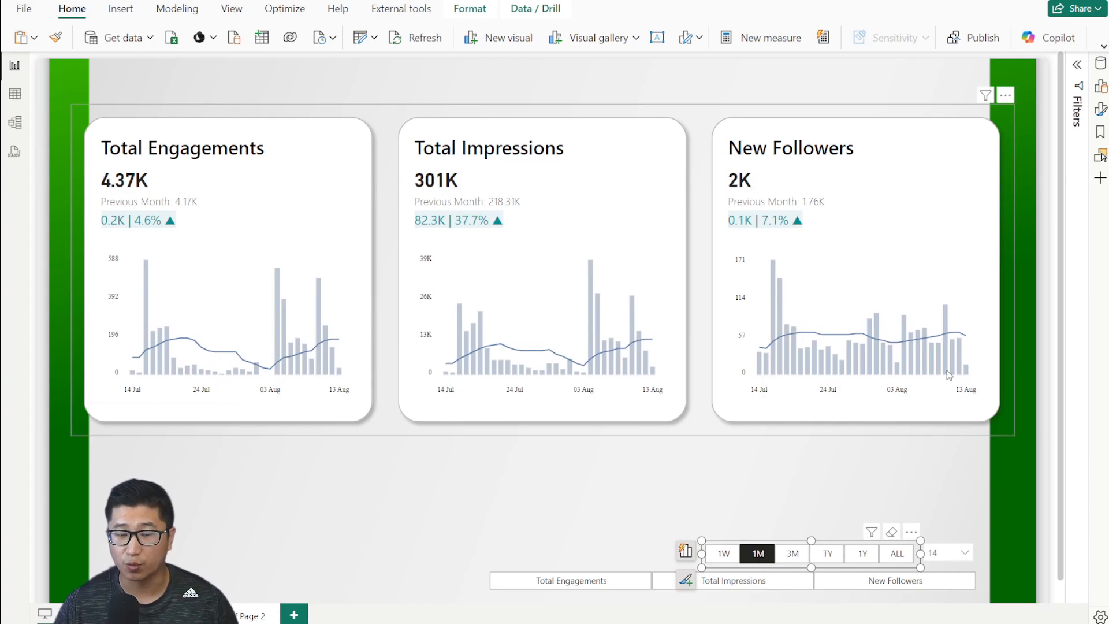
pyautogui.click(569, 522)
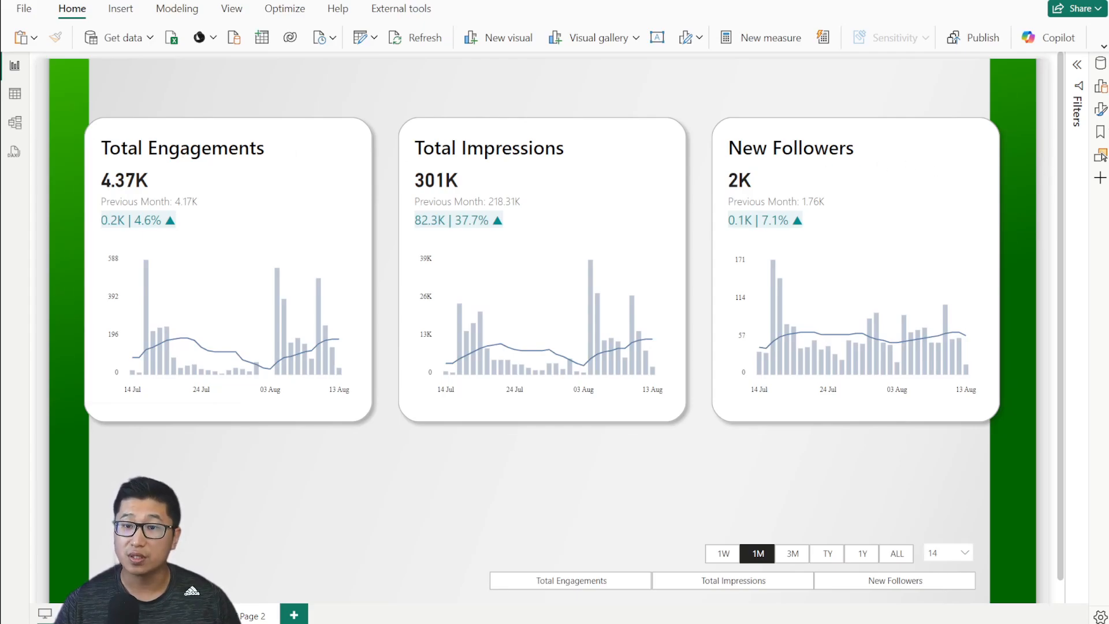
# Step: Expand the Data table's fields and look through its measures, including those in the Previous measures folder
pyautogui.click(1101, 63)
pyautogui.click(799, 117)
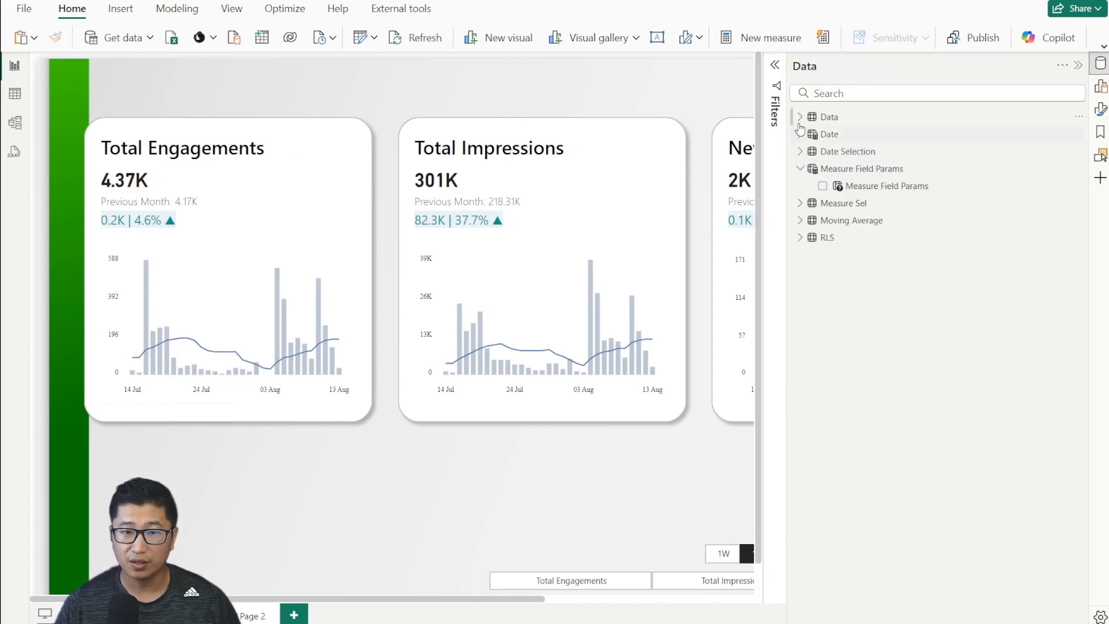
pyautogui.click(800, 117)
pyautogui.scroll(-15, 895, 261)
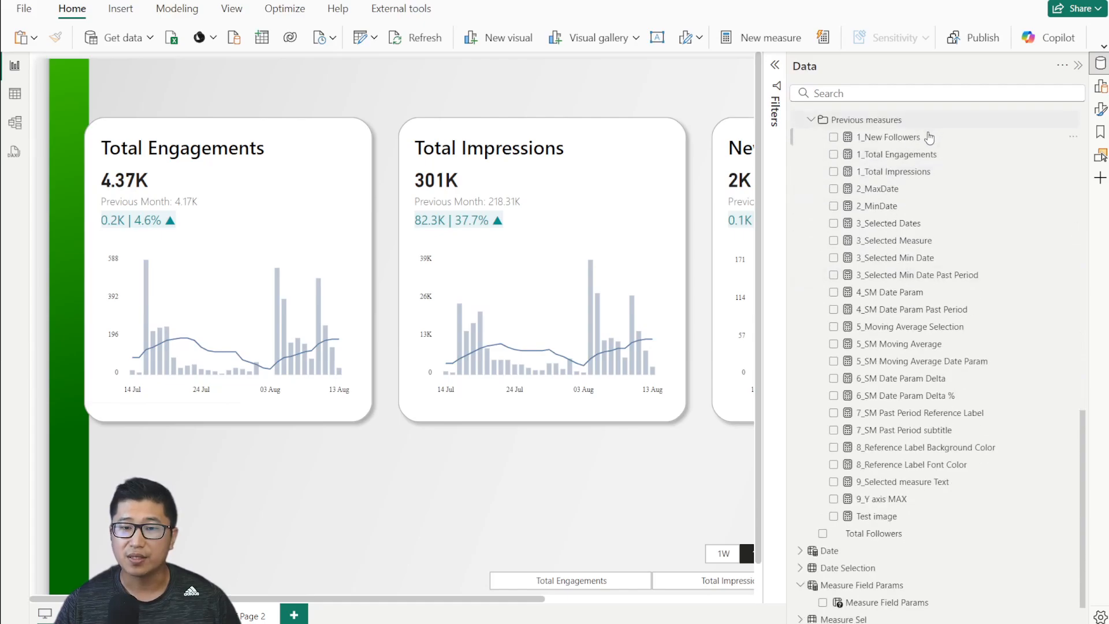
pyautogui.scroll(10, 941, 500)
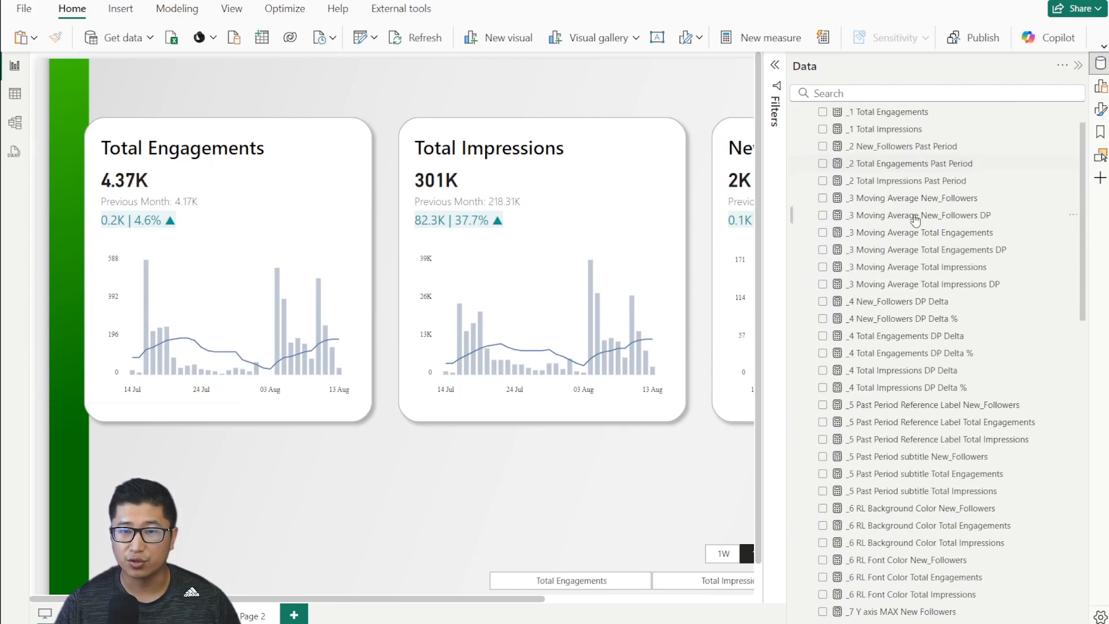
pyautogui.scroll(1, 916, 220)
pyautogui.scroll(-8, 925, 365)
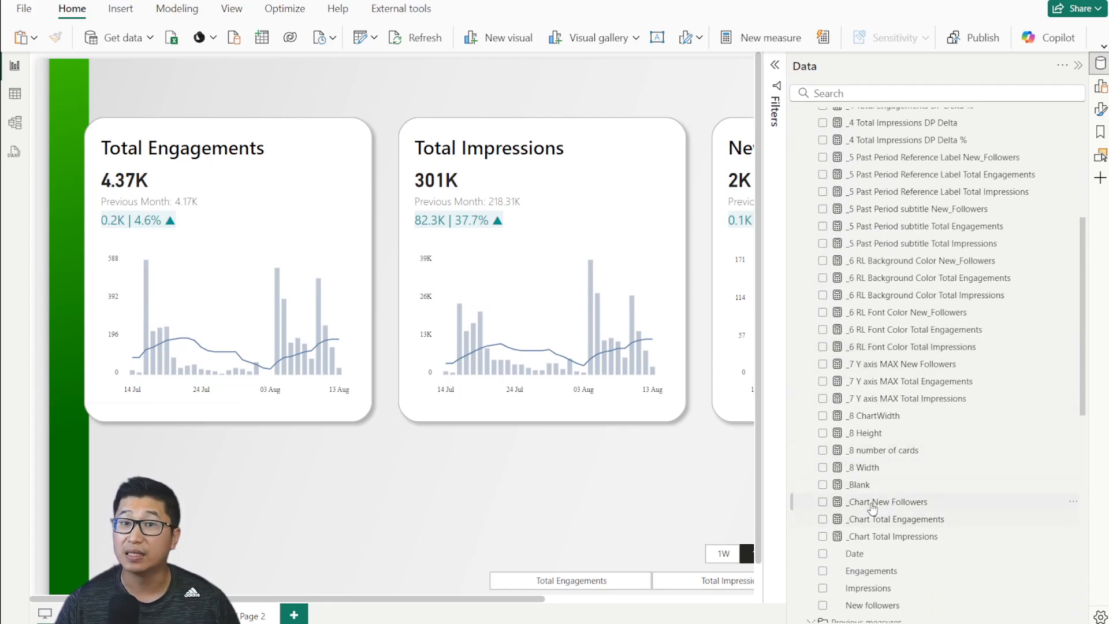
pyautogui.scroll(-15, 879, 508)
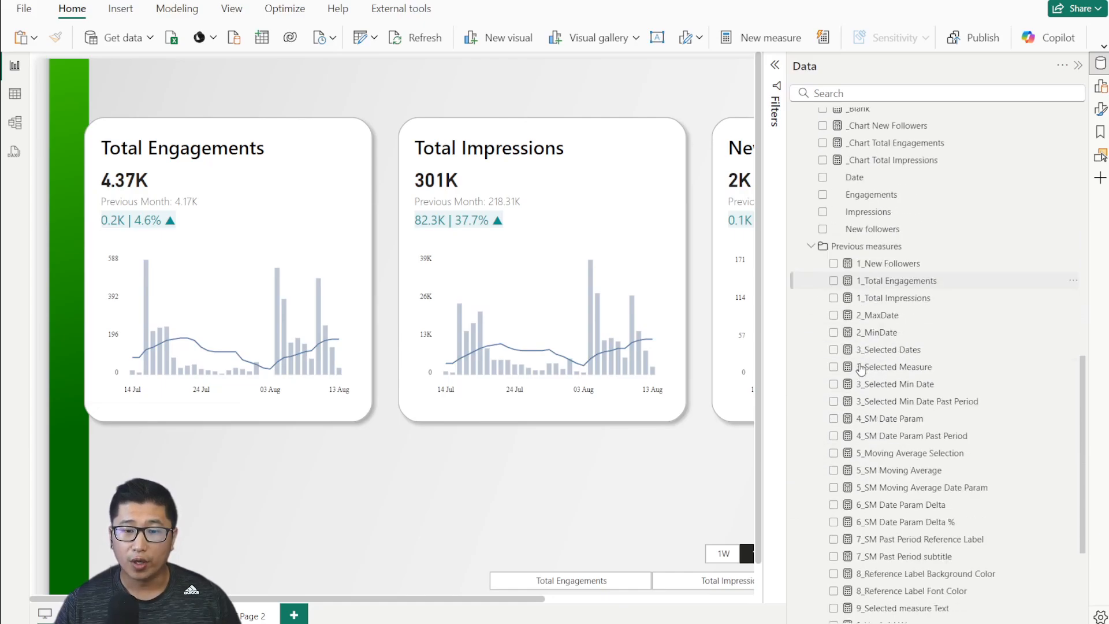
pyautogui.scroll(2, 895, 214)
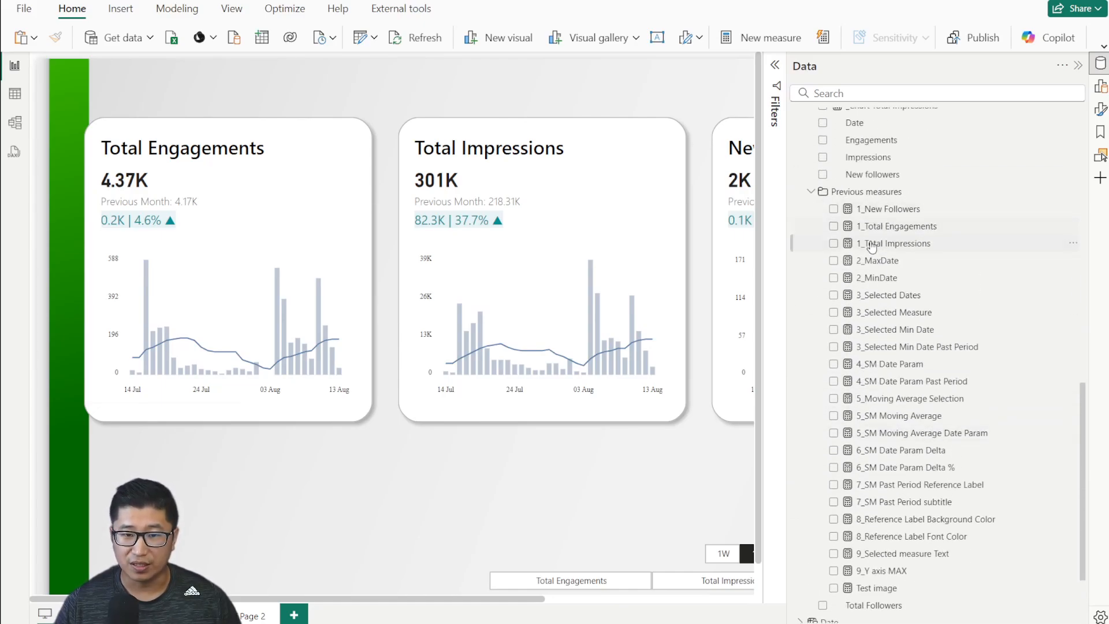
# Step: Examine the DAX formula of the 3_Selected Measure measure and close it without changes
pyautogui.click(887, 315)
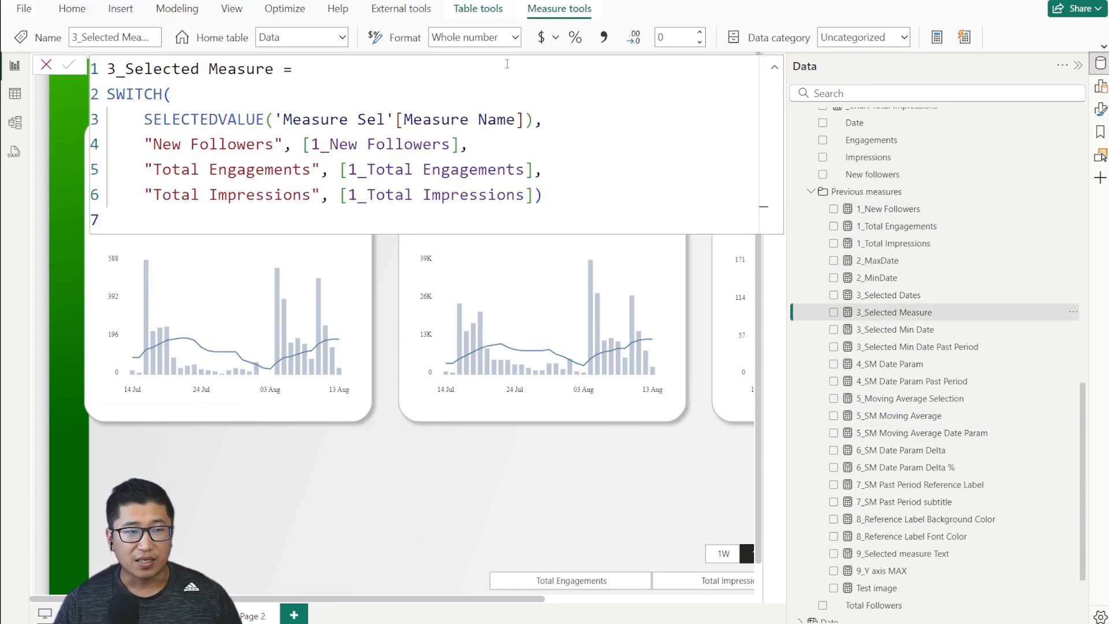
pyautogui.moveTo(507, 64); pyautogui.dragTo(570, 227)
pyautogui.click(569, 227)
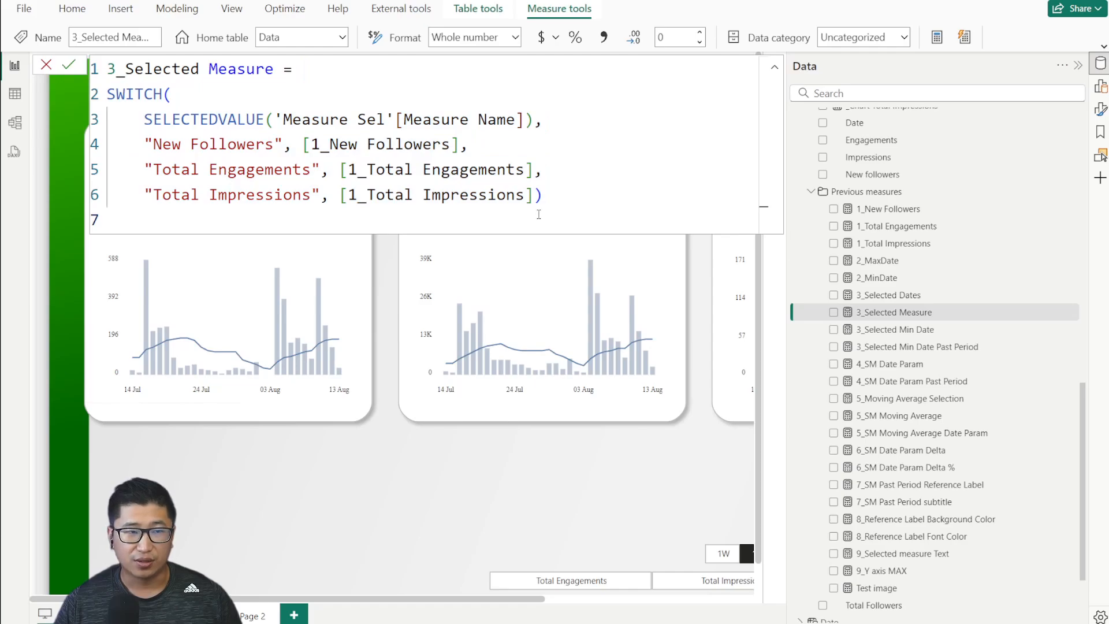
pyautogui.click(55, 71)
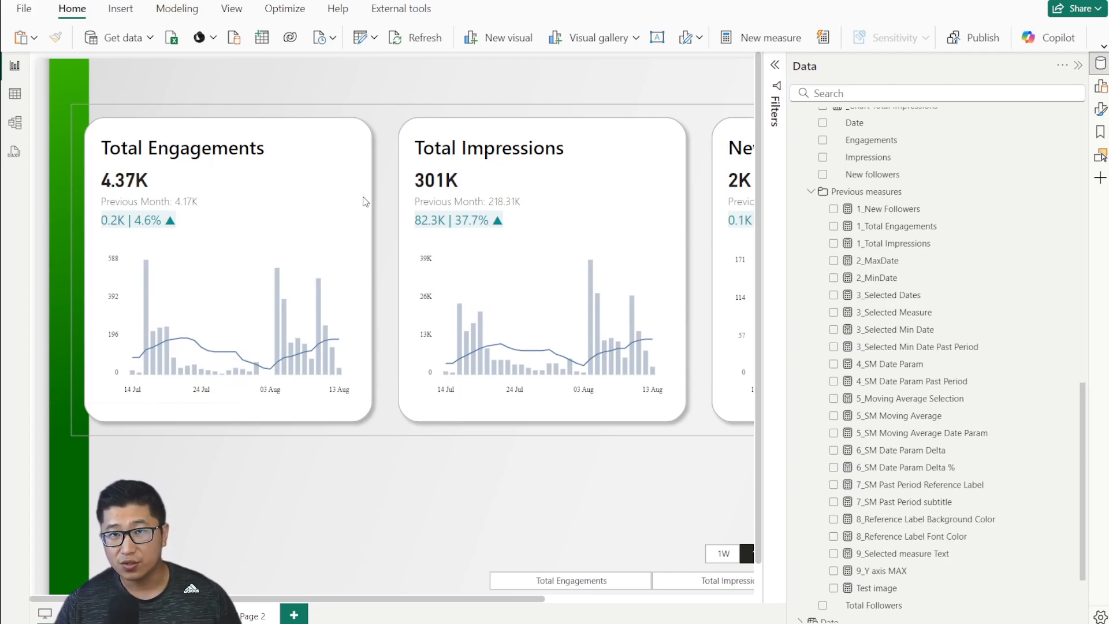
# Step: Compare the separate per-metric measures with the ones in the Previous measures folder and collapse the field list
pyautogui.scroll(5, 937, 263)
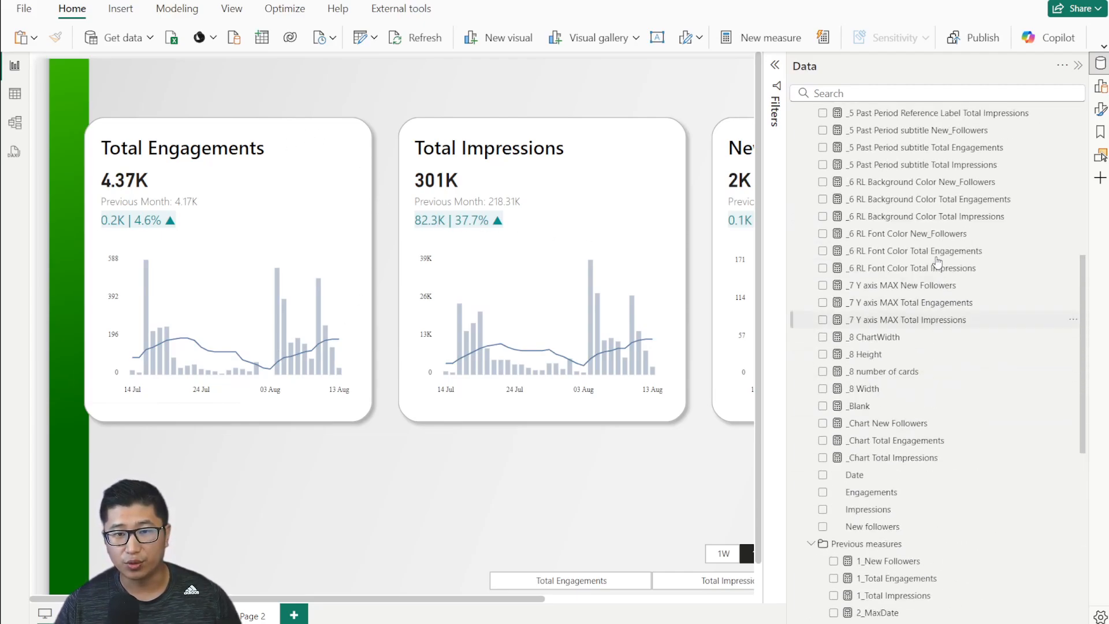
pyautogui.scroll(4, 937, 263)
pyautogui.scroll(-10, 948, 285)
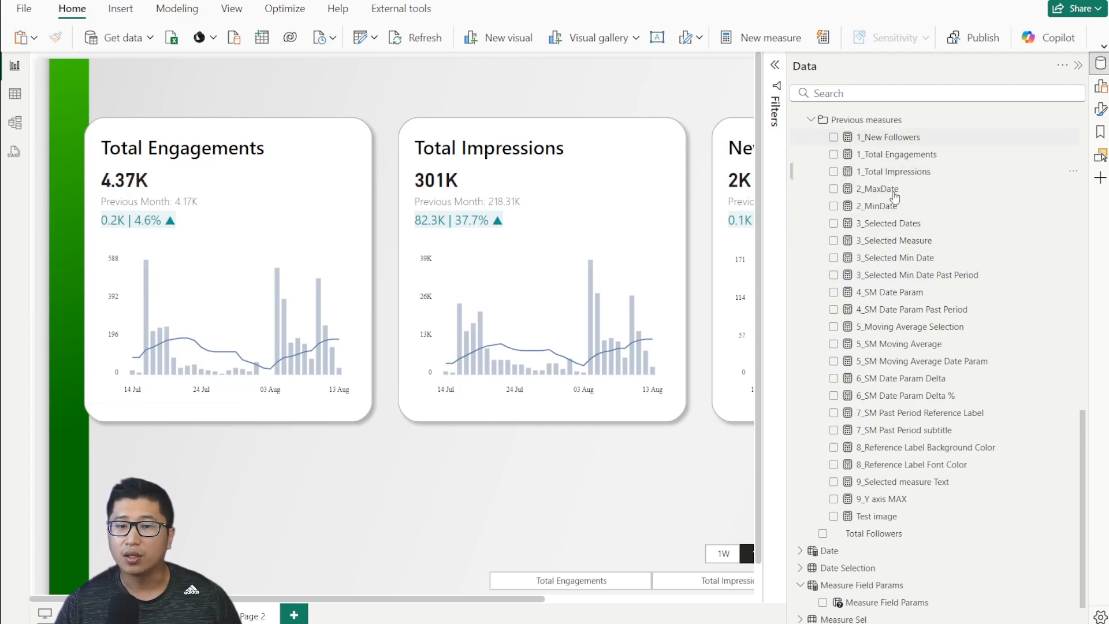
pyautogui.scroll(6, 917, 467)
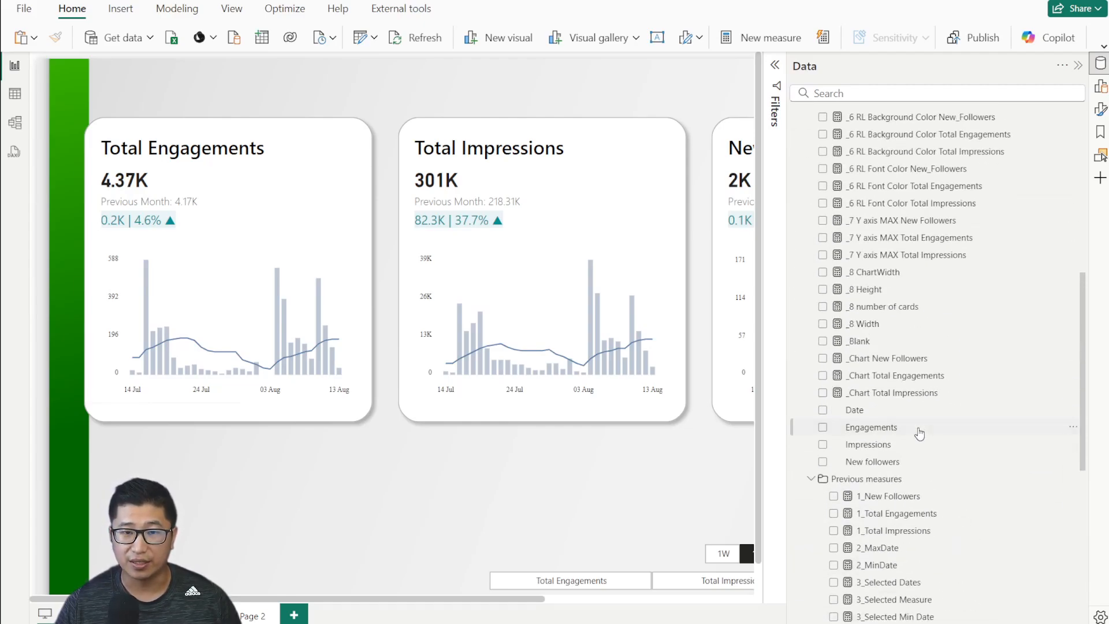
pyautogui.scroll(-3, 933, 499)
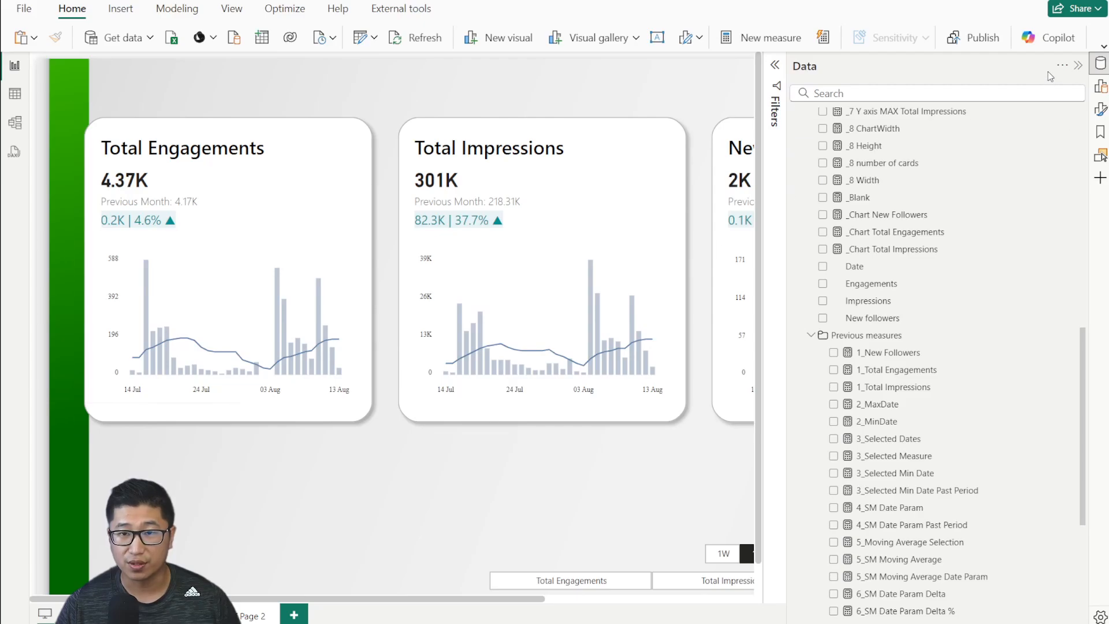
pyautogui.click(1078, 66)
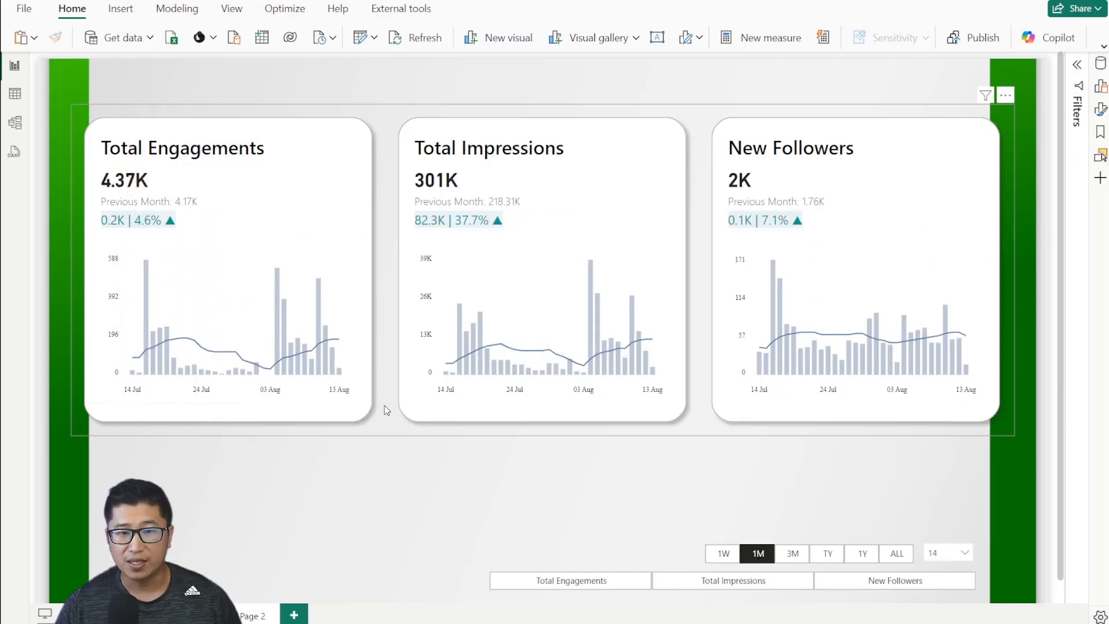
# Step: Move the visual containing the three metric cards slightly higher on the report page
pyautogui.click(384, 405)
pyautogui.moveTo(377, 421); pyautogui.dragTo(380, 397)
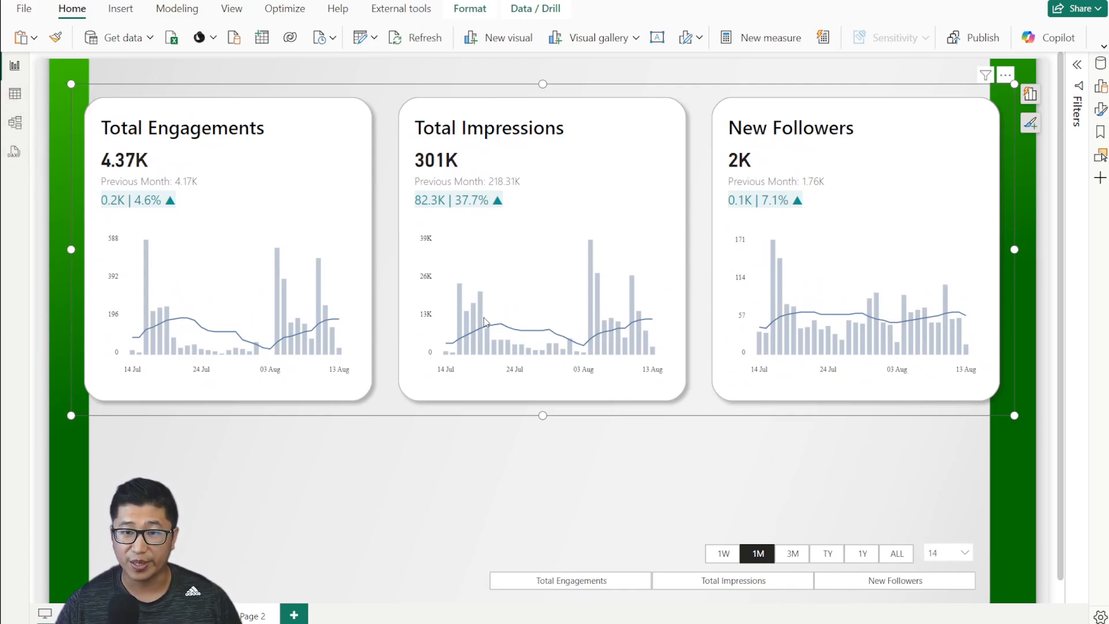
# Step: View the rows of the Data and Date tables, and preview the date table changes in Bravo's Manage Dates without applying them
pyautogui.click(15, 94)
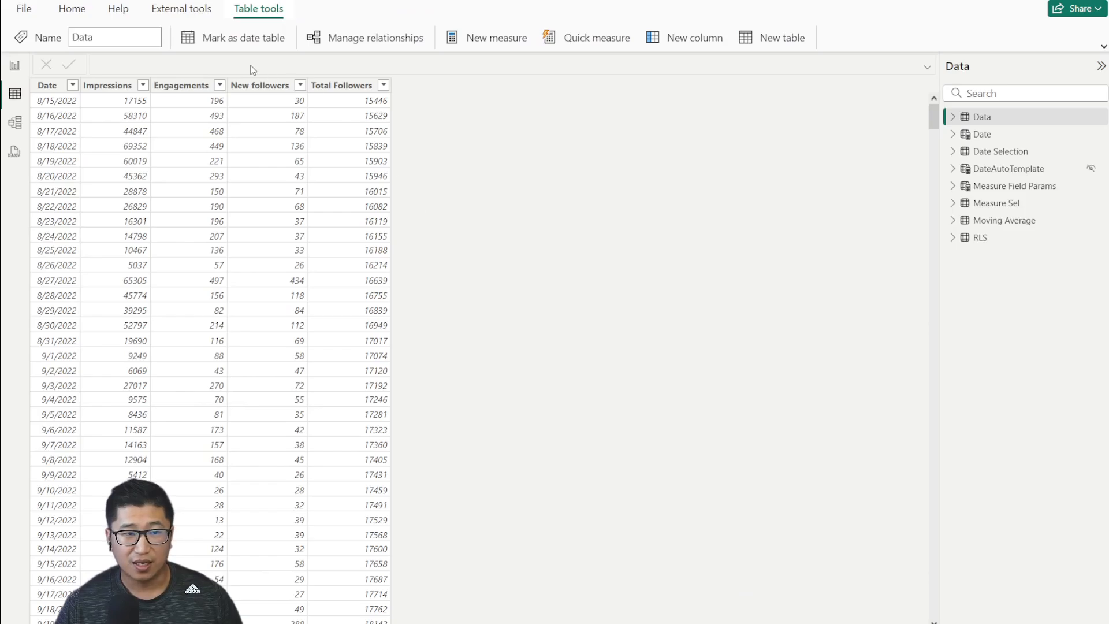
pyautogui.click(980, 135)
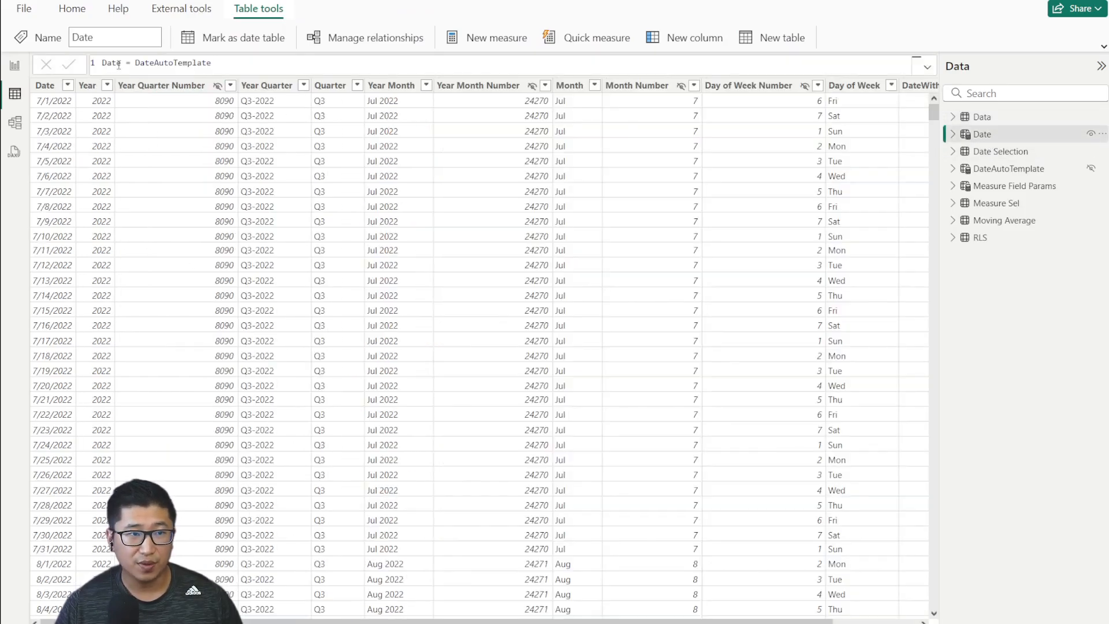
pyautogui.click(181, 8)
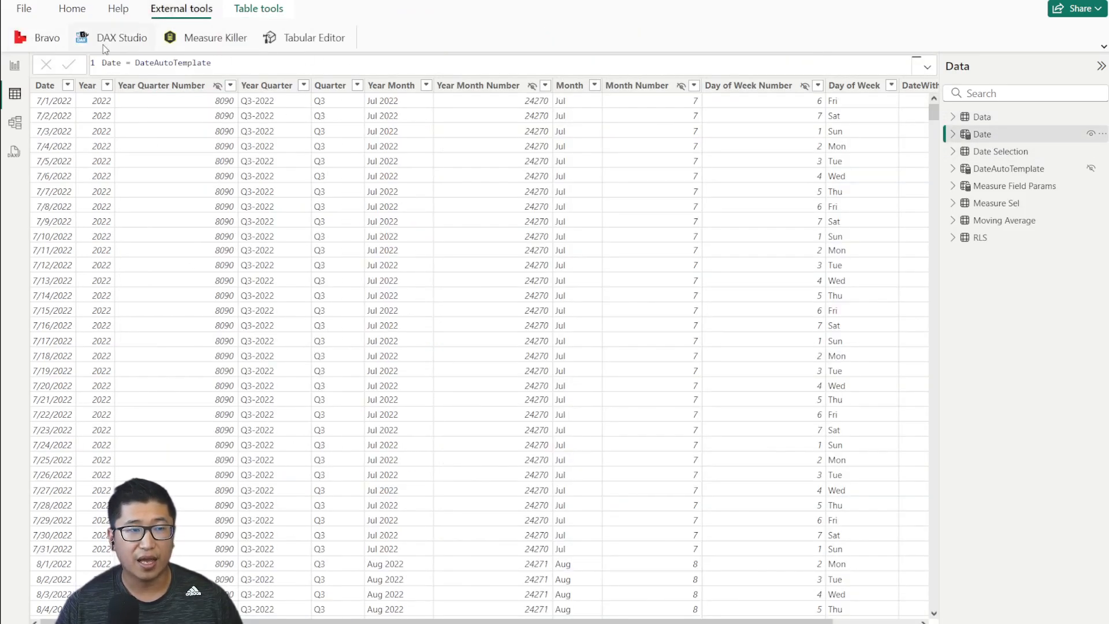
pyautogui.click(47, 38)
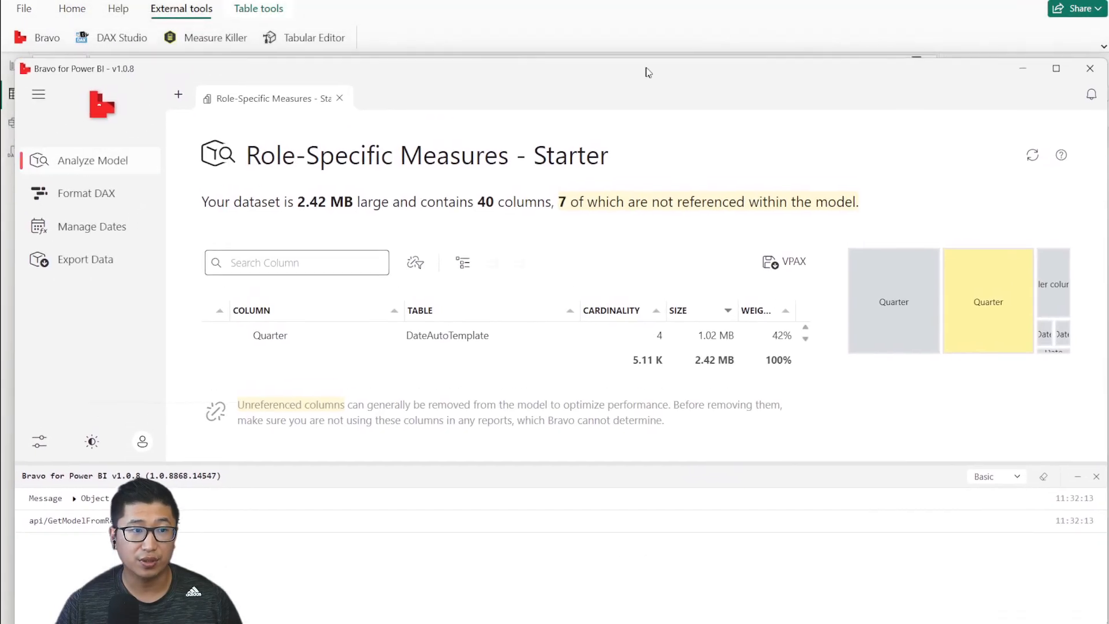
pyautogui.moveTo(646, 72); pyautogui.dragTo(653, 71)
pyautogui.click(98, 226)
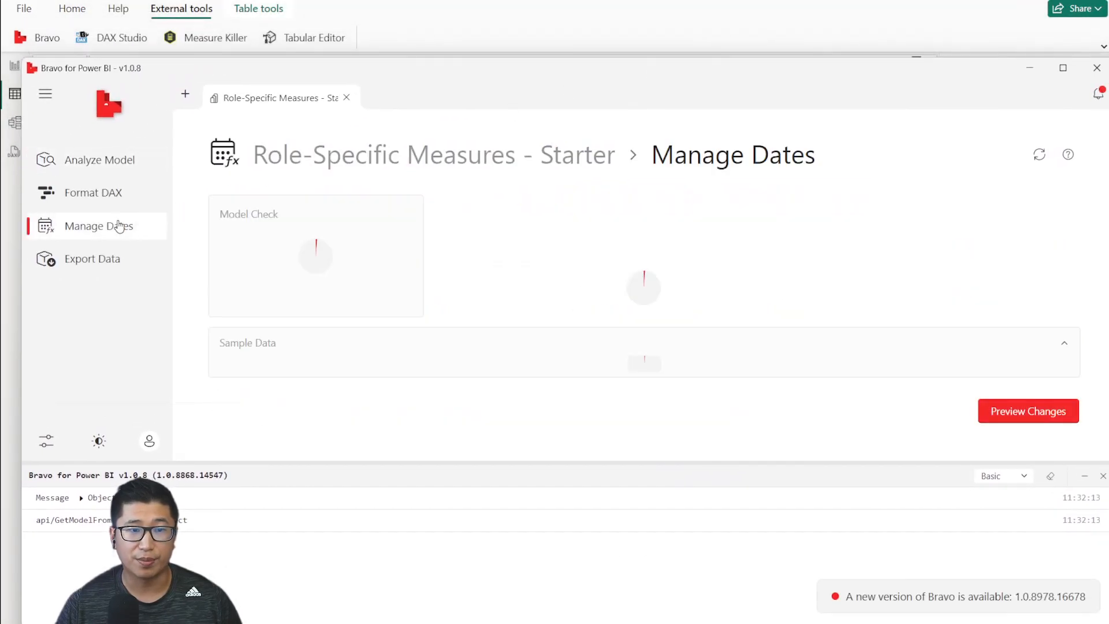
pyautogui.click(1026, 417)
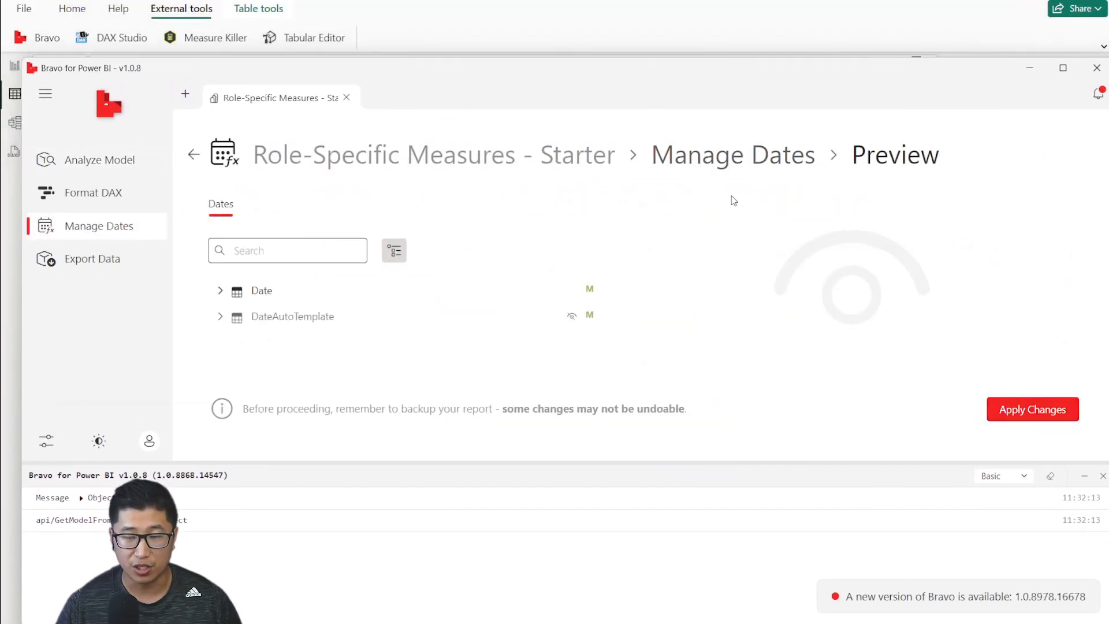
pyautogui.click(1096, 68)
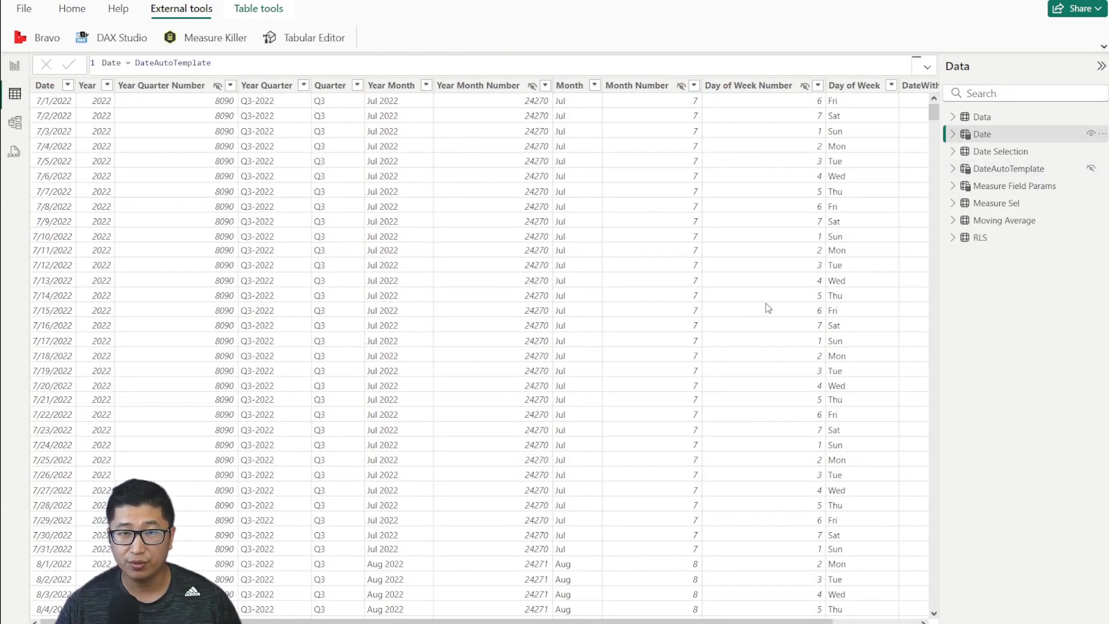
# Step: Examine the table relationships in the model diagram and return to the table data
pyautogui.click(15, 124)
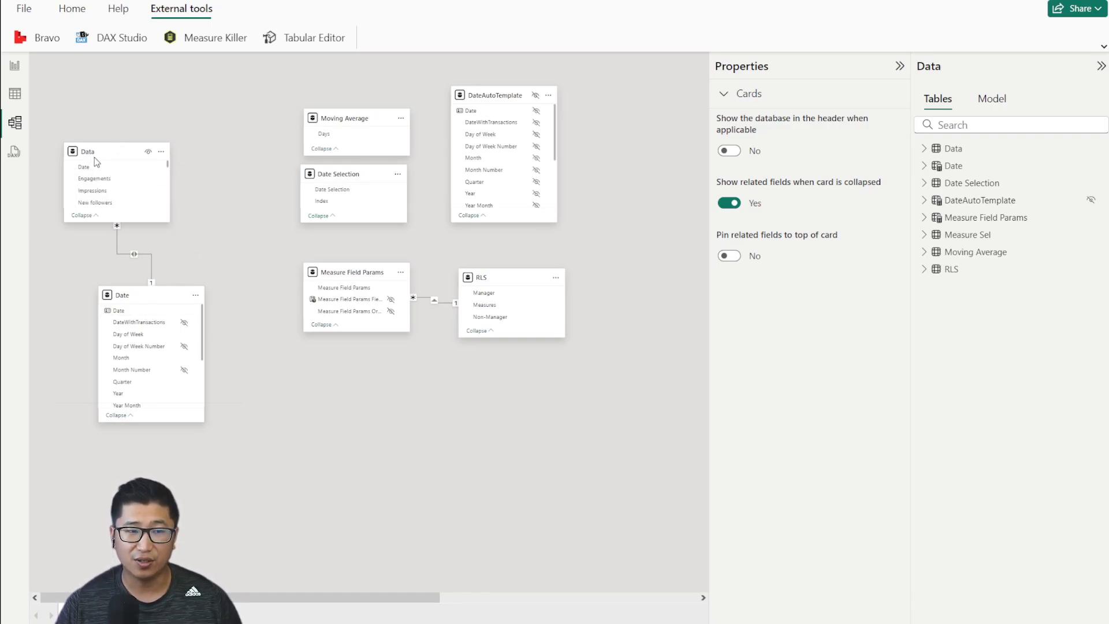
pyautogui.moveTo(393, 131)
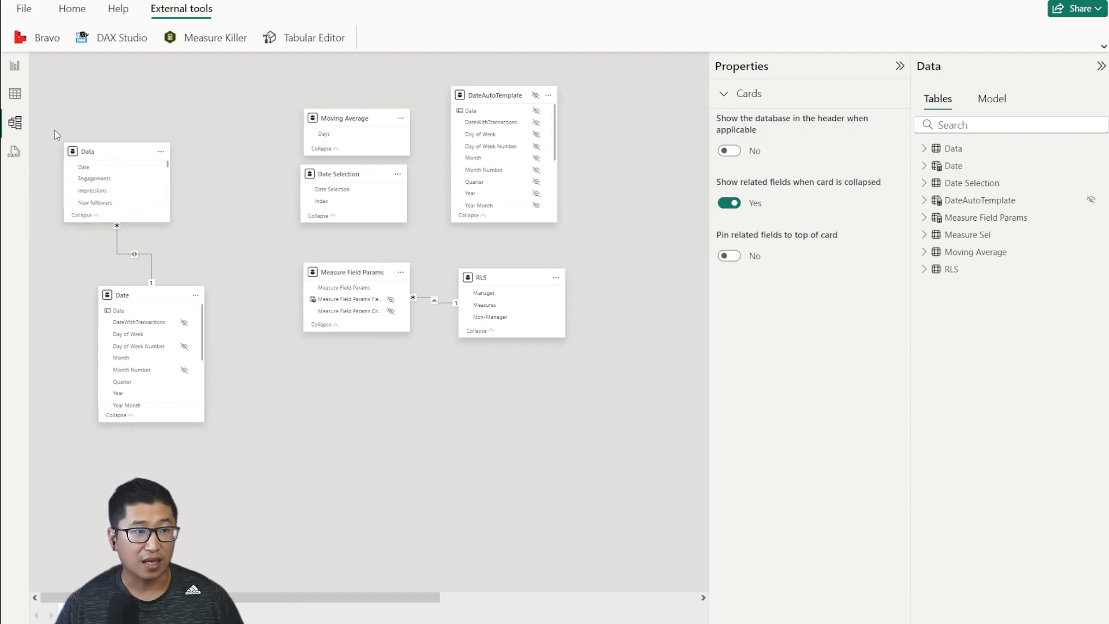
pyautogui.click(15, 94)
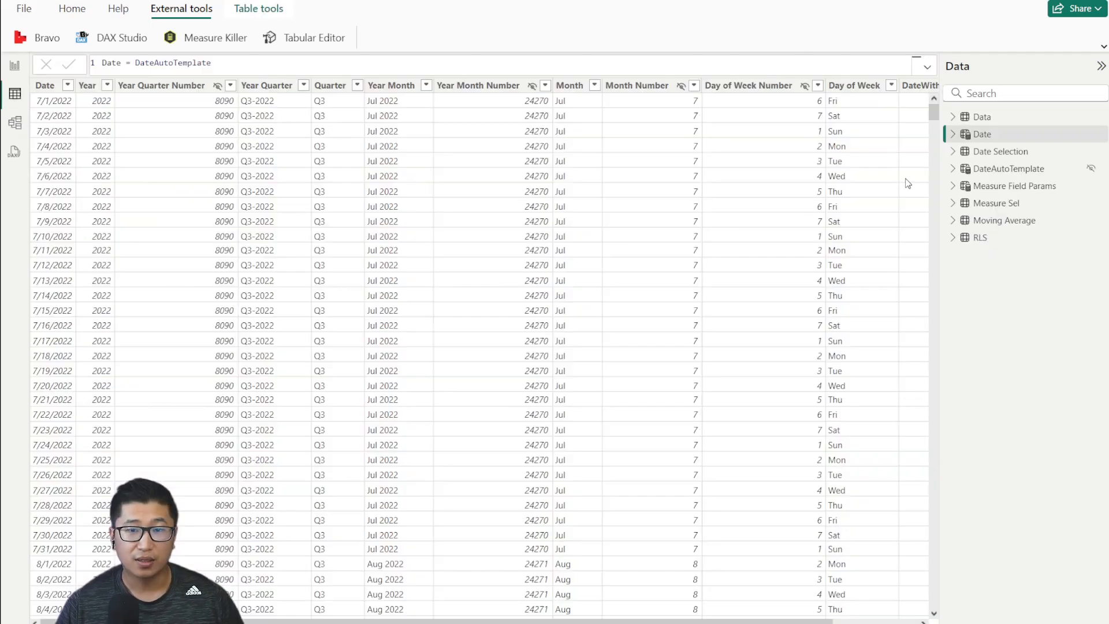
# Step: Open and cancel the manual table entry dialog, and examine the Date Selection, Measure Sel and Moving Average tables
pyautogui.click(73, 8)
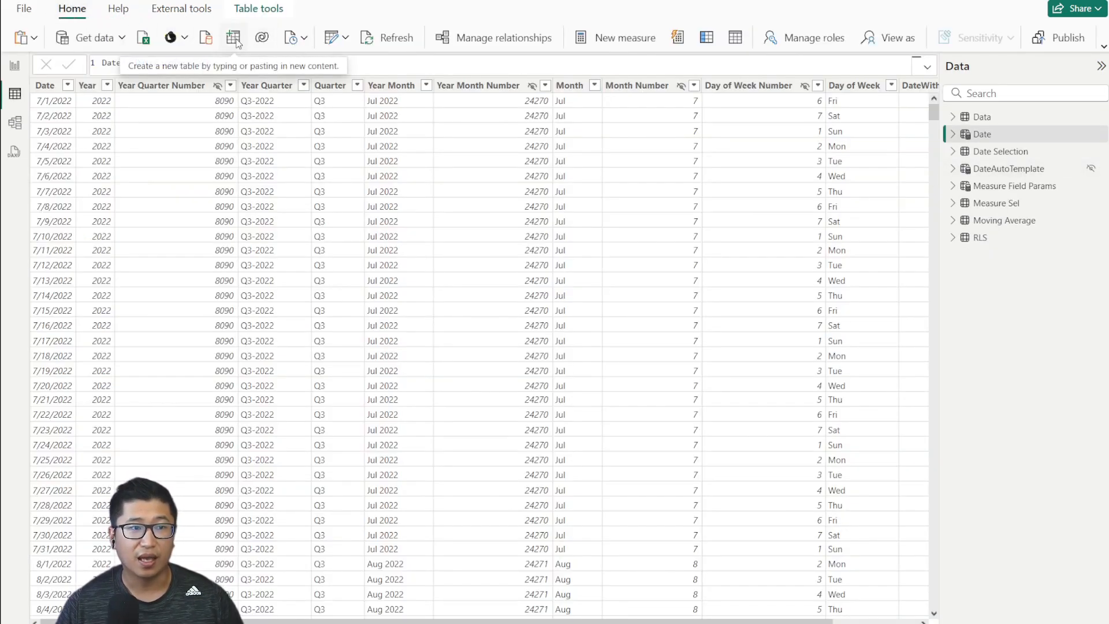
pyautogui.click(234, 38)
pyautogui.click(832, 532)
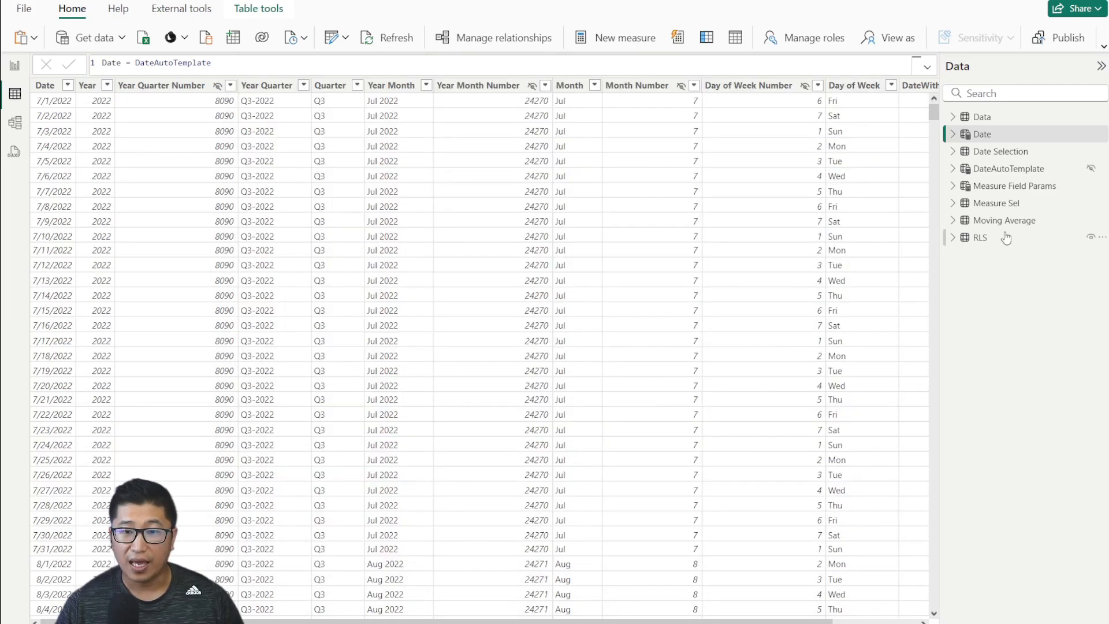
pyautogui.click(1001, 152)
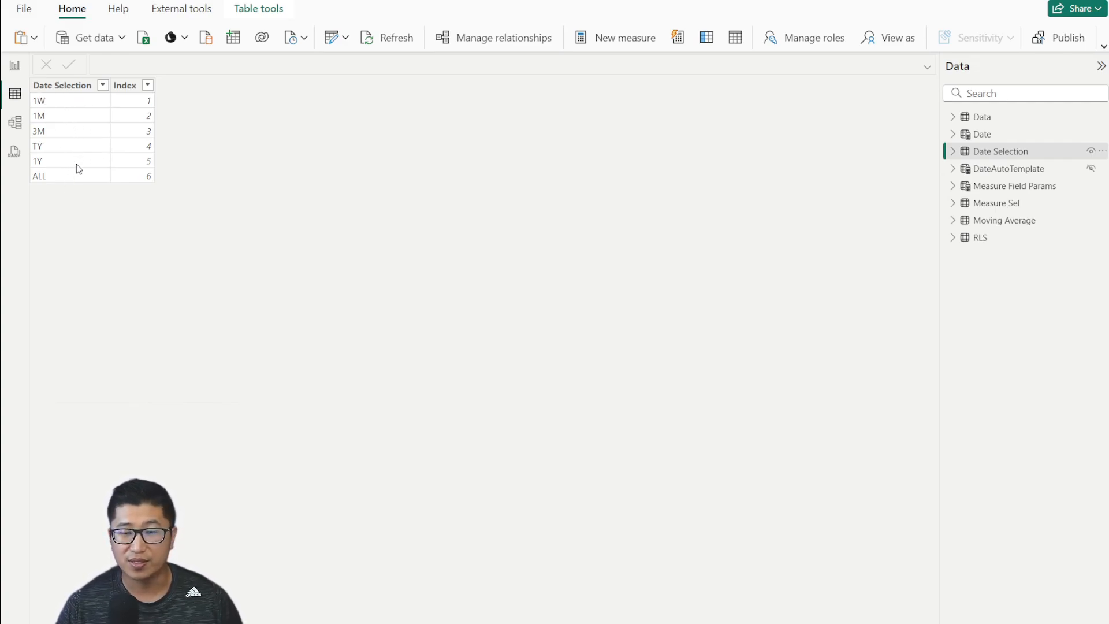
pyautogui.click(1013, 206)
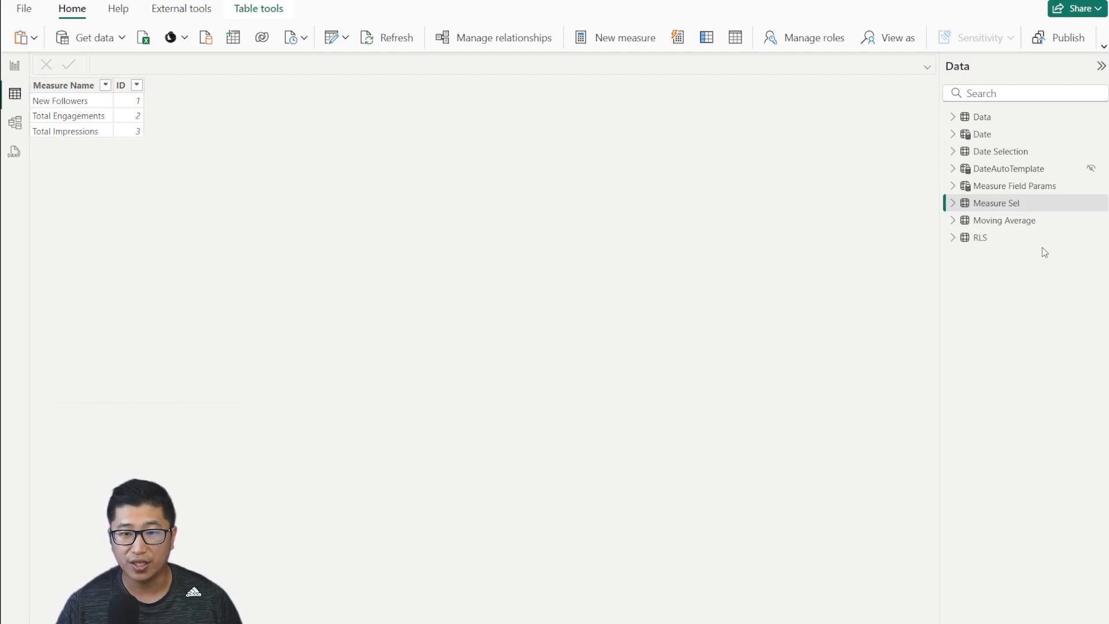
pyautogui.click(1017, 220)
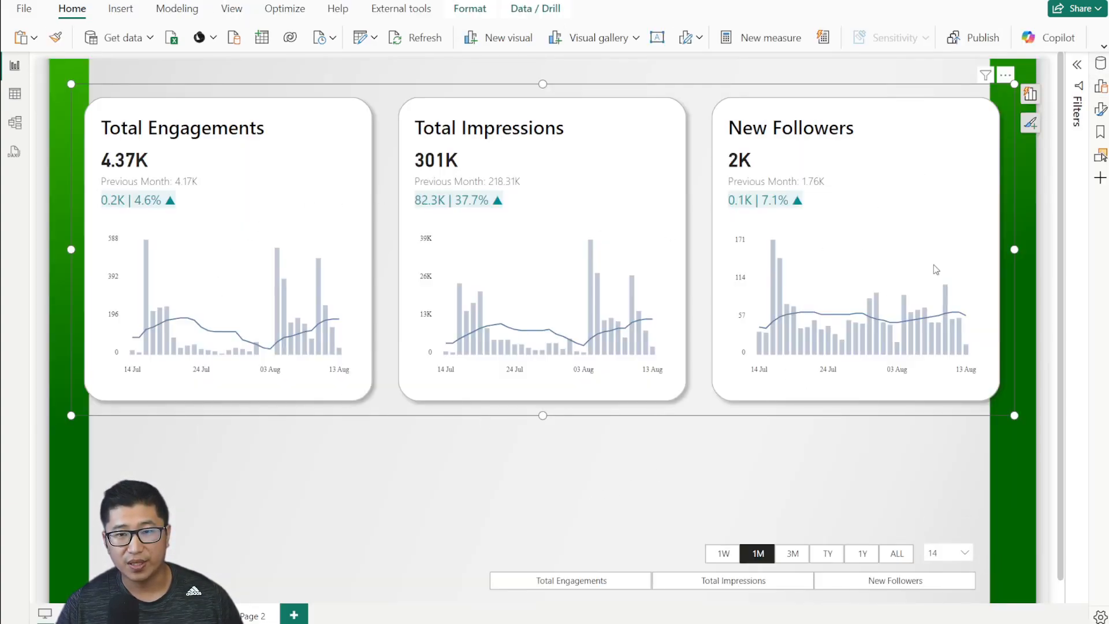
# Step: Examine the DAX formulas of the 1_New Followers, 1_Total Engagements and 1_Total Impressions measures in the Previous measures folder
pyautogui.click(1043, 108)
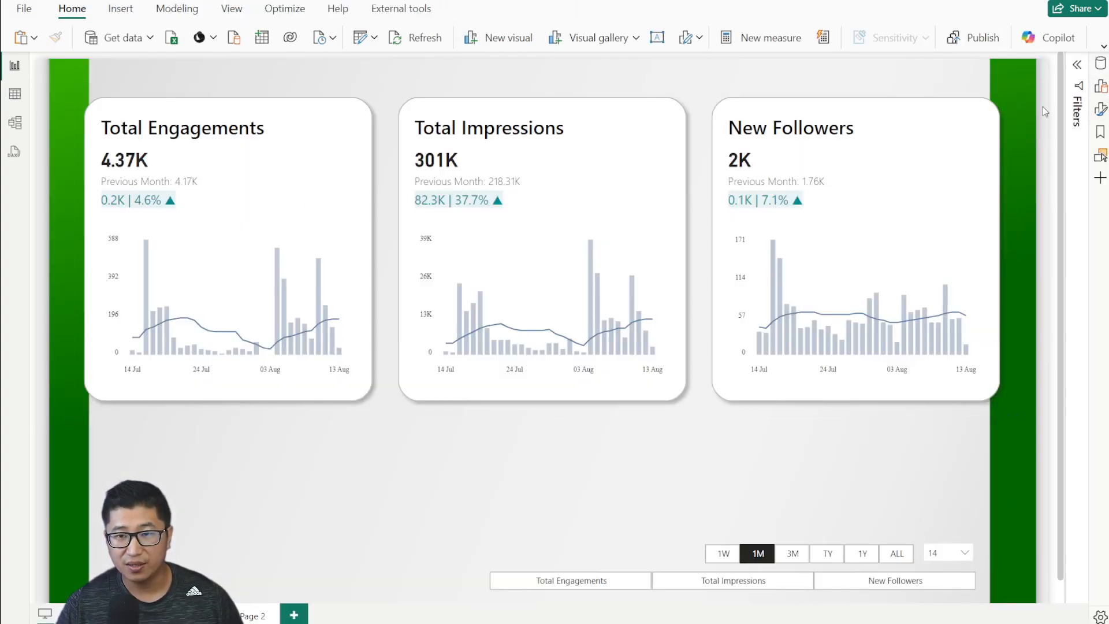
pyautogui.click(1101, 66)
pyautogui.scroll(-10, 881, 214)
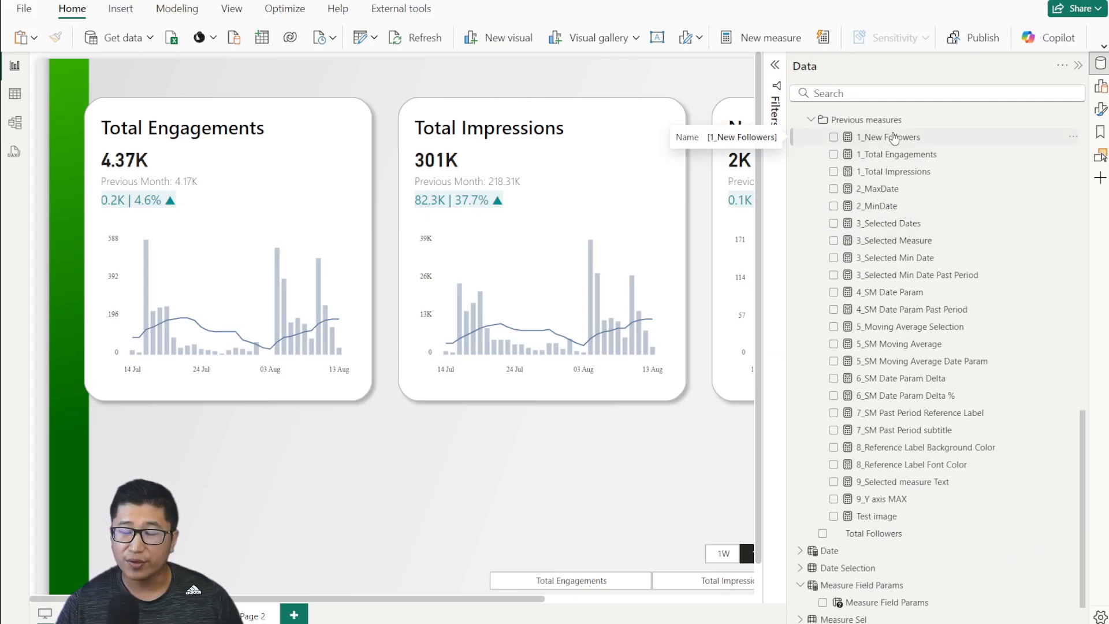
pyautogui.click(894, 138)
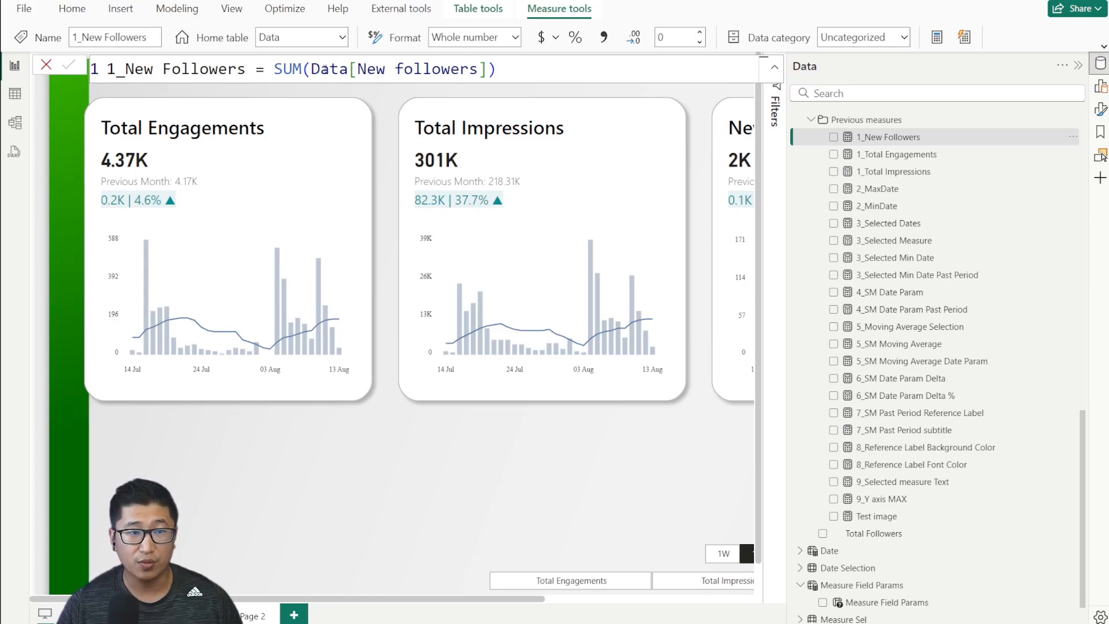
pyautogui.click(320, 69)
pyautogui.click(886, 156)
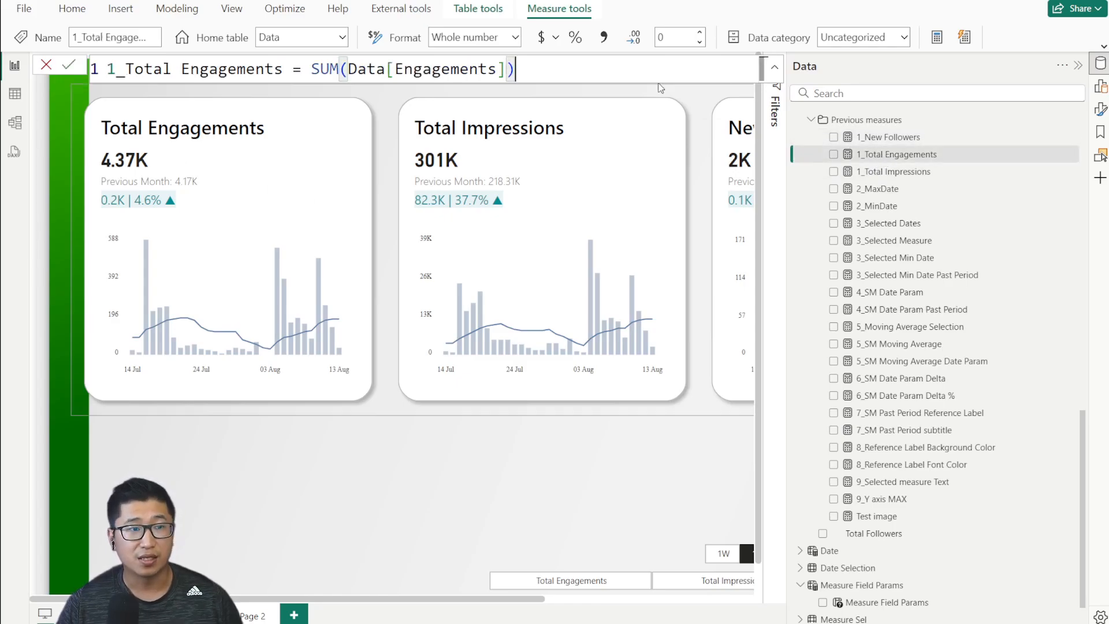
pyautogui.click(897, 172)
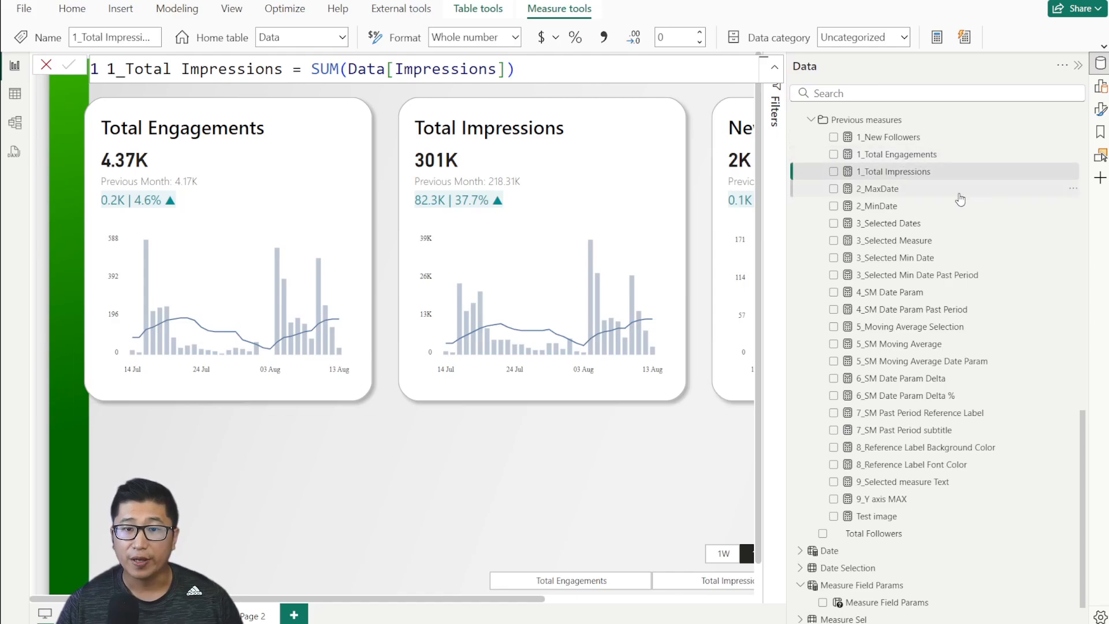
# Step: Examine the DAX formulas of the 2_MinDate and 2_MaxDate measures and close the formula without changes
pyautogui.click(890, 208)
pyautogui.click(890, 190)
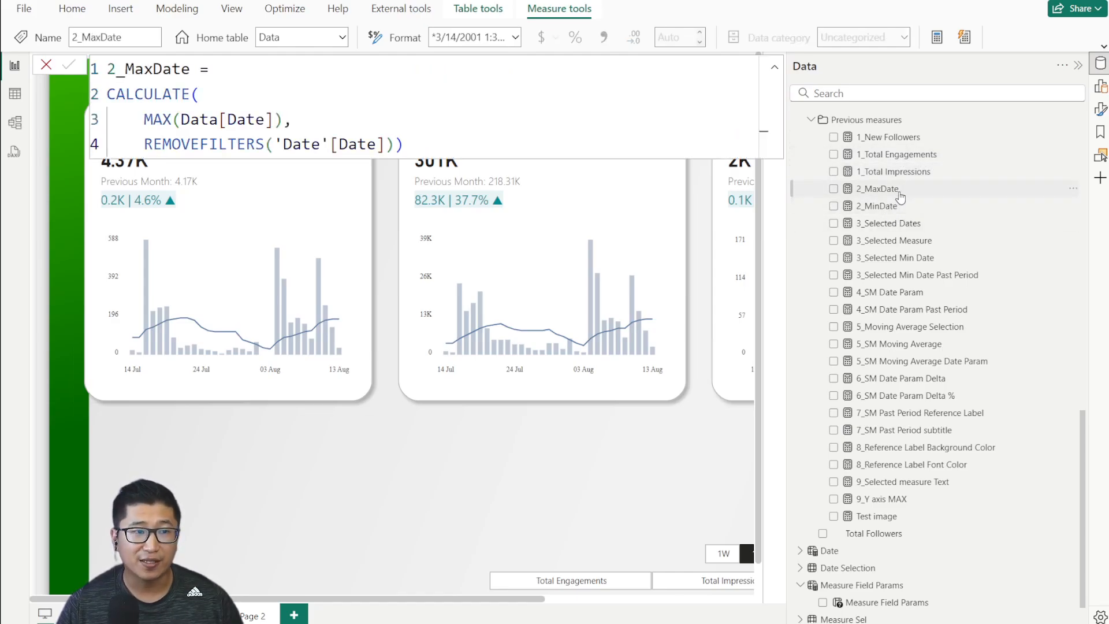
pyautogui.click(375, 477)
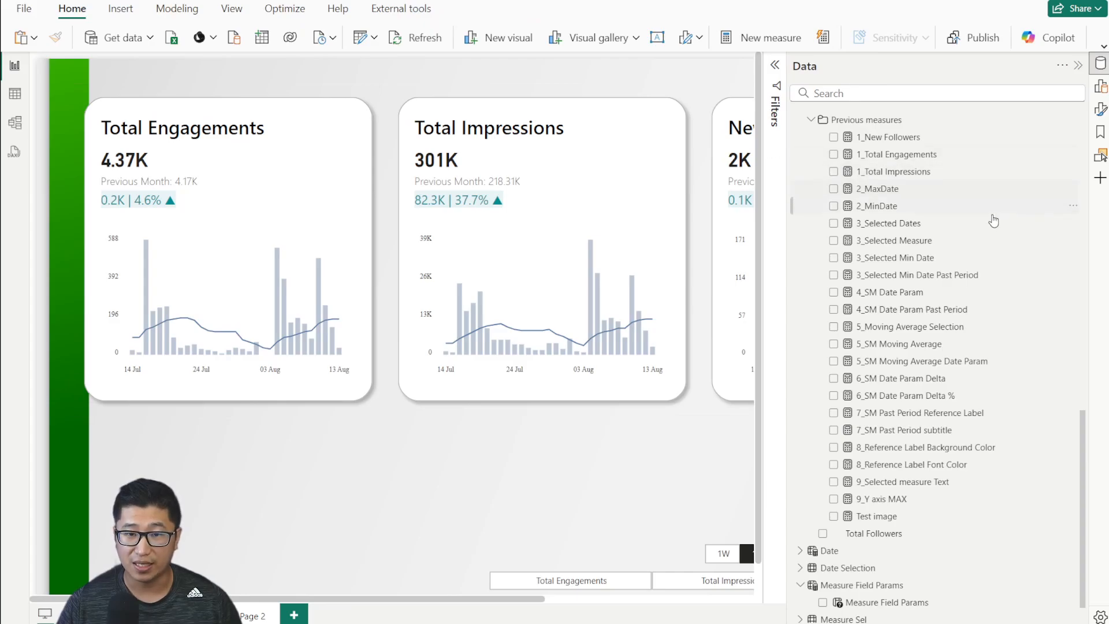
# Step: Examine the 3_Selected Dates formula and test the report's date range slicer with 3M, returning it to 1M
pyautogui.click(976, 230)
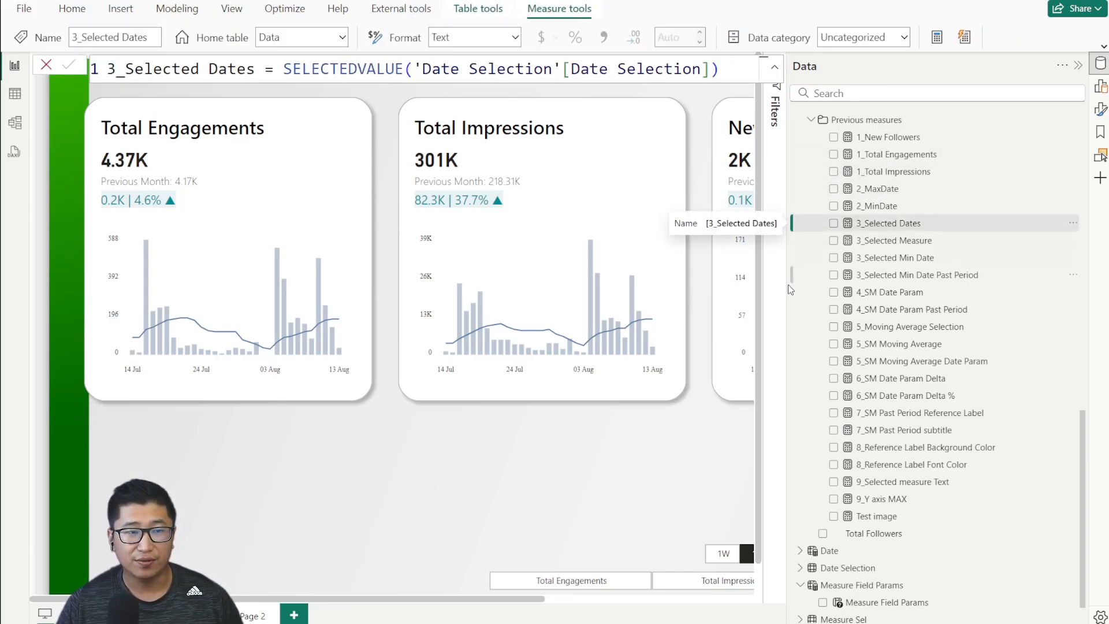
pyautogui.hscroll(5, 621, 581)
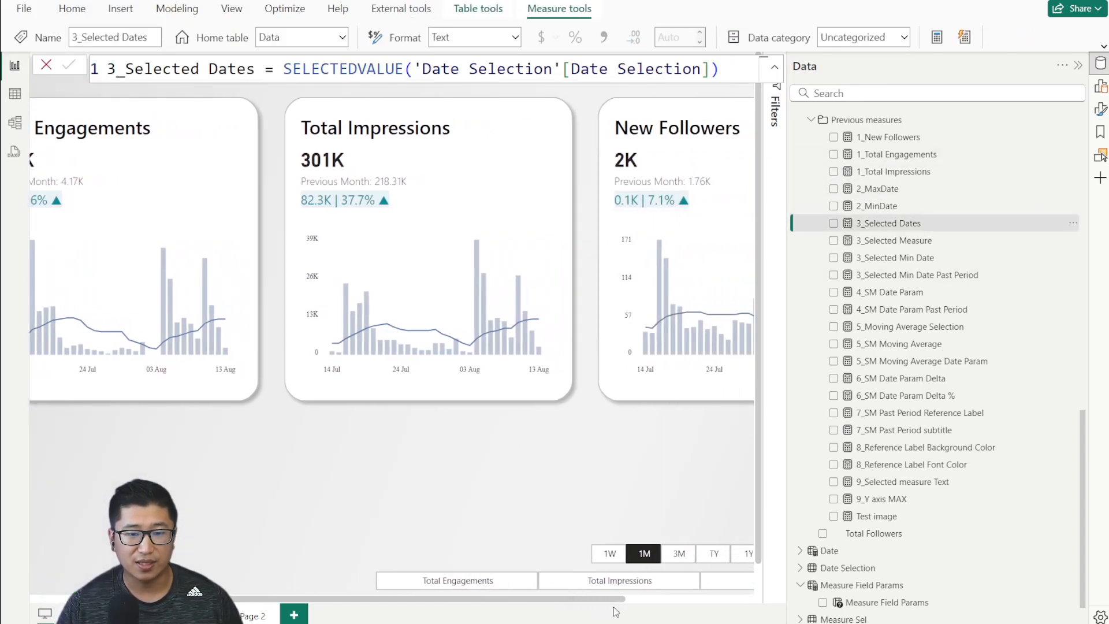
pyautogui.click(498, 553)
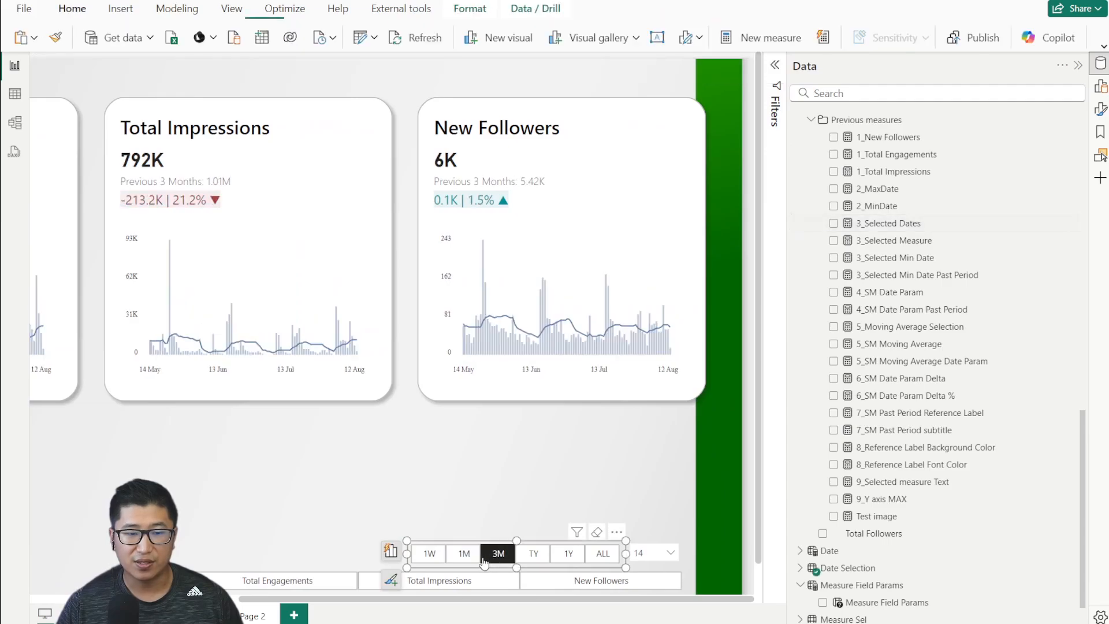
pyautogui.click(462, 556)
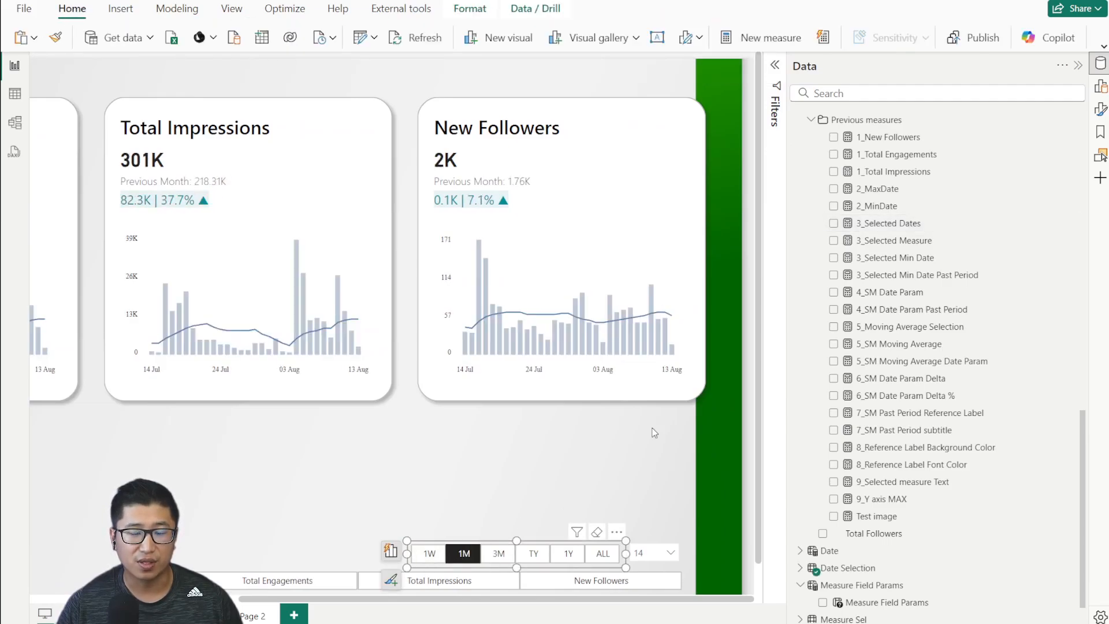
# Step: Examine the DAX formula of the 3_Selected Min Date measure and close it without changes
pyautogui.click(948, 258)
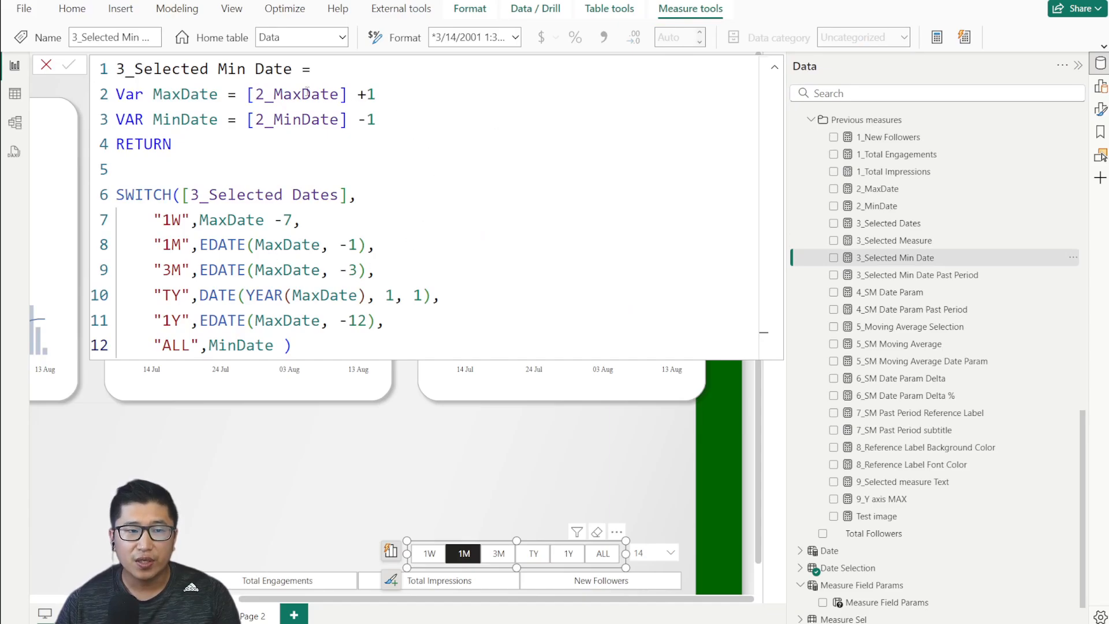
pyautogui.moveTo(293, 345); pyautogui.dragTo(117, 68)
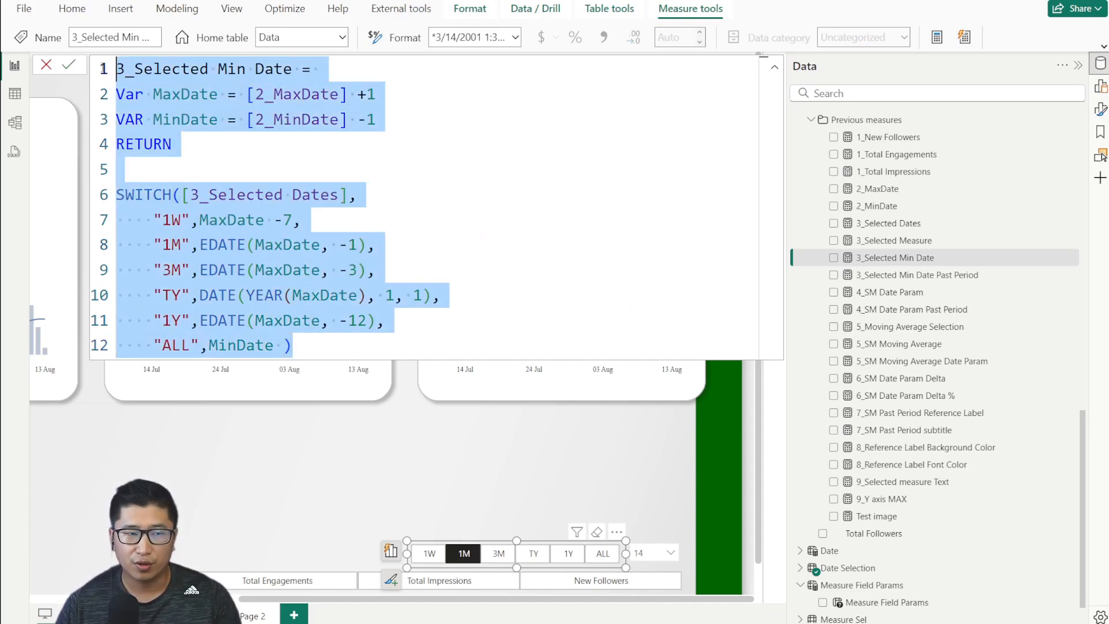
pyautogui.click(374, 148)
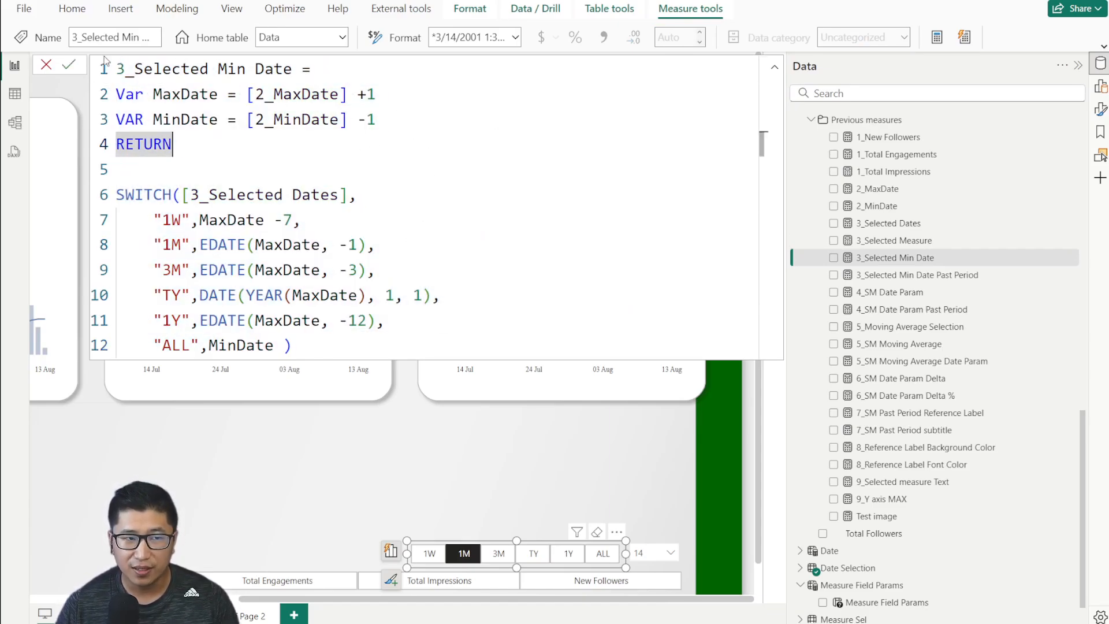
pyautogui.click(46, 64)
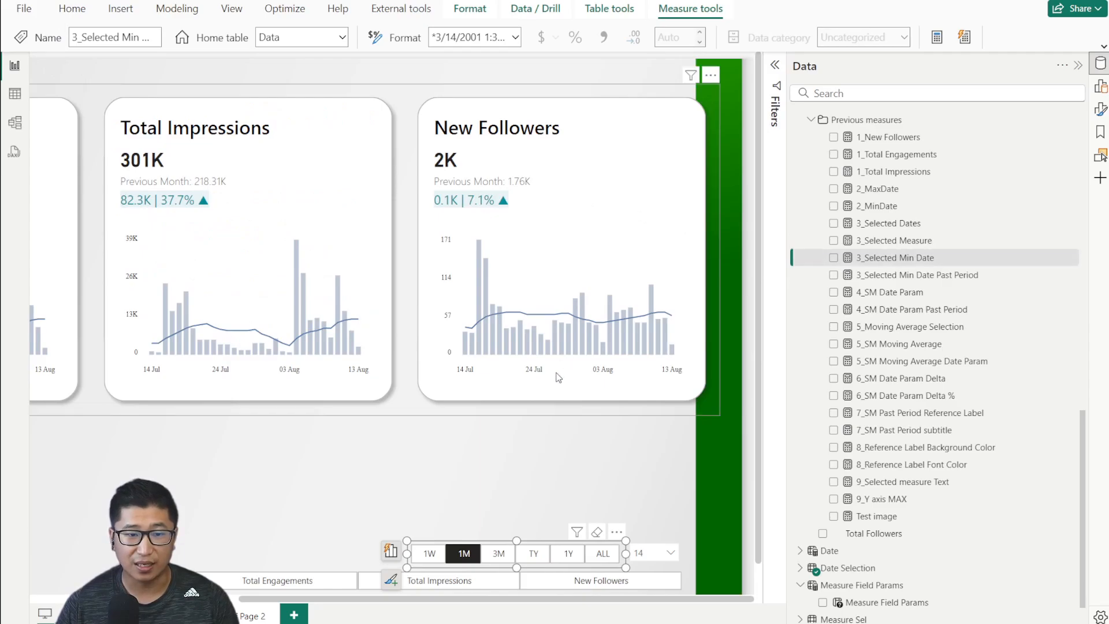
# Step: Compare the metric cards for the 1W, 1M and 3M date ranges and return the slicer to 1M
pyautogui.click(429, 554)
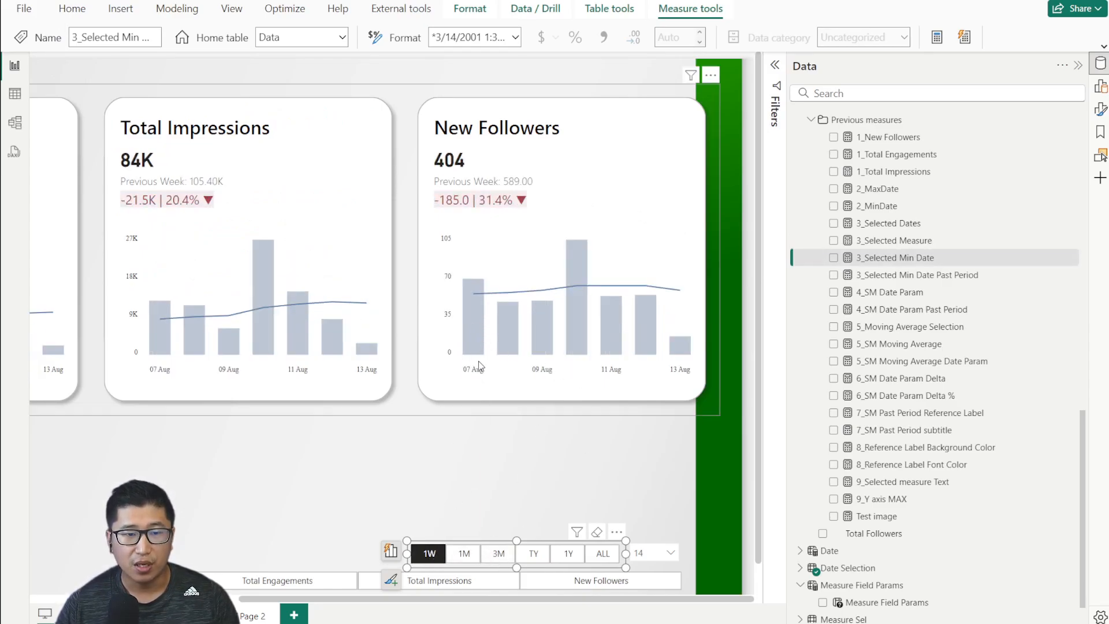
pyautogui.click(464, 554)
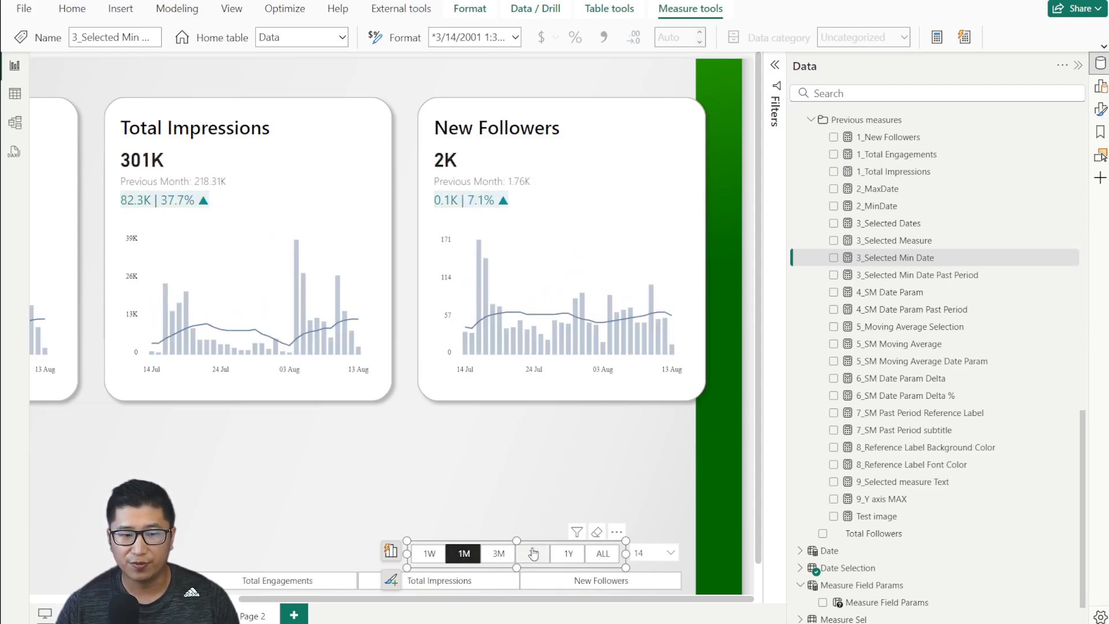
pyautogui.click(499, 554)
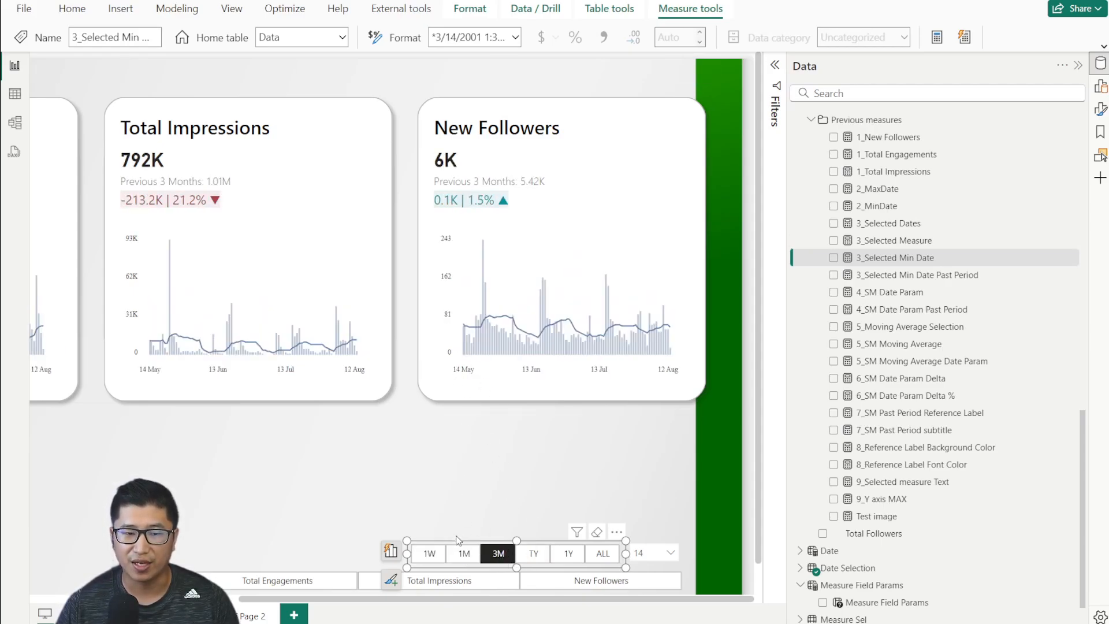
pyautogui.click(464, 553)
pyautogui.click(429, 553)
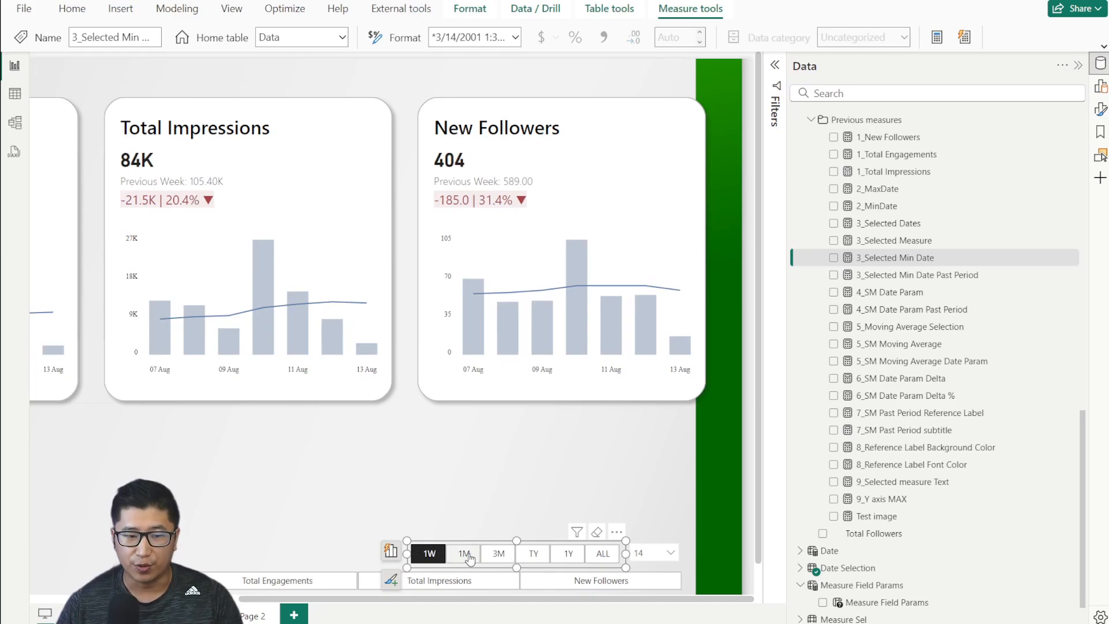
pyautogui.click(464, 553)
# Step: Examine the 3_Selected Min Date Past Period formula, close it, check the cards at 1W and set the date range slicer to 3M
pyautogui.click(951, 279)
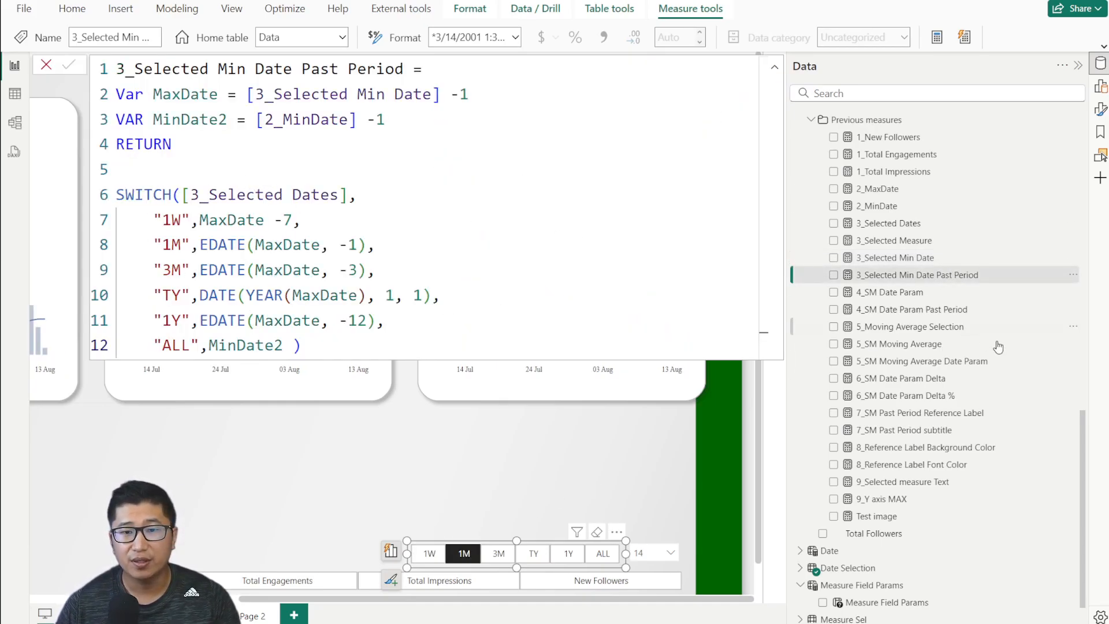
pyautogui.click(535, 450)
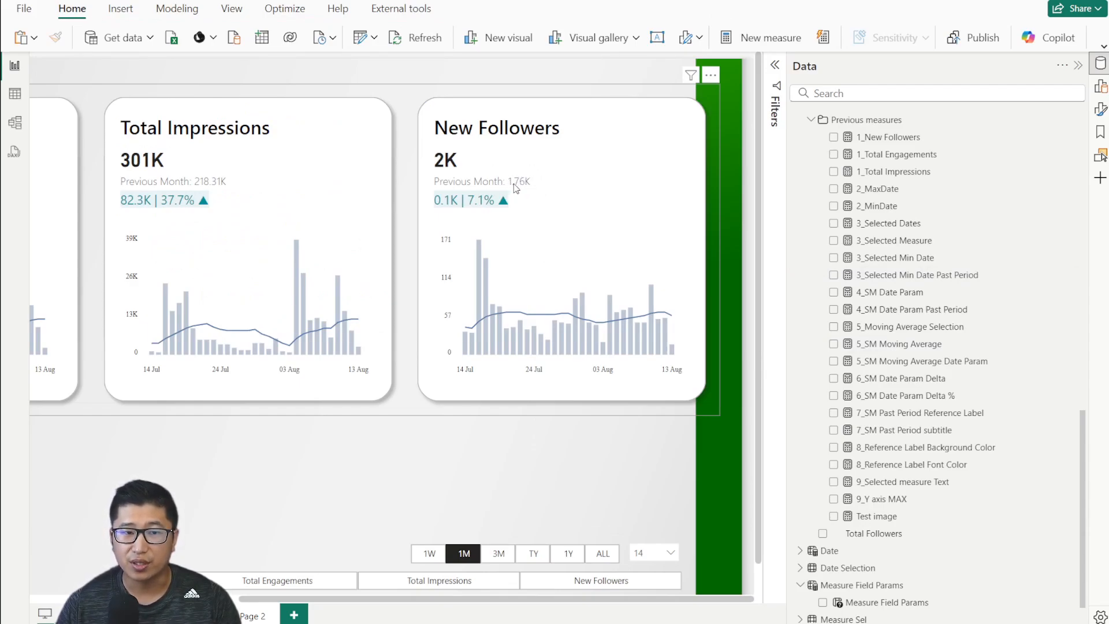
pyautogui.click(427, 554)
pyautogui.click(427, 554)
pyautogui.click(498, 553)
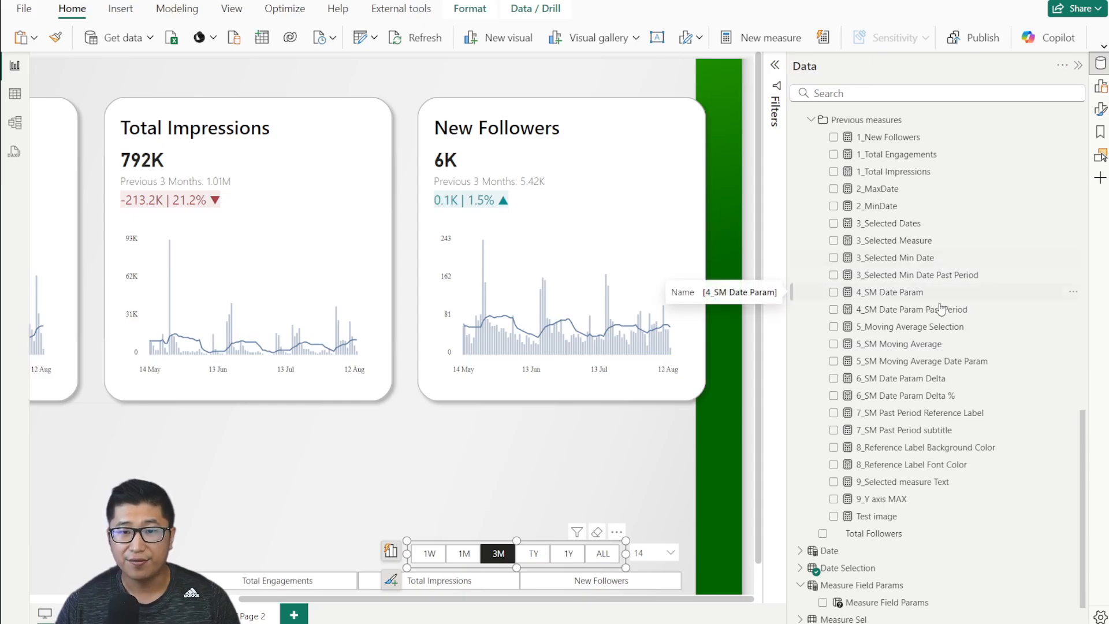
# Step: Examine the 4_SM Date Param formula, highlighting its name, the 3_Selected Measure reference and the whole expression
pyautogui.click(887, 291)
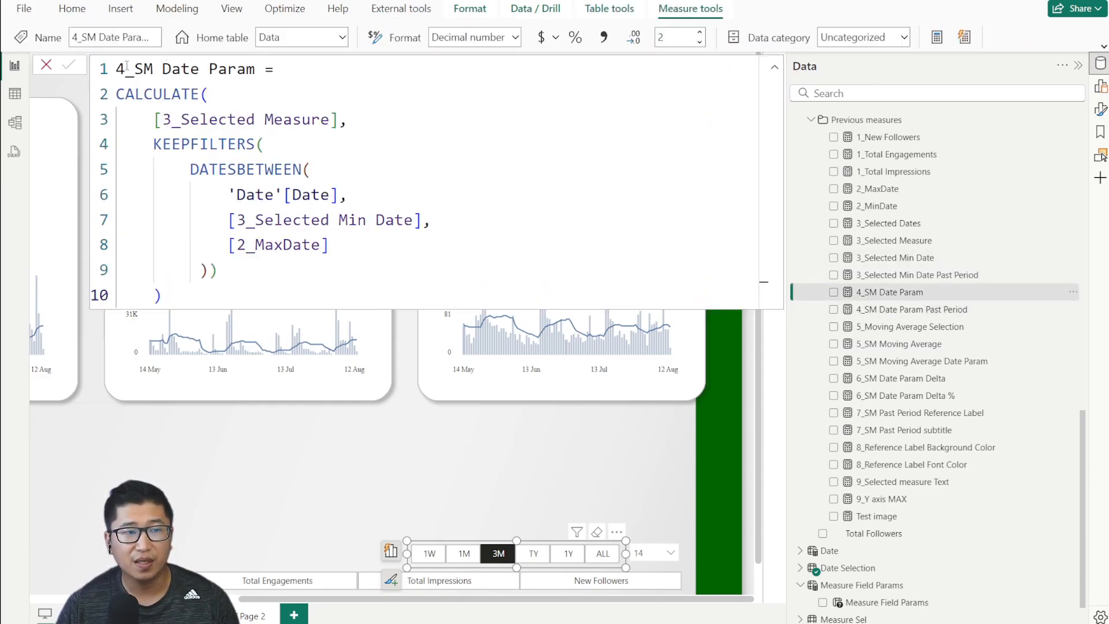
pyautogui.moveTo(134, 68); pyautogui.dragTo(262, 69)
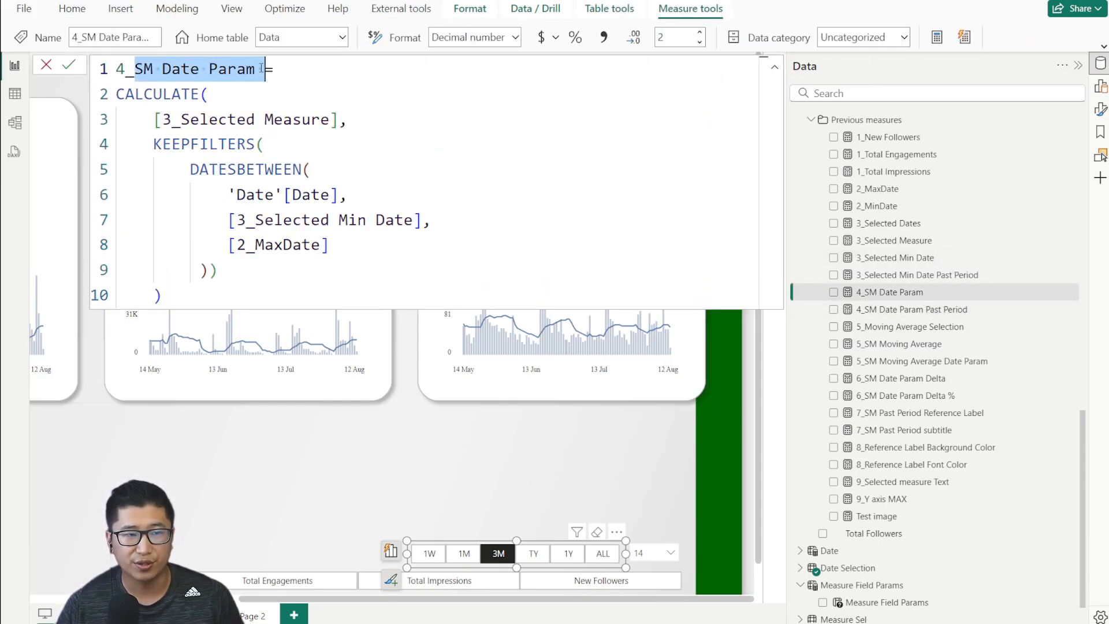
pyautogui.click(229, 70)
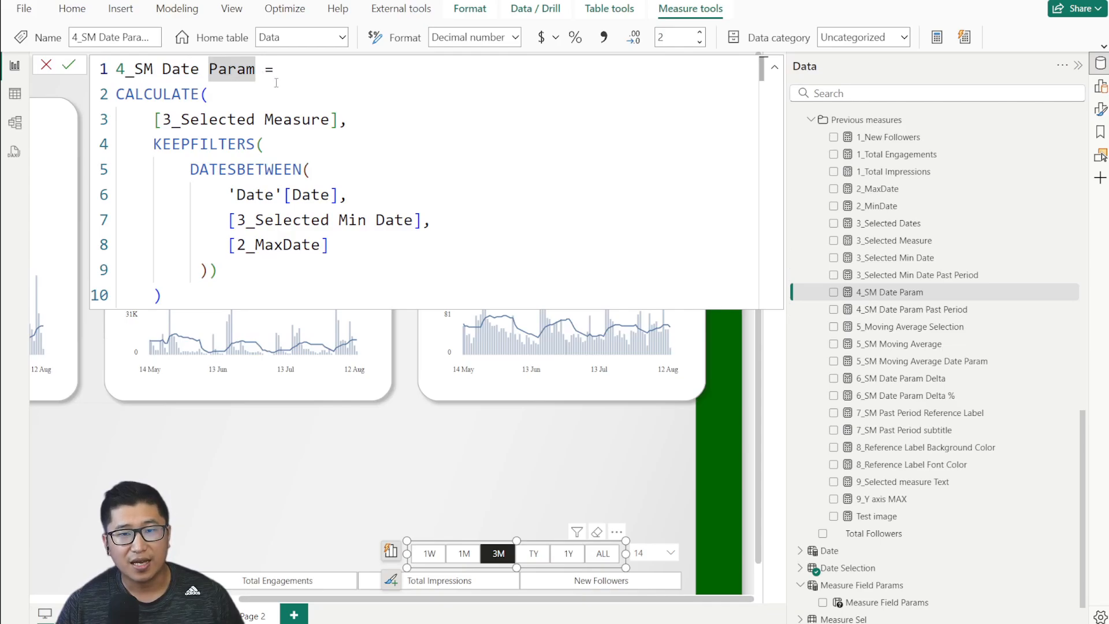
pyautogui.scroll(15, 901, 174)
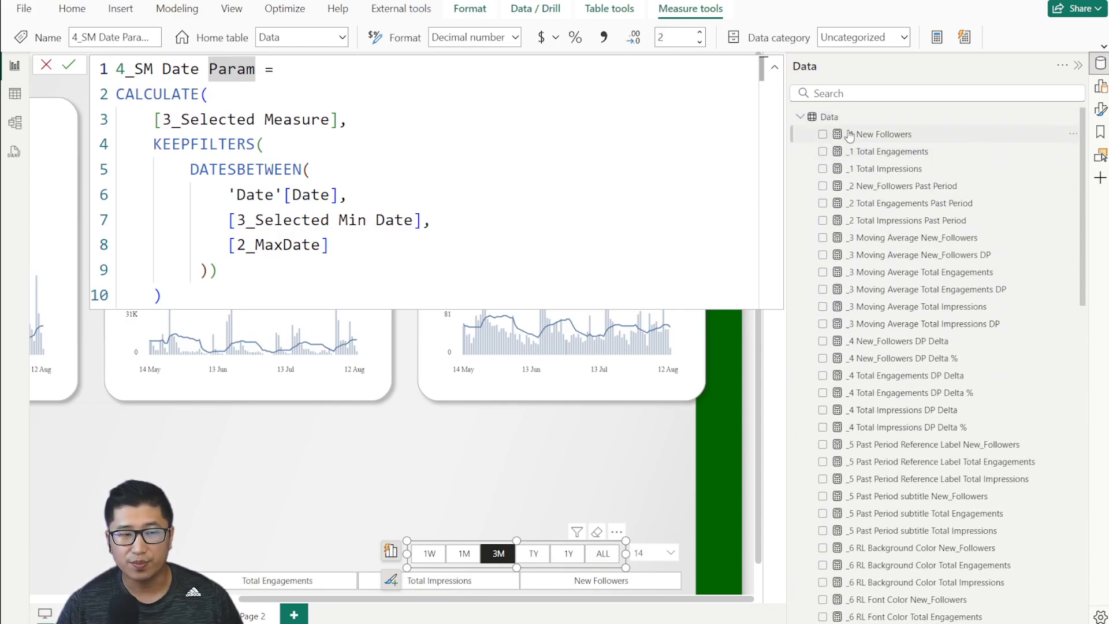
pyautogui.click(219, 144)
pyautogui.moveTo(163, 119); pyautogui.dragTo(331, 119)
pyautogui.click(347, 178)
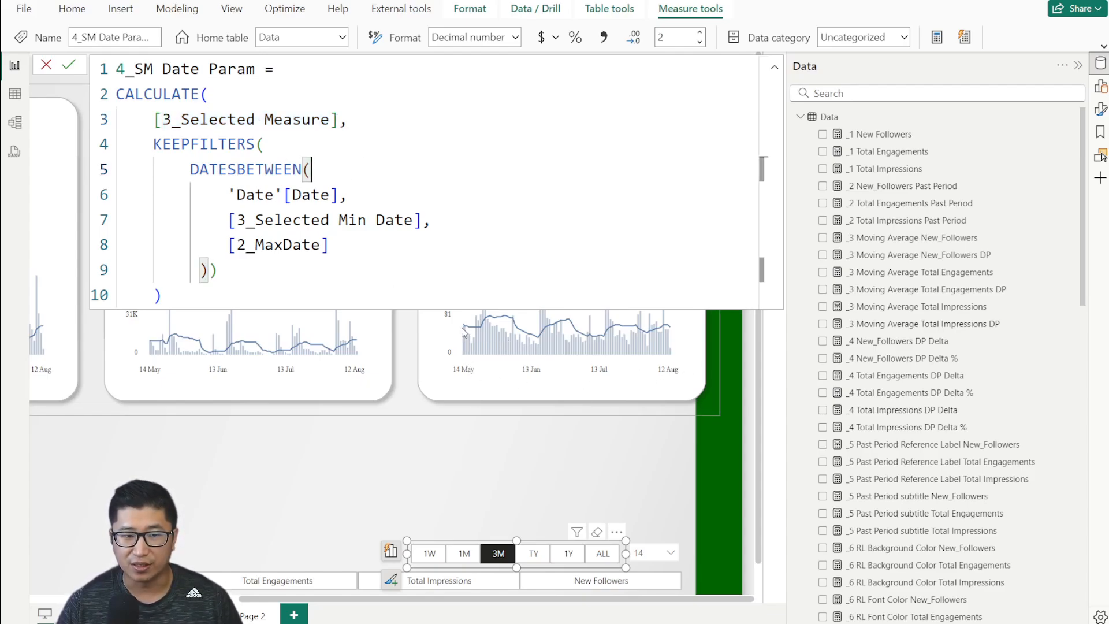
pyautogui.moveTo(164, 296); pyautogui.dragTo(38, 78)
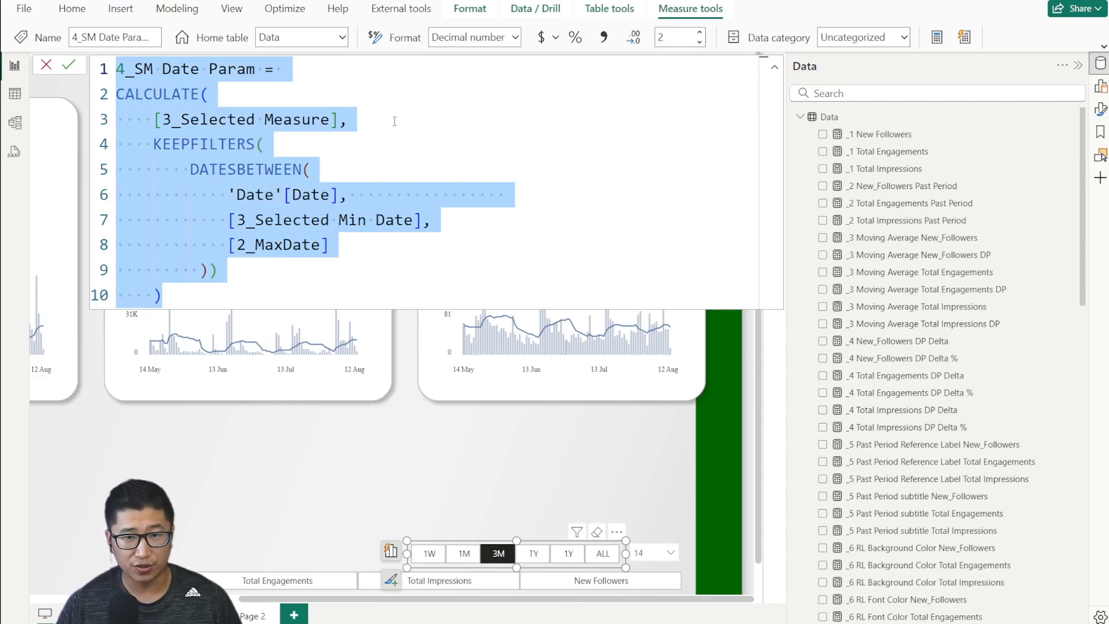
pyautogui.click(214, 84)
pyautogui.moveTo(167, 296); pyautogui.dragTo(94, 81)
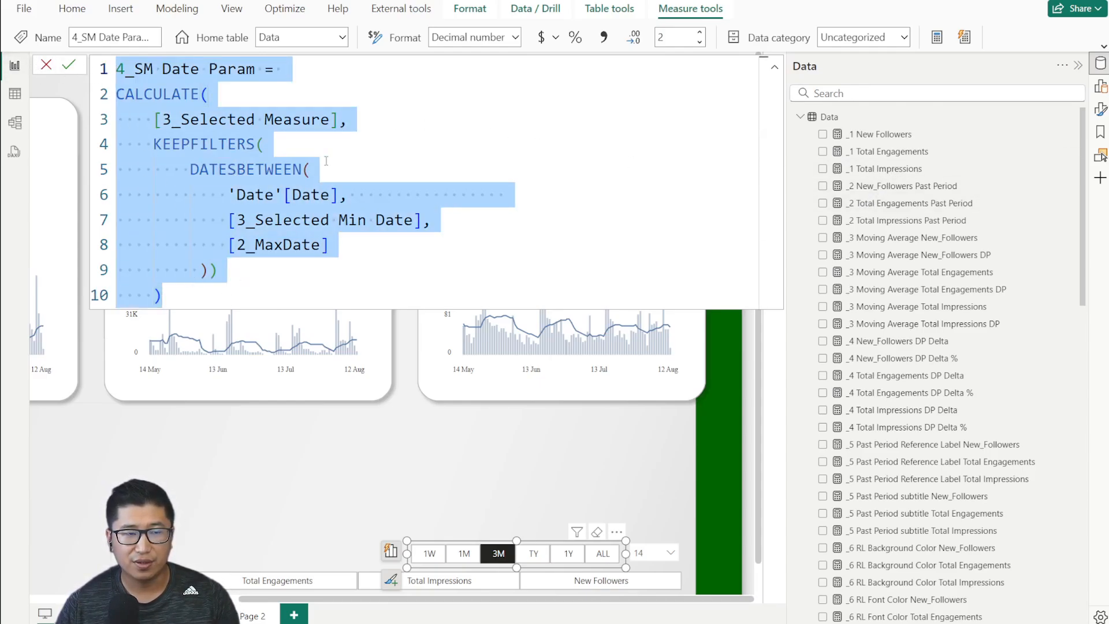
# Step: Examine the separate _1 New Followers, _1 Total Engagements and _1 Total Impressions formulas, highlighting the base measure reference for New Followers
pyautogui.click(889, 140)
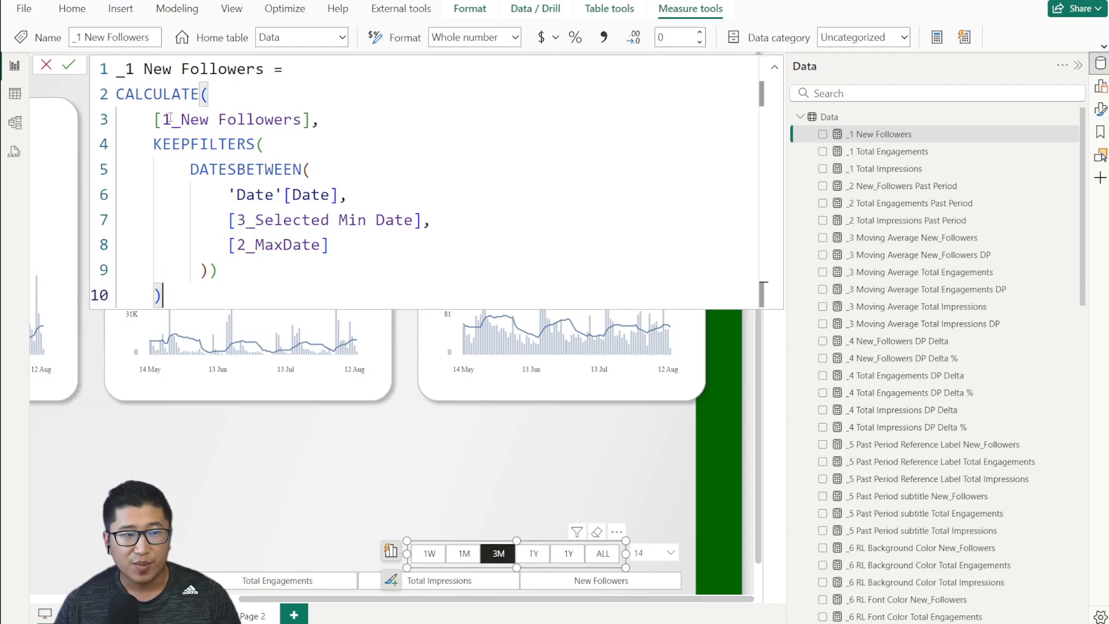
pyautogui.moveTo(154, 119); pyautogui.dragTo(309, 120)
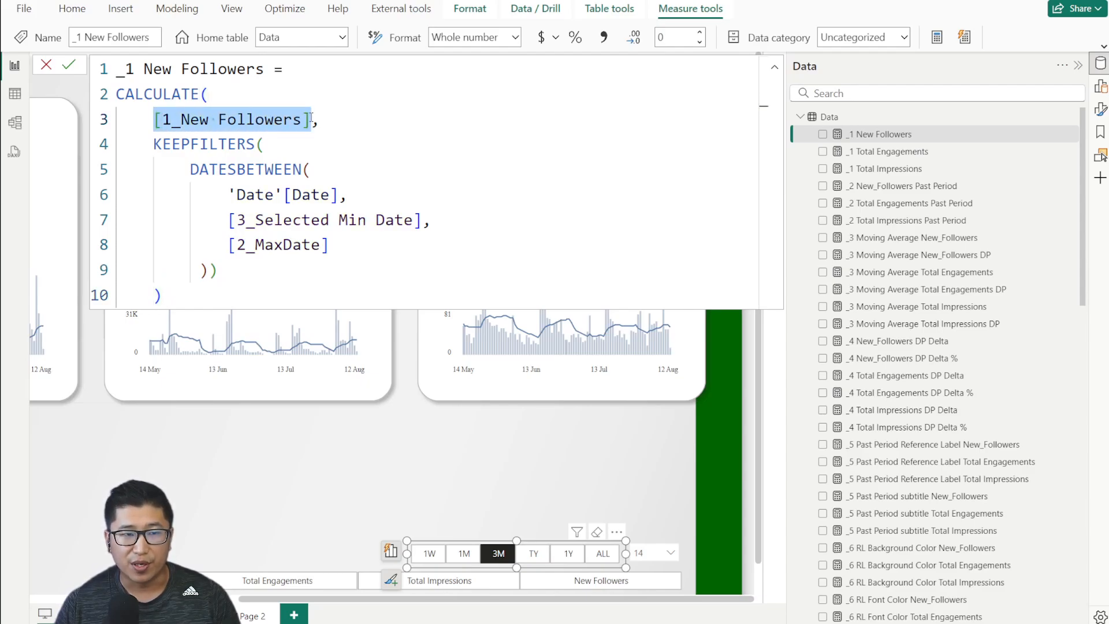
pyautogui.click(915, 151)
pyautogui.click(915, 169)
# Step: Examine the SWITCH formula of the 3_Selected Measure measure among the previous measures
pyautogui.scroll(-10, 916, 260)
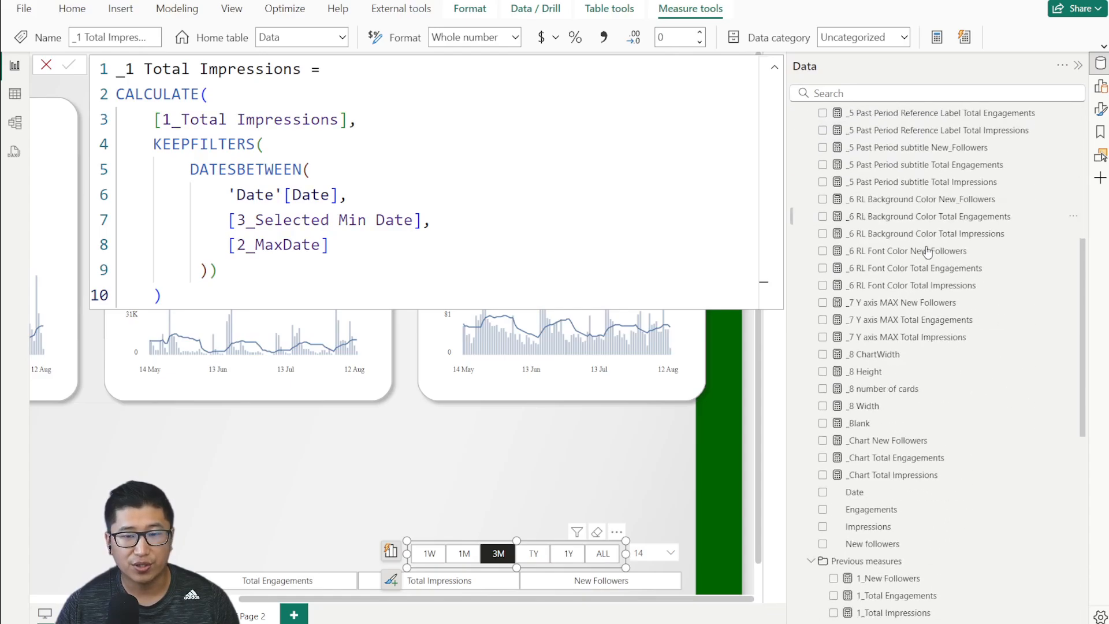
pyautogui.scroll(2, 916, 292)
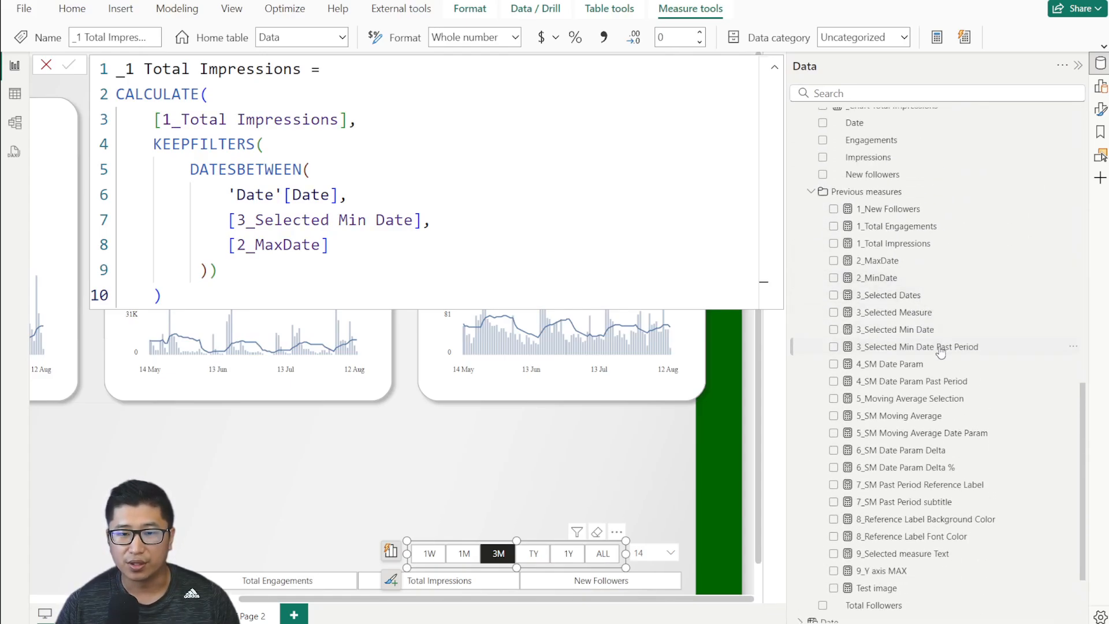
pyautogui.click(924, 313)
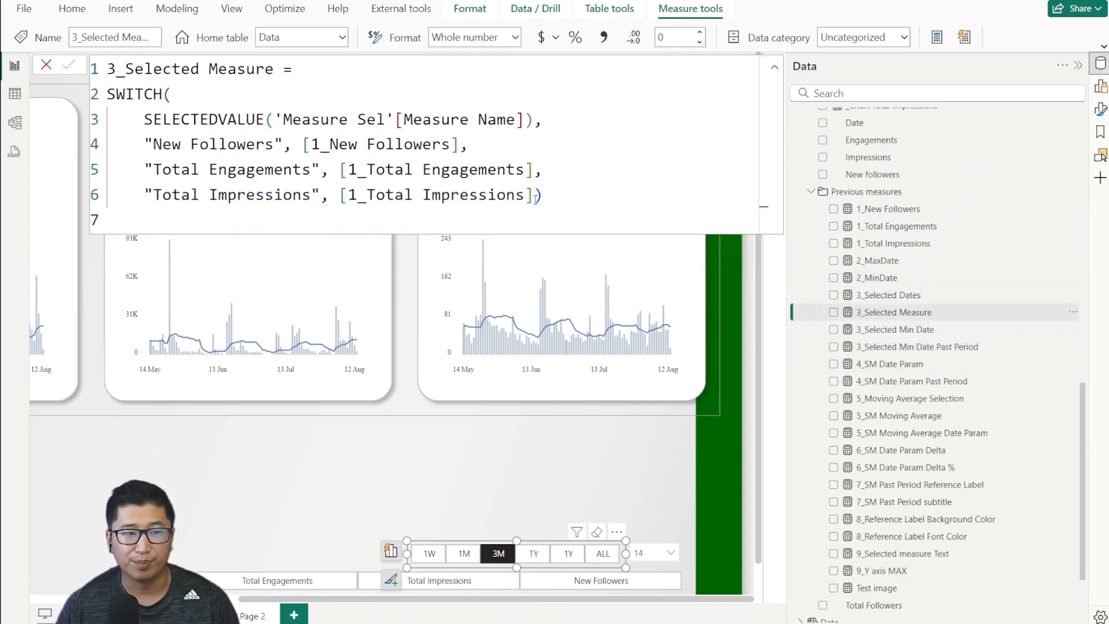
# Step: Examine the 4_SM Date Param Past Period formula and browse the data table's measures for its per-metric counterparts
pyautogui.click(928, 381)
pyautogui.scroll(10, 946, 350)
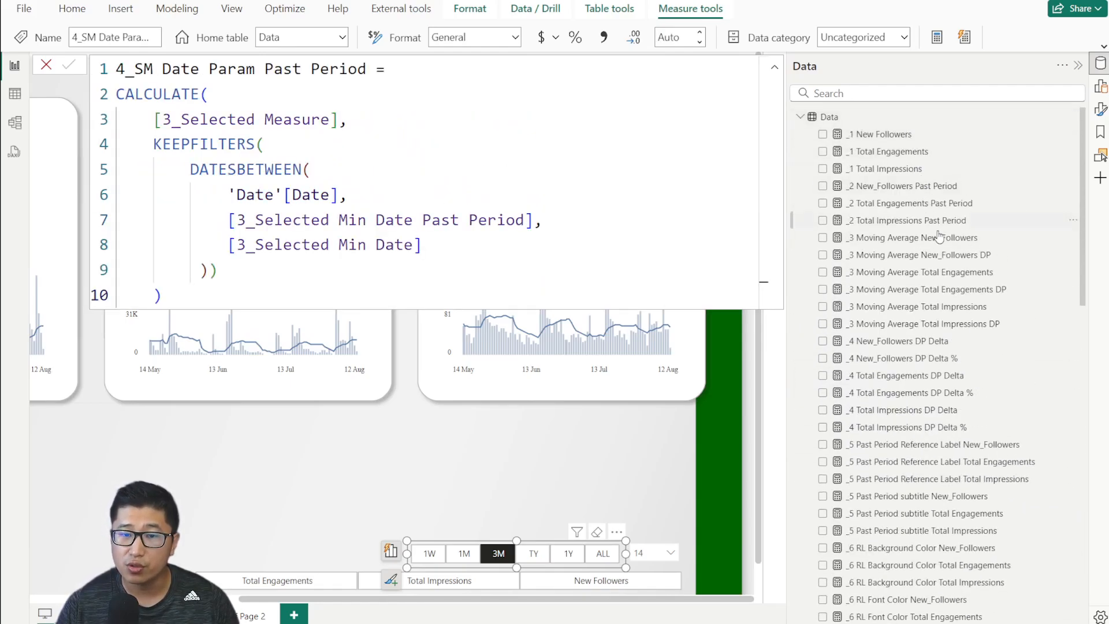
pyautogui.scroll(-5, 936, 260)
pyautogui.scroll(-8, 940, 266)
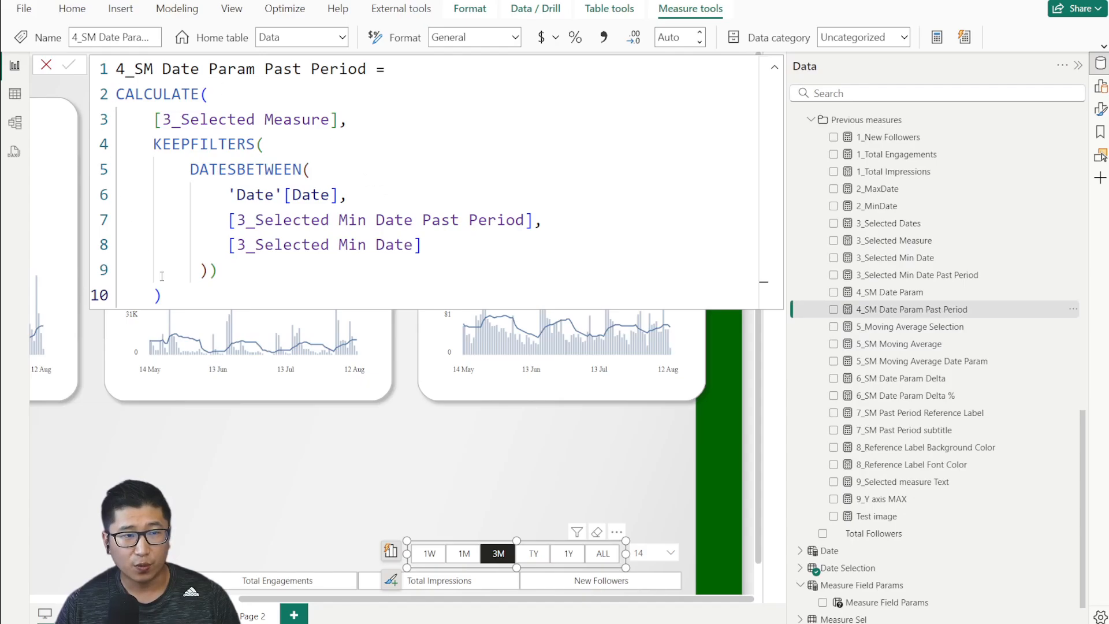
pyautogui.scroll(12, 917, 337)
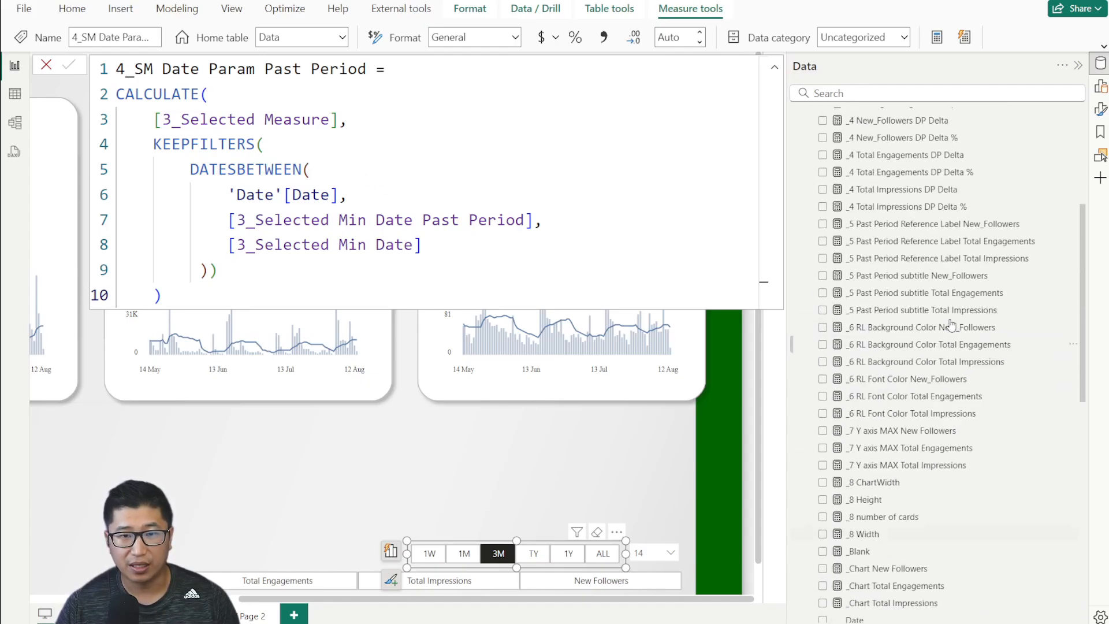
# Step: Examine the _2 Past Period formulas for New_Followers, Total Engagements and Total Impressions
pyautogui.click(916, 185)
pyautogui.click(918, 203)
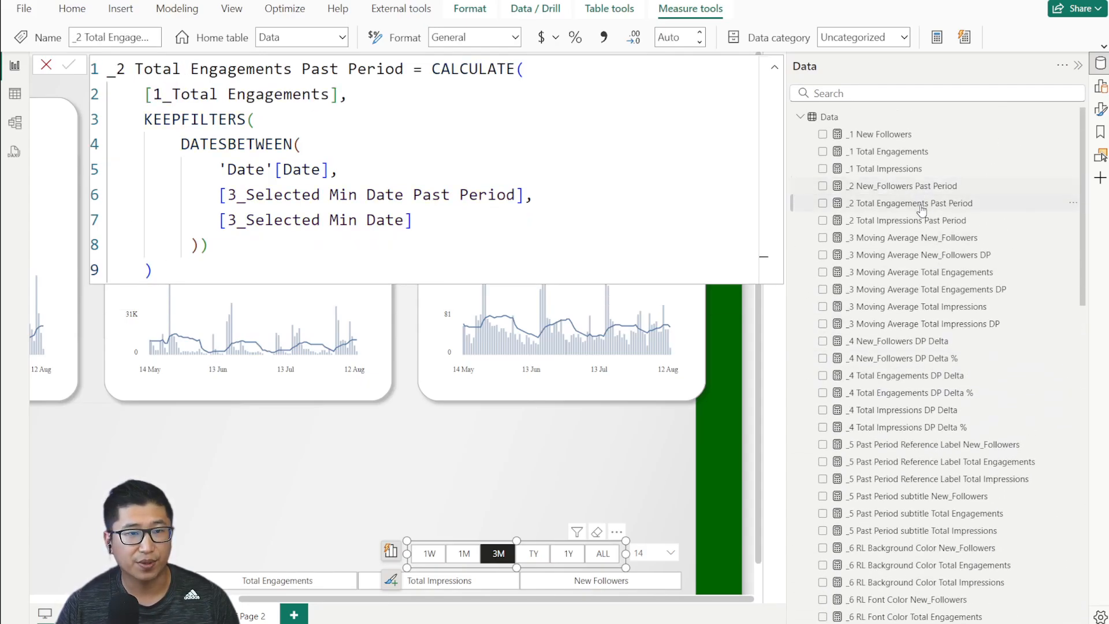
pyautogui.click(919, 221)
# Step: Examine the 5_Moving Average Selection formula and test the moving average slicer with 3 and 7 days, returning it to 14
pyautogui.scroll(-6, 922, 289)
pyautogui.scroll(-8, 923, 344)
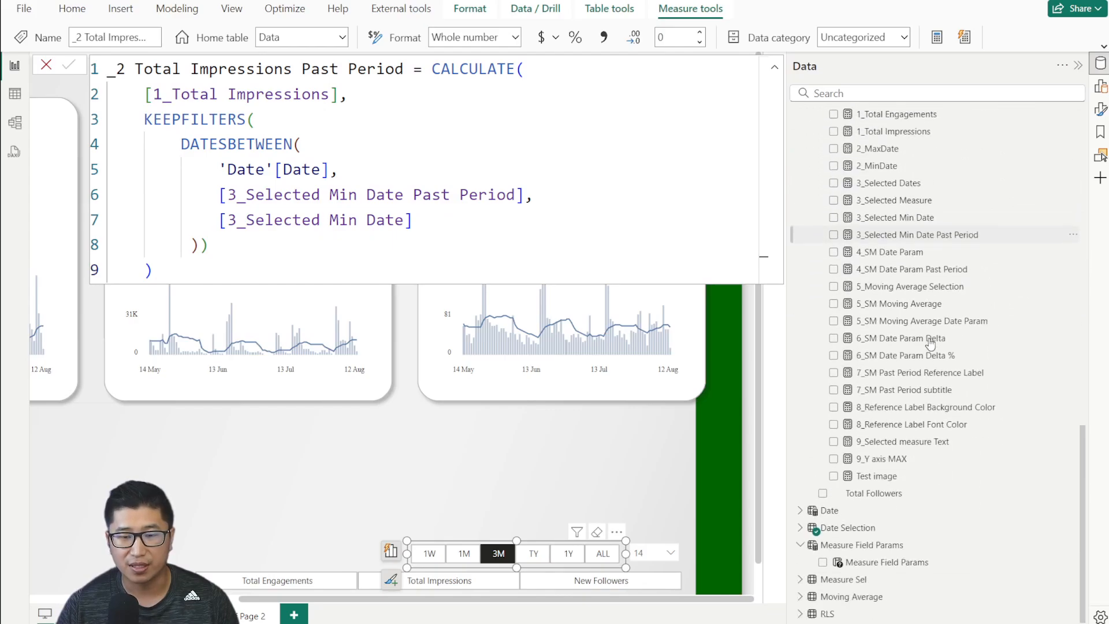
pyautogui.click(916, 286)
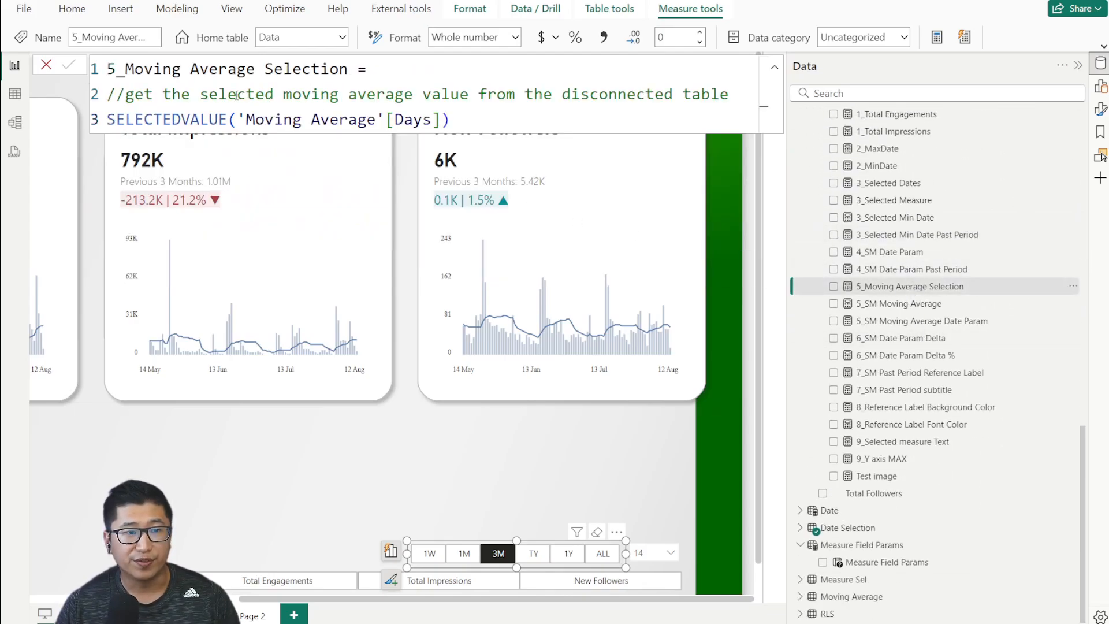
pyautogui.click(672, 550)
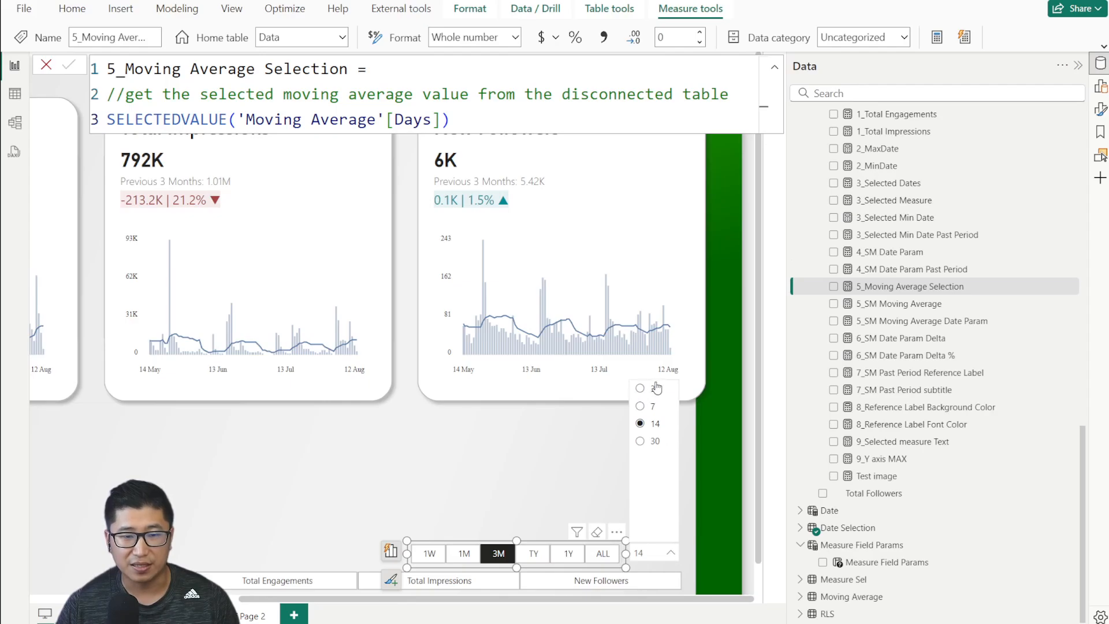
pyautogui.click(656, 389)
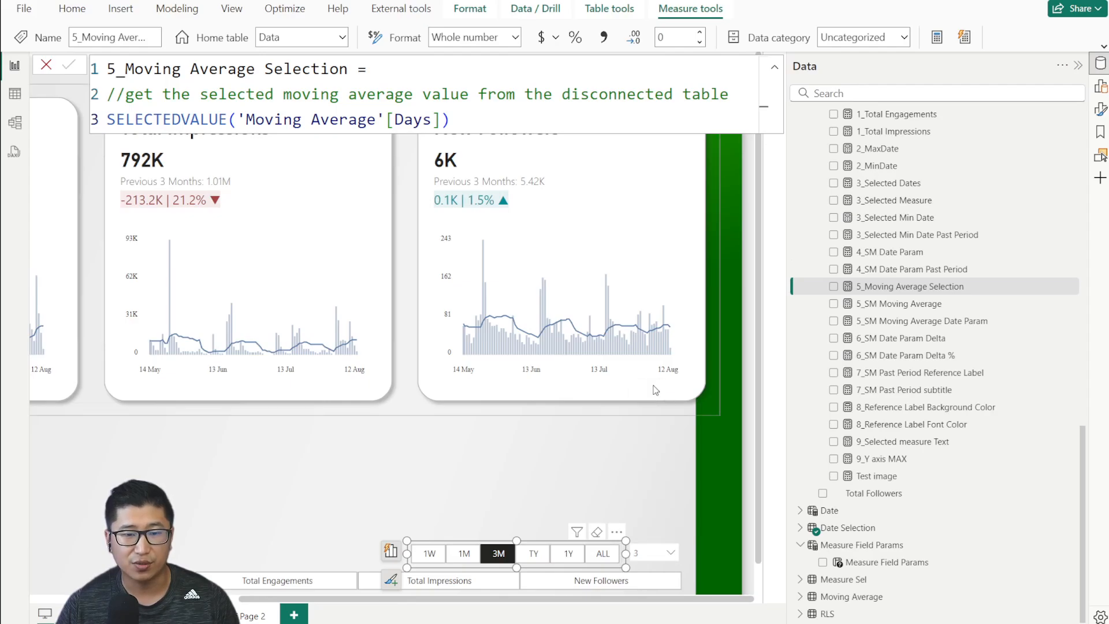
pyautogui.click(673, 554)
pyautogui.click(654, 408)
pyautogui.click(670, 557)
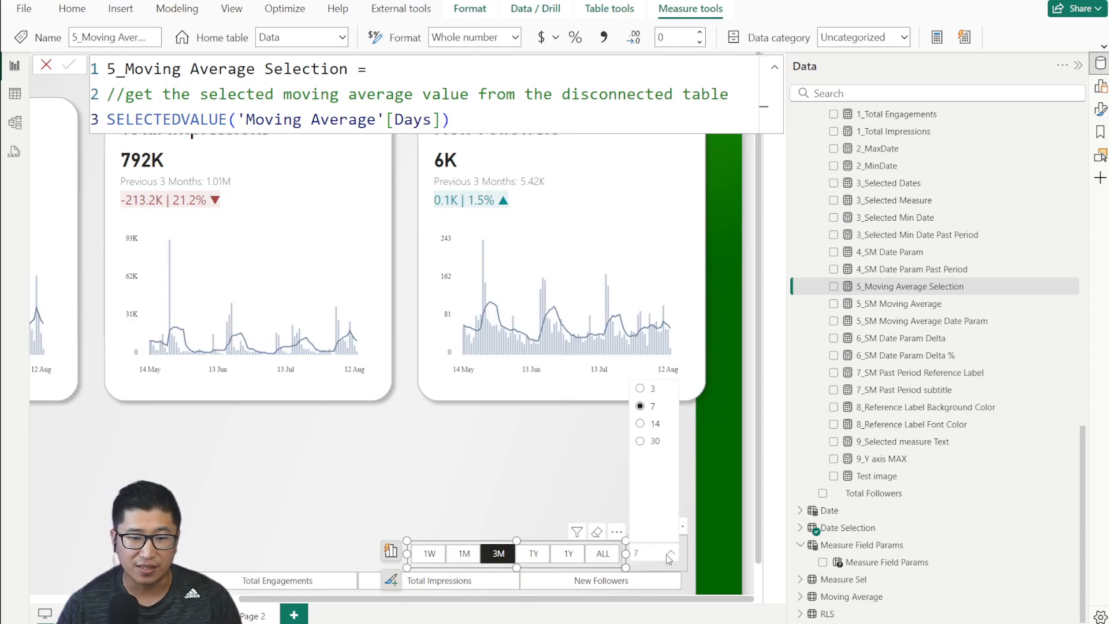
pyautogui.click(655, 424)
# Step: Examine the 5_SM Moving Average formula, highlighting its AVERAGEX date period block and the 3_Selected Measure reference
pyautogui.click(959, 305)
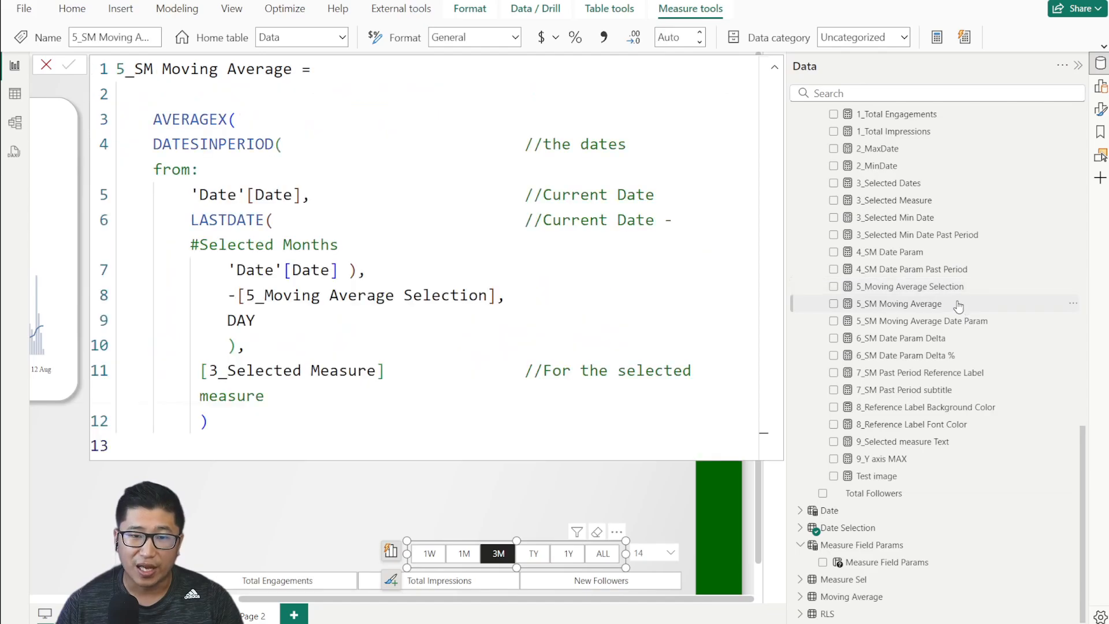
pyautogui.click(176, 96)
pyautogui.click(303, 221)
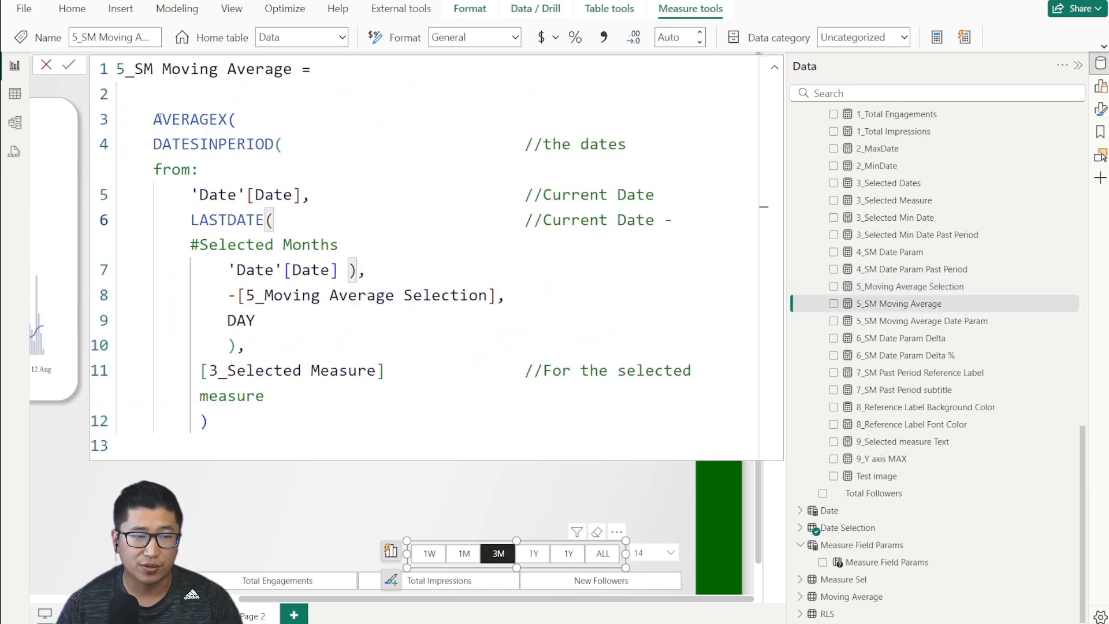
pyautogui.doubleClick(158, 120)
pyautogui.moveTo(385, 370); pyautogui.dragTo(210, 370)
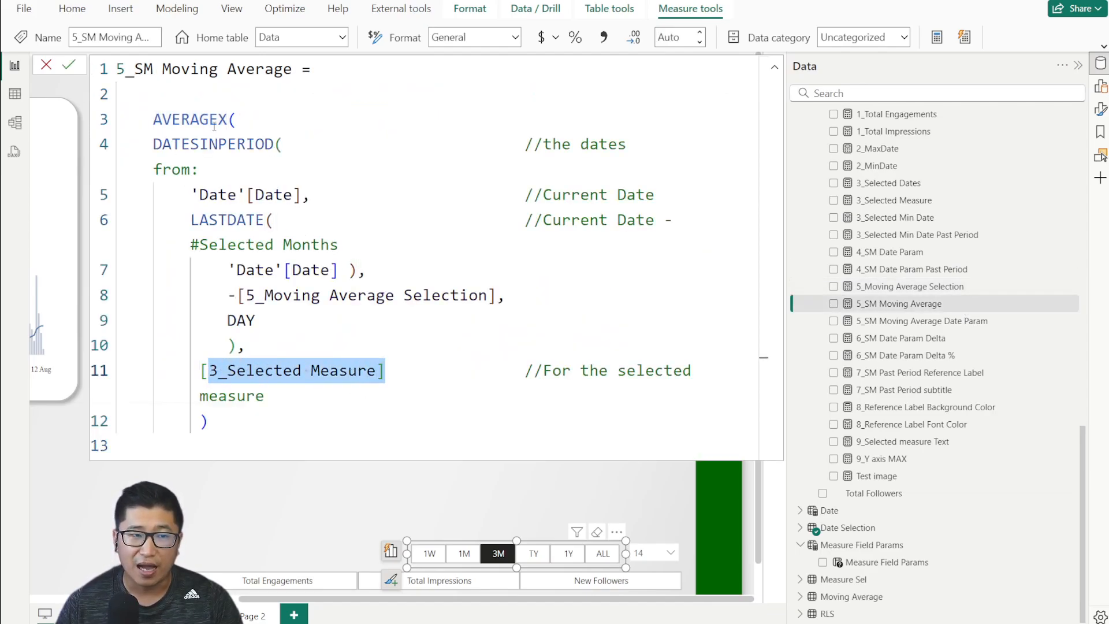
pyautogui.click(397, 390)
pyautogui.moveTo(392, 371); pyautogui.dragTo(200, 370)
pyautogui.moveTo(154, 120); pyautogui.dragTo(257, 320)
pyautogui.click(406, 371)
pyautogui.moveTo(386, 370); pyautogui.dragTo(206, 362)
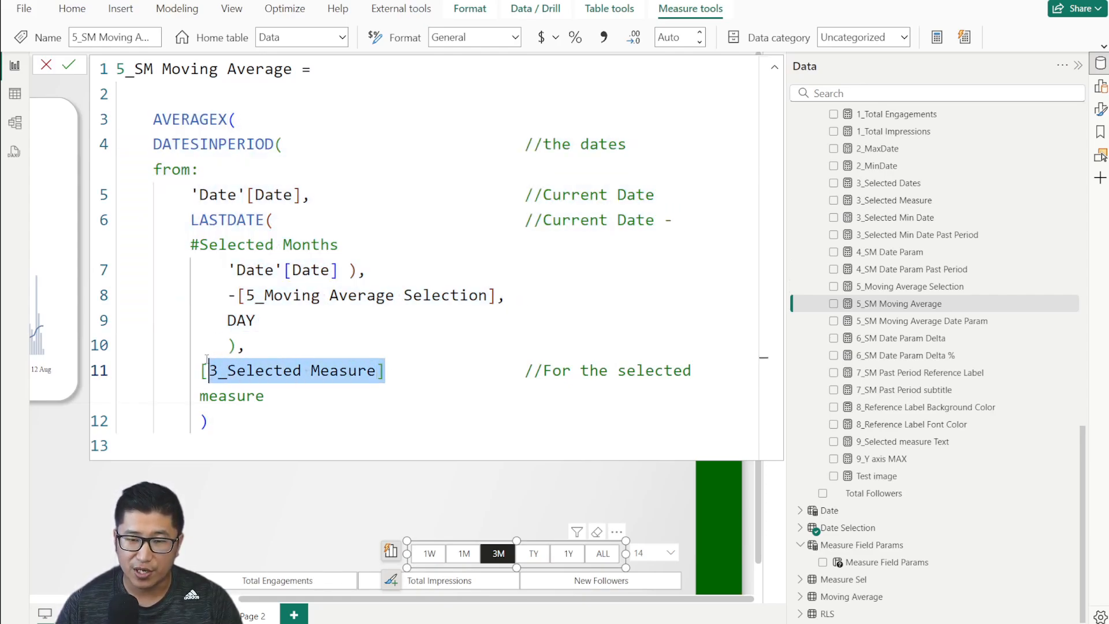
# Step: Examine the formula of the _3 Moving Average New_Followers measure
pyautogui.scroll(10, 893, 381)
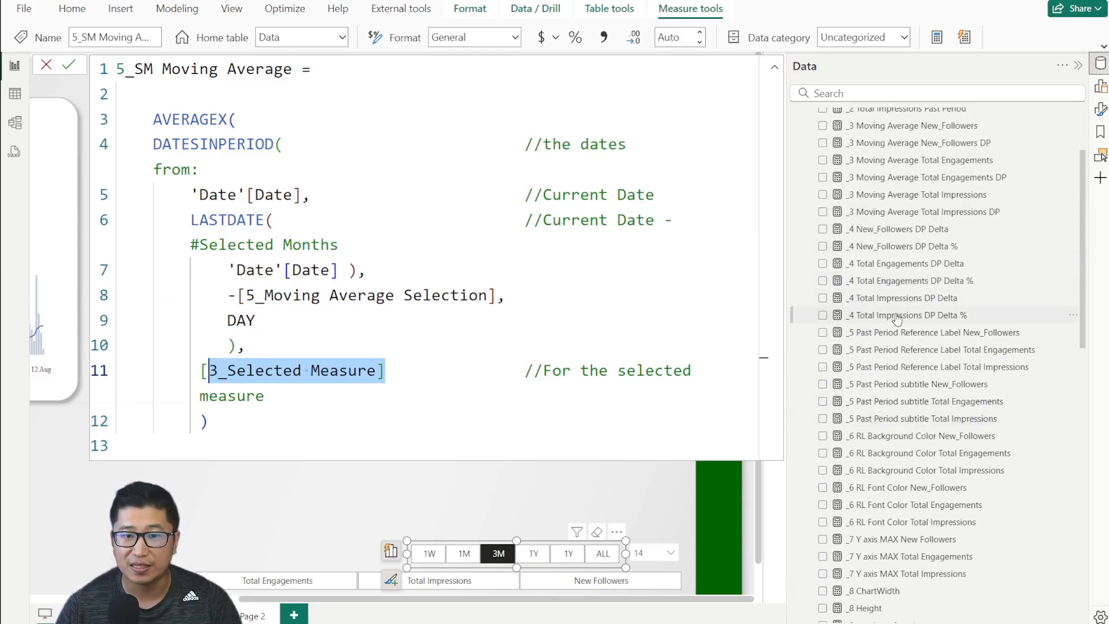
pyautogui.scroll(2, 950, 295)
pyautogui.click(971, 198)
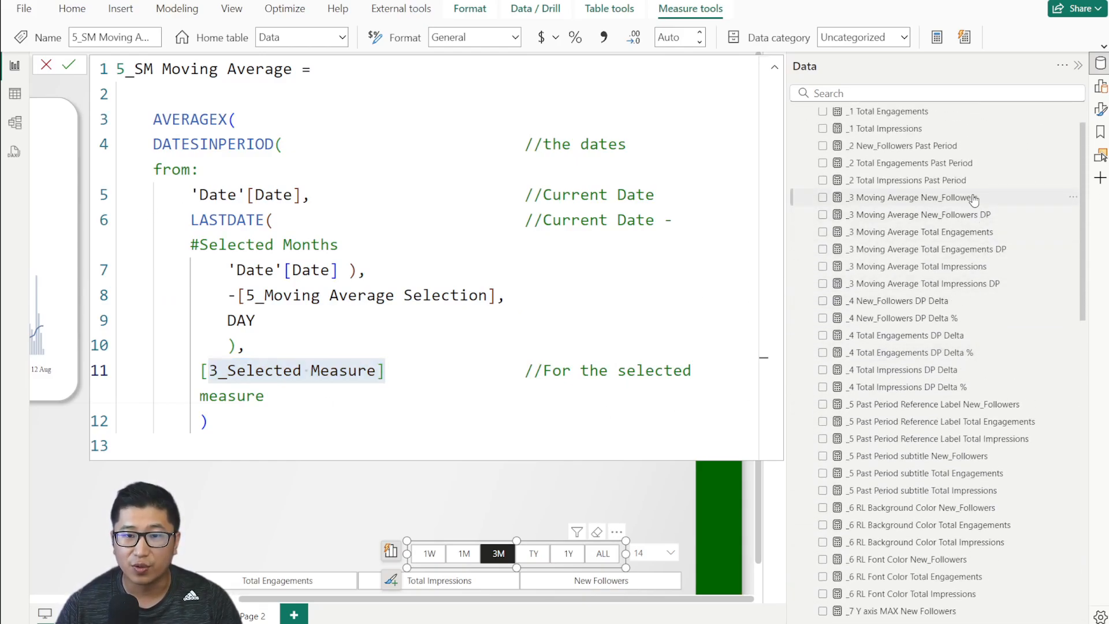
# Step: Open and close the 5_SM Moving Average Date Param formula and compare the card charts at 1M and 1W, returning the slicer to 3M
pyautogui.scroll(-15, 876, 386)
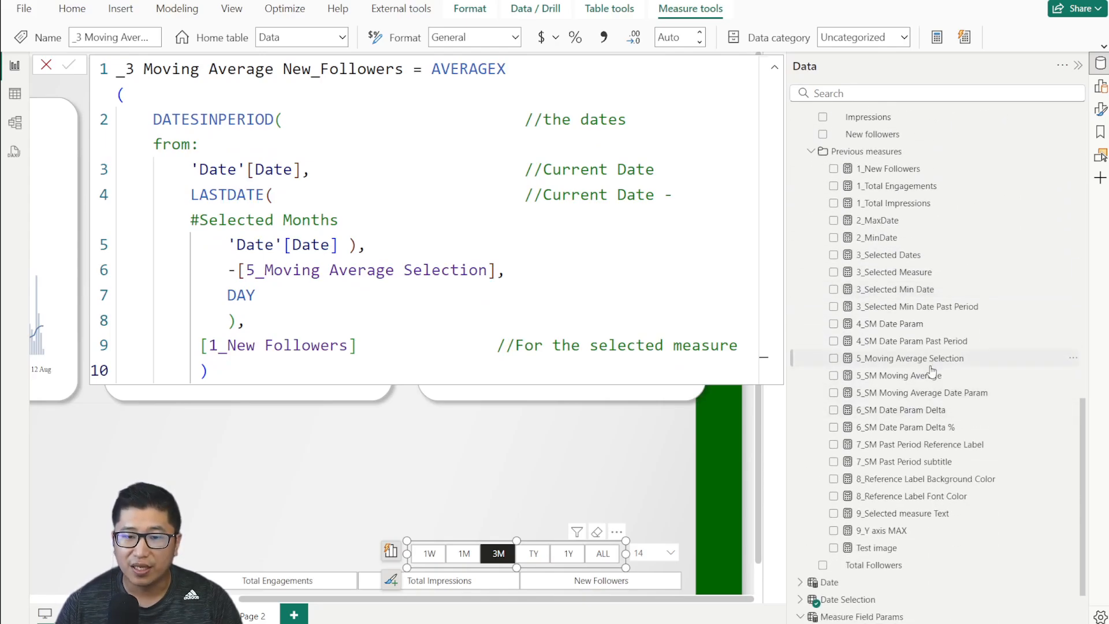
pyautogui.click(947, 393)
pyautogui.click(414, 486)
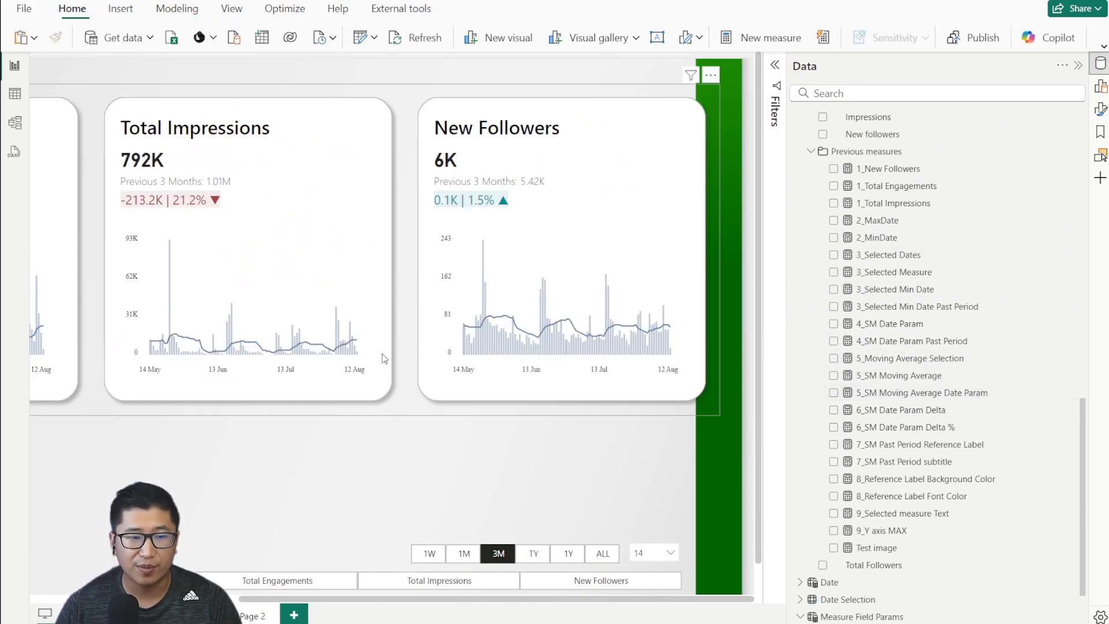
pyautogui.click(465, 554)
pyautogui.click(430, 554)
pyautogui.click(499, 553)
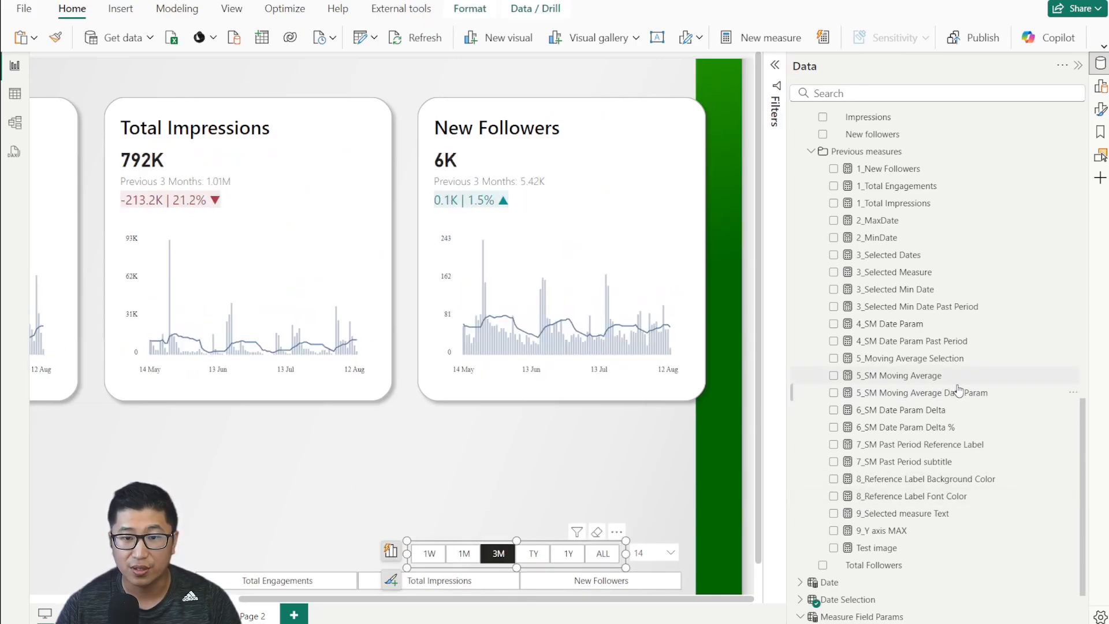
# Step: Reopen the 5_SM Moving Average Date Param formula and examine its blank check and date filter without changing it
pyautogui.click(959, 391)
pyautogui.moveTo(162, 69); pyautogui.dragTo(350, 248)
pyautogui.click(370, 286)
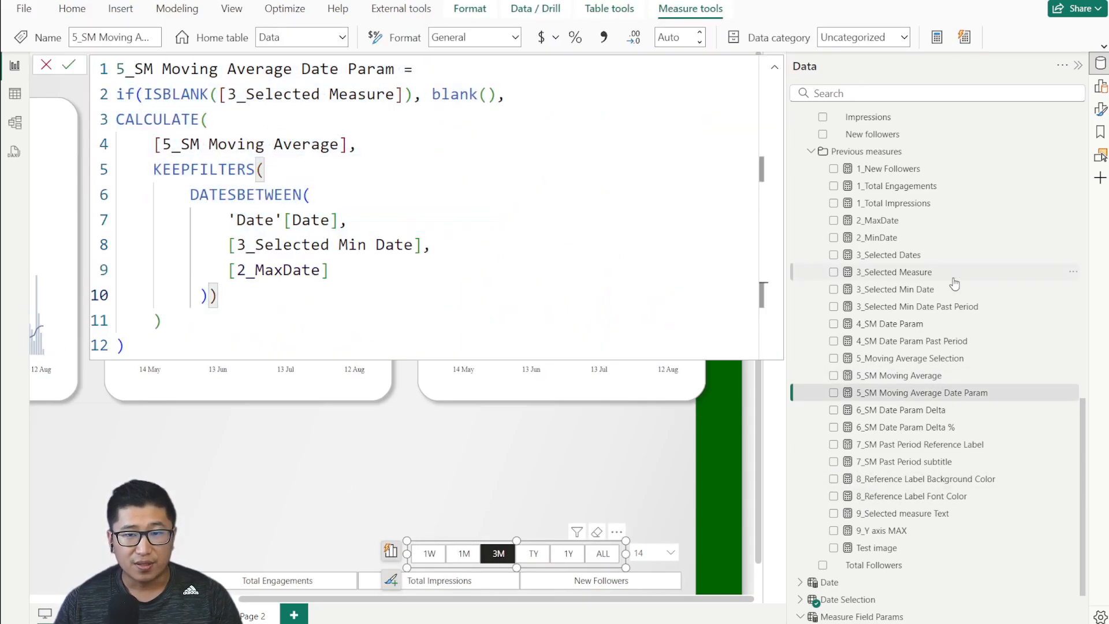
pyautogui.scroll(8, 962, 294)
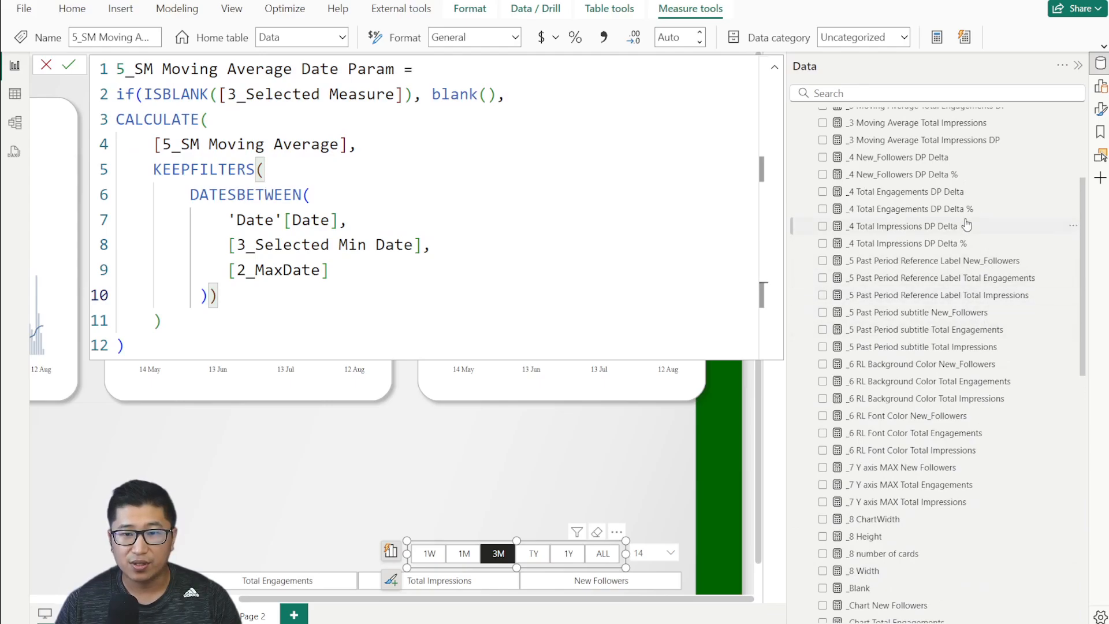
# Step: Examine the formulas of the 6_SM Date Param Delta and 6_SM Date Param Delta % measures
pyautogui.scroll(3, 959, 173)
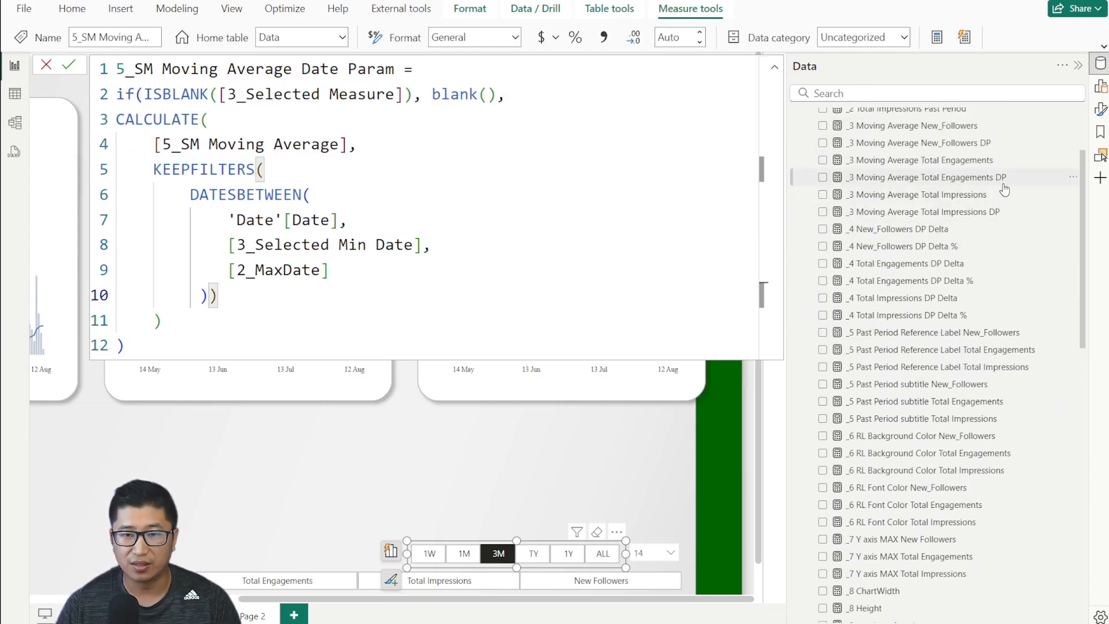
pyautogui.scroll(-10, 1008, 242)
pyautogui.scroll(-6, 1008, 324)
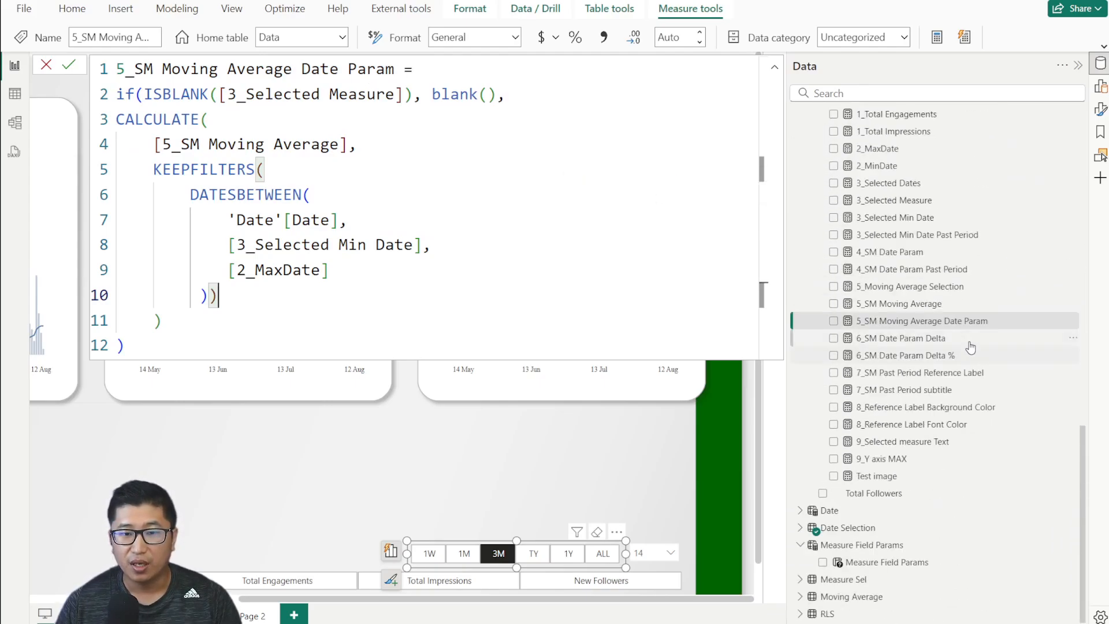
pyautogui.click(955, 341)
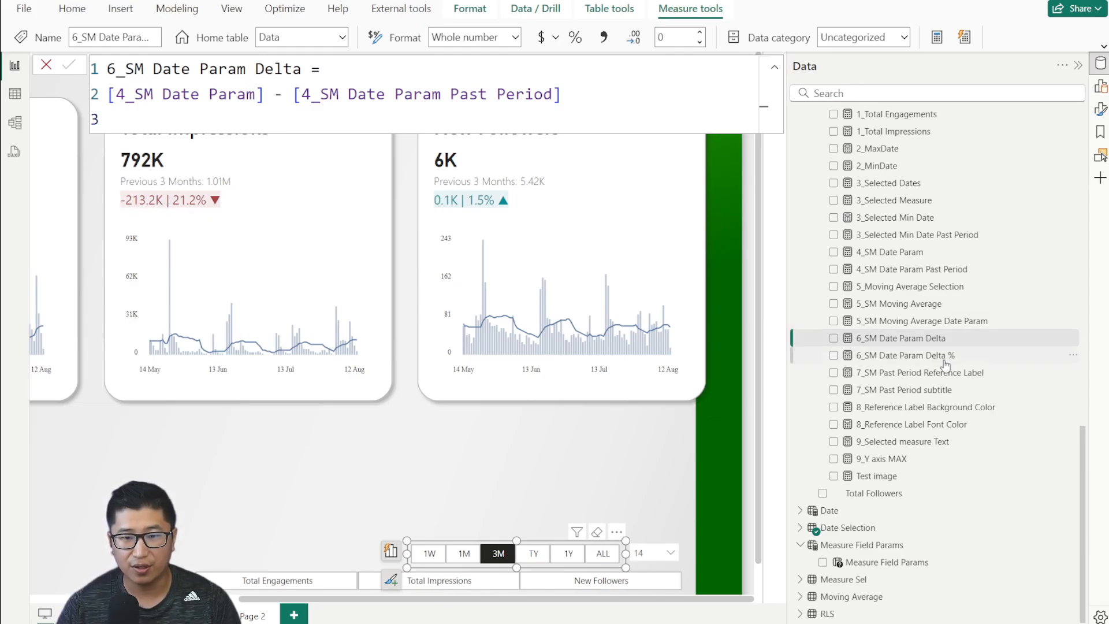
pyautogui.click(906, 355)
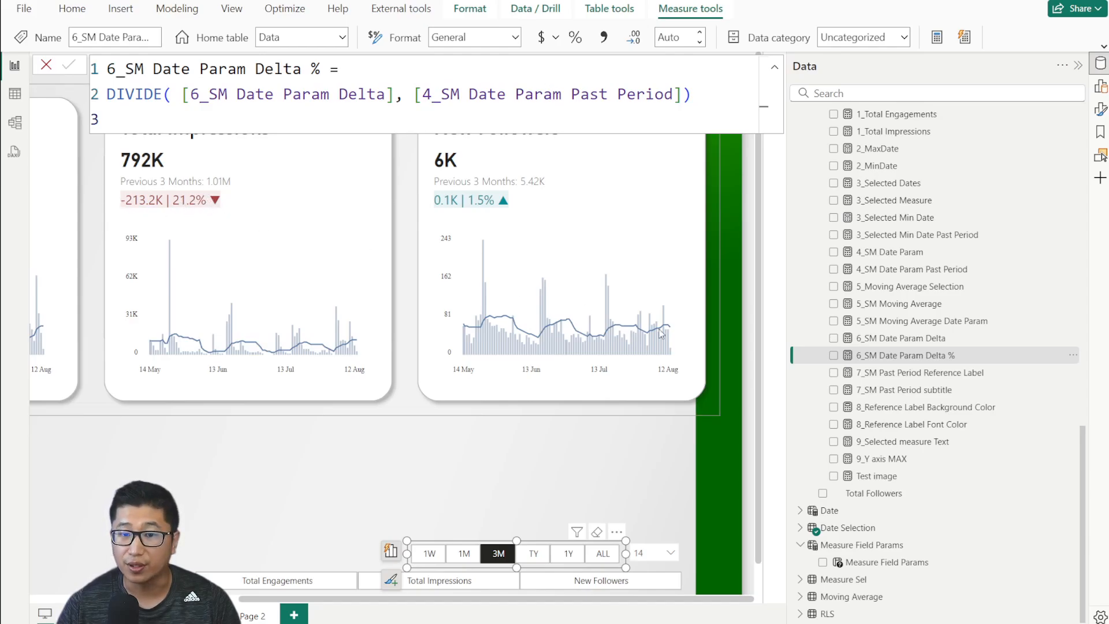
# Step: Examine the 7_SM Past Period Reference Label formula, including its growth, digit count and suffix variables, and close it without changes
pyautogui.click(922, 375)
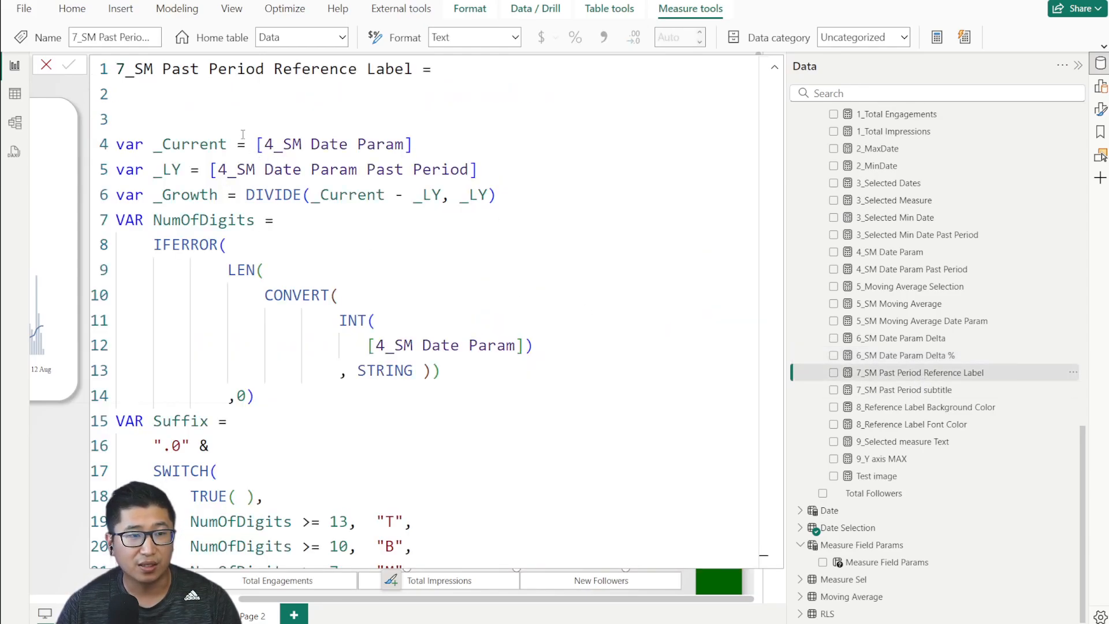
pyautogui.scroll(-7, 405, 156)
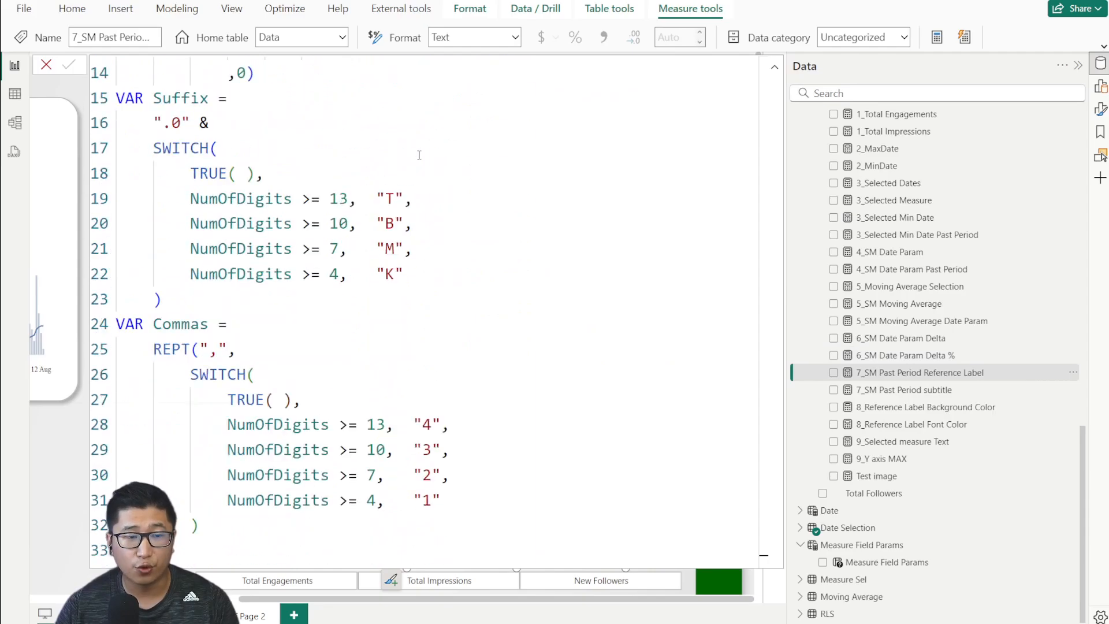
pyautogui.scroll(6, 583, 231)
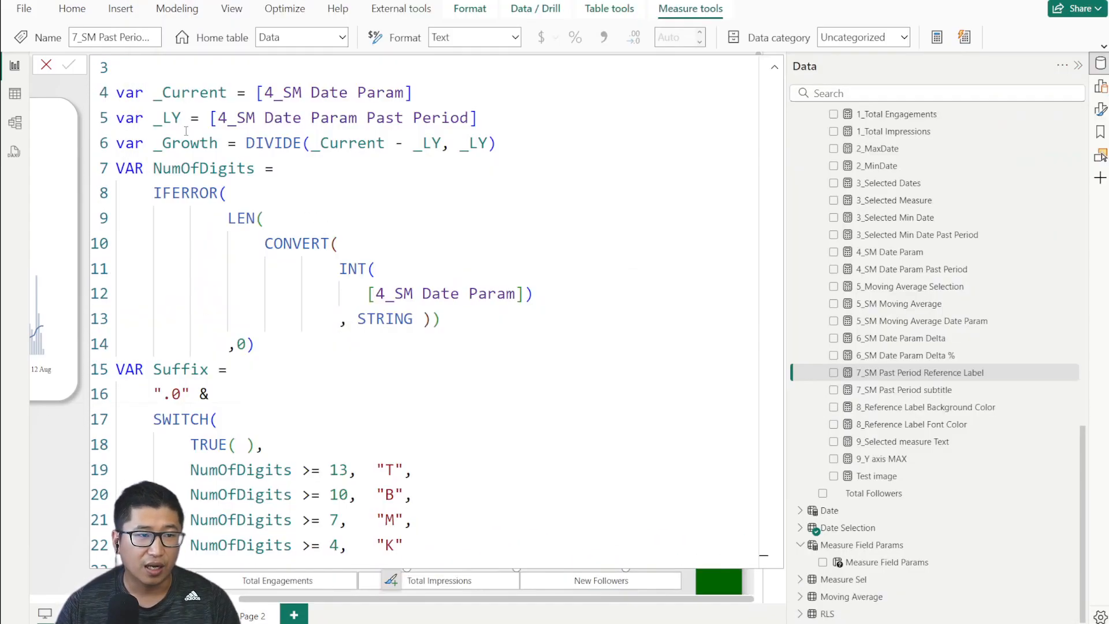
pyautogui.scroll(1, 186, 131)
pyautogui.click(46, 65)
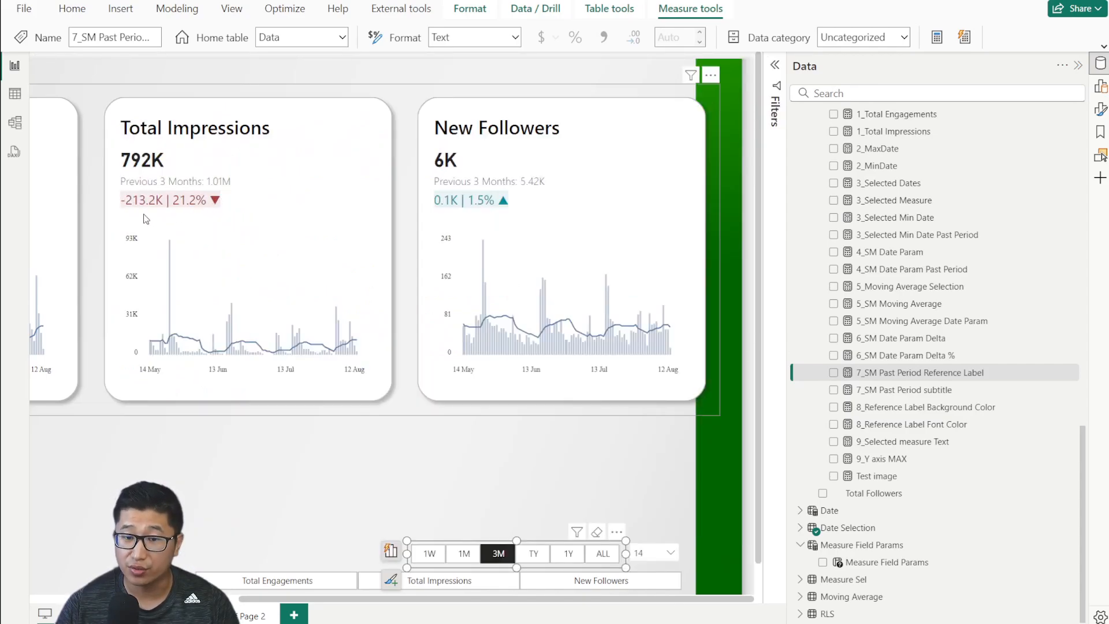
# Step: Examine the 7_SM Past Period subtitle formula and close it without changes
pyautogui.click(904, 390)
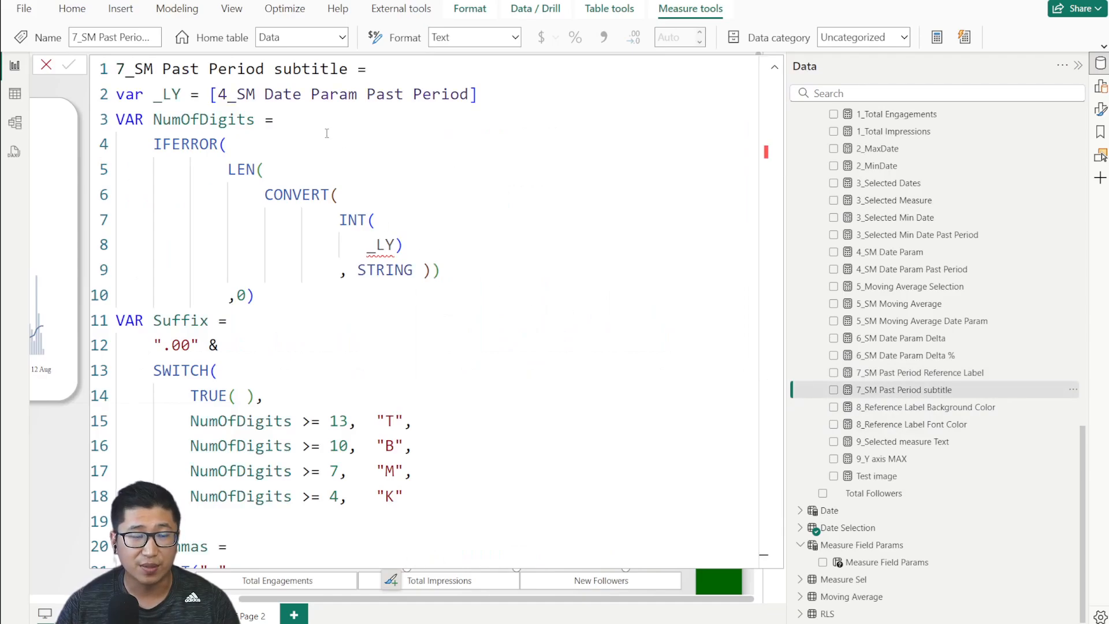
pyautogui.scroll(-4, 369, 237)
pyautogui.scroll(-2, 381, 248)
pyautogui.click(46, 65)
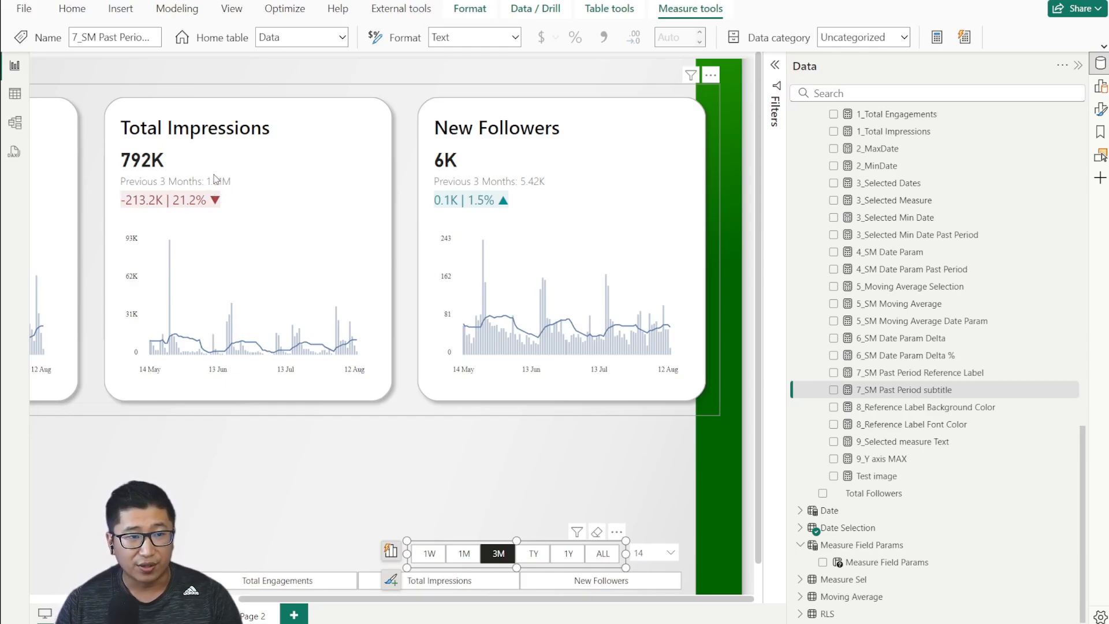
# Step: Examine the 8_Reference Label Background Color, 9_Selected measure Text and 9_Y axis MAX formulas, closing them without changes
pyautogui.click(943, 408)
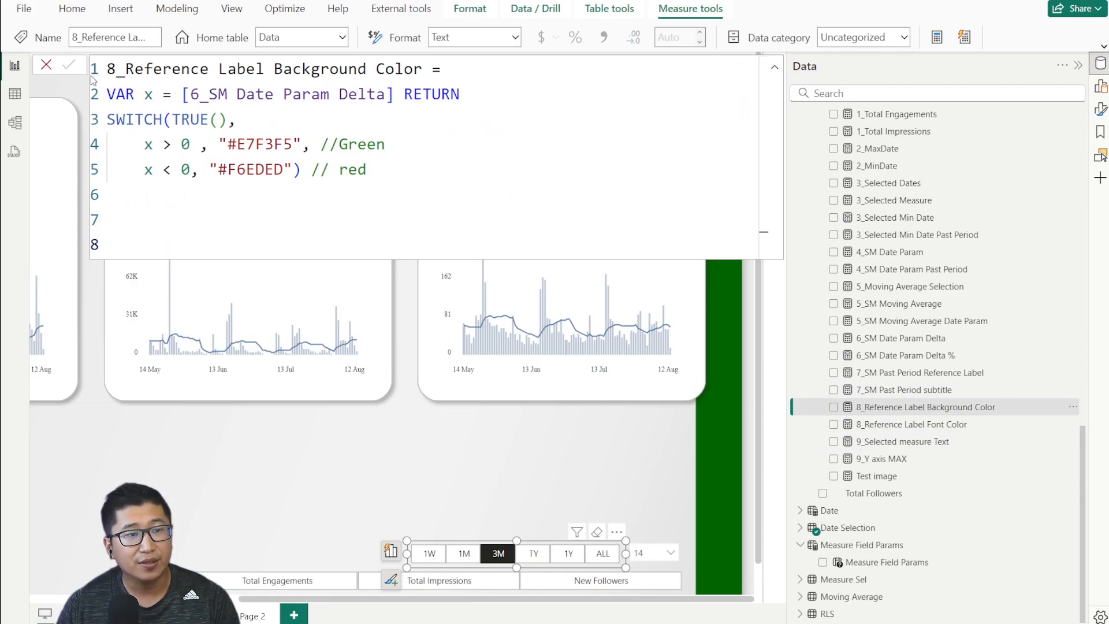
pyautogui.click(46, 65)
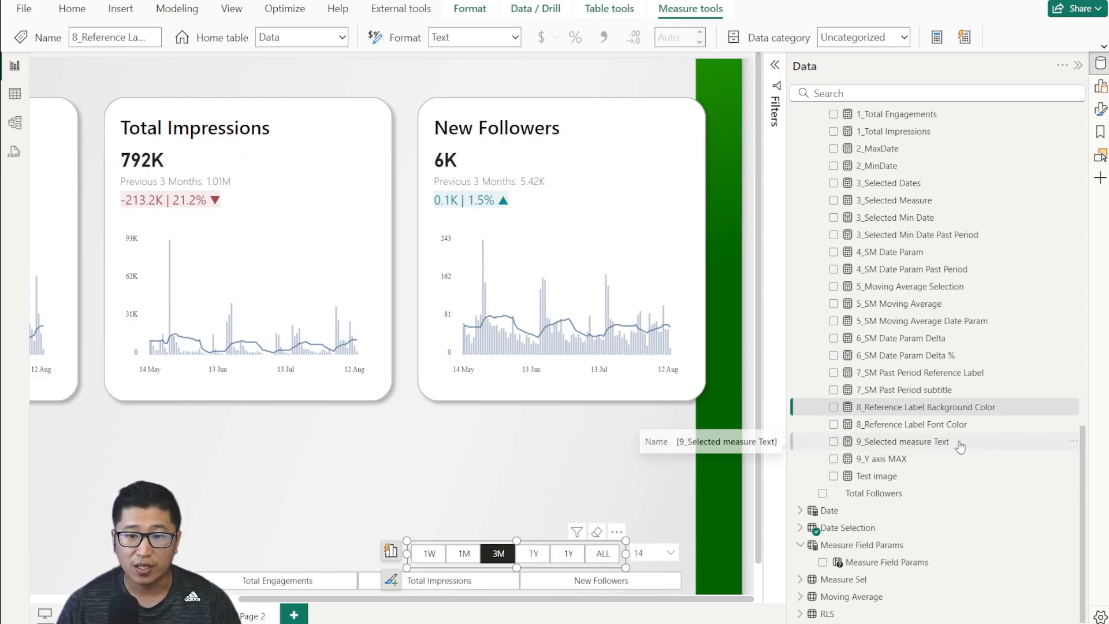
pyautogui.click(909, 446)
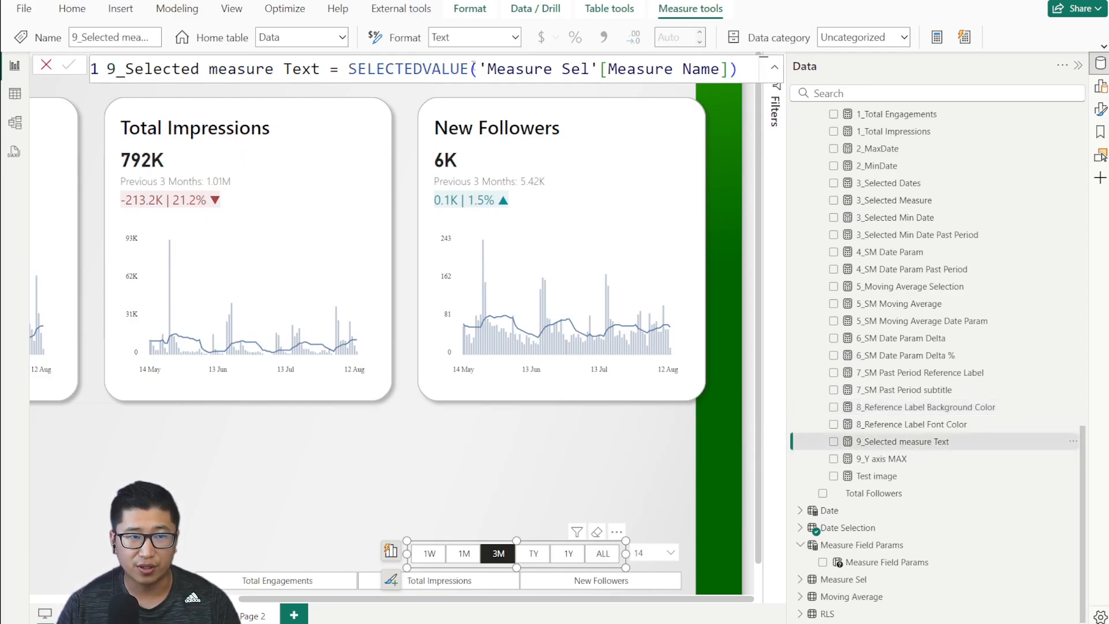
pyautogui.click(957, 460)
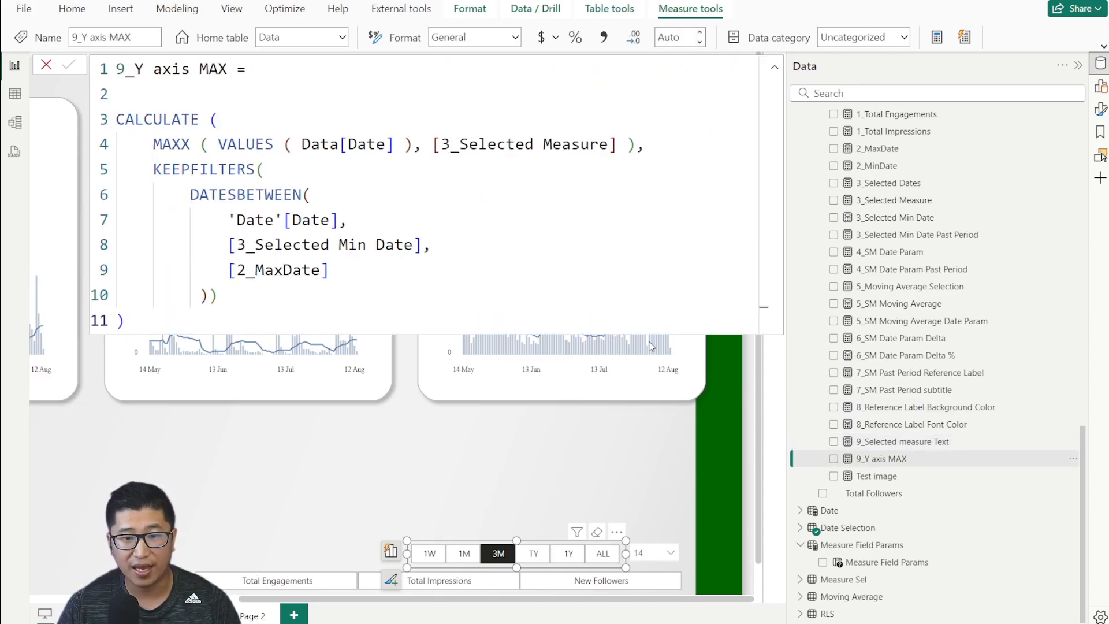
pyautogui.click(47, 66)
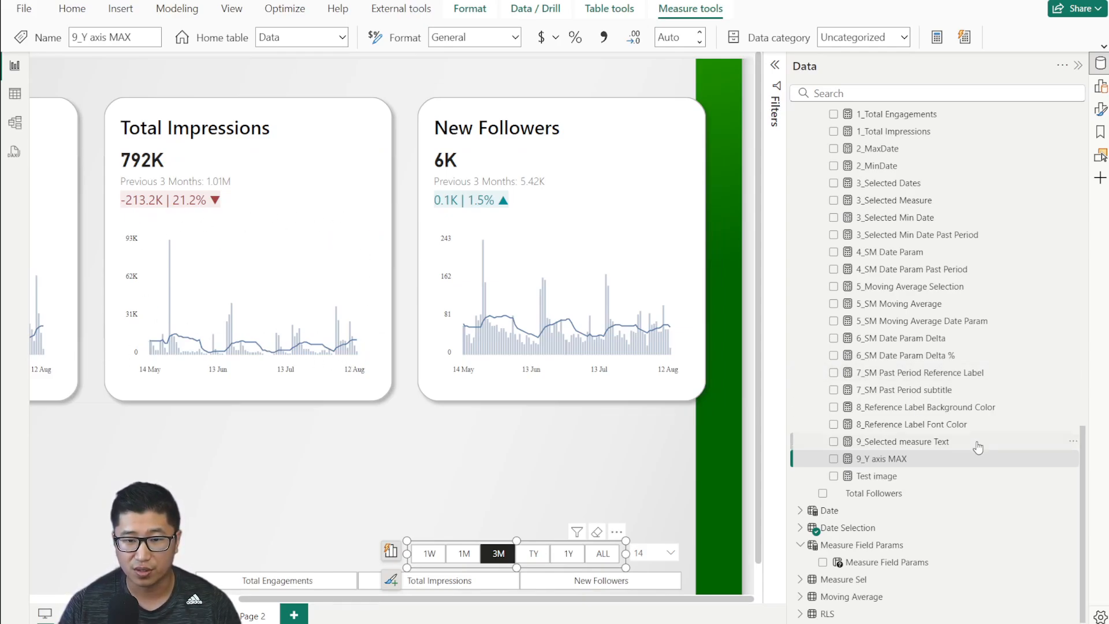
# Step: Examine the per-metric _7 Y axis MAX formulas and the _6 RL Font Color Total Engagements formula without changing them
pyautogui.scroll(10, 921, 427)
pyautogui.scroll(3, 922, 427)
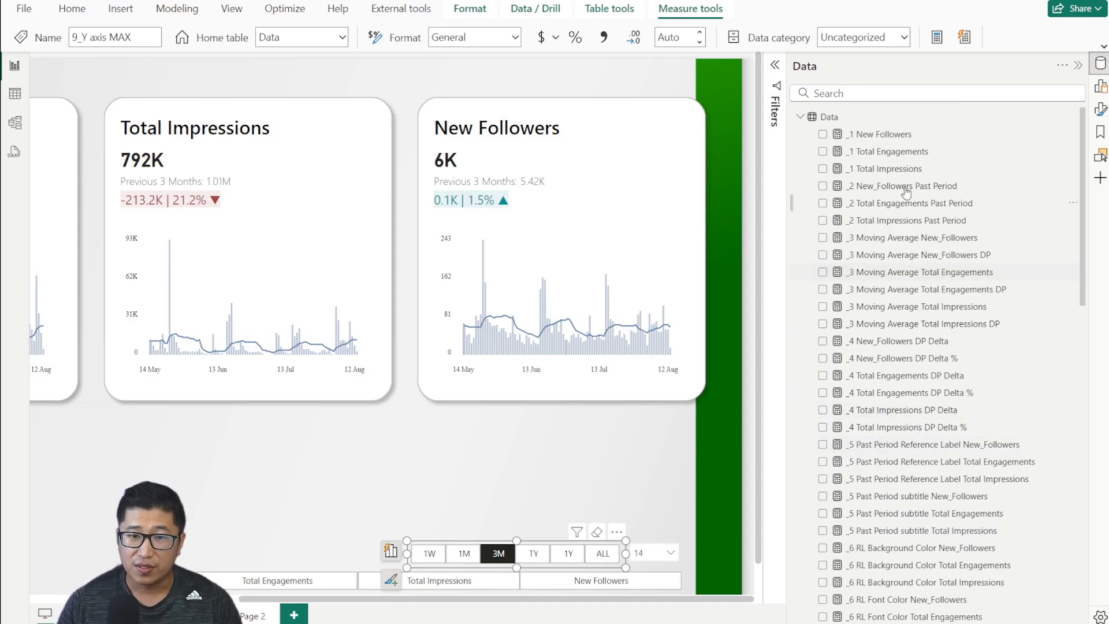
pyautogui.scroll(-5, 918, 243)
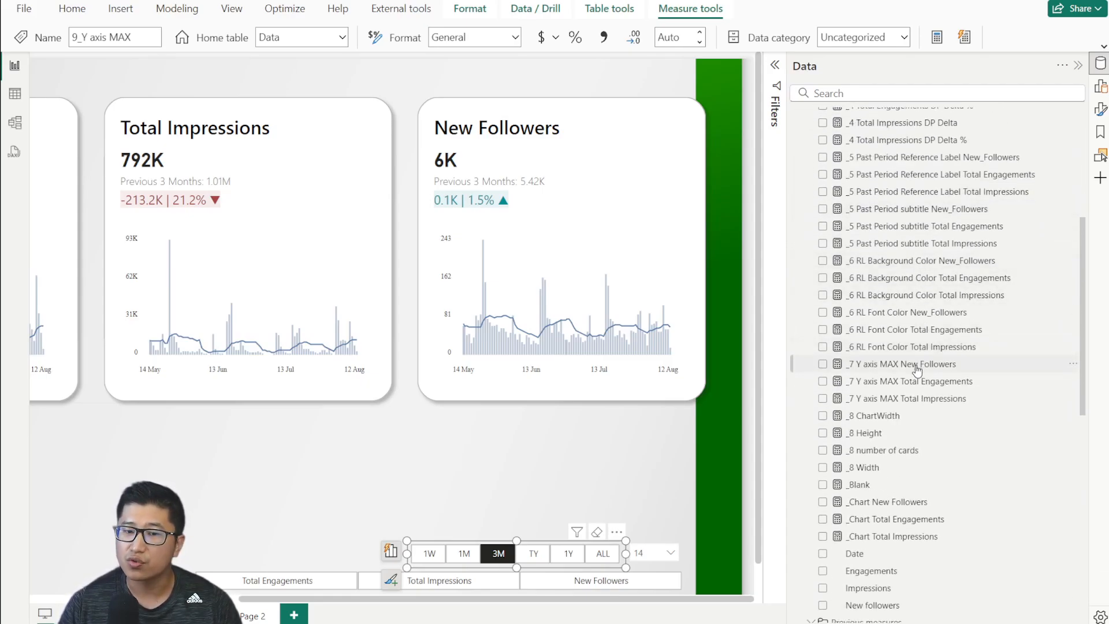
pyautogui.click(918, 365)
pyautogui.click(917, 382)
pyautogui.click(947, 399)
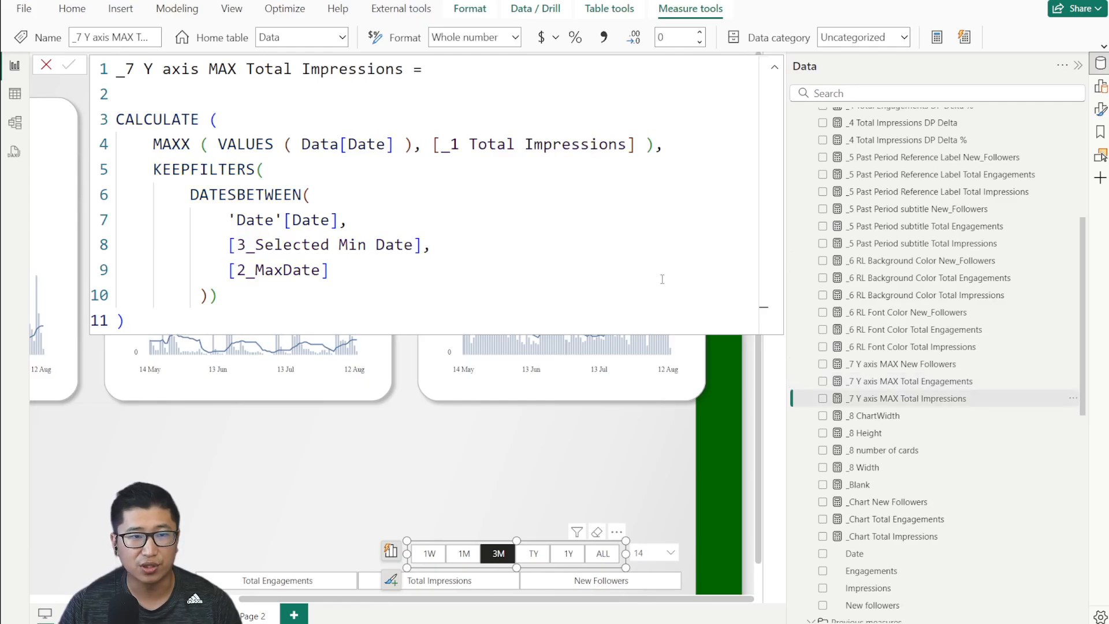
pyautogui.click(973, 335)
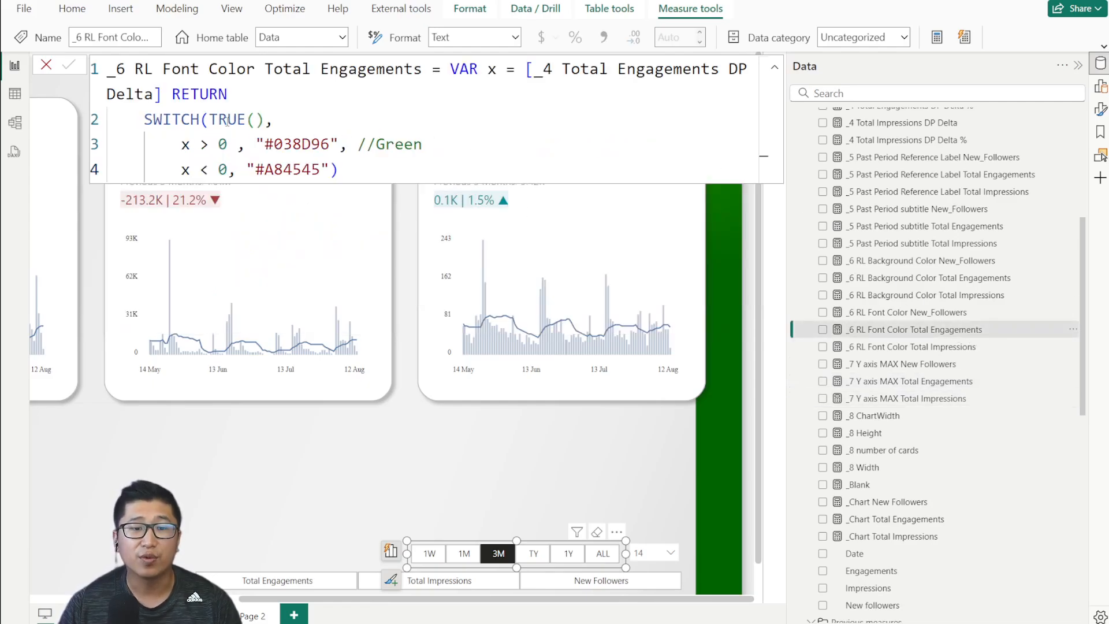
pyautogui.click(46, 66)
# Step: Review the _1 New Followers, _1 Total Engagements and _1 Total Impressions formulas and close them without changes
pyautogui.scroll(5, 921, 346)
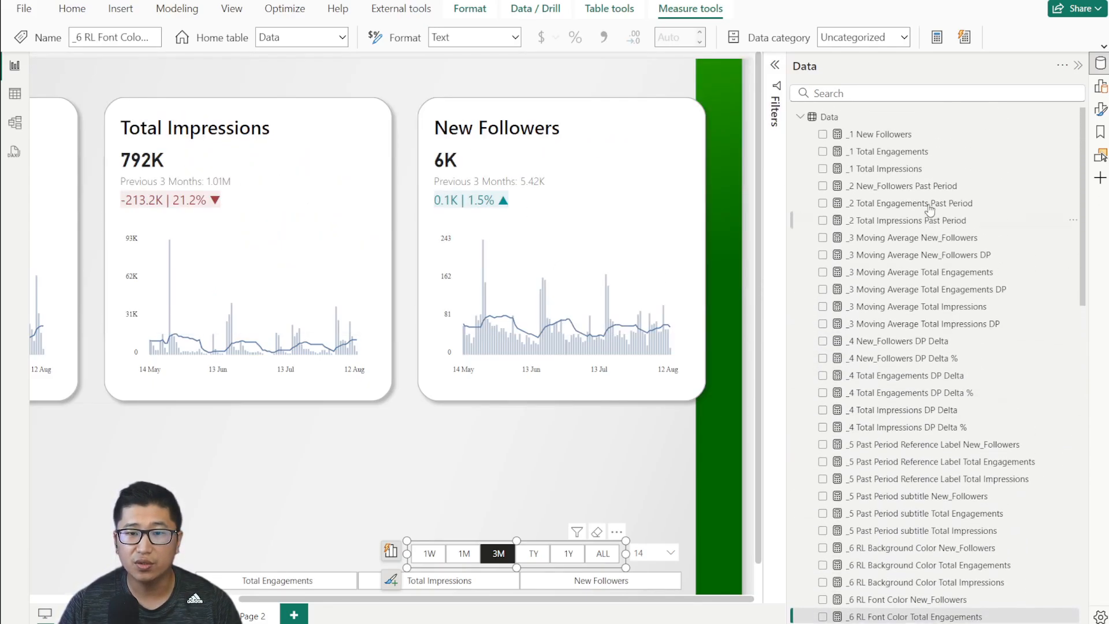
pyautogui.click(906, 136)
pyautogui.click(918, 154)
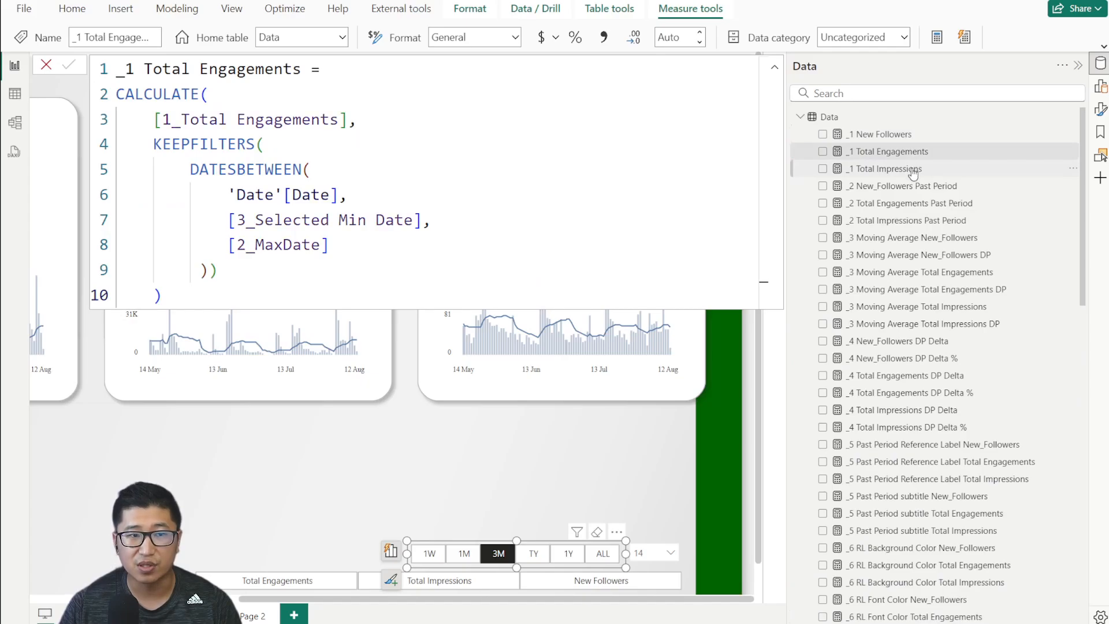
pyautogui.click(897, 169)
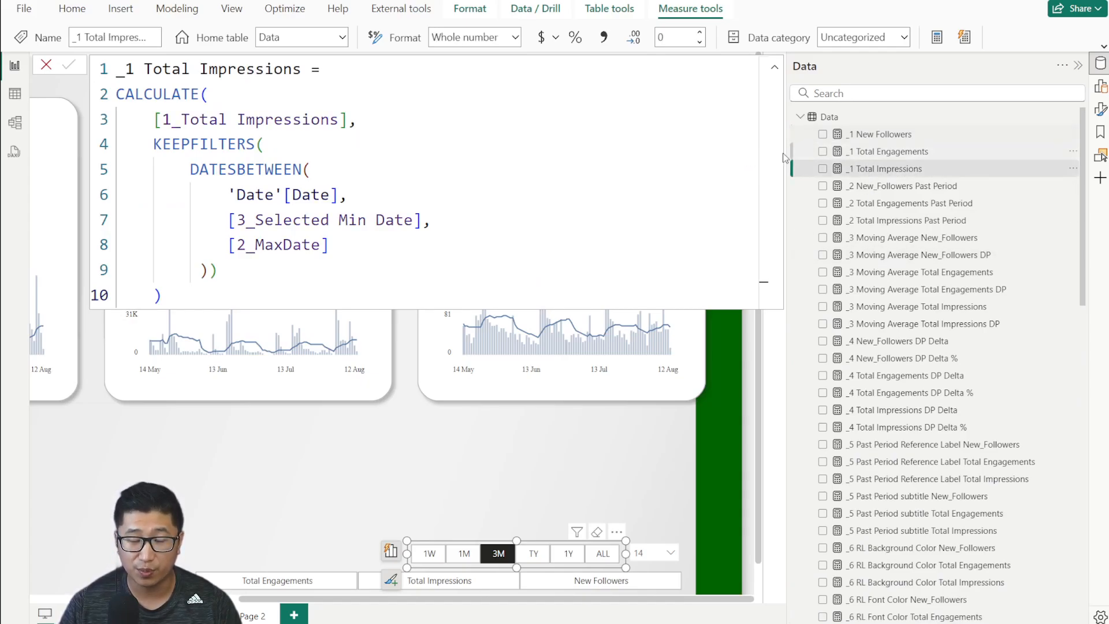
pyautogui.click(46, 67)
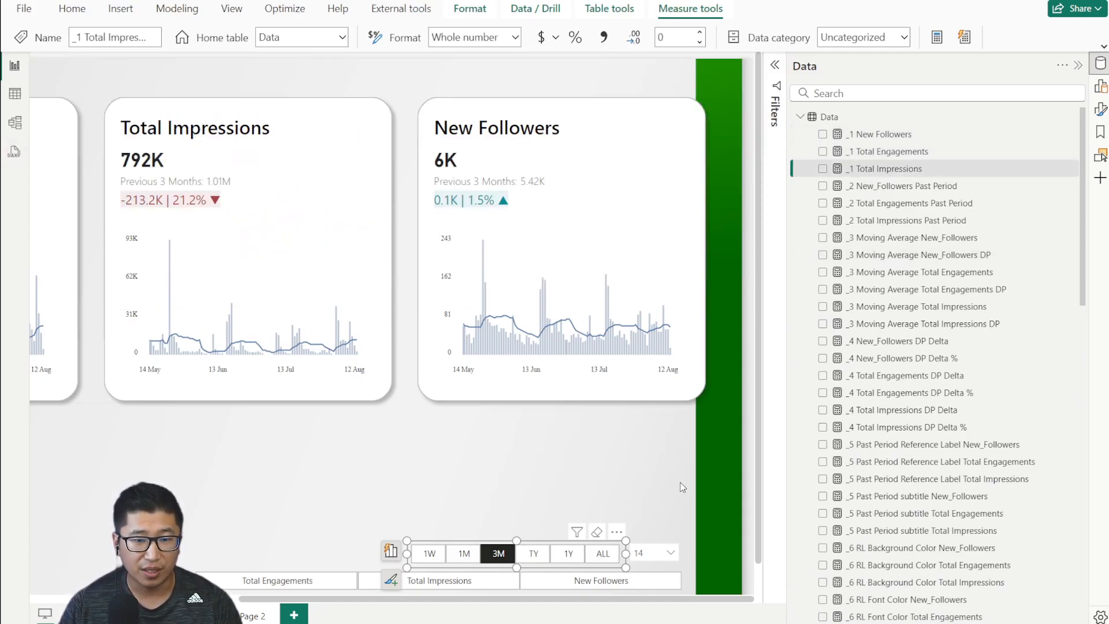
# Step: Start a new fields parameter and add the _1 New Followers, _1 Total Engagements and _1 Total Impressions measures to it
pyautogui.click(682, 497)
pyautogui.moveTo(685, 602); pyautogui.dragTo(432, 596)
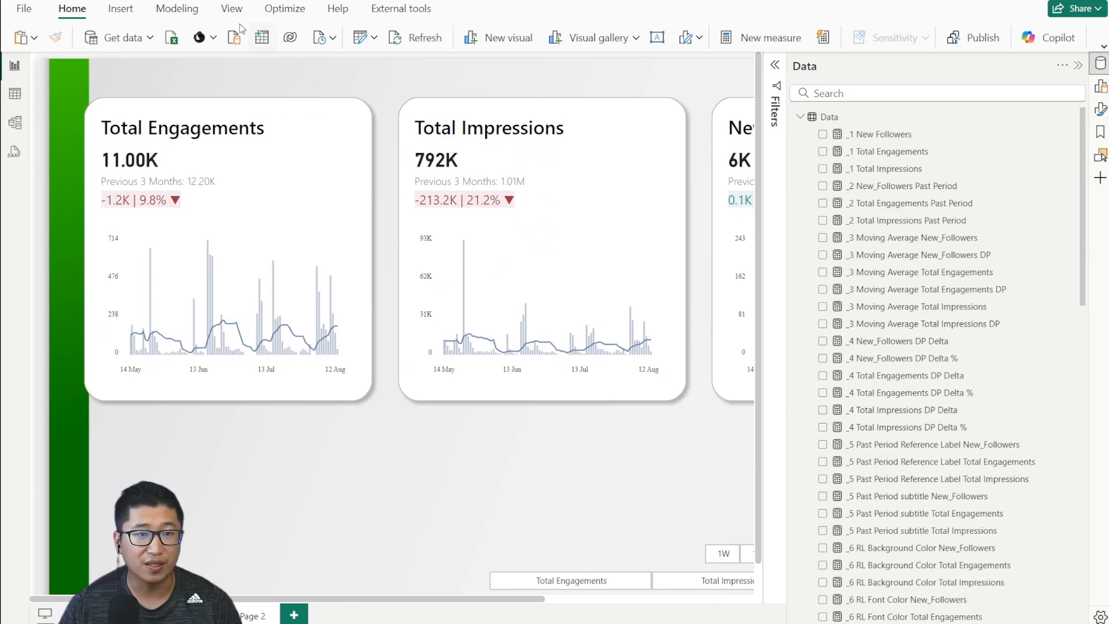
pyautogui.click(175, 10)
pyautogui.click(524, 34)
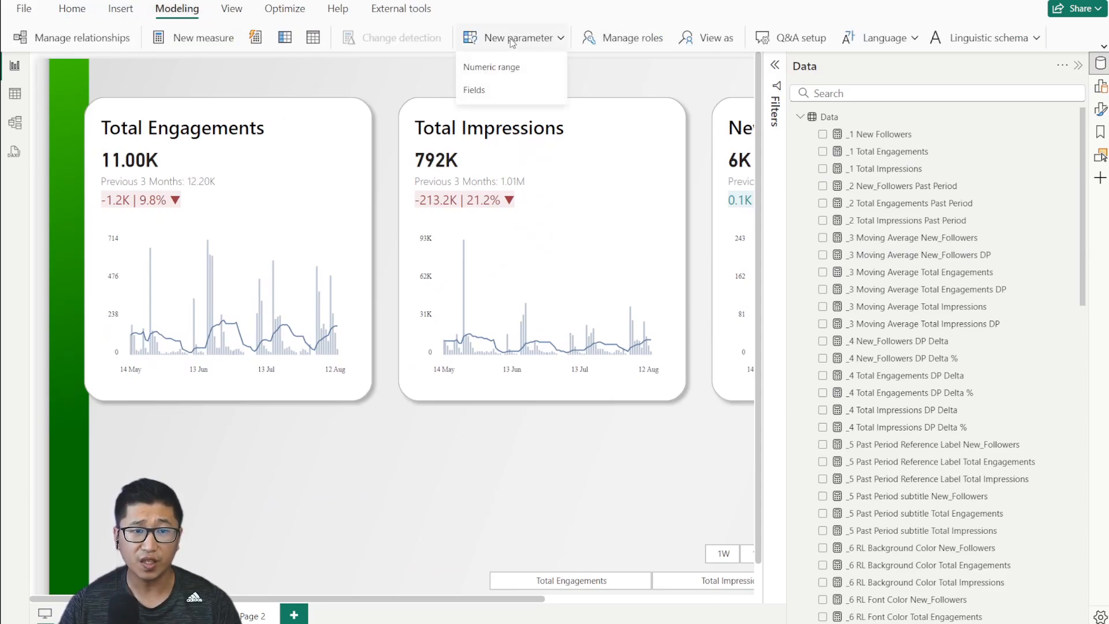
pyautogui.click(509, 92)
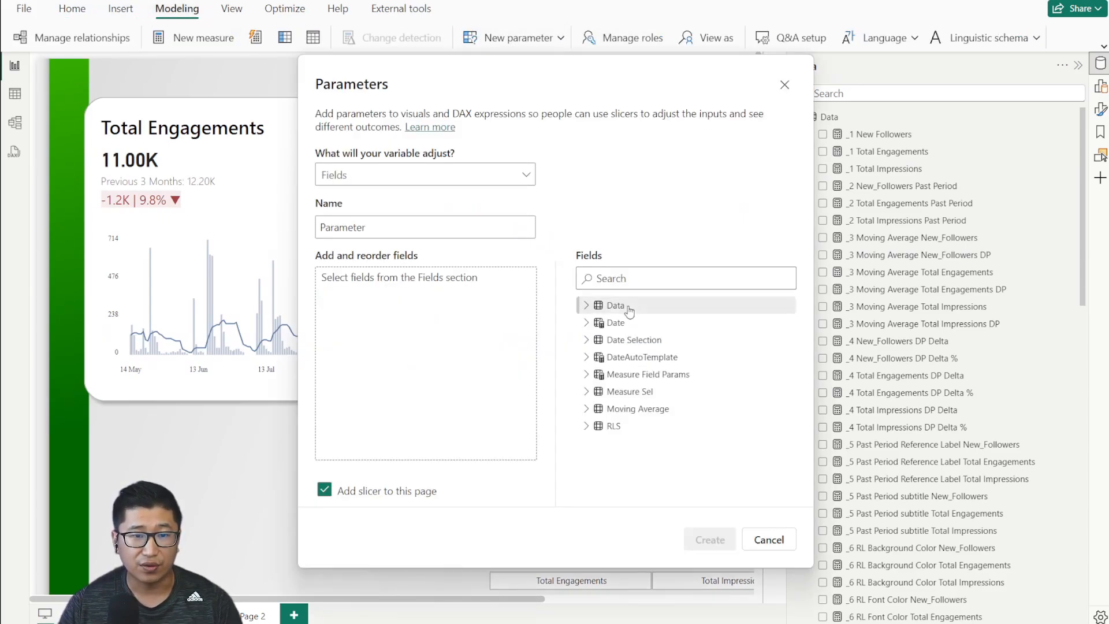
pyautogui.click(586, 305)
pyautogui.click(609, 322)
pyautogui.click(609, 338)
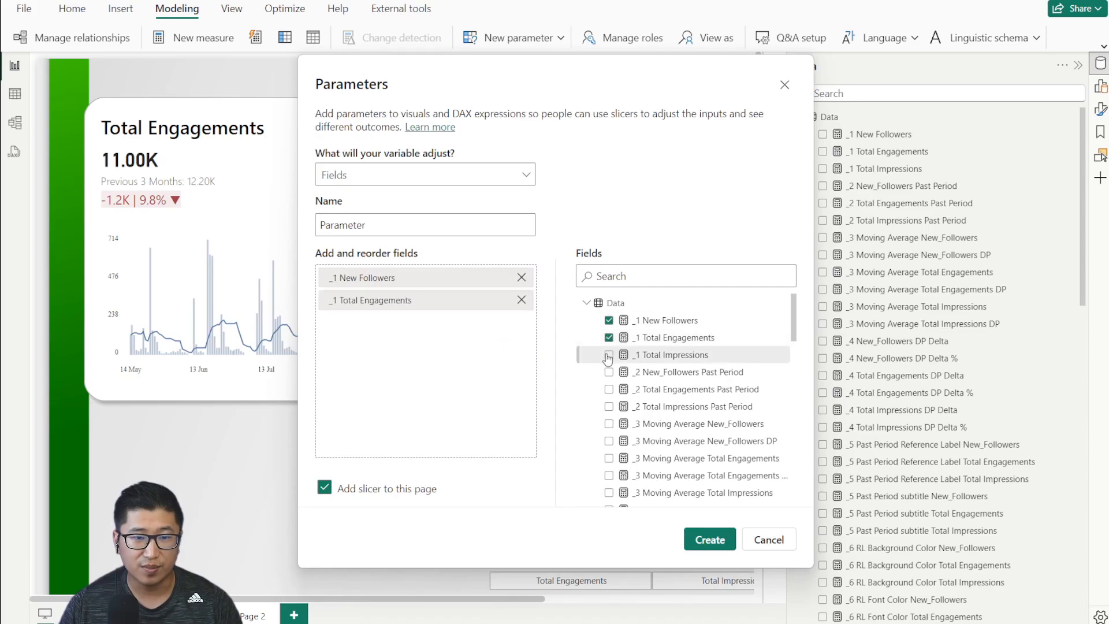
pyautogui.click(609, 354)
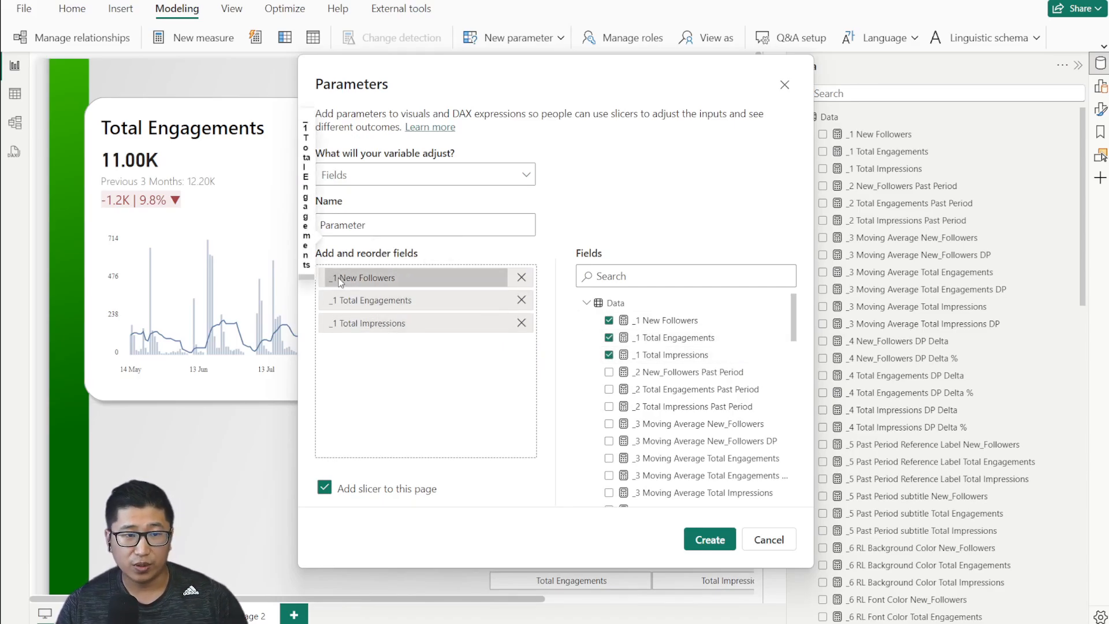
# Step: Try to remove the _1 prefix from the first entry in the parameter's field list
pyautogui.doubleClick(341, 278)
pyautogui.press('BackSpace')
pyautogui.press('BackSpace')
pyautogui.press('BackSpace')
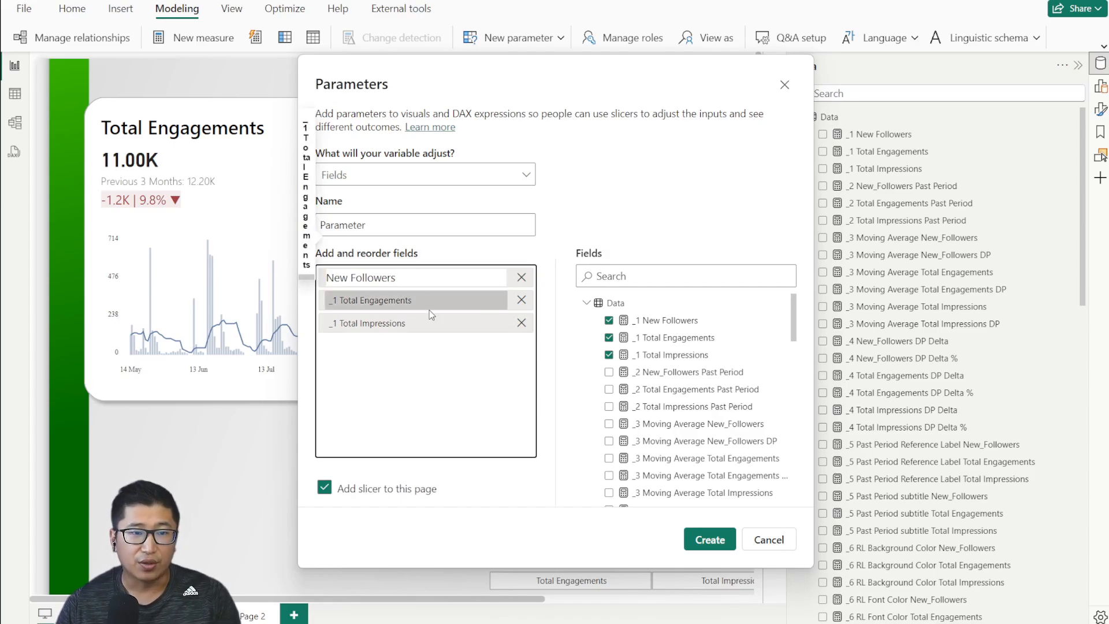
pyautogui.click(435, 339)
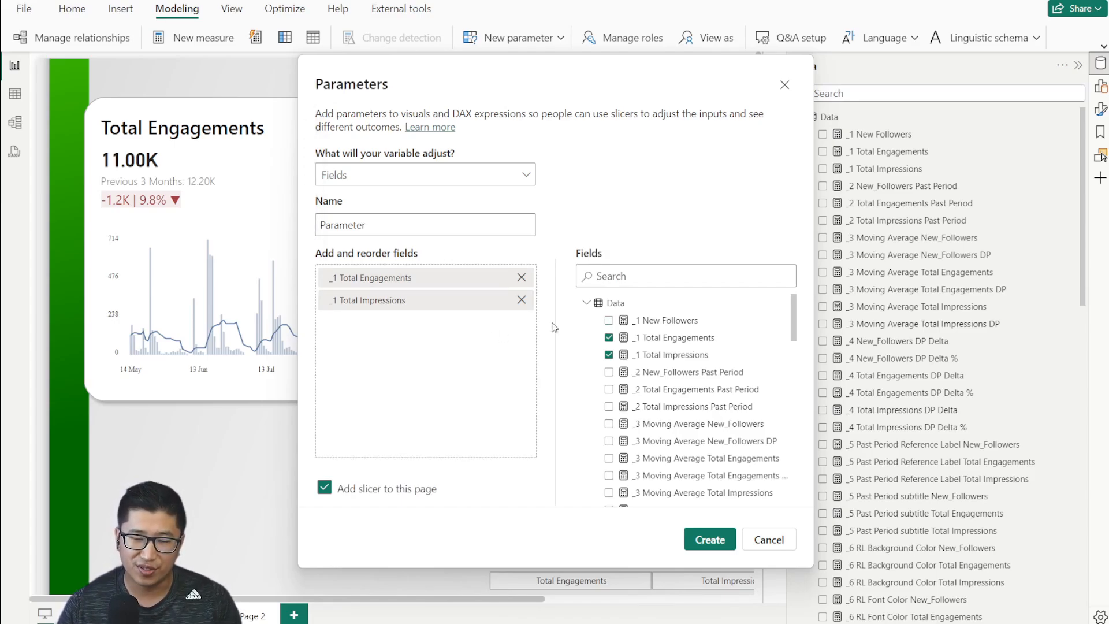
# Step: Add _1 New Followers to the parameter again and rename its entry as New Followers
pyautogui.click(609, 321)
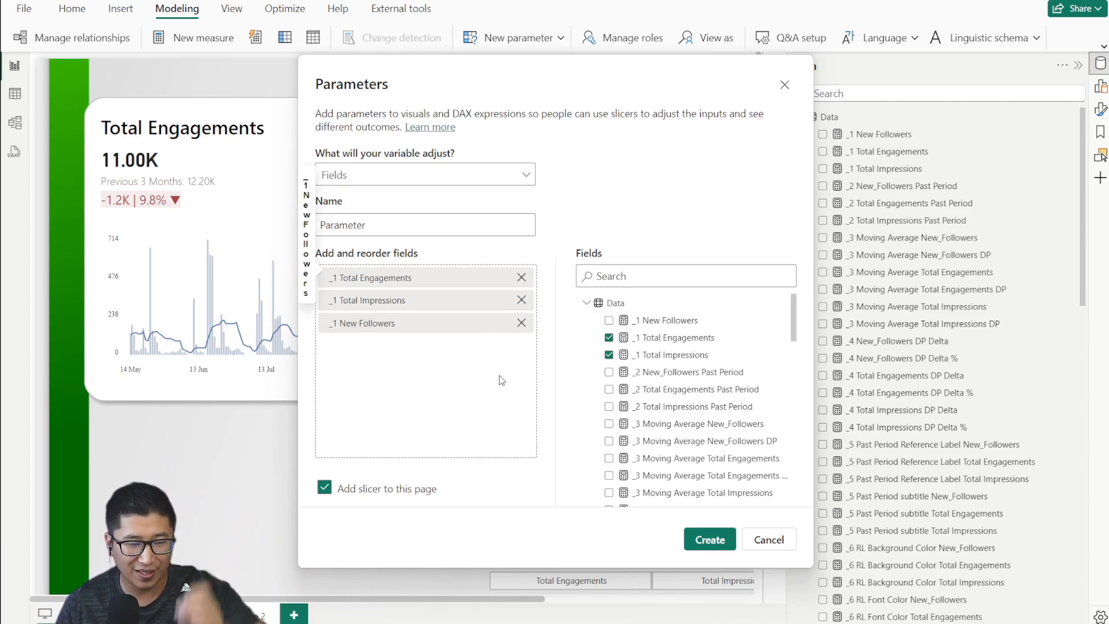
pyautogui.click(403, 328)
pyautogui.doubleClick(401, 325)
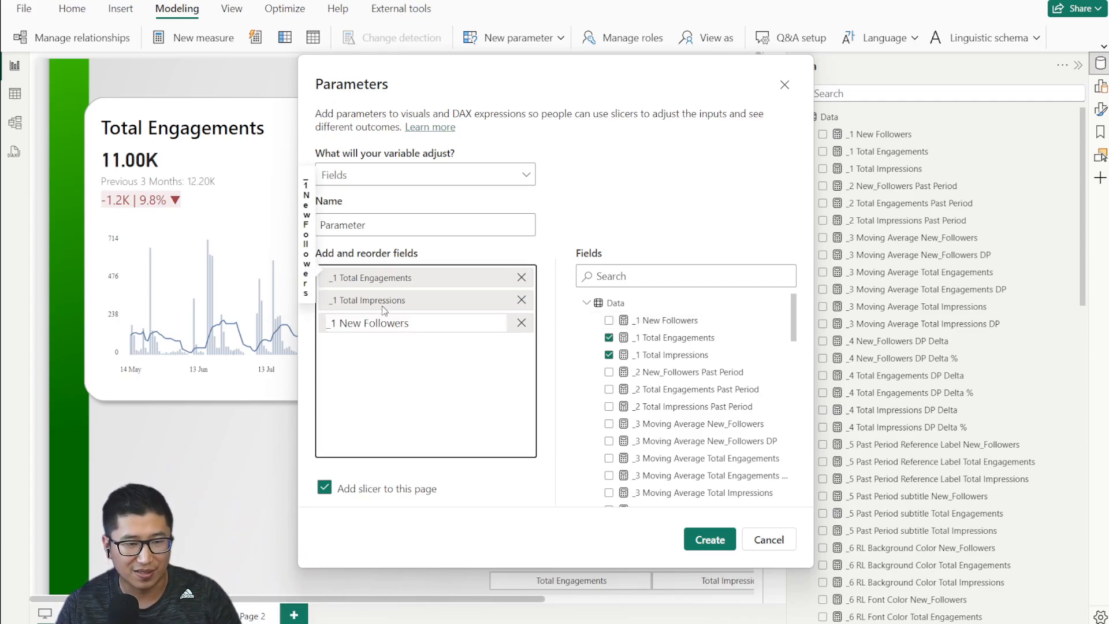
pyautogui.moveTo(341, 323); pyautogui.dragTo(302, 322)
pyautogui.press('BackSpace')
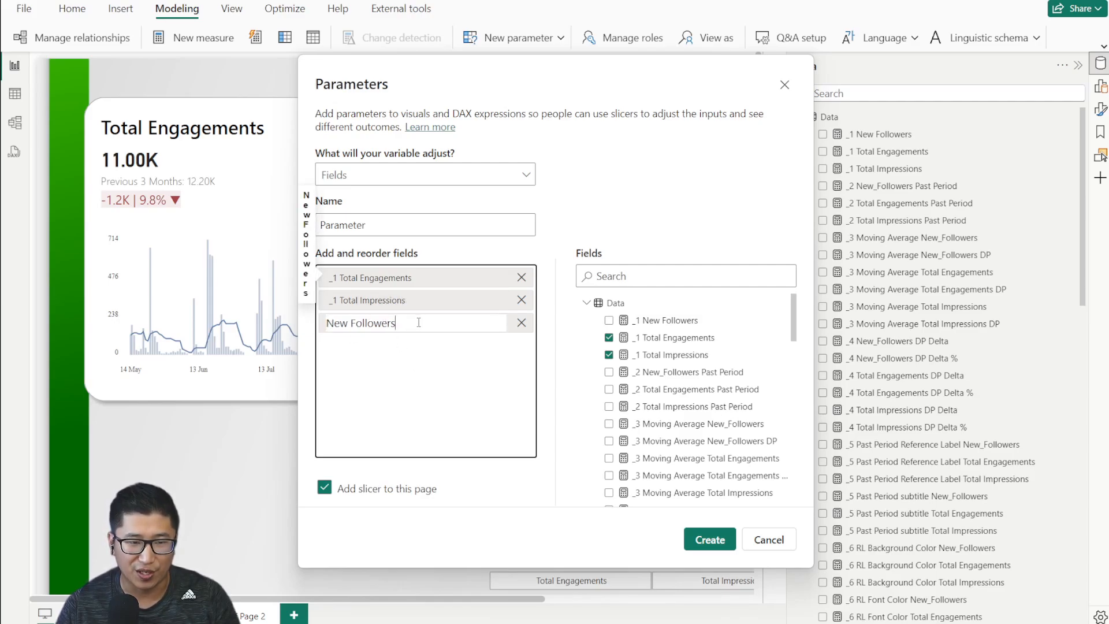
pyautogui.press('Return')
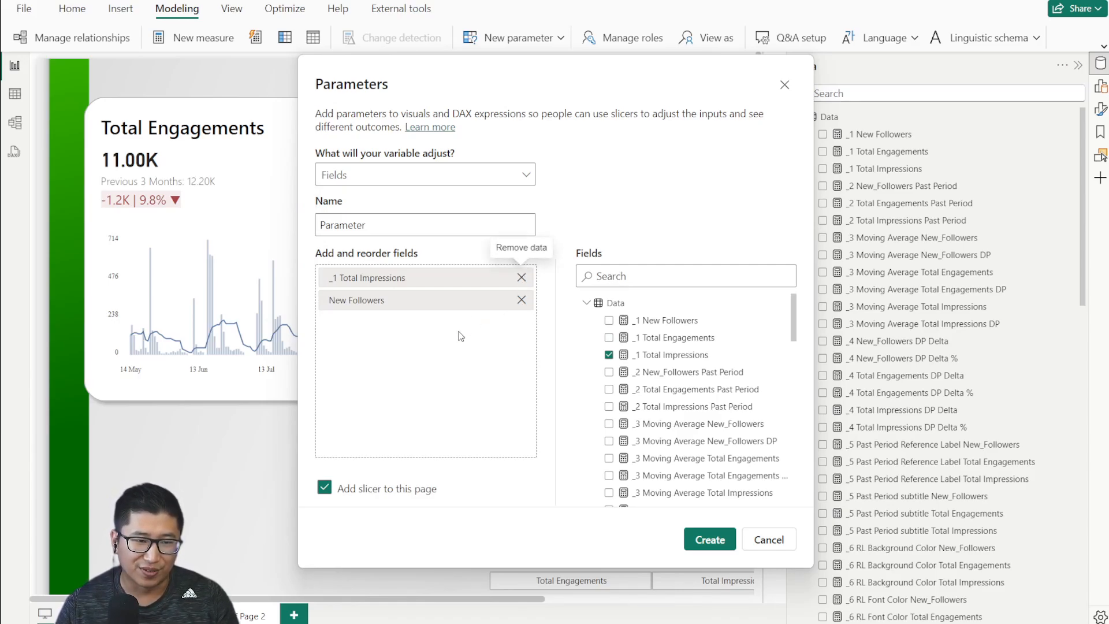
pyautogui.doubleClick(438, 303)
pyautogui.press('Return')
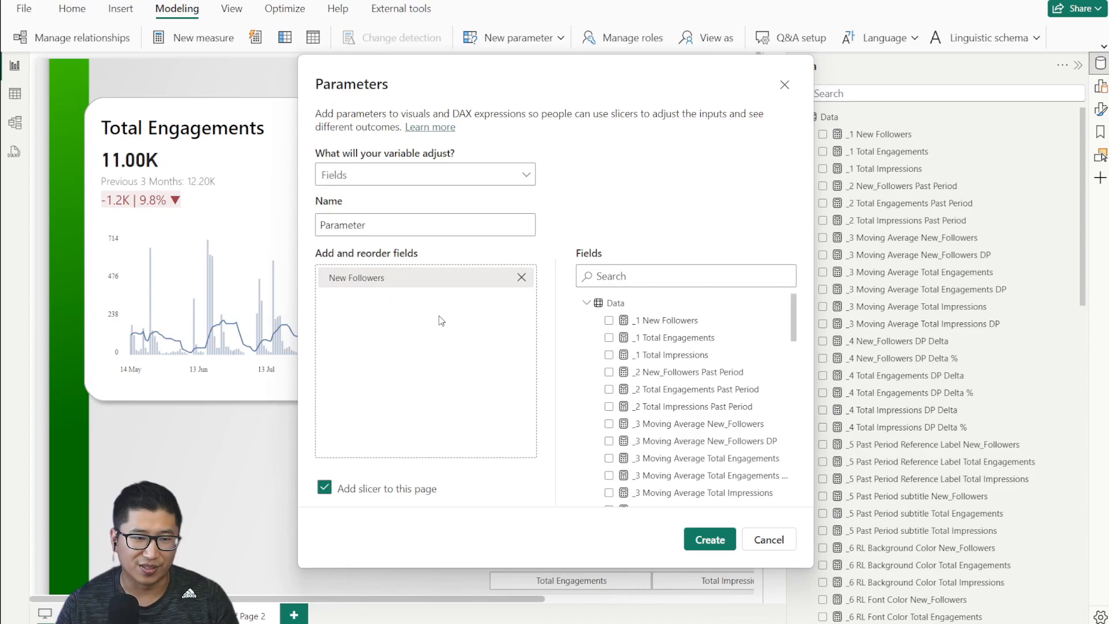
# Step: Replace the New Followers entry in the parameter with the _1 New Followers, _1 Total Engagements and _1 Total Impressions measures
pyautogui.click(522, 278)
pyautogui.click(609, 320)
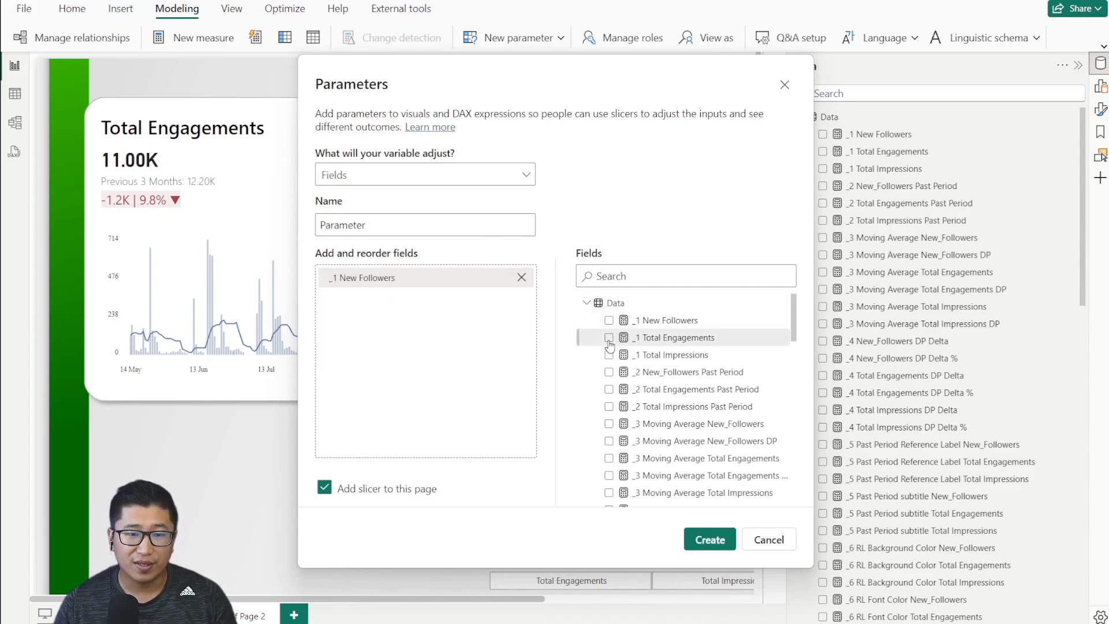
pyautogui.click(609, 338)
pyautogui.click(609, 355)
# Step: Rename the parameter's entries as New Followers, Total Engagements and Total Impressions, and discard the unfinished parameter
pyautogui.doubleClick(341, 277)
pyautogui.moveTo(340, 278); pyautogui.dragTo(278, 280)
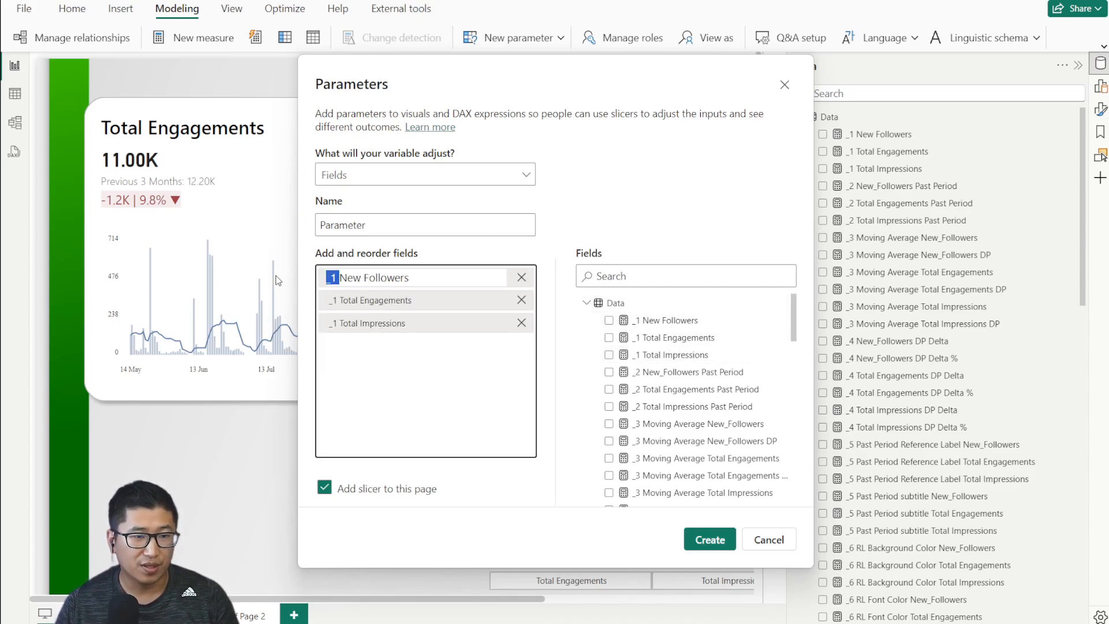
pyautogui.press('BackSpace')
pyautogui.doubleClick(340, 301)
pyautogui.doubleClick(340, 323)
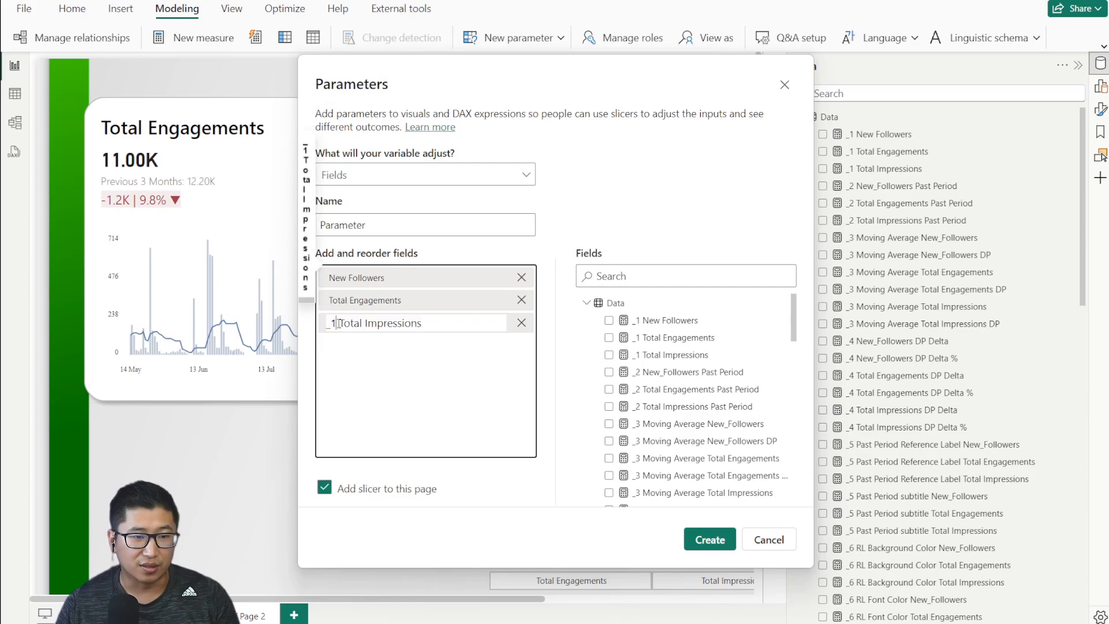
pyautogui.moveTo(339, 323); pyautogui.dragTo(327, 323)
pyautogui.press('BackSpace')
pyautogui.click(401, 365)
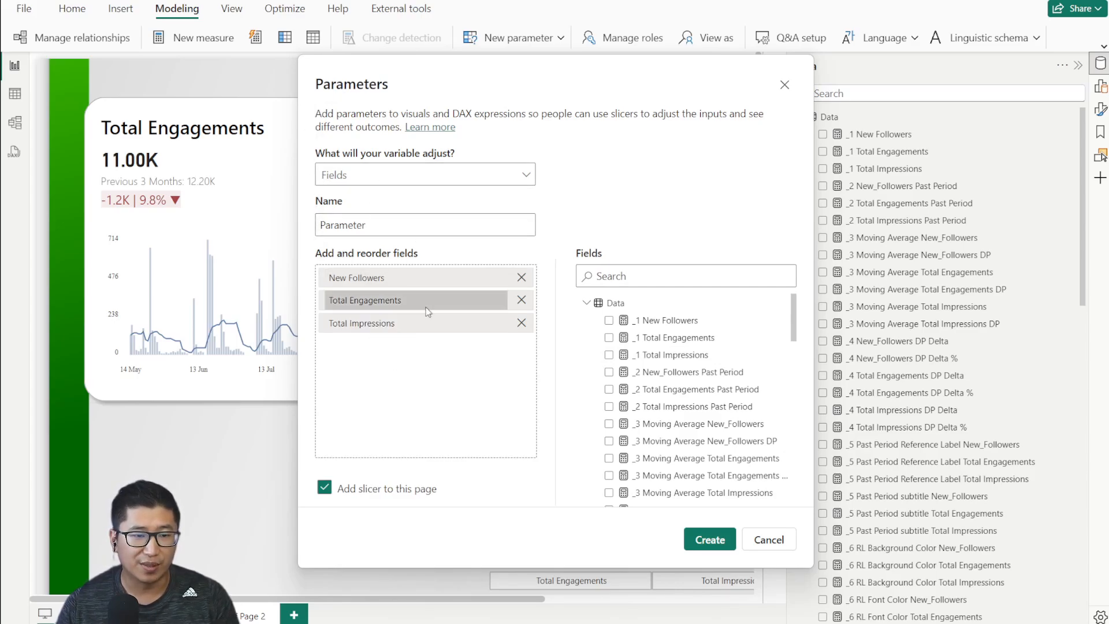
pyautogui.click(779, 539)
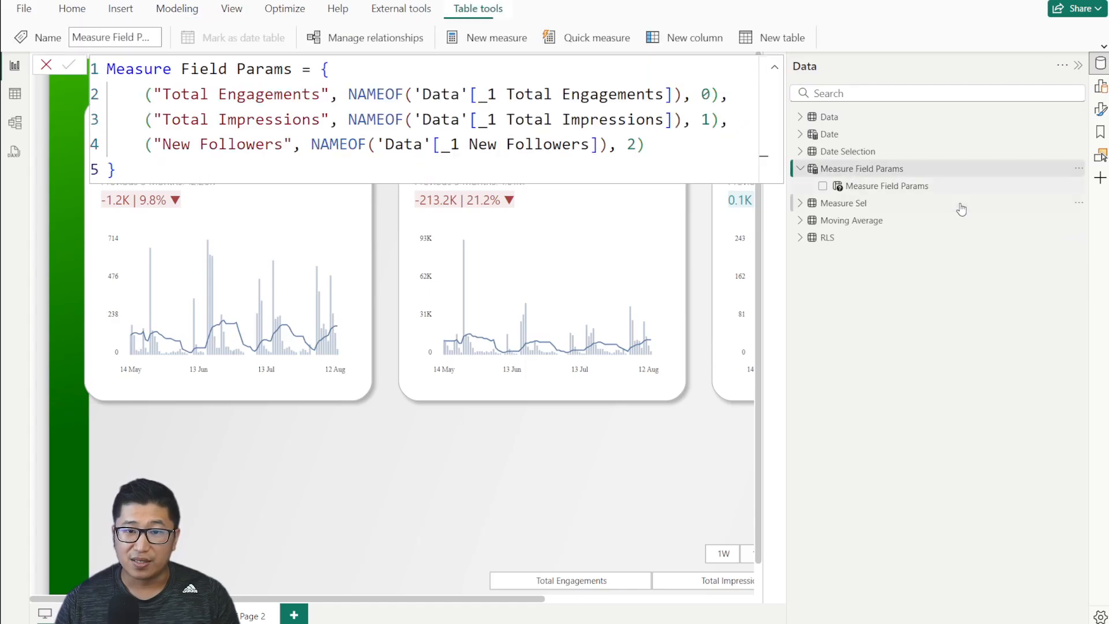
# Step: Close the Measure Field Params formula unchanged and select Total Engagements, Total Impressions and New Followers together in the measure slicer
pyautogui.click(46, 64)
pyautogui.scroll(-3, 521, 500)
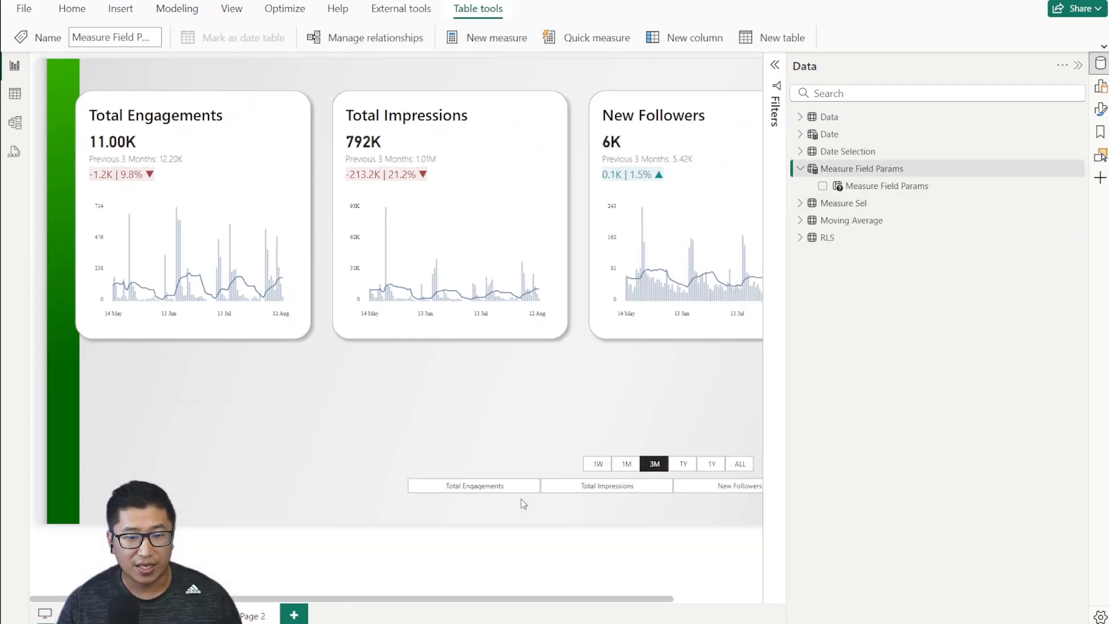
pyautogui.click(442, 444)
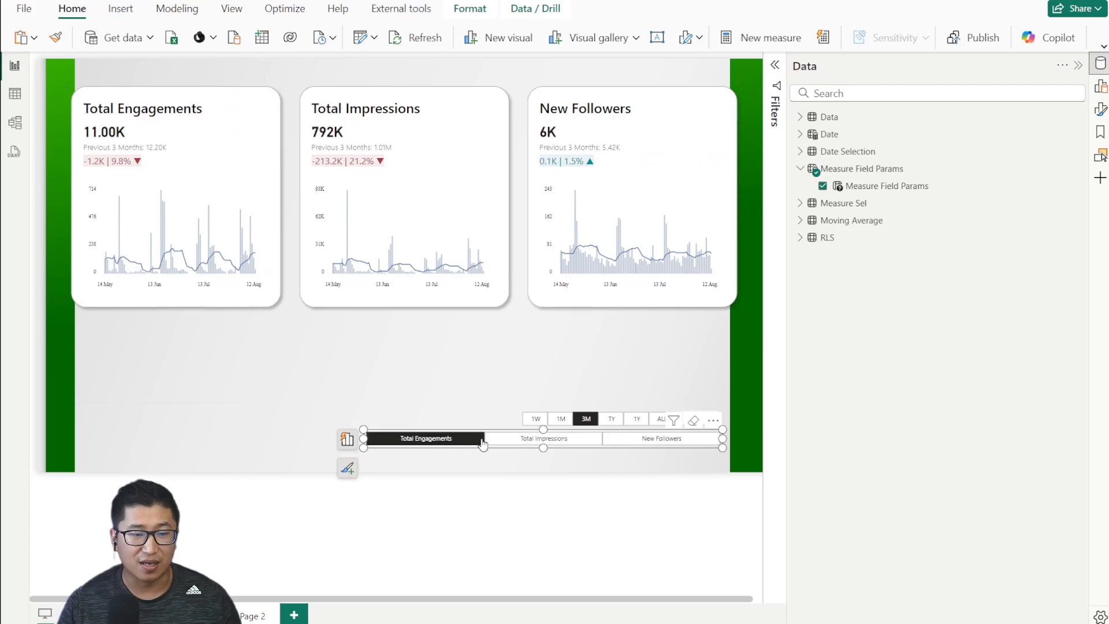
pyautogui.click(528, 442)
pyautogui.click(628, 444)
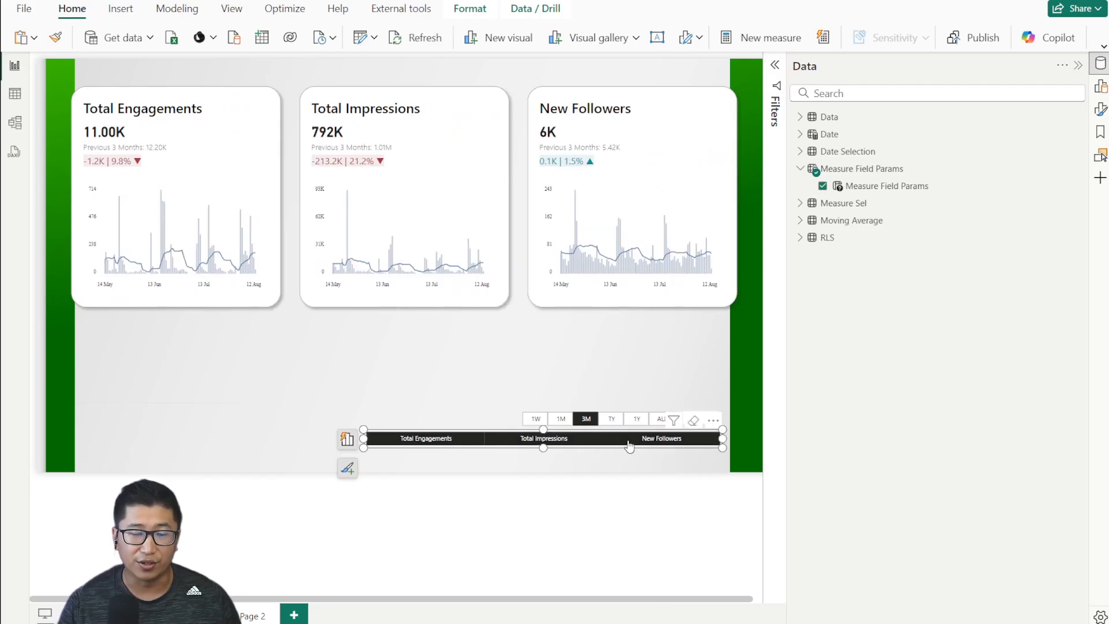
# Step: Delete the existing three-metric card visual from the duplicated report page
pyautogui.click(801, 118)
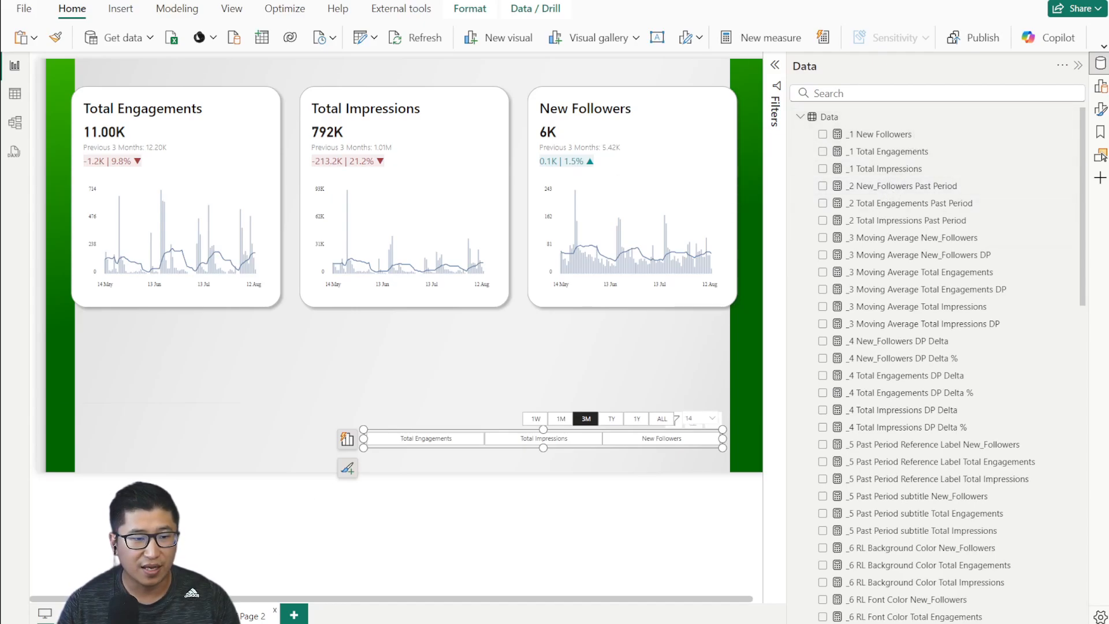
pyautogui.click(505, 249)
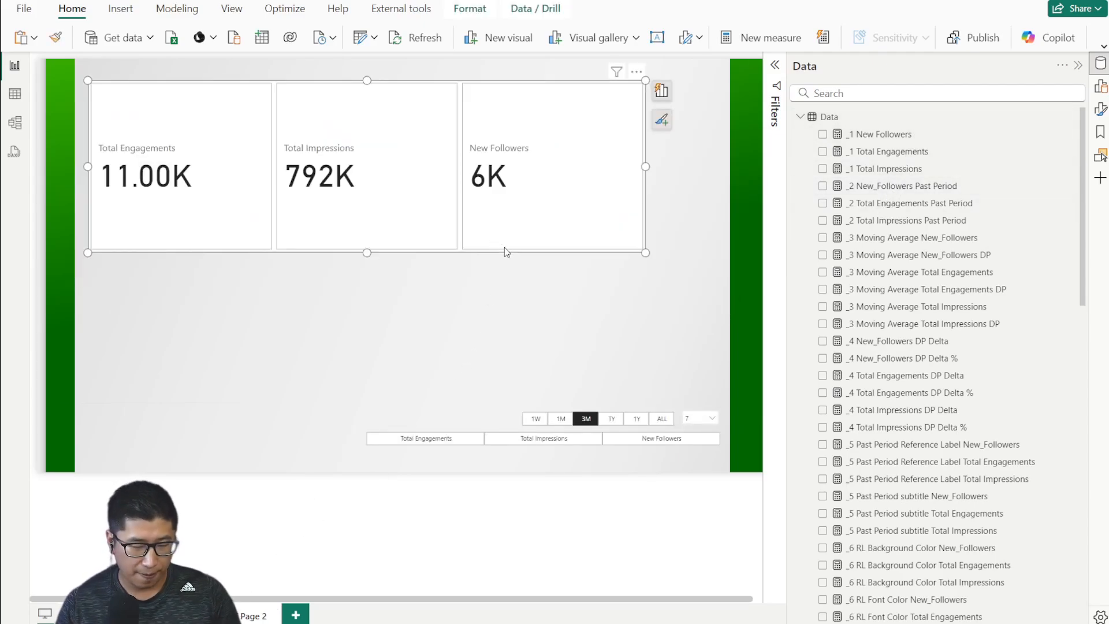
pyautogui.press('Delete')
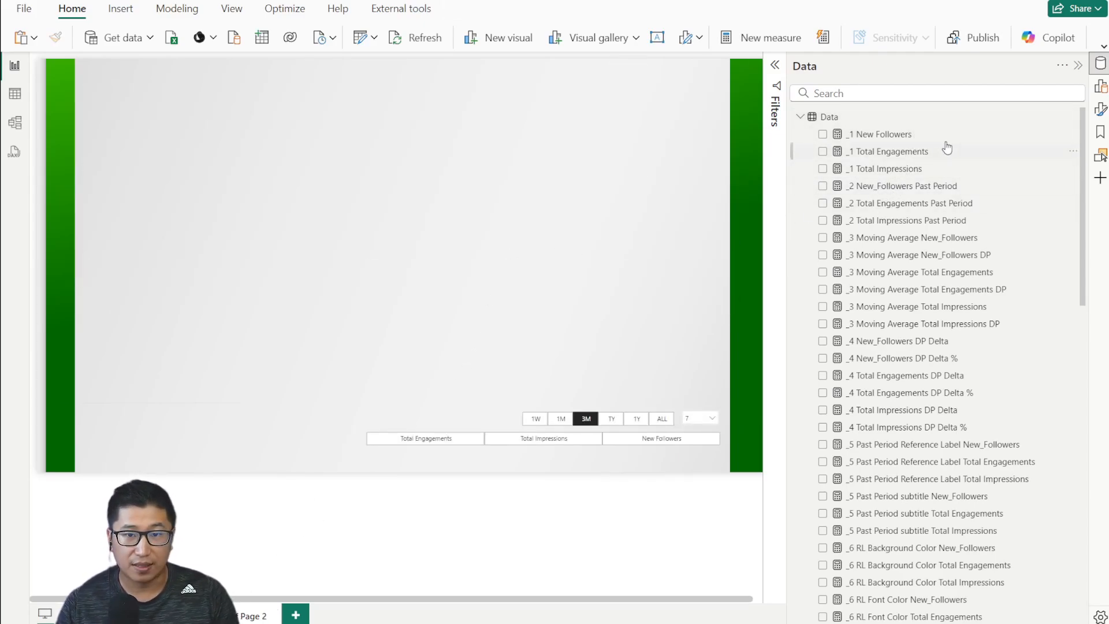
# Step: Insert a new empty card visual and place it near the upper-left corner of the report page
pyautogui.click(1100, 111)
pyautogui.click(1100, 87)
pyautogui.click(712, 216)
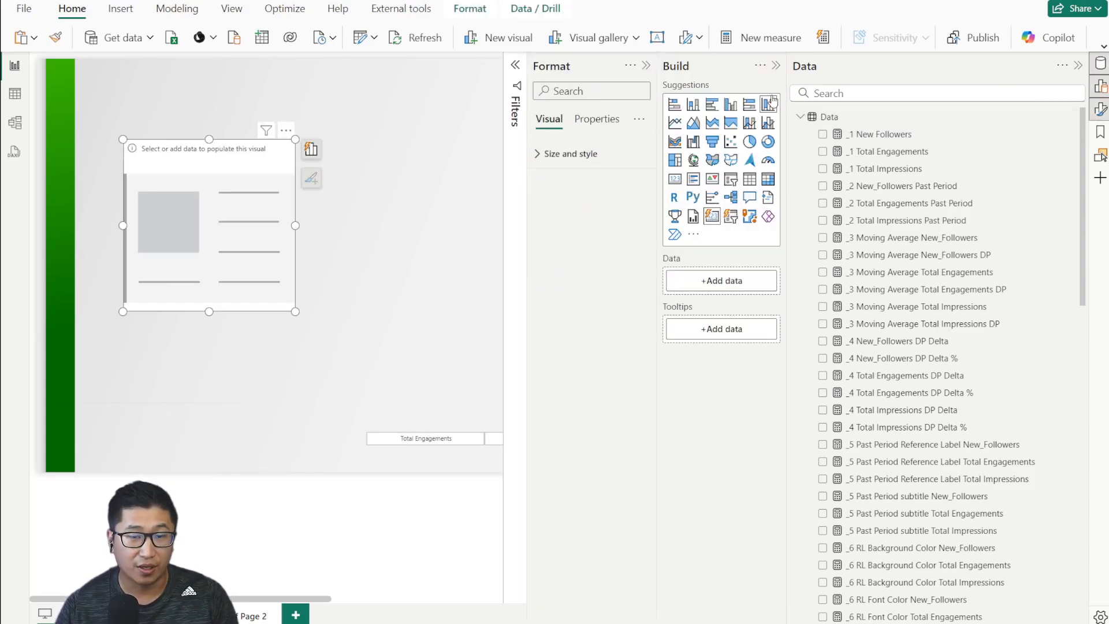
pyautogui.click(776, 65)
pyautogui.click(774, 65)
pyautogui.moveTo(300, 168); pyautogui.dragTo(271, 123)
# Step: Add the Measure Field Params field to the new card visual and widen it across most of the page
pyautogui.scroll(-10, 921, 300)
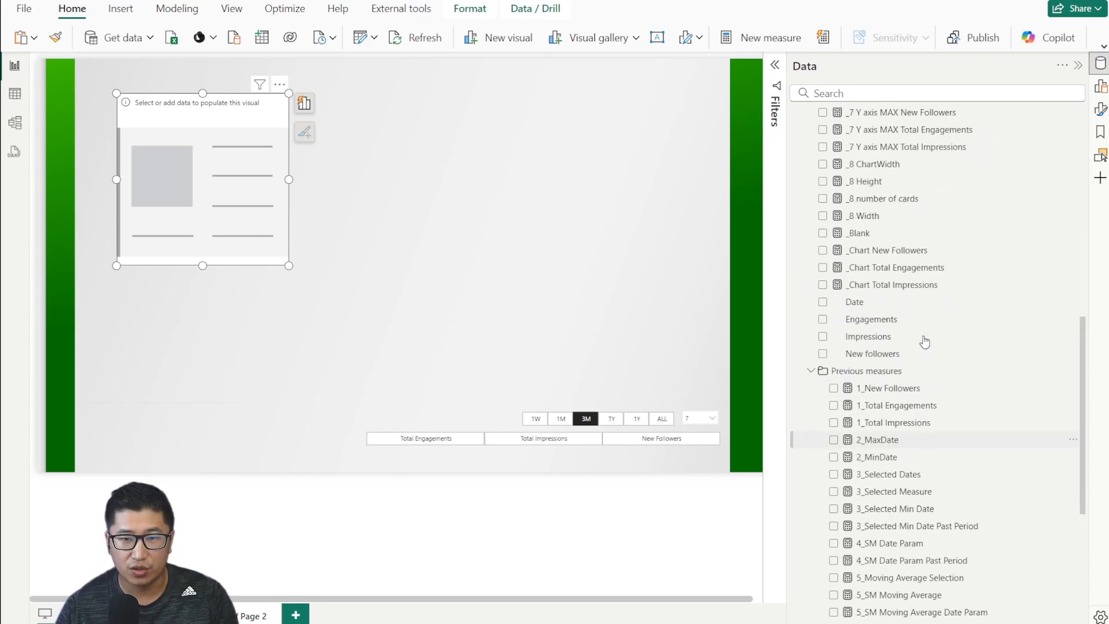
pyautogui.scroll(12, 925, 342)
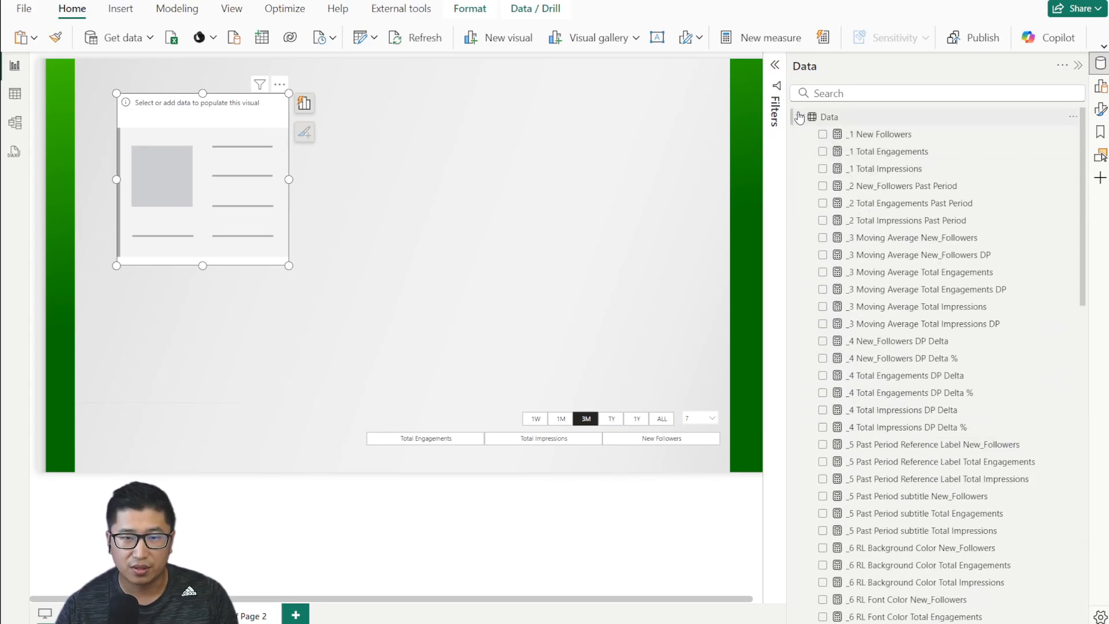
pyautogui.click(800, 118)
pyautogui.click(800, 168)
pyautogui.moveTo(891, 185); pyautogui.dragTo(203, 167)
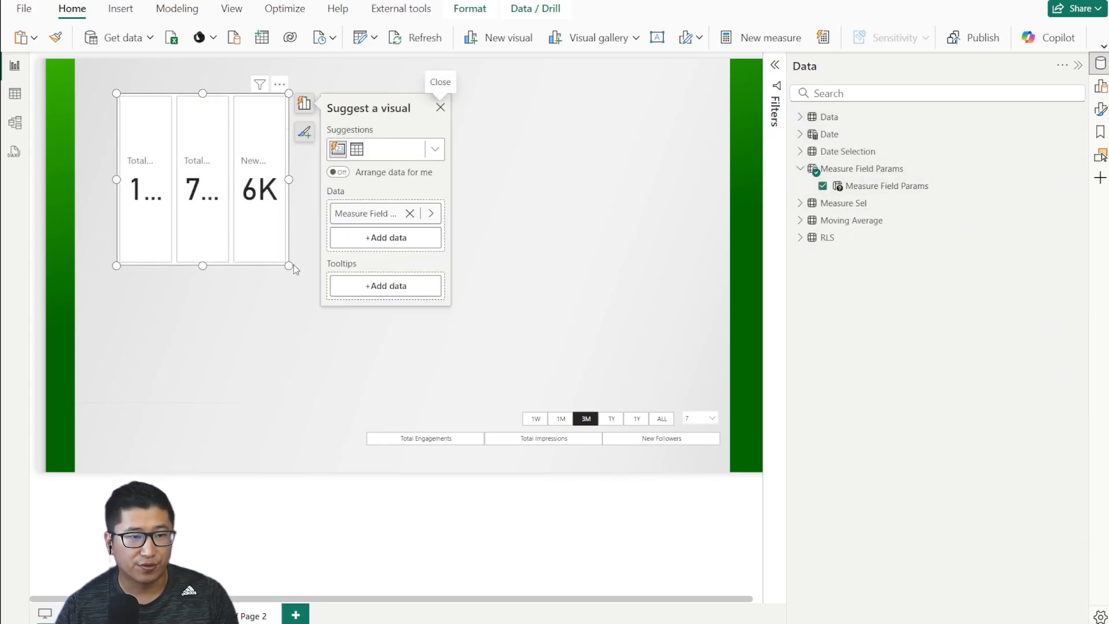
pyautogui.moveTo(289, 266); pyautogui.dragTo(581, 233)
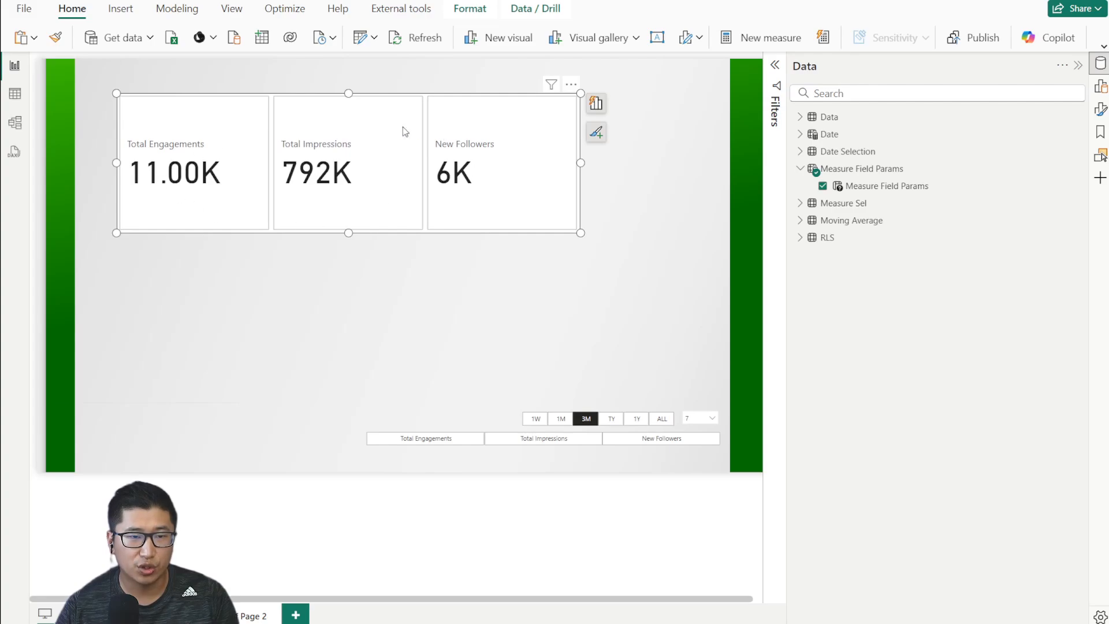
# Step: Test the cards with the 1M and 3M periods and with the moving average at 14 and back at 7
pyautogui.click(561, 418)
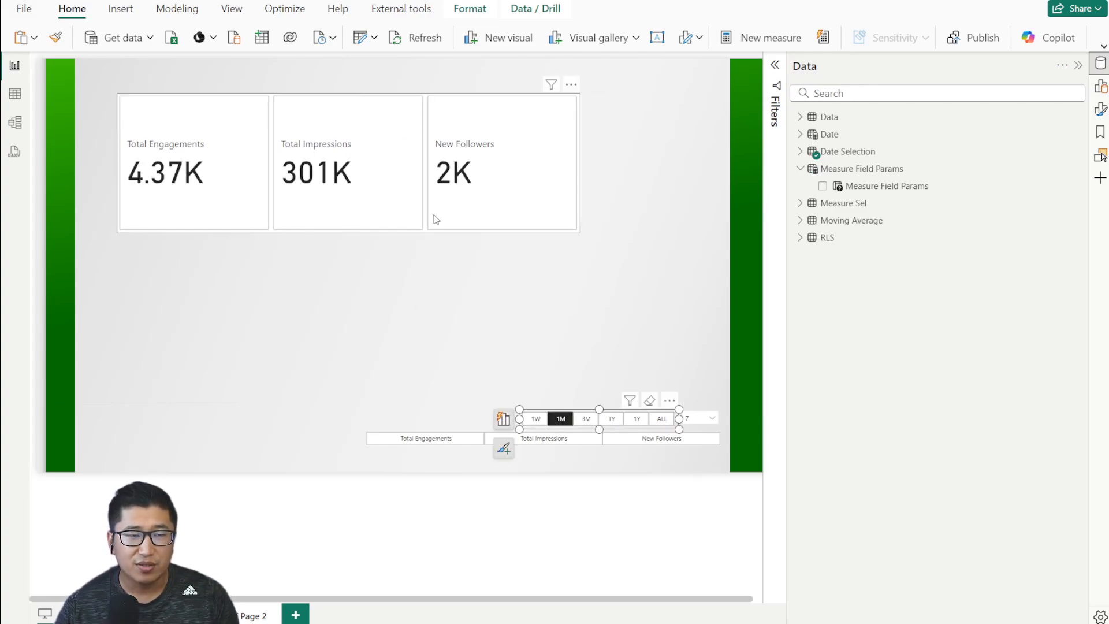
pyautogui.click(587, 418)
pyautogui.click(711, 419)
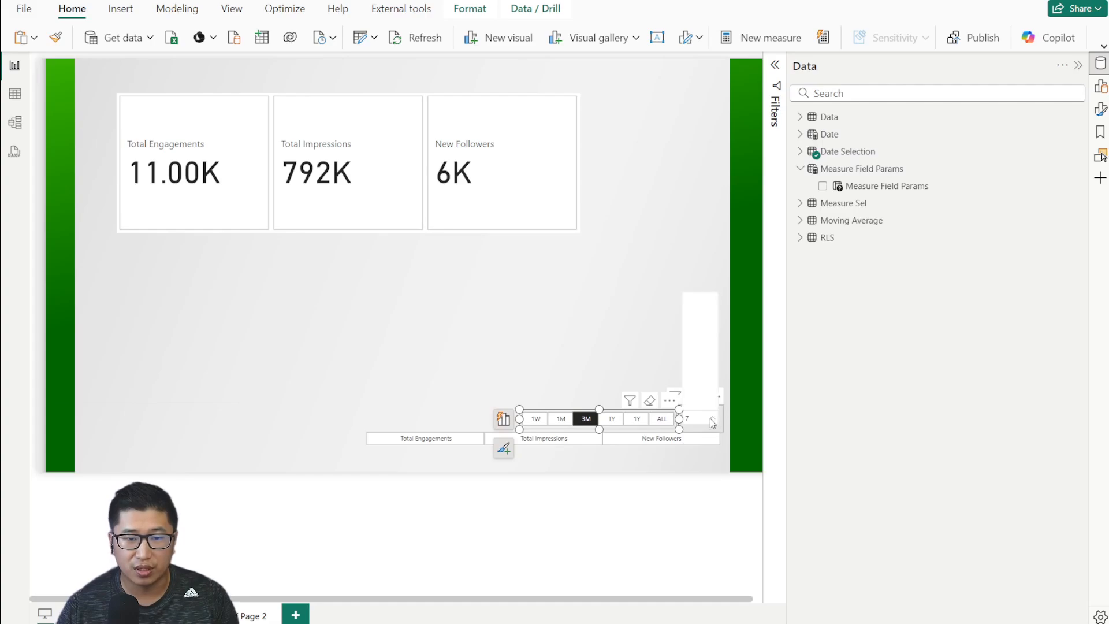
pyautogui.click(699, 323)
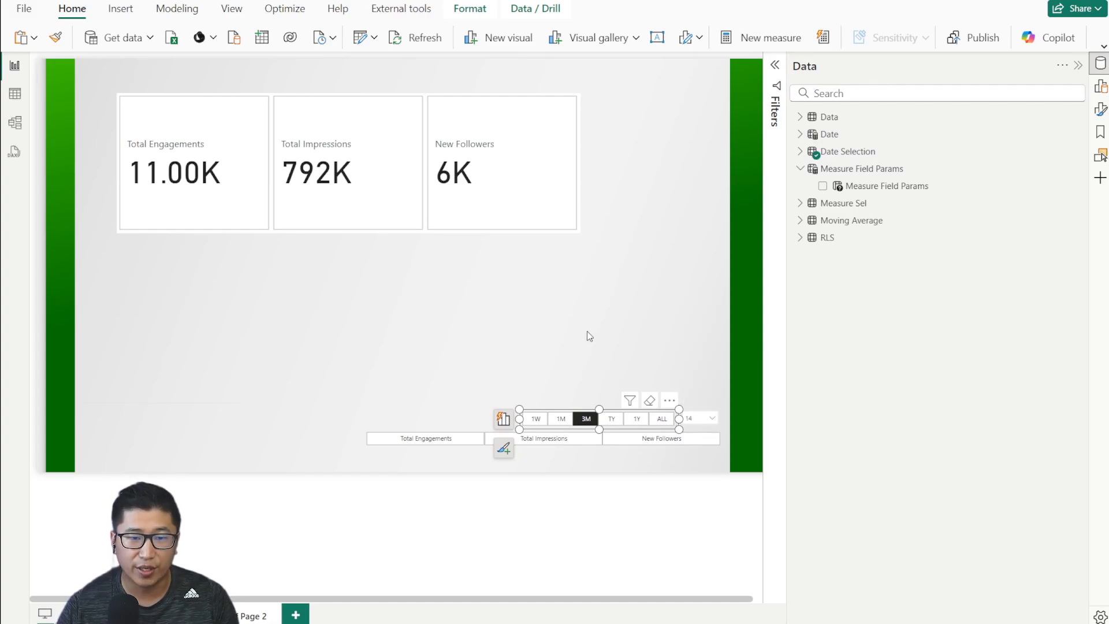
pyautogui.click(711, 418)
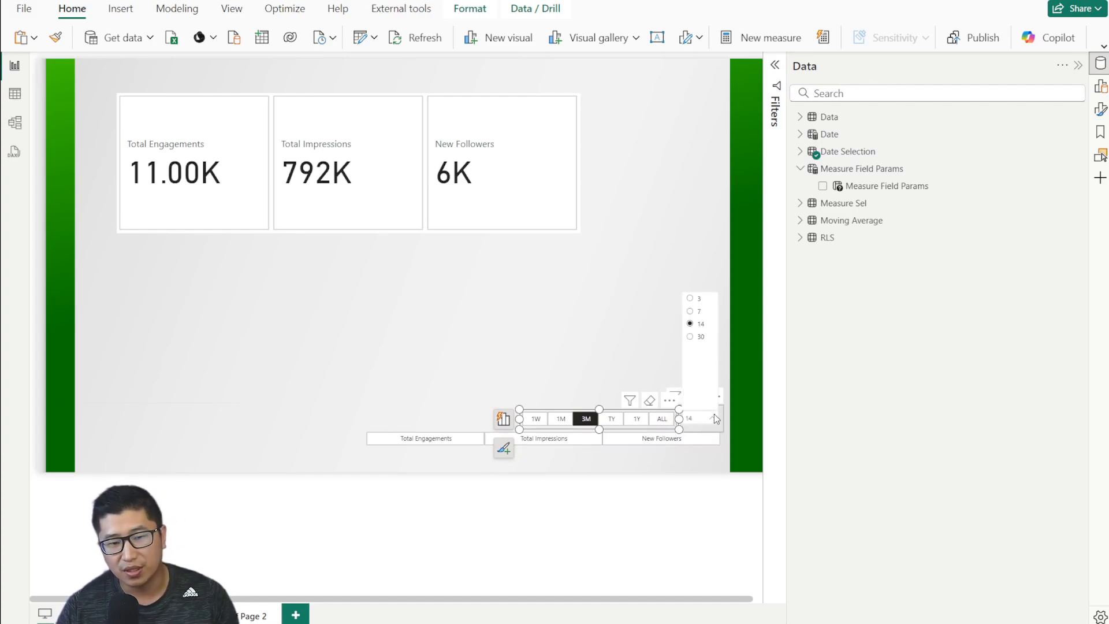
pyautogui.click(698, 313)
pyautogui.click(614, 303)
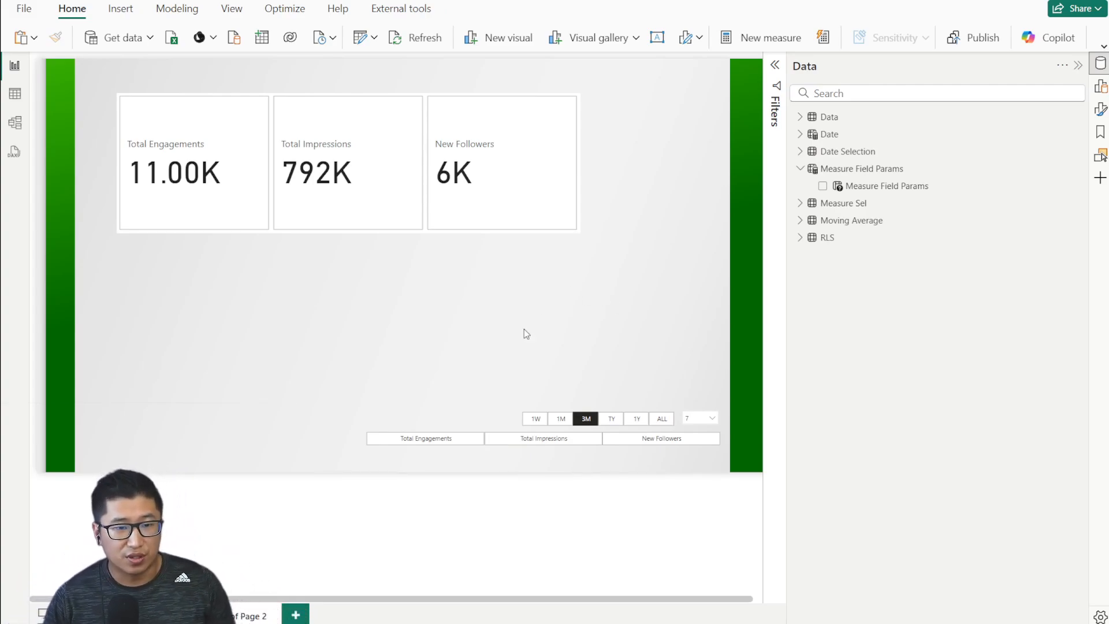
# Step: Shift the card visual slightly down and to the right, and view the report as the Manager role
pyautogui.moveTo(499, 209); pyautogui.dragTo(516, 229)
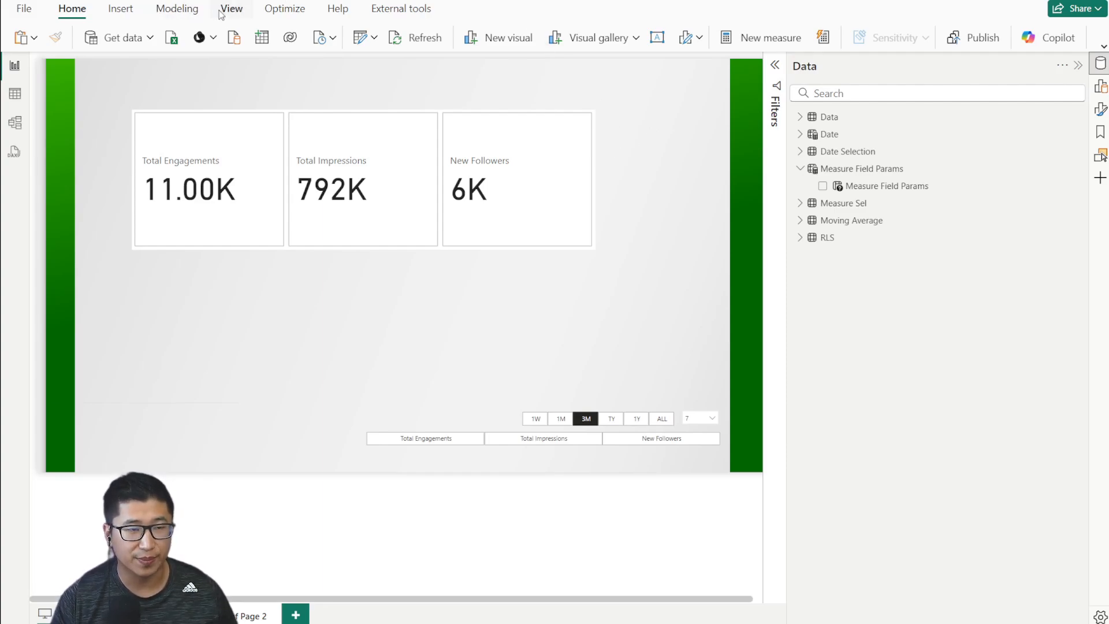
pyautogui.click(243, 13)
pyautogui.click(177, 8)
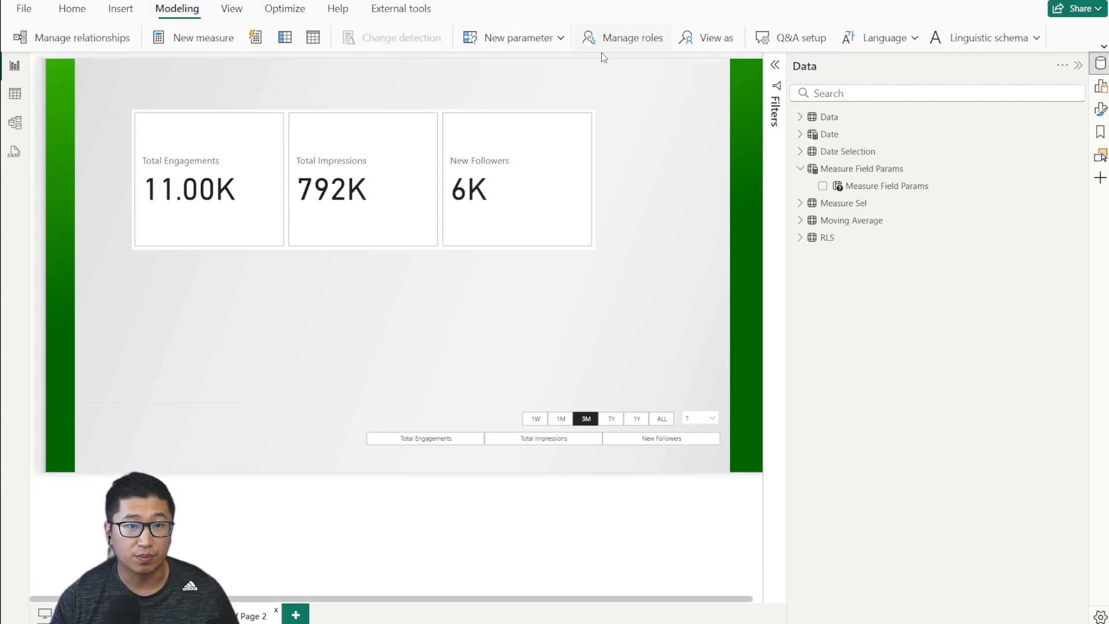
pyautogui.click(731, 44)
pyautogui.click(471, 268)
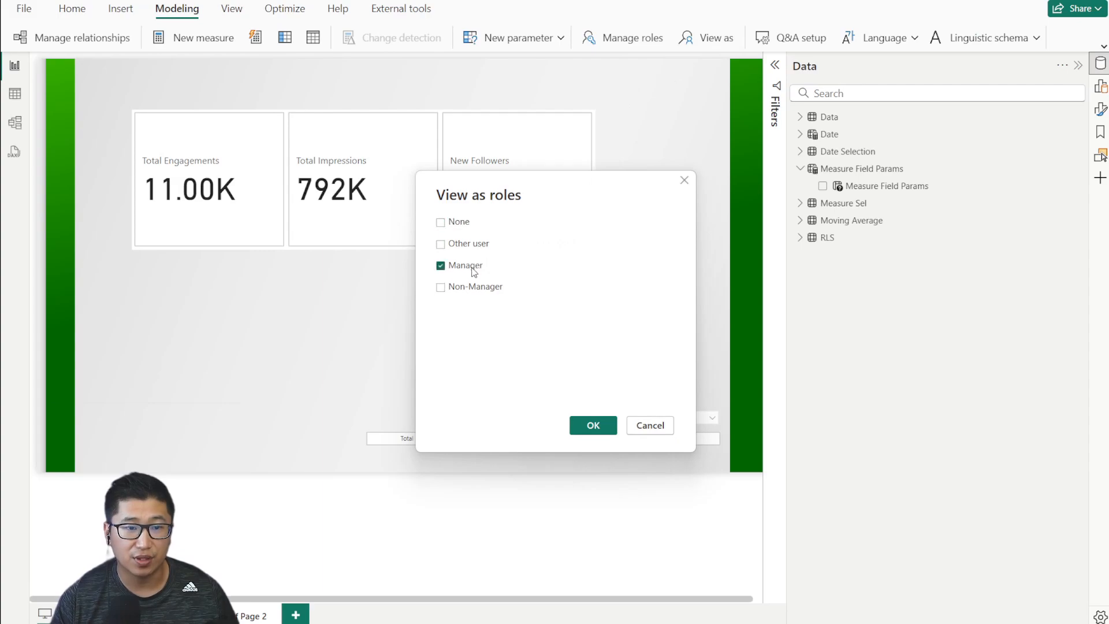
pyautogui.click(614, 429)
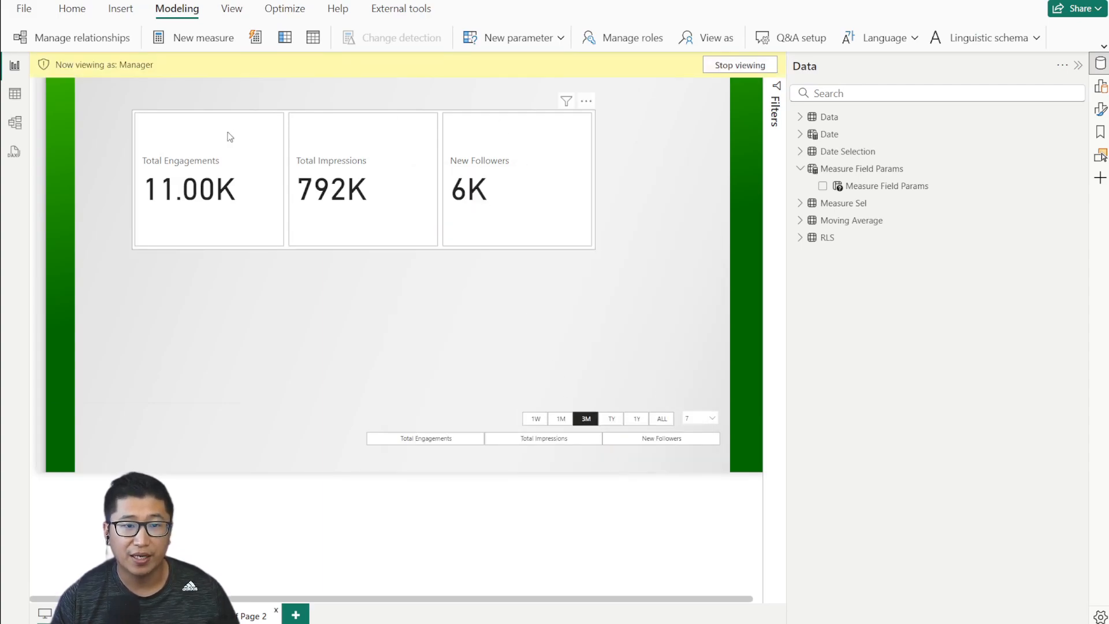
# Step: View the report as the Non-Manager role instead of Manager, and stop the role preview
pyautogui.click(704, 42)
pyautogui.click(470, 267)
pyautogui.click(475, 288)
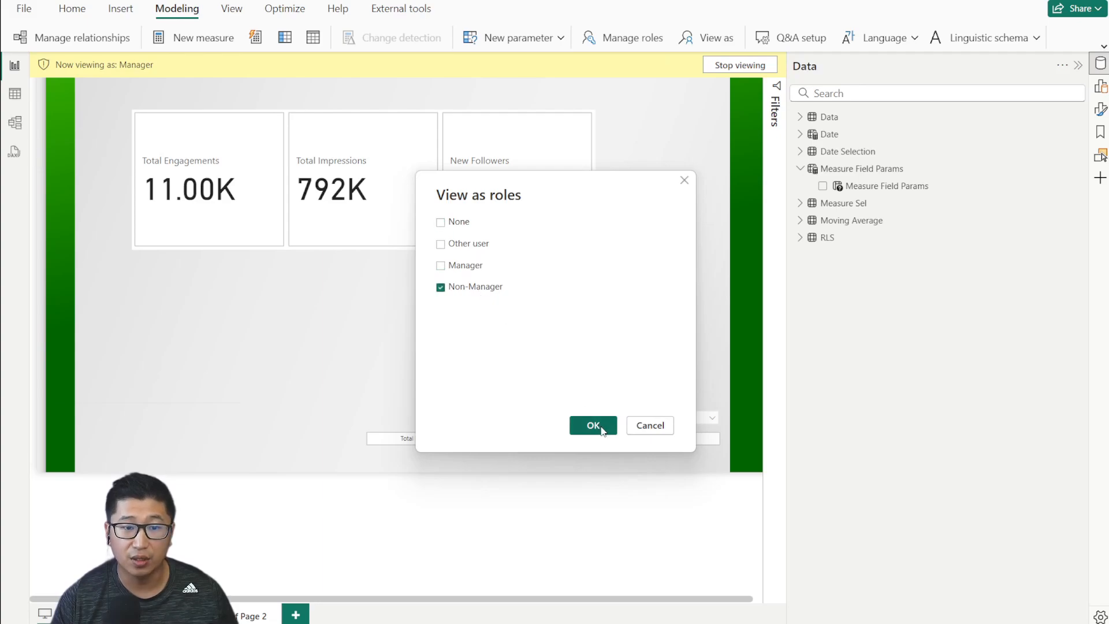
pyautogui.click(594, 426)
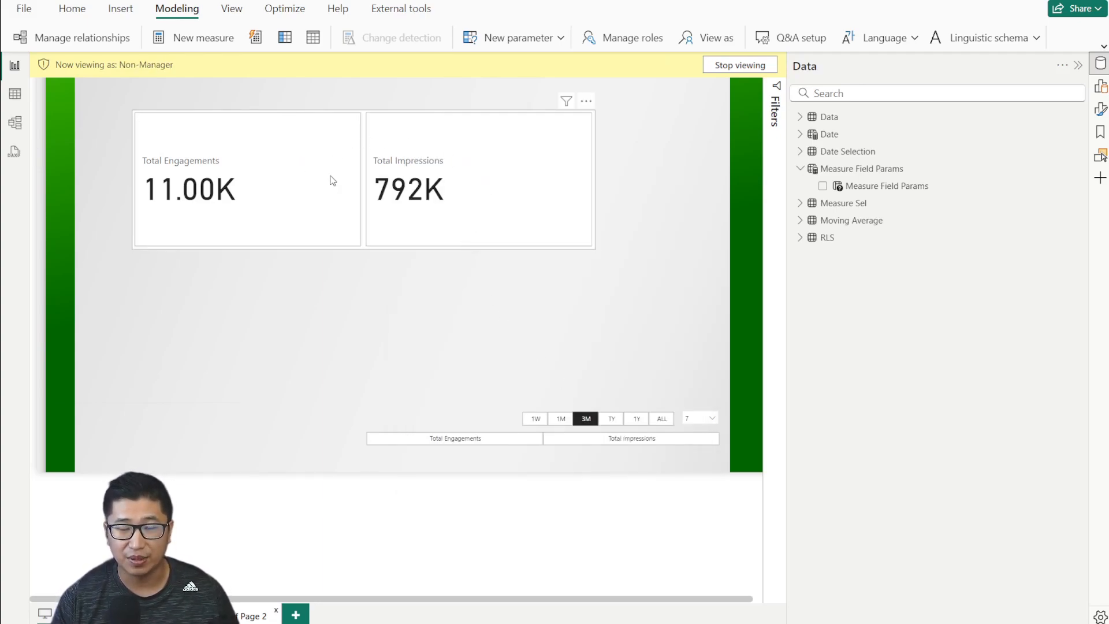
pyautogui.click(738, 65)
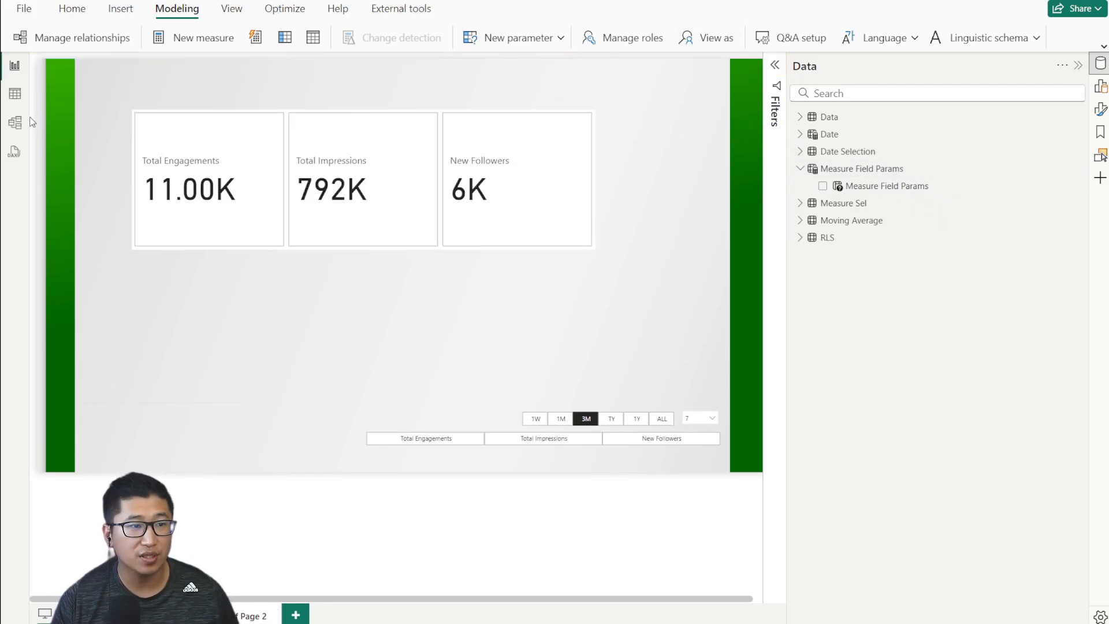
# Step: Examine the rows of the Measure Field Params table and of the RLS table in Table view
pyautogui.click(15, 94)
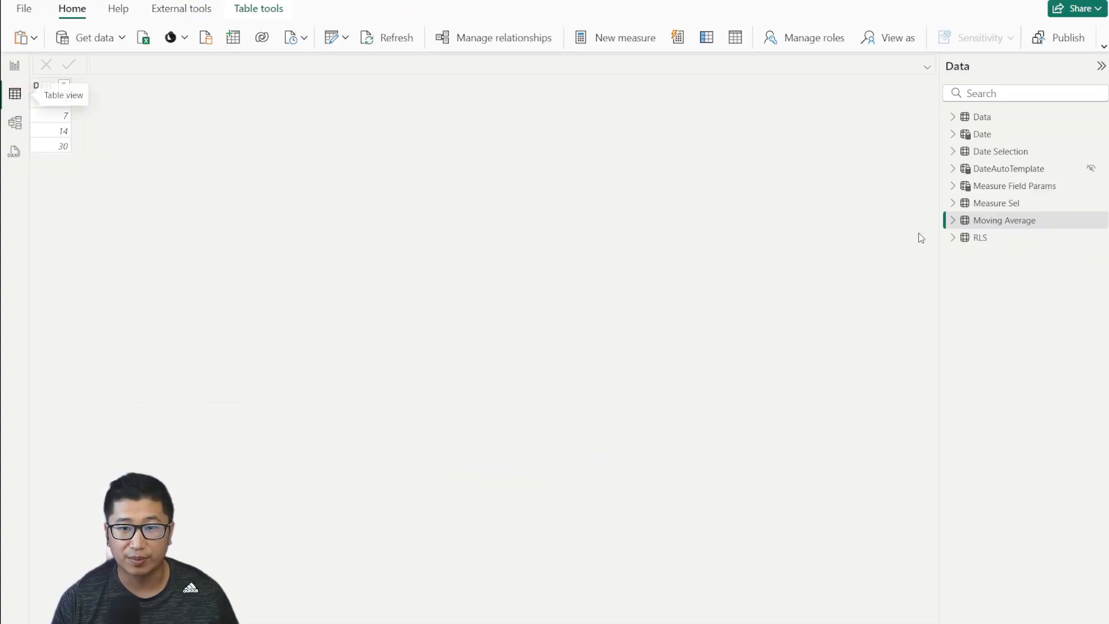
pyautogui.click(1006, 186)
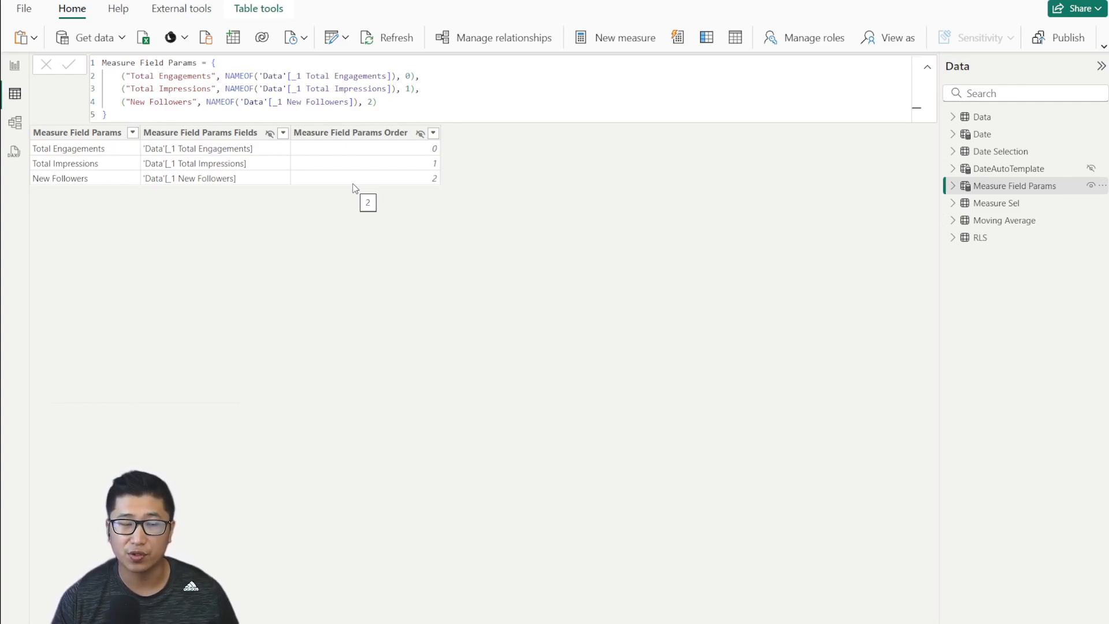
pyautogui.click(1003, 240)
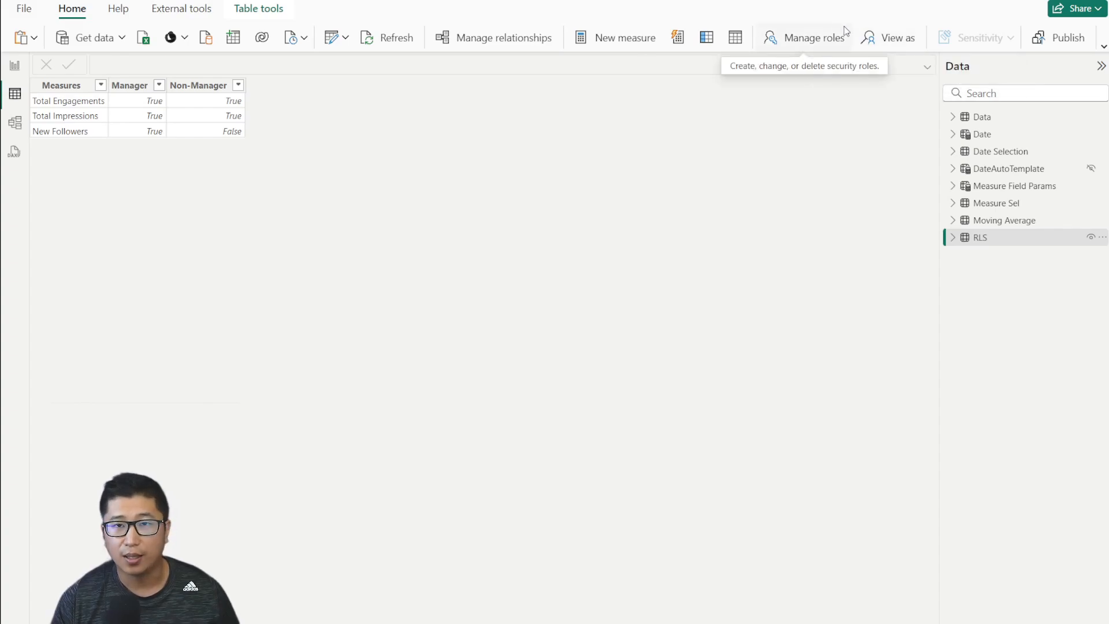
pyautogui.click(80, 92)
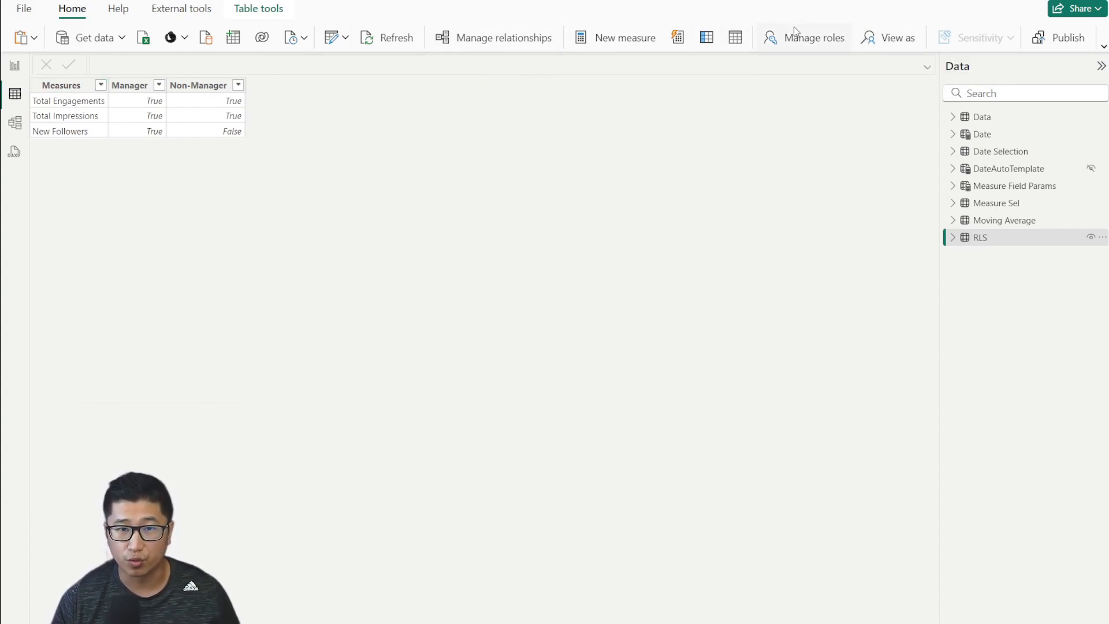
# Step: Review the RLS table filters of the Manager and Non-Manager security roles, and the RLS table's relationship in the model diagram
pyautogui.click(805, 39)
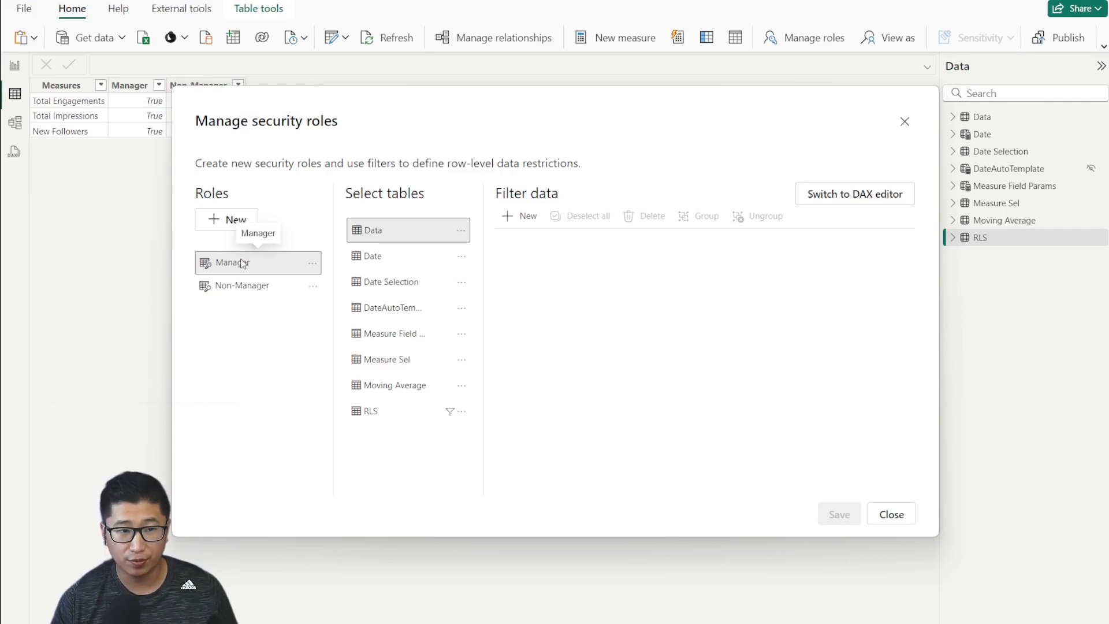
pyautogui.click(379, 411)
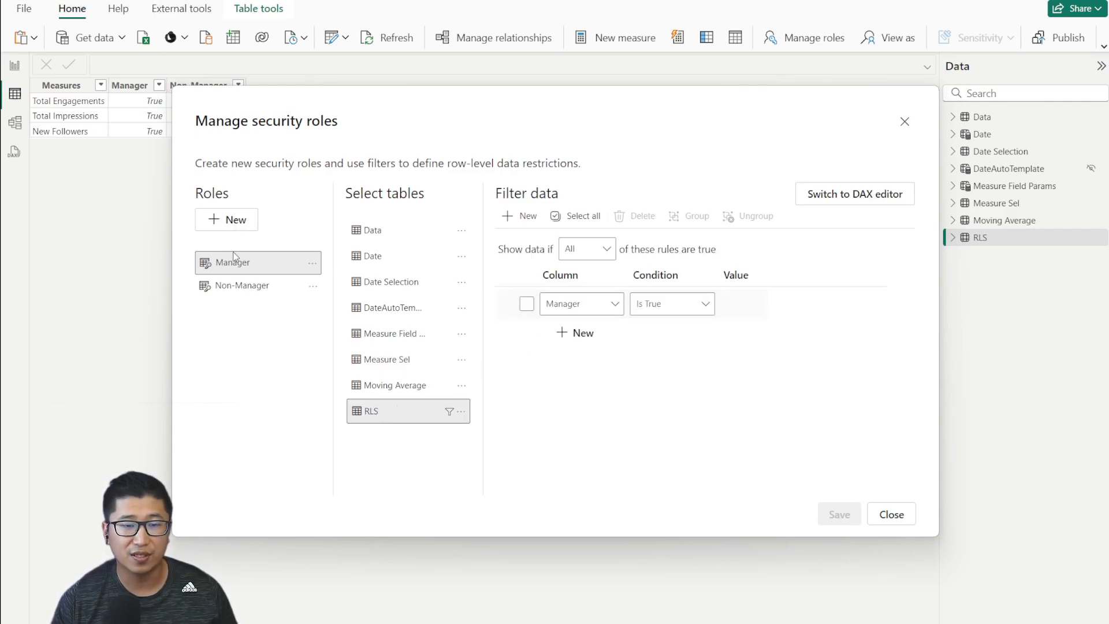
pyautogui.moveTo(585, 99); pyautogui.dragTo(630, 132)
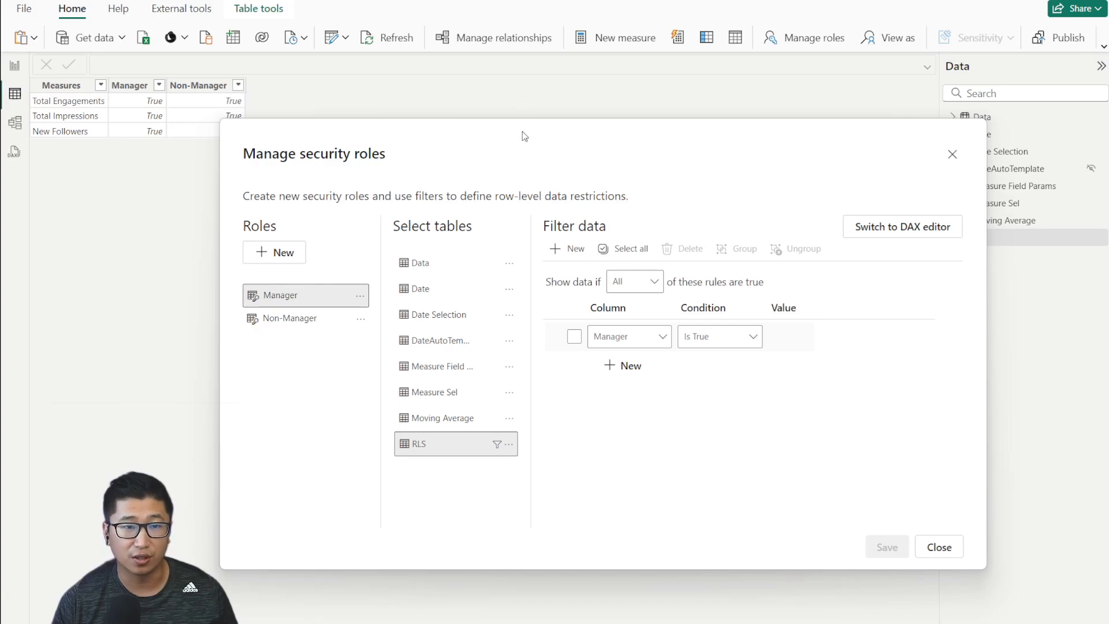
pyautogui.moveTo(524, 136); pyautogui.dragTo(561, 138)
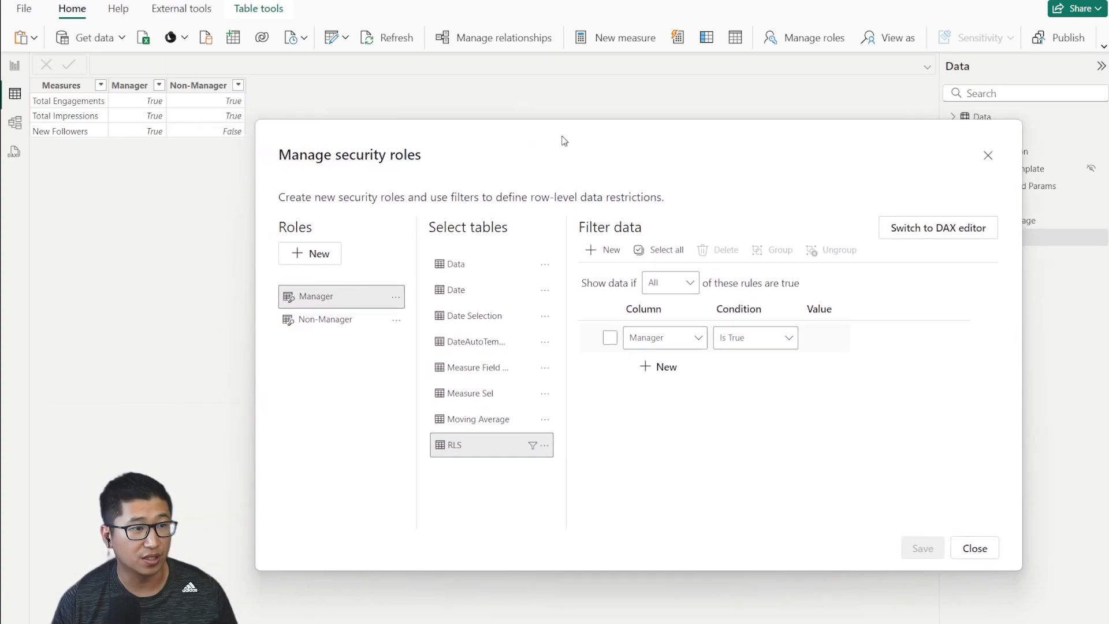
pyautogui.click(332, 321)
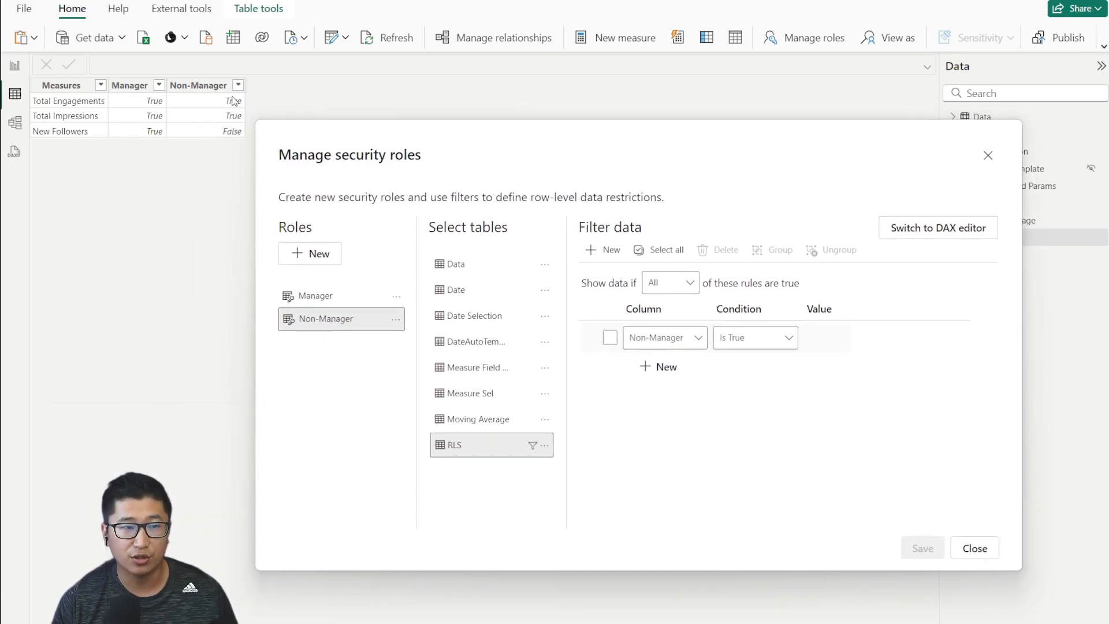
pyautogui.click(960, 546)
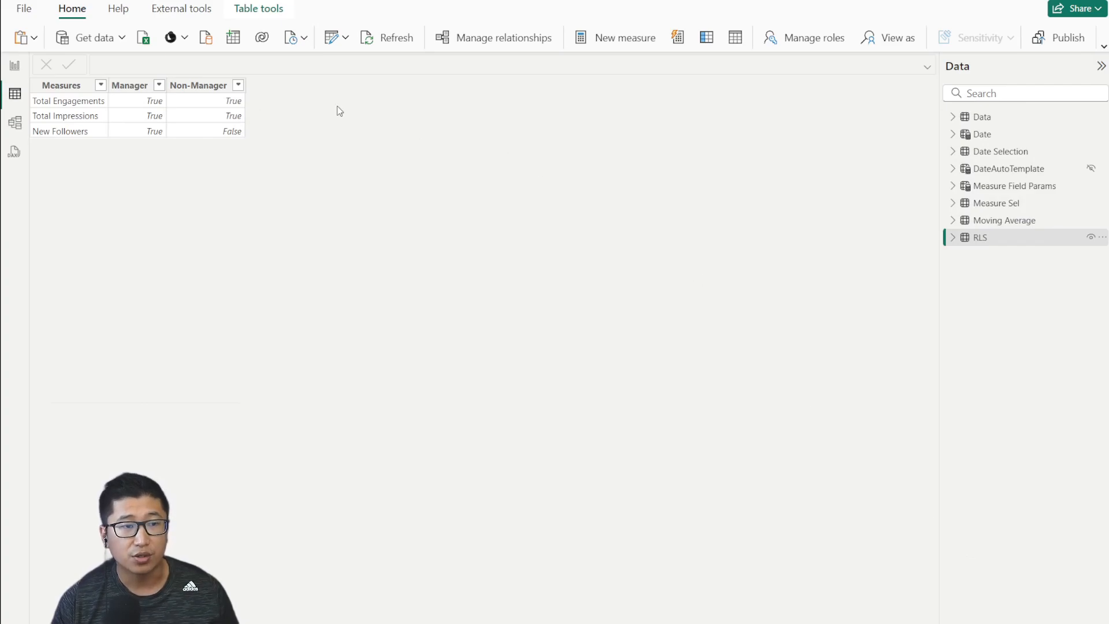
pyautogui.click(16, 128)
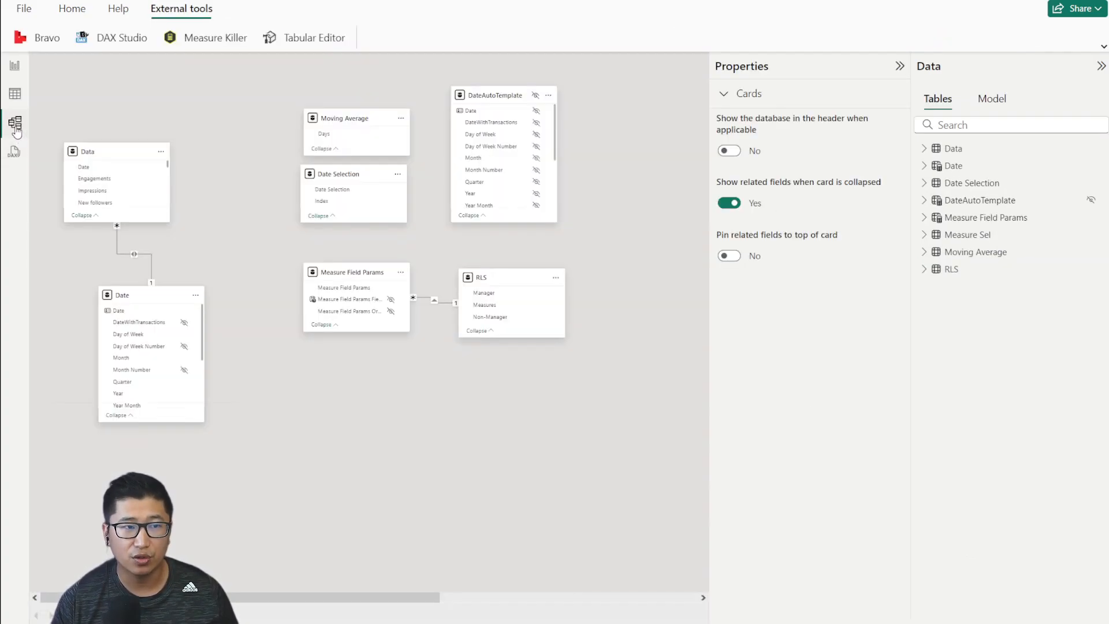
pyautogui.click(492, 280)
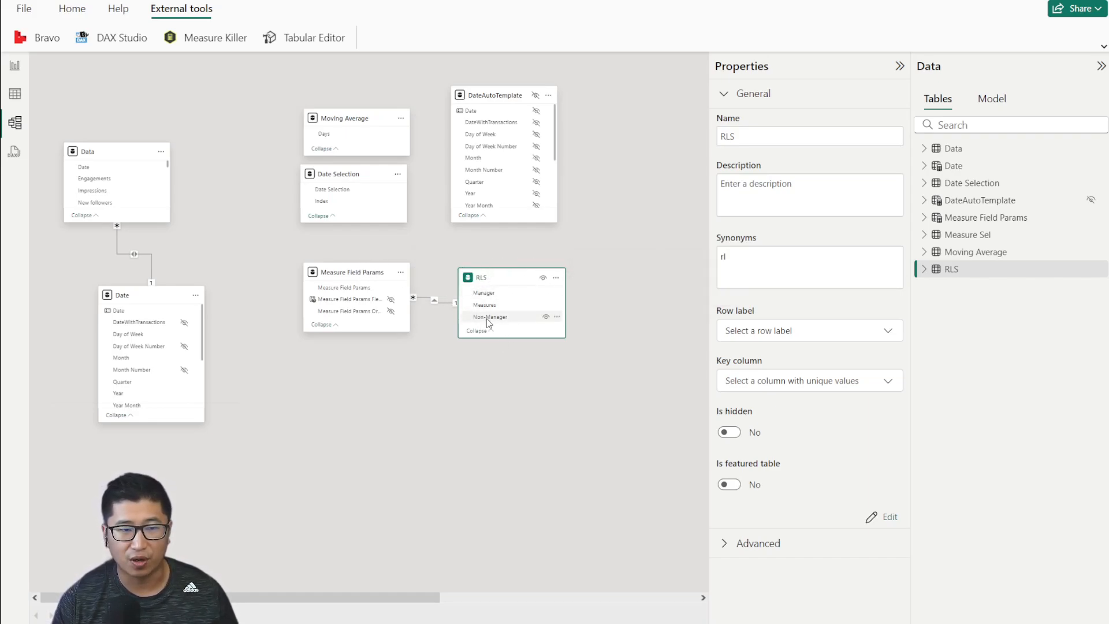
# Step: Try a Manager role rule on the Measure Field Params table where the Measure Field Params column equals Total Engagement
pyautogui.click(72, 8)
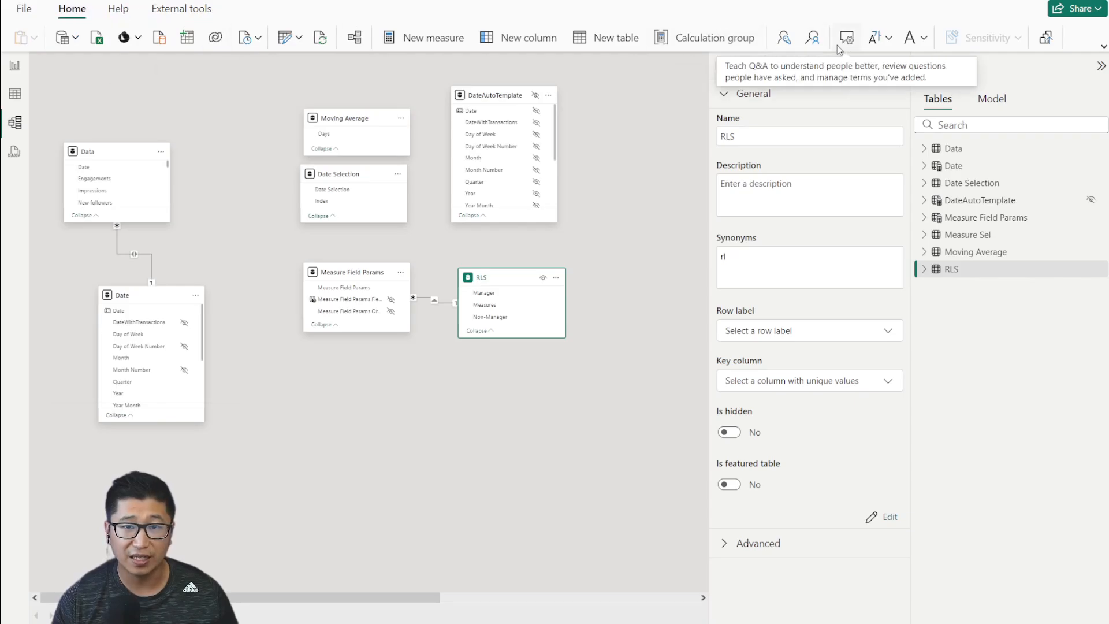
pyautogui.click(784, 38)
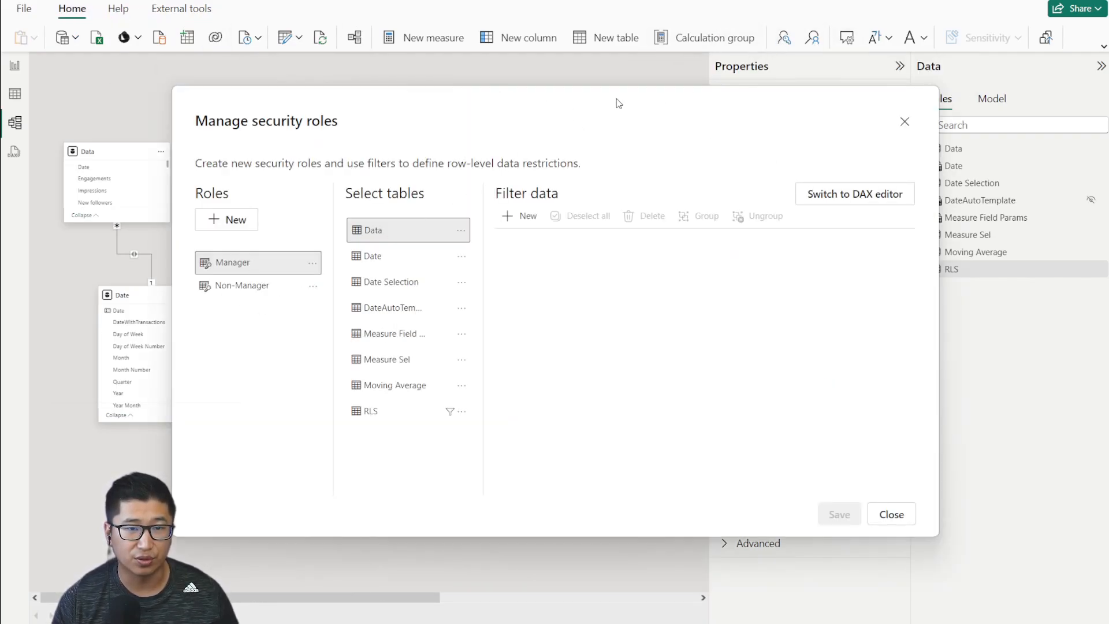
pyautogui.click(393, 335)
pyautogui.click(527, 217)
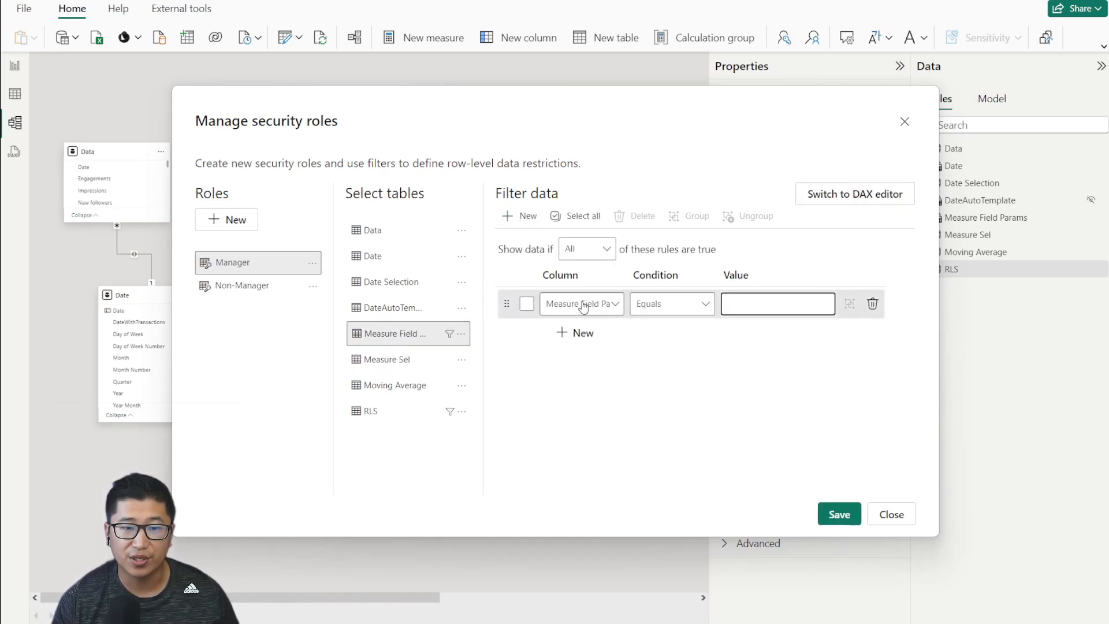
pyautogui.click(613, 304)
pyautogui.click(784, 303)
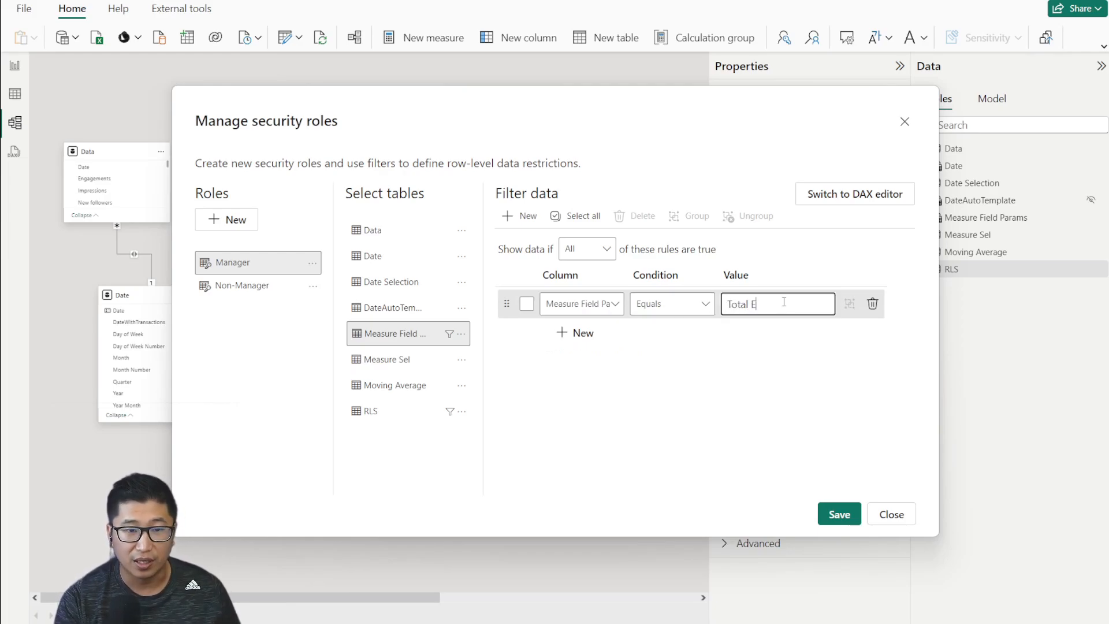
pyautogui.write('Total Engagement')
pyautogui.press('Return')
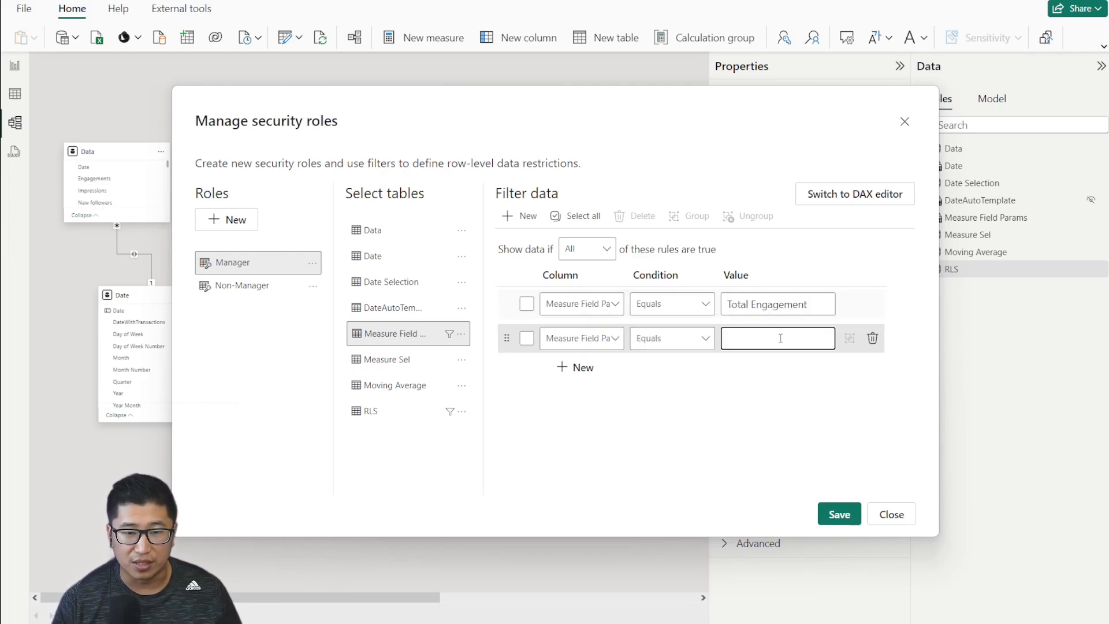
# Step: Try a second rule equal to New Followers with data shown if Any rule is true, and discard the role changes
pyautogui.write('New F')
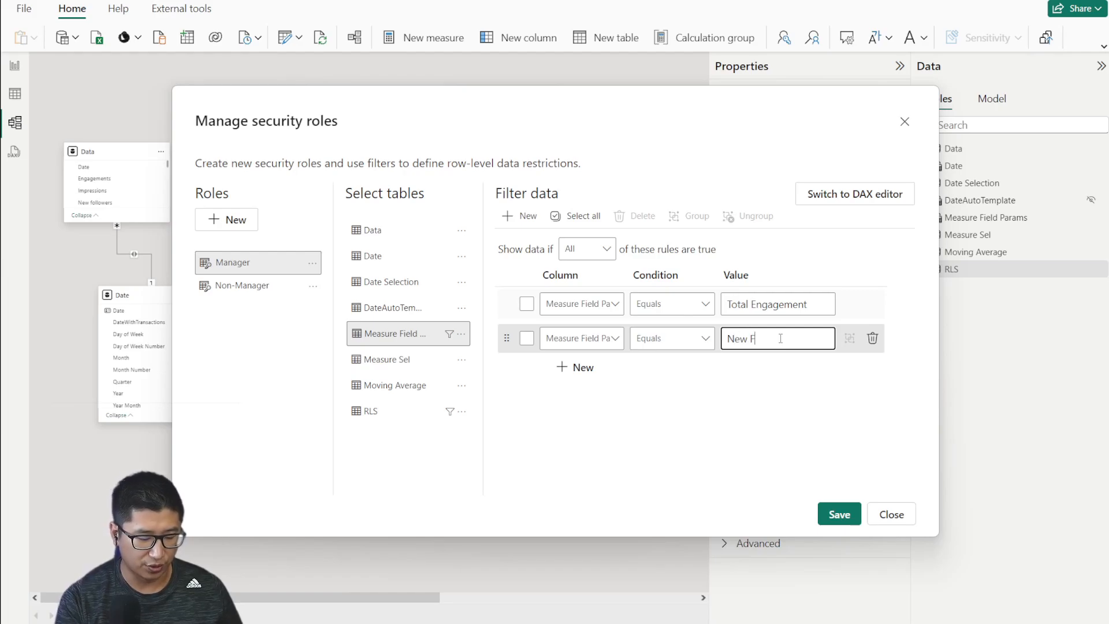
pyautogui.write('ollowers')
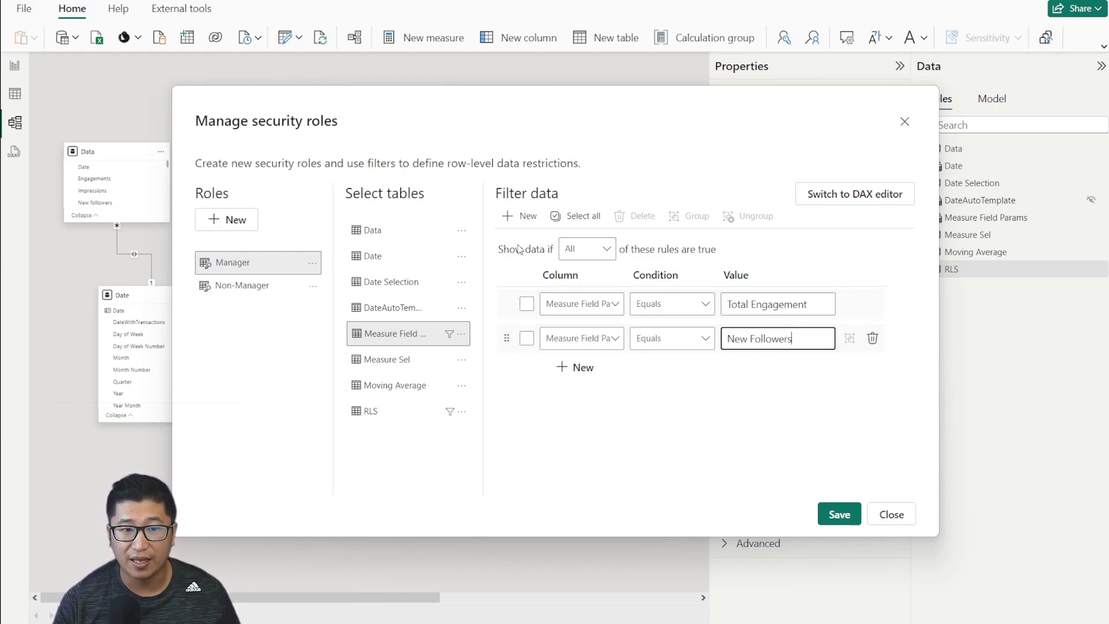
pyautogui.click(582, 255)
pyautogui.click(578, 293)
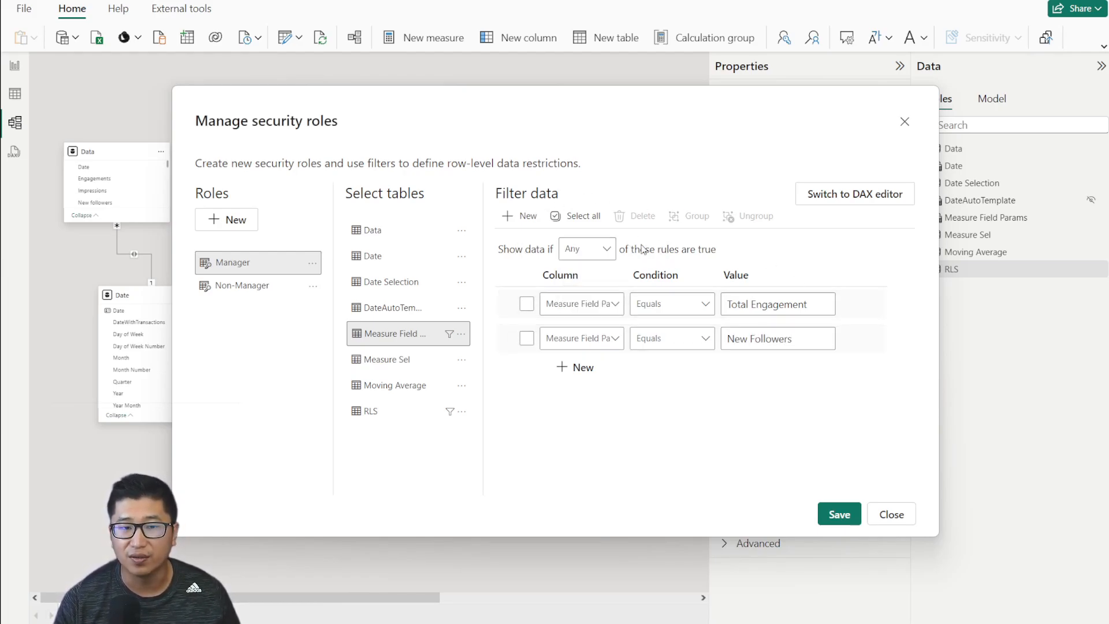
pyautogui.moveTo(874, 347)
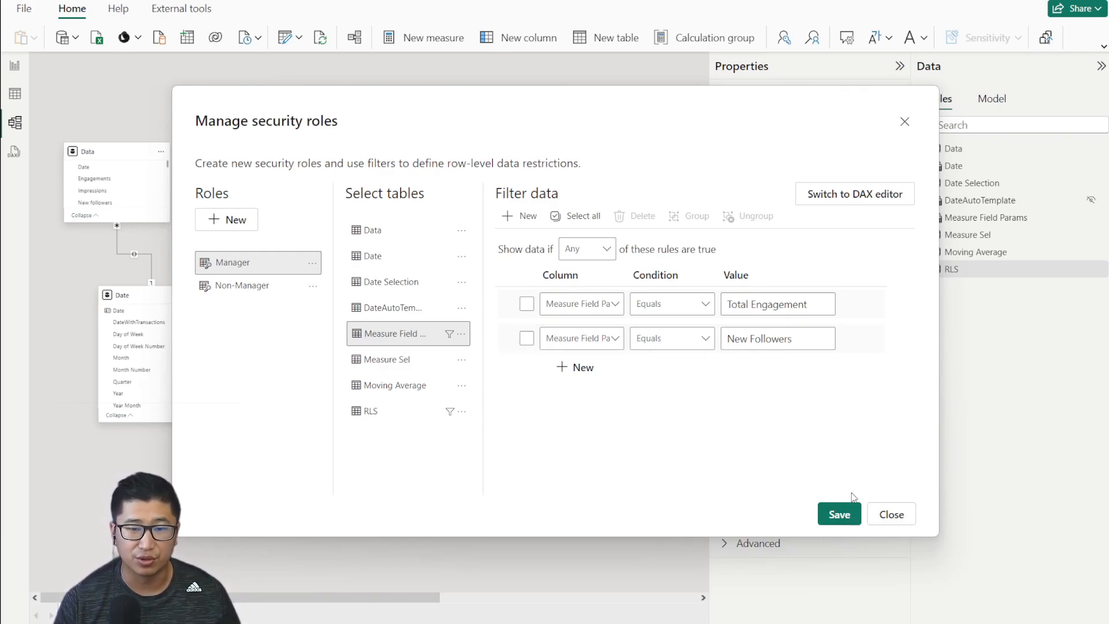
pyautogui.click(892, 514)
pyautogui.click(682, 351)
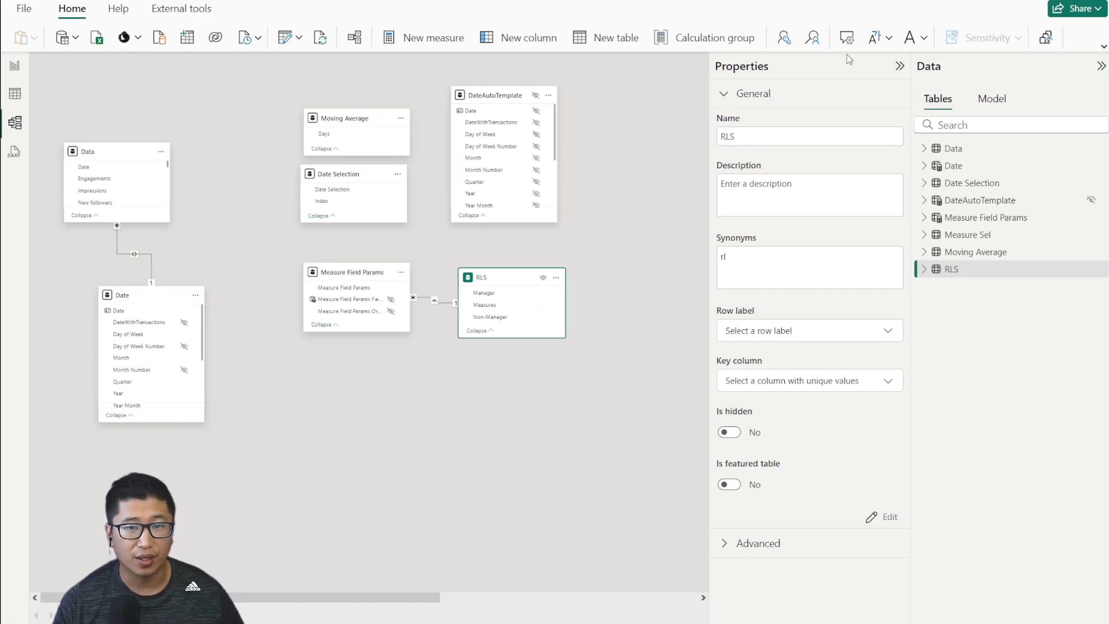
# Step: Return to the report, view it as the Non-Manager role, and stop the role preview
pyautogui.click(14, 65)
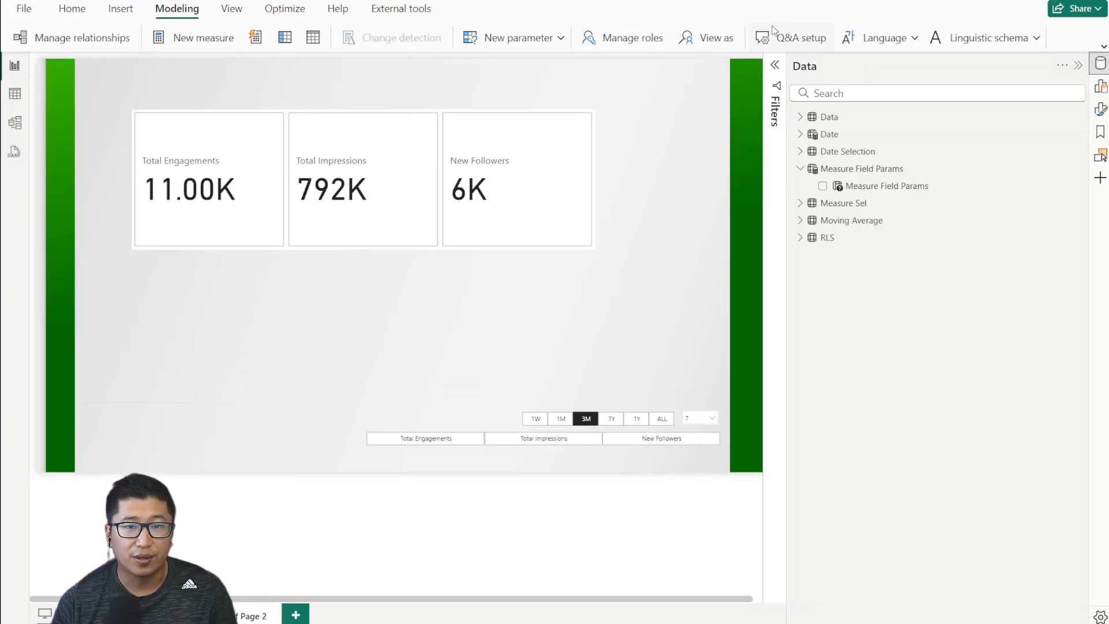
pyautogui.click(718, 39)
pyautogui.click(462, 288)
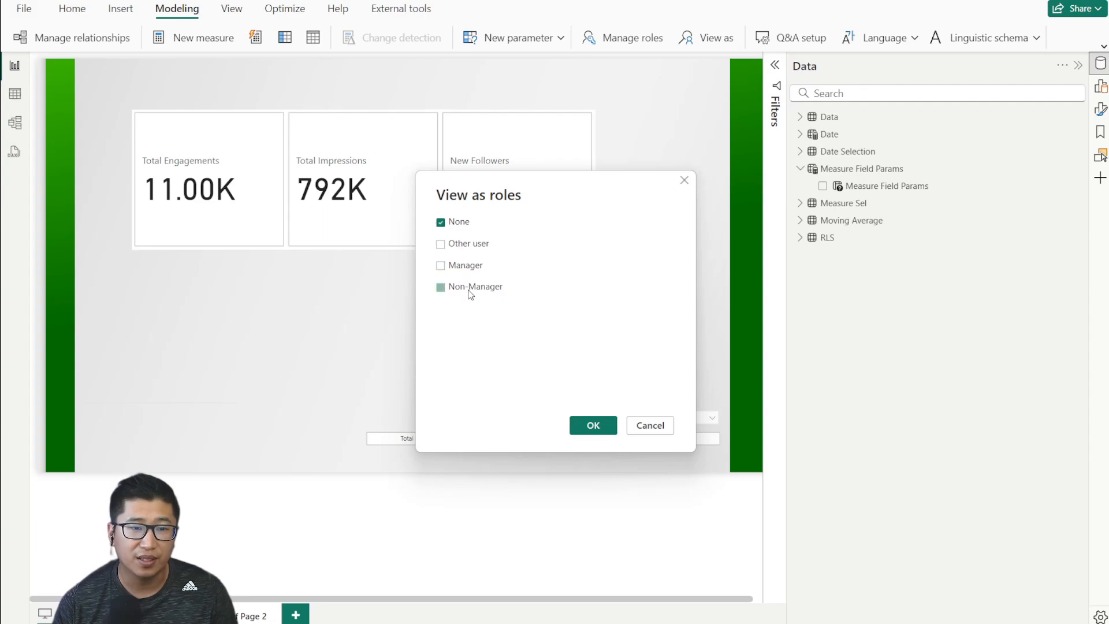
pyautogui.click(590, 426)
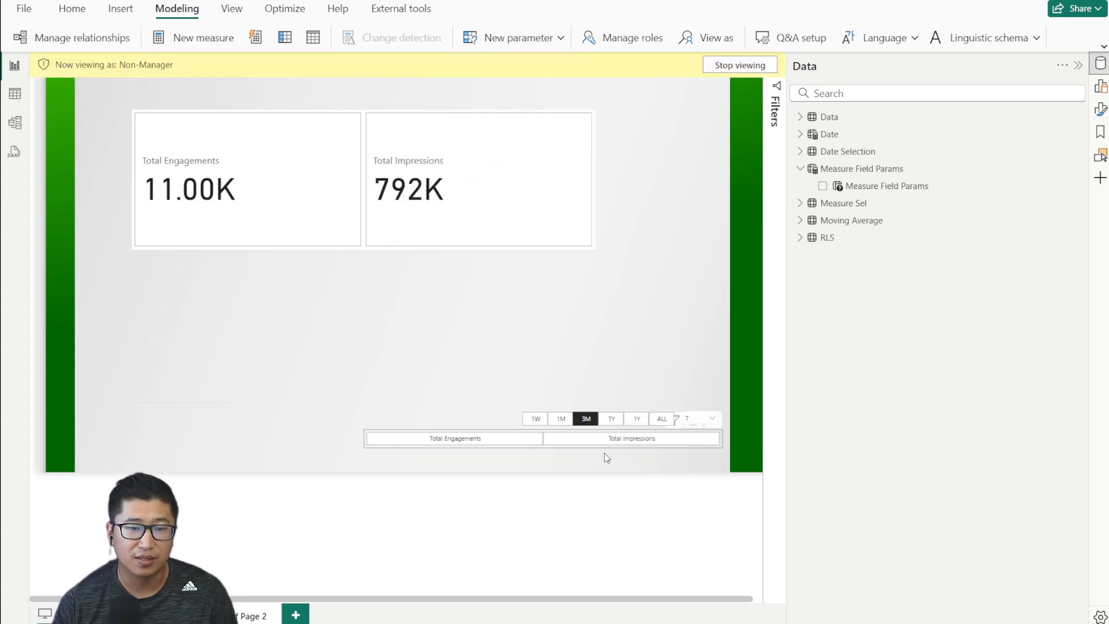
pyautogui.click(728, 67)
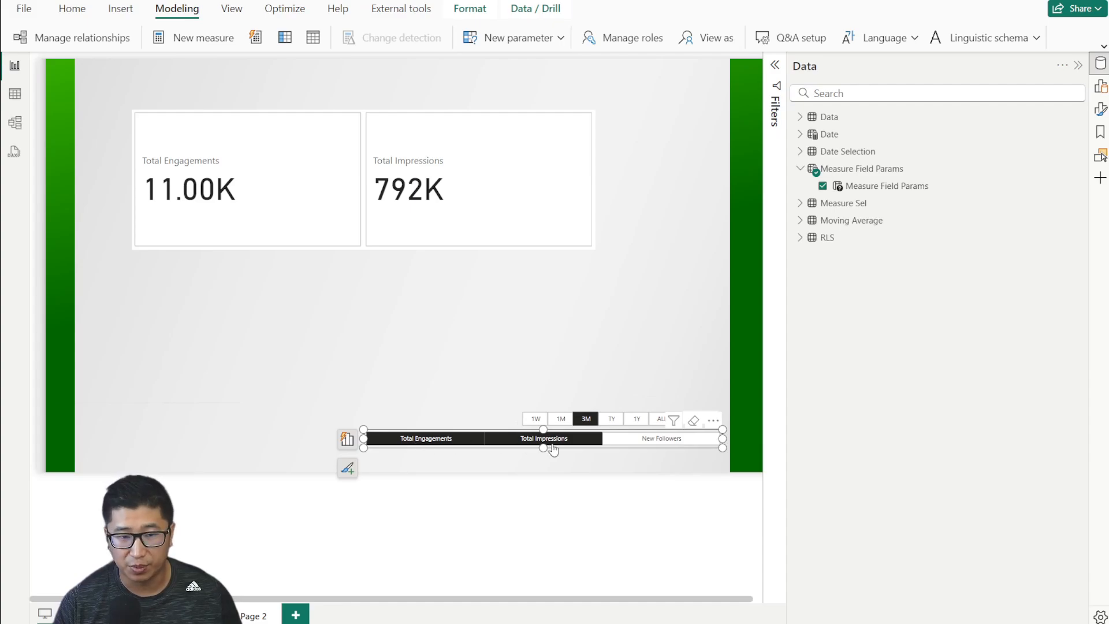
# Step: Clear the measure slicer, and on the page with charted cards select Total Engagements, Total Impressions and New Followers cumulatively
pyautogui.click(558, 442)
pyautogui.click(428, 441)
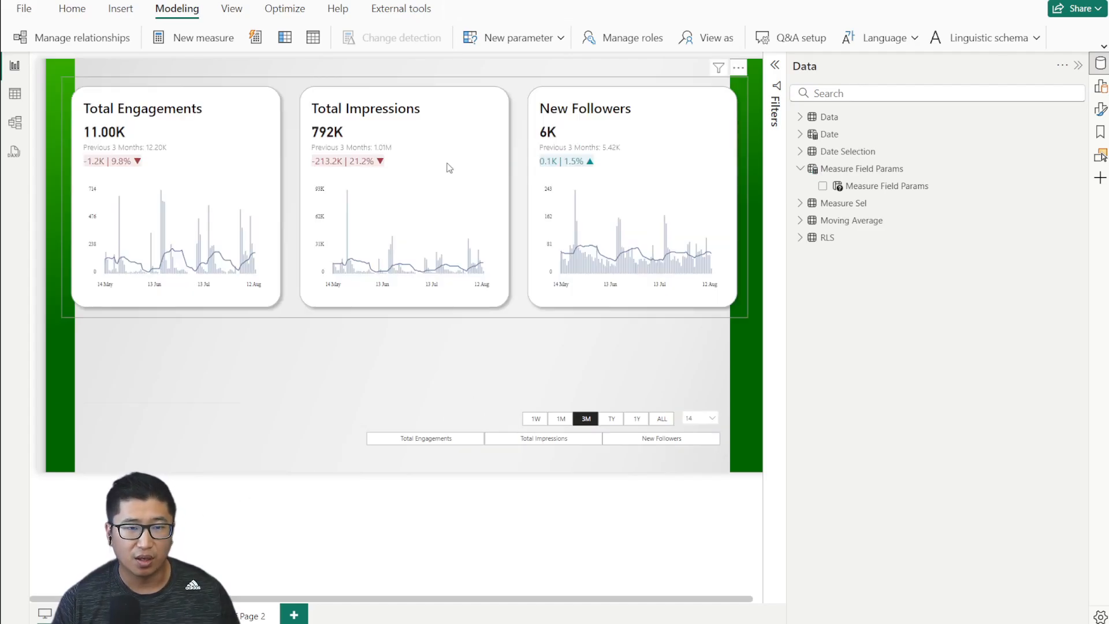
pyautogui.click(454, 439)
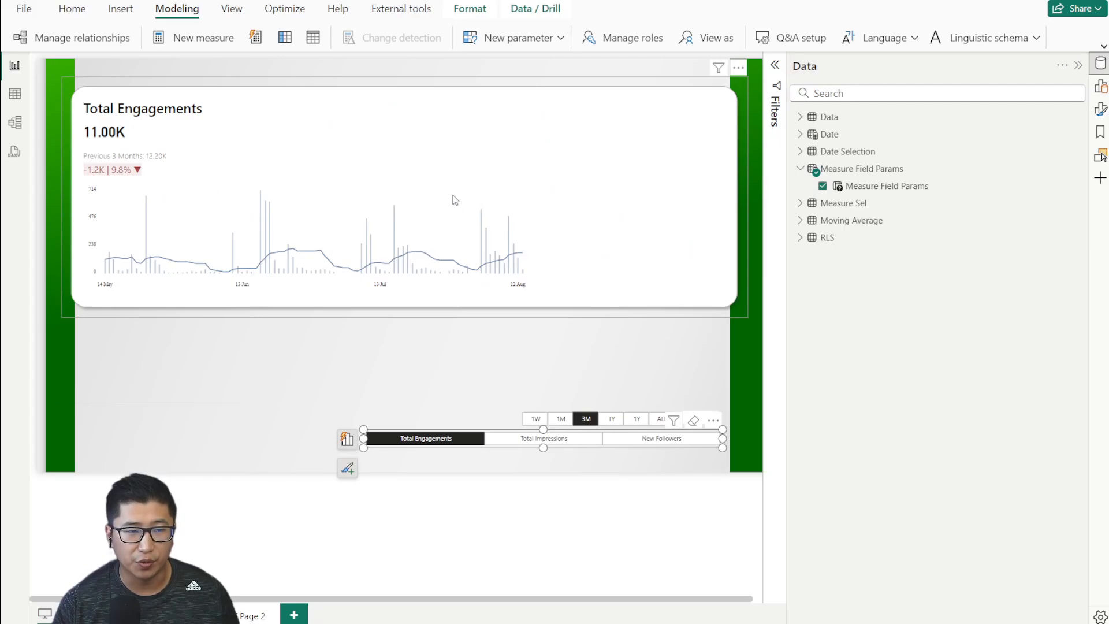
pyautogui.keyDown('ctrl'); pyautogui.click(564, 439); pyautogui.keyUp('ctrl')
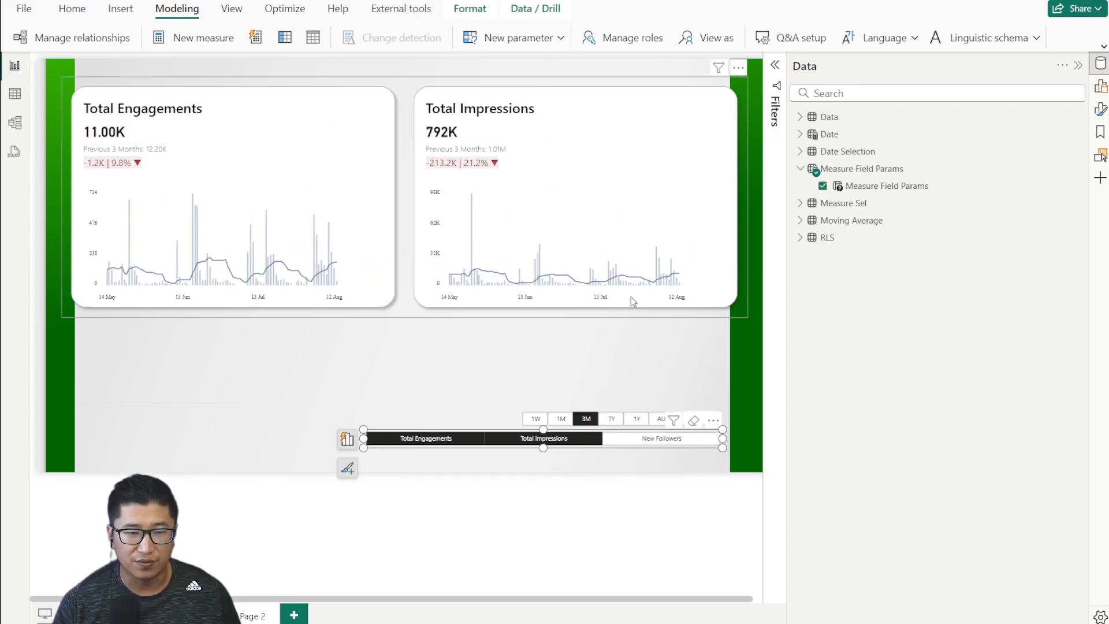
pyautogui.keyDown('ctrl'); pyautogui.click(655, 443); pyautogui.keyUp('ctrl')
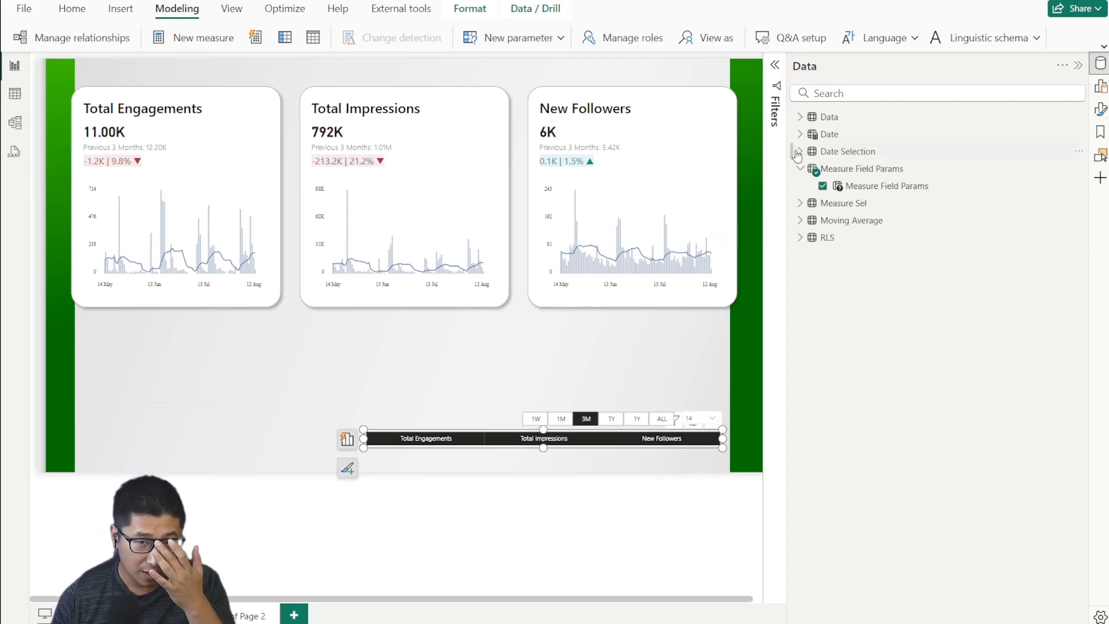
# Step: Examine the DAX formula of the _Chart New Followers measure in the Data table, and leave it unedited
pyautogui.click(800, 117)
pyautogui.scroll(-5, 902, 308)
pyautogui.scroll(-3, 901, 307)
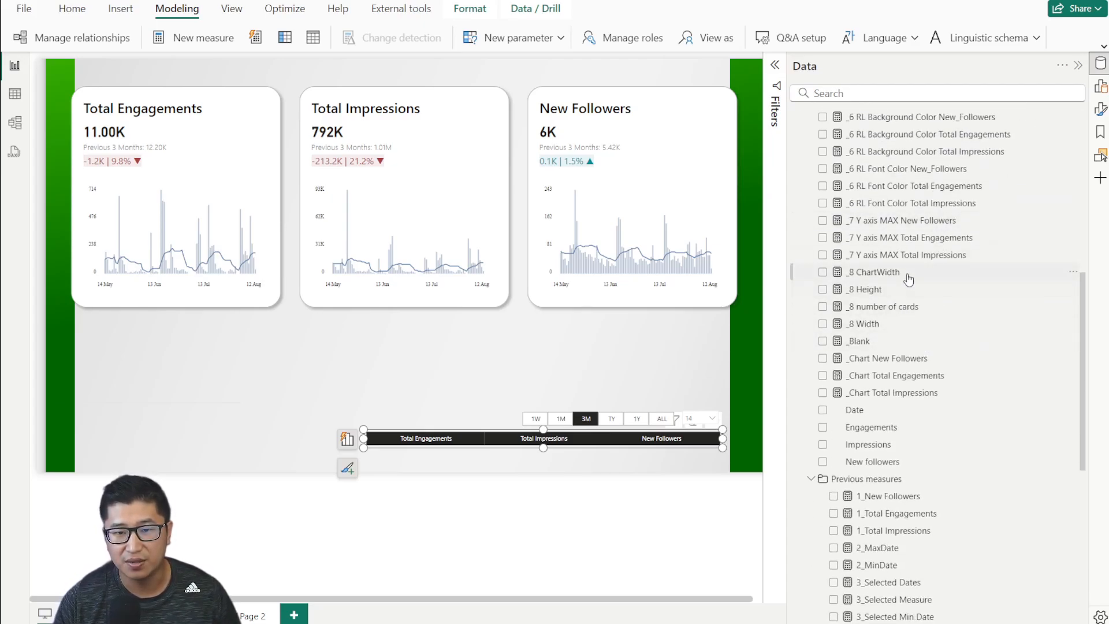
pyautogui.click(926, 361)
pyautogui.scroll(-7, 602, 332)
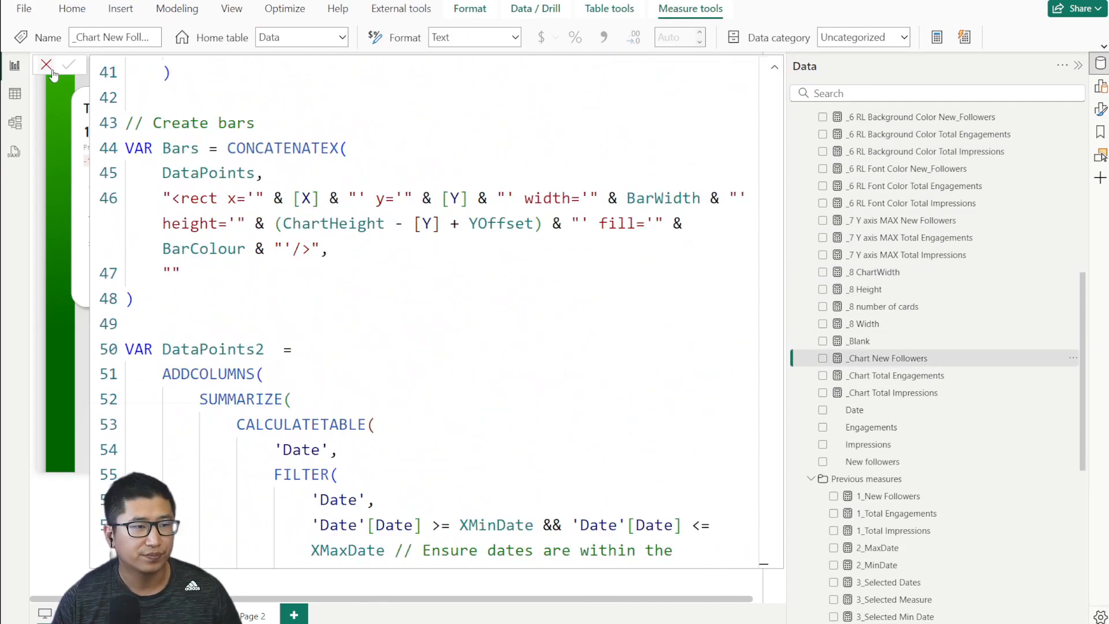
pyautogui.click(49, 67)
# Step: On the page with plain cards, enlarge the card visual to about 988 wide by 371 high
pyautogui.click(252, 616)
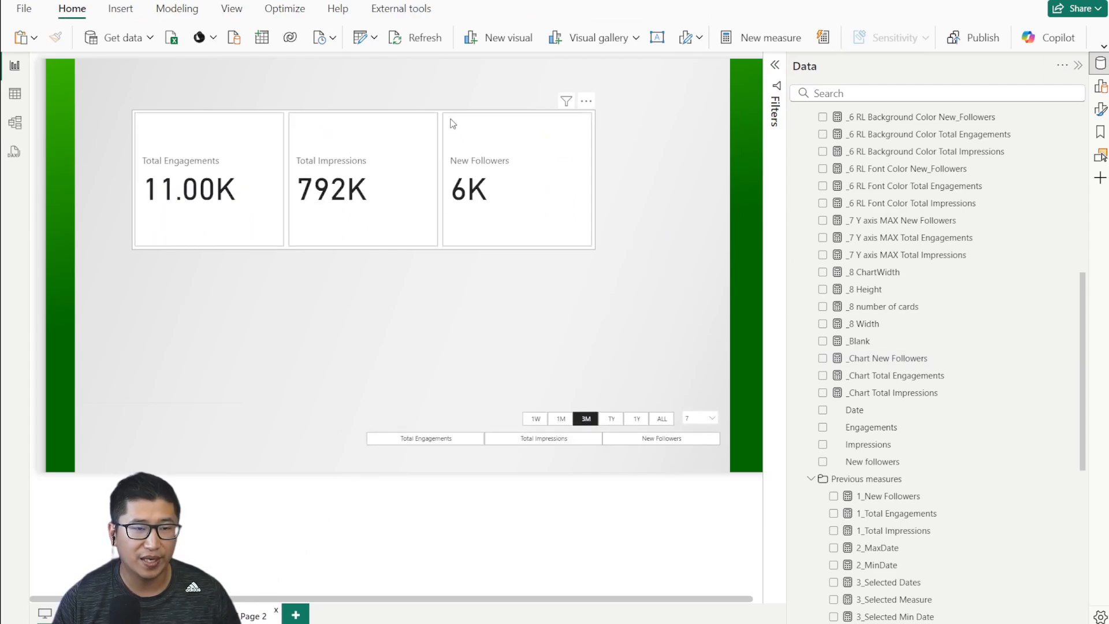
pyautogui.click(448, 121)
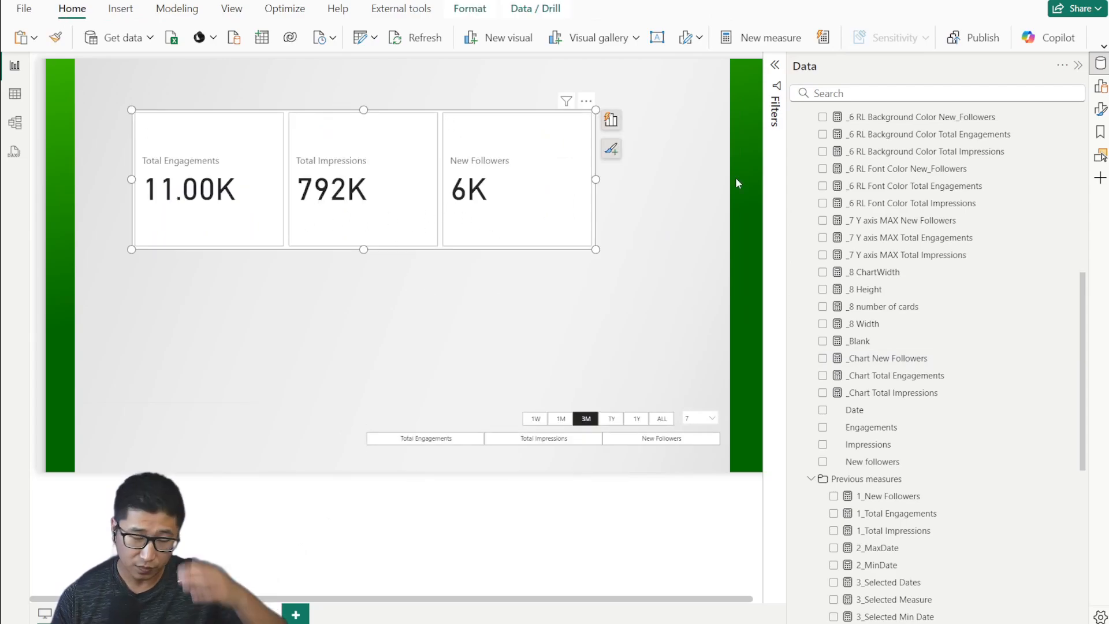
pyautogui.moveTo(596, 249); pyautogui.dragTo(698, 322)
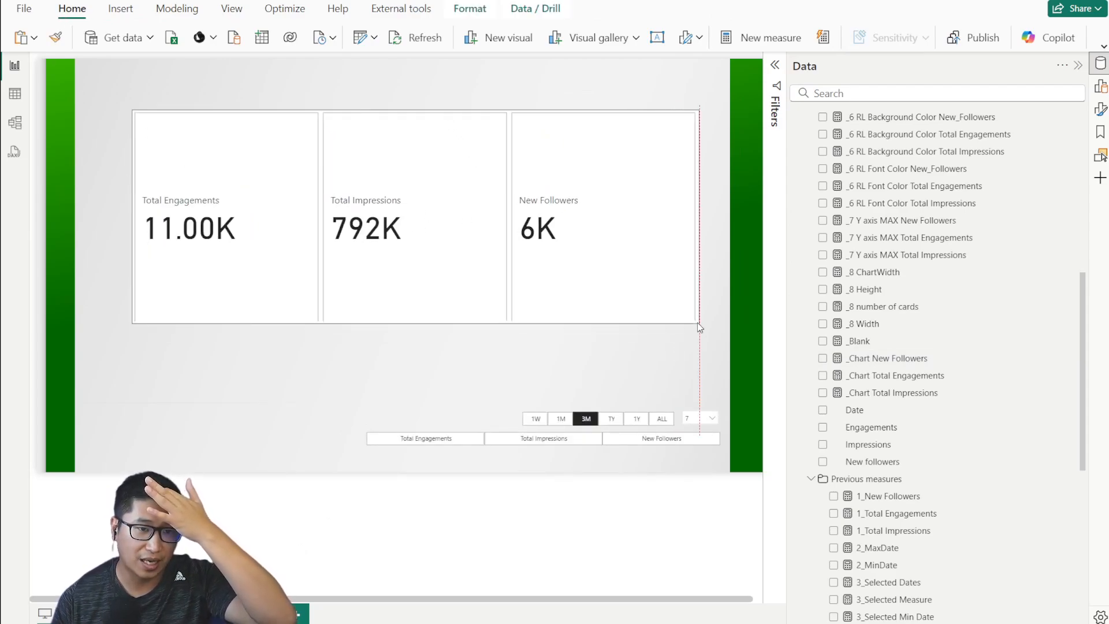
# Step: Show the card visual's formatting options, check its size settings, and shift the visual slightly up and to the left
pyautogui.click(1101, 110)
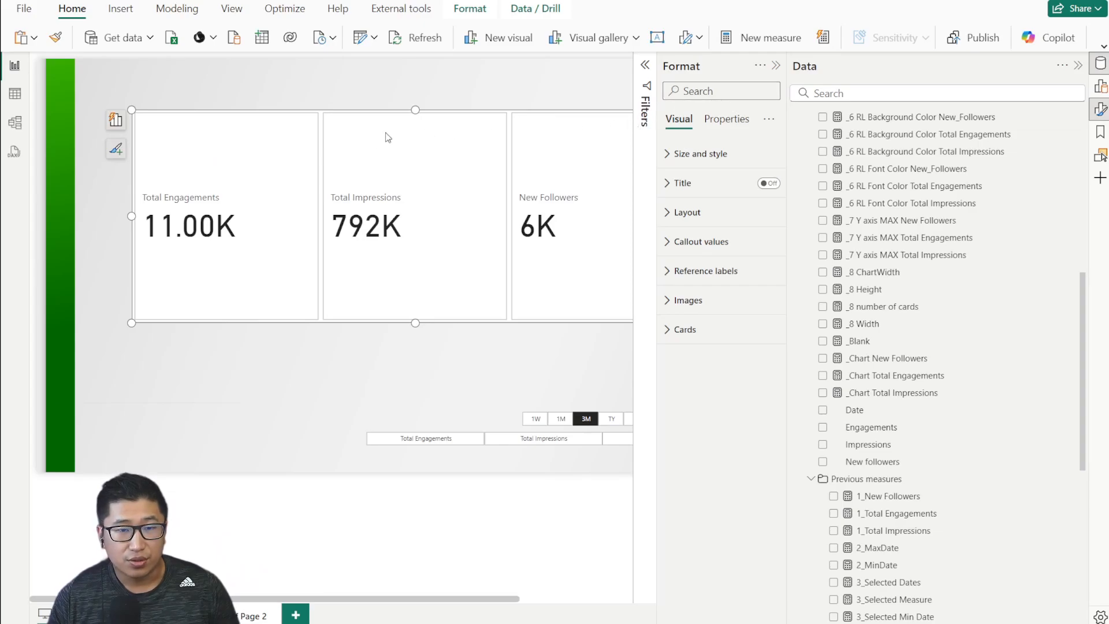
pyautogui.click(700, 154)
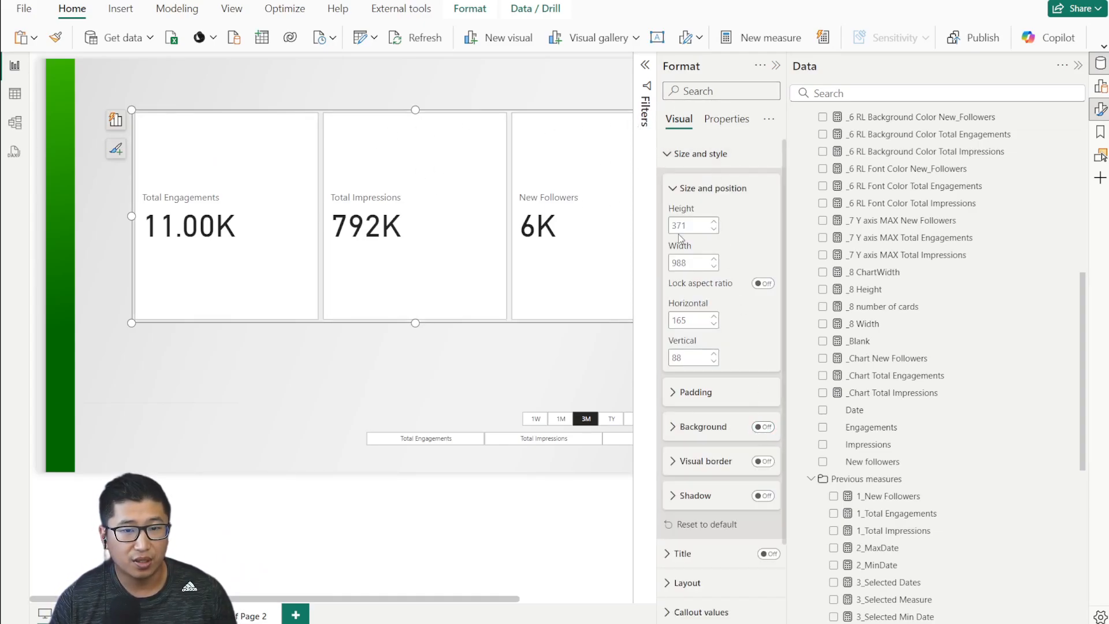
pyautogui.click(674, 154)
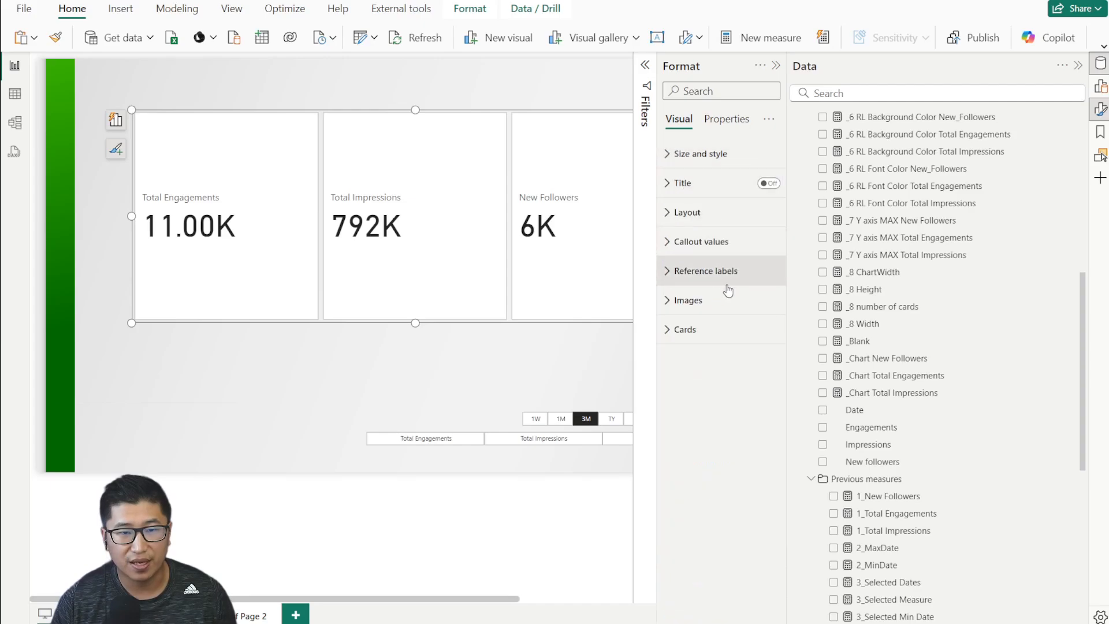
pyautogui.moveTo(391, 111); pyautogui.dragTo(351, 100)
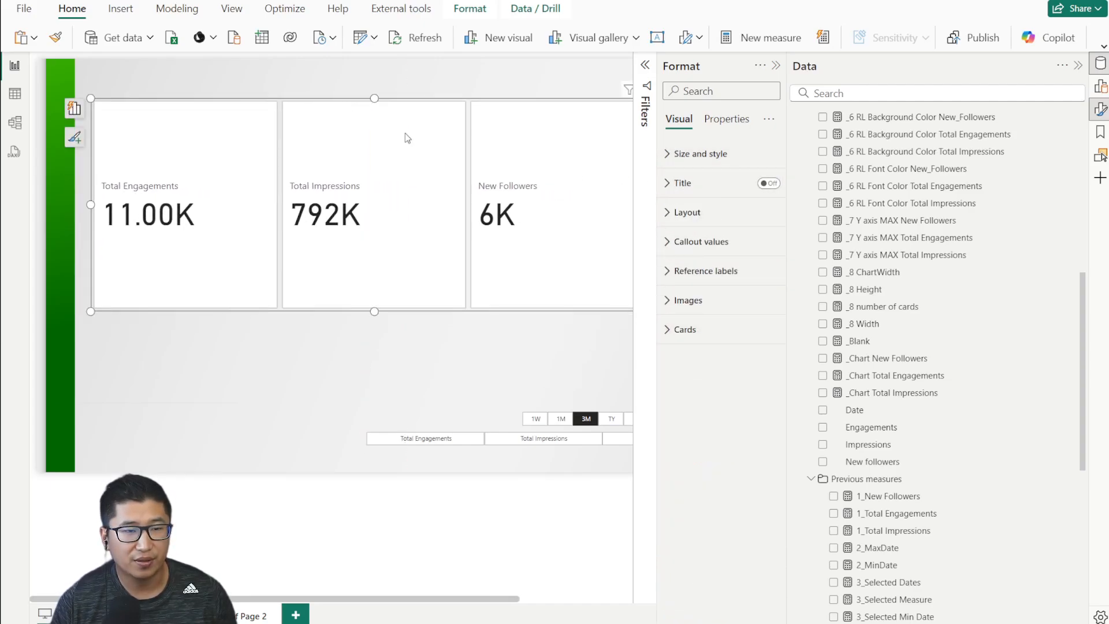
# Step: Try the Single column arrangement for the card layout, and return it to Single row
pyautogui.click(705, 215)
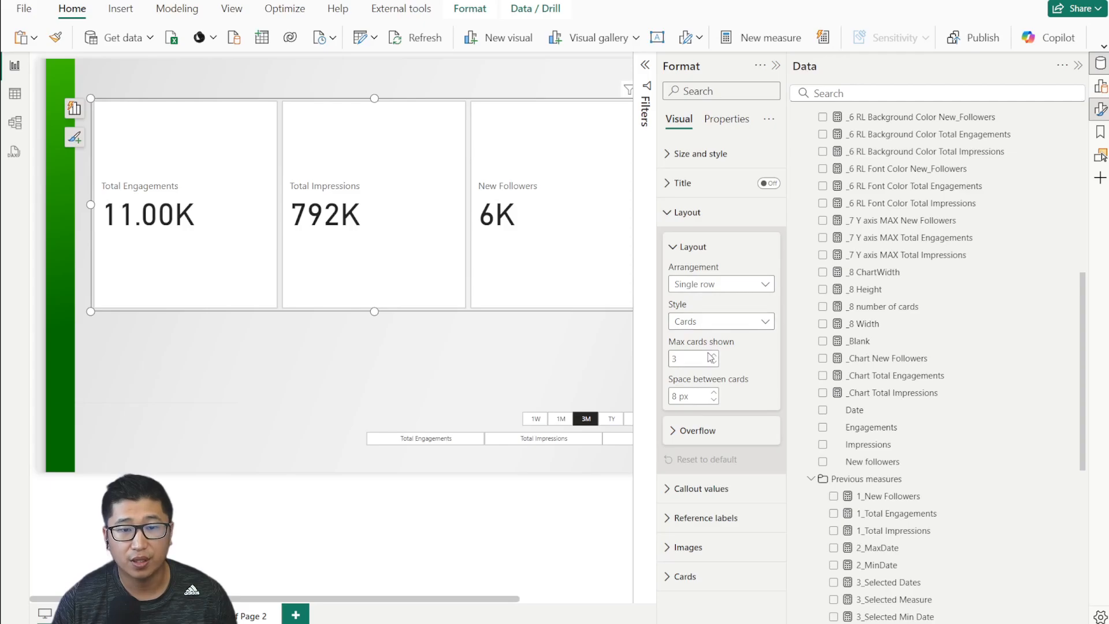
pyautogui.click(715, 282)
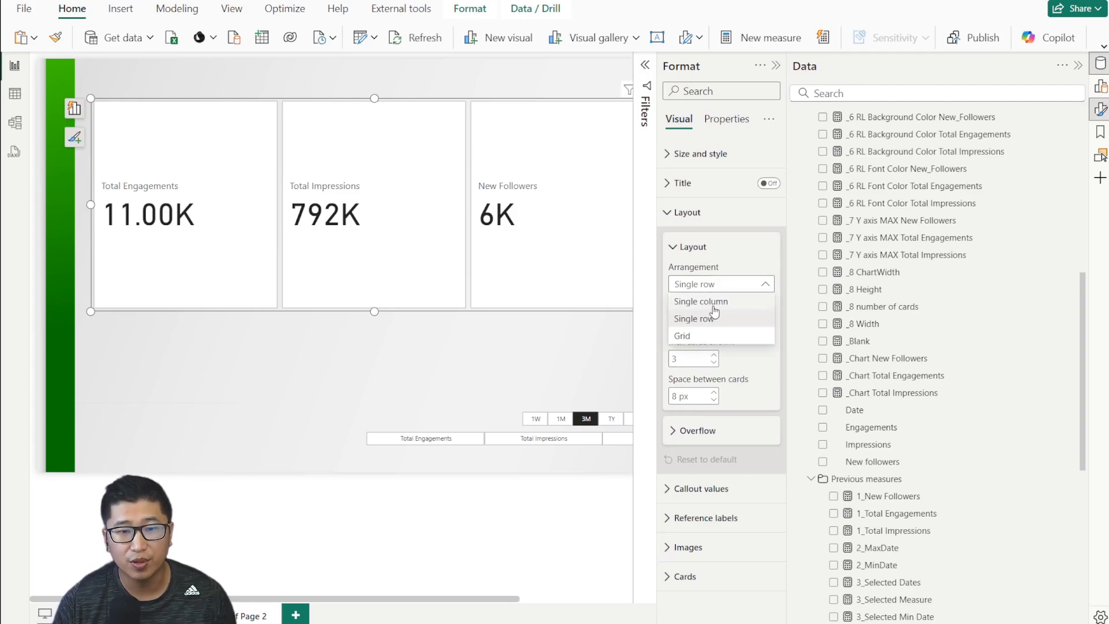
pyautogui.click(711, 302)
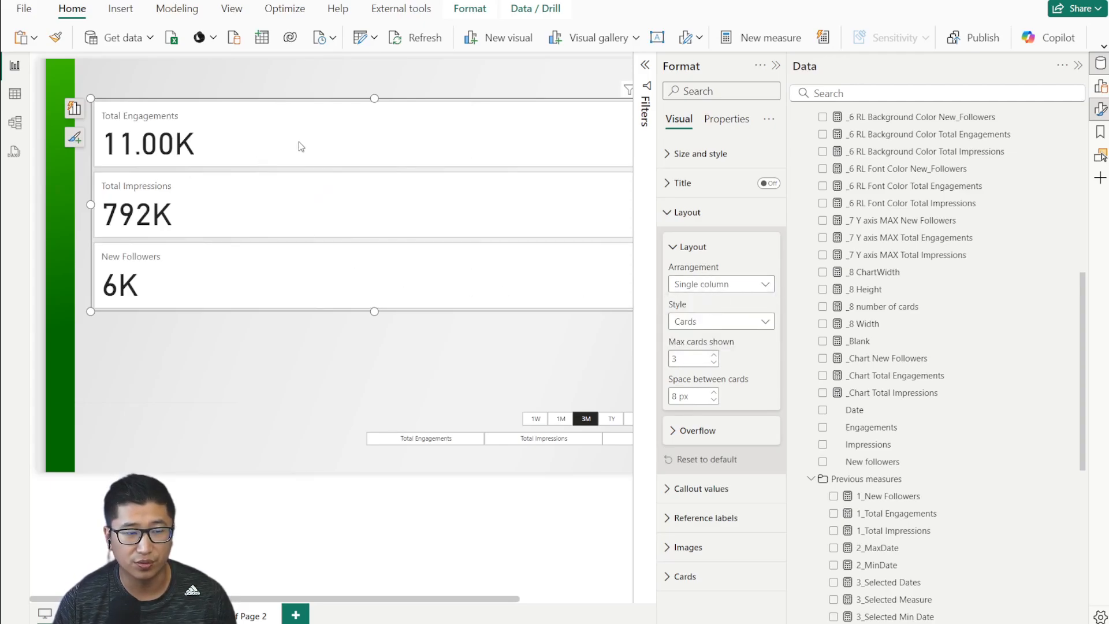
pyautogui.click(712, 285)
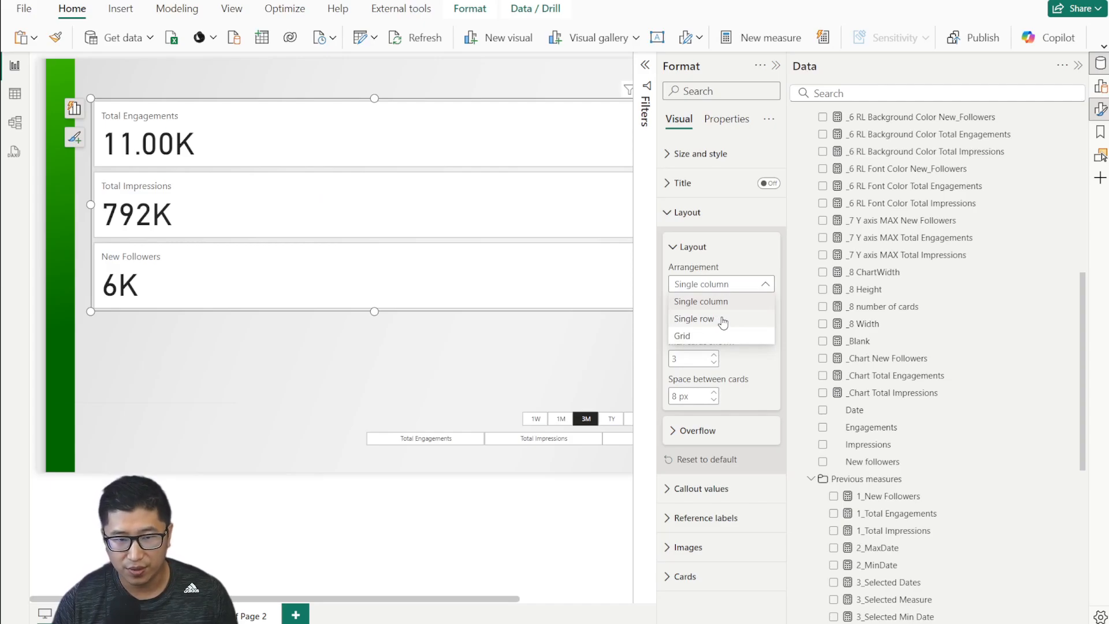
pyautogui.click(726, 321)
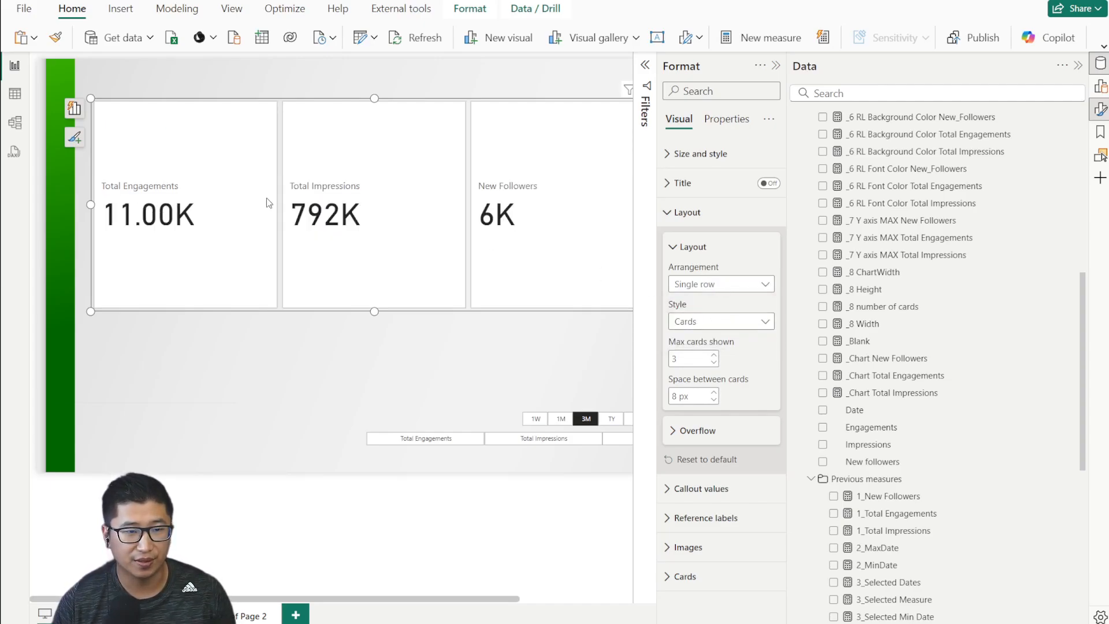
pyautogui.click(670, 212)
# Step: Examine which series the callout value settings can apply to, and keep All selected
pyautogui.click(681, 241)
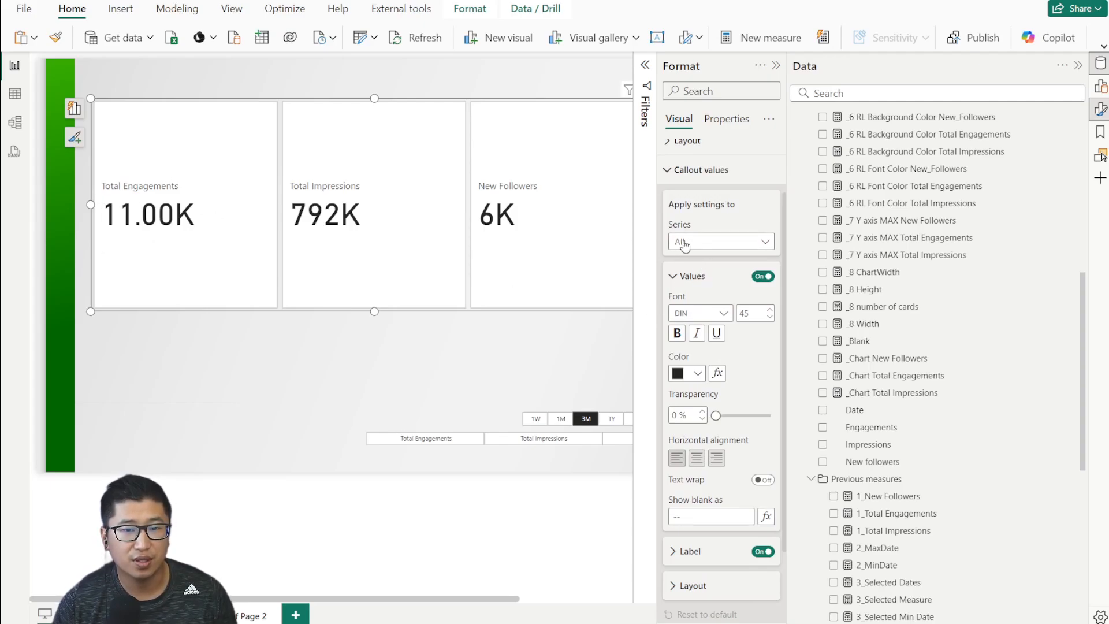
pyautogui.scroll(-2, 698, 269)
pyautogui.scroll(2, 720, 234)
pyautogui.scroll(-1, 723, 228)
pyautogui.click(723, 226)
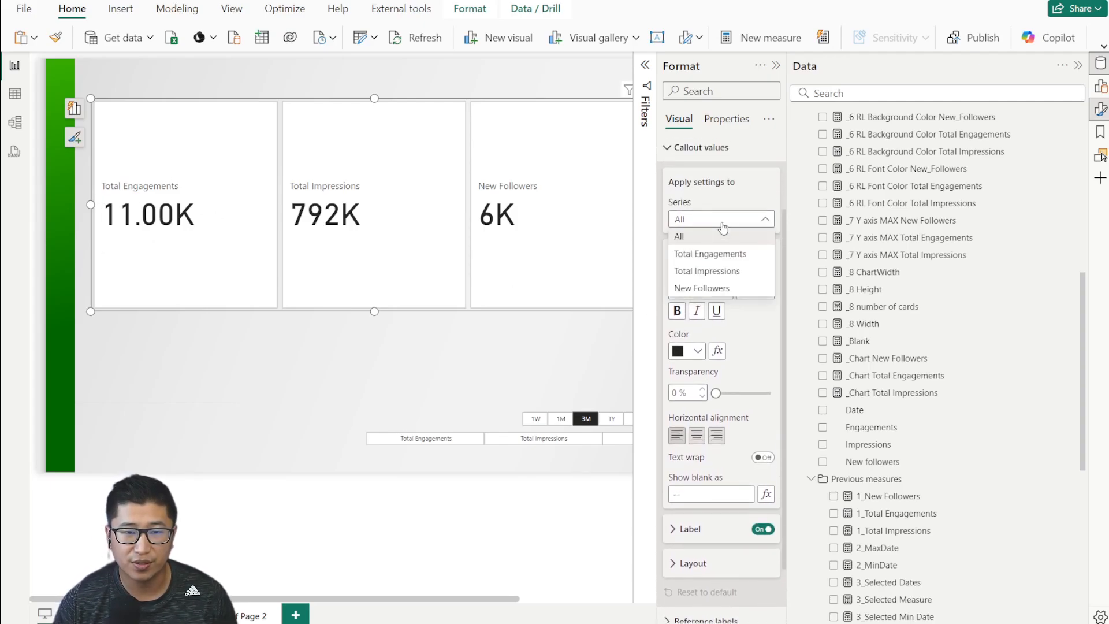
pyautogui.click(726, 227)
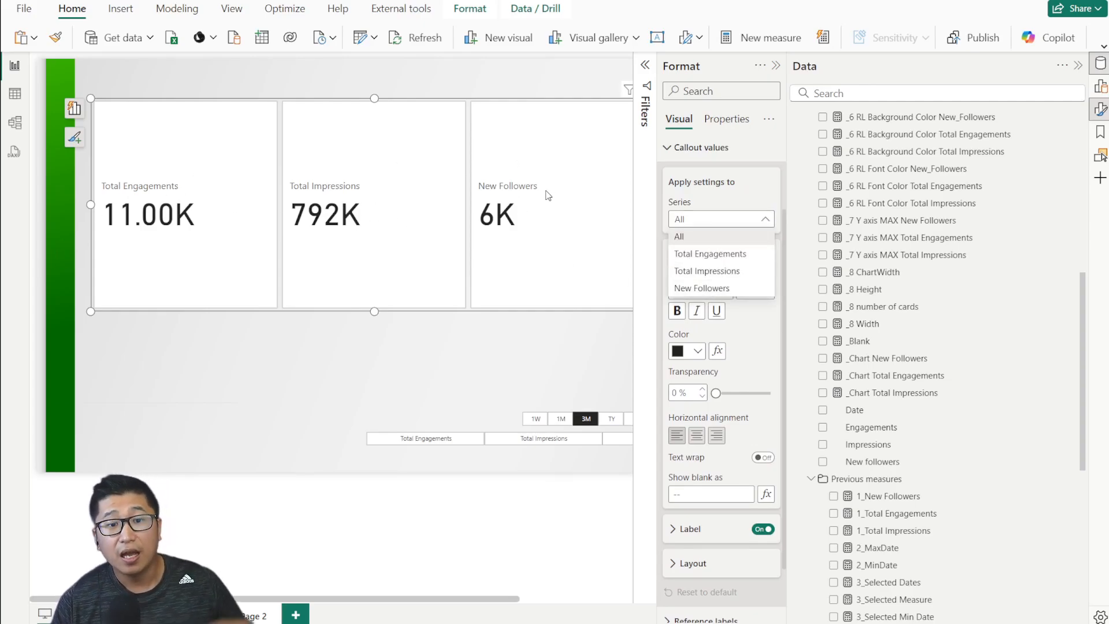
pyautogui.click(744, 196)
pyautogui.click(730, 222)
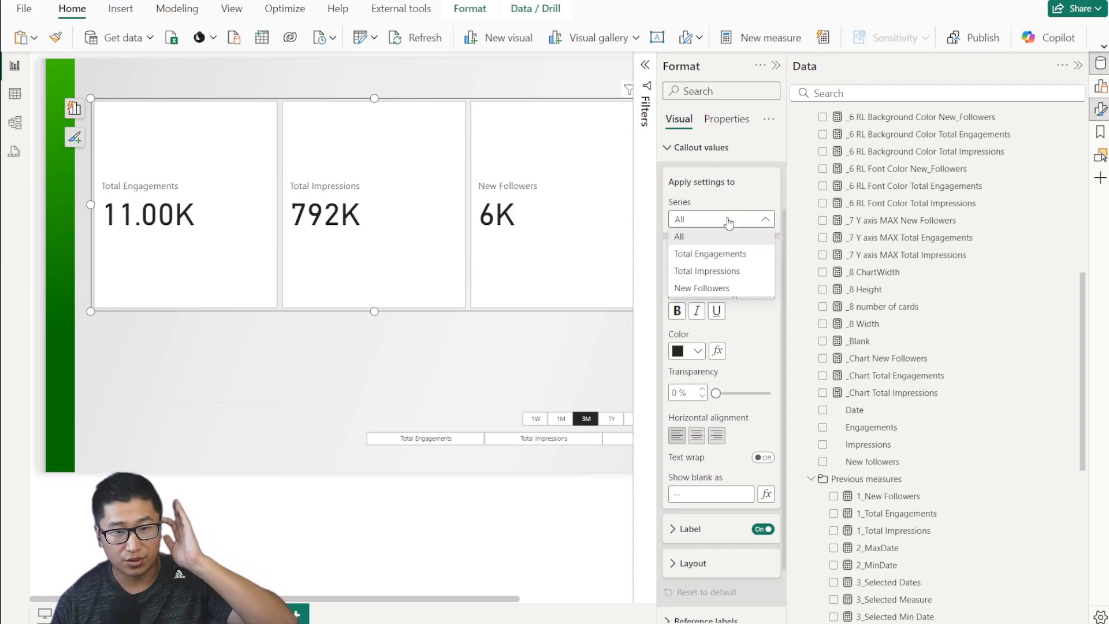
pyautogui.click(757, 193)
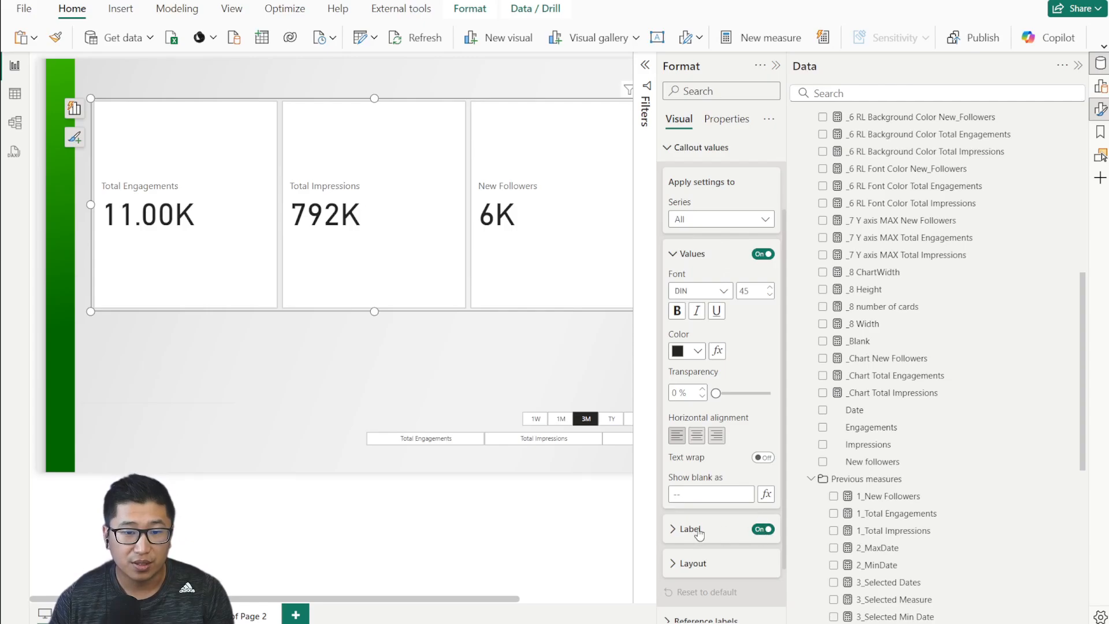
# Step: Set the font size of the callout values to 20 for all series
pyautogui.click(722, 290)
pyautogui.click(756, 288)
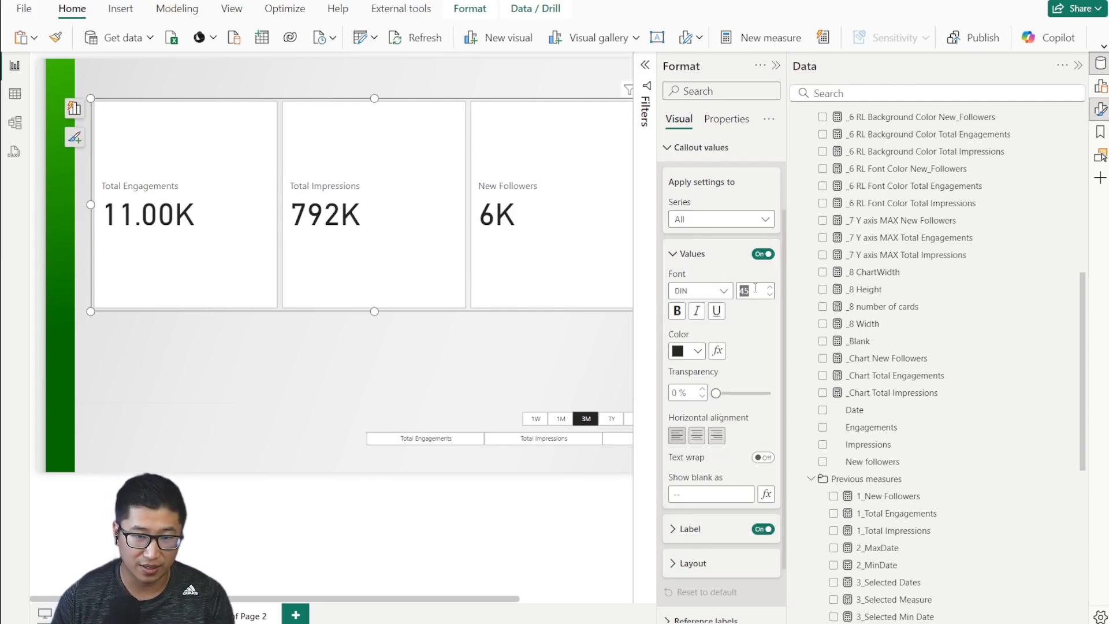
pyautogui.press('Return')
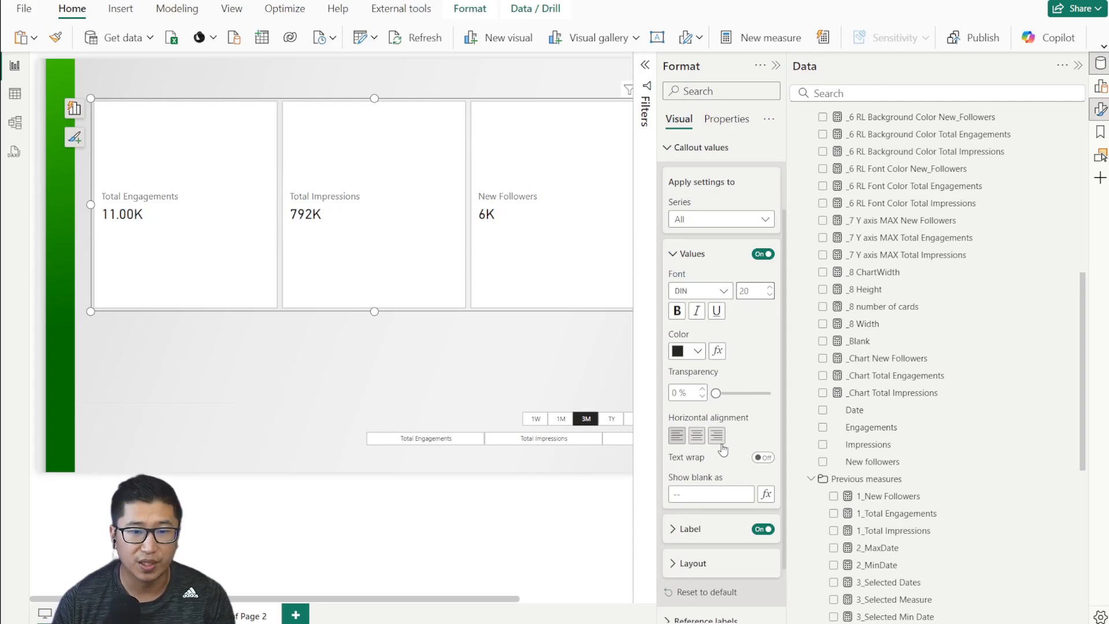
pyautogui.click(686, 252)
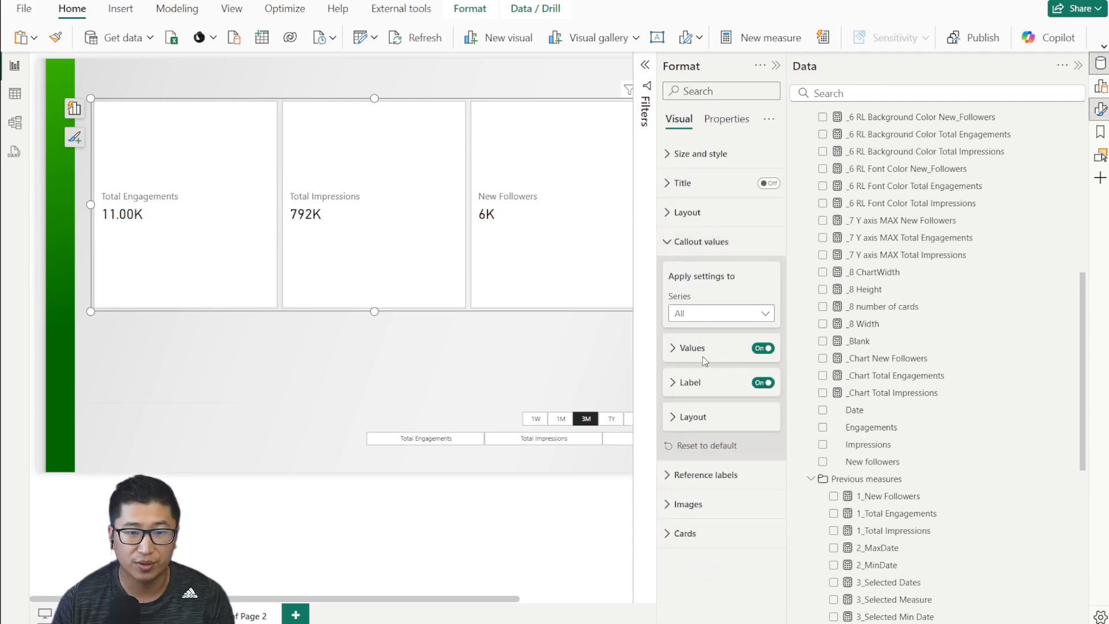
# Step: Set the callout labels' font to Segoe UI Semibold at size 18 for all series
pyautogui.click(697, 386)
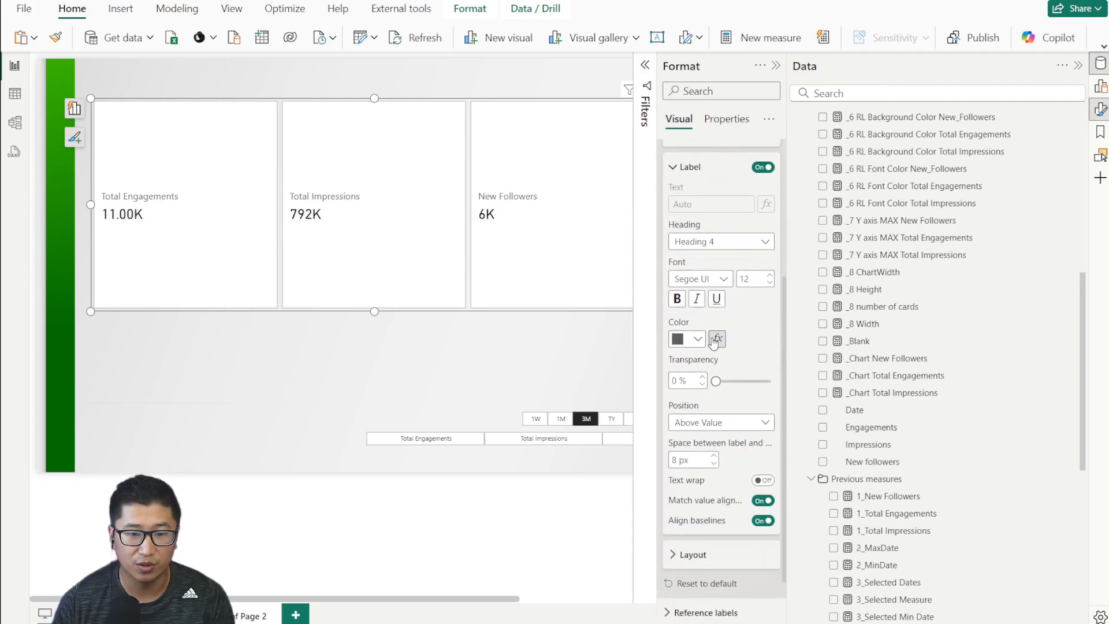
pyautogui.doubleClick(752, 280)
pyautogui.write('18')
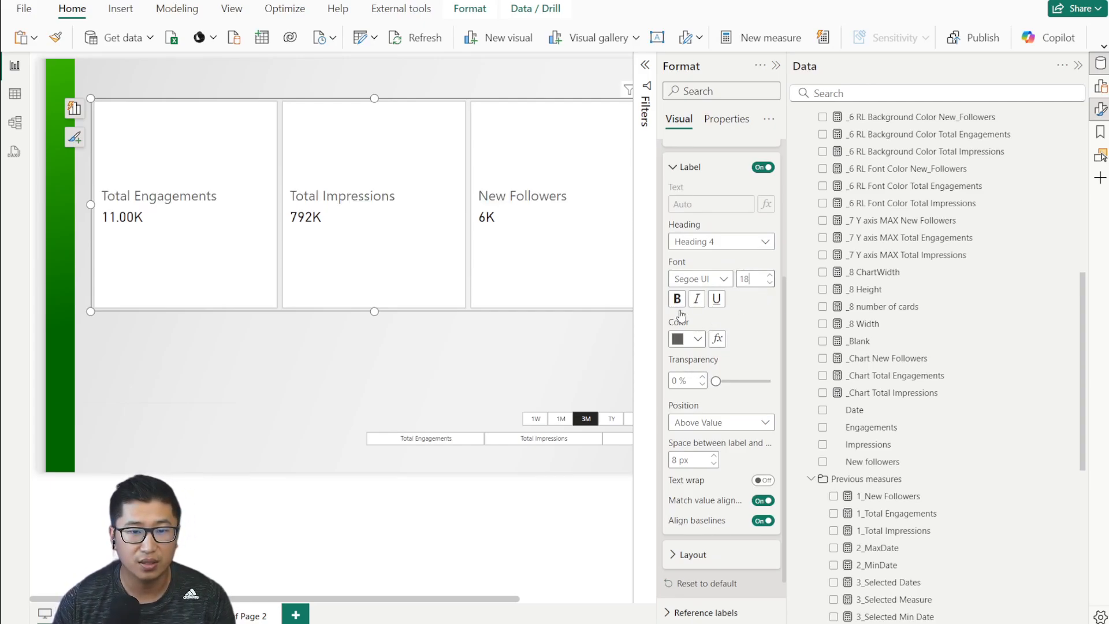
pyautogui.click(701, 279)
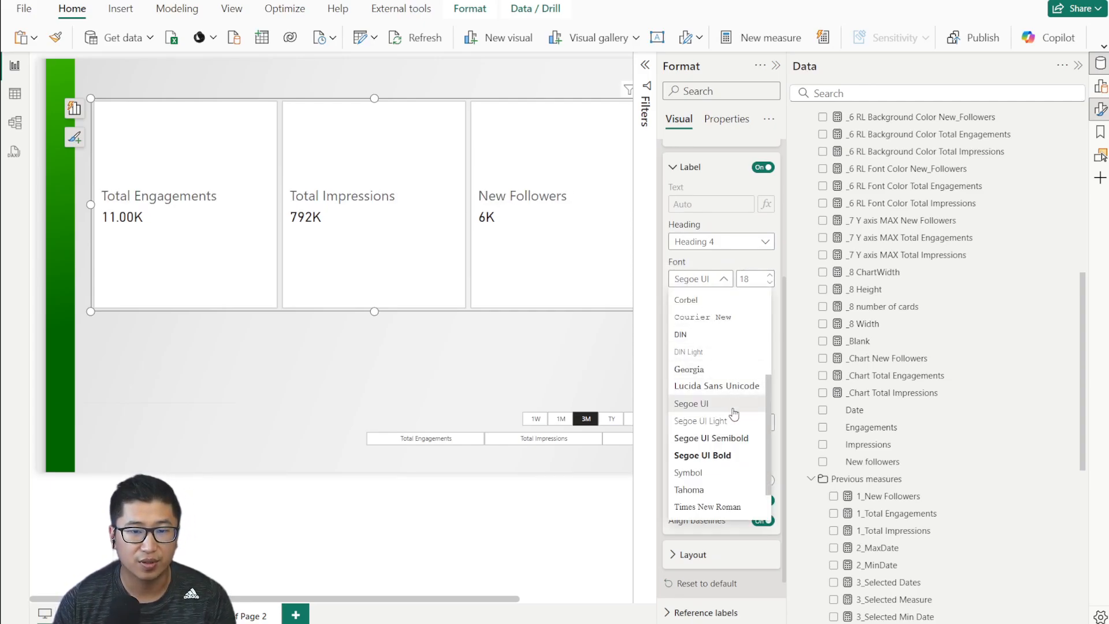
pyautogui.click(730, 439)
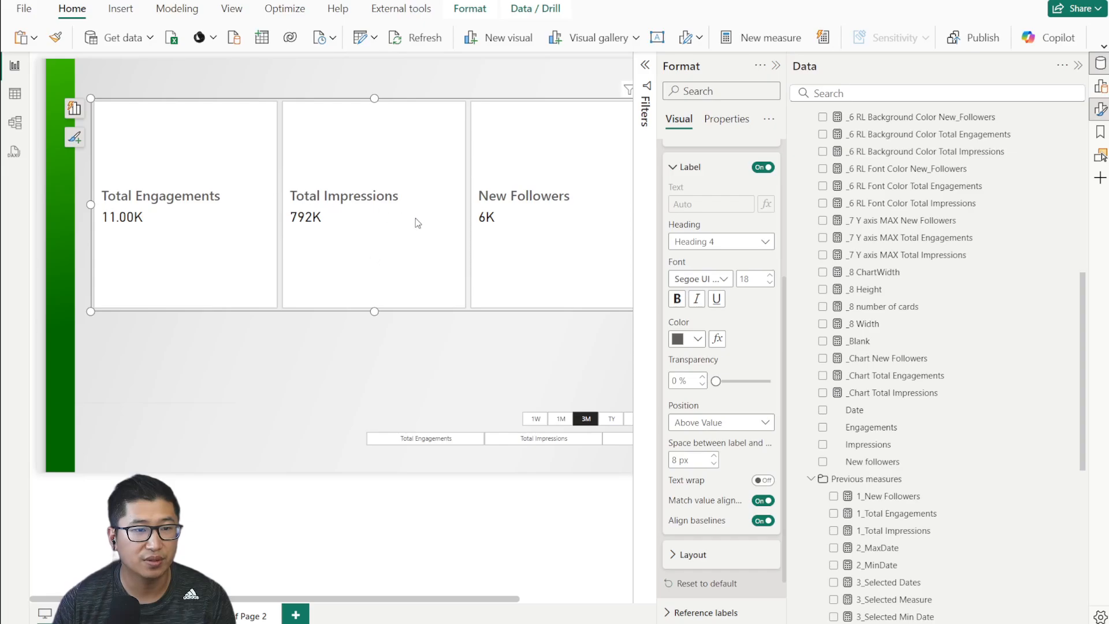
# Step: Make the callout values bold with font size 25
pyautogui.scroll(5, 693, 277)
pyautogui.click(688, 277)
pyautogui.click(754, 314)
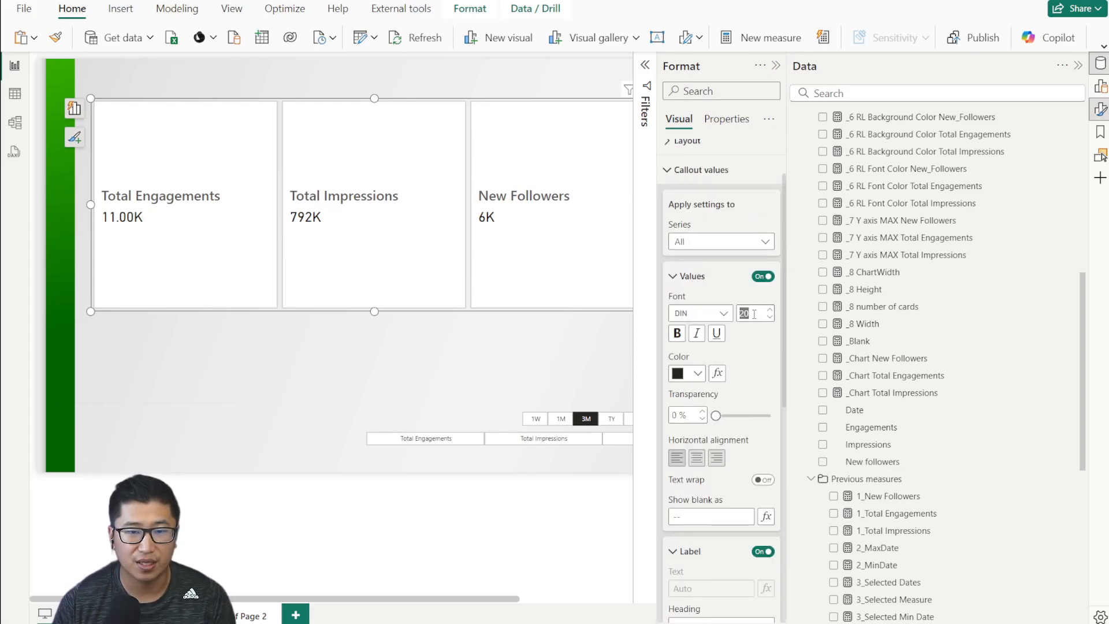
pyautogui.write('25')
pyautogui.click(676, 334)
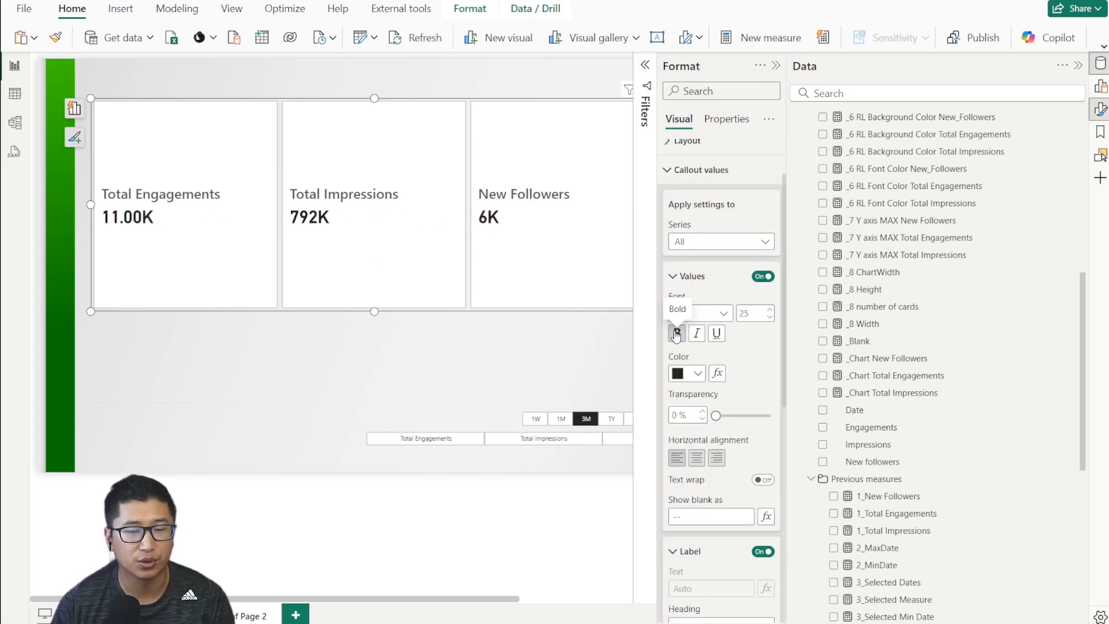
pyautogui.click(688, 277)
# Step: Try placing the callout labels below the values, and return their position to Above Value
pyautogui.scroll(-1, 710, 346)
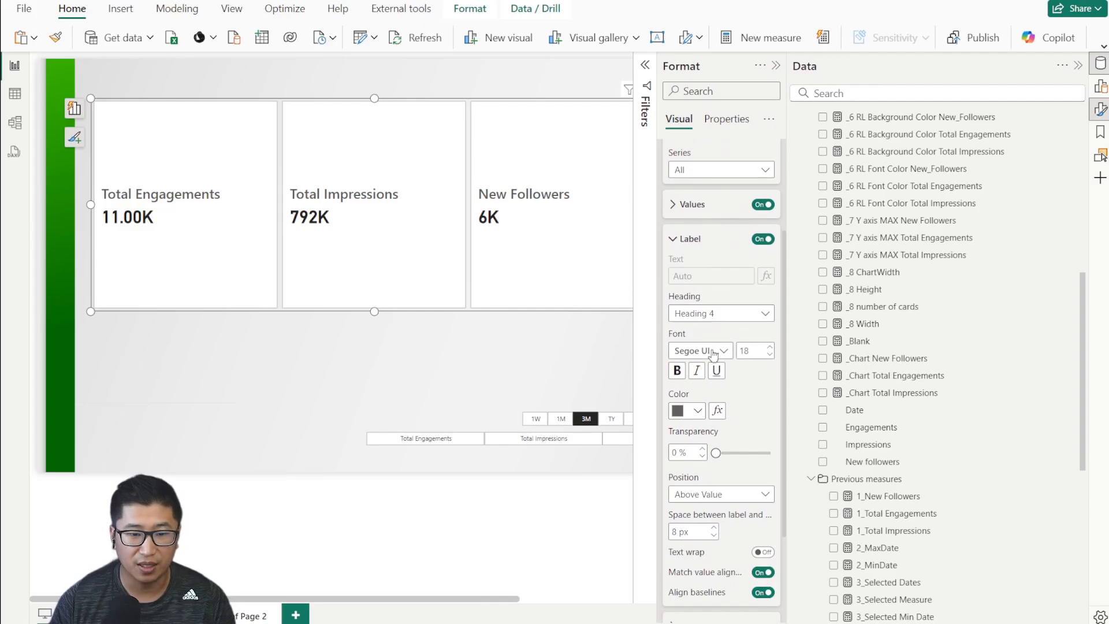
pyautogui.click(727, 495)
pyautogui.click(729, 525)
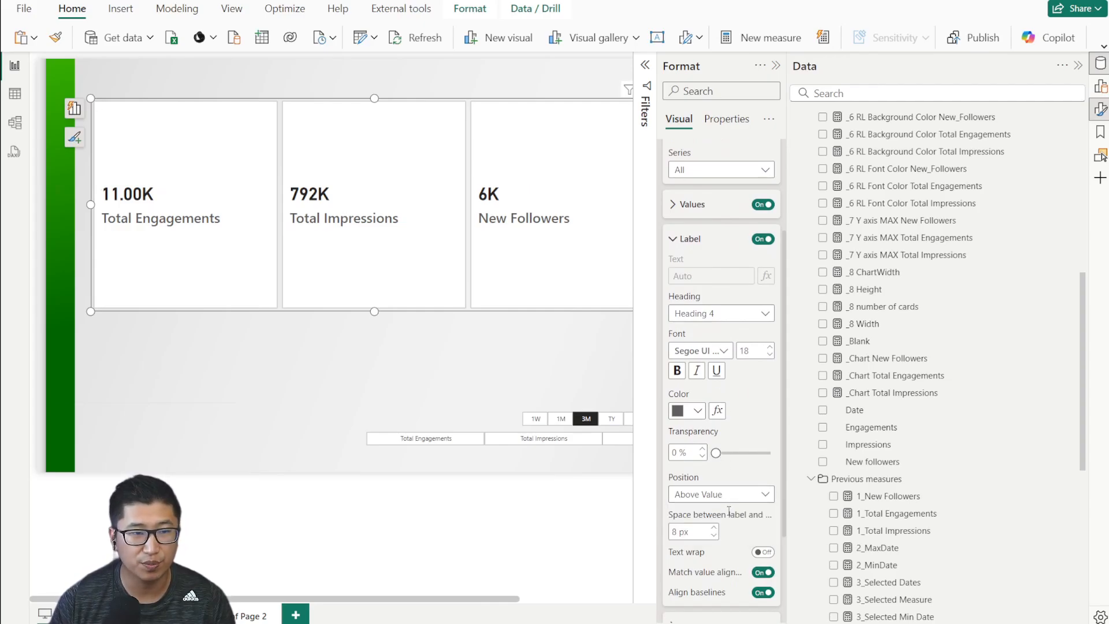
pyautogui.click(727, 494)
pyautogui.click(726, 511)
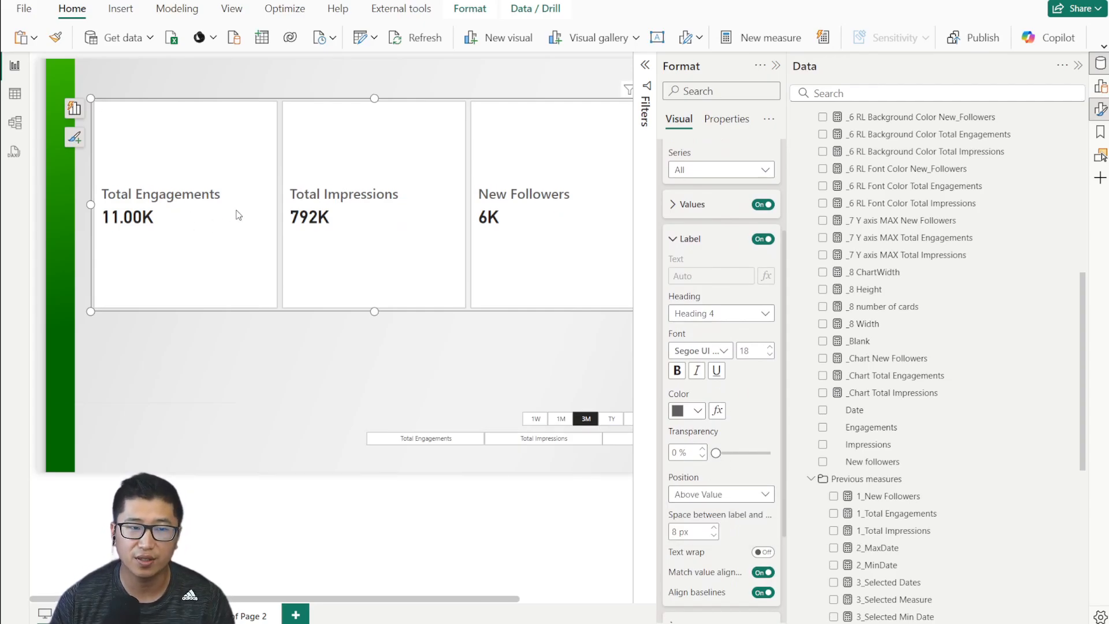
# Step: Compare the plain cards with the finished charted cards on the other page, and set the callout labels' color to black
pyautogui.click(142, 616)
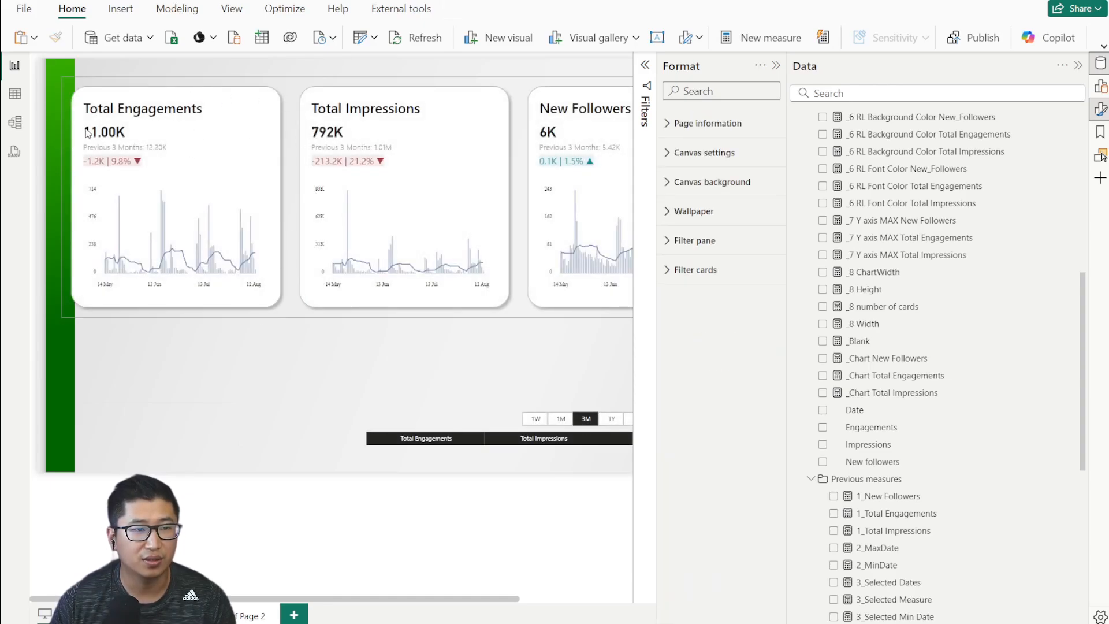
pyautogui.click(242, 616)
pyautogui.click(762, 382)
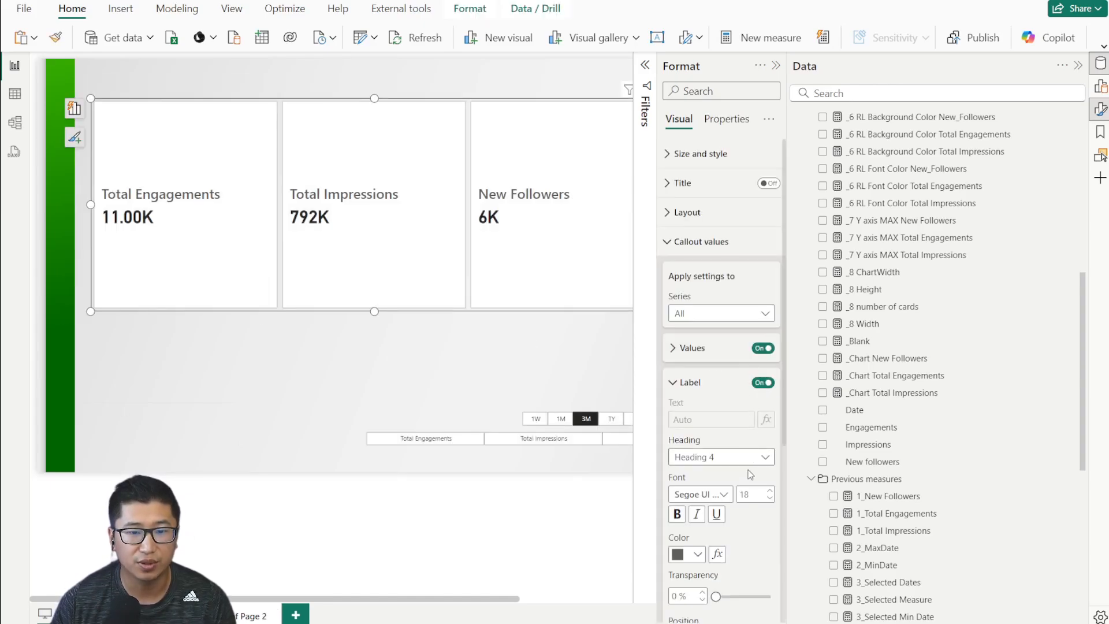
pyautogui.scroll(-3, 722, 410)
pyautogui.click(700, 411)
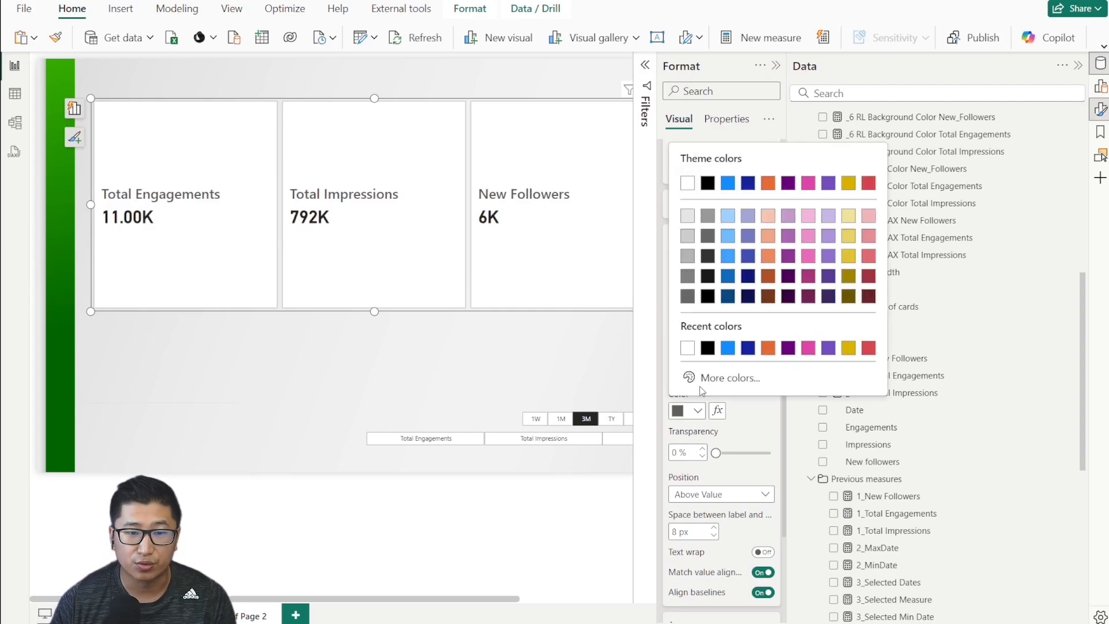
pyautogui.click(709, 351)
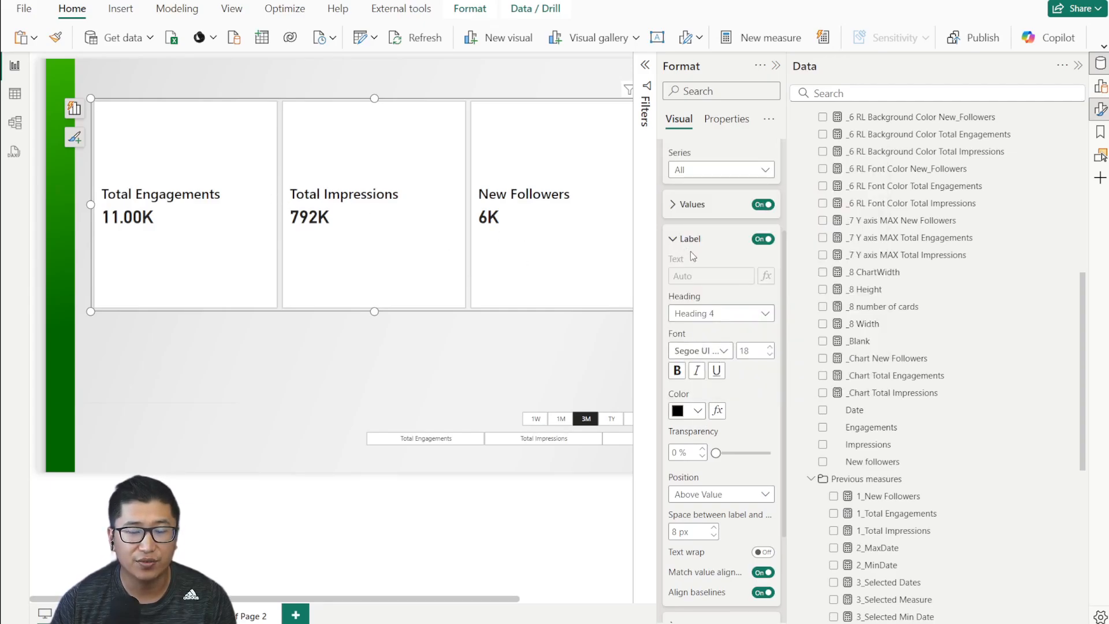
pyautogui.scroll(3, 693, 256)
pyautogui.click(699, 378)
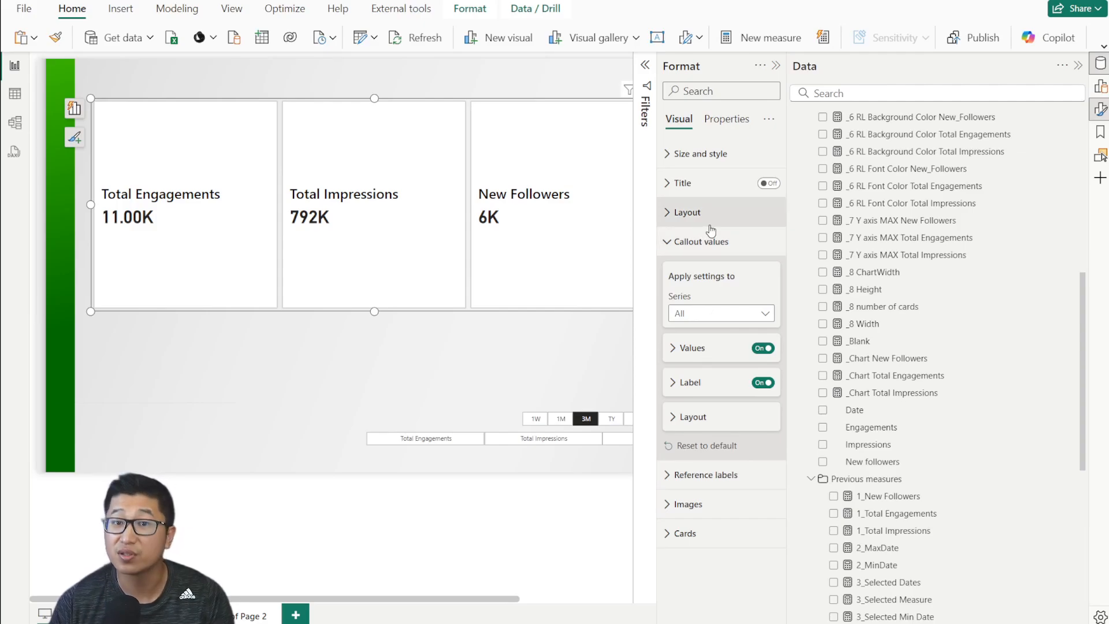
# Step: Reduce the font size of the callout values to 22 for all series
pyautogui.click(693, 349)
pyautogui.scroll(-3, 693, 349)
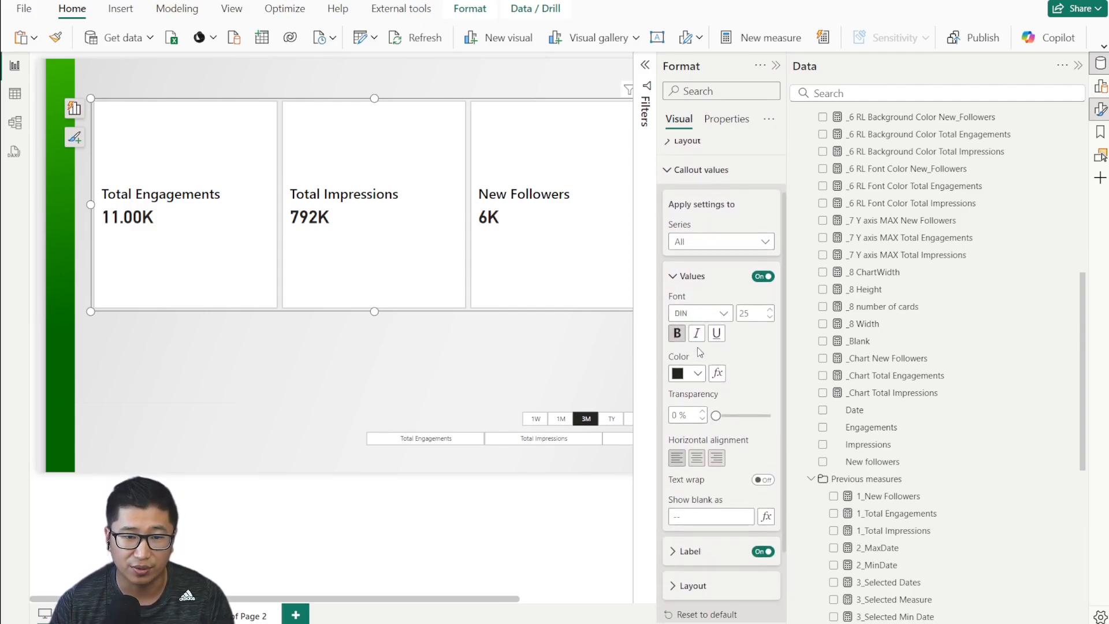
pyautogui.click(770, 224)
pyautogui.click(771, 224)
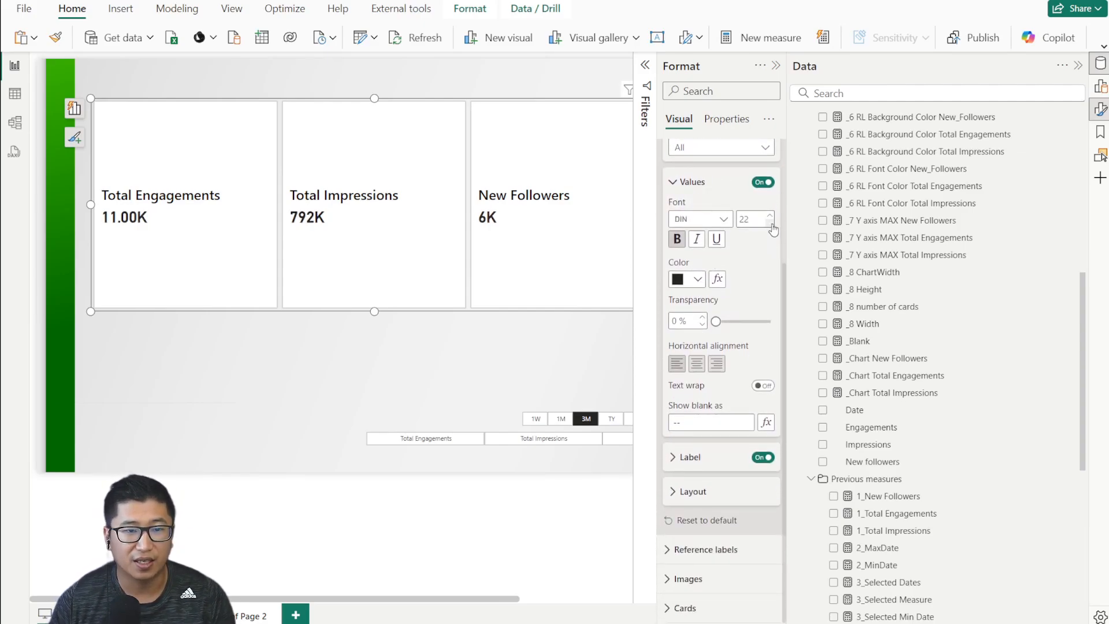
pyautogui.click(771, 223)
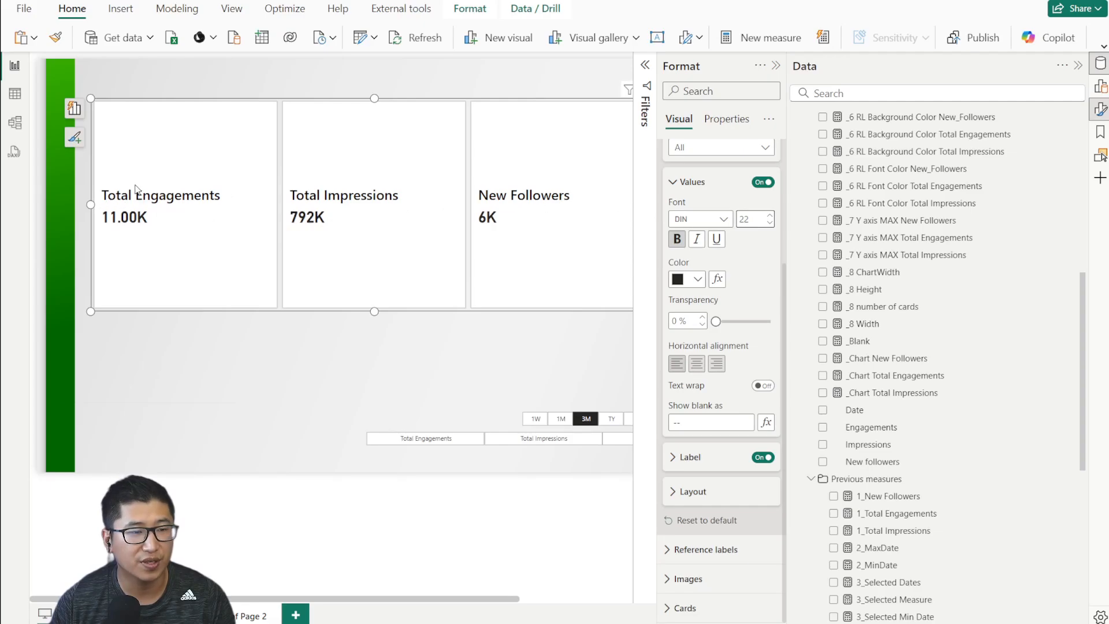
pyautogui.scroll(3, 670, 222)
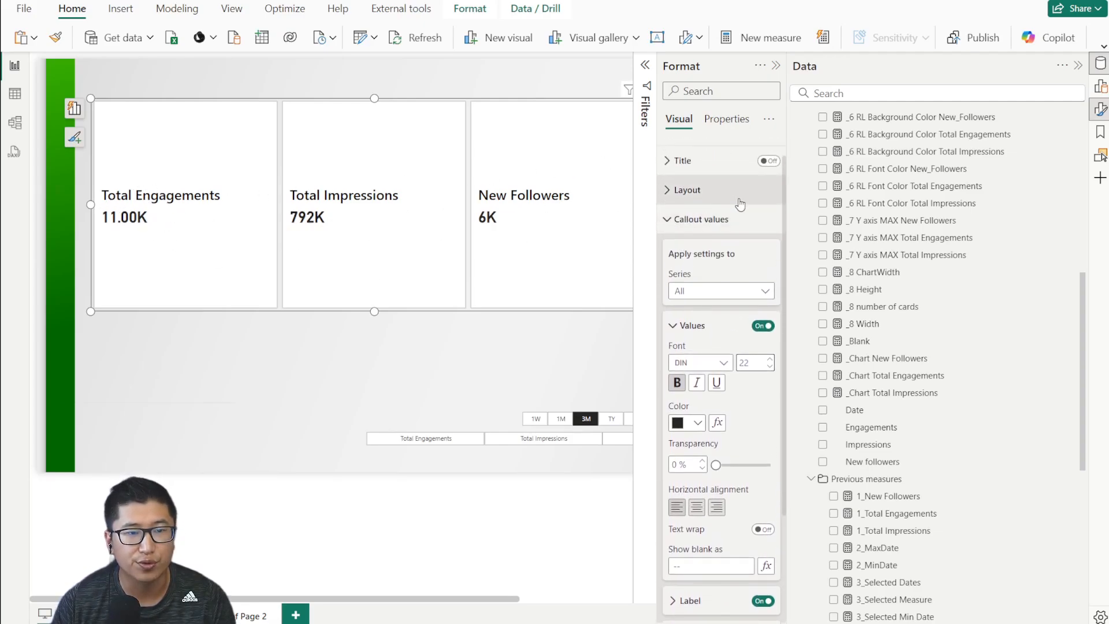
pyautogui.click(673, 219)
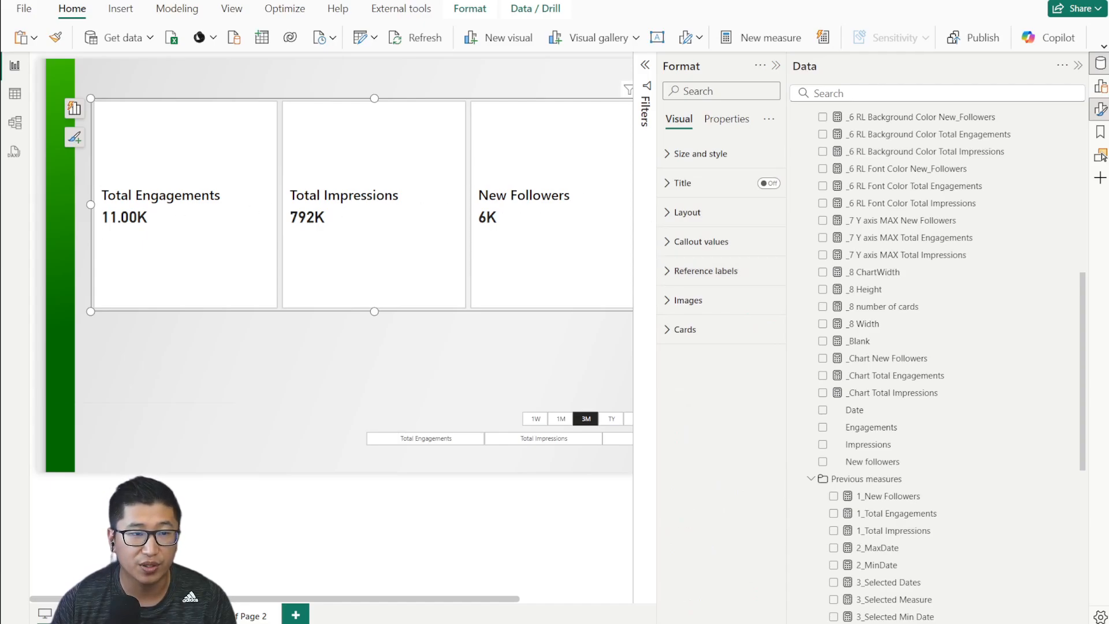
# Step: Check the finished charted cards, and add the _5 Past Period subtitle Total Engagements measure as a reference label for the Total Engagements series
pyautogui.click(222, 332)
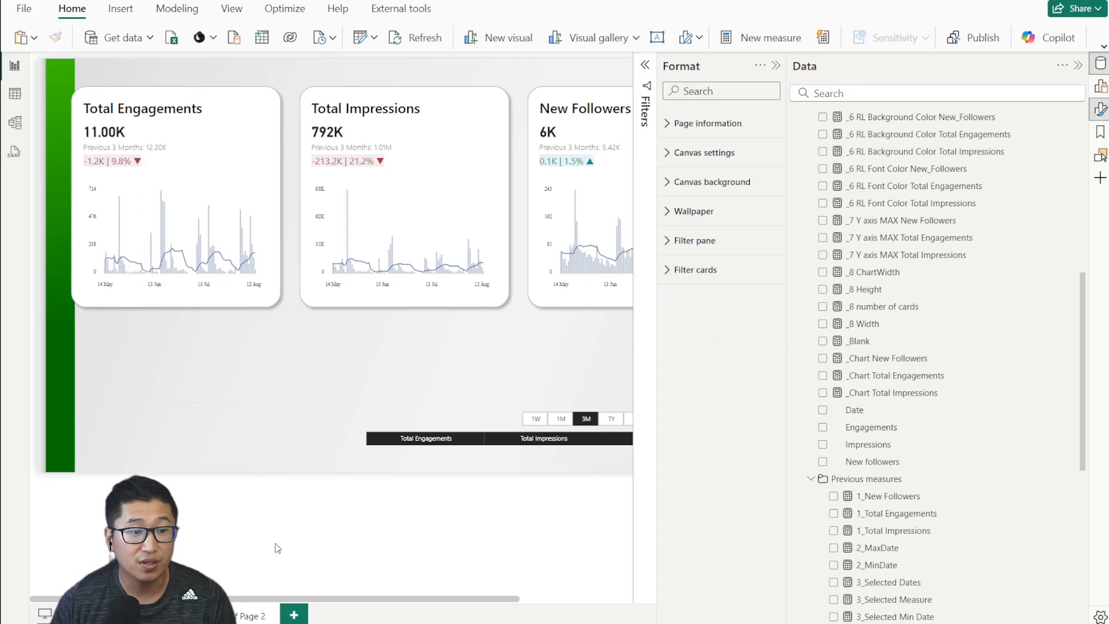
pyautogui.click(552, 263)
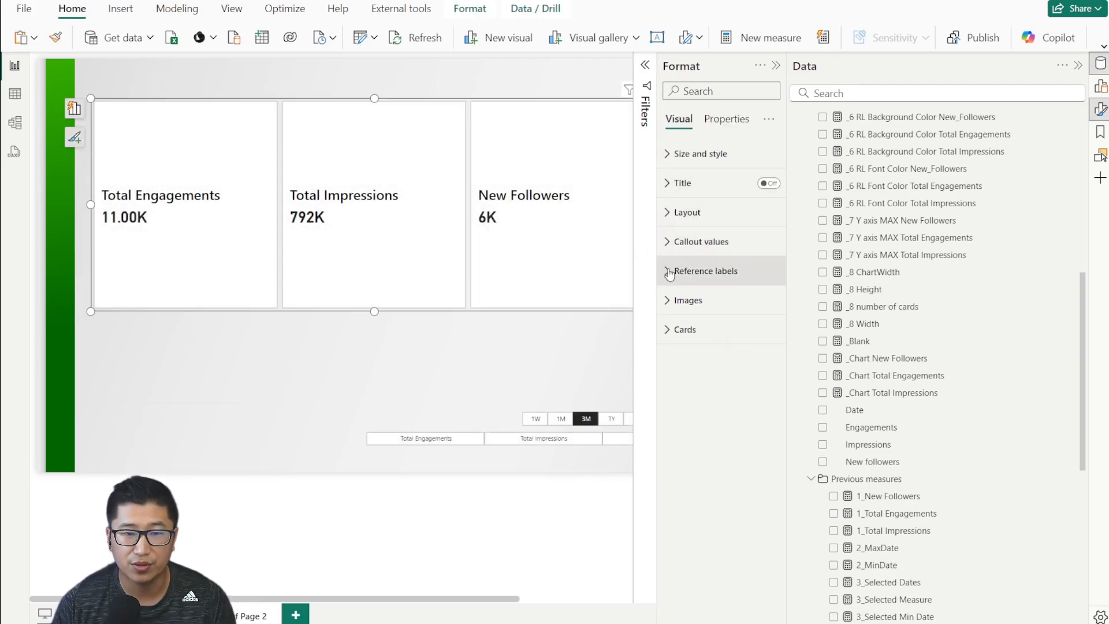
pyautogui.click(699, 271)
pyautogui.scroll(-3, 724, 324)
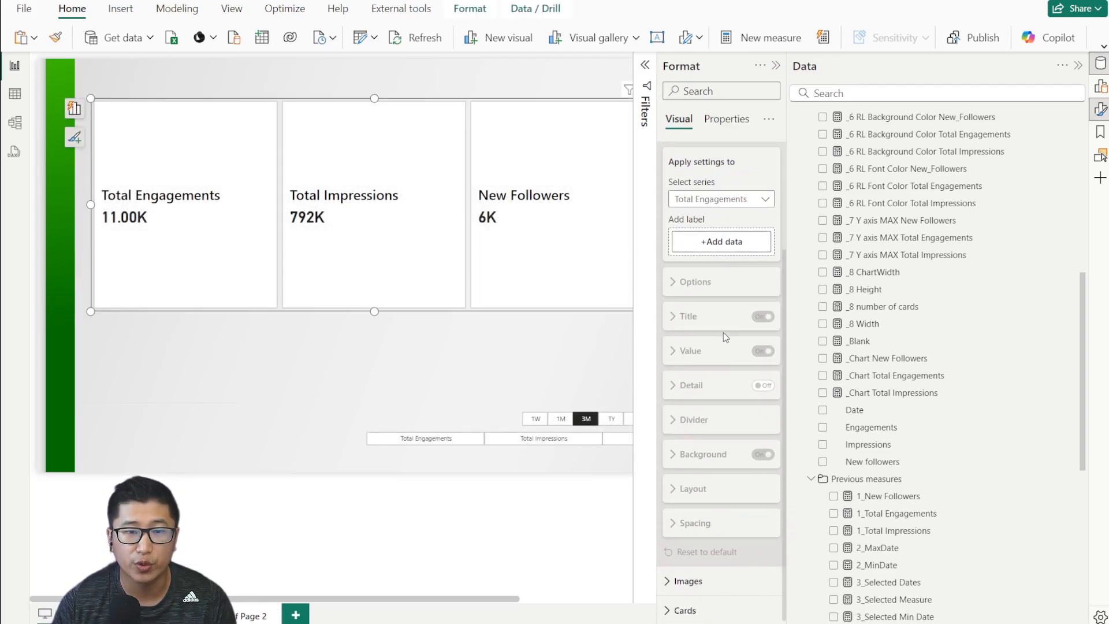
pyautogui.click(717, 207)
pyautogui.click(721, 203)
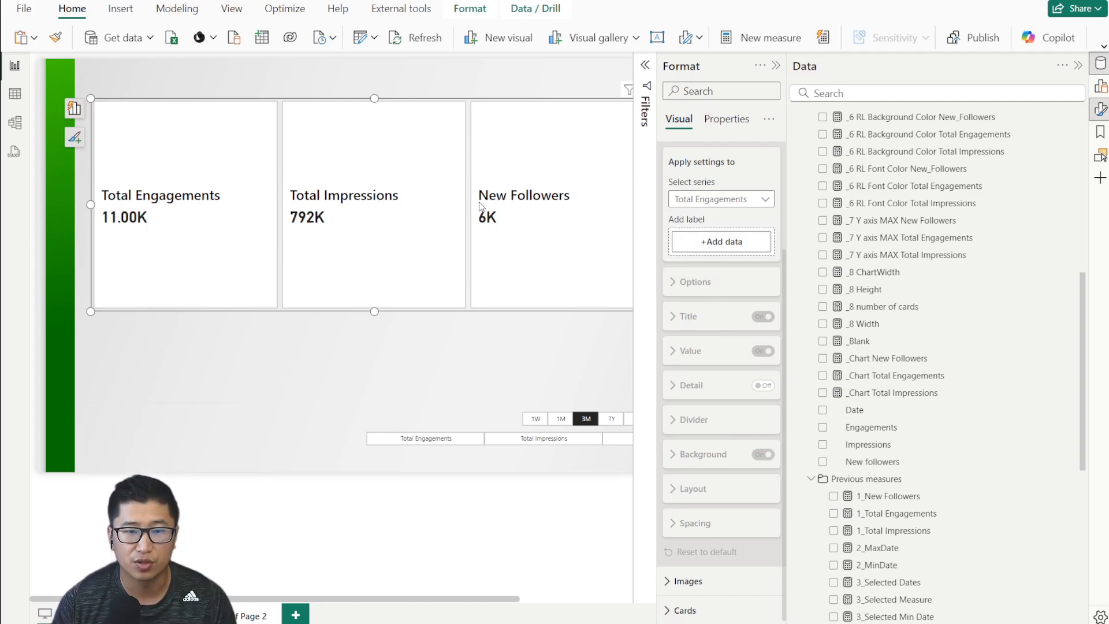
pyautogui.scroll(3, 945, 336)
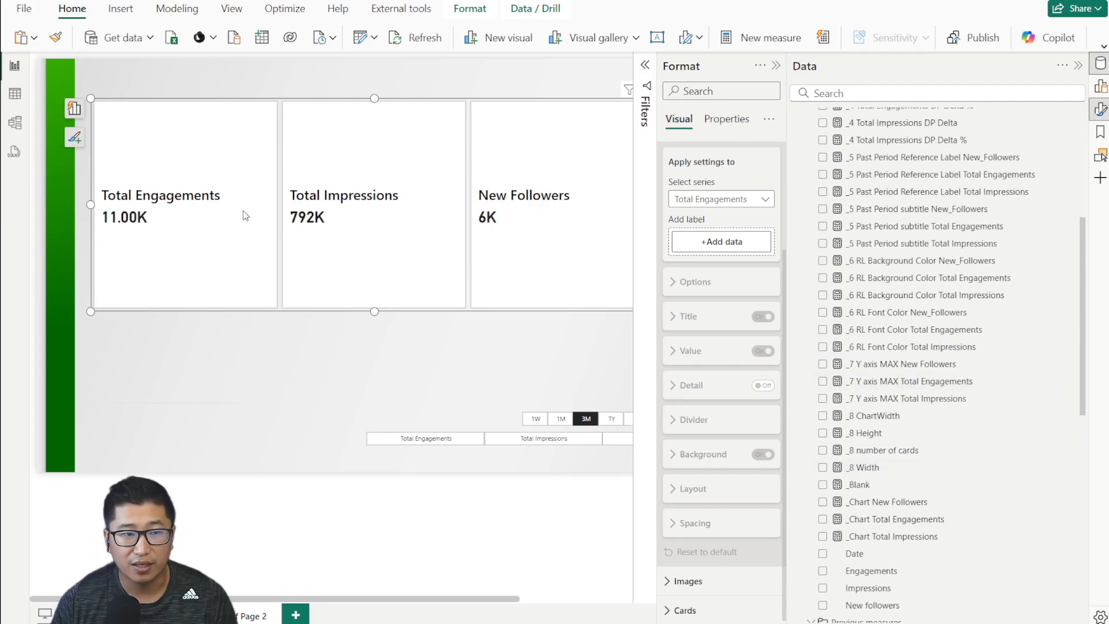
pyautogui.scroll(1, 885, 306)
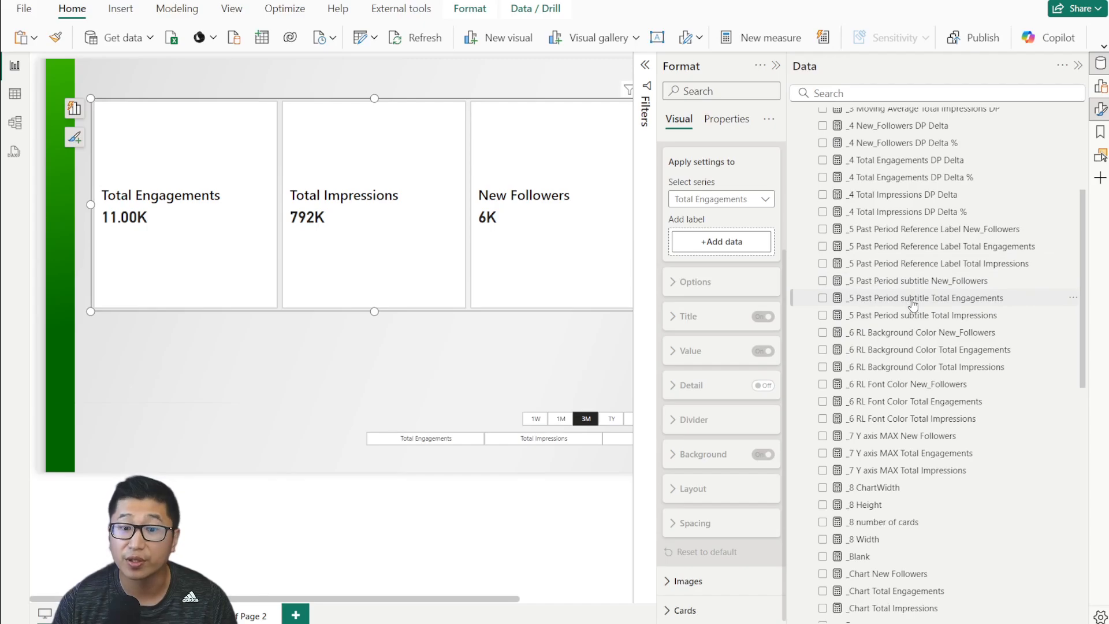
pyautogui.moveTo(913, 301); pyautogui.dragTo(716, 246)
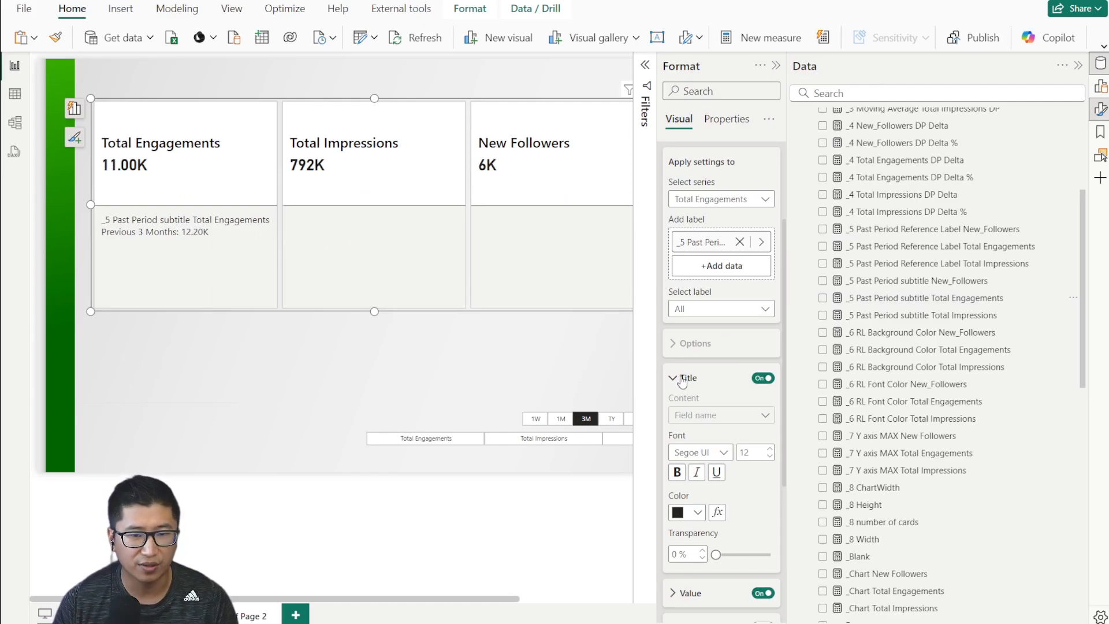
# Step: Turn off the title of the Total Engagements reference label
pyautogui.scroll(-2, 713, 348)
pyautogui.click(758, 308)
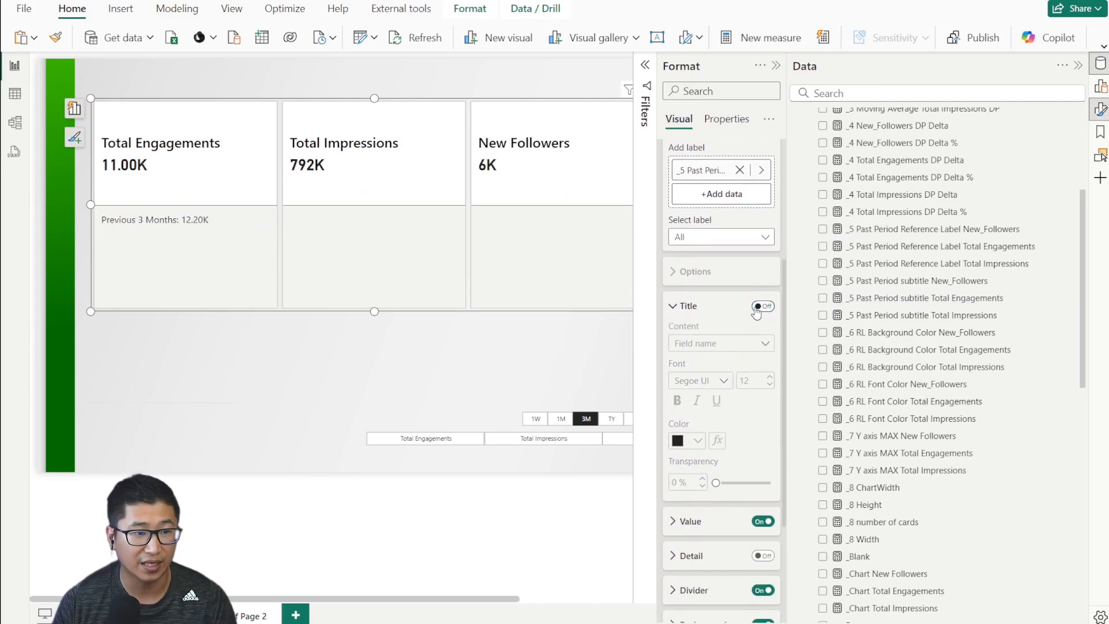
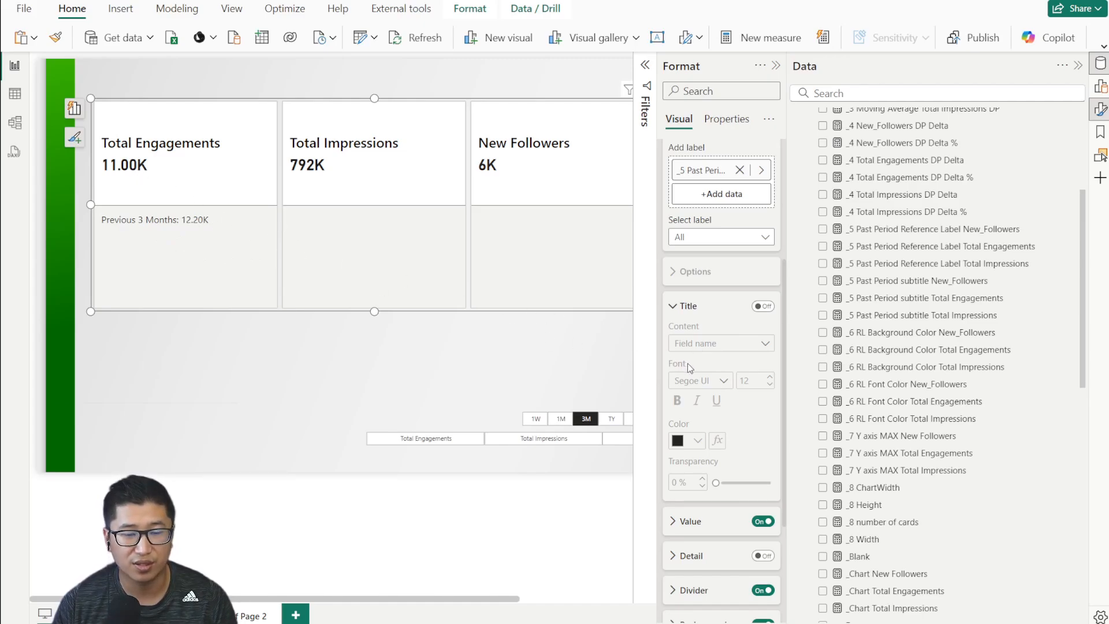
pyautogui.scroll(-4, 687, 362)
pyautogui.scroll(2, 694, 352)
pyautogui.click(674, 235)
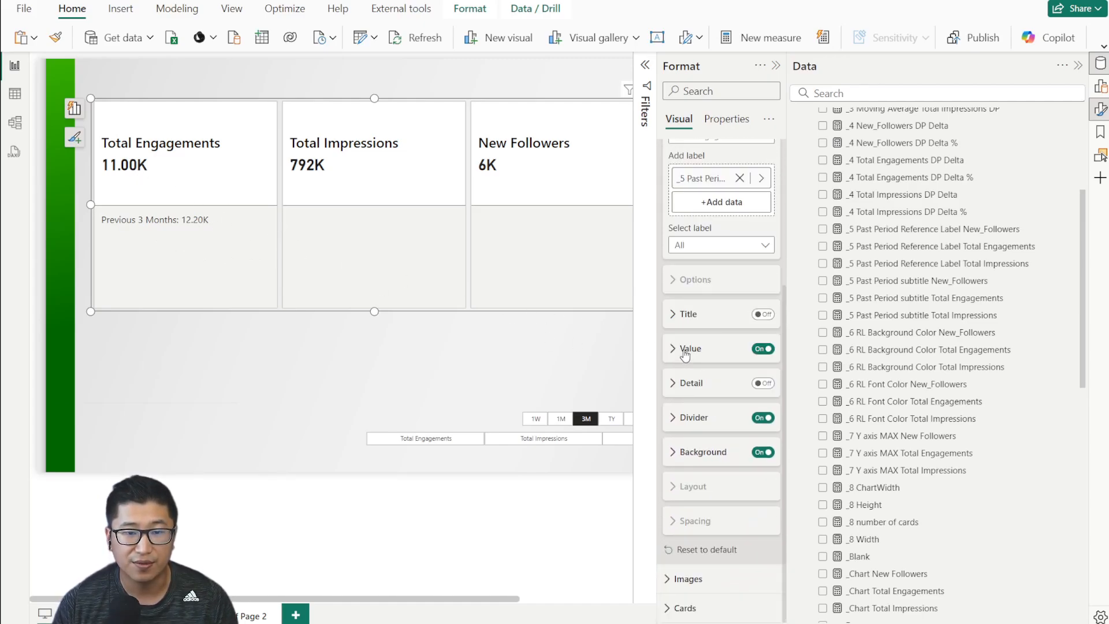
# Step: Format the Total Engagements reference label value in dark gray with the Segoe UI Light font
pyautogui.click(681, 349)
pyautogui.scroll(-1, 690, 362)
pyautogui.click(698, 375)
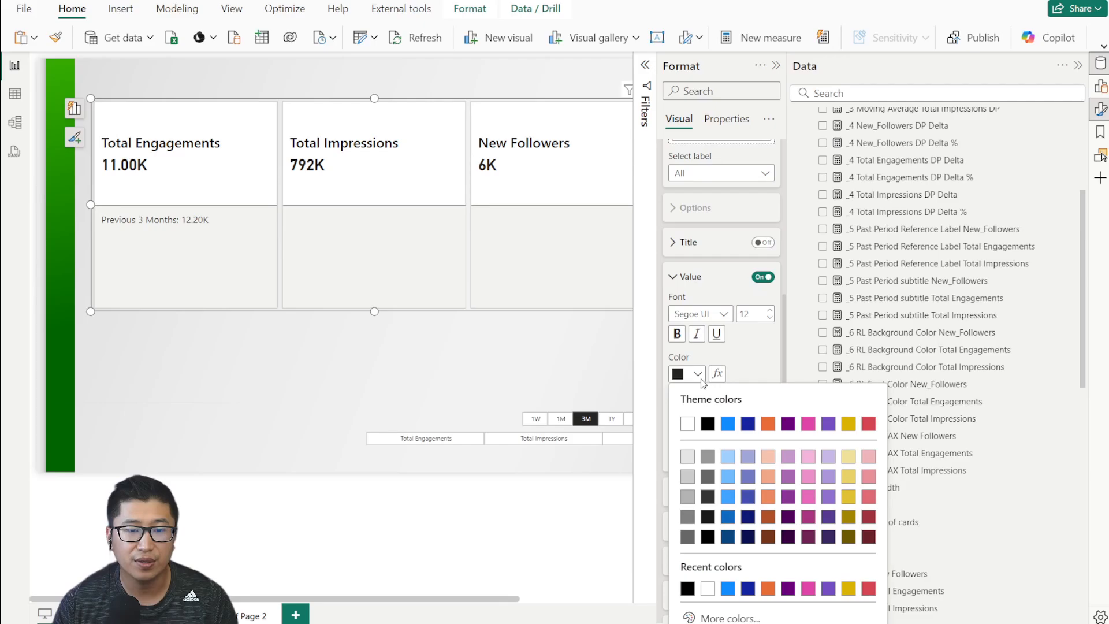
pyautogui.click(687, 537)
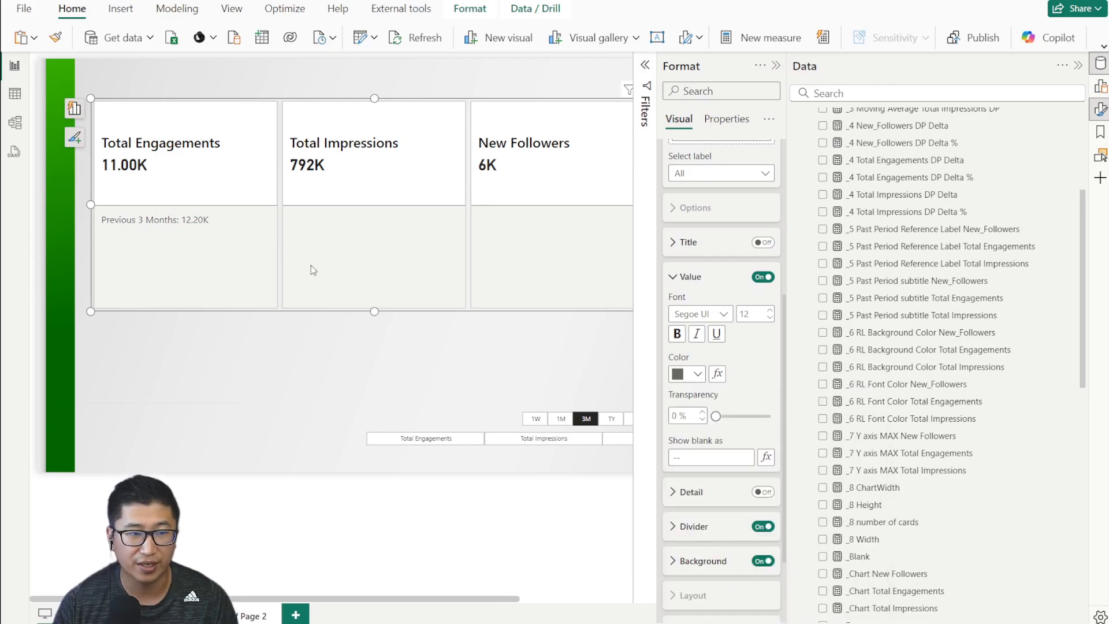
pyautogui.click(725, 315)
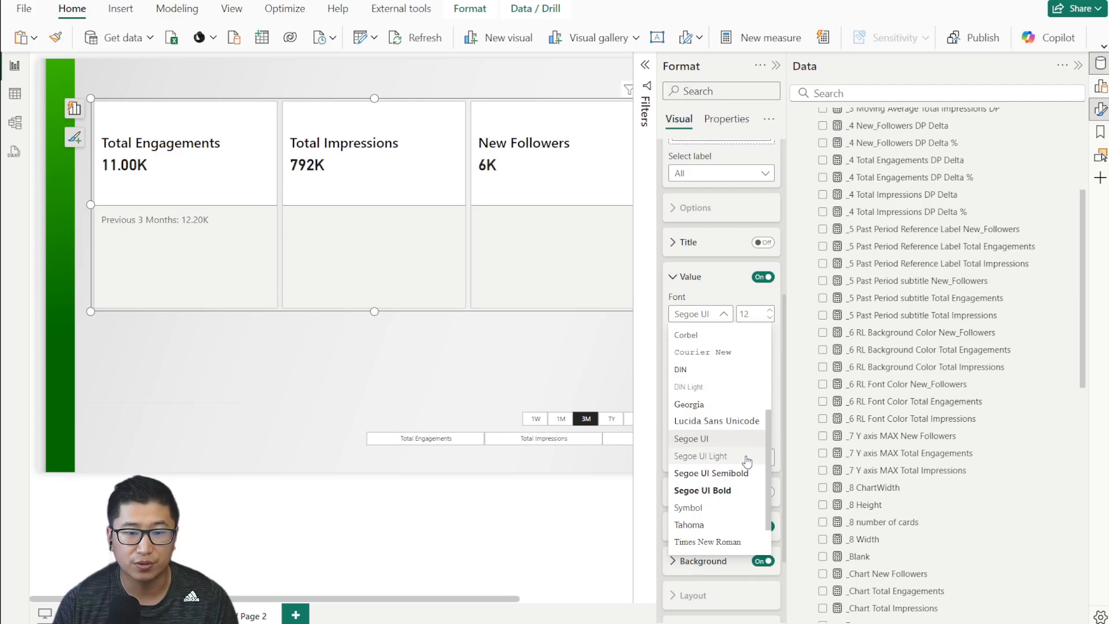
pyautogui.click(709, 456)
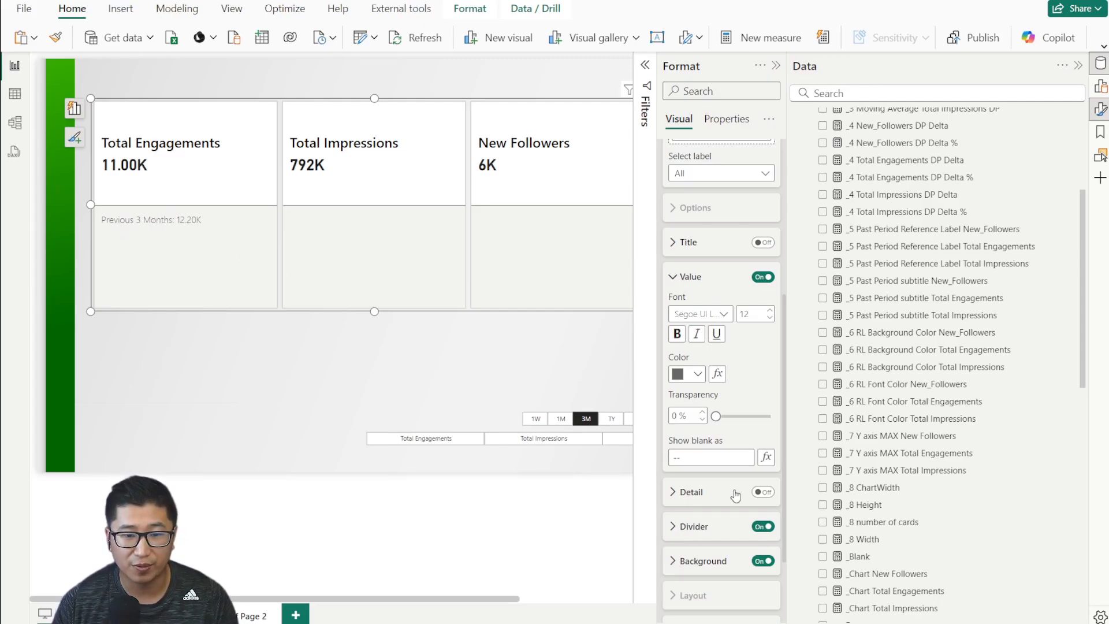
# Step: Turn off the reference label background for all series
pyautogui.scroll(-2, 739, 260)
pyautogui.scroll(3, 744, 255)
pyautogui.scroll(4, 743, 255)
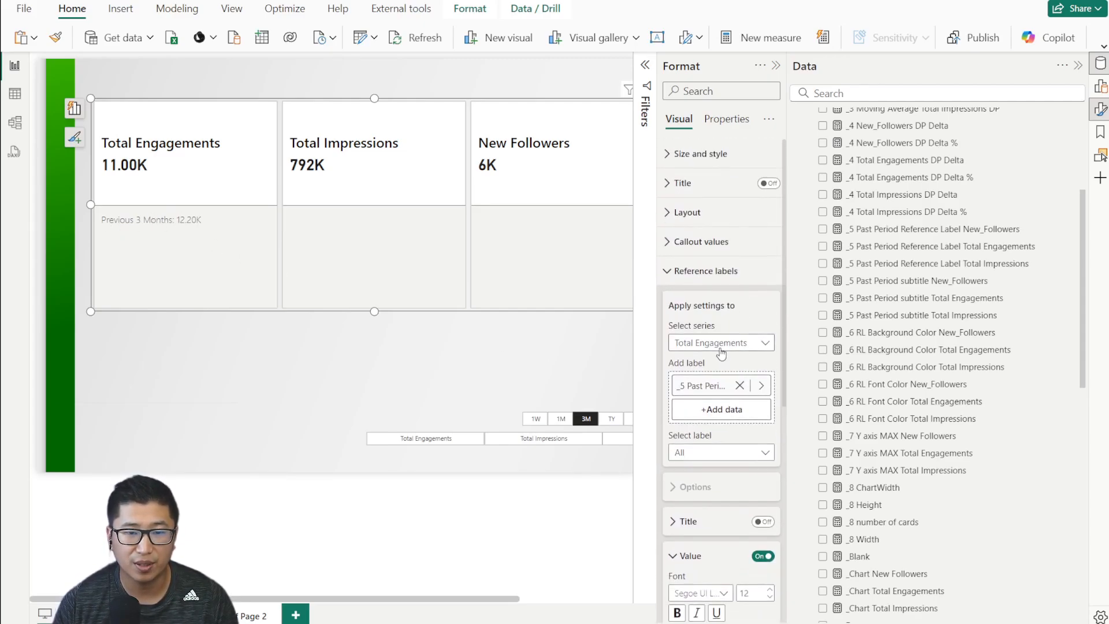
pyautogui.click(722, 346)
pyautogui.click(720, 360)
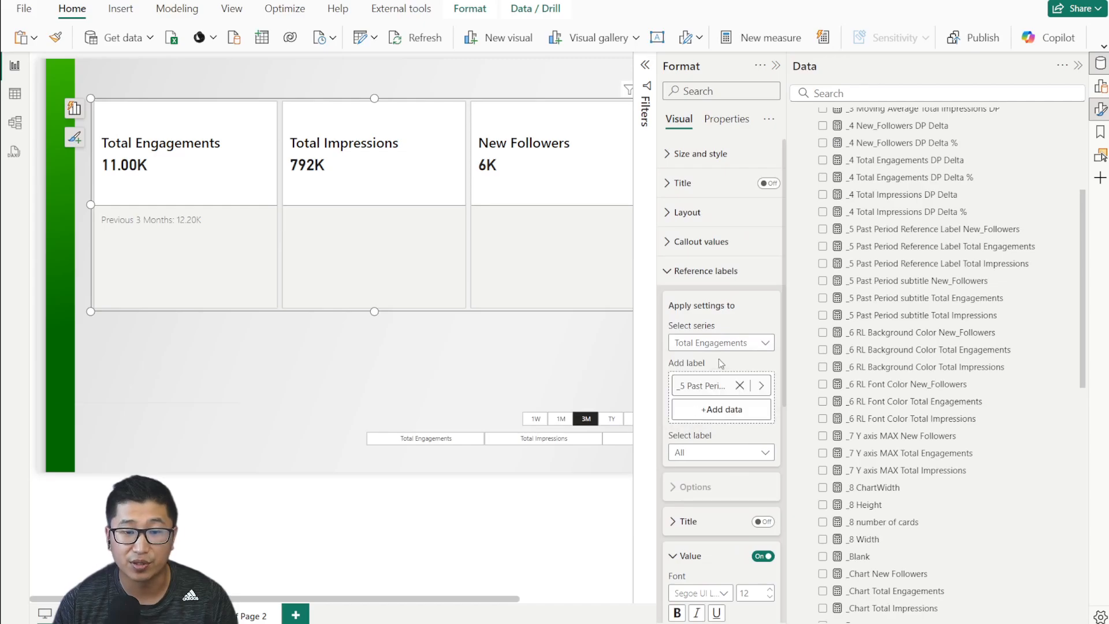
pyautogui.scroll(-3, 728, 404)
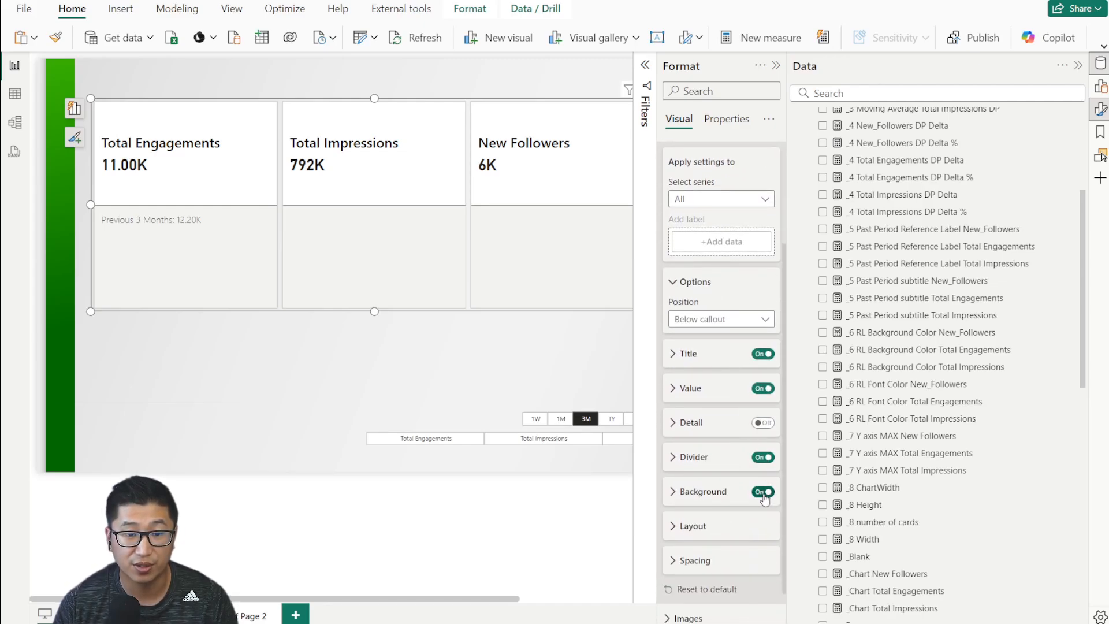
pyautogui.click(763, 492)
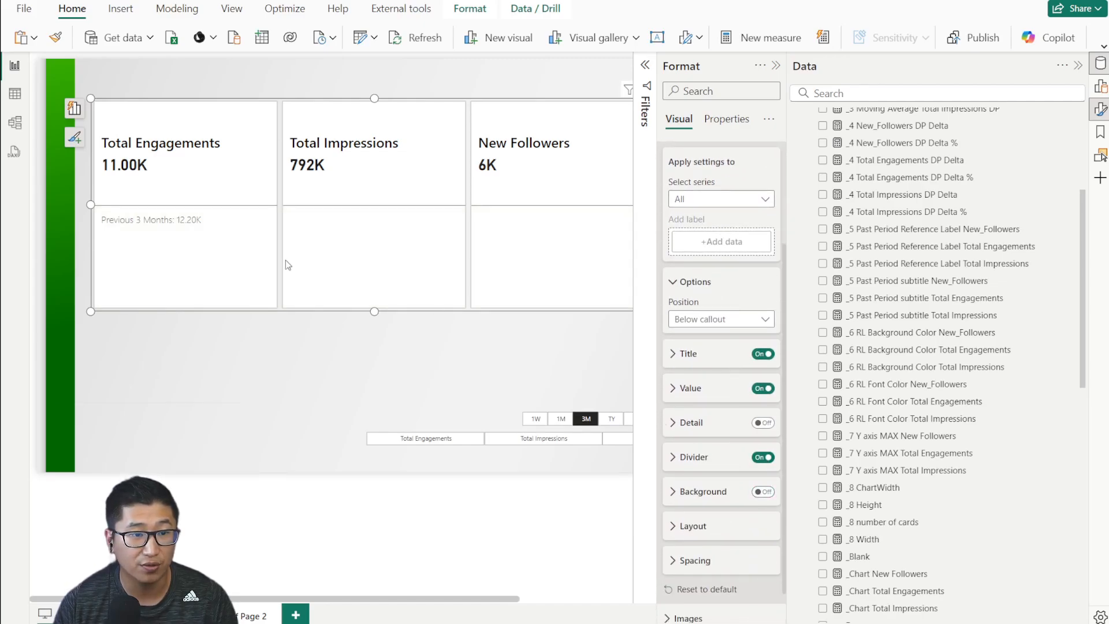
# Step: Hide the reference label divider line for all series by setting its transparency to 100%
pyautogui.click(716, 460)
pyautogui.scroll(-3, 711, 405)
pyautogui.moveTo(716, 322); pyautogui.dragTo(818, 332)
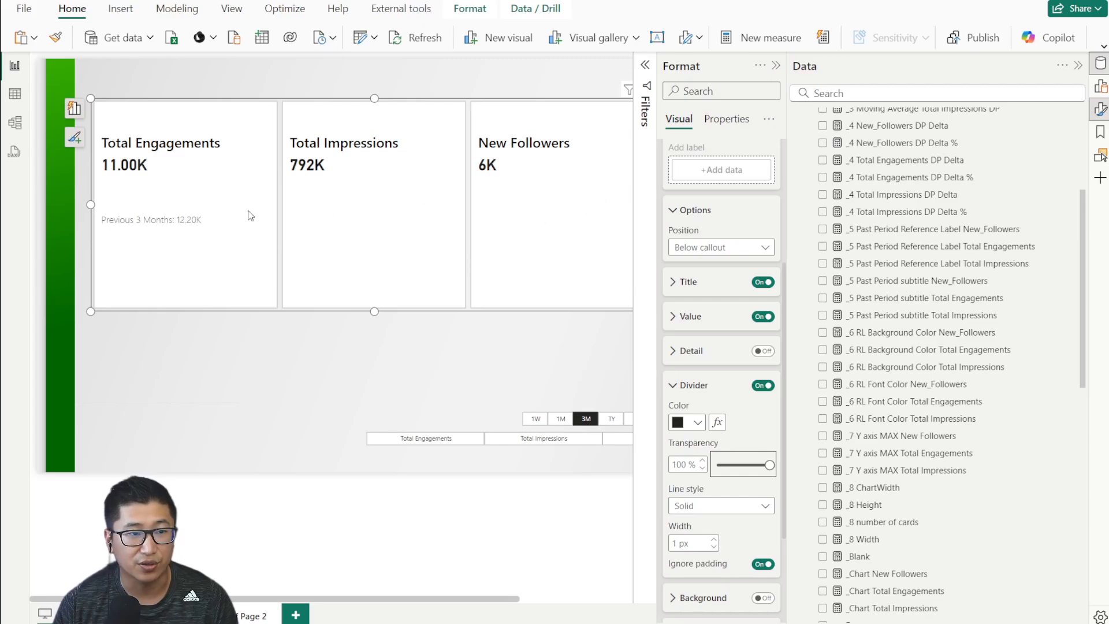
pyautogui.click(683, 387)
# Step: Turn on the detail of the reference label for the Total Engagements series
pyautogui.scroll(3, 721, 260)
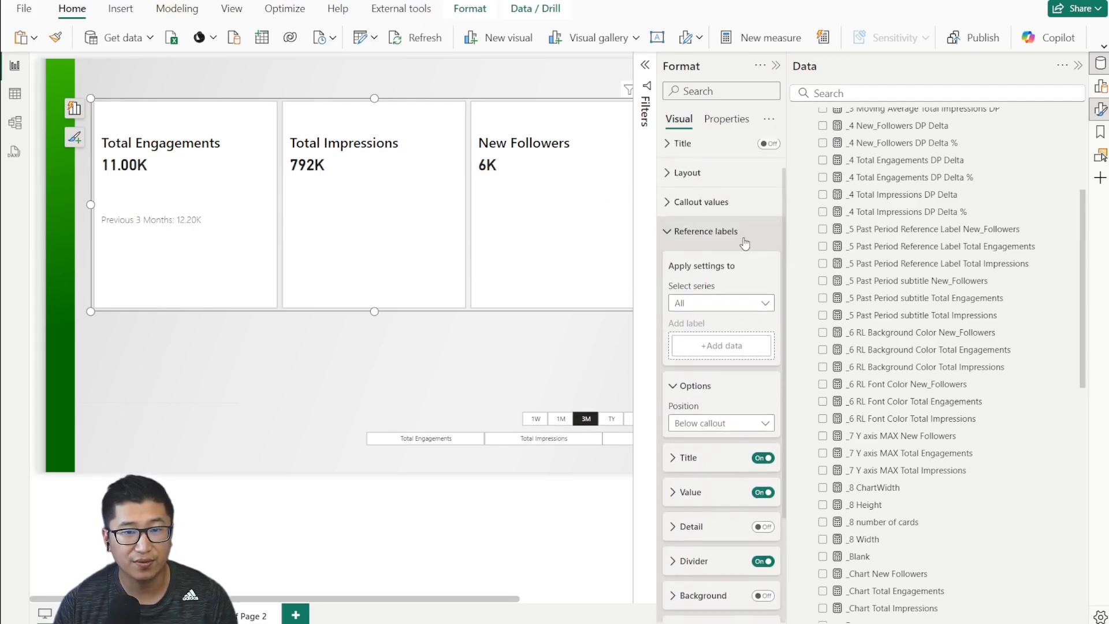
pyautogui.click(721, 302)
pyautogui.click(720, 338)
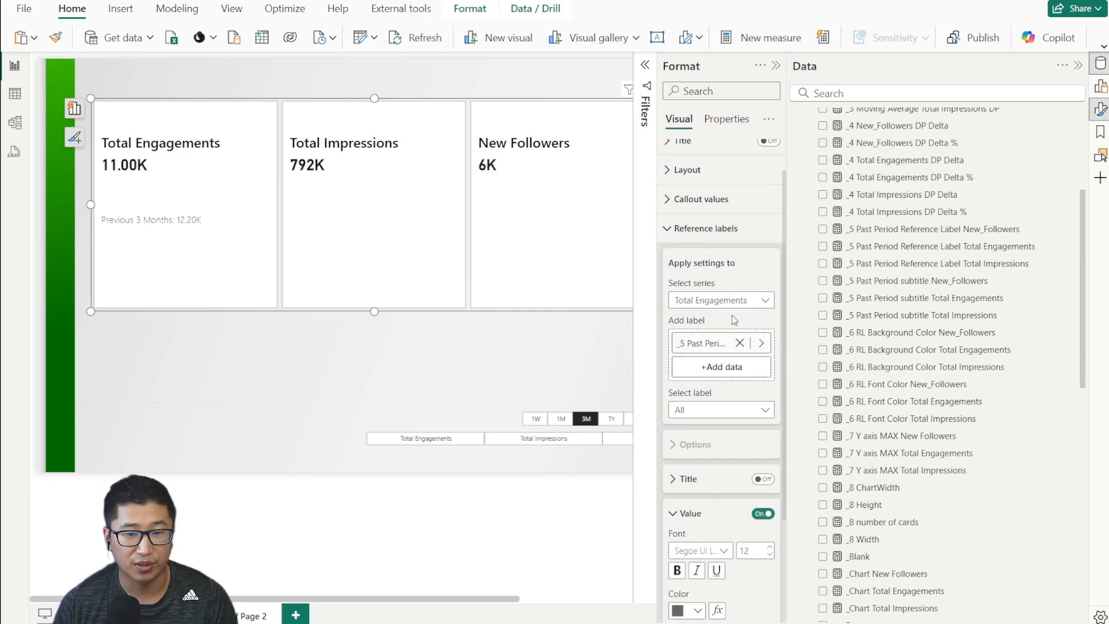
pyautogui.scroll(-4, 723, 289)
pyautogui.click(682, 228)
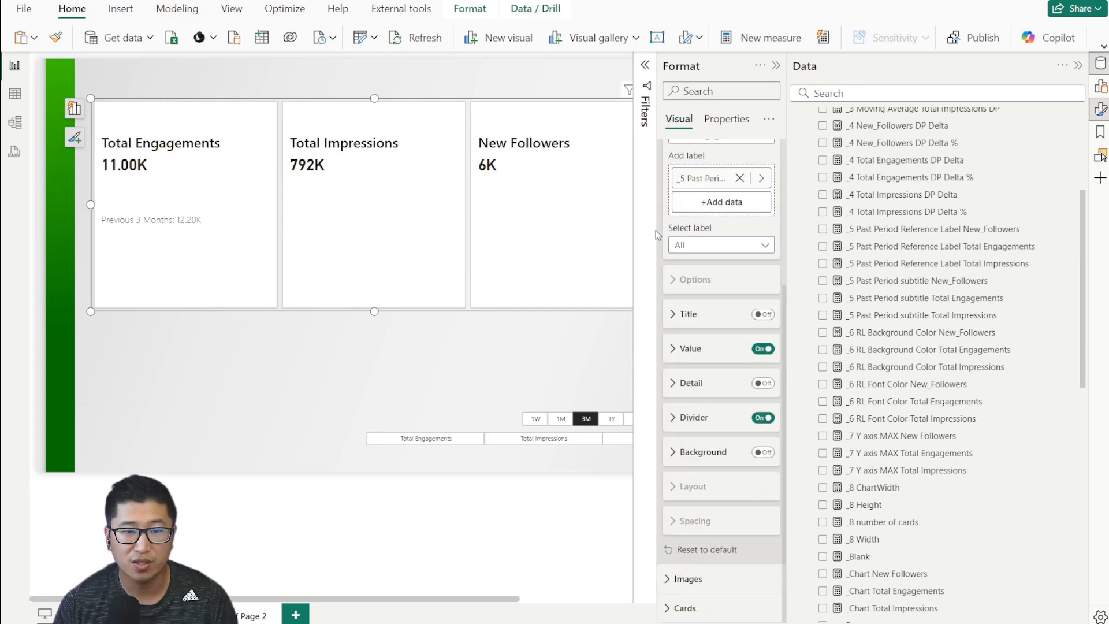
pyautogui.click(763, 383)
pyautogui.click(688, 383)
pyautogui.scroll(-1, 722, 375)
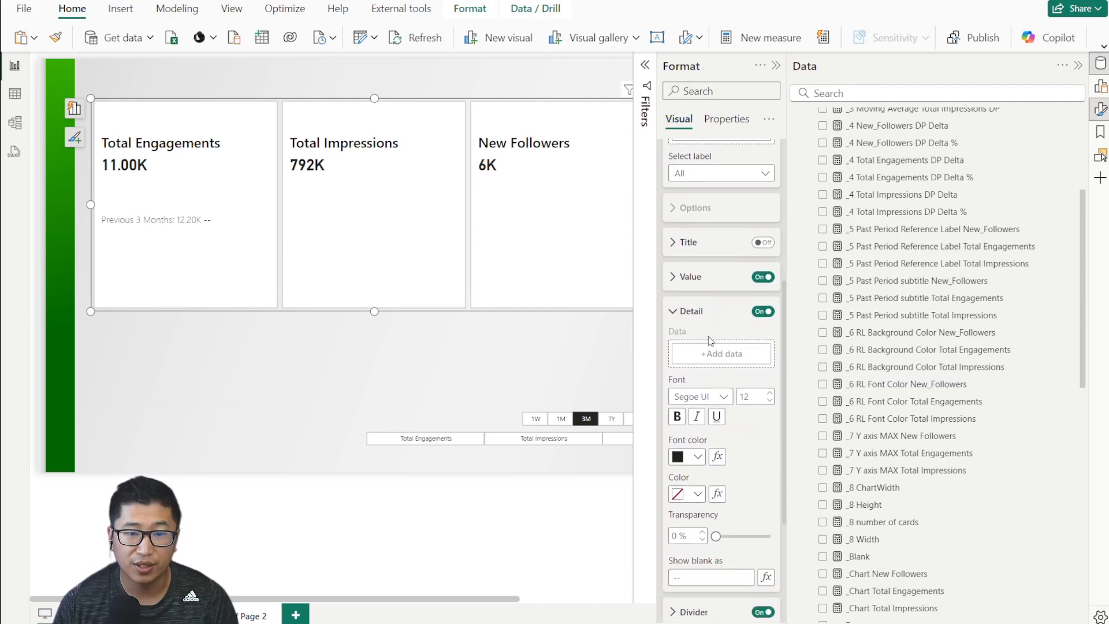
# Step: Target the past period subtitle label and add the _5 Past Period Reference Label Total Engagements measure as its detail data
pyautogui.scroll(1, 713, 300)
pyautogui.scroll(1, 713, 282)
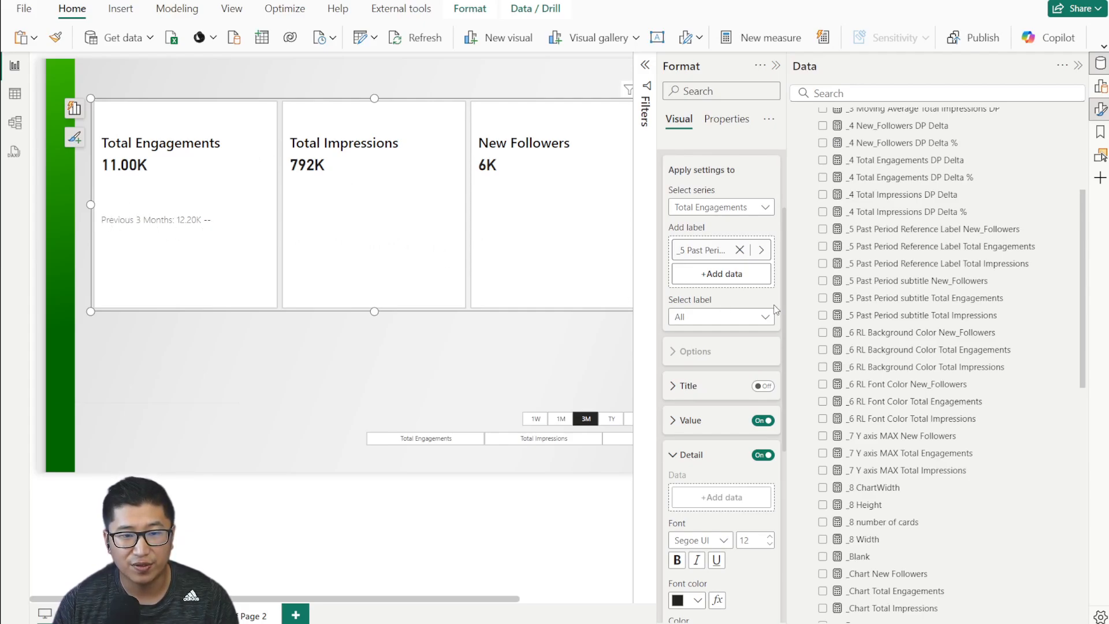
pyautogui.click(727, 318)
pyautogui.click(723, 349)
pyautogui.scroll(-2, 714, 335)
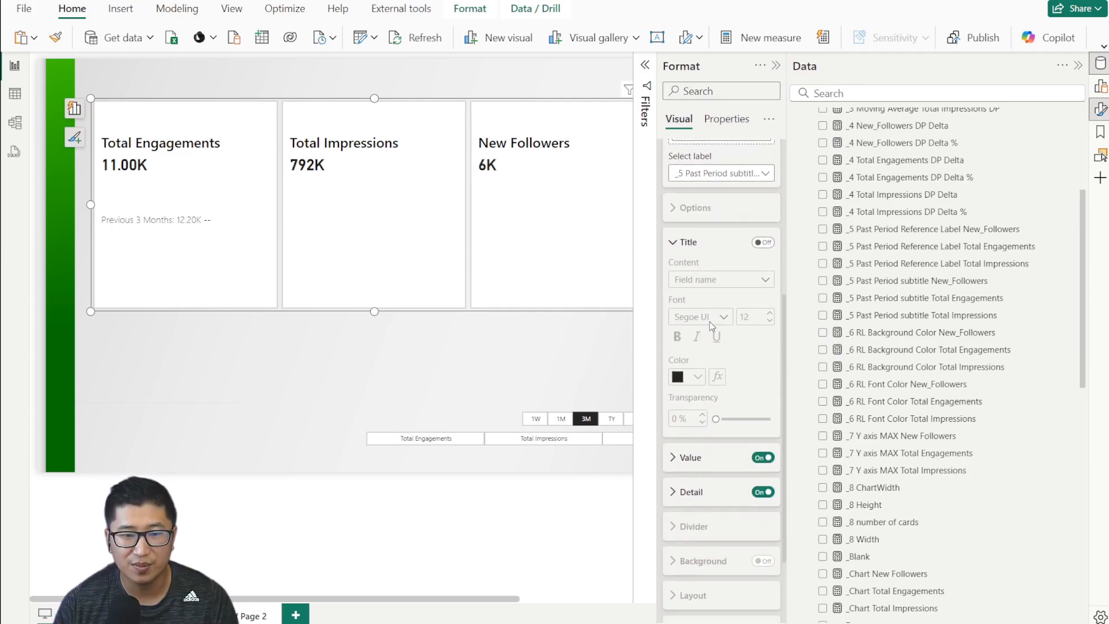
pyautogui.click(674, 243)
pyautogui.click(673, 383)
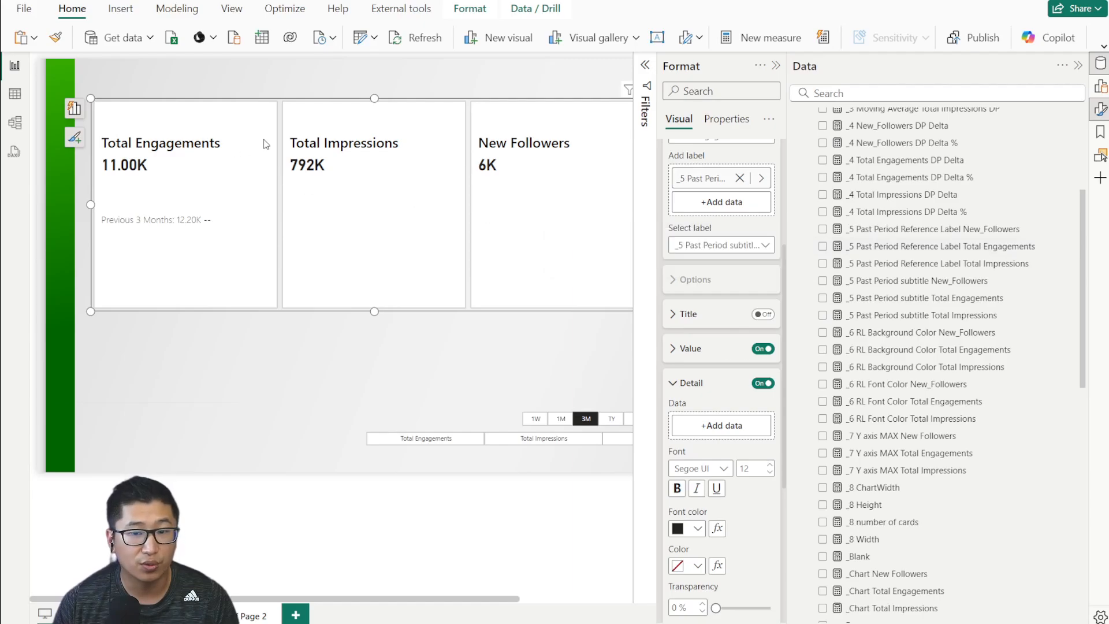
pyautogui.moveTo(916, 250); pyautogui.dragTo(722, 425)
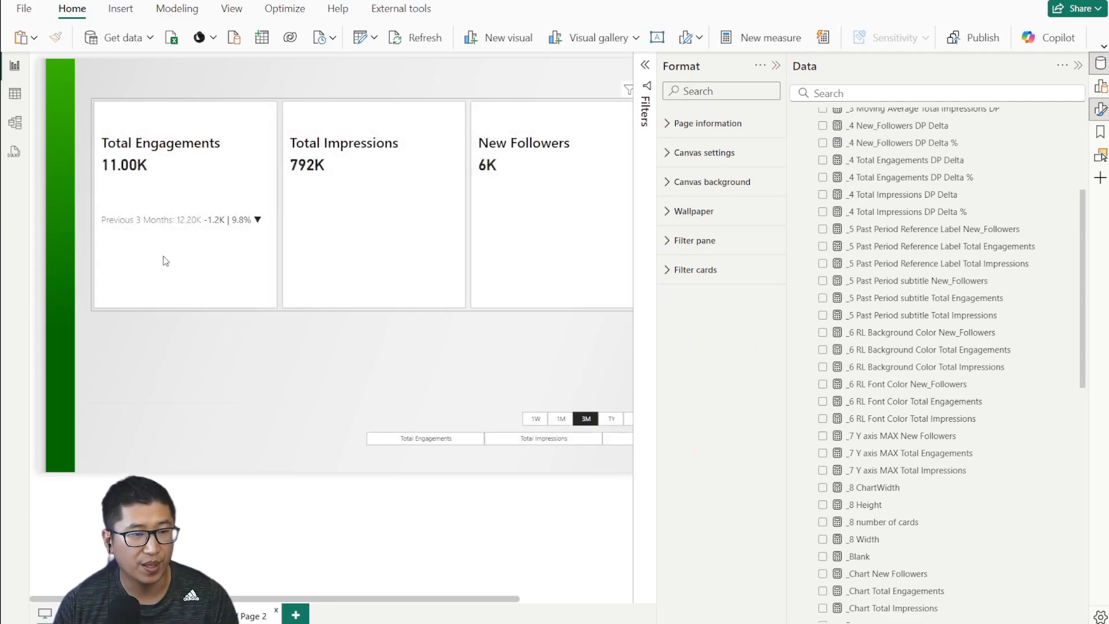
# Step: Open the arrangement options in the reference label layout settings for all series
pyautogui.click(250, 225)
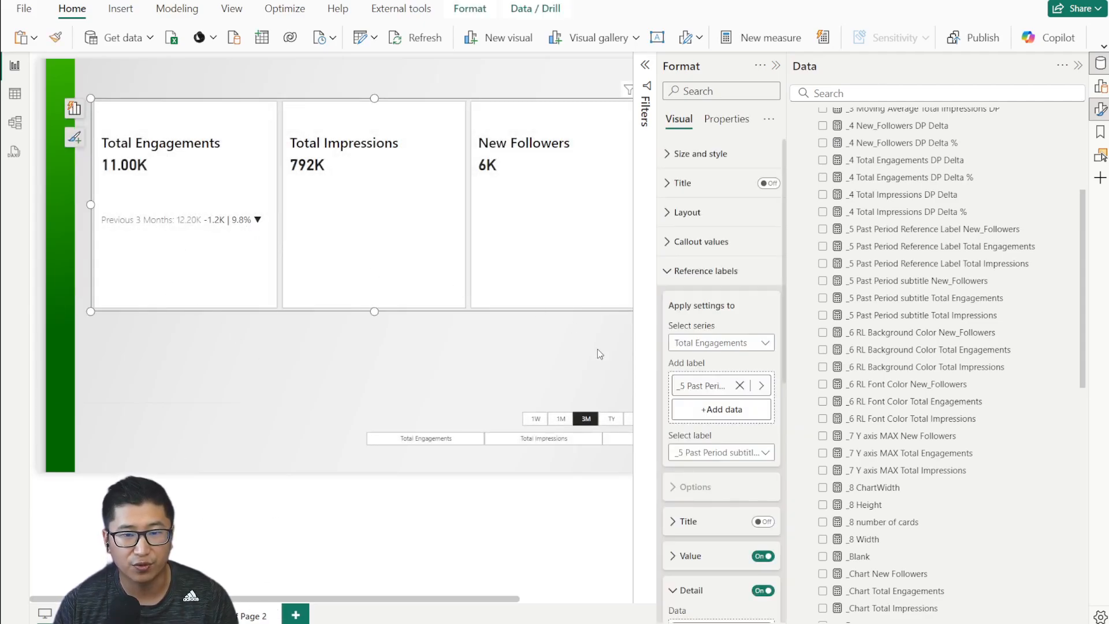
pyautogui.scroll(-3, 746, 347)
pyautogui.scroll(-4, 746, 347)
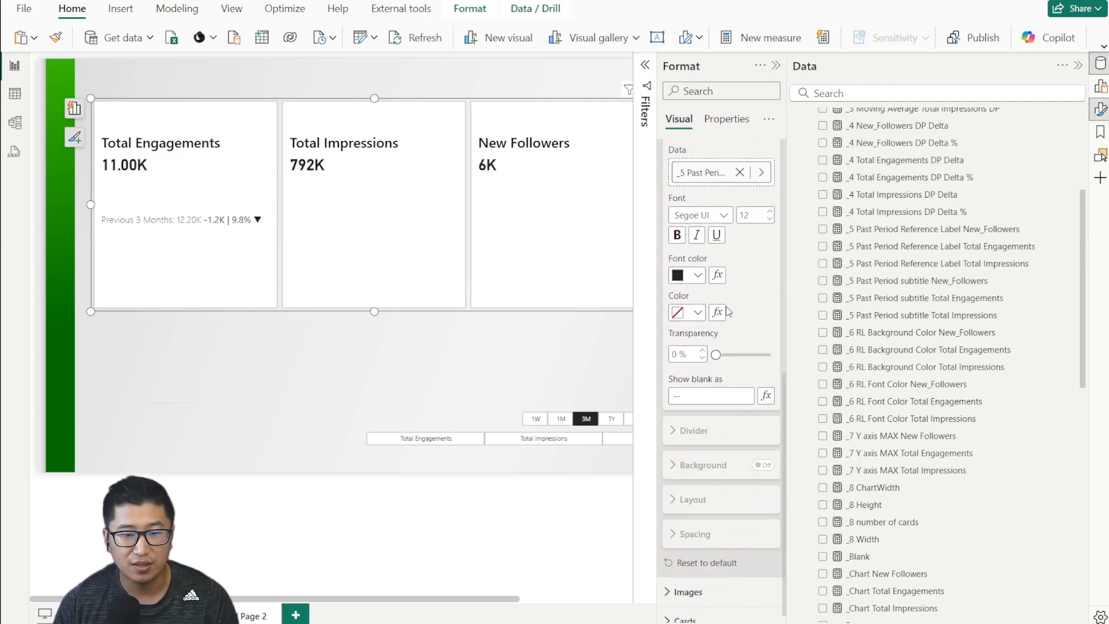
pyautogui.scroll(7, 730, 354)
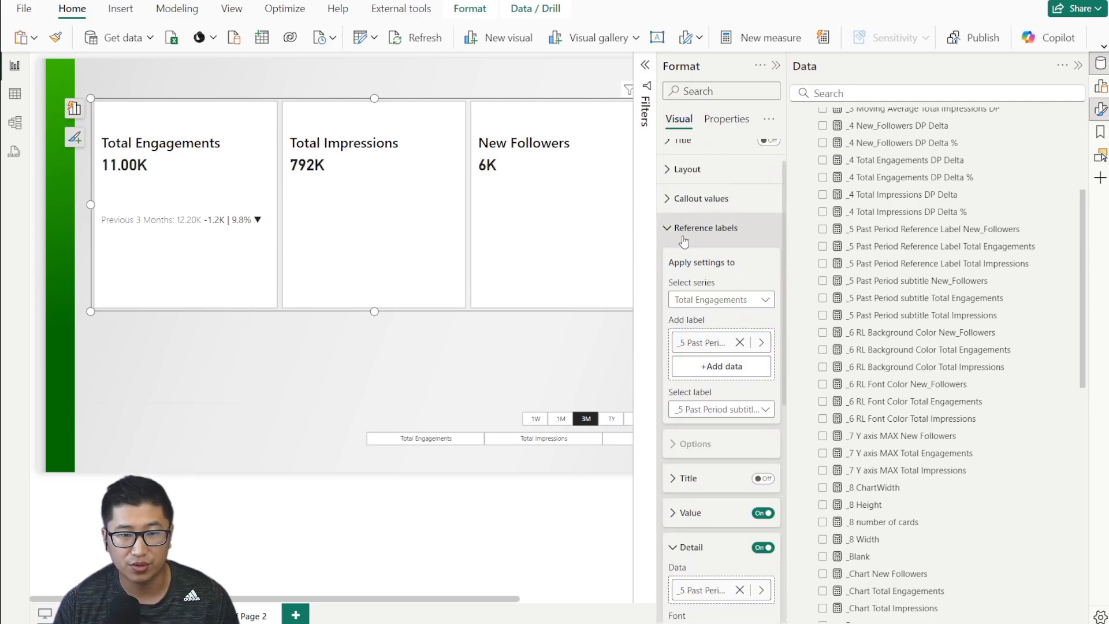
pyautogui.scroll(-2, 722, 239)
pyautogui.click(726, 230)
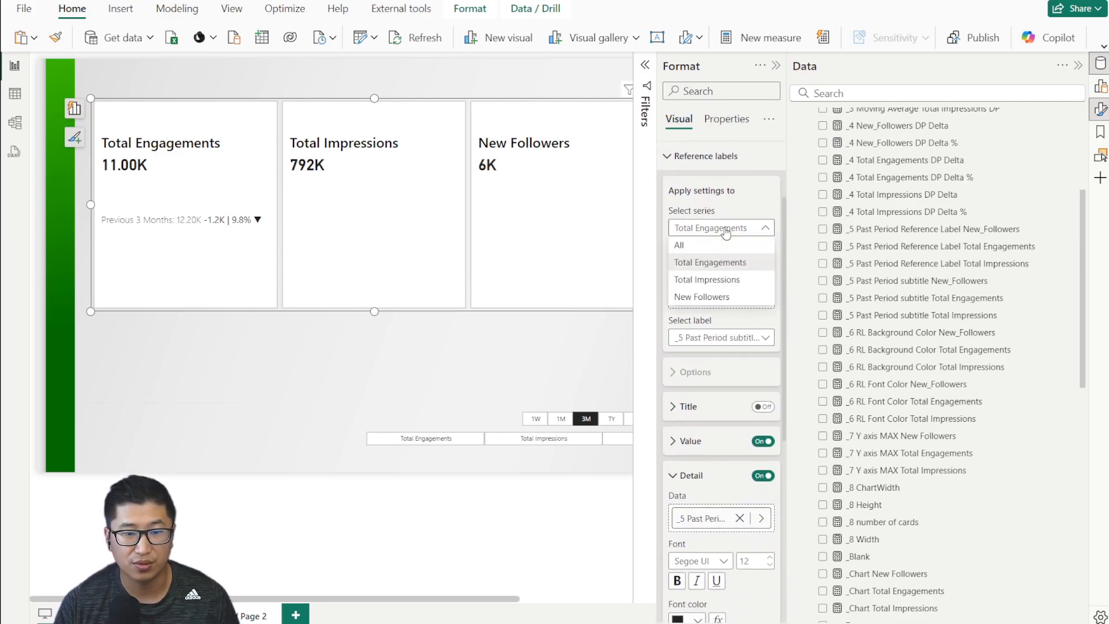
pyautogui.click(679, 245)
pyautogui.scroll(-2, 716, 404)
pyautogui.click(693, 488)
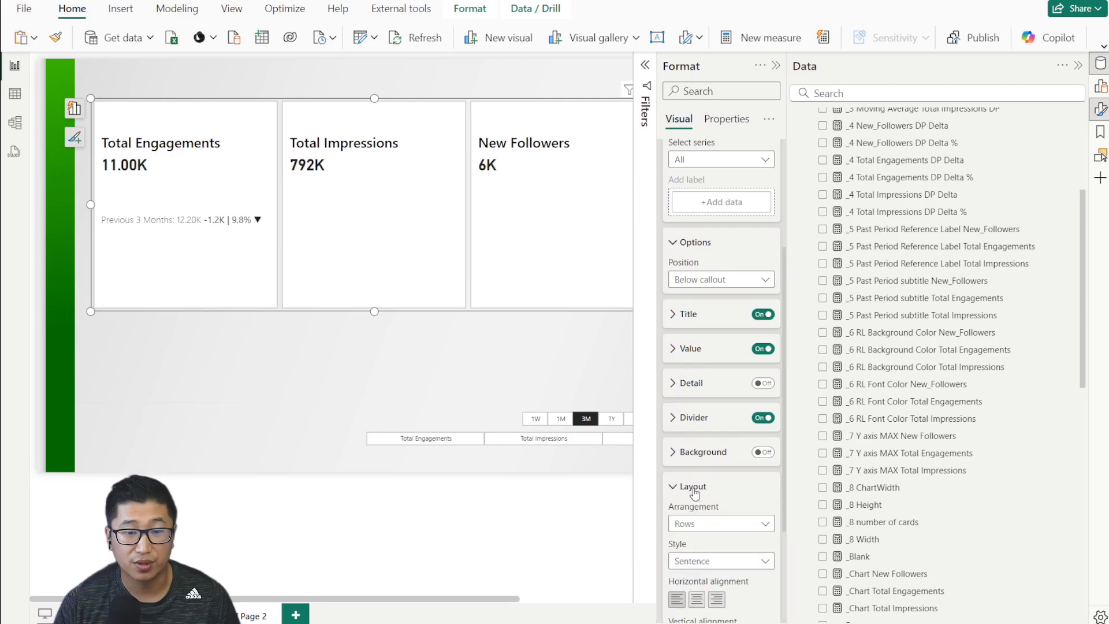
pyautogui.scroll(-3, 705, 450)
pyautogui.click(708, 380)
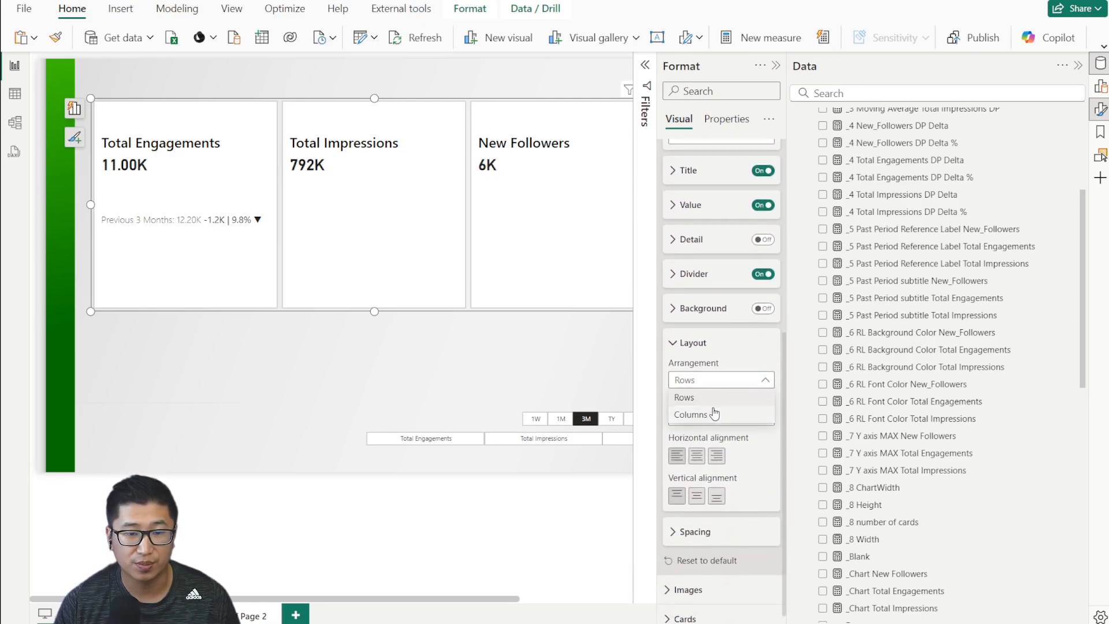
# Step: Compare the Rows and Columns arrangements of the reference labels and set the arrangement to Columns
pyautogui.click(714, 414)
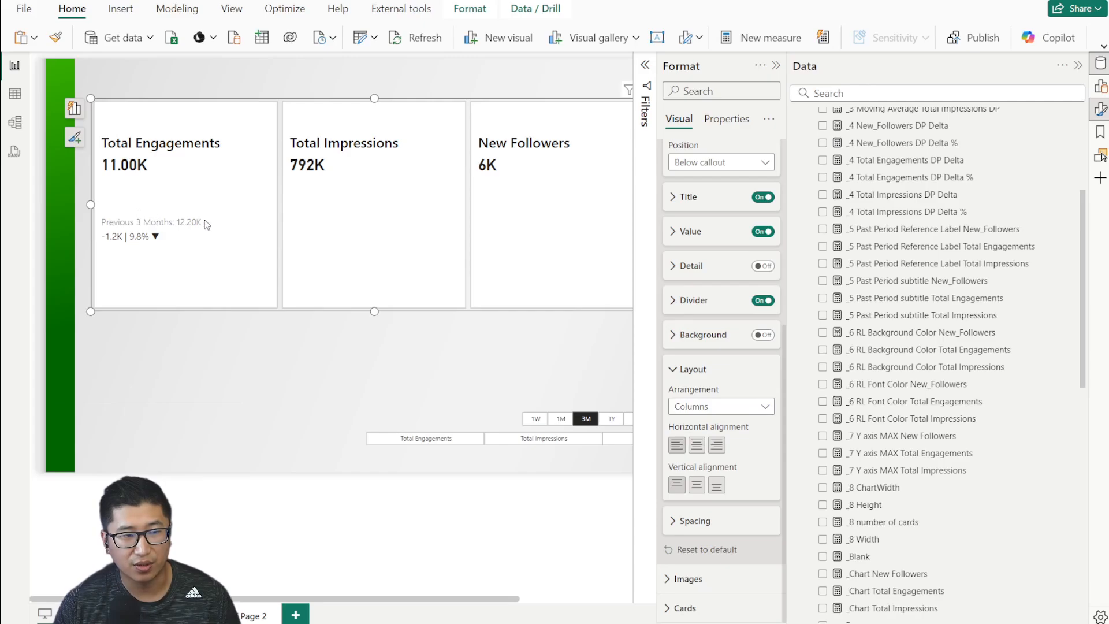
pyautogui.click(711, 406)
pyautogui.click(688, 424)
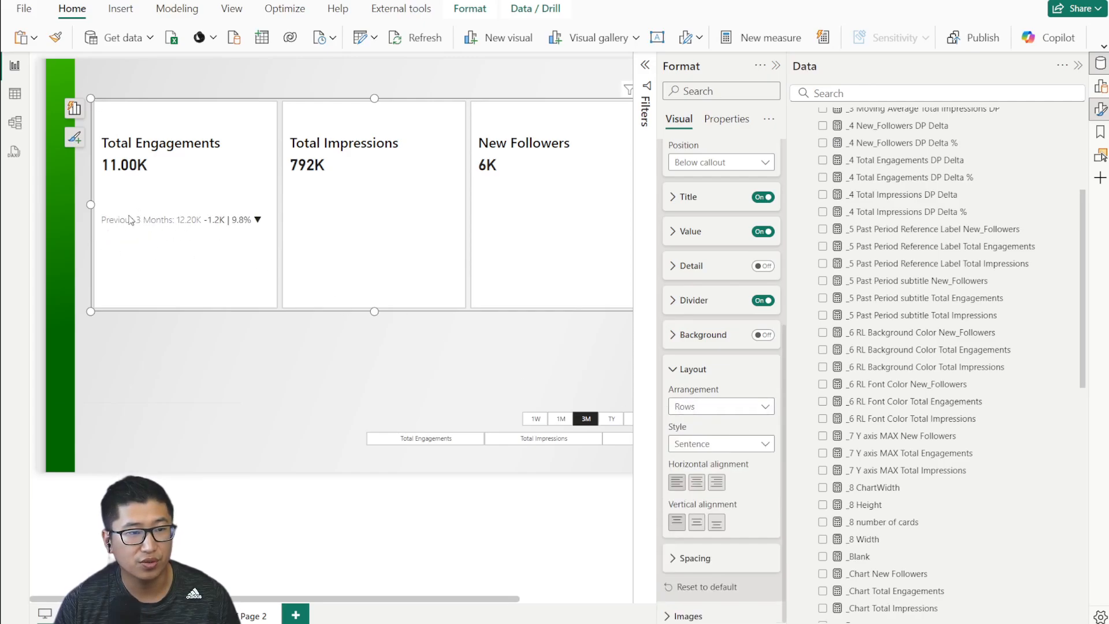
pyautogui.click(701, 411)
pyautogui.click(693, 427)
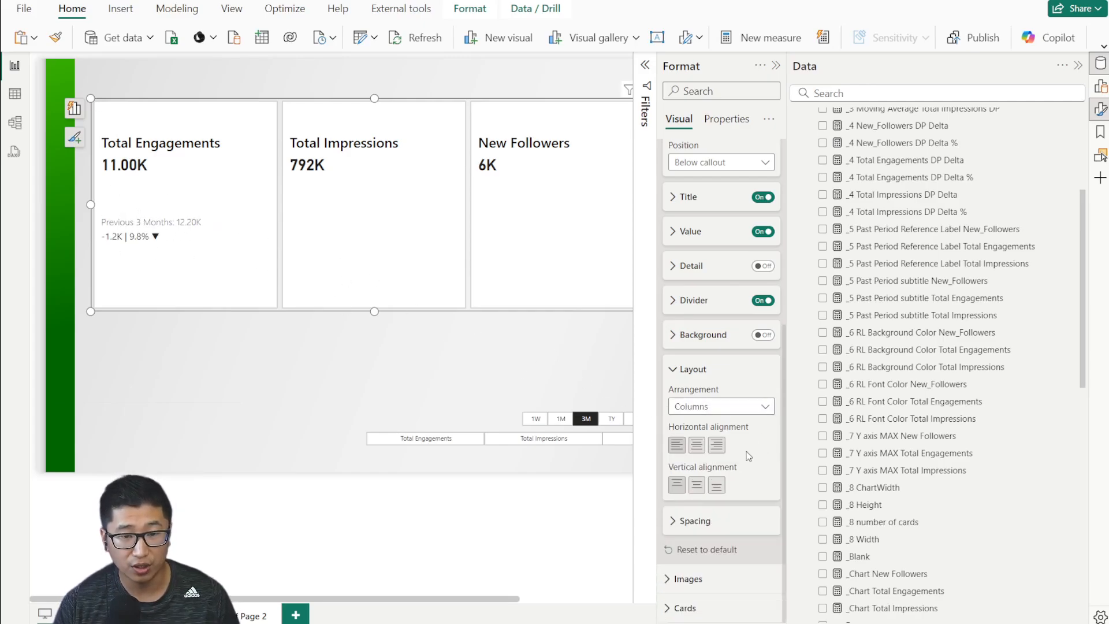
# Step: For the Total Engagements series, start conditional formatting of the reference label's detail font color with the Field value style
pyautogui.scroll(5, 734, 454)
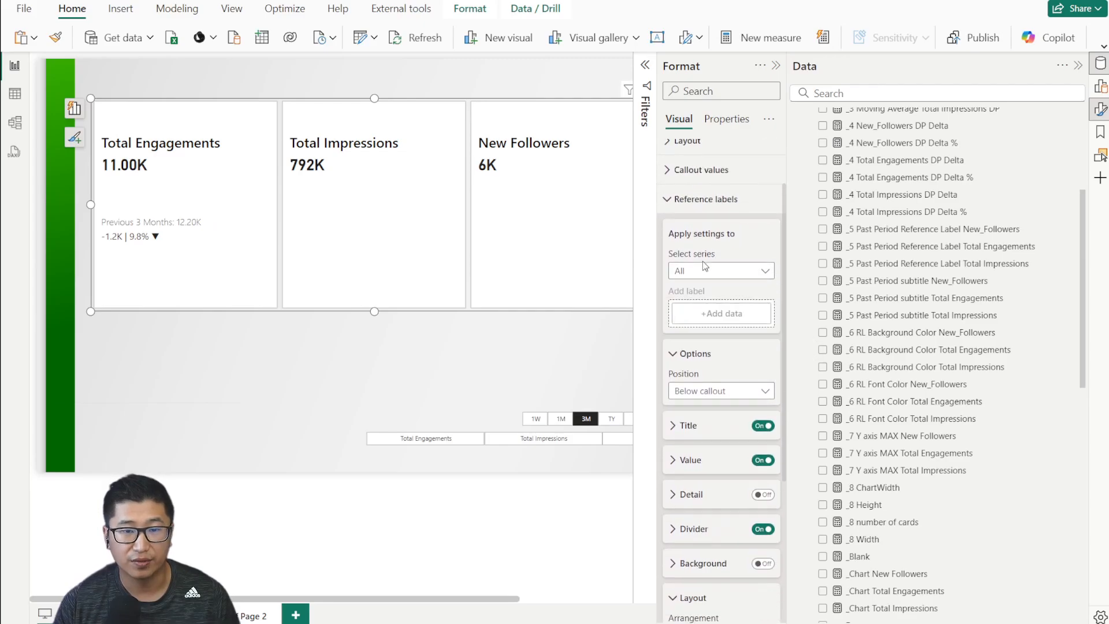
pyautogui.click(708, 276)
pyautogui.click(715, 312)
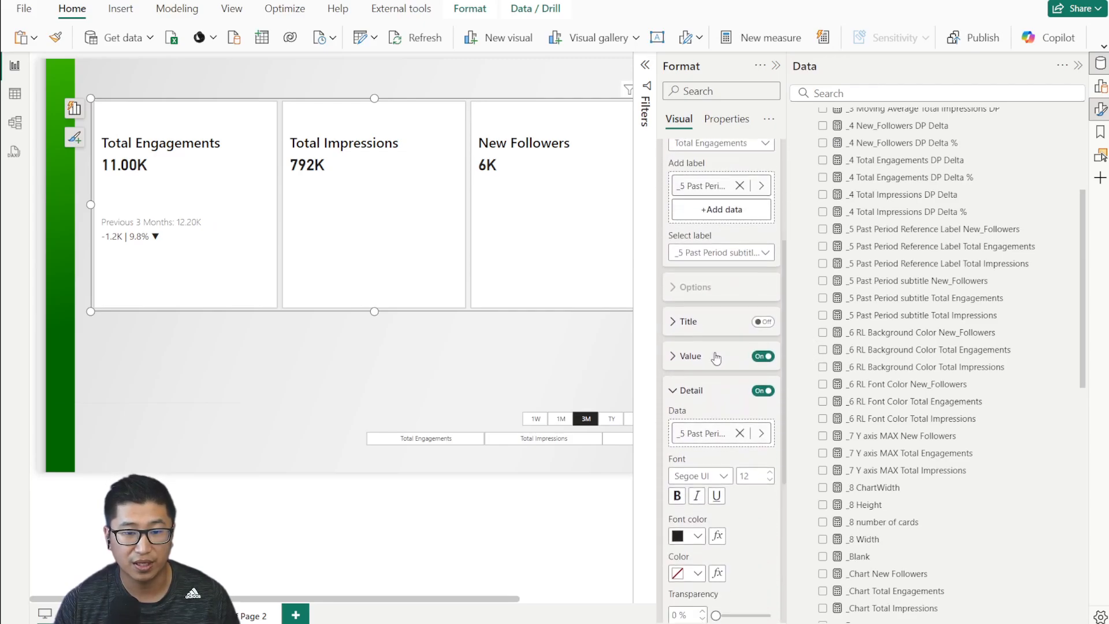
pyautogui.scroll(-2, 699, 335)
pyautogui.scroll(-1, 687, 328)
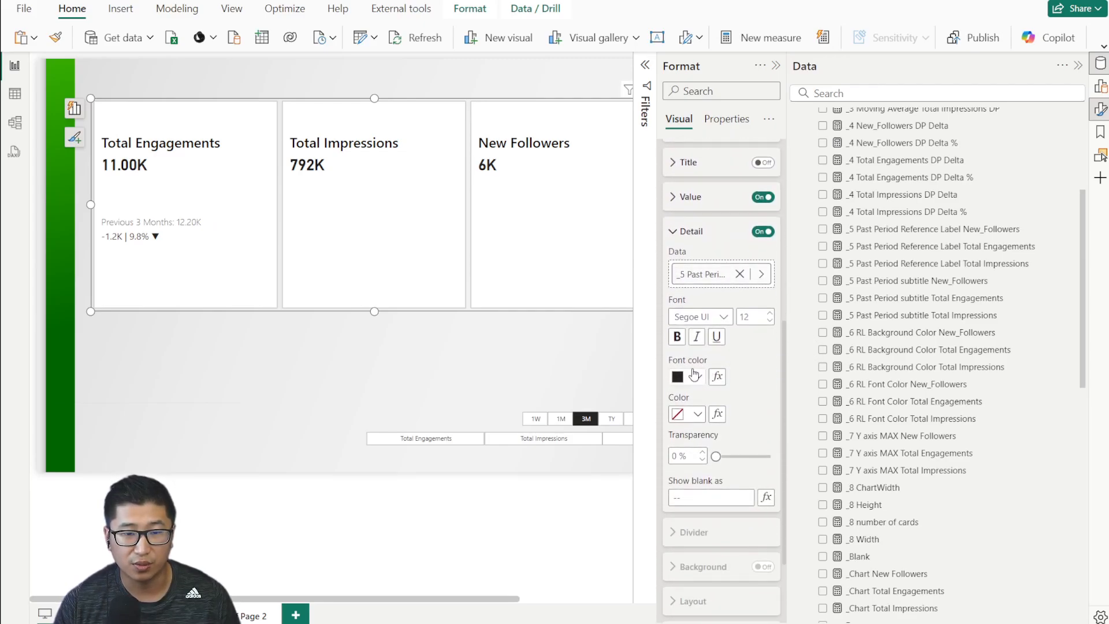
pyautogui.click(717, 377)
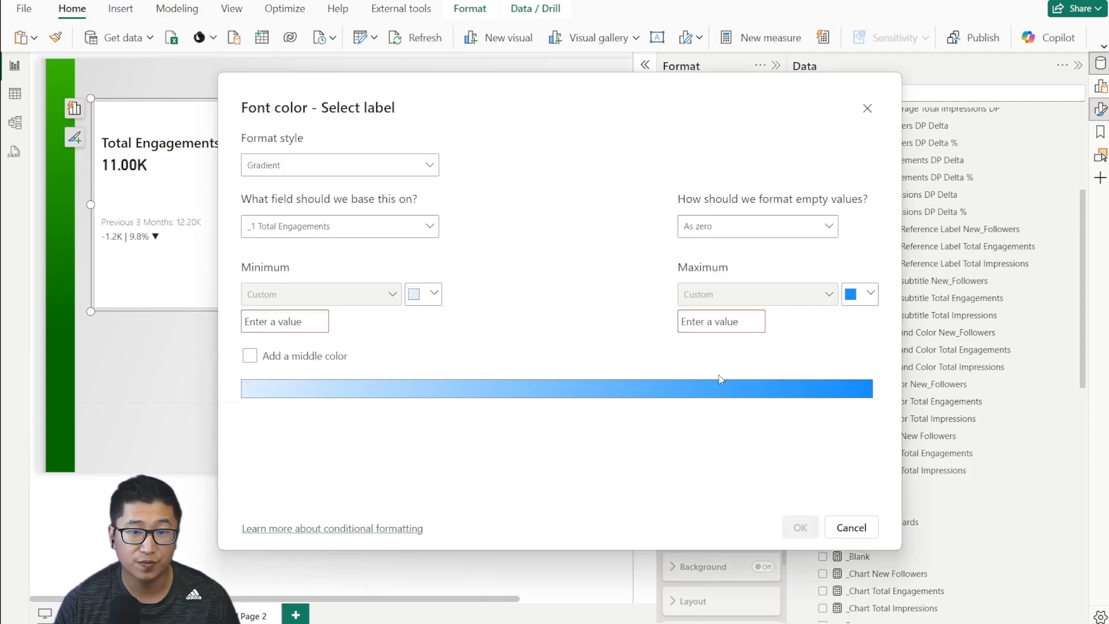
pyautogui.click(382, 173)
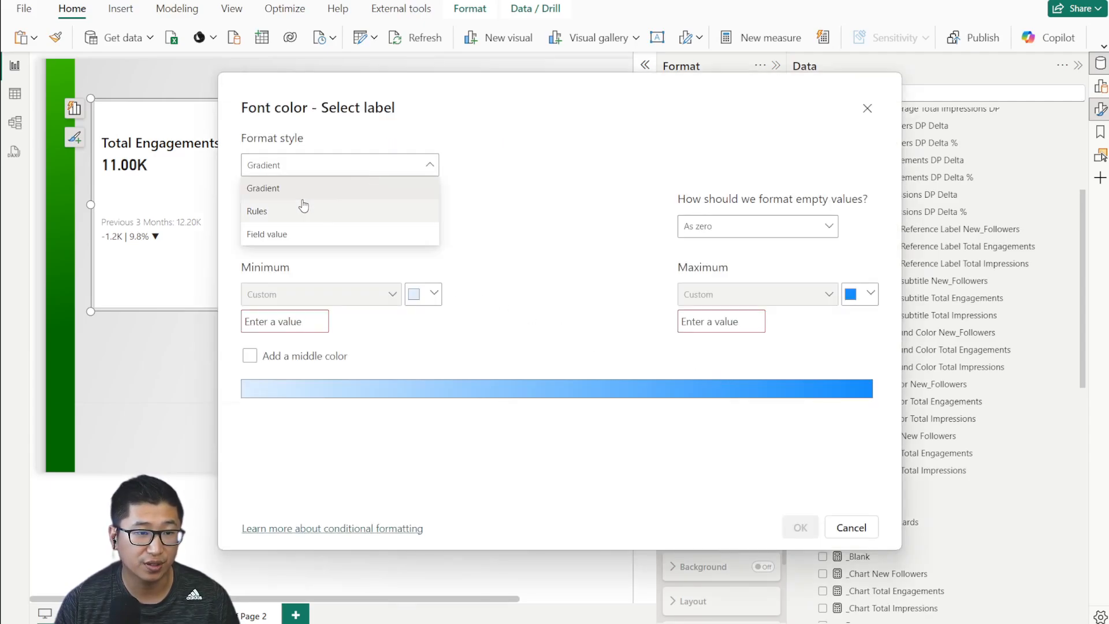
pyautogui.click(290, 236)
# Step: Base the detail font color on the _6 RL Background Color Total Engagements measure
pyautogui.click(334, 237)
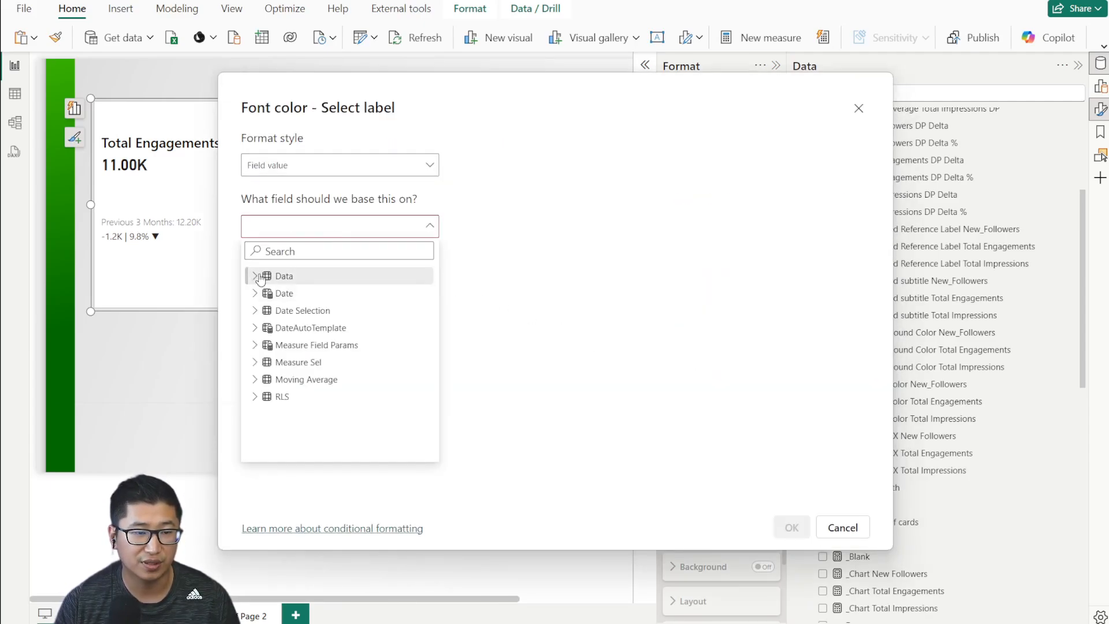
pyautogui.click(254, 276)
pyautogui.scroll(-2, 335, 327)
pyautogui.scroll(-8, 336, 327)
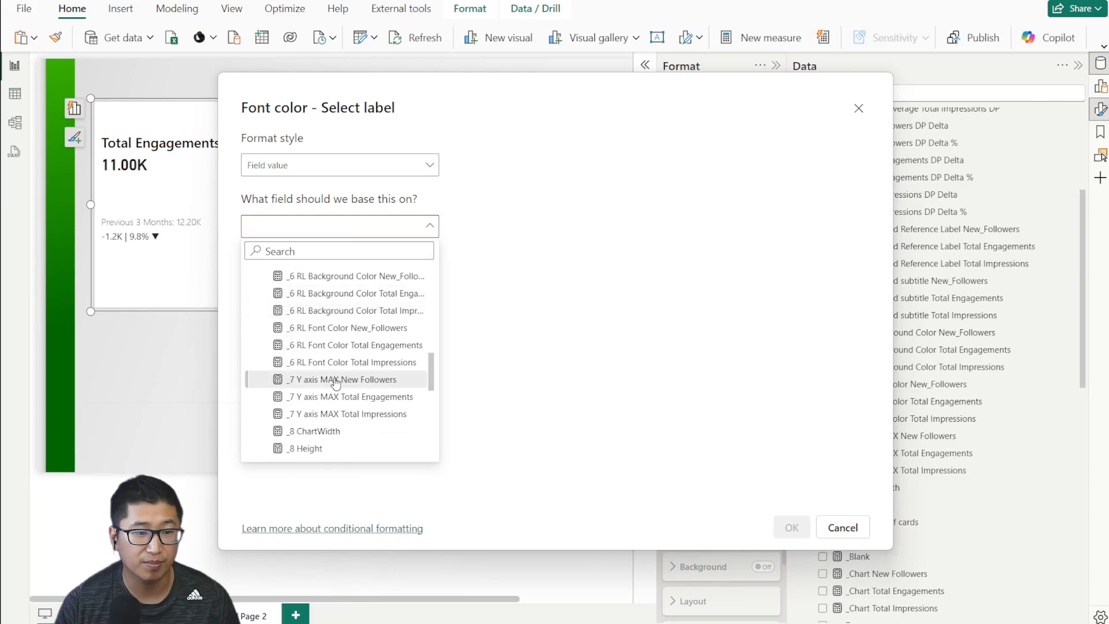
pyautogui.scroll(1, 318, 335)
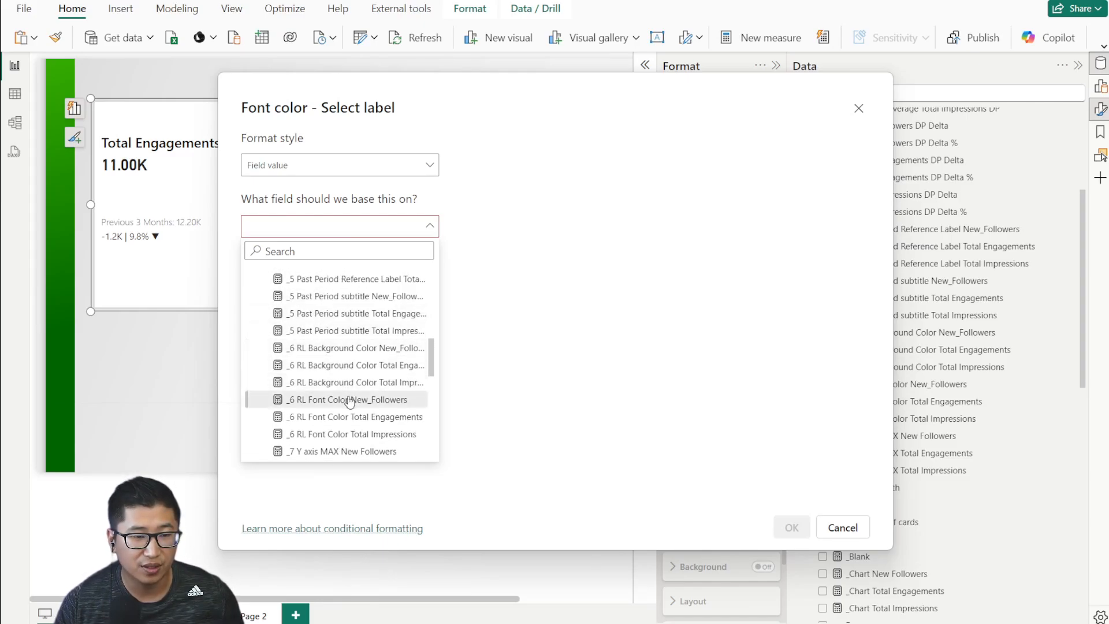
pyautogui.click(356, 365)
pyautogui.click(777, 527)
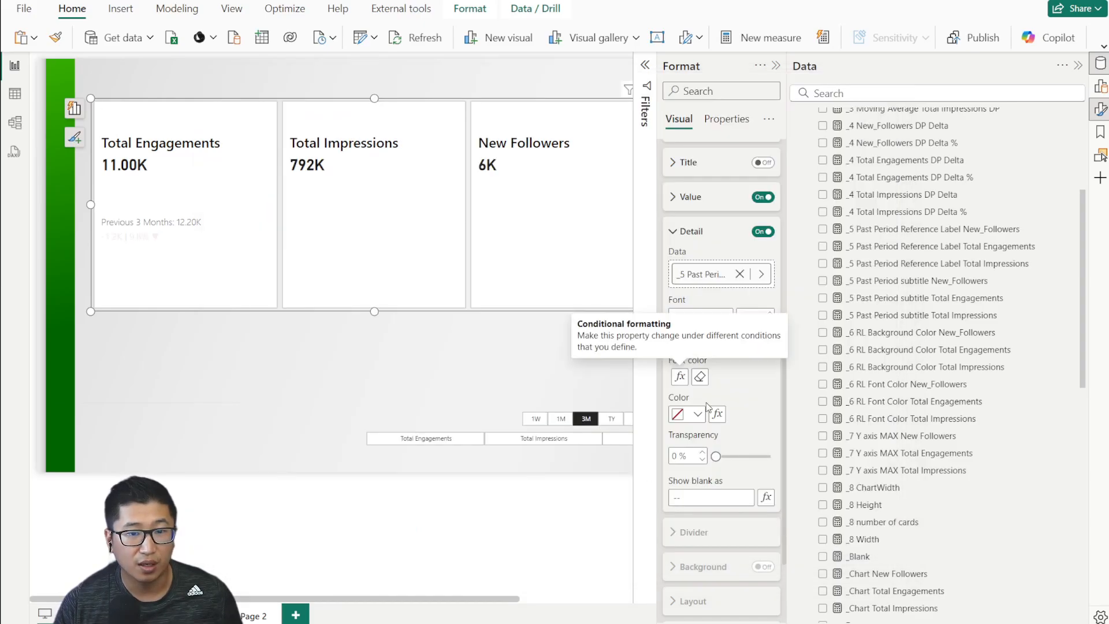
# Step: Change the detail font color's base field to _6 RL Font Color Total Engagements
pyautogui.click(680, 377)
pyautogui.click(311, 232)
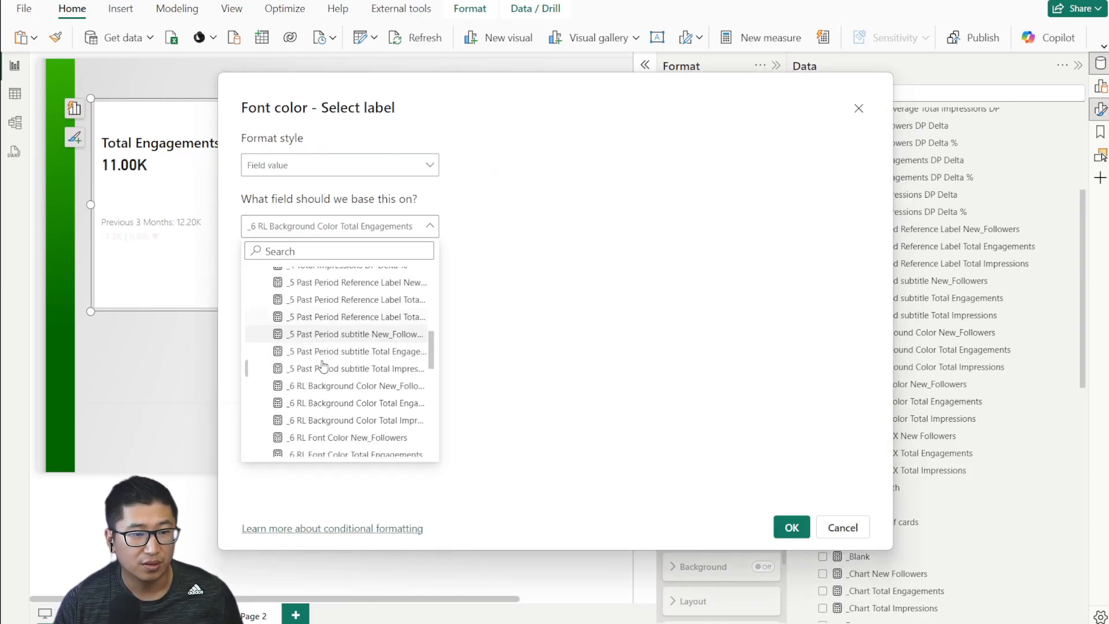
pyautogui.scroll(-3, 326, 364)
pyautogui.click(359, 347)
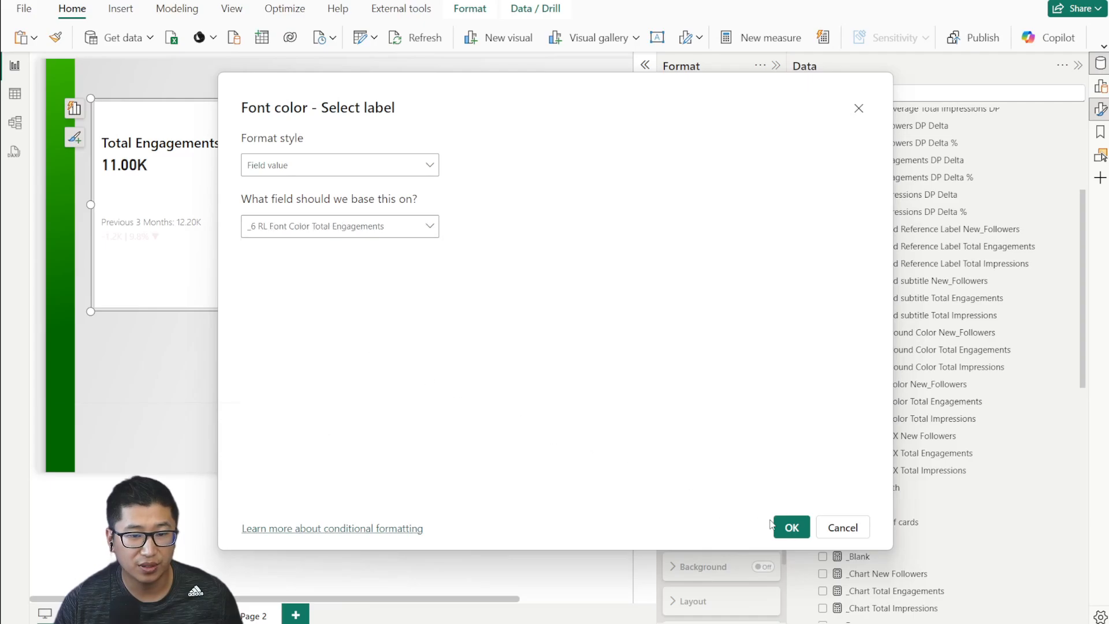
pyautogui.click(792, 527)
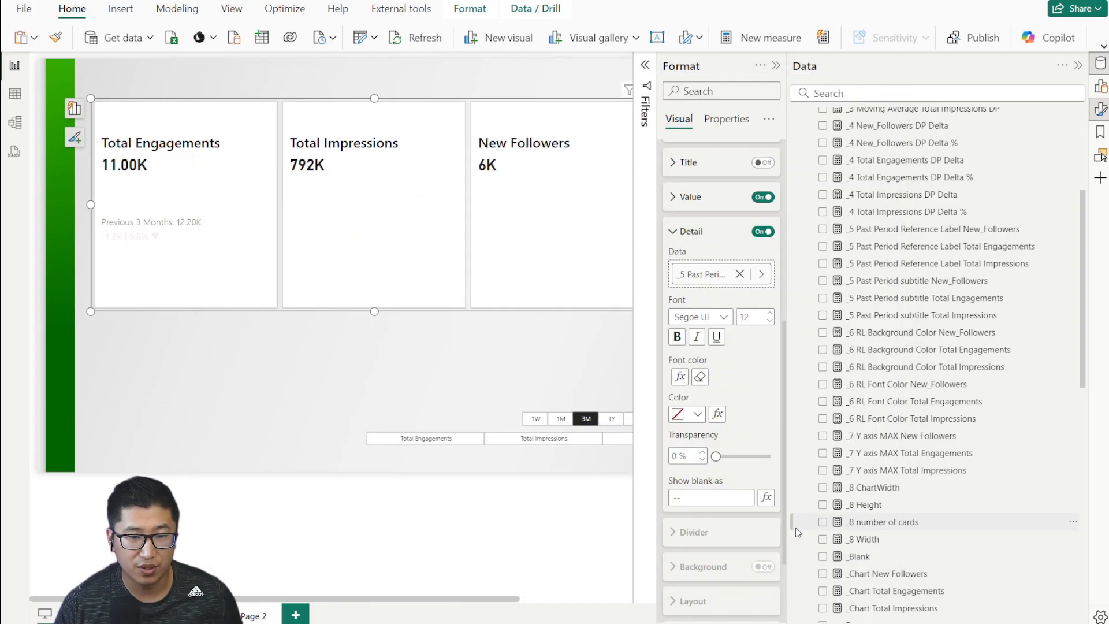
# Step: Base the Total Engagements detail color on the field value of _6 RL Background Color Total Engagements and set the detail font size to 14
pyautogui.click(717, 417)
pyautogui.click(372, 169)
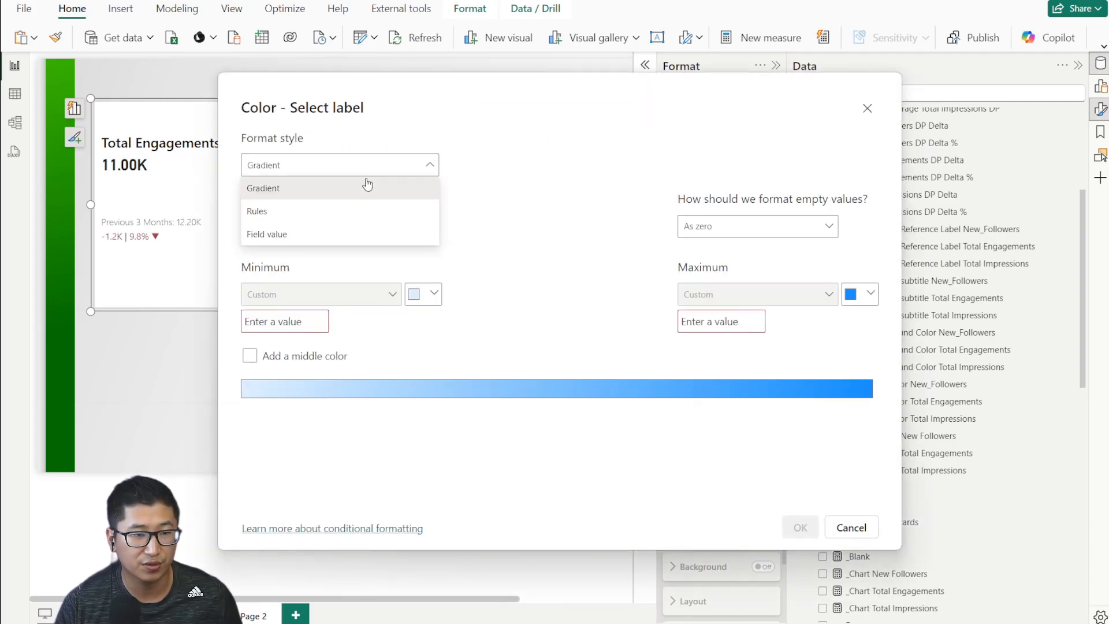
pyautogui.click(301, 230)
pyautogui.click(294, 234)
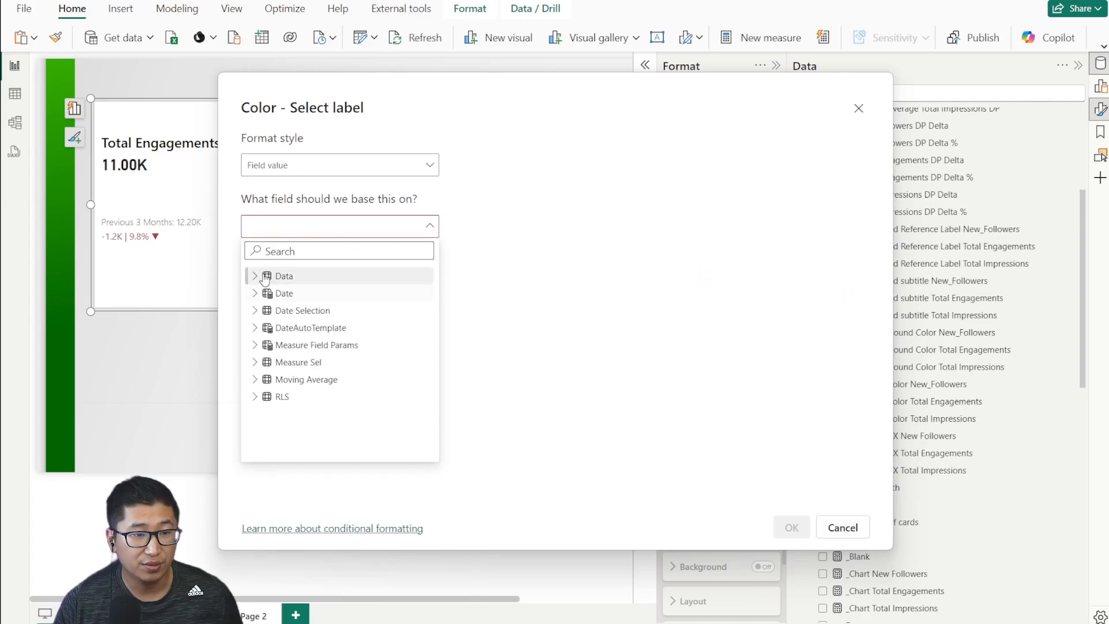
pyautogui.click(284, 277)
pyautogui.scroll(-8, 309, 346)
pyautogui.scroll(6, 309, 346)
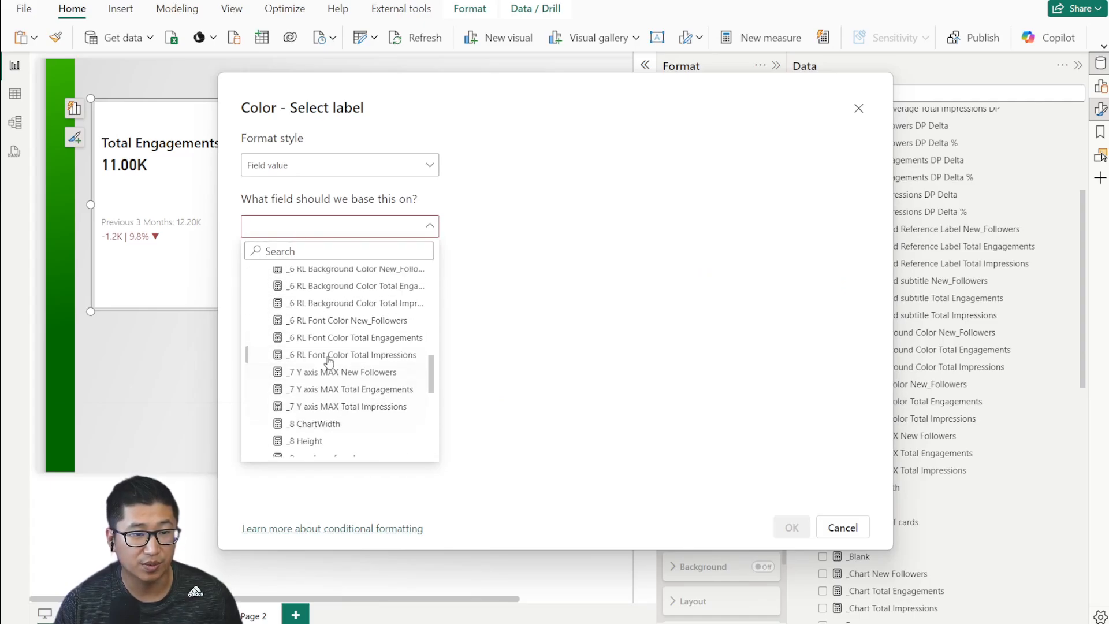
pyautogui.click(400, 370)
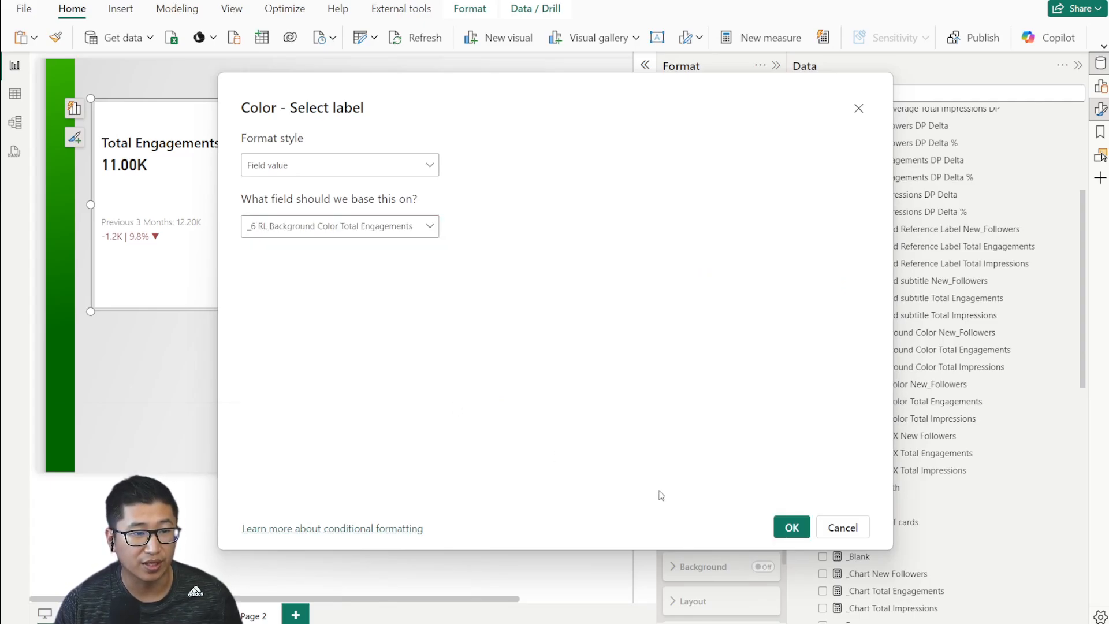
pyautogui.click(790, 527)
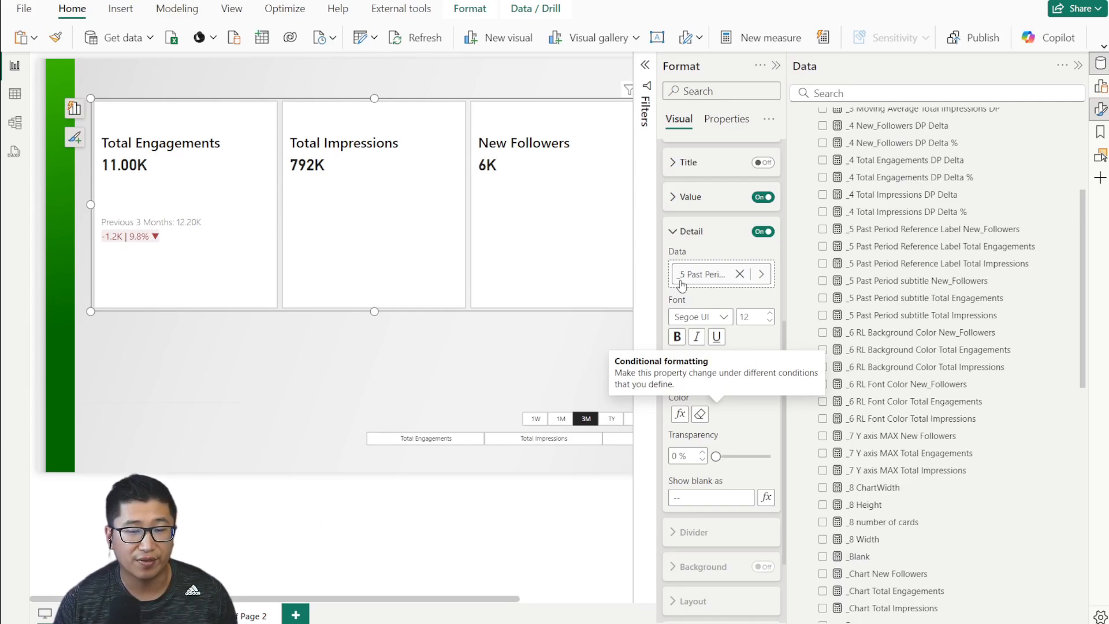
pyautogui.click(770, 320)
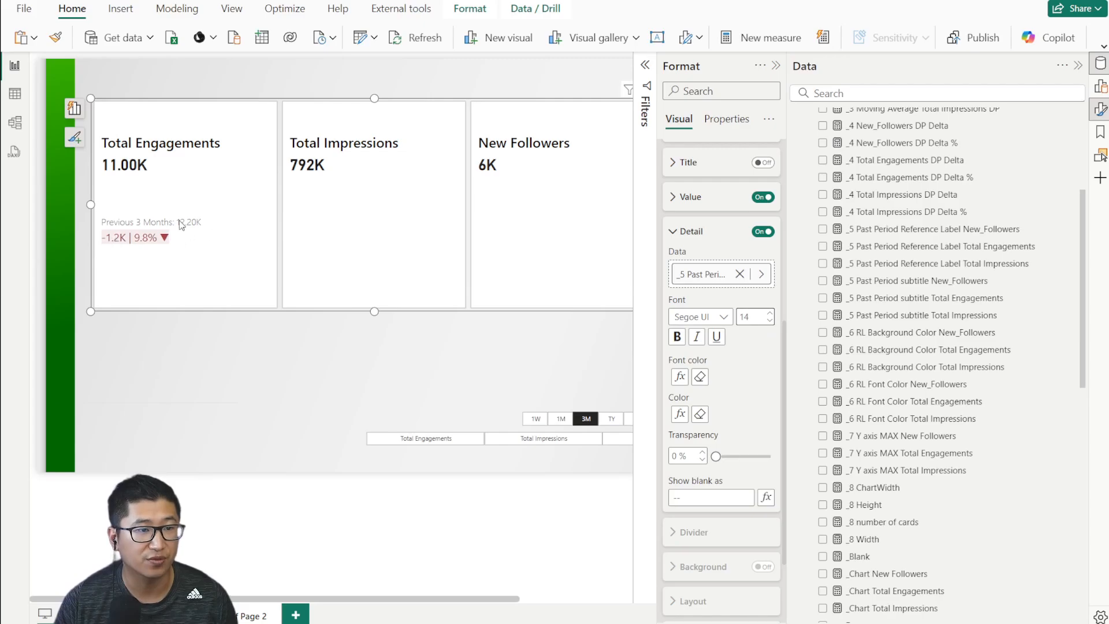
# Step: Style the Total Impressions reference label value in dark gray with the Segoe UI Light font
pyautogui.click(245, 385)
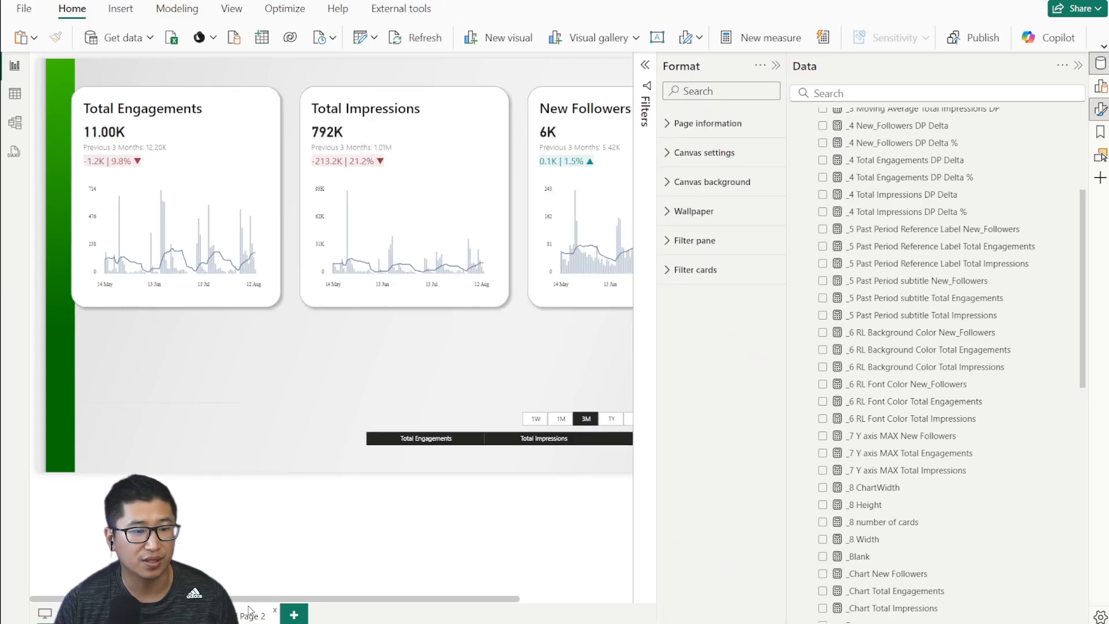
pyautogui.click(256, 242)
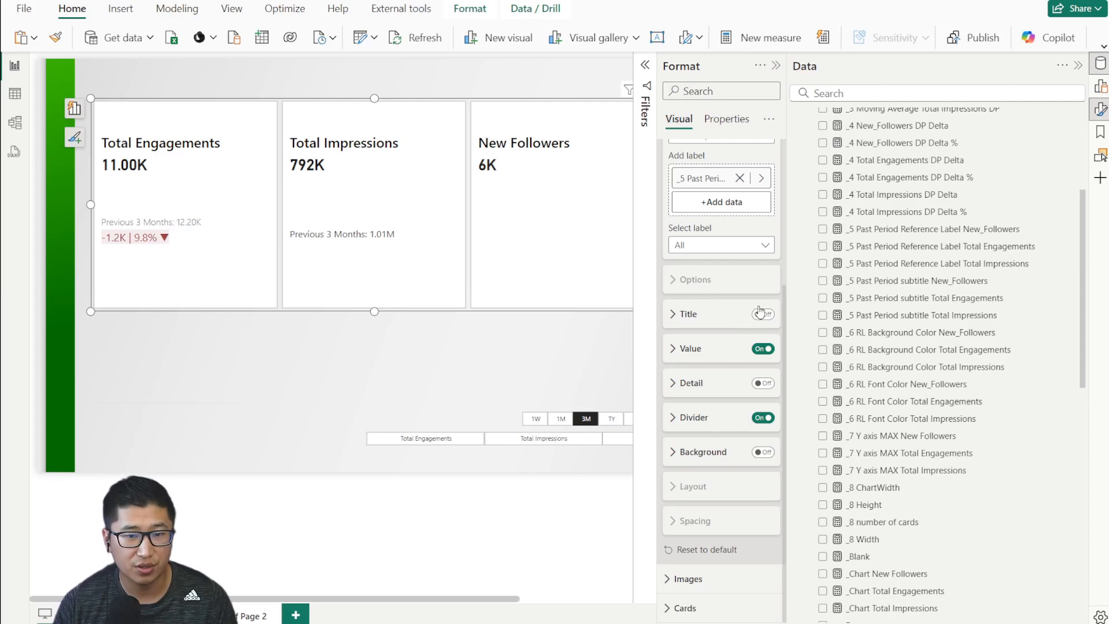
pyautogui.click(674, 349)
pyautogui.click(698, 448)
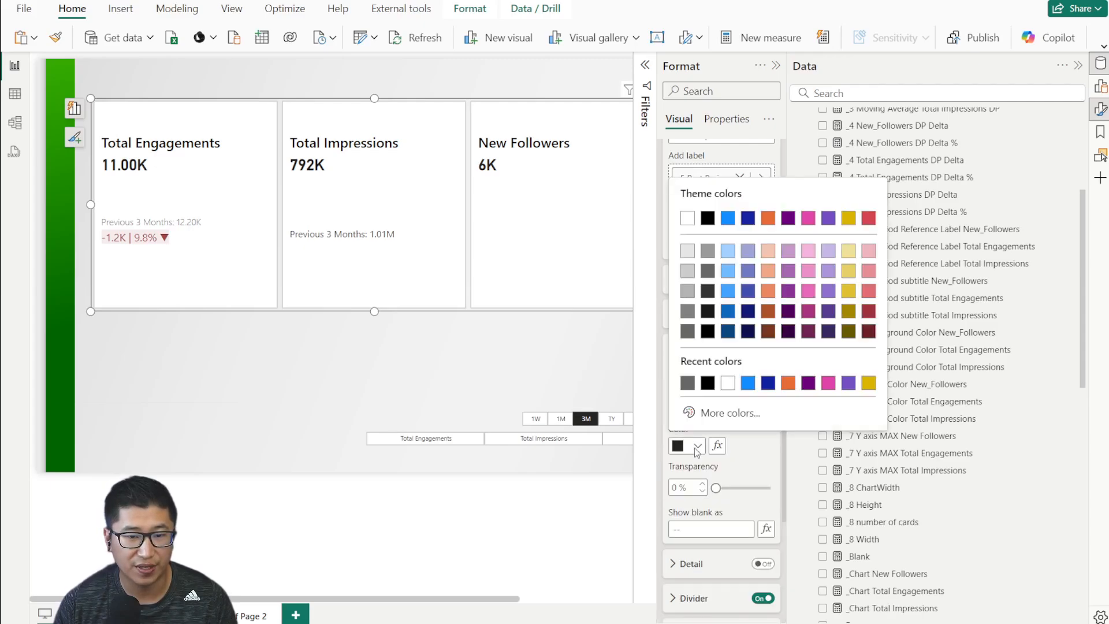
pyautogui.click(687, 331)
pyautogui.click(718, 387)
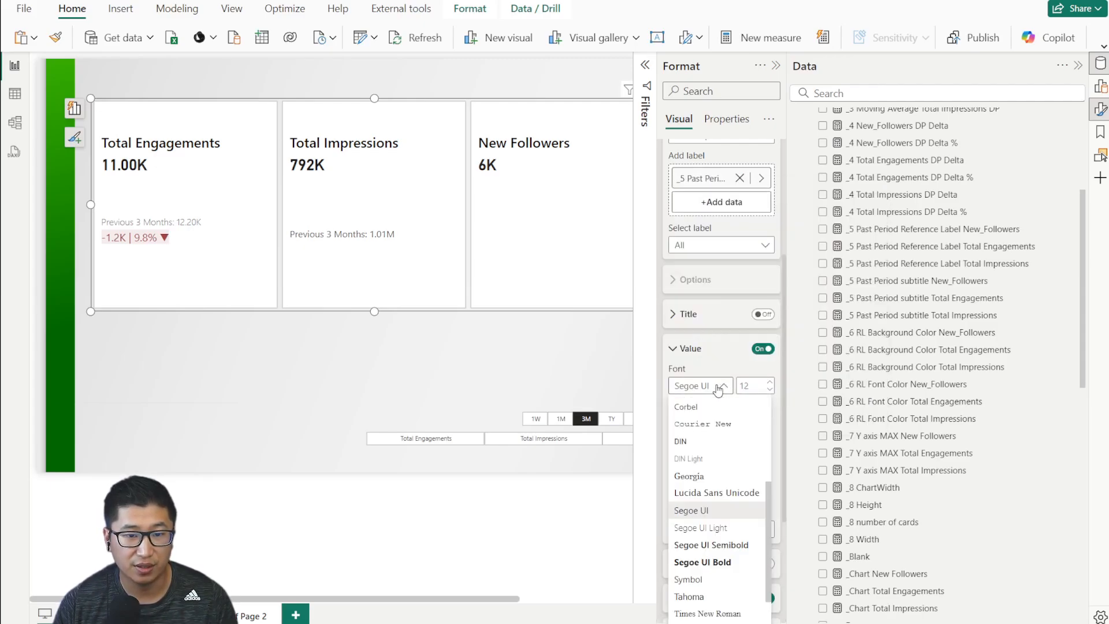
pyautogui.click(701, 527)
pyautogui.click(684, 353)
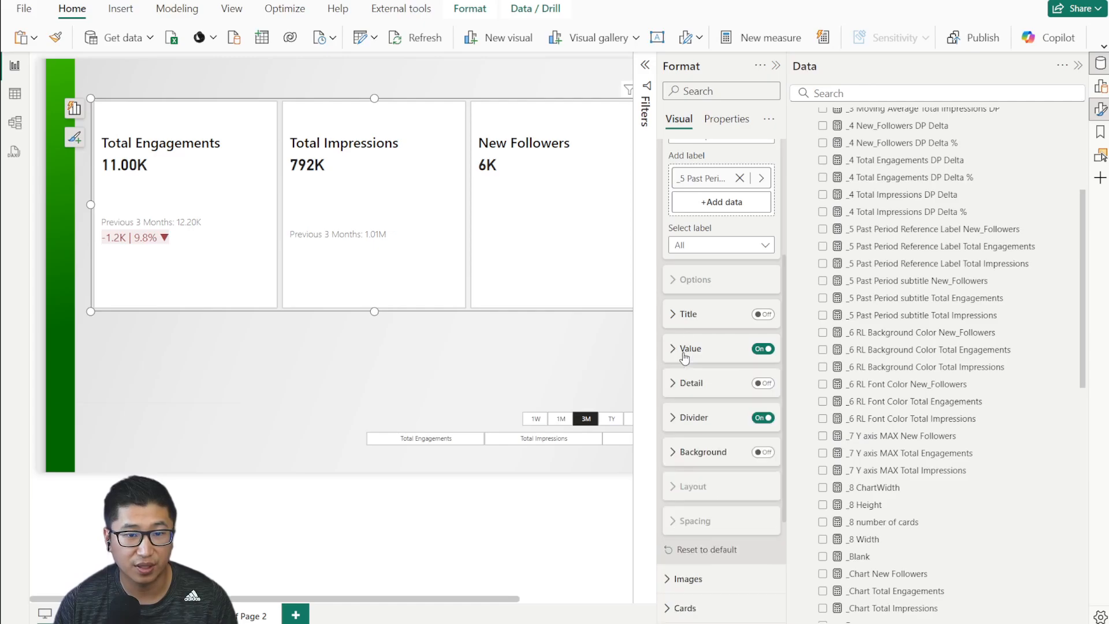
# Step: Turn on the detail for the Total Impressions subtitle label and use _5 Past Period Reference Label Total Impressions as its data
pyautogui.click(719, 245)
pyautogui.click(740, 278)
pyautogui.click(688, 313)
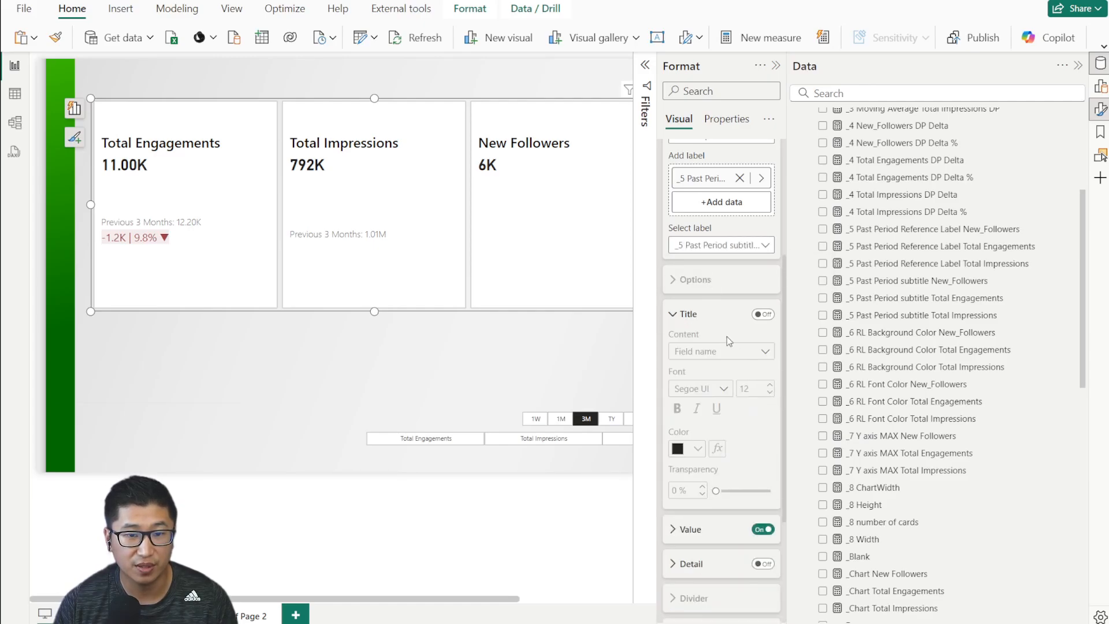
pyautogui.click(687, 314)
pyautogui.click(763, 383)
pyautogui.click(692, 383)
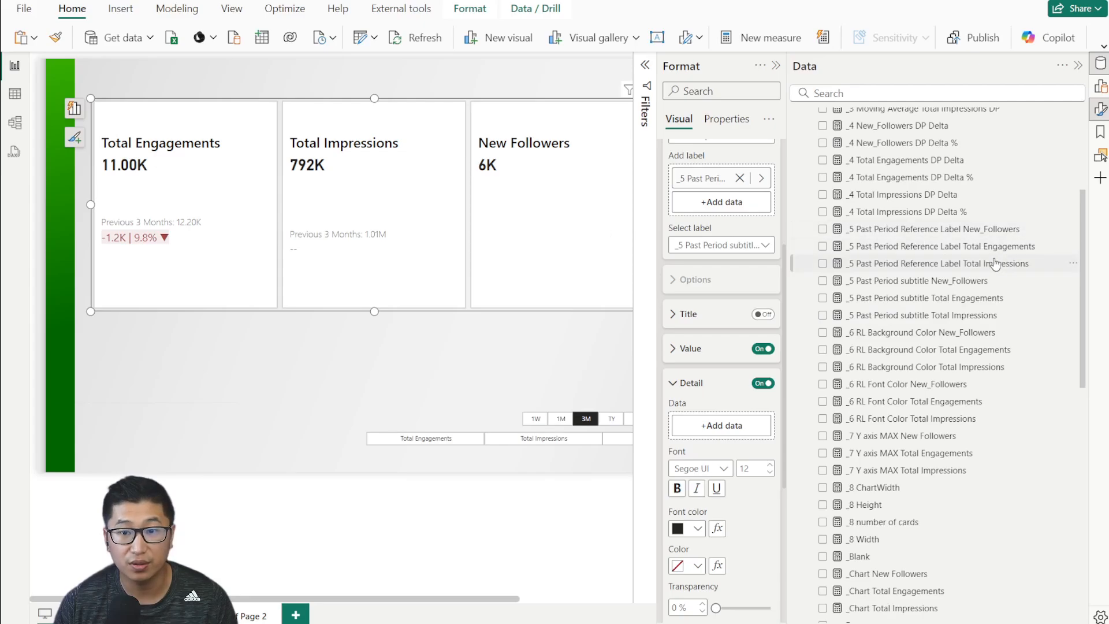
pyautogui.moveTo(995, 264); pyautogui.dragTo(725, 427)
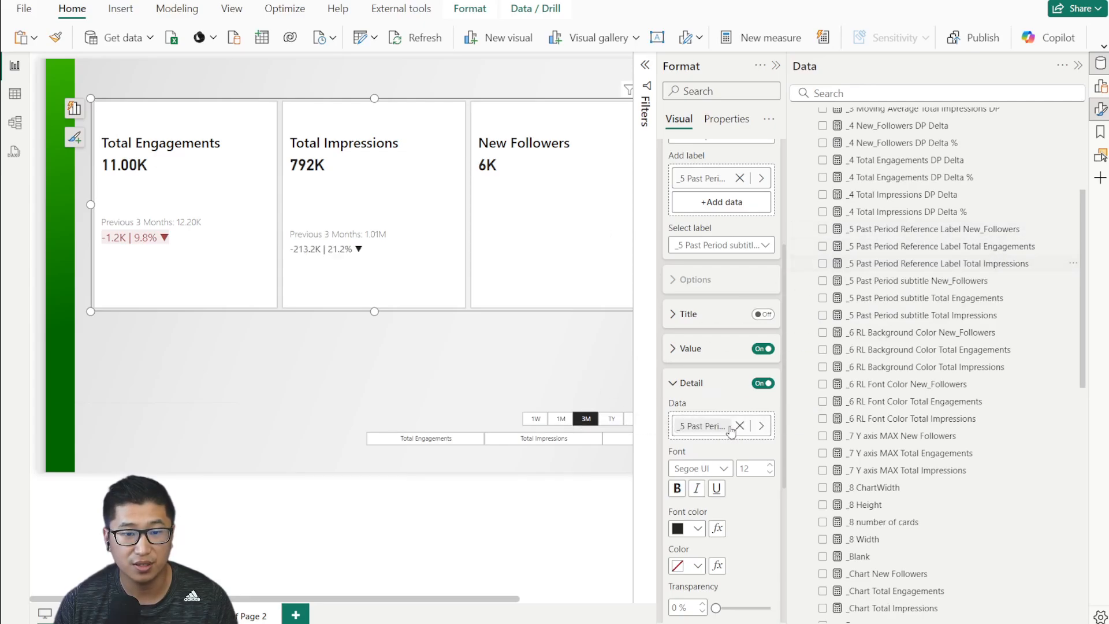
# Step: Format the Total Impressions detail font color by field value, using a measure from the Data table
pyautogui.click(717, 528)
pyautogui.click(340, 165)
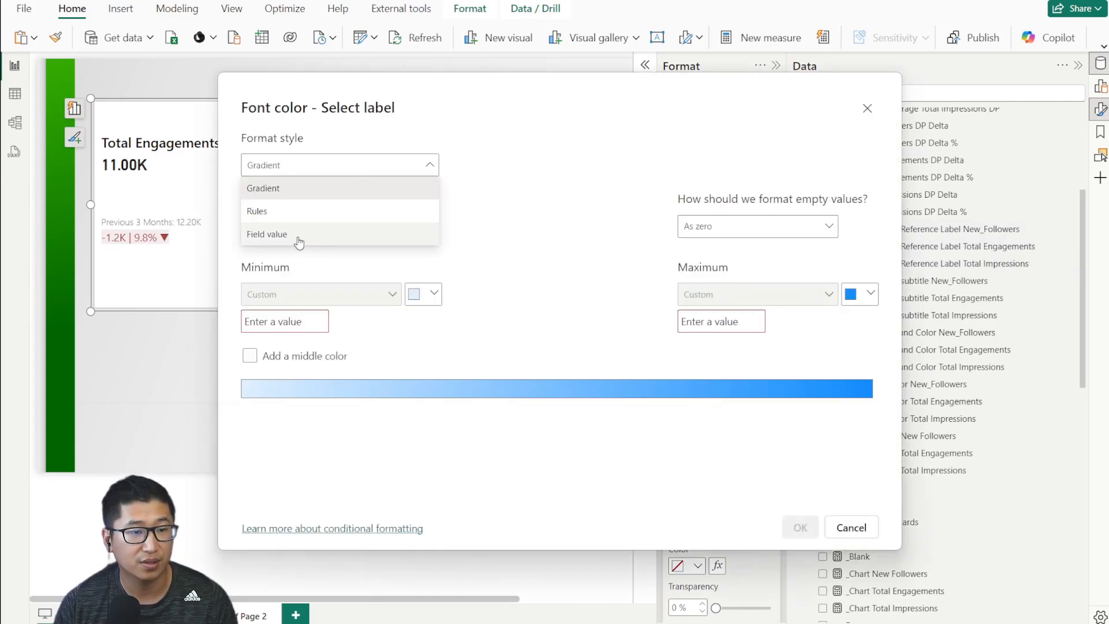
pyautogui.click(260, 235)
pyautogui.click(266, 226)
pyautogui.click(258, 279)
pyautogui.scroll(-10, 302, 366)
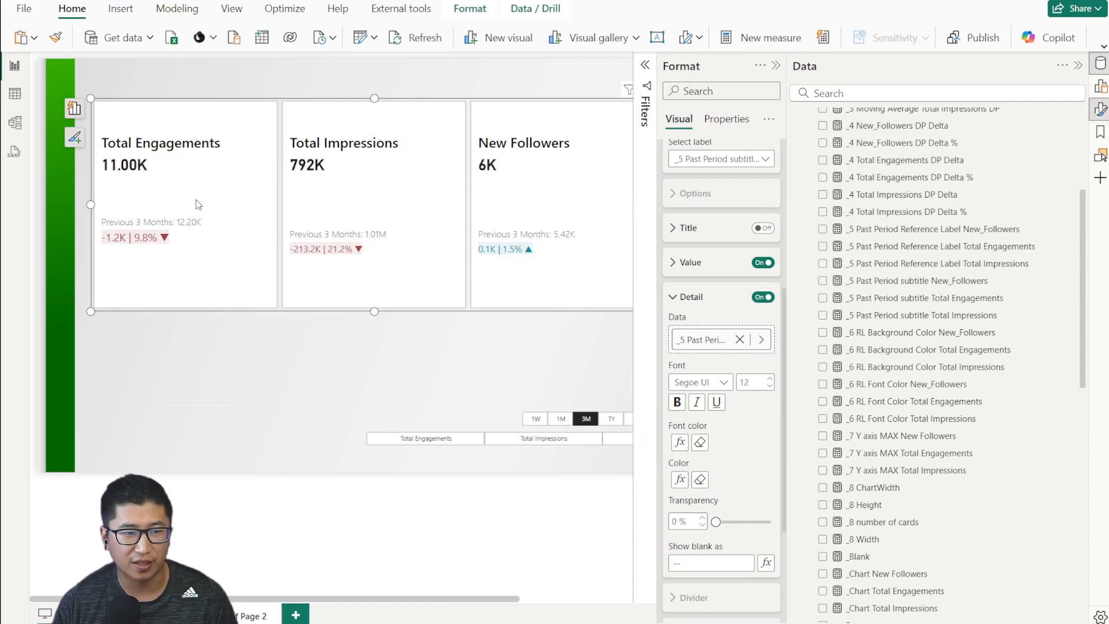
# Step: With the reference label settings applied to all series, turn the divider off and back on to compare the card layout
pyautogui.scroll(2, 713, 259)
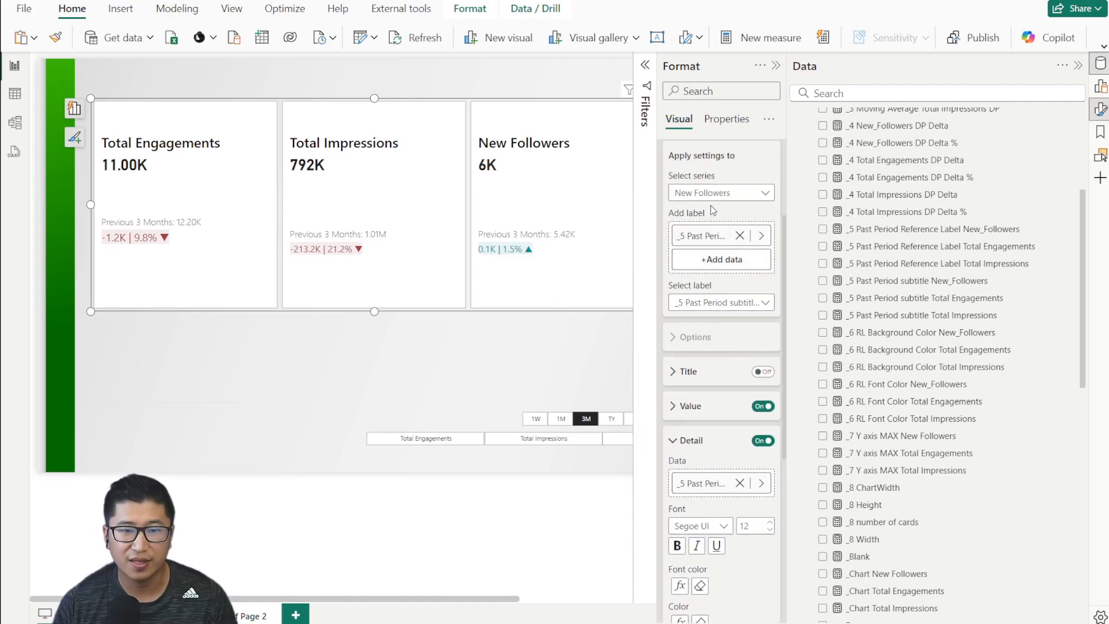
pyautogui.click(712, 194)
pyautogui.click(714, 208)
pyautogui.click(698, 324)
pyautogui.scroll(-3, 744, 330)
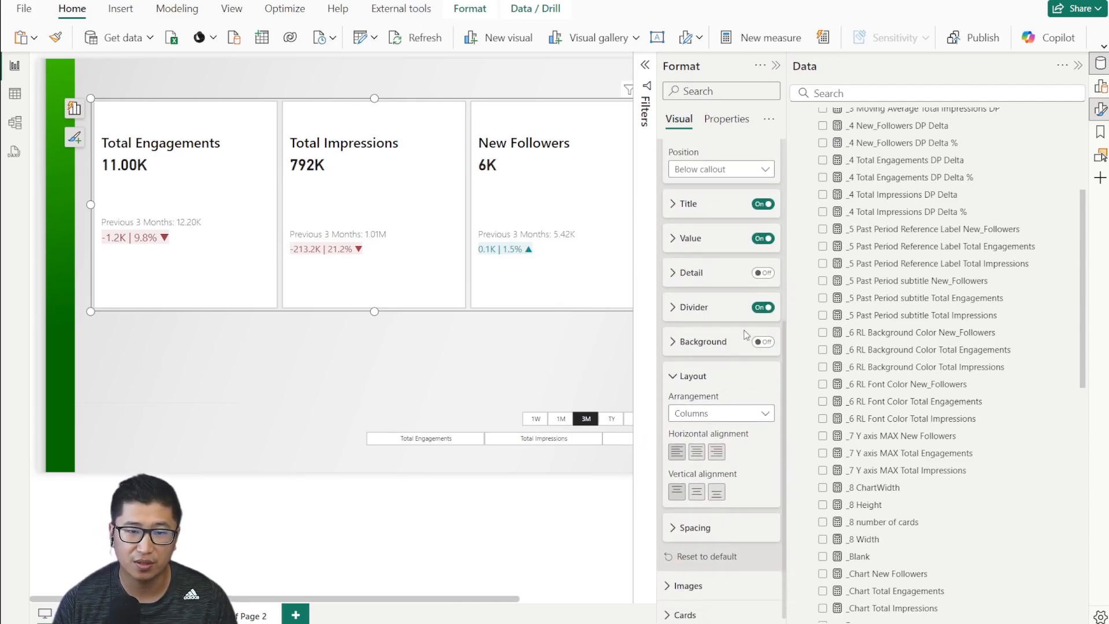
pyautogui.click(764, 307)
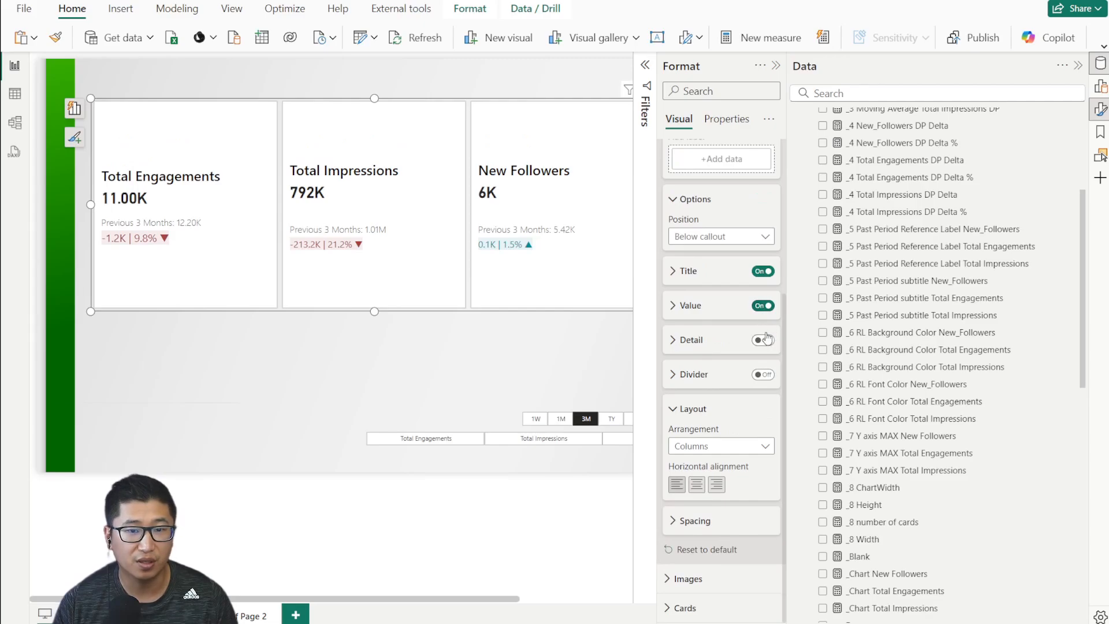
pyautogui.click(763, 374)
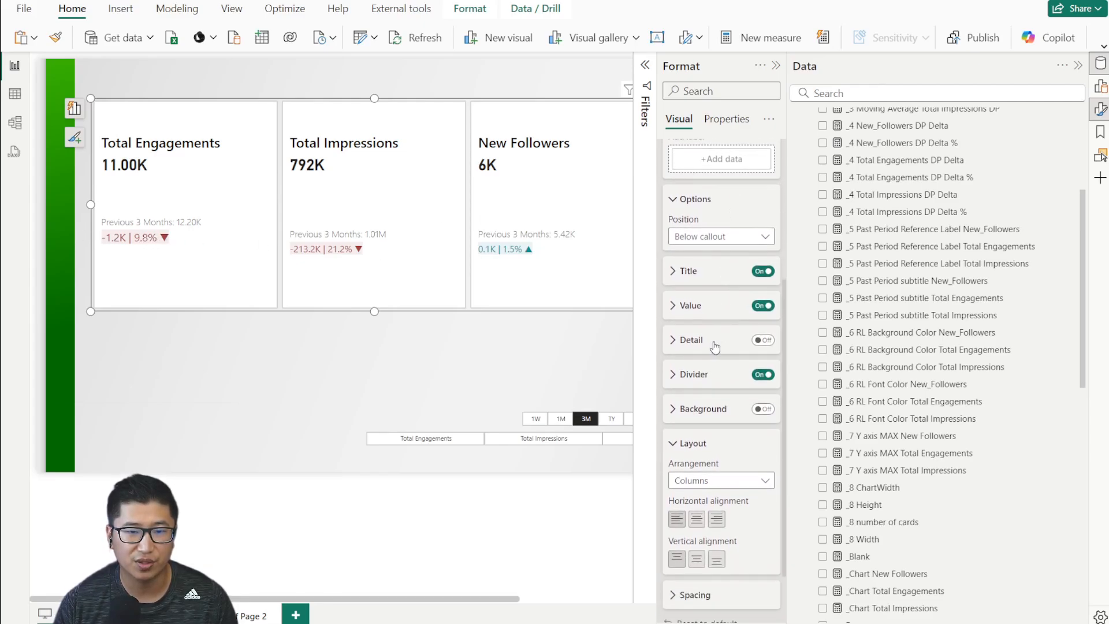
# Step: Turn on the reference label detail for all series and set its font size to 14
pyautogui.scroll(2, 693, 341)
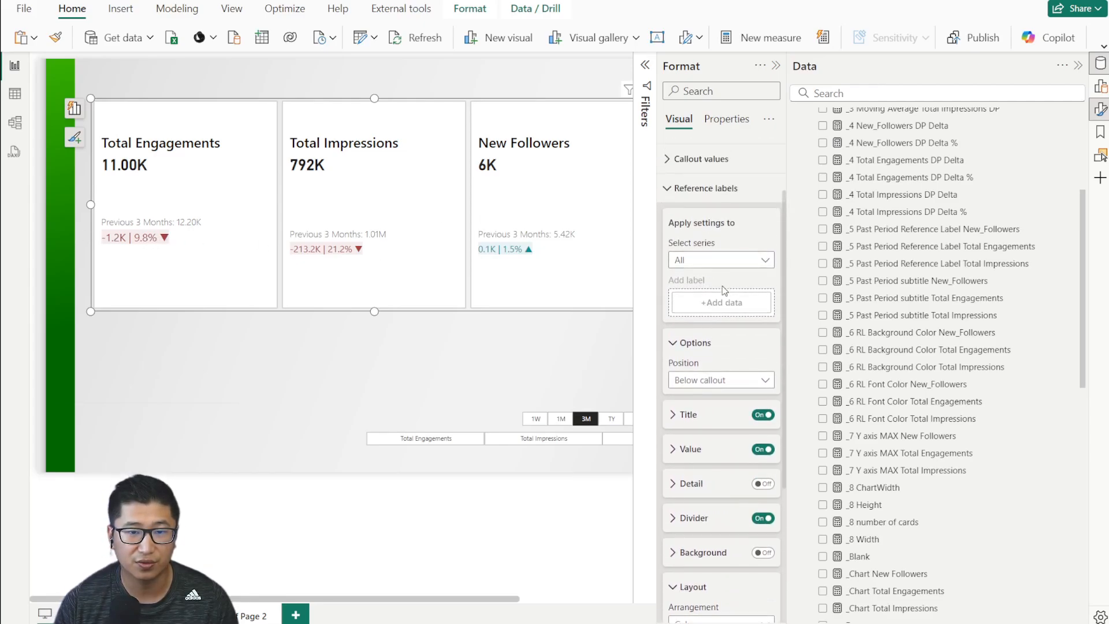
pyautogui.scroll(-1, 727, 294)
pyautogui.click(762, 411)
pyautogui.scroll(-1, 717, 432)
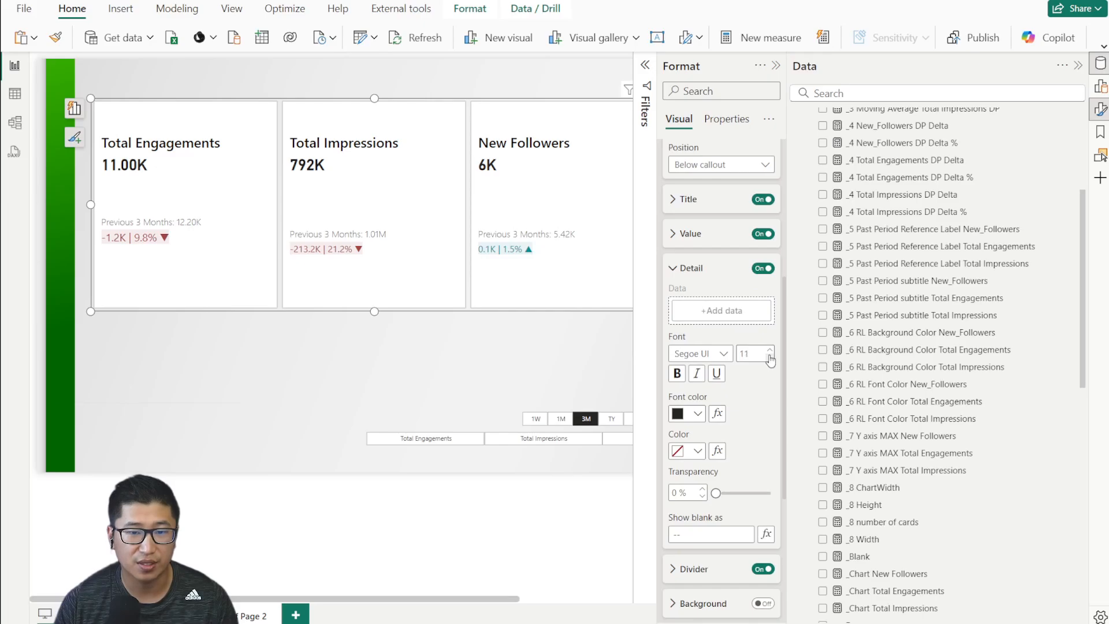
pyautogui.click(771, 350)
pyautogui.click(770, 350)
pyautogui.click(771, 351)
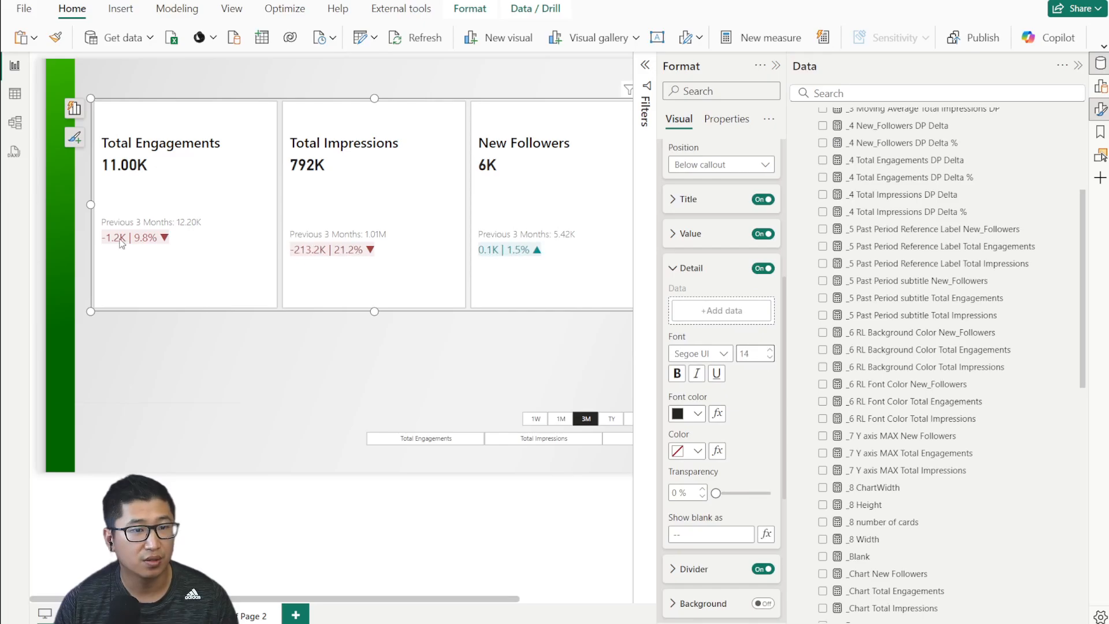
# Step: Turn the divider off and on, and try changing the Total Engagements detail font size before restoring it to 14
pyautogui.click(770, 569)
pyautogui.click(770, 570)
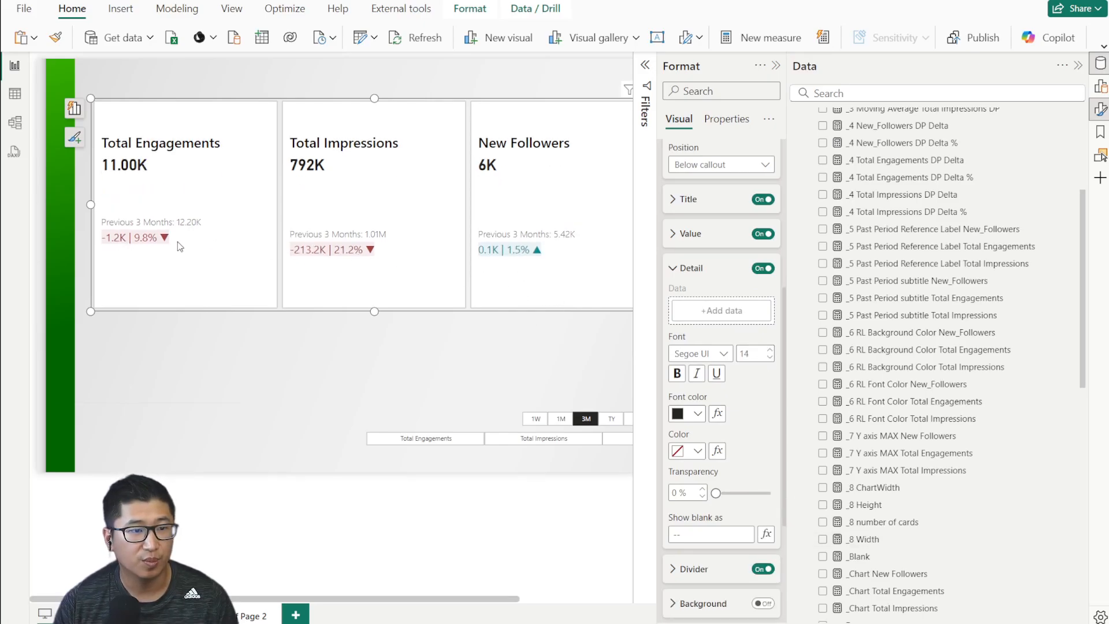
pyautogui.scroll(5, 706, 238)
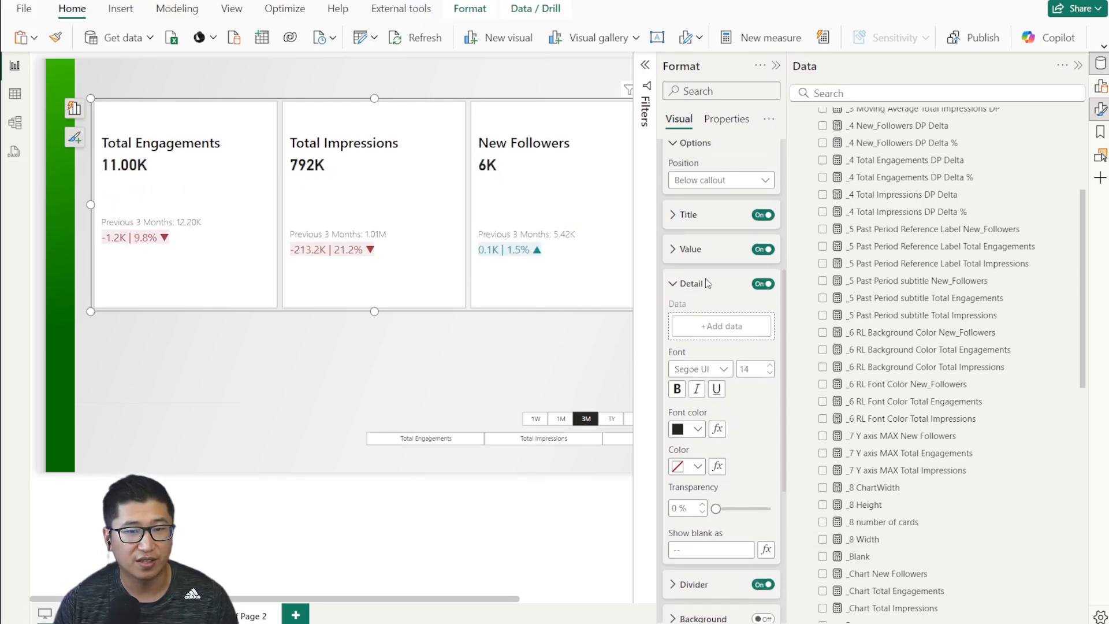
pyautogui.click(731, 335)
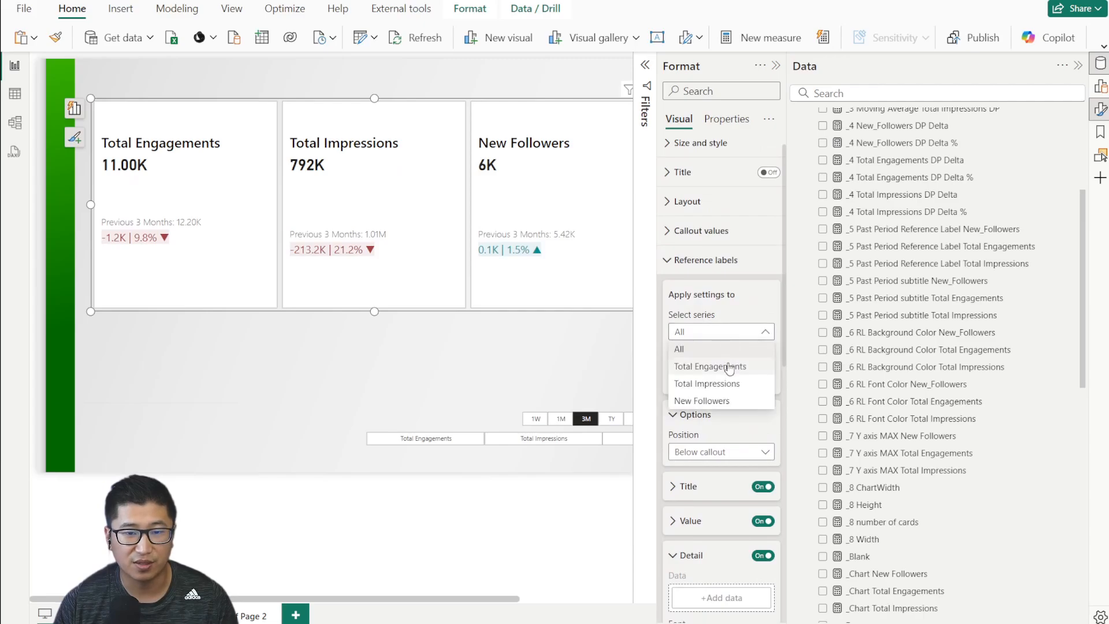
pyautogui.click(729, 370)
pyautogui.scroll(-5, 711, 378)
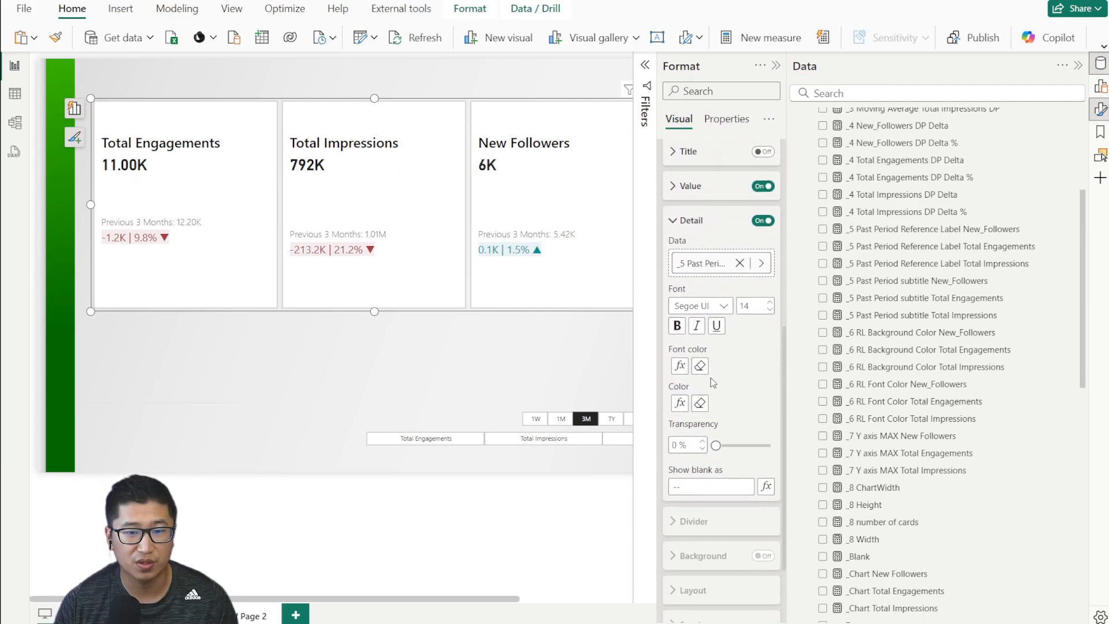
pyautogui.click(769, 312)
pyautogui.click(770, 304)
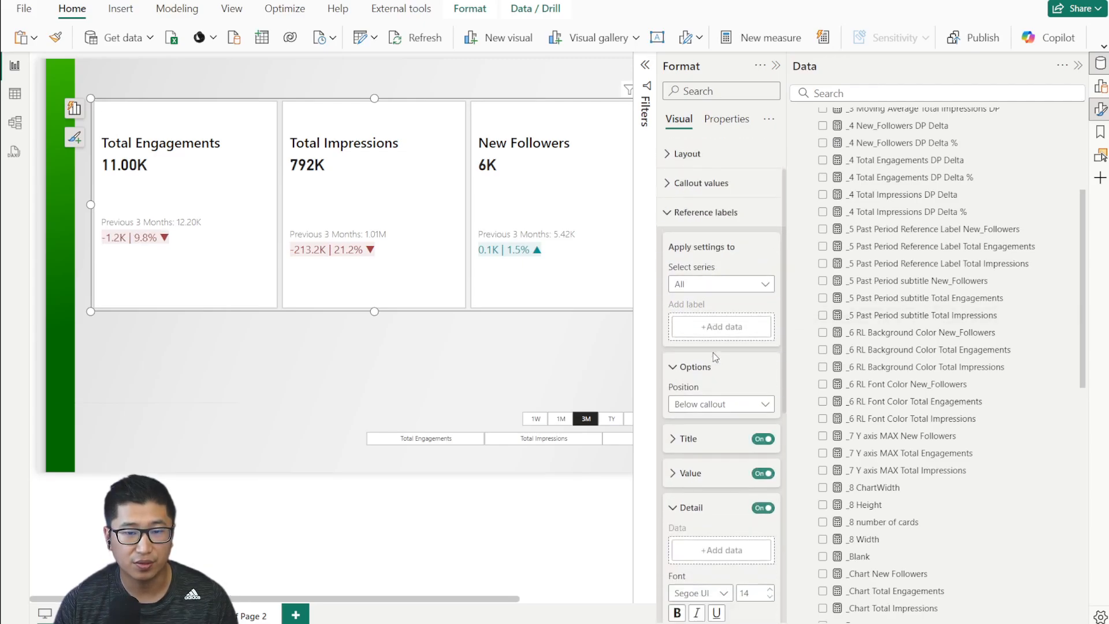
# Step: With the reference label settings applied to all series, toggle the divider off and back on again
pyautogui.scroll(-5, 714, 353)
pyautogui.click(761, 500)
pyautogui.click(761, 498)
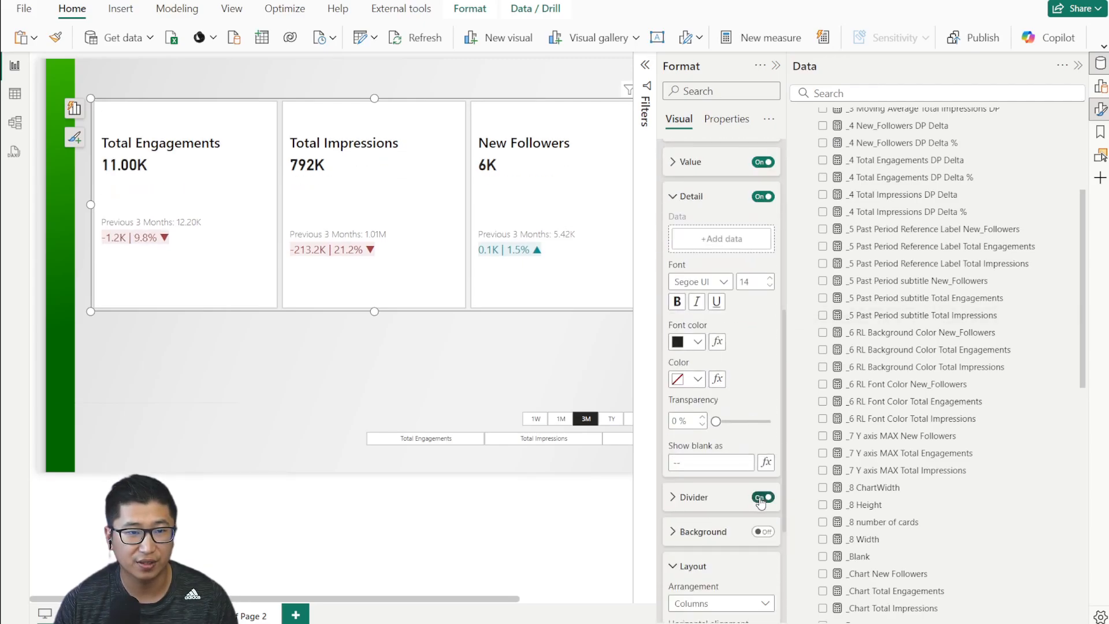
# Step: Switch the reference label arrangement for all series to Rows and back to Columns
pyautogui.scroll(-3, 706, 342)
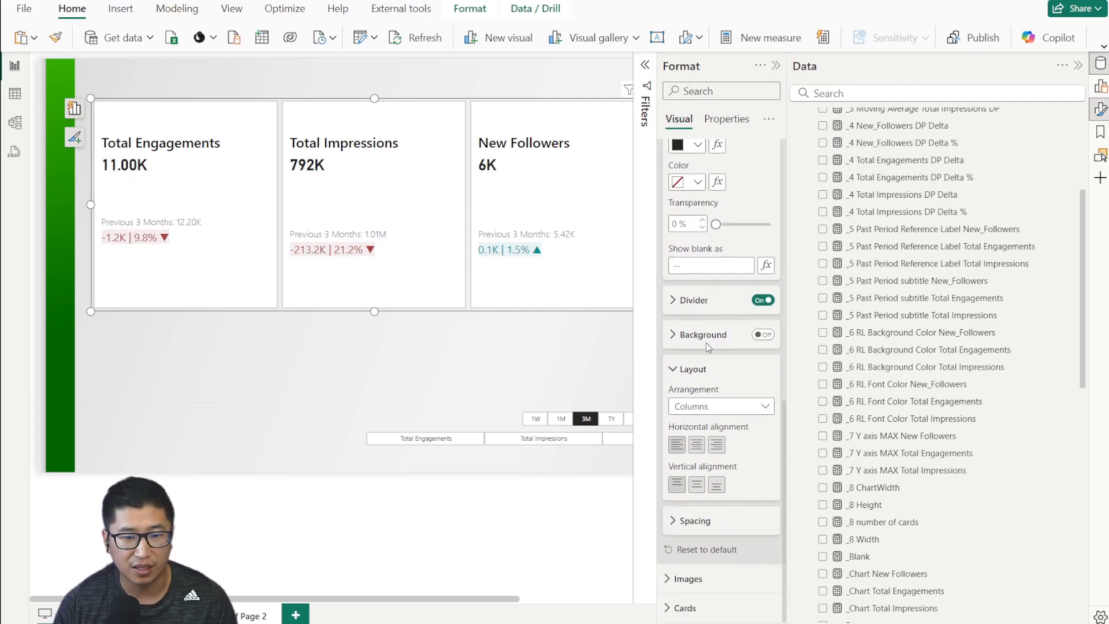
pyautogui.click(701, 408)
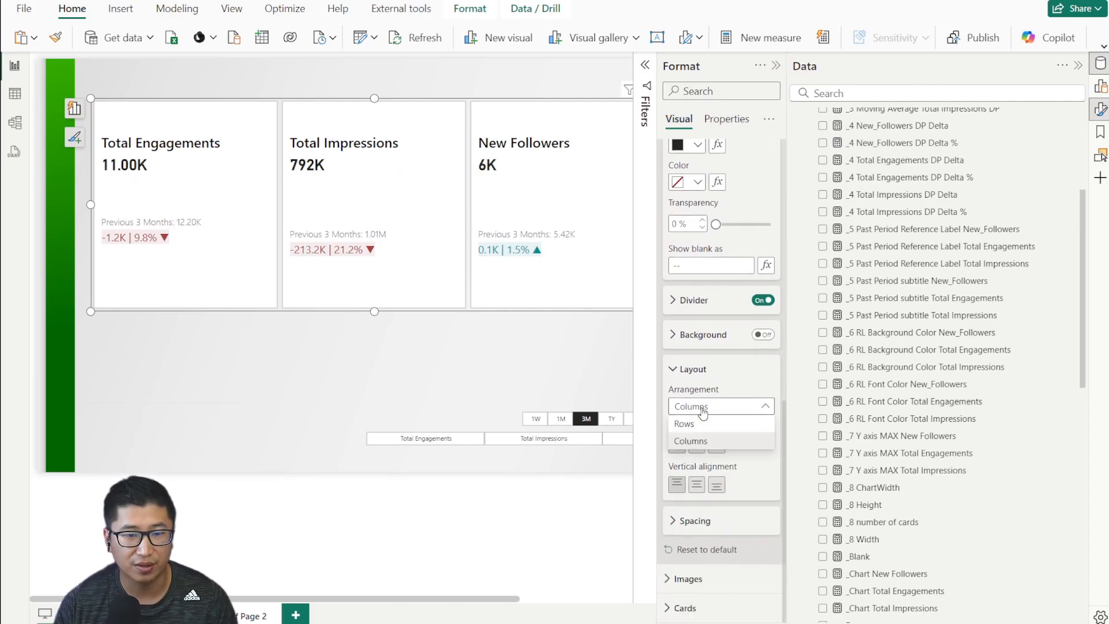
pyautogui.click(703, 411)
pyautogui.scroll(6, 703, 411)
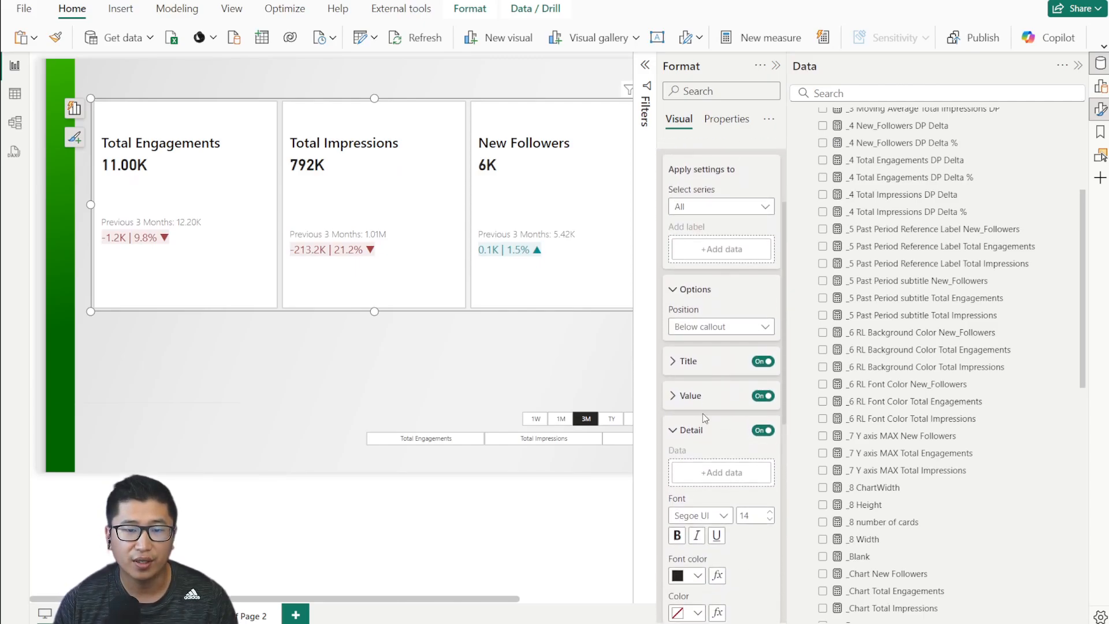
pyautogui.scroll(-6, 719, 347)
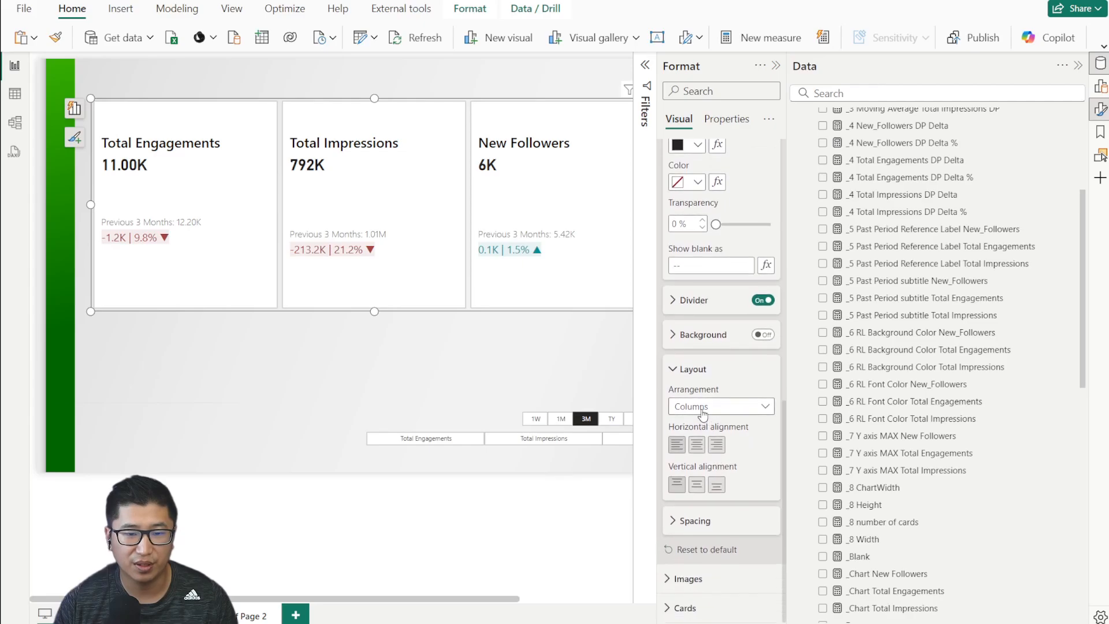
pyautogui.click(705, 407)
pyautogui.click(702, 426)
pyautogui.click(706, 411)
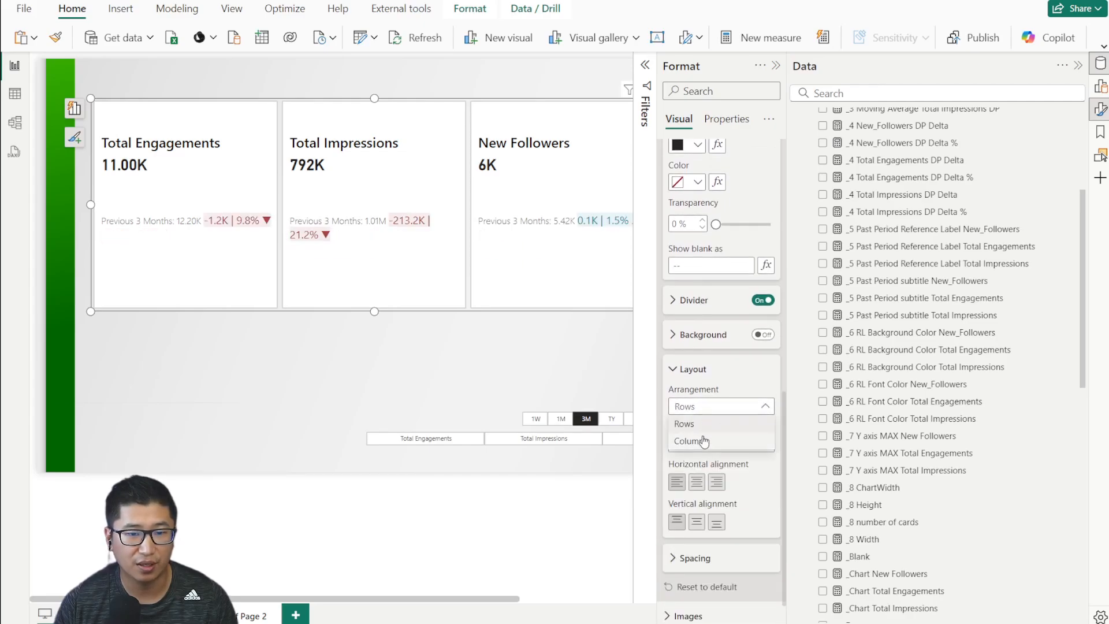
pyautogui.click(703, 441)
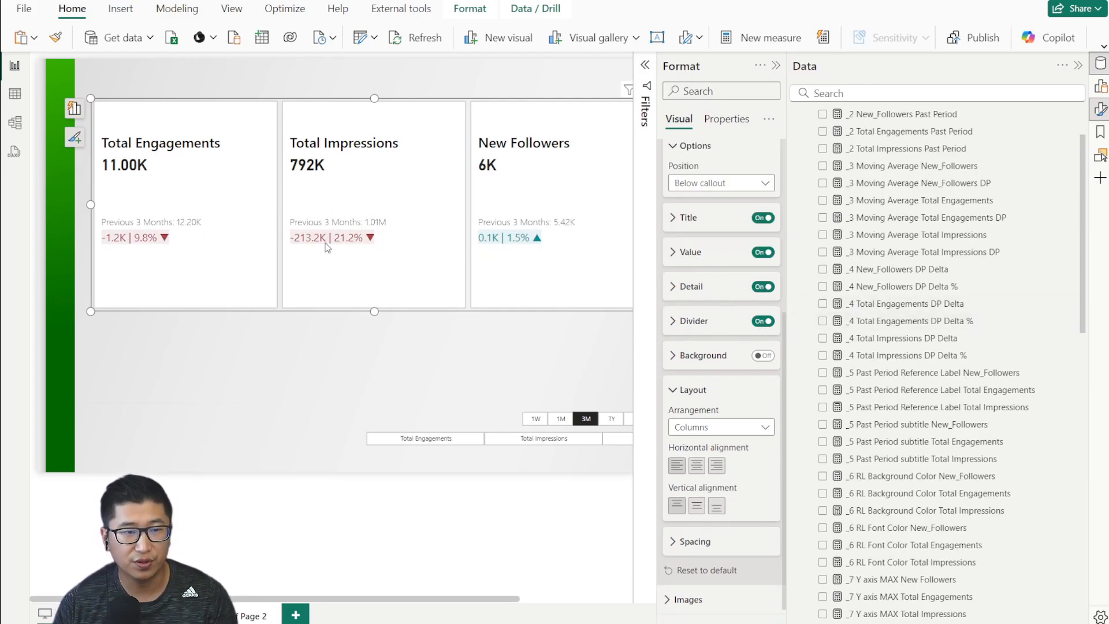
# Step: Set the reference label divider's transparency to 36% for all series
pyautogui.click(690, 321)
pyautogui.moveTo(774, 402); pyautogui.dragTo(735, 400)
# Step: Align the callout values of all series vertically to the top and set the callout size to 19%
pyautogui.scroll(2, 720, 281)
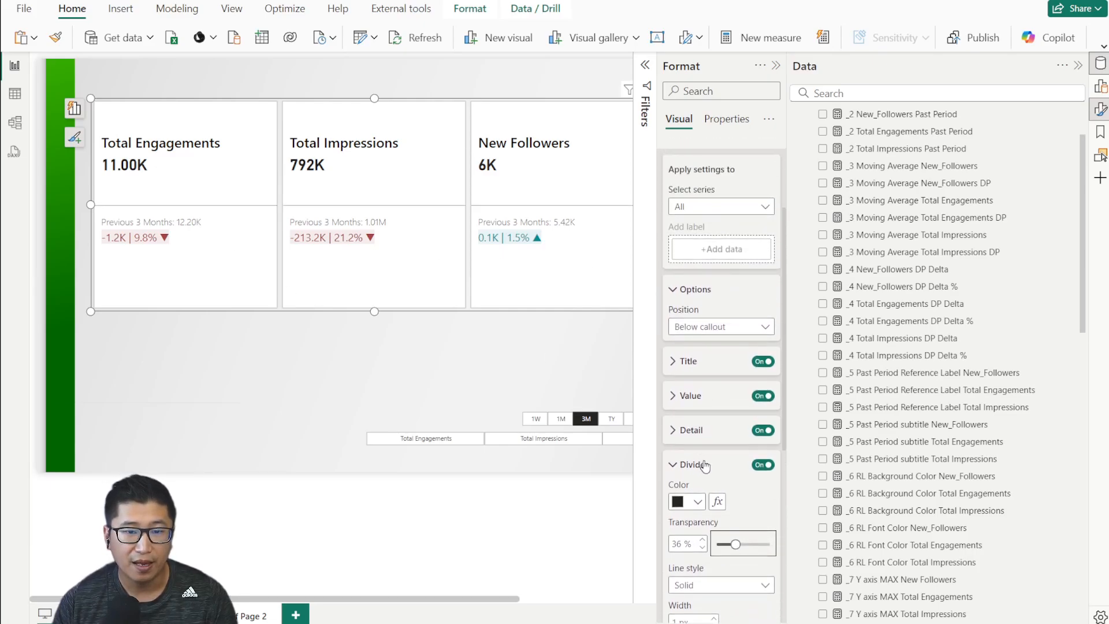
pyautogui.scroll(2, 704, 254)
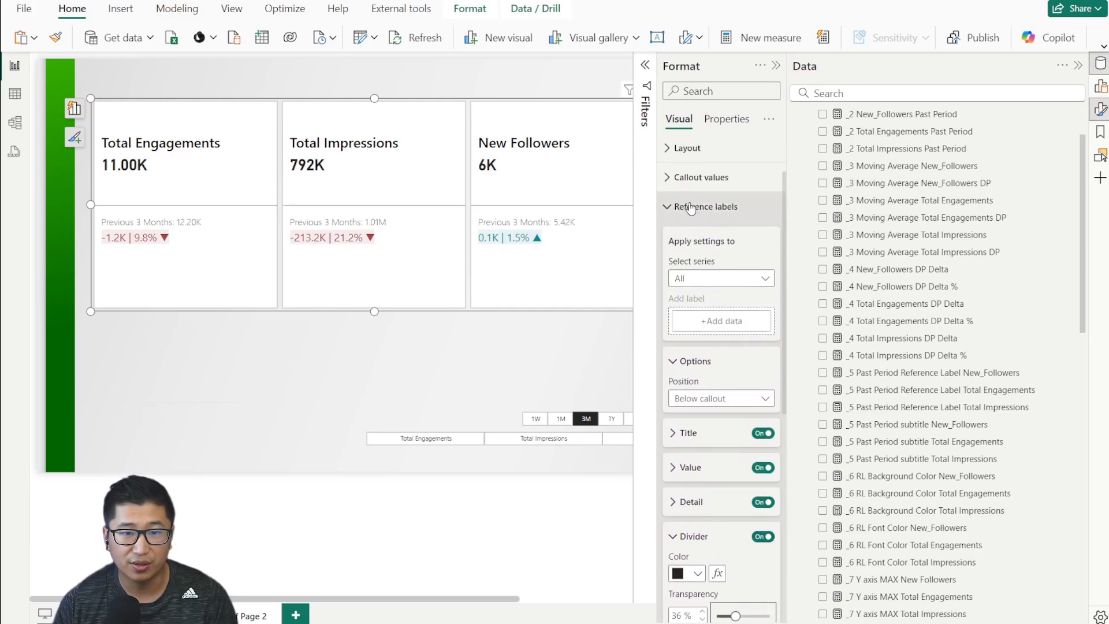
pyautogui.click(705, 206)
pyautogui.click(696, 243)
pyautogui.scroll(-3, 716, 279)
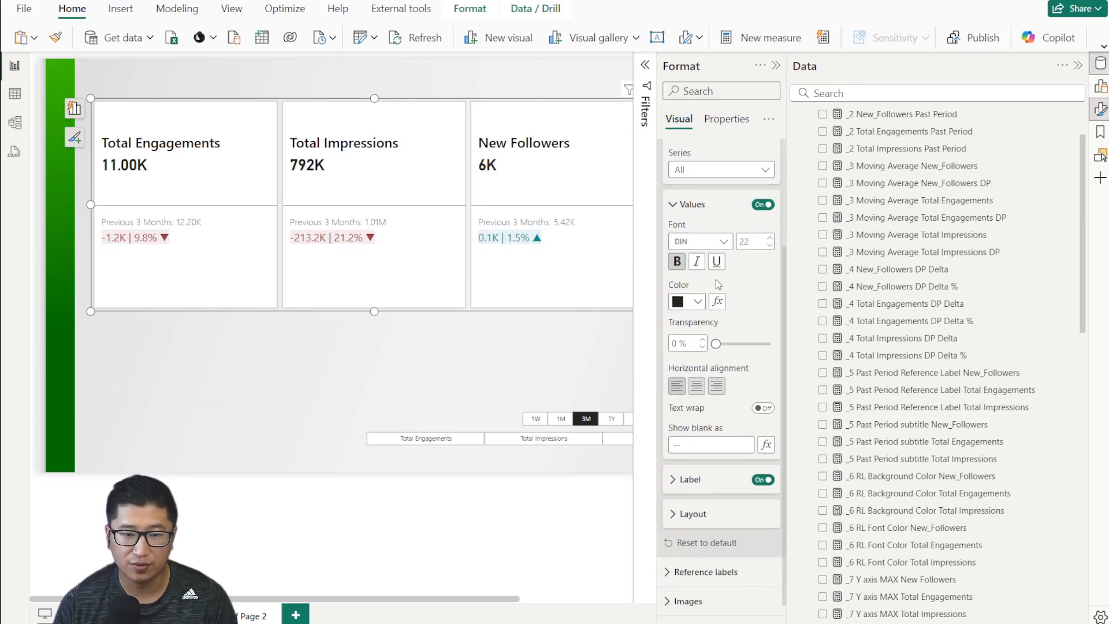
pyautogui.click(719, 492)
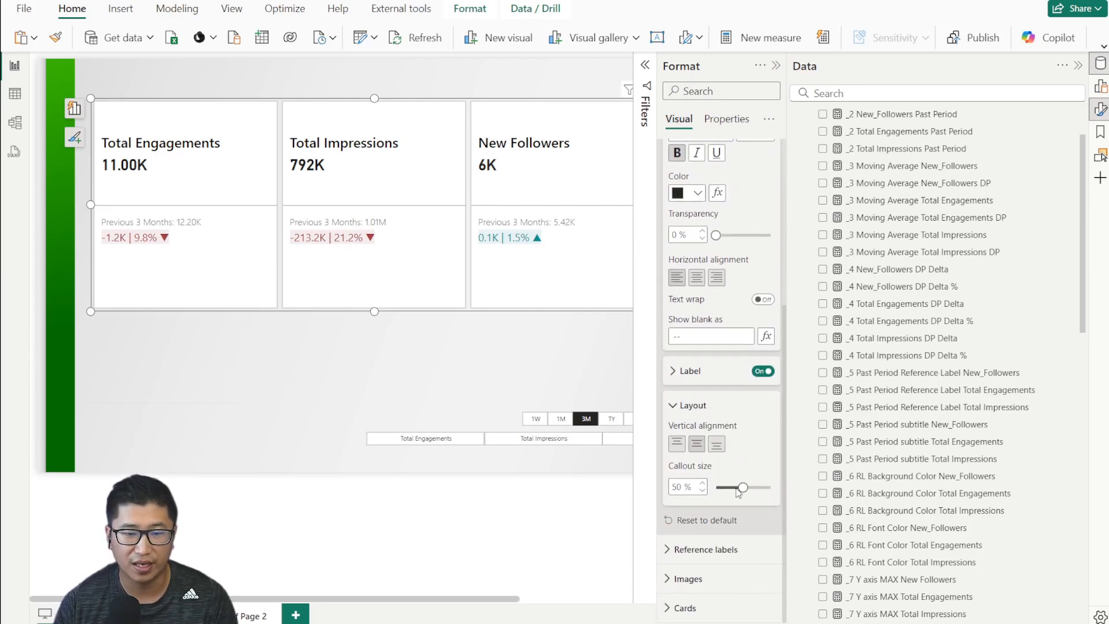
pyautogui.moveTo(743, 488); pyautogui.dragTo(724, 488)
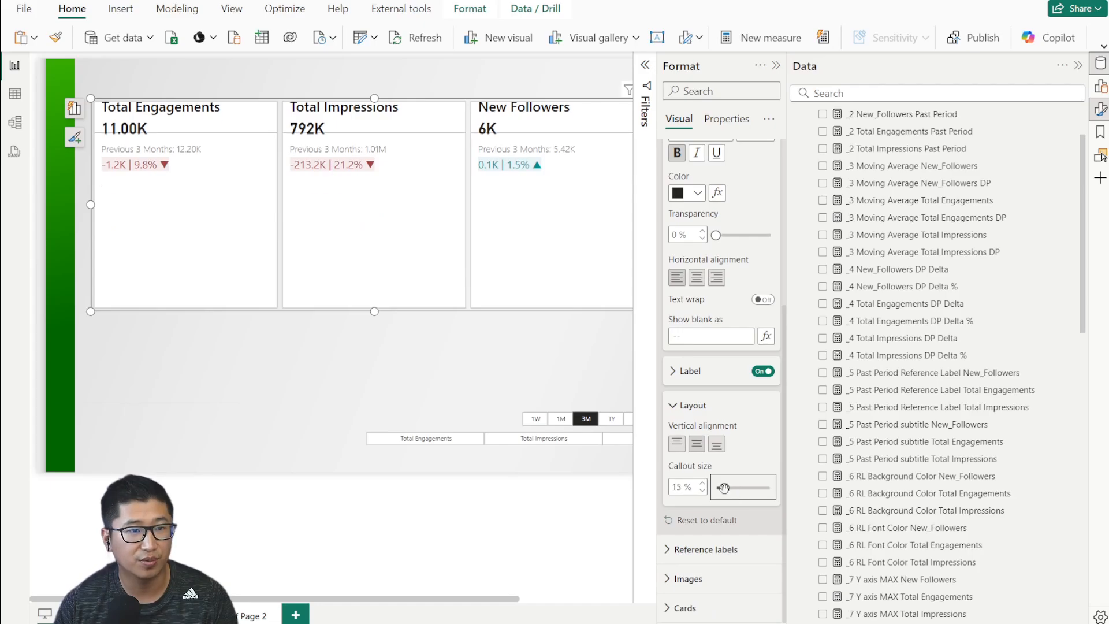
pyautogui.click(681, 451)
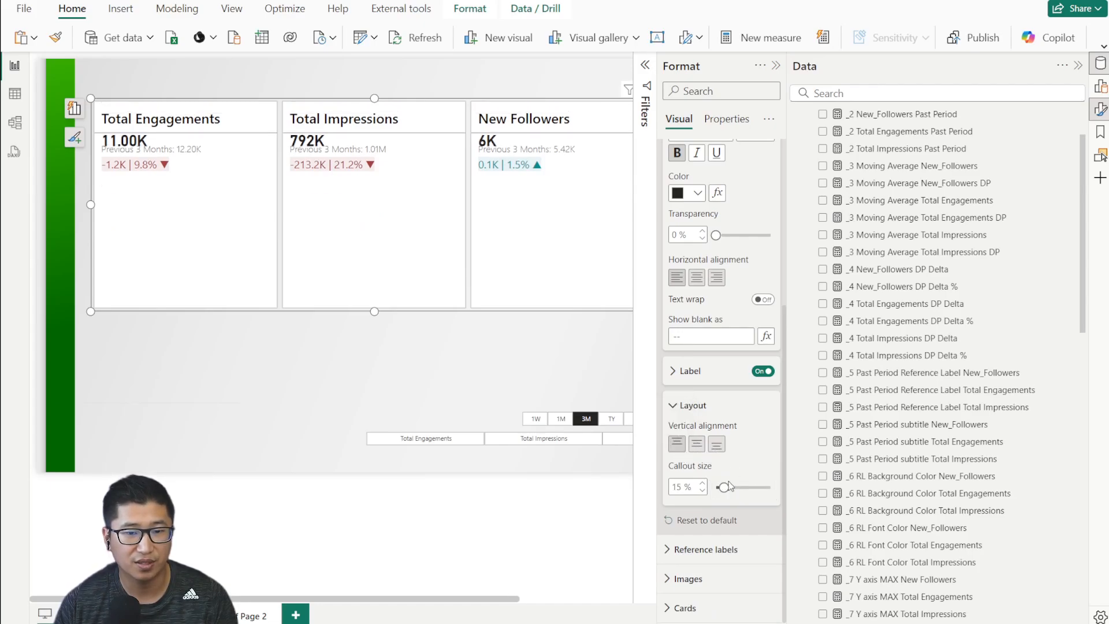
pyautogui.moveTo(730, 486); pyautogui.dragTo(726, 488)
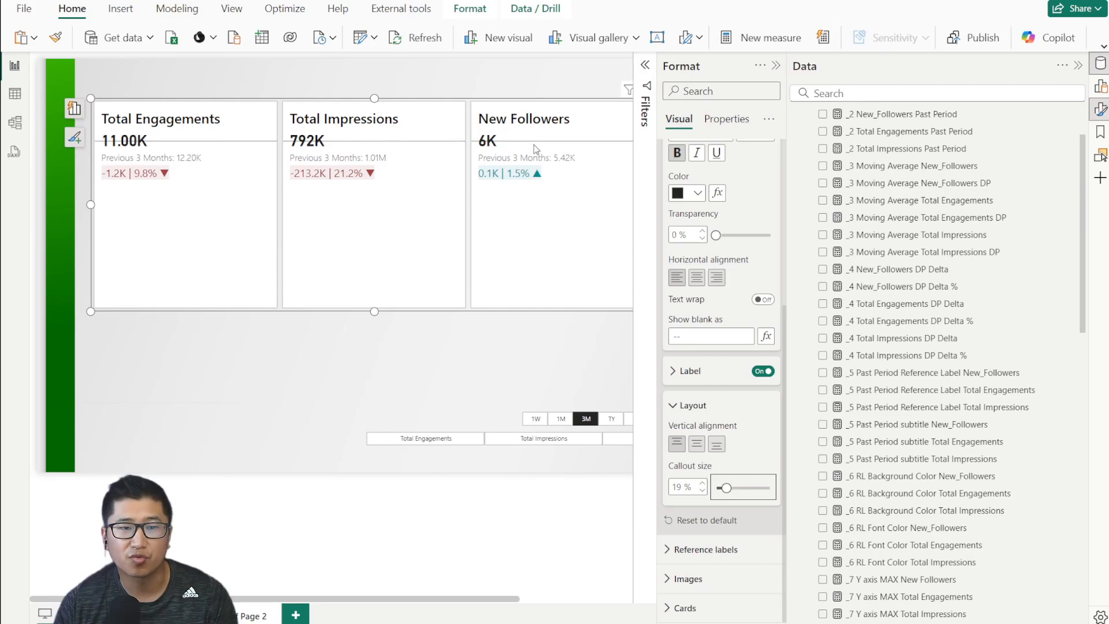
# Step: Set the reference label divider's transparency to 100% to hide the line on all cards
pyautogui.scroll(5, 760, 247)
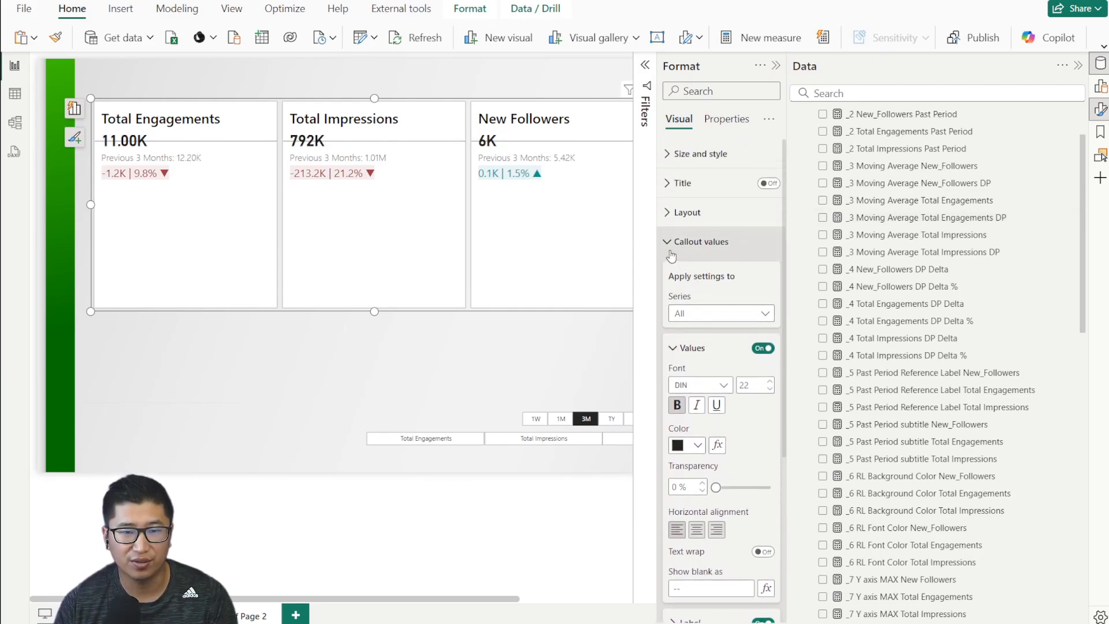
pyautogui.click(700, 242)
pyautogui.click(686, 271)
pyautogui.scroll(-5, 705, 300)
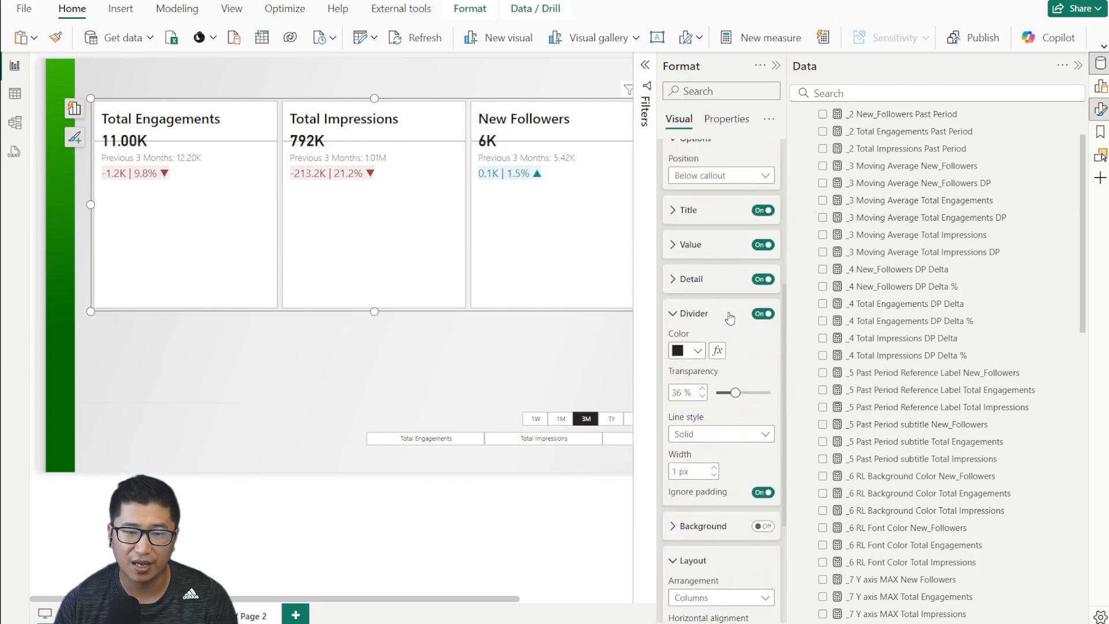
pyautogui.moveTo(734, 391); pyautogui.dragTo(771, 393)
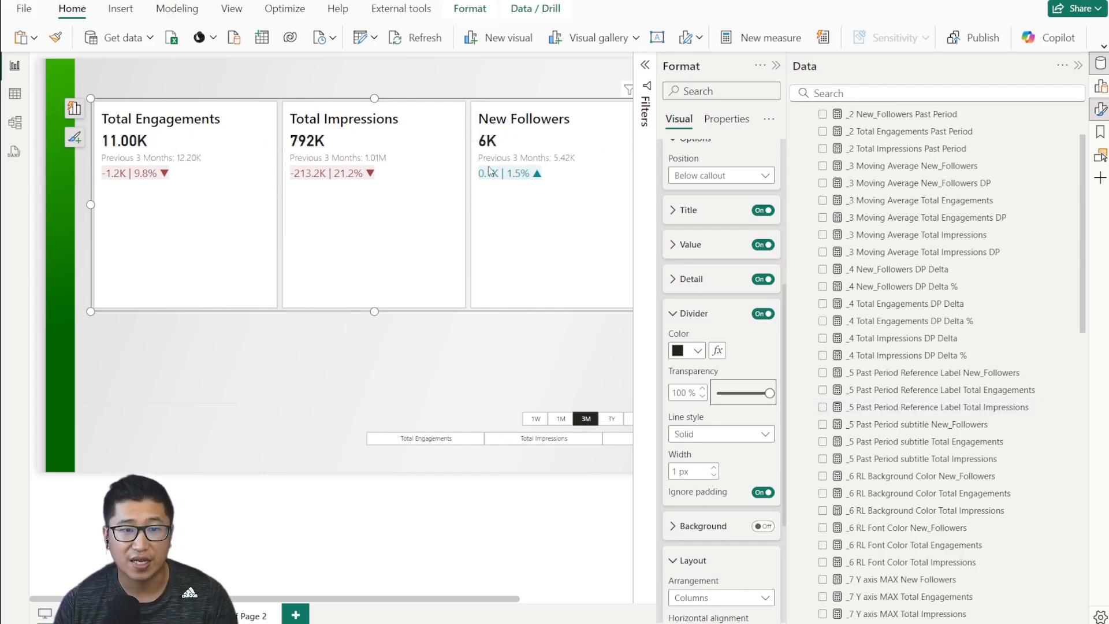
pyautogui.click(678, 313)
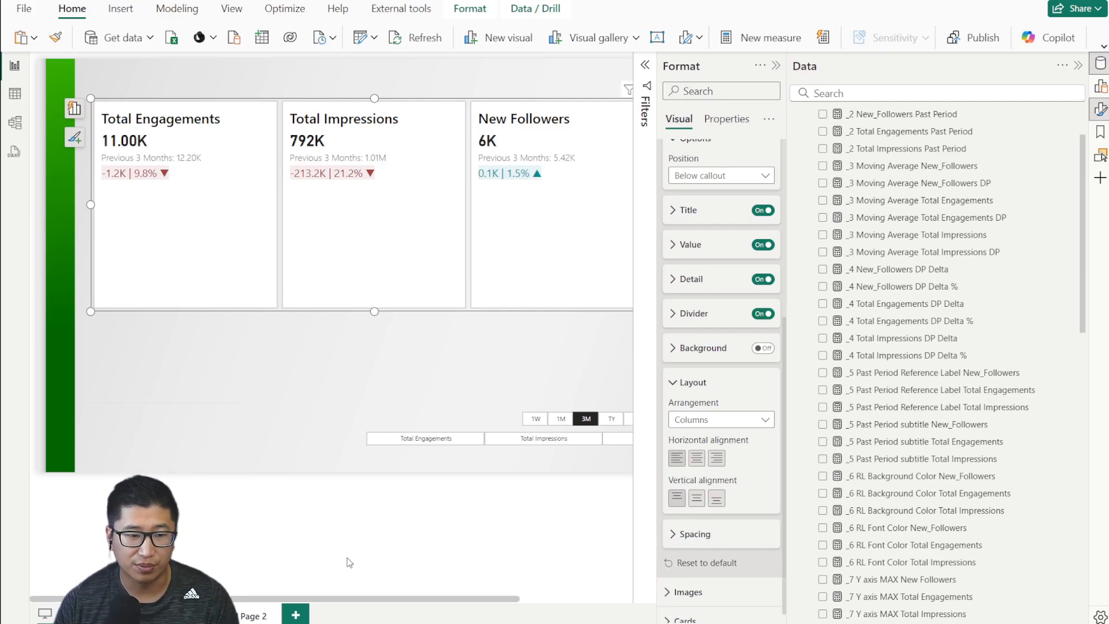
# Step: Compare with the other report page and set the card shape to Rounded Rectangle for all series
pyautogui.click(155, 616)
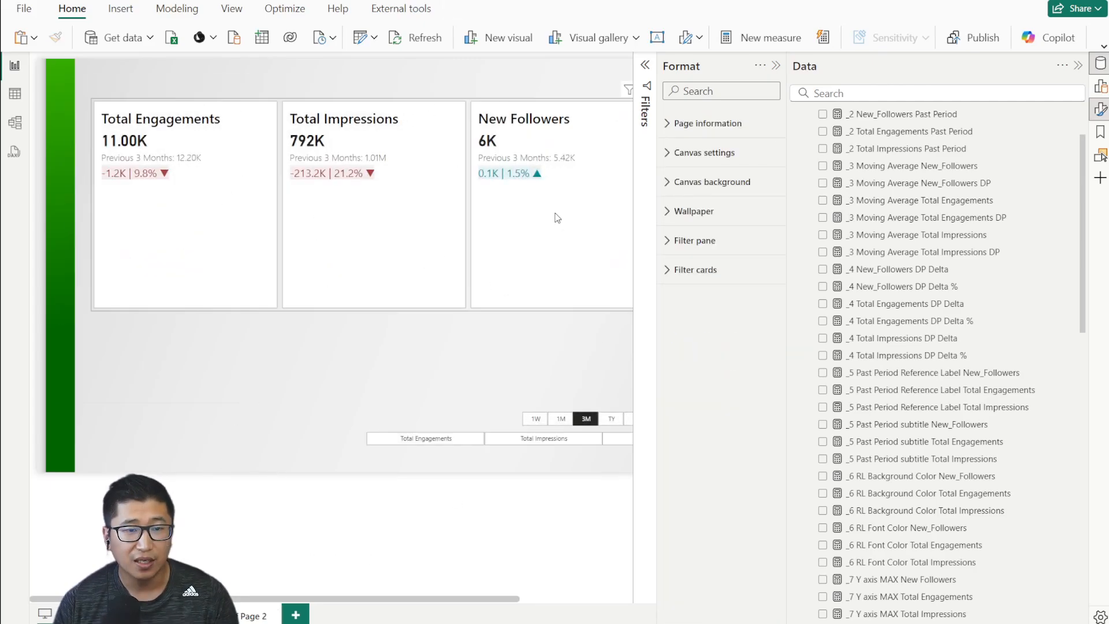
pyautogui.click(555, 215)
pyautogui.click(659, 282)
pyautogui.click(708, 329)
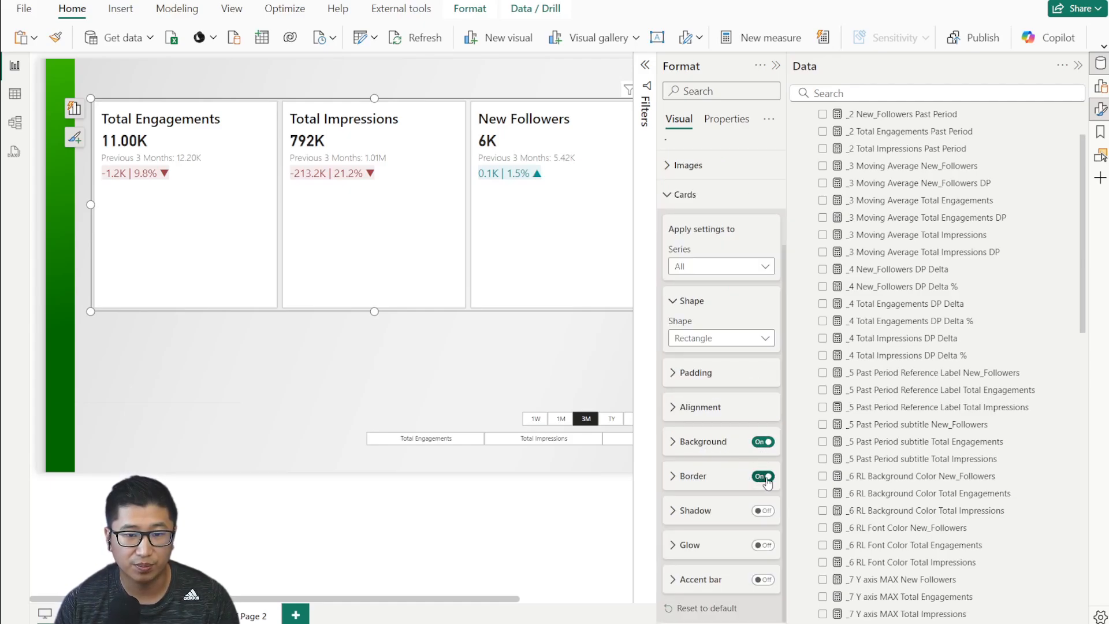
pyautogui.click(729, 340)
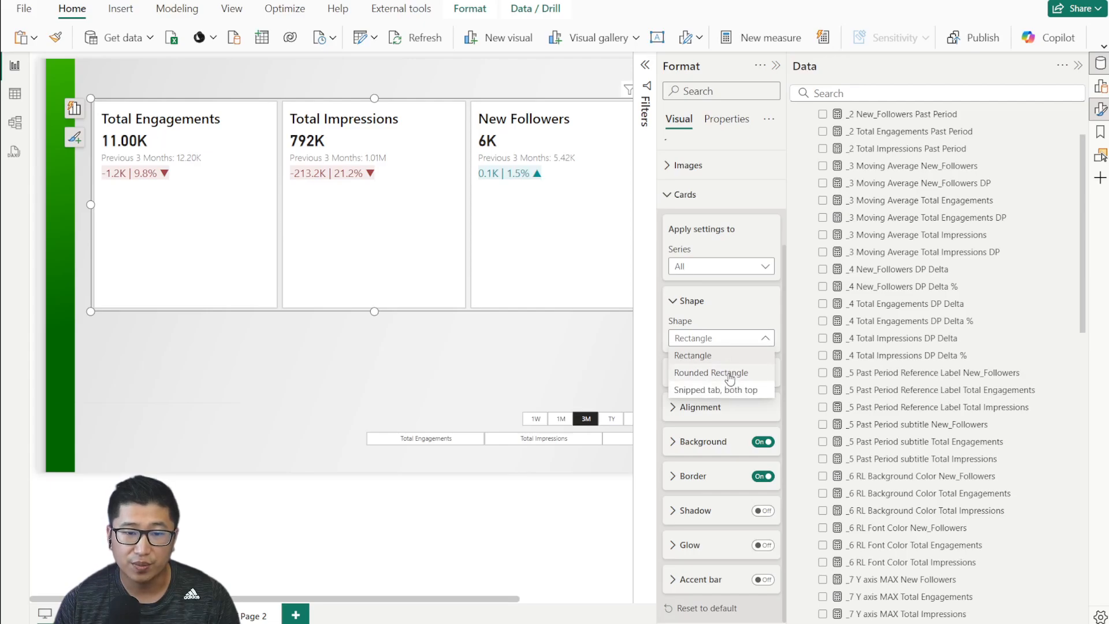
pyautogui.click(729, 375)
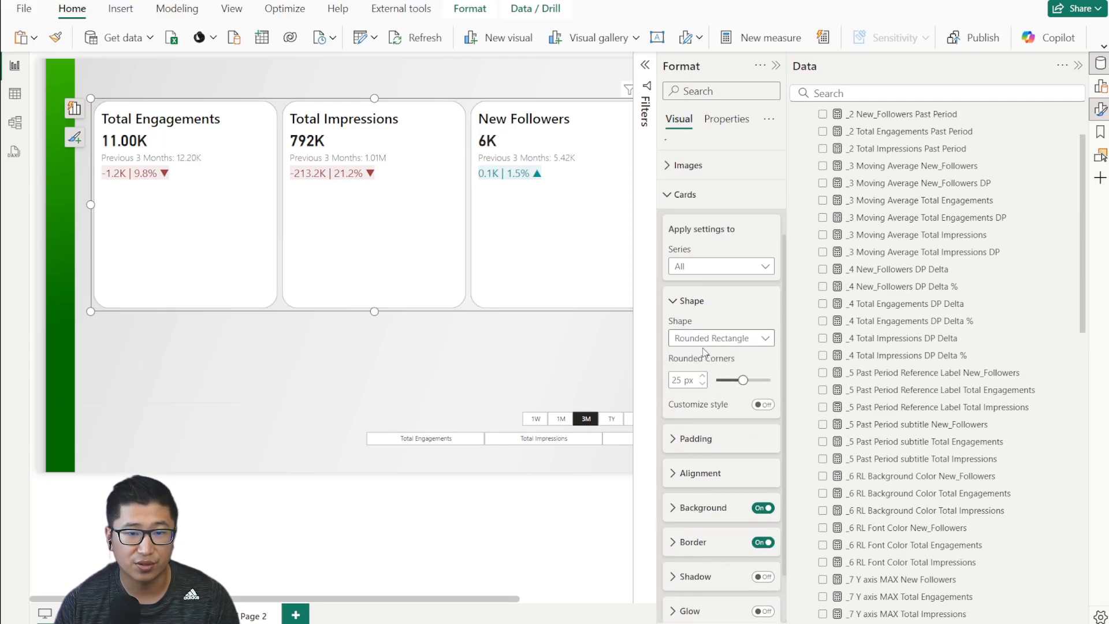
# Step: Try the glow effect on the cards, turn it off again and enable the shadow for all series
pyautogui.scroll(-2, 751, 461)
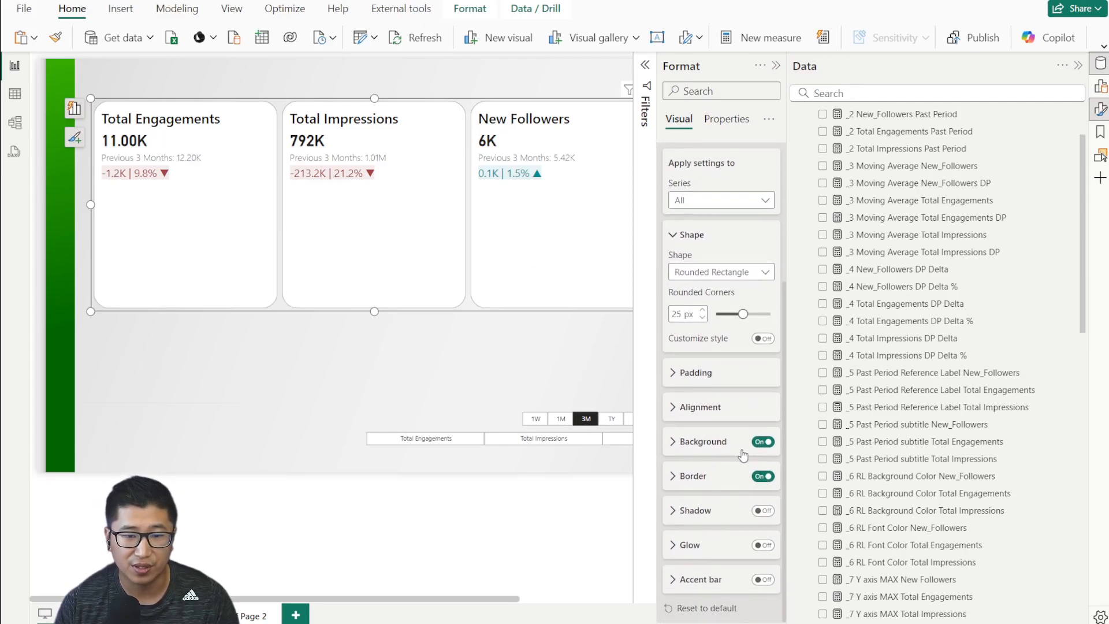
pyautogui.click(762, 545)
pyautogui.click(763, 544)
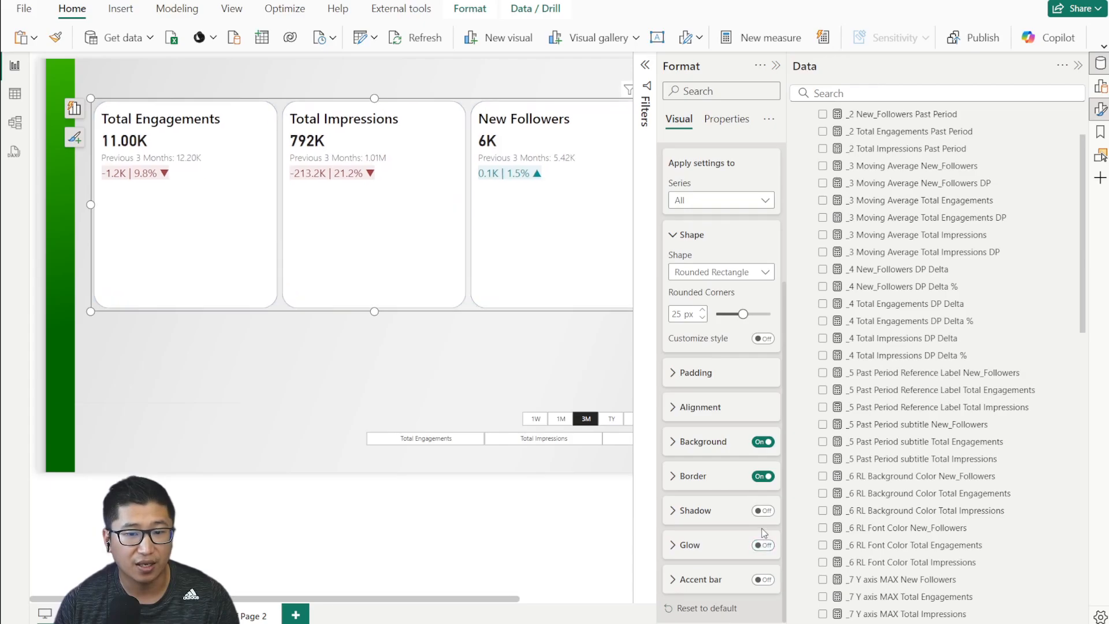
pyautogui.click(762, 512)
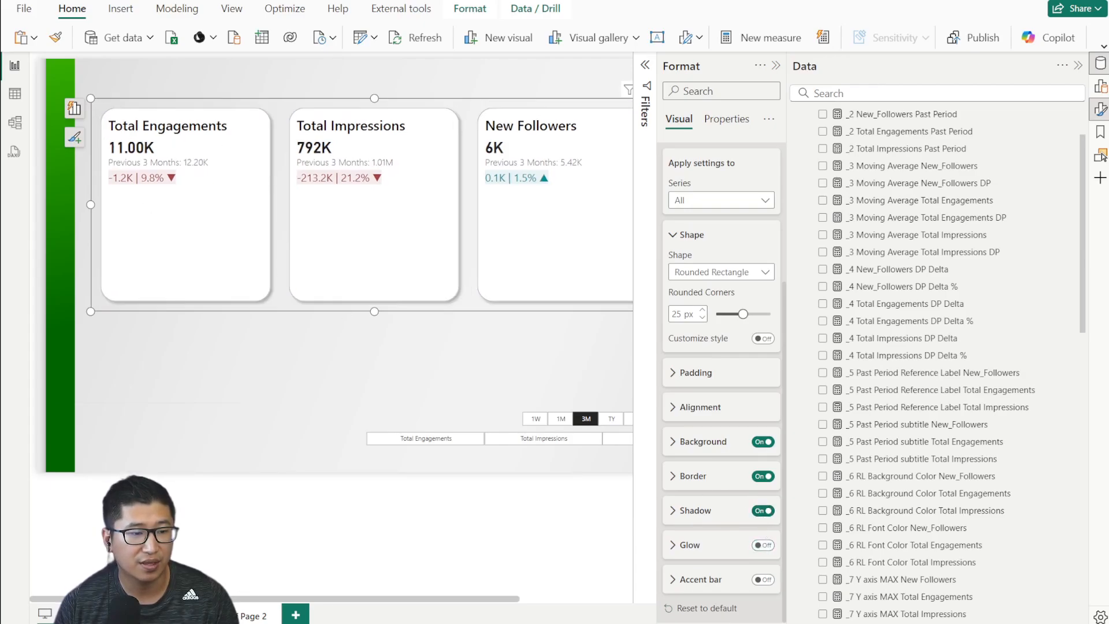
# Step: Compare the styled cards with the other report page and reselect the card visual on Page 2
pyautogui.click(151, 616)
pyautogui.click(242, 613)
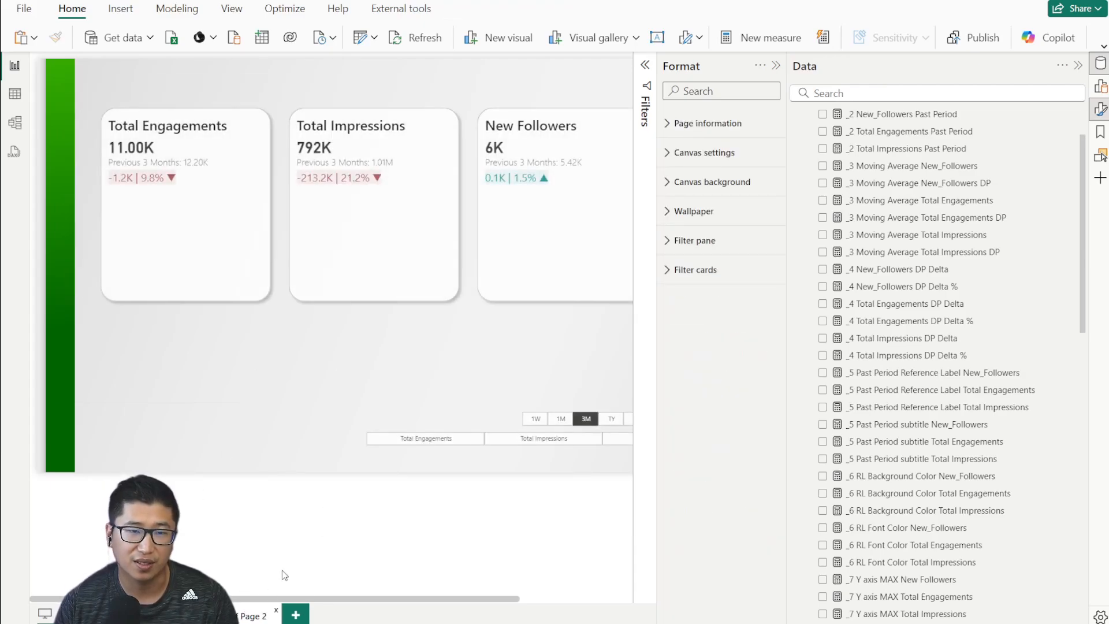
pyautogui.click(522, 226)
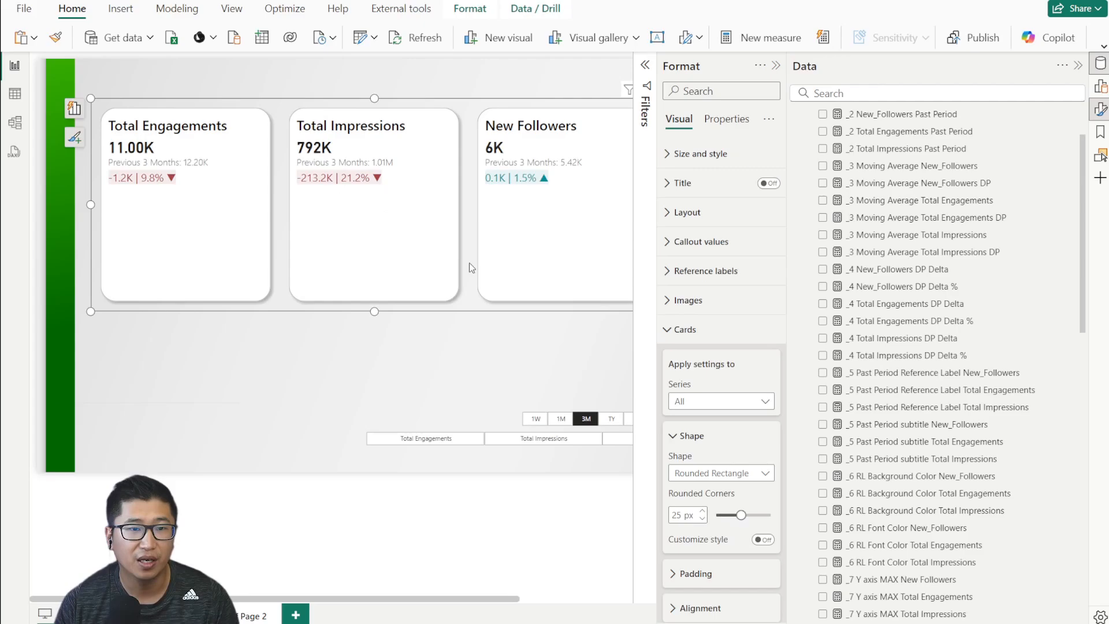
# Step: Switch the cards' padding size to Custom for all series and set the left padding to 20 px
pyautogui.click(741, 408)
pyautogui.click(720, 398)
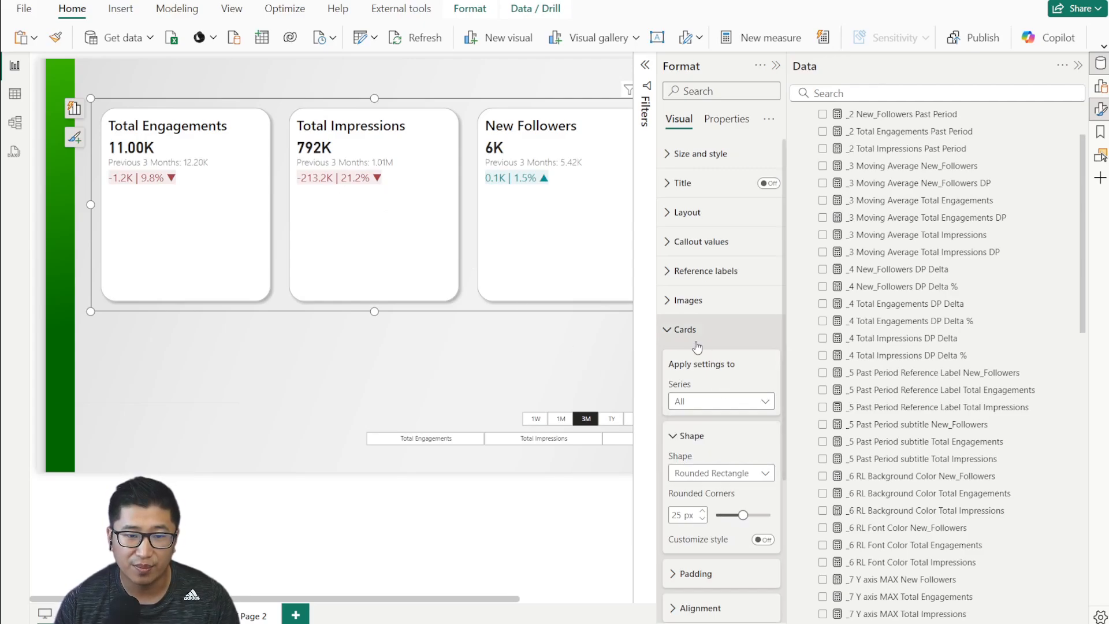
pyautogui.scroll(-3, 738, 397)
pyautogui.click(726, 437)
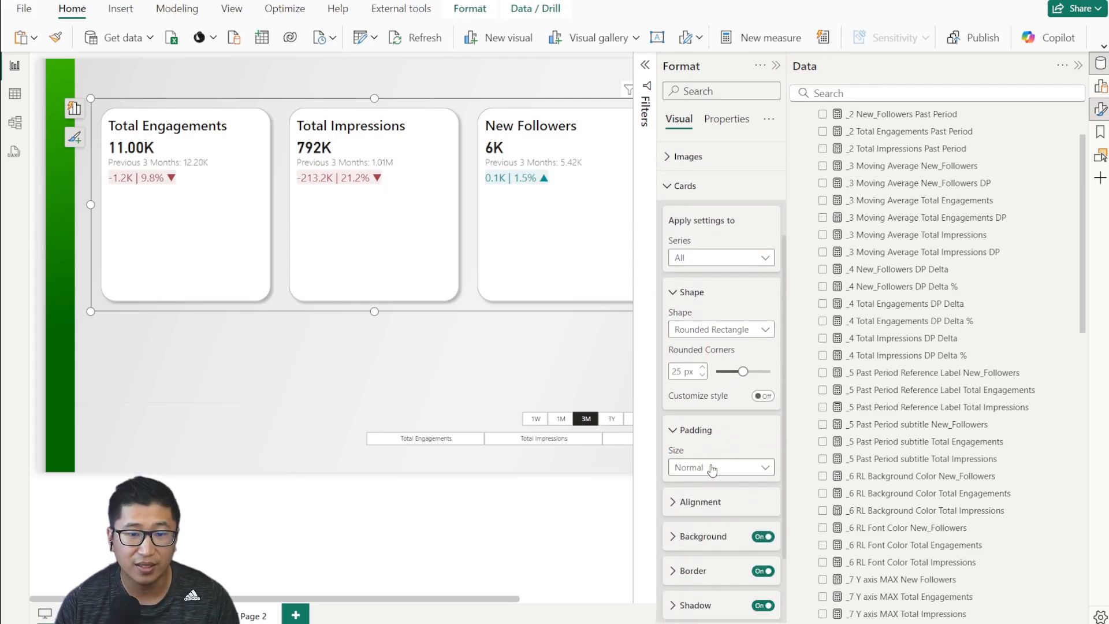
pyautogui.click(713, 467)
pyautogui.click(713, 546)
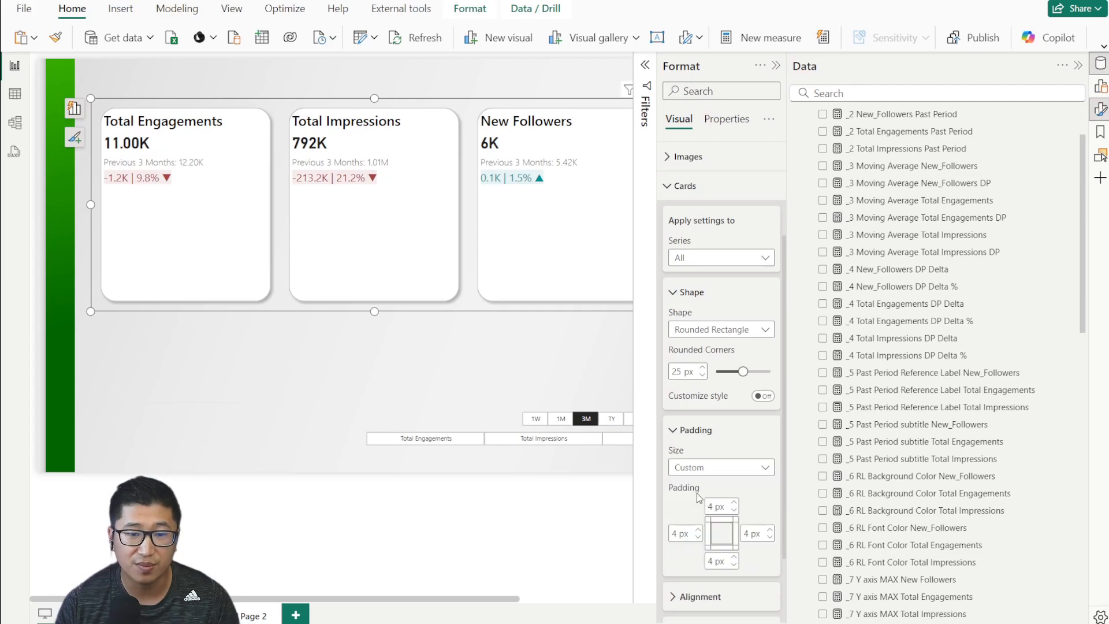
pyautogui.doubleClick(685, 533)
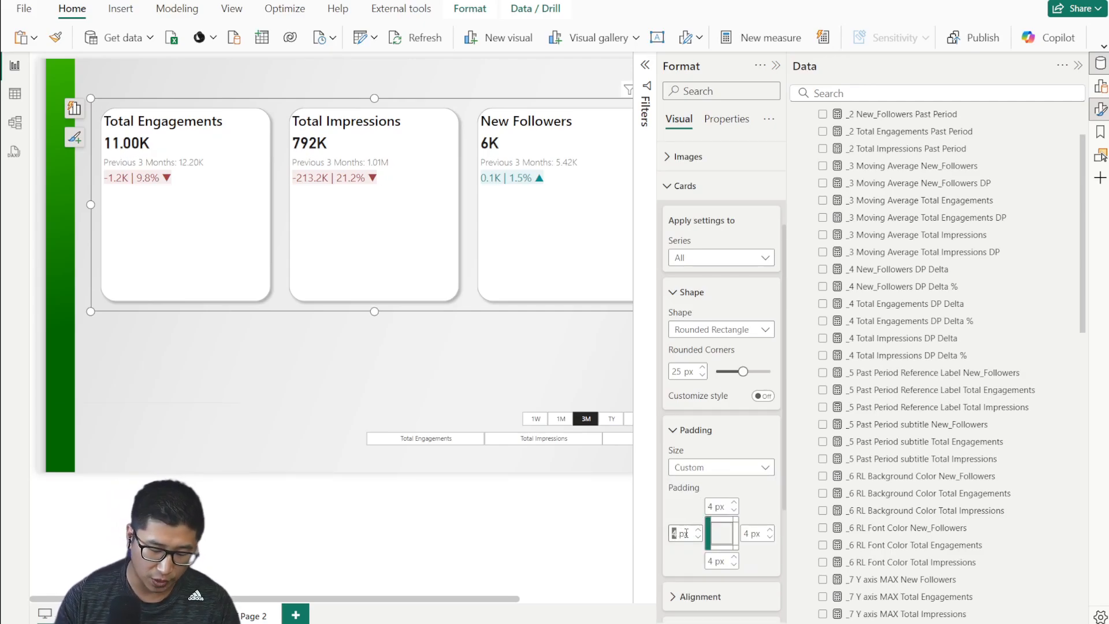
pyautogui.write('20')
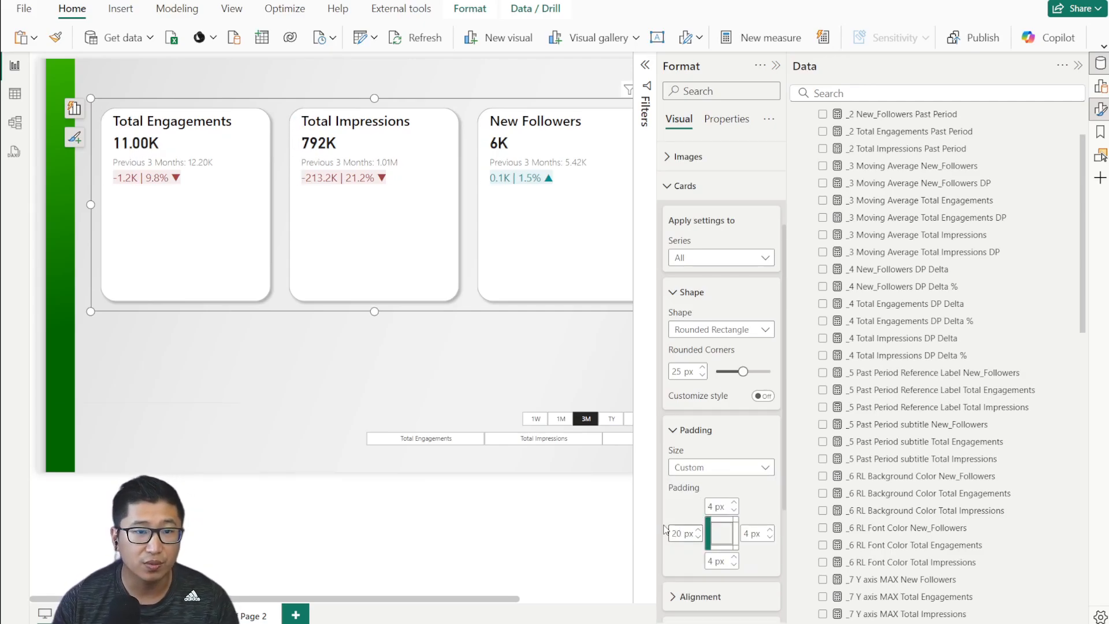
# Step: Set the cards' top padding to 15 px and their right and bottom padding to 20 px
pyautogui.doubleClick(713, 506)
pyautogui.write('20')
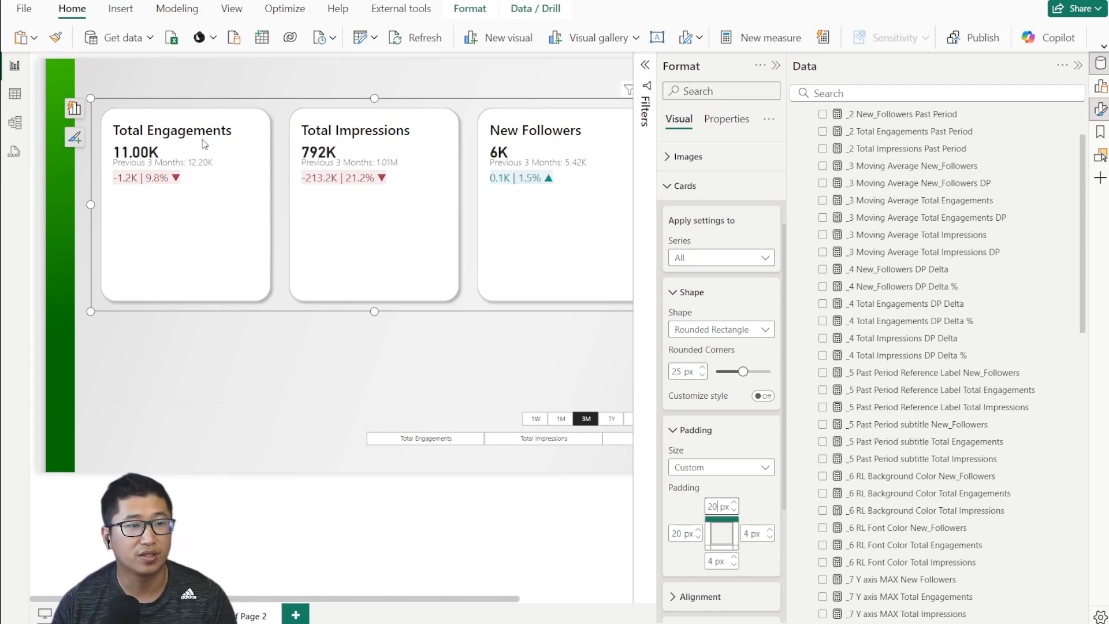
pyautogui.doubleClick(716, 506)
pyautogui.write('15')
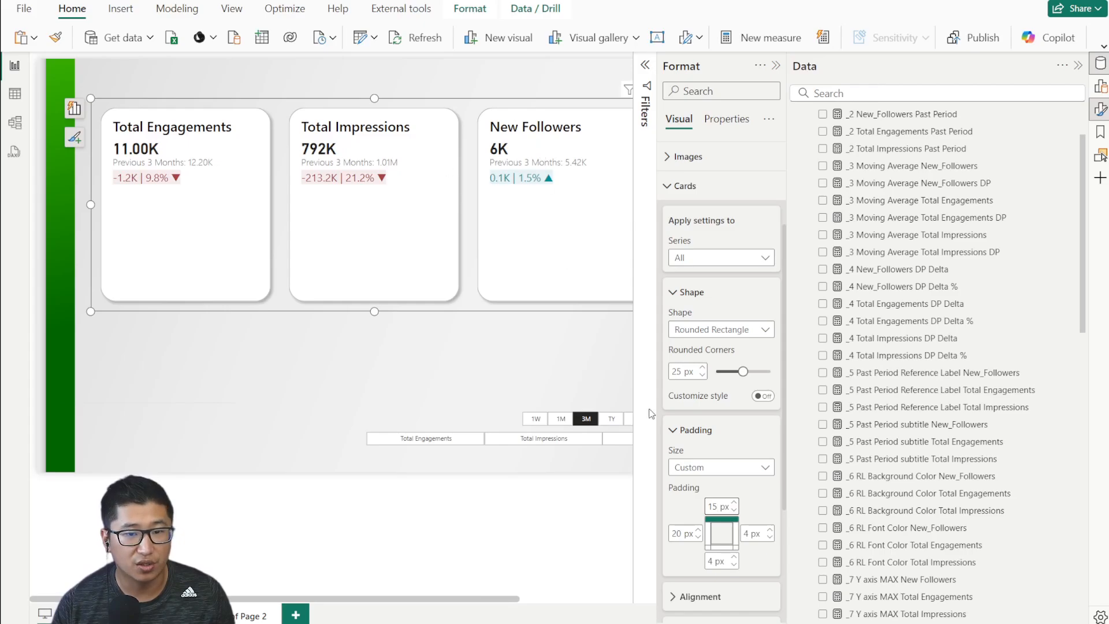
pyautogui.click(745, 532)
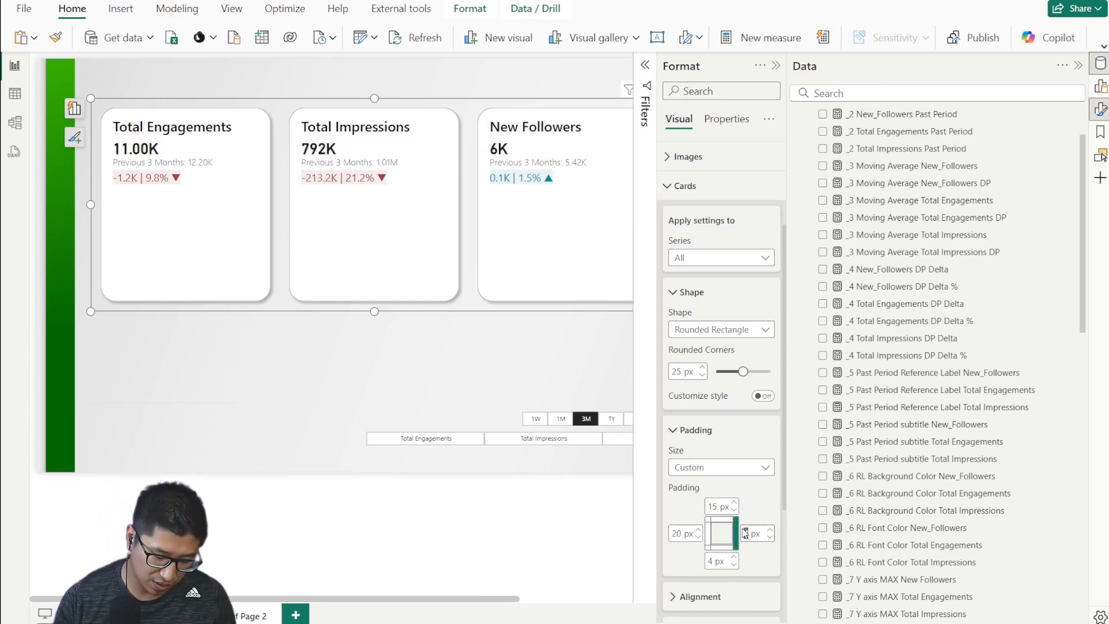
pyautogui.click(712, 561)
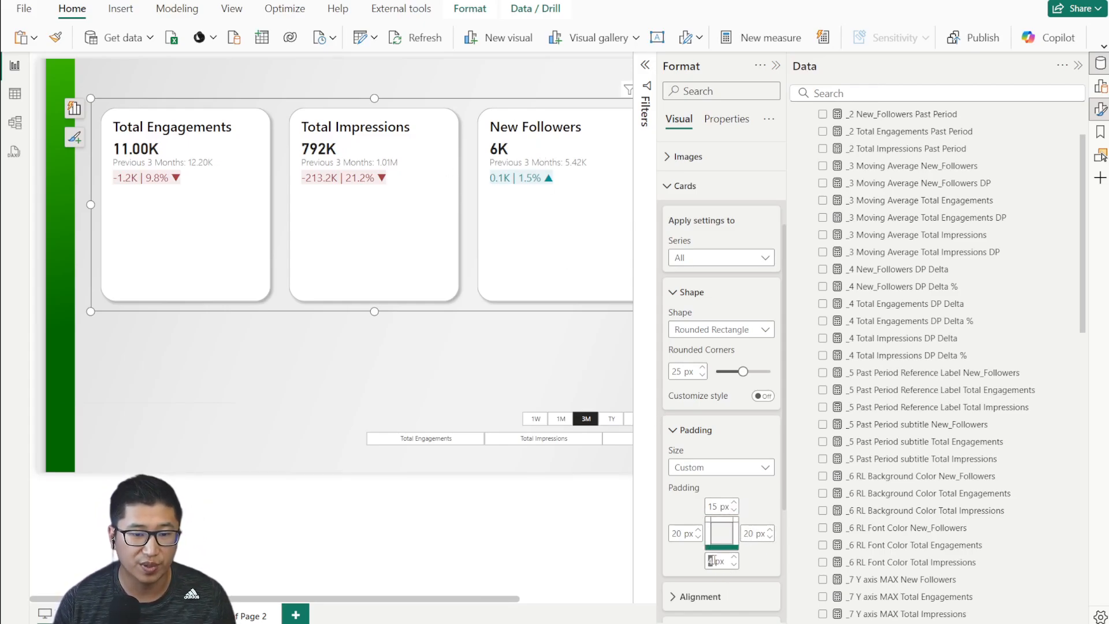
pyautogui.write('20')
# Step: Set the callout size in the callout values layout to 21 % and close the formatting options
pyautogui.scroll(3, 742, 505)
pyautogui.click(706, 328)
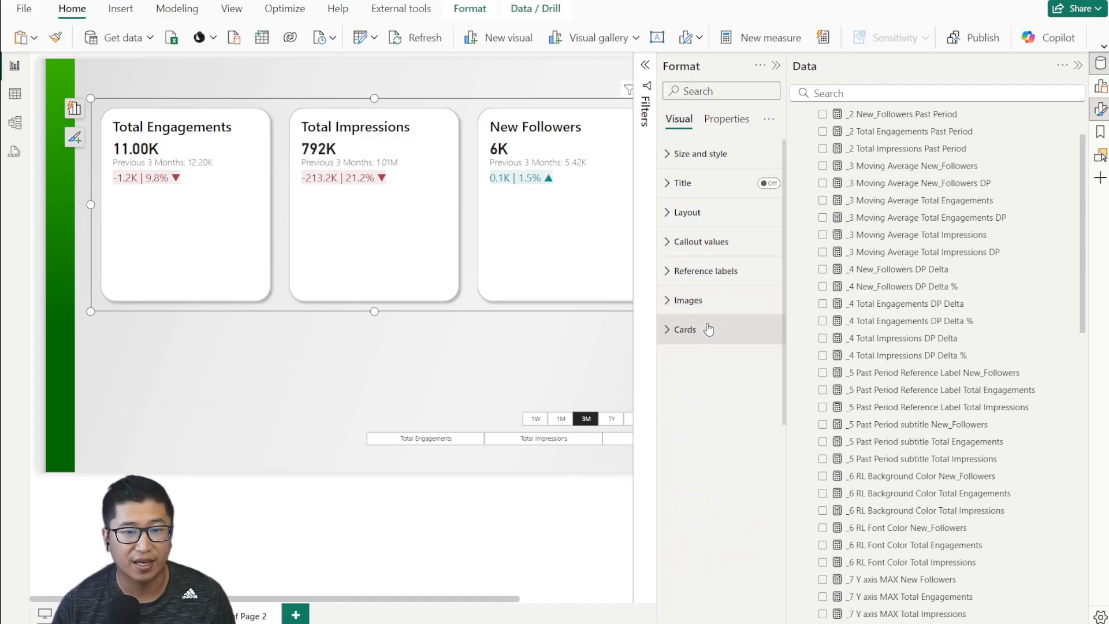
pyautogui.click(698, 213)
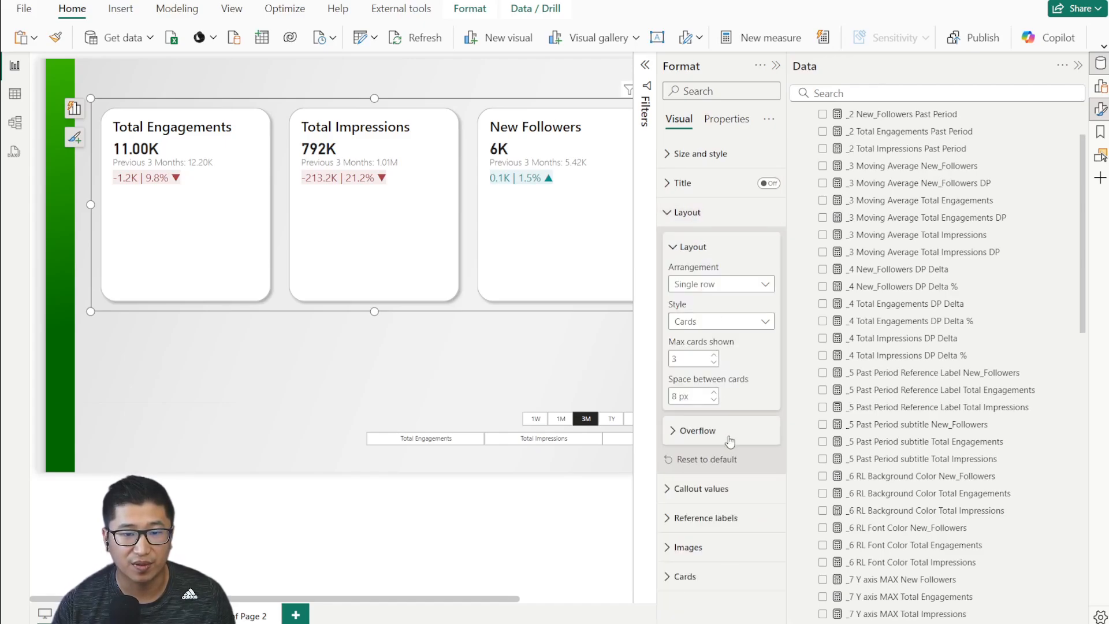
pyautogui.click(690, 212)
pyautogui.click(696, 242)
pyautogui.scroll(-3, 734, 356)
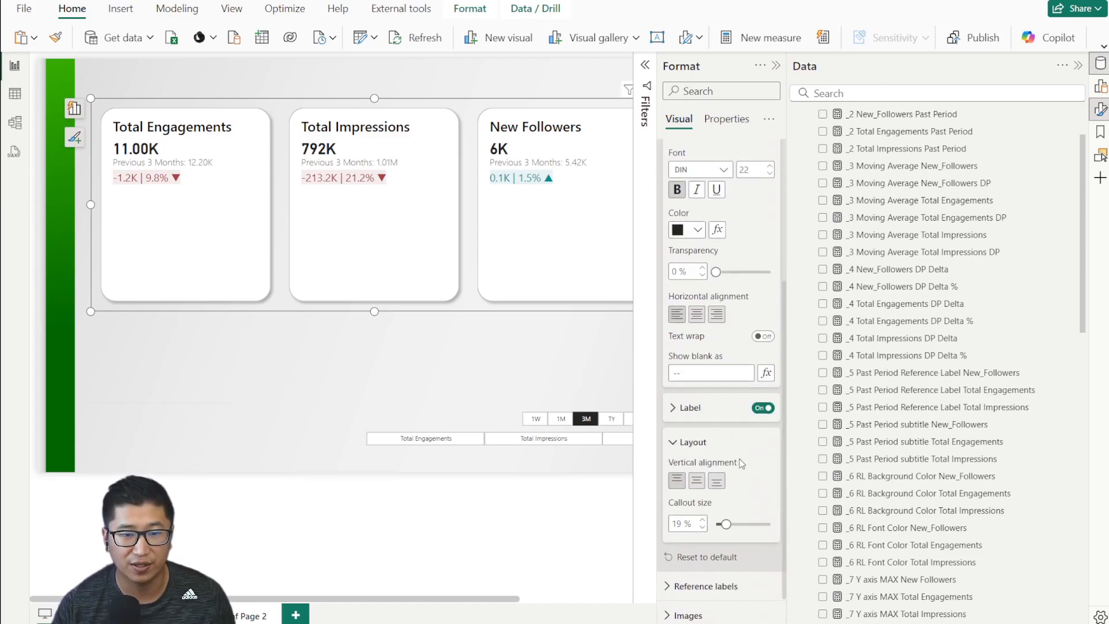
pyautogui.click(703, 523)
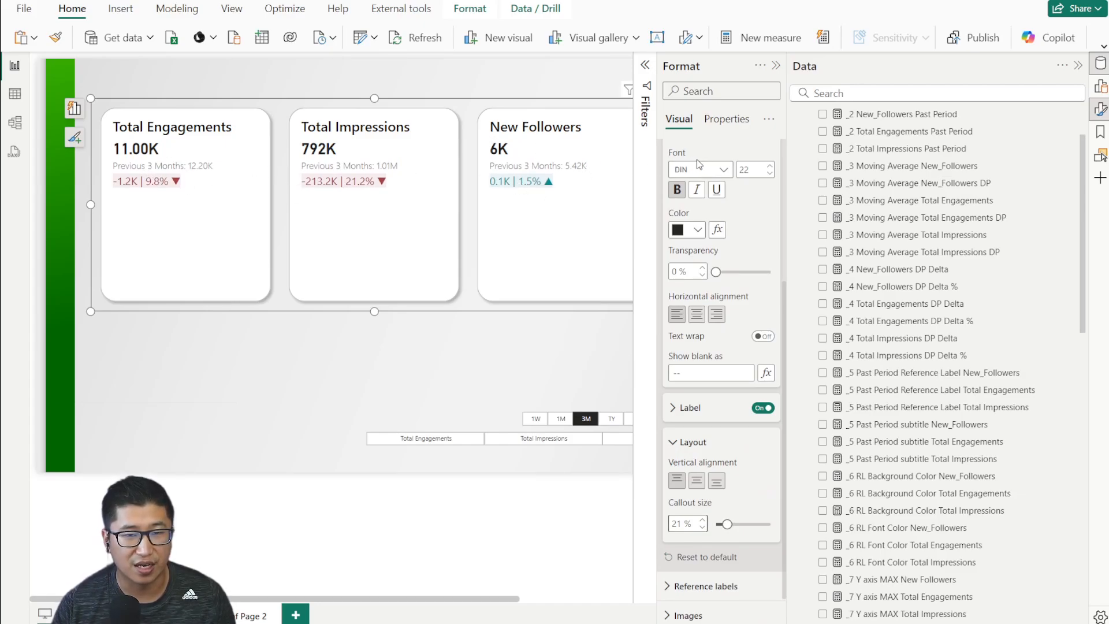
pyautogui.scroll(3, 698, 165)
pyautogui.click(675, 171)
pyautogui.click(776, 65)
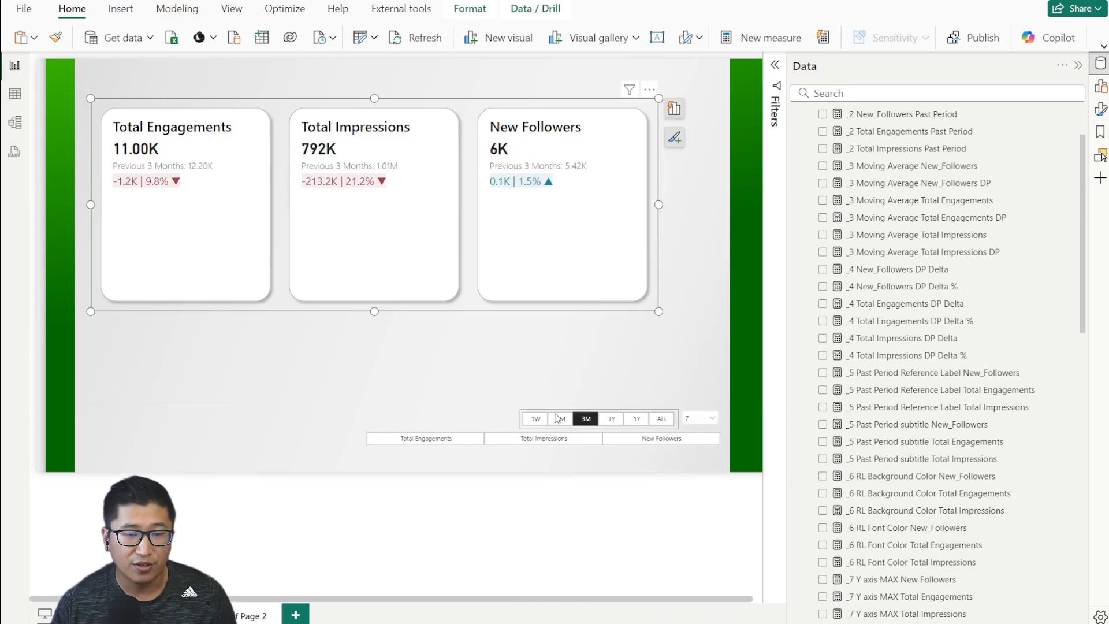
# Step: Test the cards with different metric pairs in the metric slicer and finish with all three metrics selected
pyautogui.click(426, 438)
pyautogui.click(512, 442)
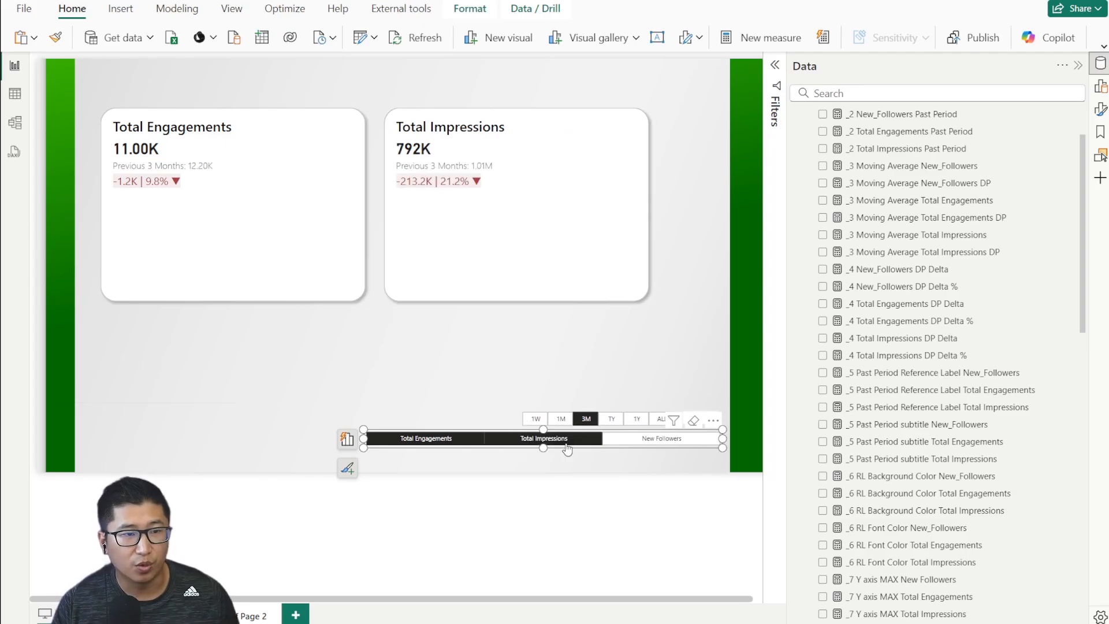
pyautogui.click(641, 442)
pyautogui.click(566, 442)
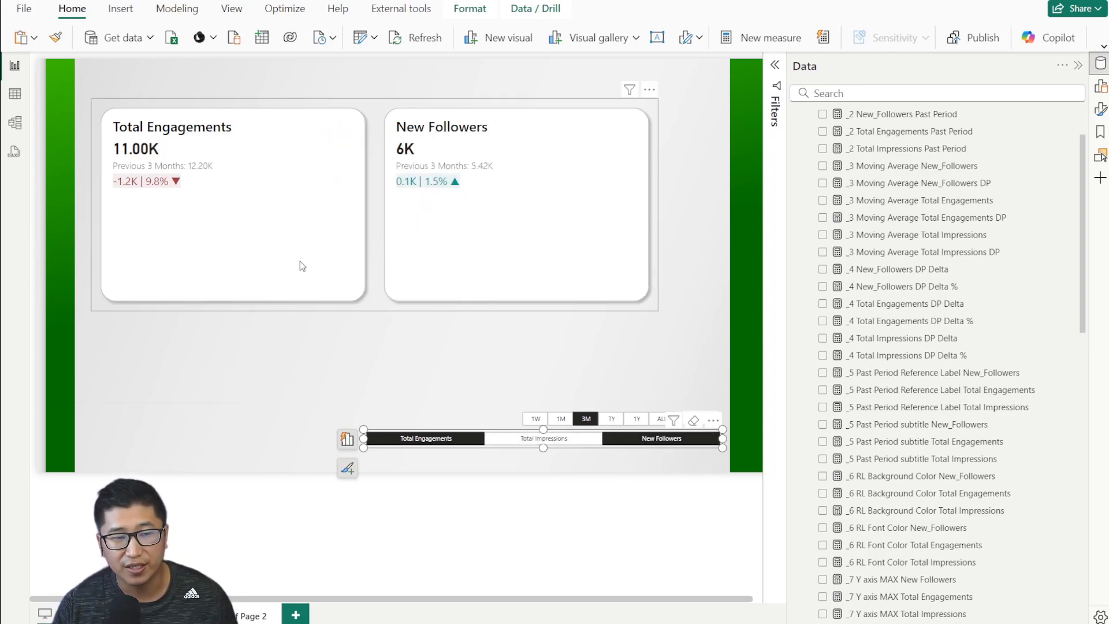
pyautogui.click(449, 442)
pyautogui.click(506, 444)
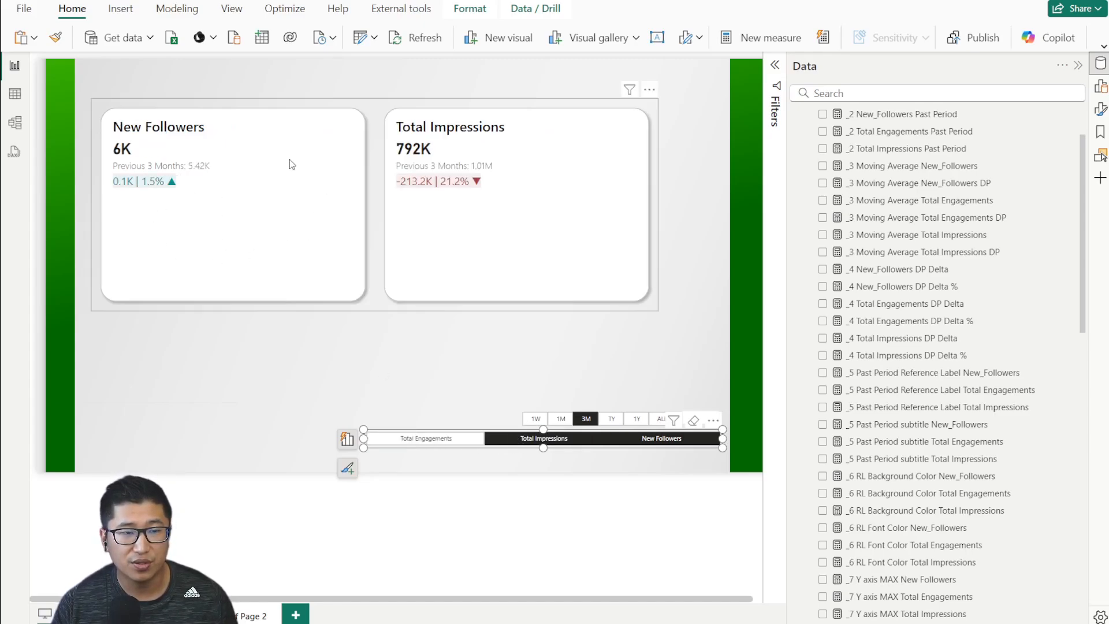
pyautogui.click(433, 438)
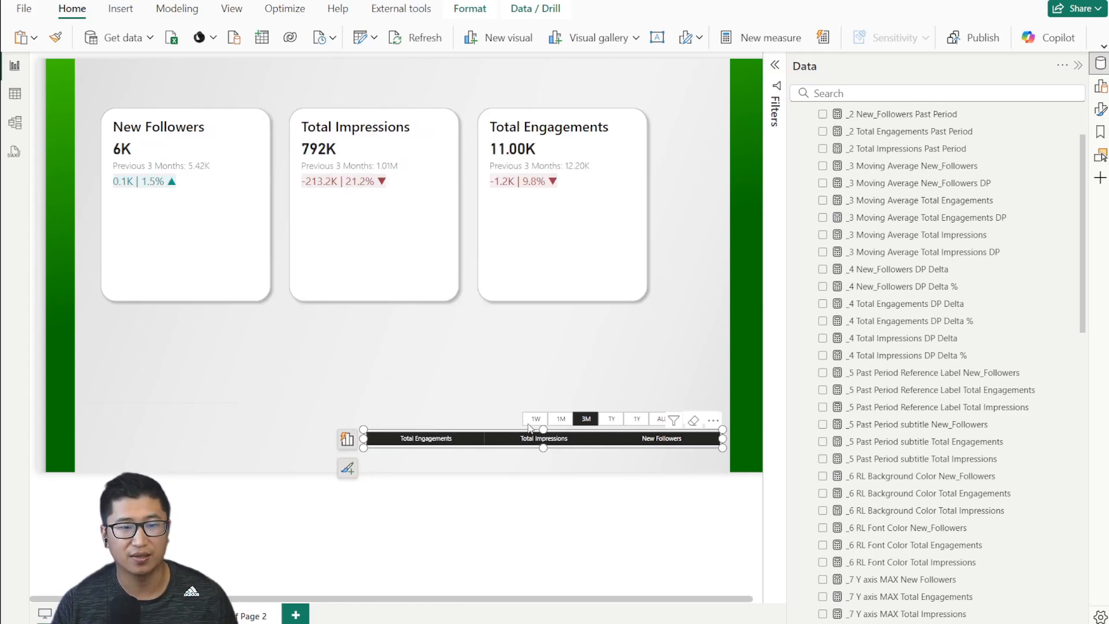
# Step: Reselect the card visual and open the _Chart New Followers measure from the Data table
pyautogui.click(656, 262)
pyautogui.scroll(-2, 855, 255)
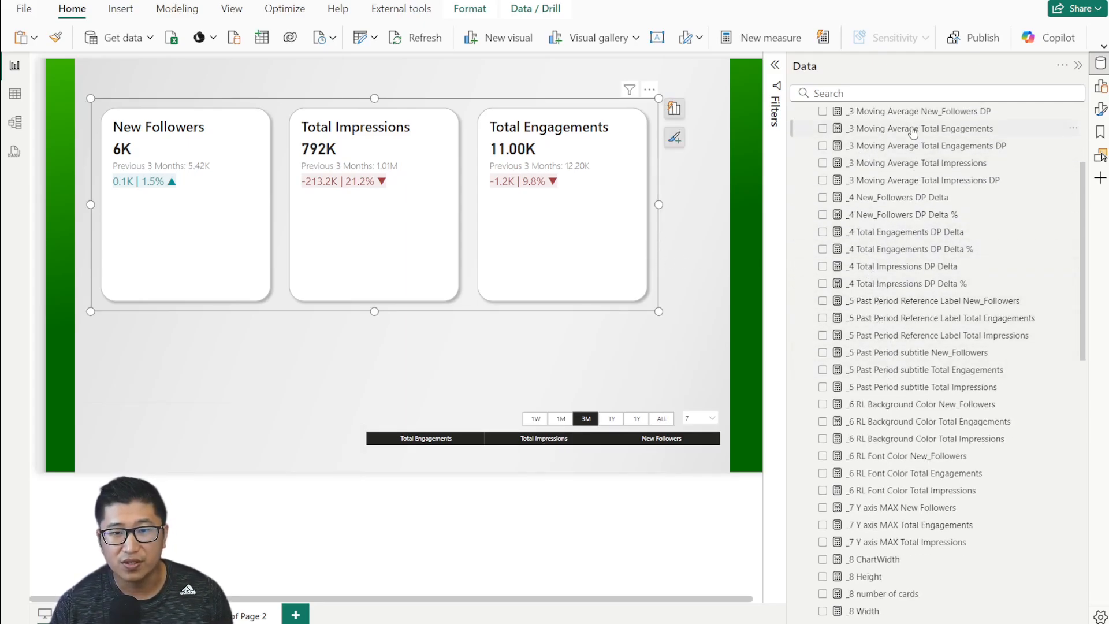
pyautogui.scroll(-4, 913, 173)
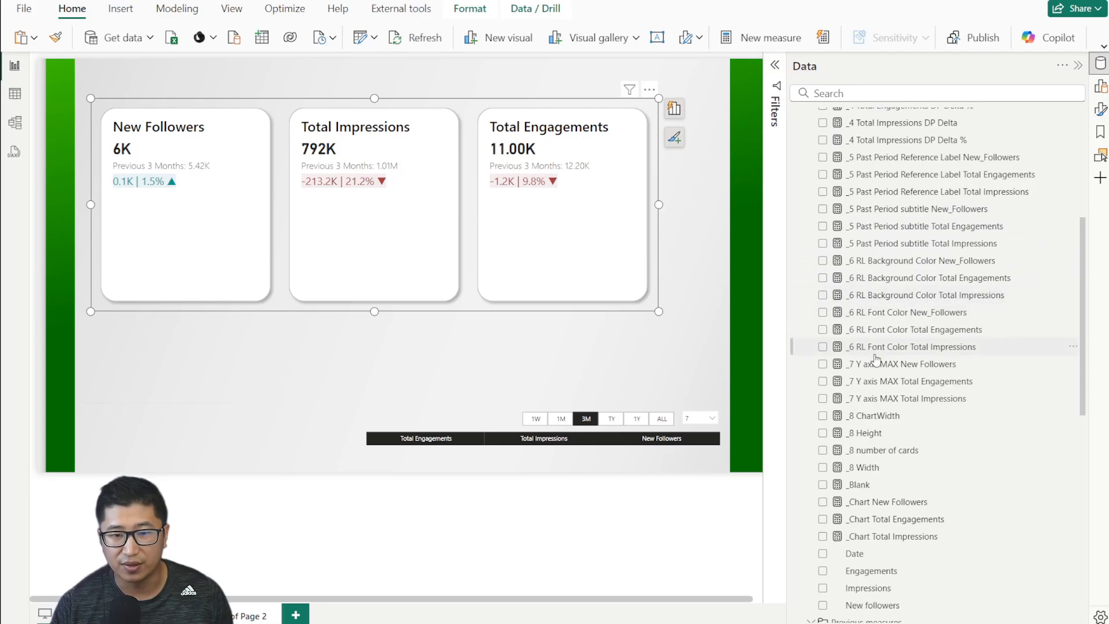
pyautogui.scroll(-2, 884, 358)
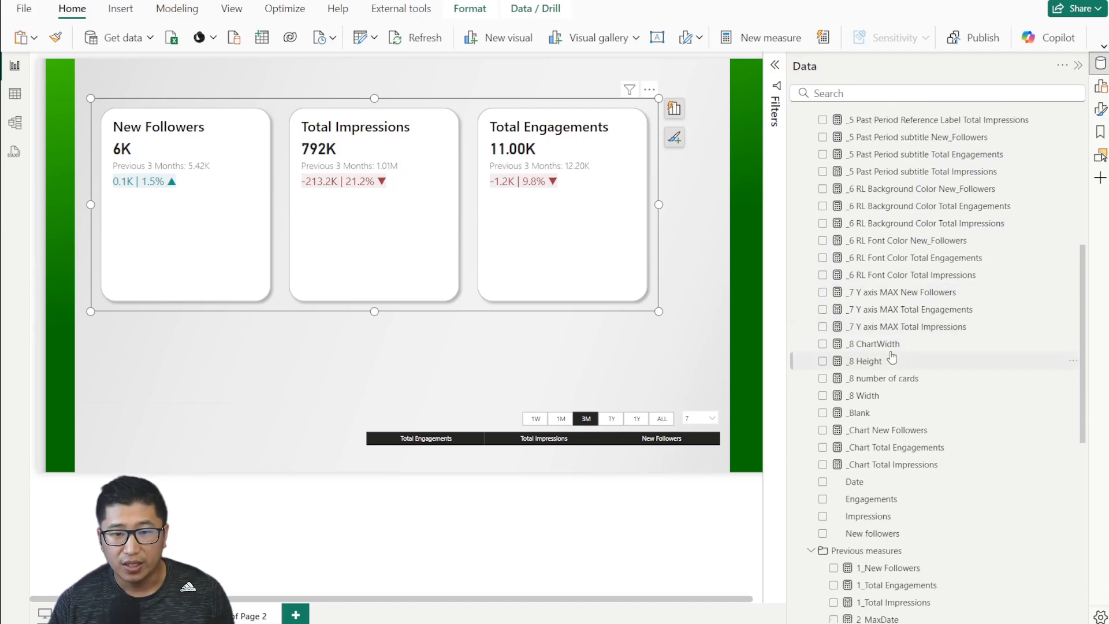
pyautogui.click(900, 431)
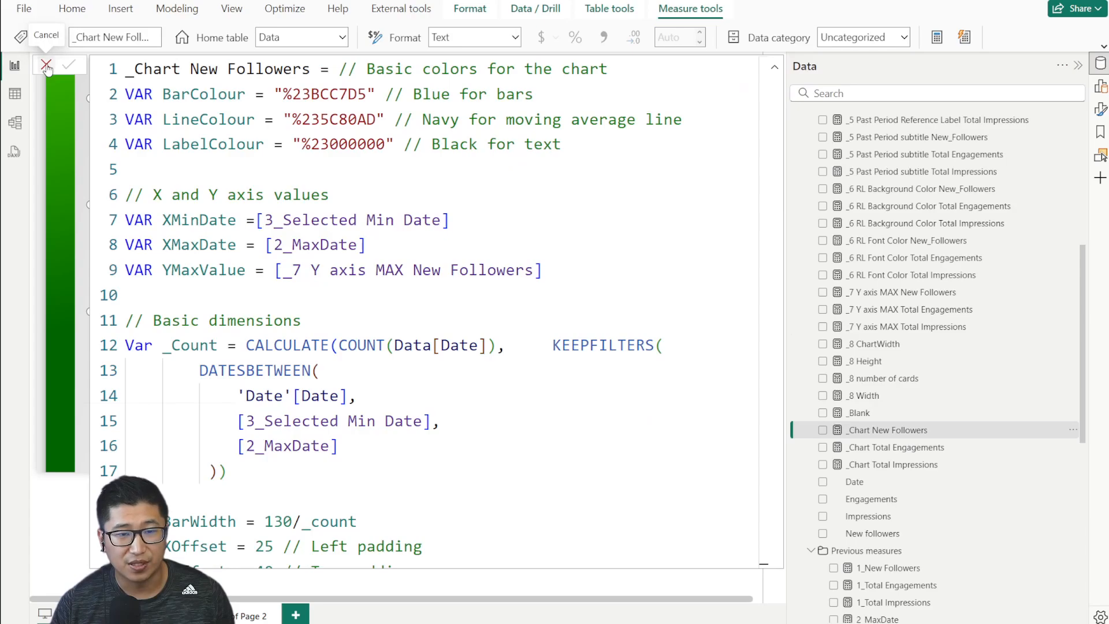
# Step: Skim the chart measure's DAX code, close it without changes, and compare with the other report page before returning to Page 2
pyautogui.click(376, 176)
pyautogui.scroll(-2, 412, 228)
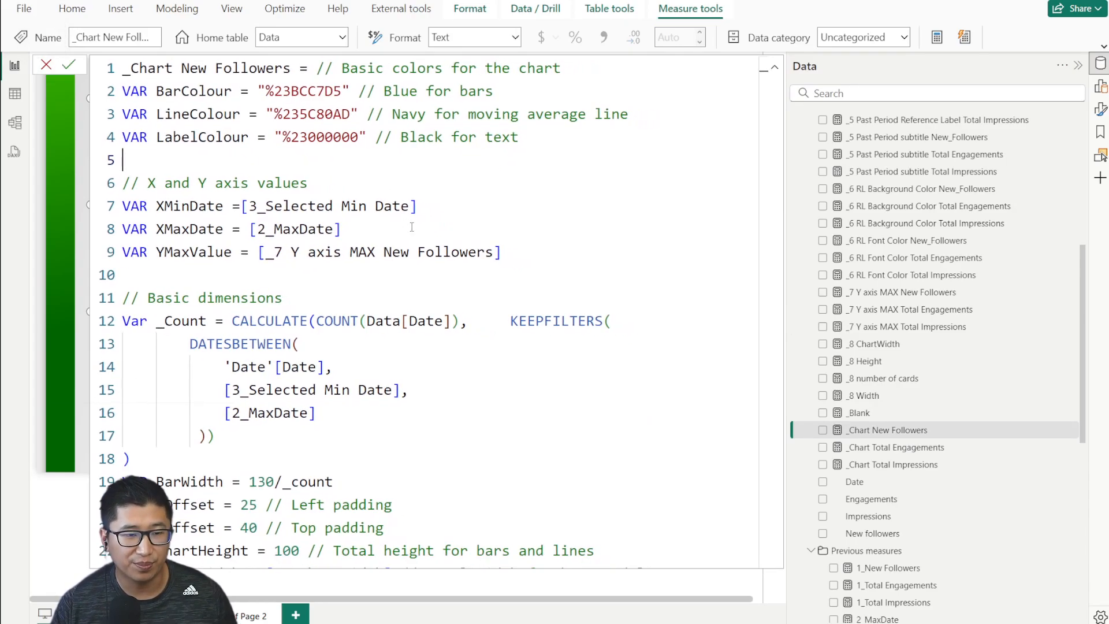
pyautogui.scroll(-5, 412, 227)
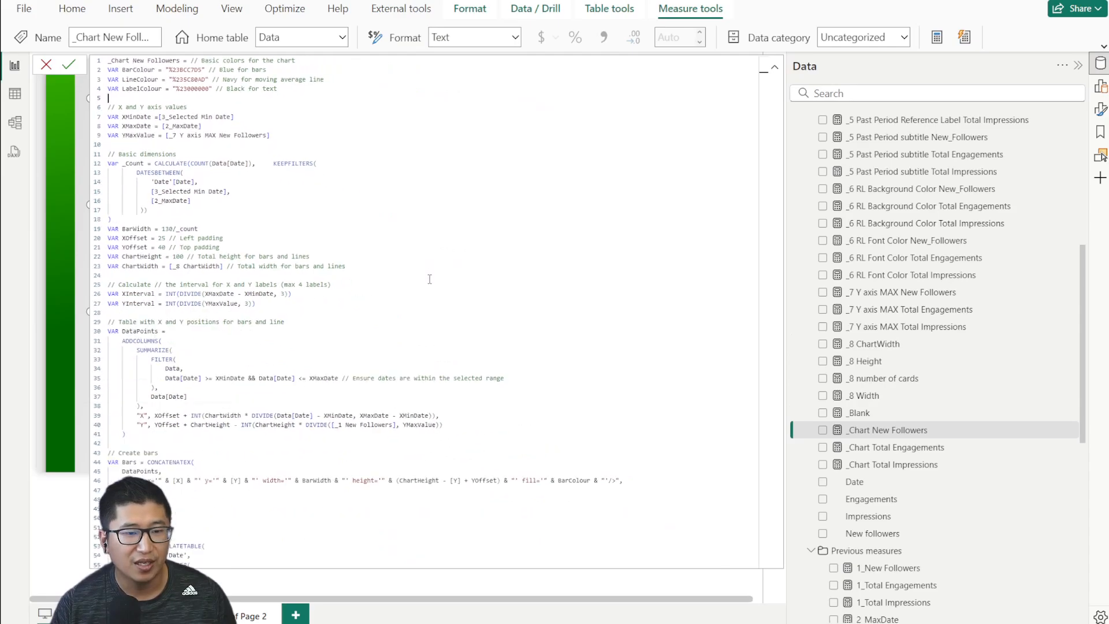
pyautogui.scroll(-3, 430, 280)
pyautogui.scroll(3, 426, 301)
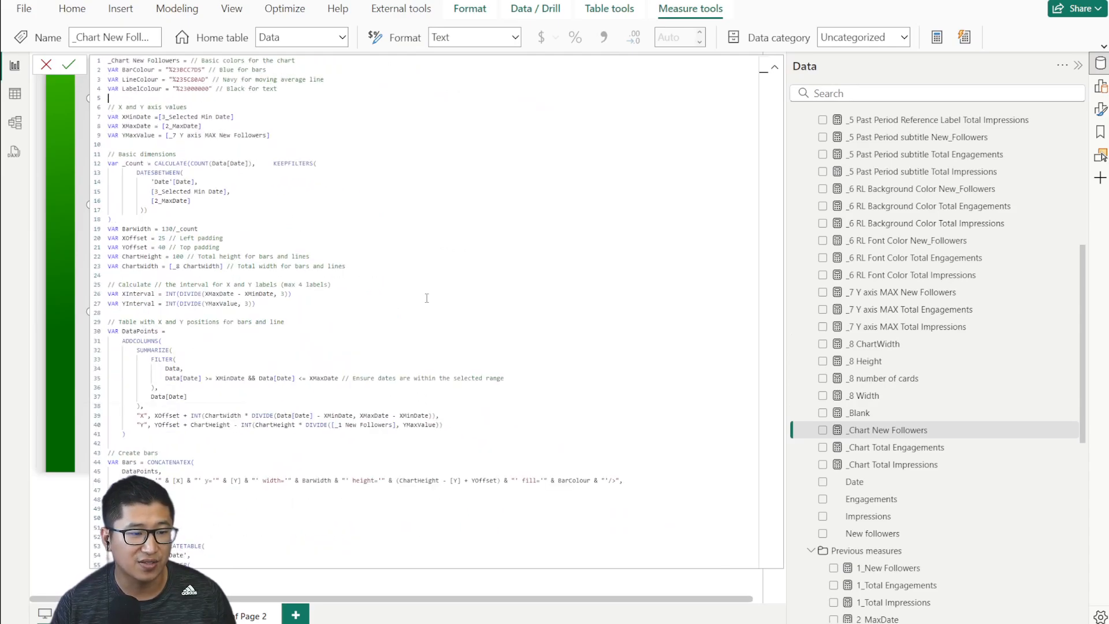
pyautogui.scroll(5, 427, 297)
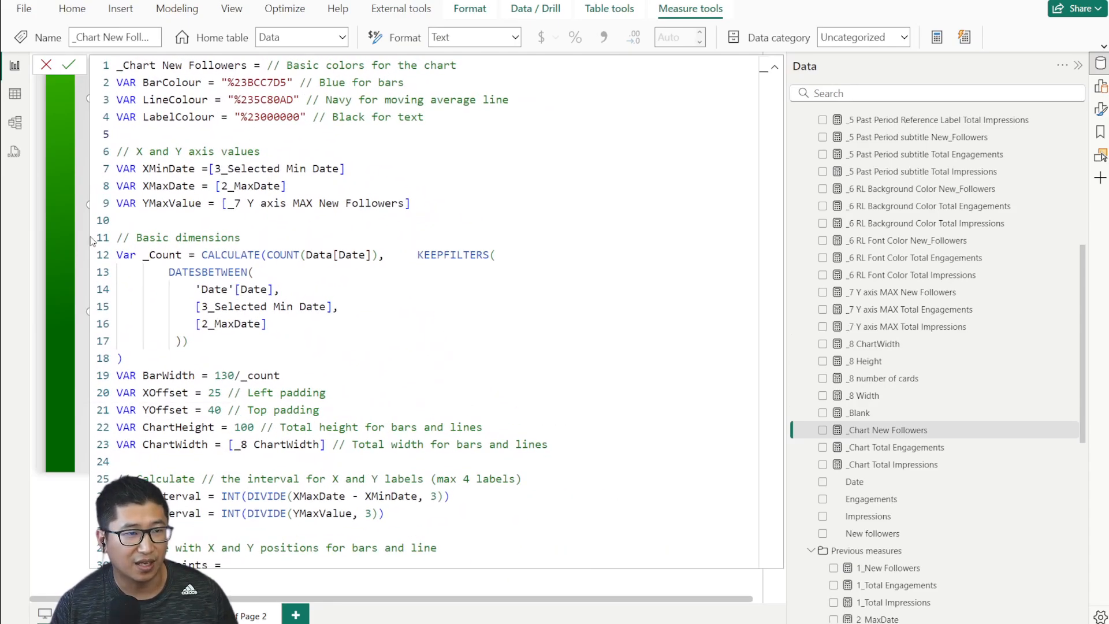
pyautogui.click(46, 65)
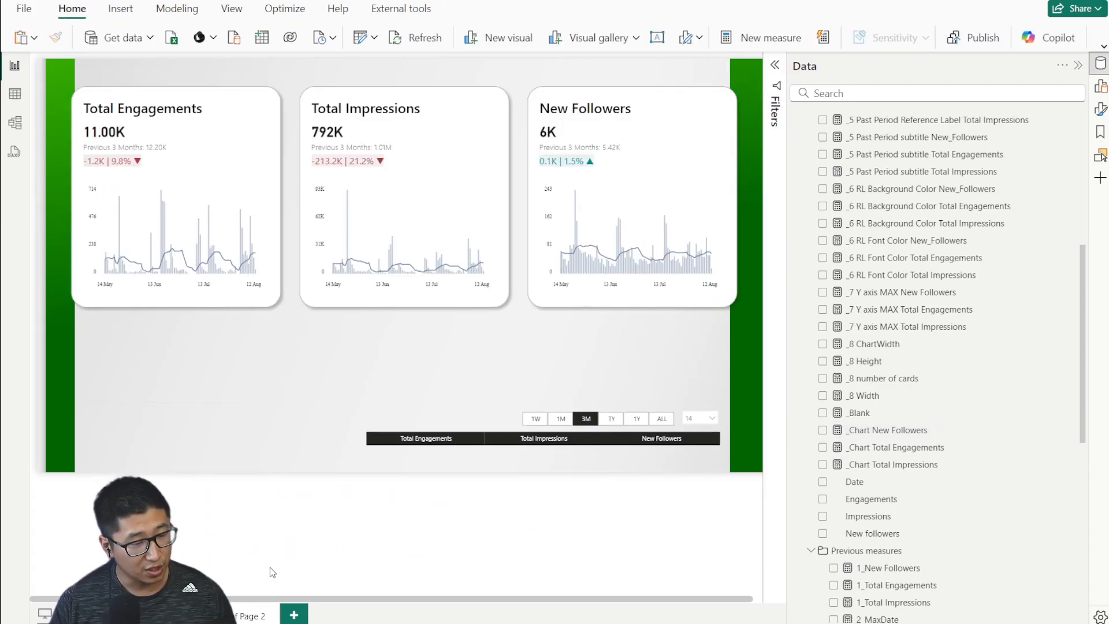
pyautogui.click(240, 621)
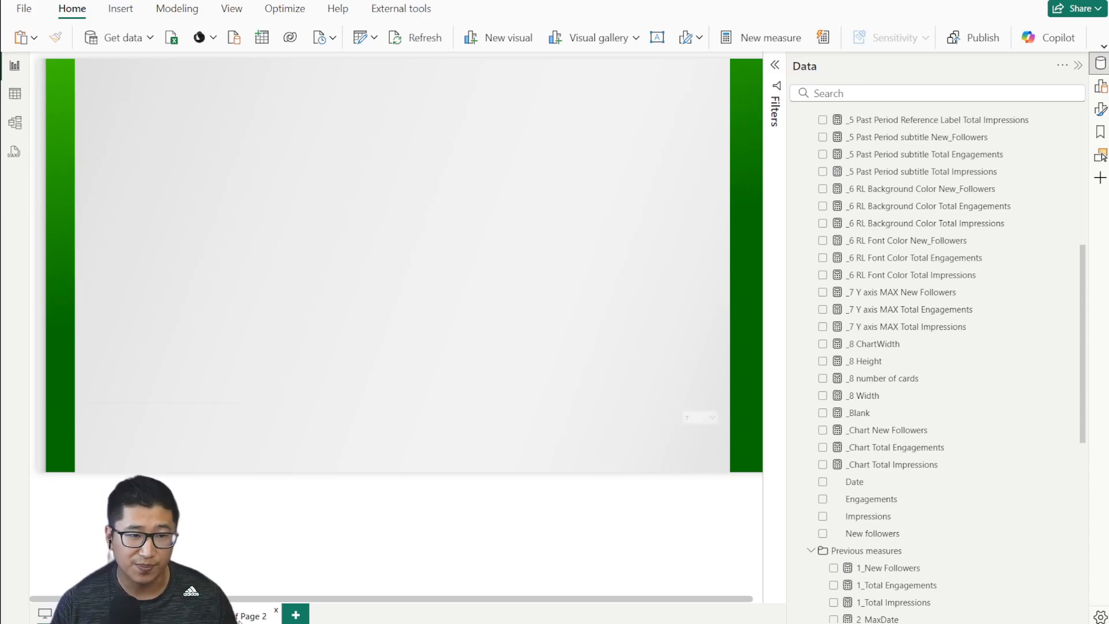
# Step: Reopen the _Chart New Followers measure and examine its BarColour, LineColour and LabelColour variables
pyautogui.click(902, 431)
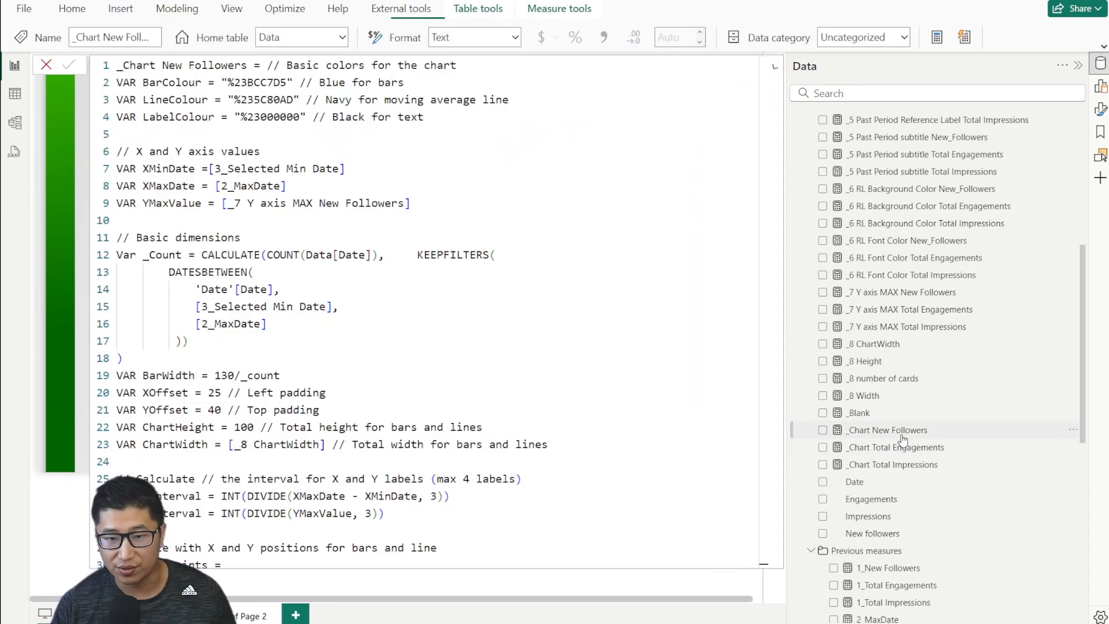
pyautogui.moveTo(162, 65); pyautogui.dragTo(245, 65)
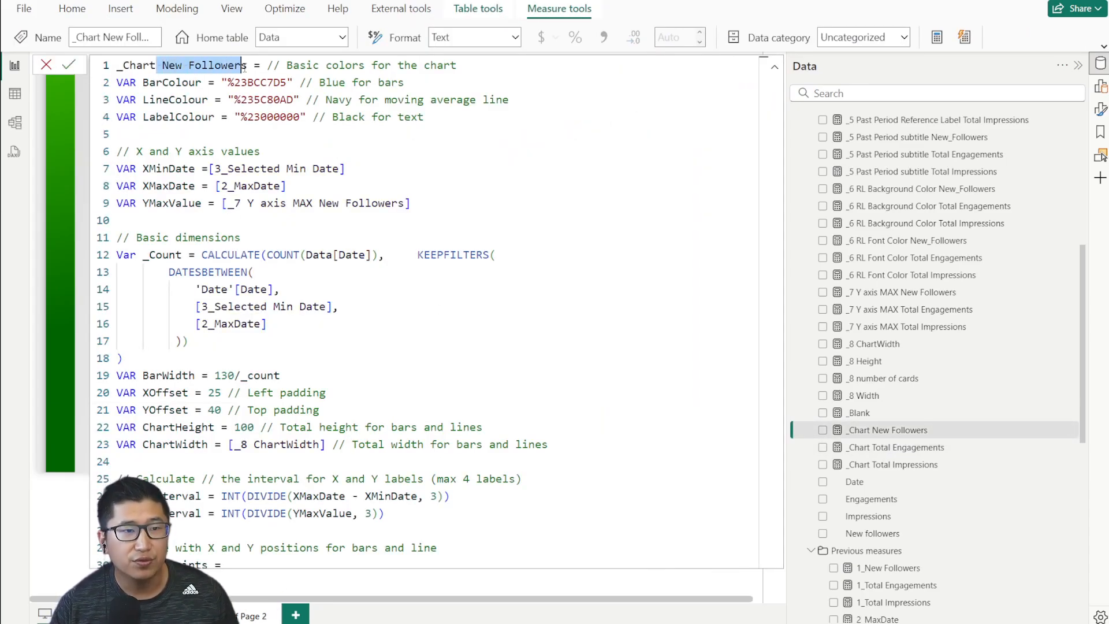
pyautogui.doubleClick(272, 117)
pyautogui.doubleClick(234, 84)
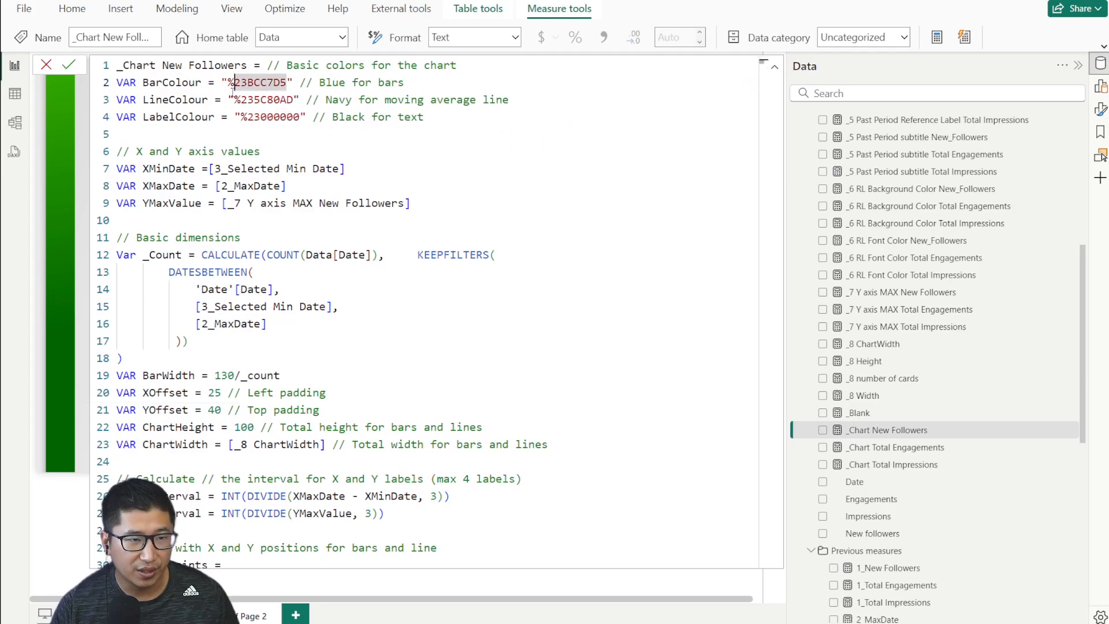
pyautogui.click(237, 99)
pyautogui.doubleClick(262, 118)
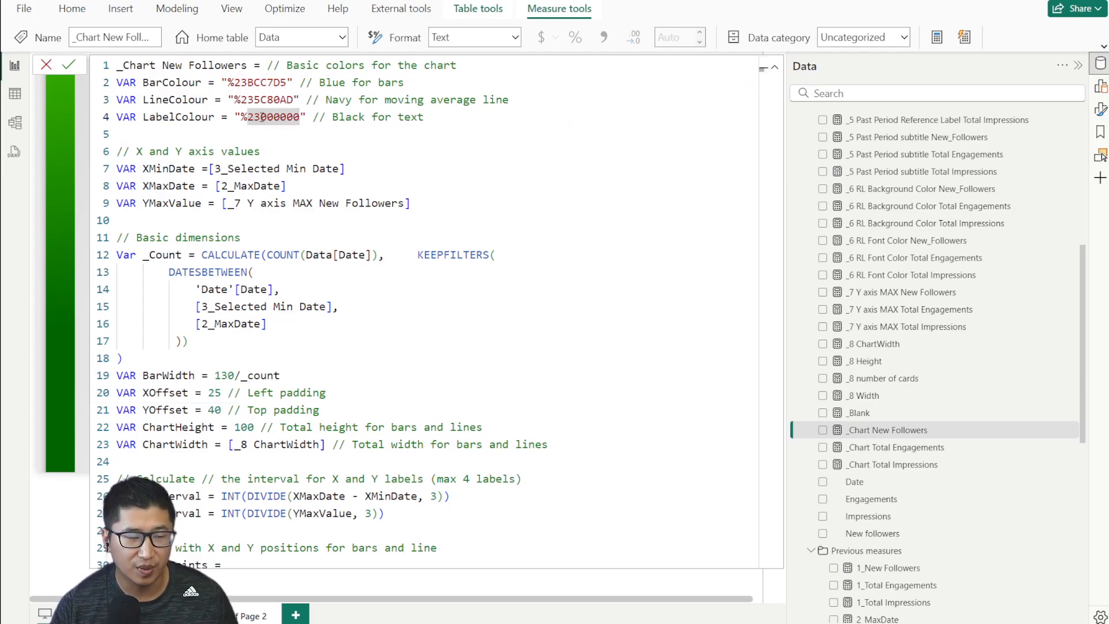
# Step: Examine the XMinDate and XMaxDate axis variables in the _Chart New Followers measure
pyautogui.scroll(-1, 184, 170)
pyautogui.moveTo(143, 133); pyautogui.dragTo(321, 133)
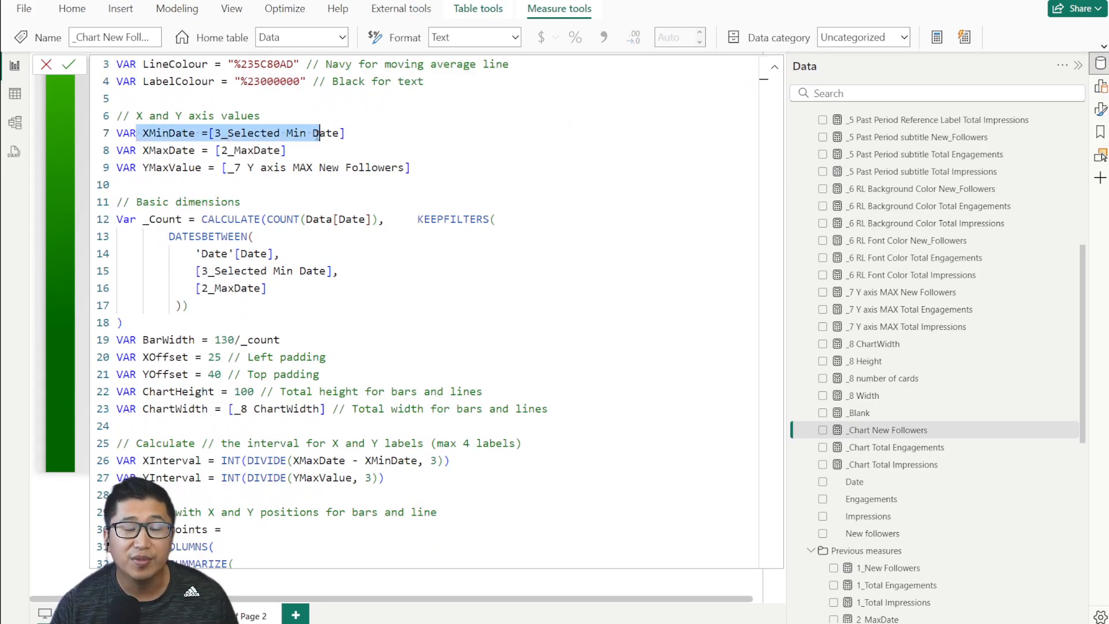
pyautogui.click(220, 150)
pyautogui.scroll(5, 928, 239)
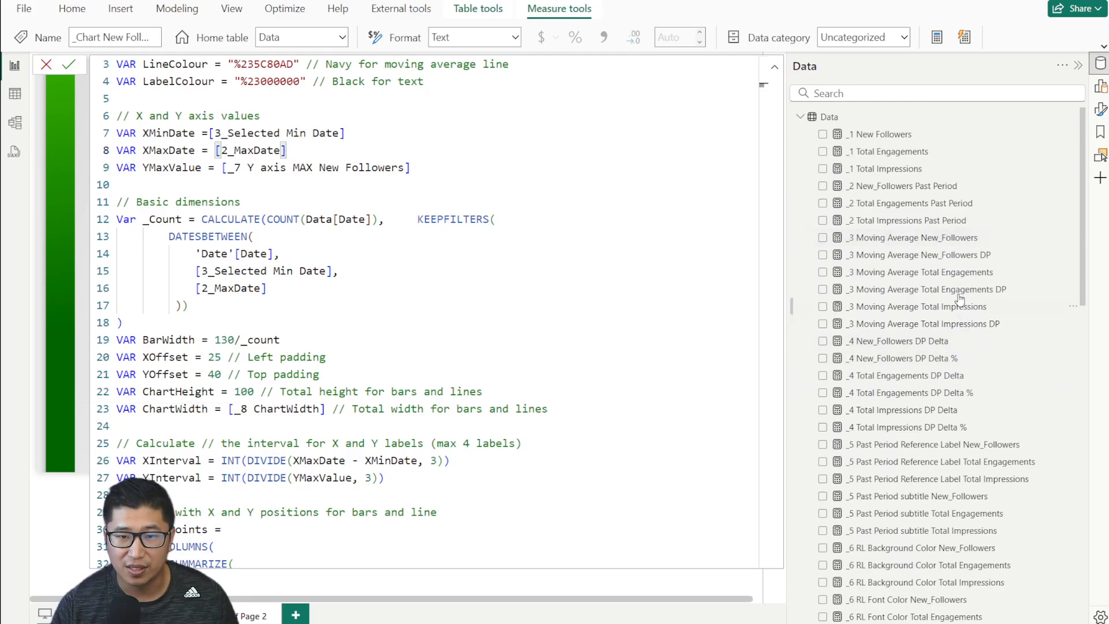
pyautogui.doubleClick(151, 151)
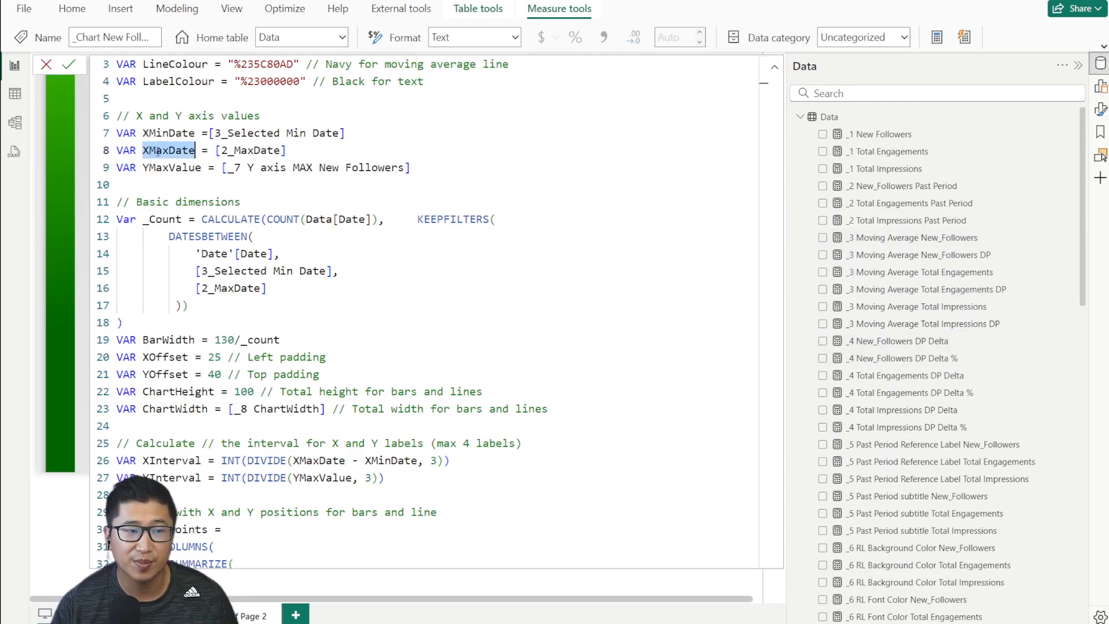
# Step: Compare the chart cards, then reopen the _Chart New Followers measure and examine its _Count variable and the Data[Date] count
pyautogui.click(46, 64)
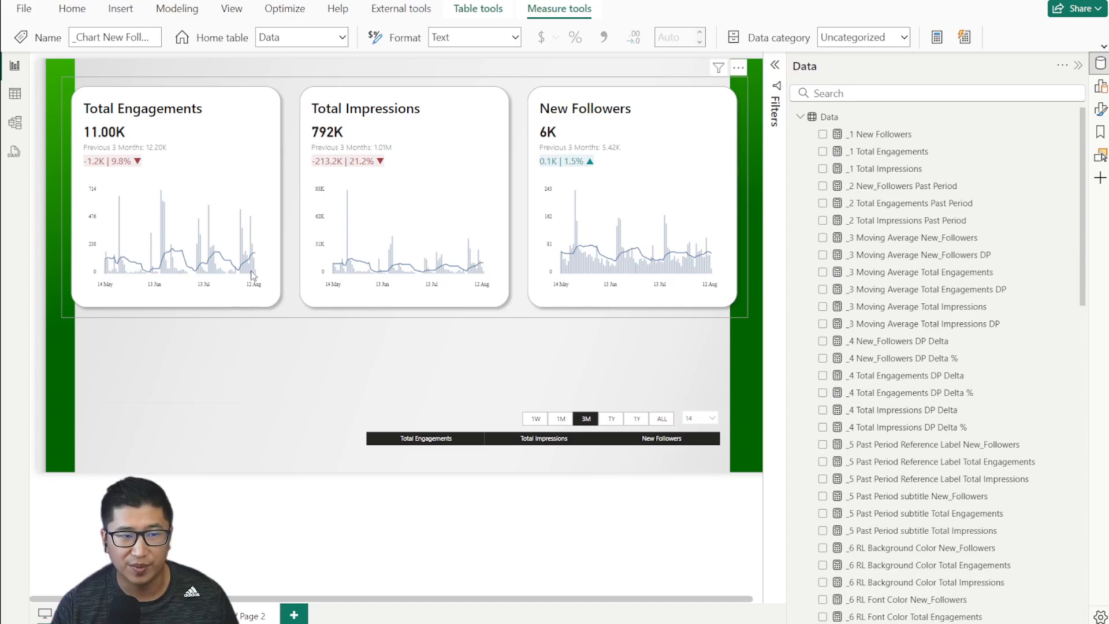
pyautogui.scroll(-7, 841, 429)
pyautogui.click(887, 359)
pyautogui.click(165, 256)
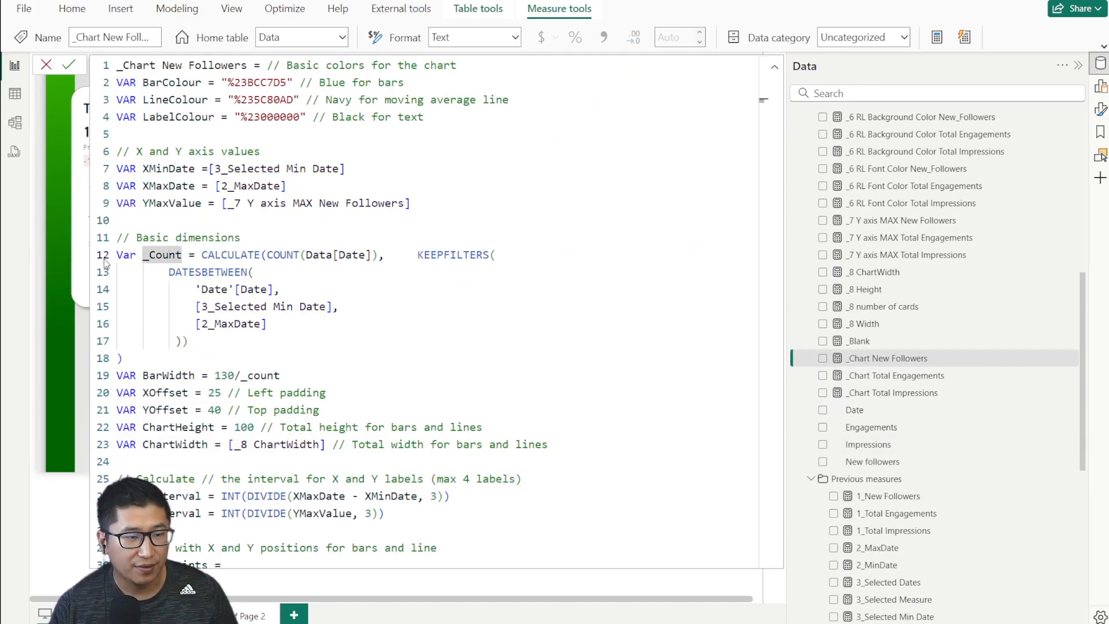
pyautogui.moveTo(188, 341); pyautogui.dragTo(104, 254)
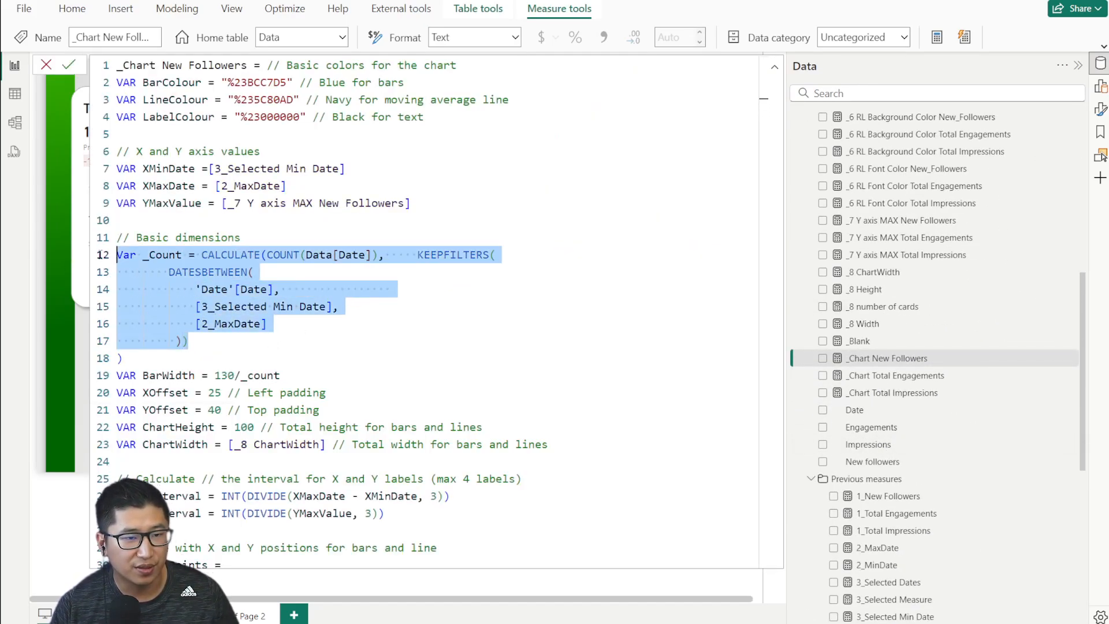
pyautogui.click(317, 255)
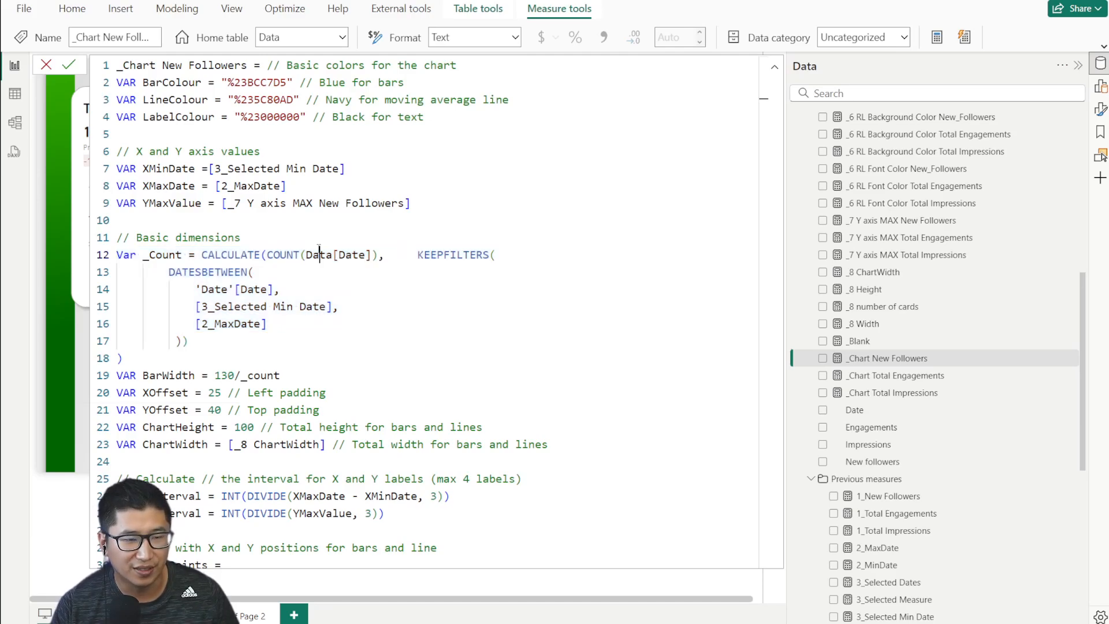
pyautogui.moveTo(367, 254); pyautogui.dragTo(307, 255)
pyautogui.scroll(-1, 335, 258)
pyautogui.scroll(-1, 335, 259)
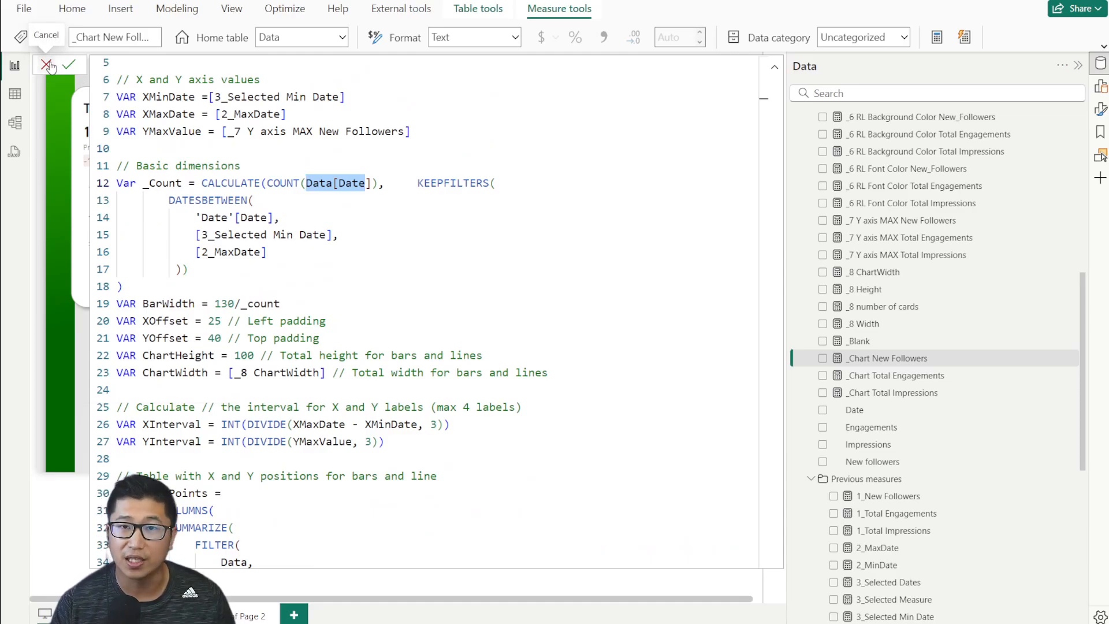
# Step: Examine the BarWidth formula in the _Chart New Followers measure, then close the code without changes to view the charts
pyautogui.scroll(-1, 157, 266)
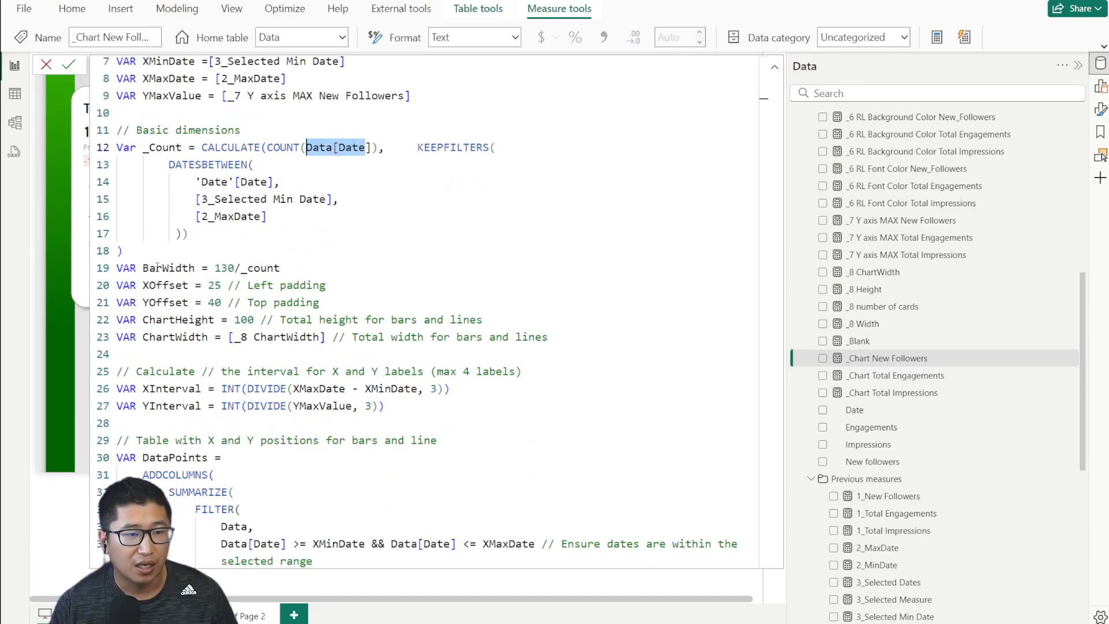
pyautogui.moveTo(145, 268); pyautogui.dragTo(254, 268)
pyautogui.click(291, 270)
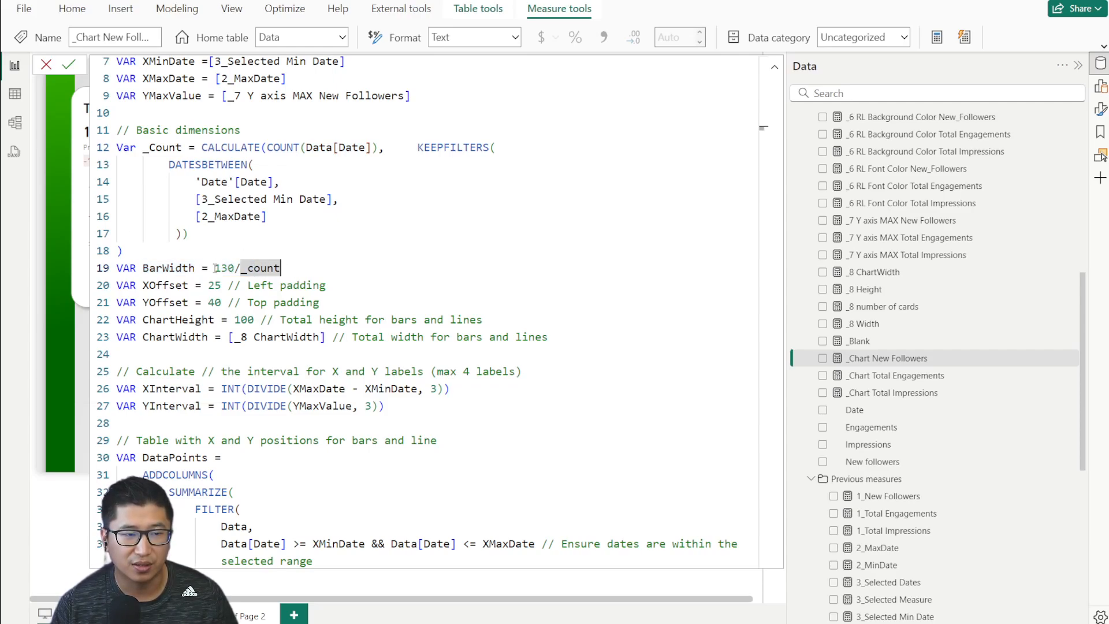
pyautogui.moveTo(215, 268); pyautogui.dragTo(236, 268)
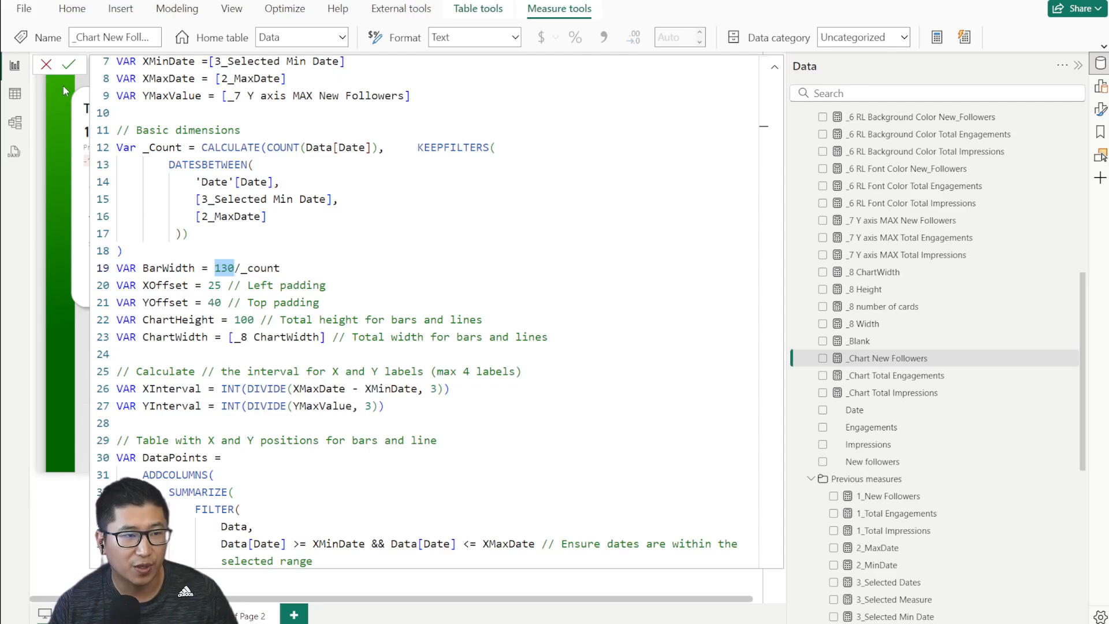
pyautogui.click(46, 64)
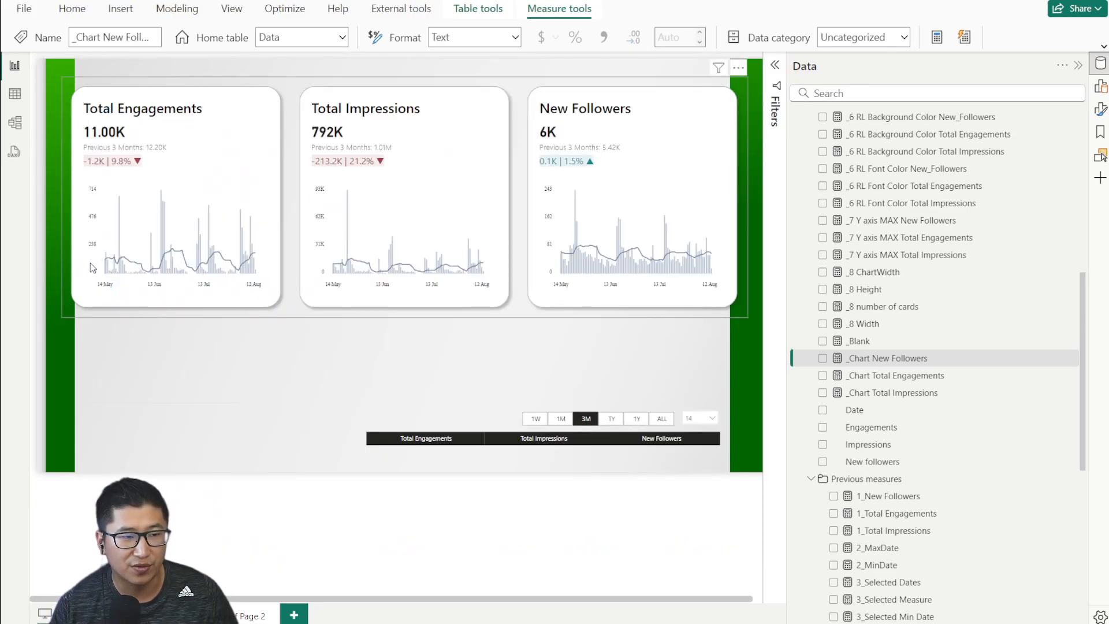
# Step: Reopen the _Chart New Followers measure and examine the ChartWidth variable with its _8 ChartWidth reference
pyautogui.click(888, 360)
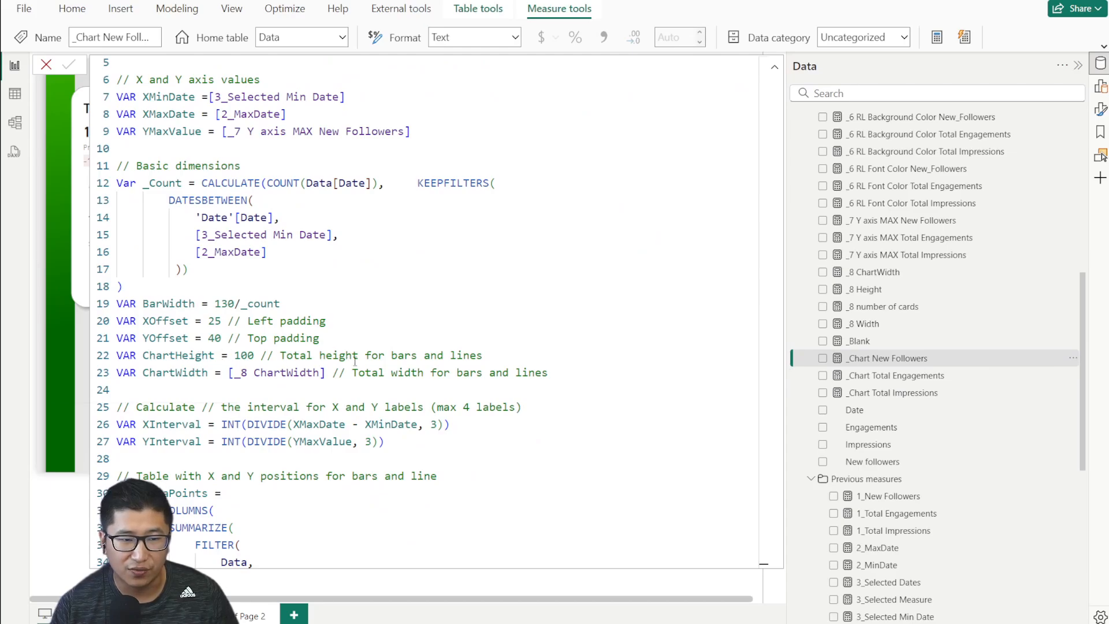
pyautogui.click(149, 370)
pyautogui.click(376, 373)
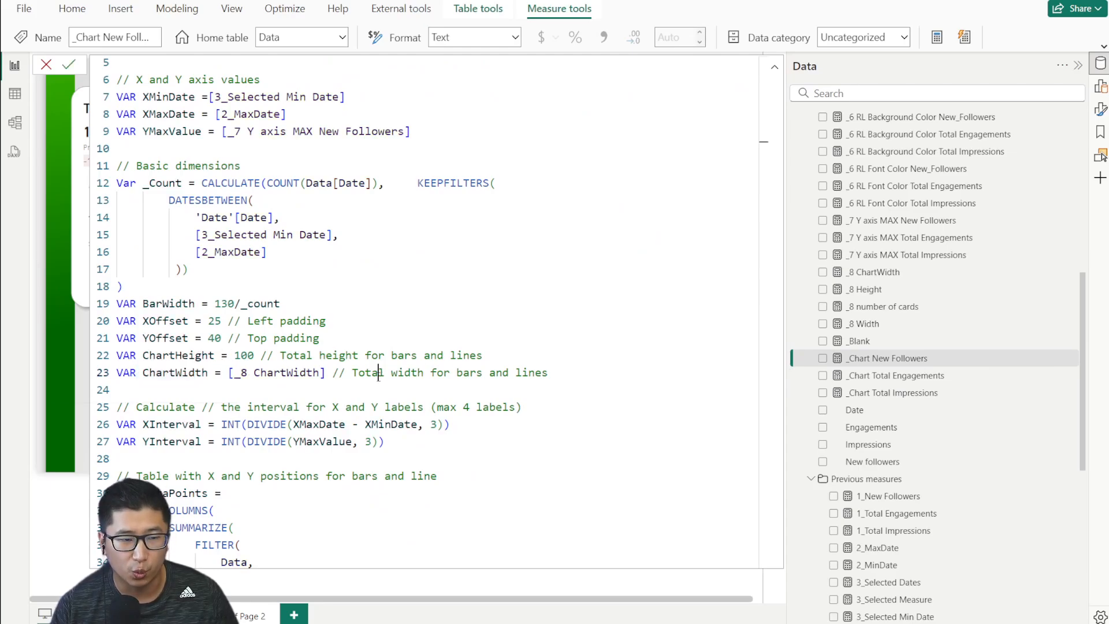
pyautogui.moveTo(222, 372); pyautogui.dragTo(328, 374)
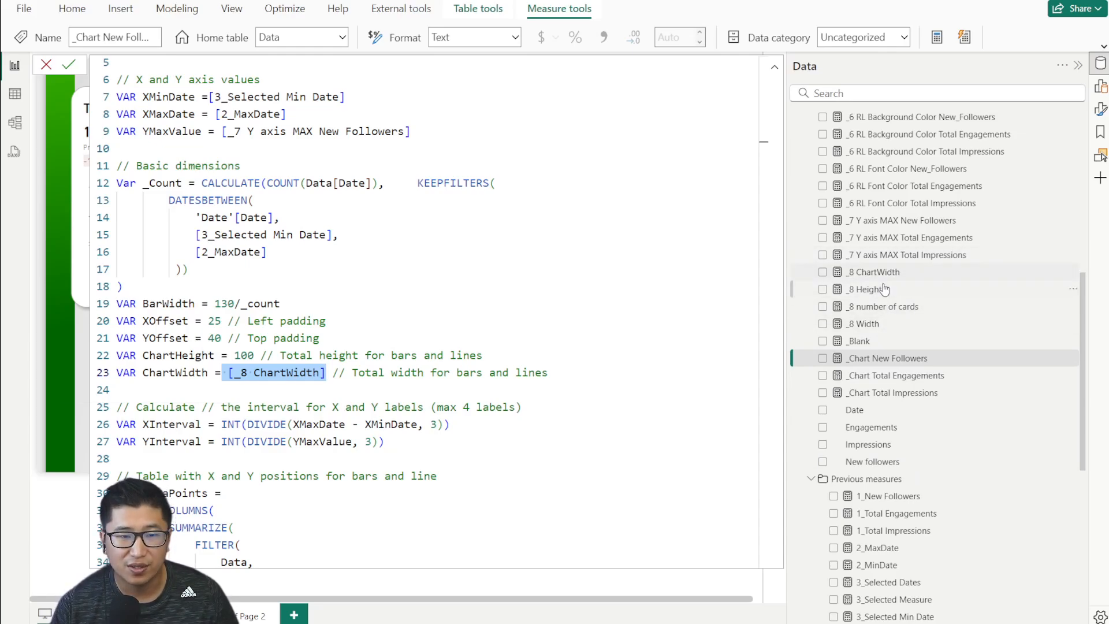
# Step: Examine the XInterval and YInterval axis label calculations, then close the measure without changes to check the charts' axis labels
pyautogui.scroll(-1, 598, 313)
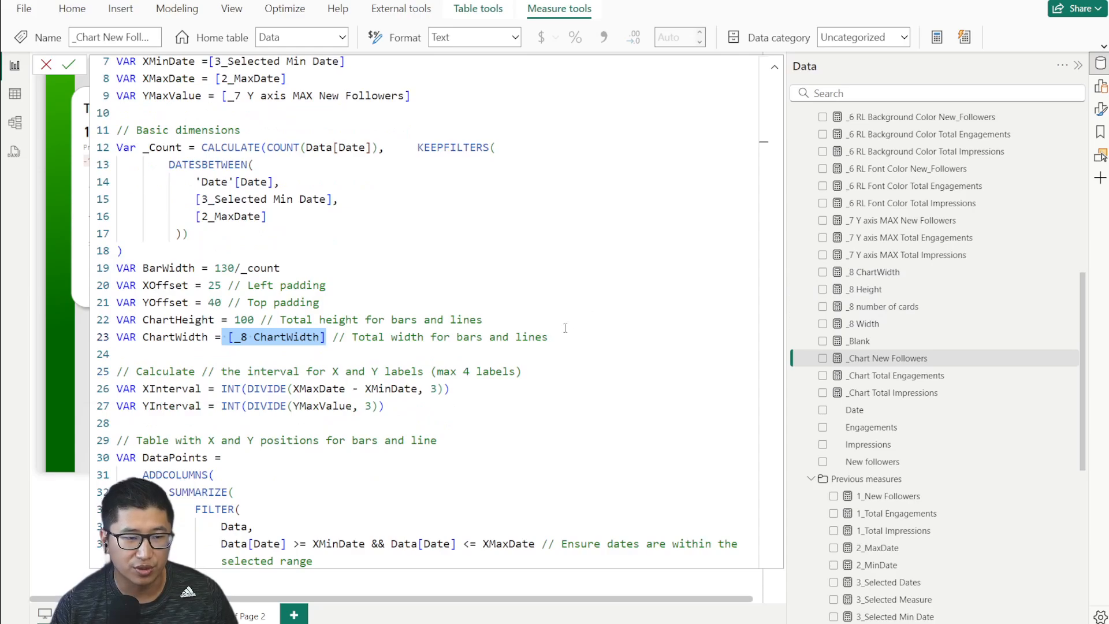
pyautogui.click(566, 327)
pyautogui.scroll(-3, 565, 325)
pyautogui.doubleClick(163, 280)
pyautogui.click(377, 299)
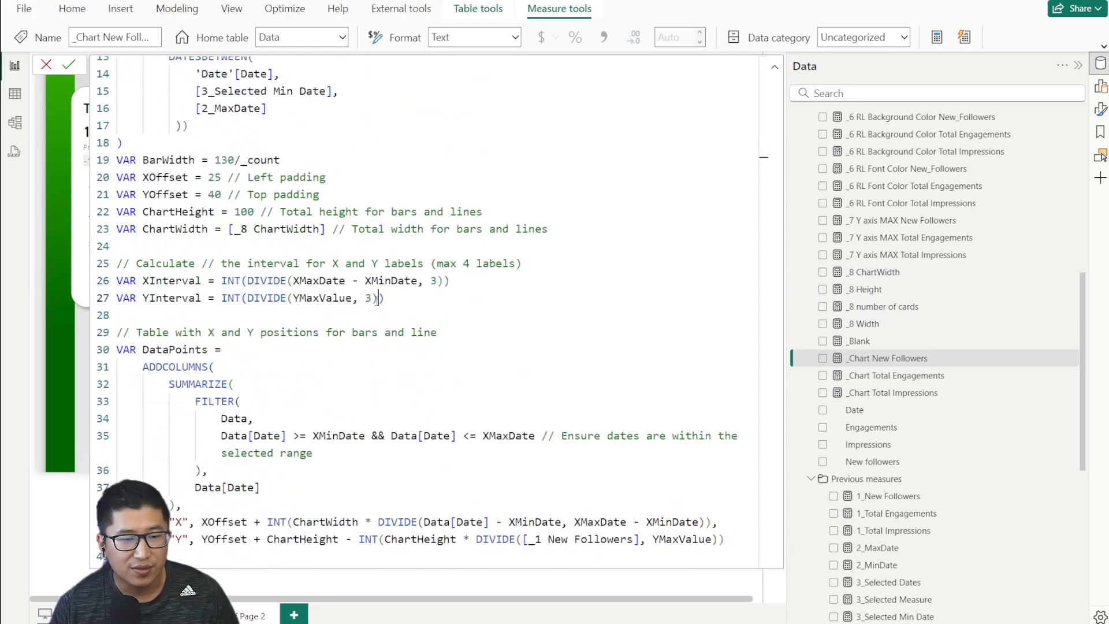
pyautogui.click(307, 280)
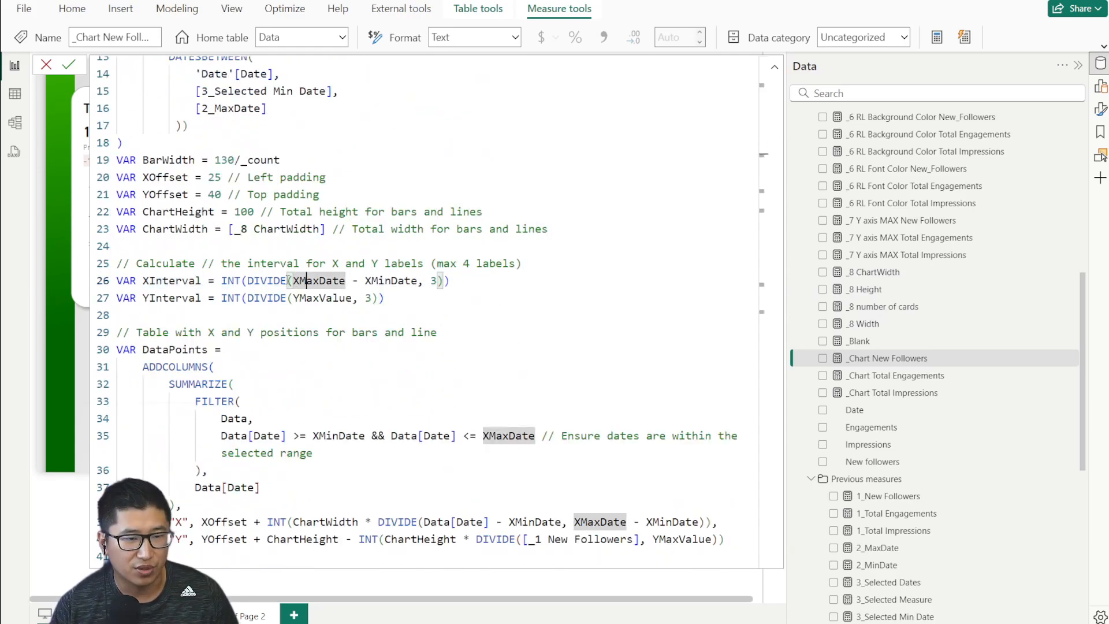
pyautogui.doubleClick(379, 281)
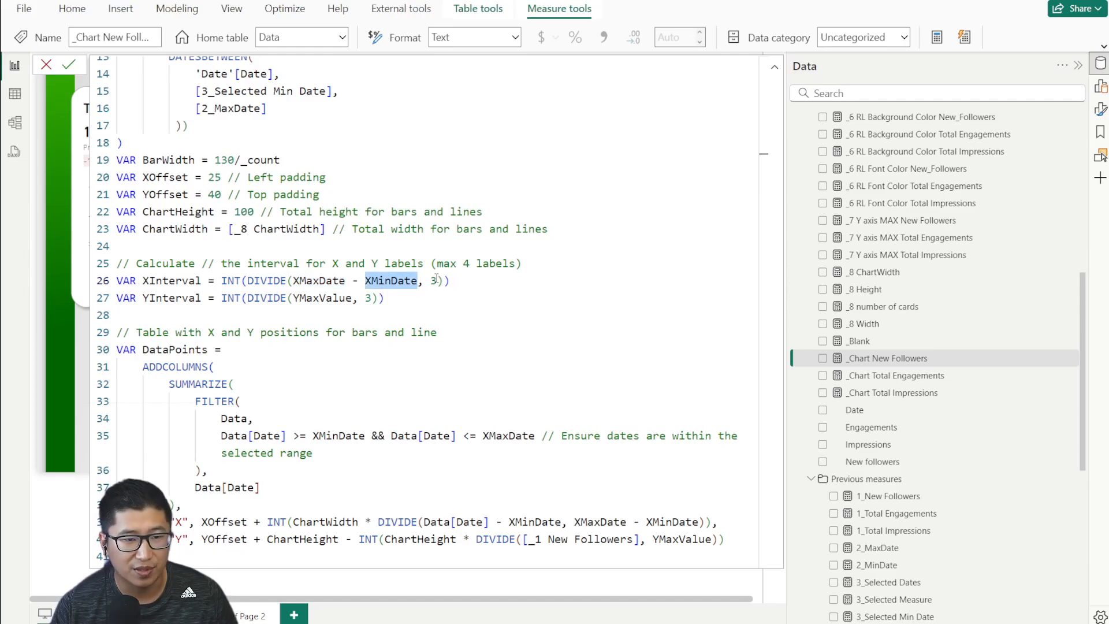
pyautogui.moveTo(150, 264); pyautogui.dragTo(523, 275)
pyautogui.doubleClick(288, 265)
pyautogui.click(523, 275)
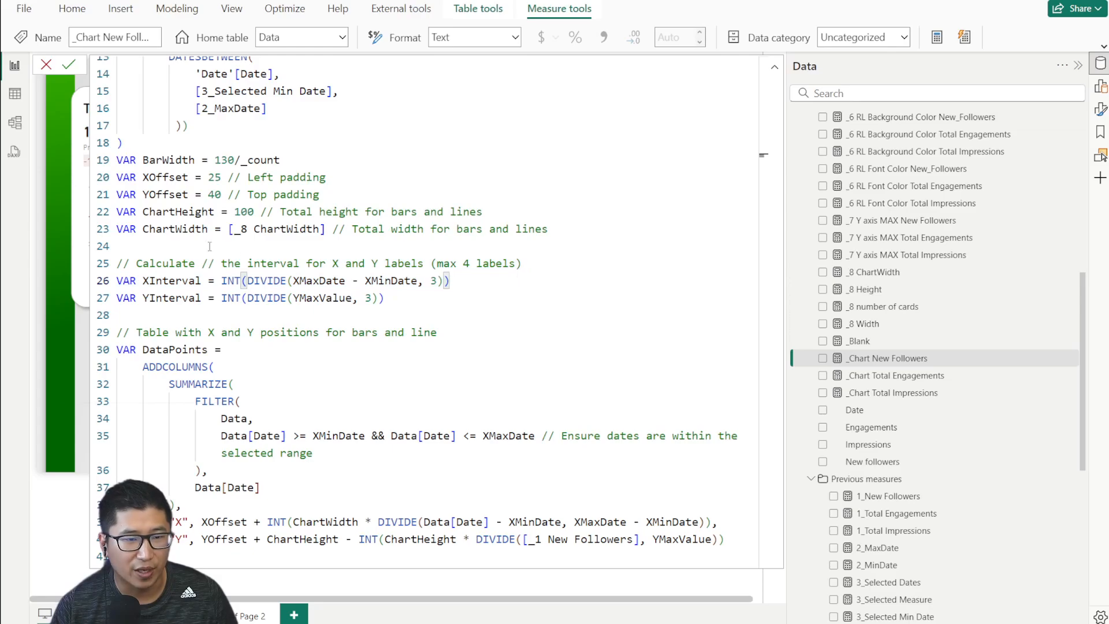
pyautogui.click(47, 63)
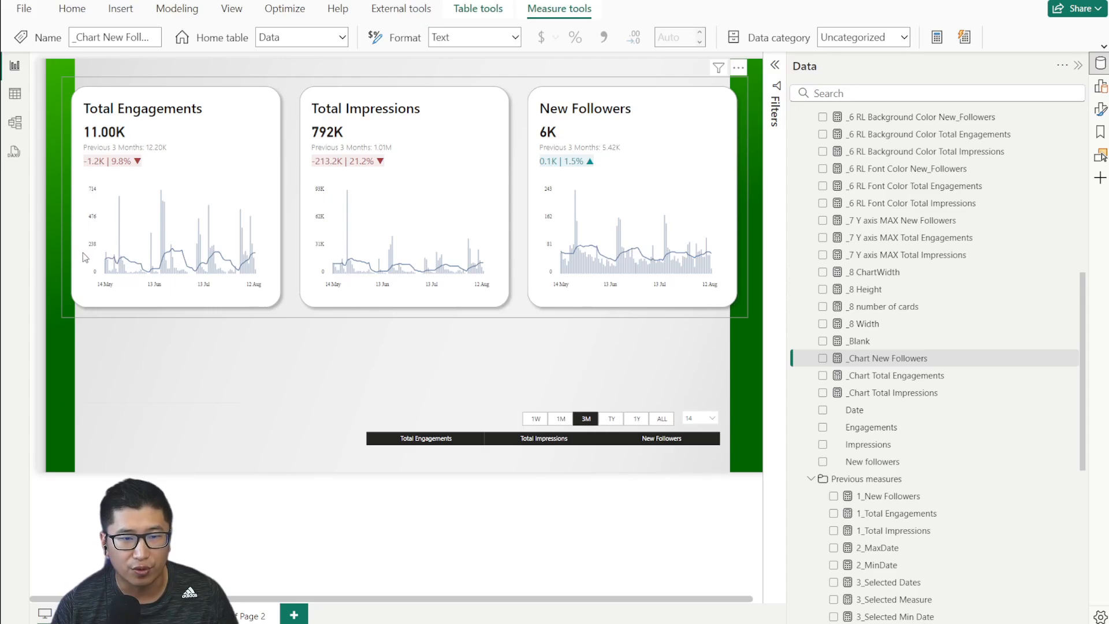
# Step: Reopen the _Chart New Followers measure and examine the DataPoints table variable with its SUMMARIZE and FILTER parts
pyautogui.click(890, 376)
pyautogui.click(888, 358)
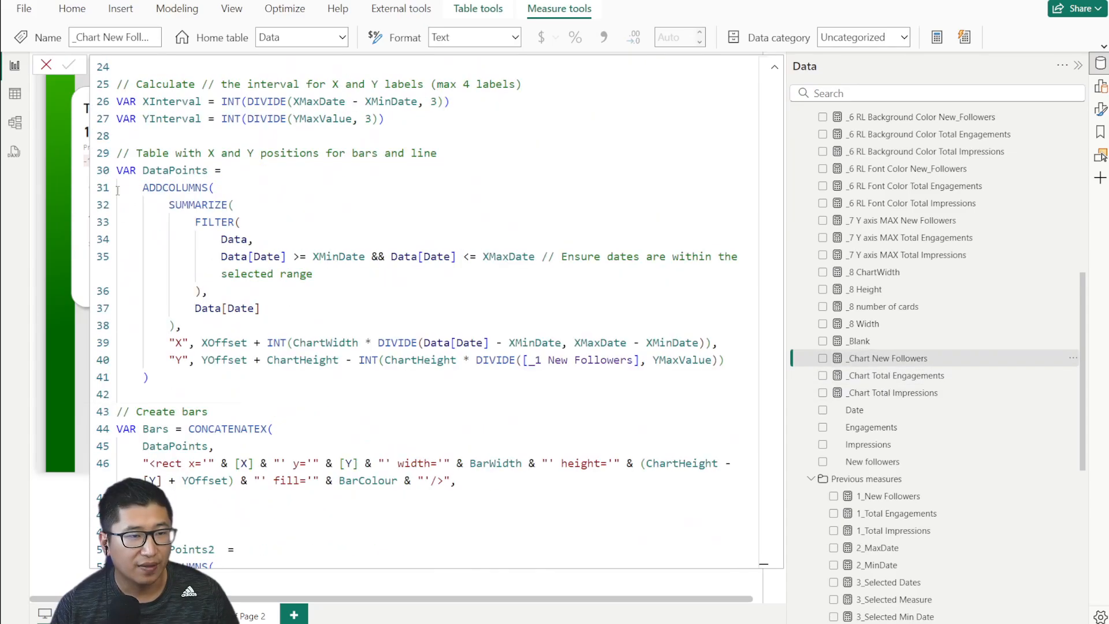
pyautogui.moveTo(118, 168); pyautogui.dragTo(212, 387)
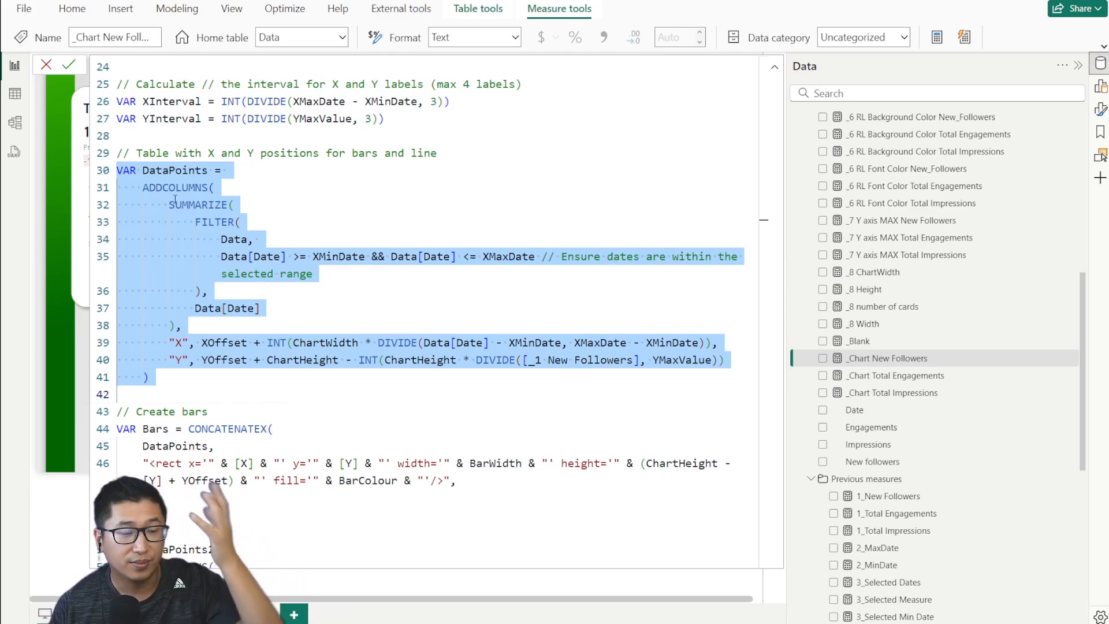
pyautogui.click(231, 205)
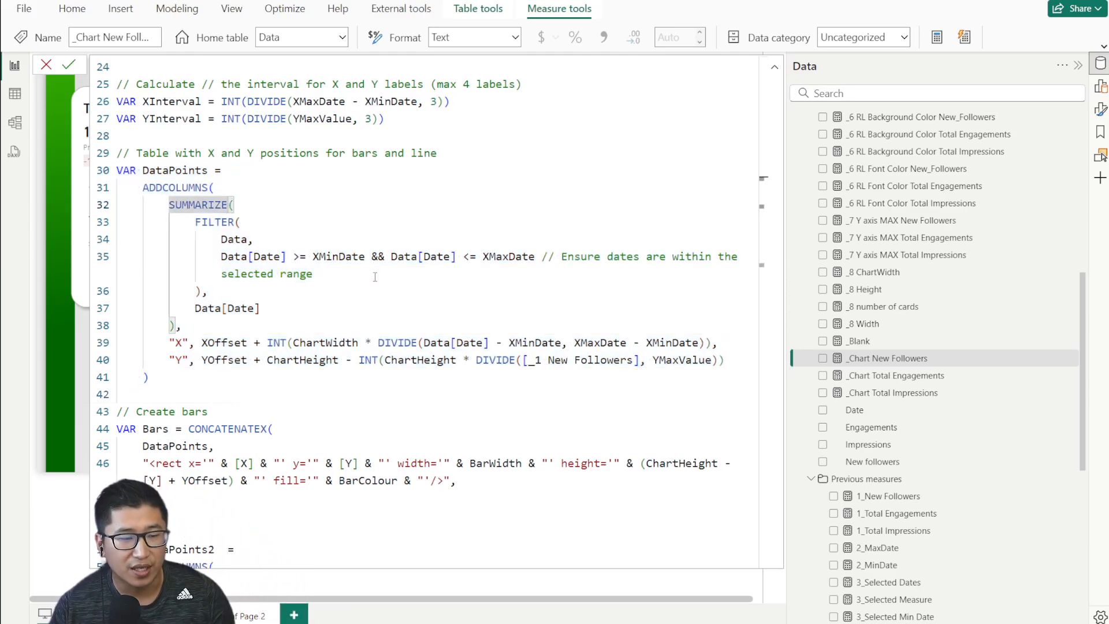
pyautogui.moveTo(219, 291); pyautogui.dragTo(101, 224)
pyautogui.click(405, 296)
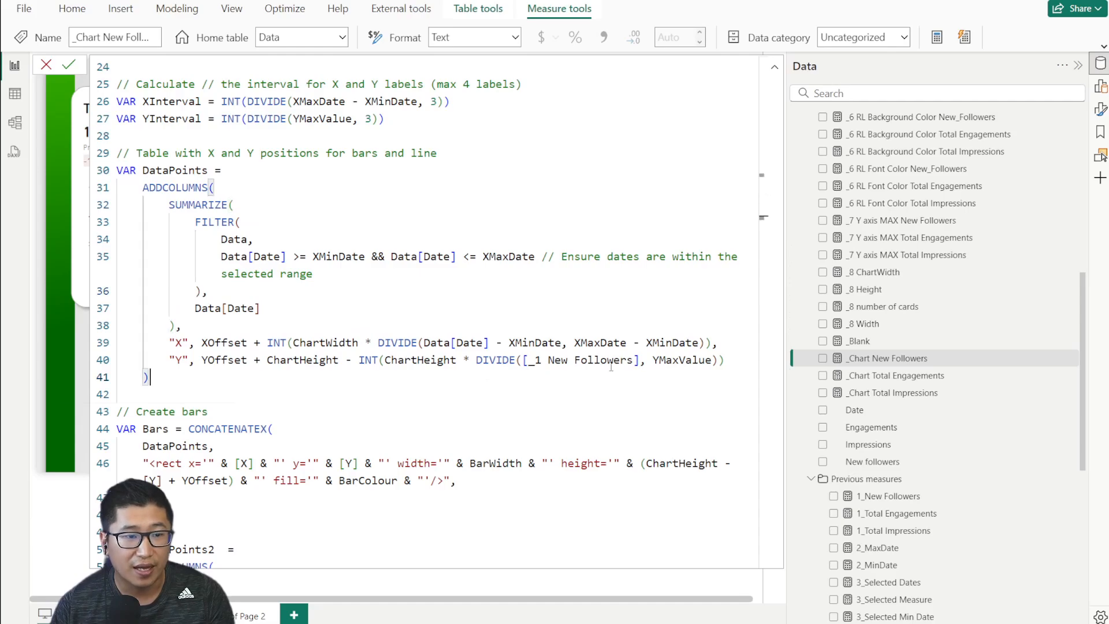
# Step: Examine how DataPoints calculates its X and Y columns from the offsets and chart dimensions, then close the measure without changes
pyautogui.moveTo(148, 377); pyautogui.dragTo(71, 343)
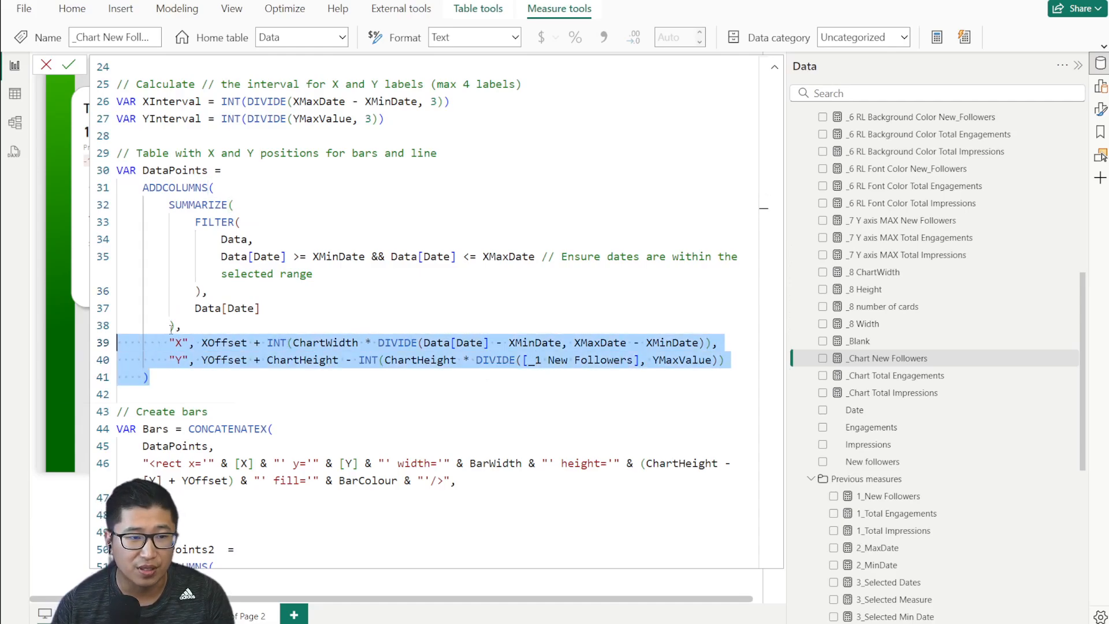
pyautogui.click(228, 343)
pyautogui.scroll(3, 219, 252)
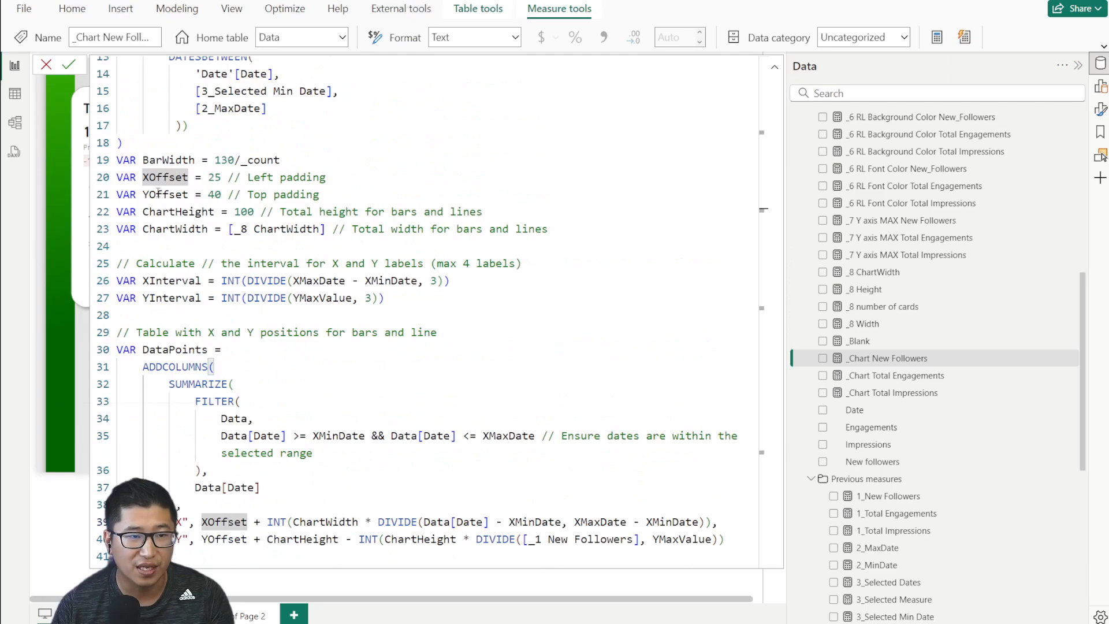
pyautogui.scroll(-1, 266, 416)
pyautogui.scroll(1, 234, 378)
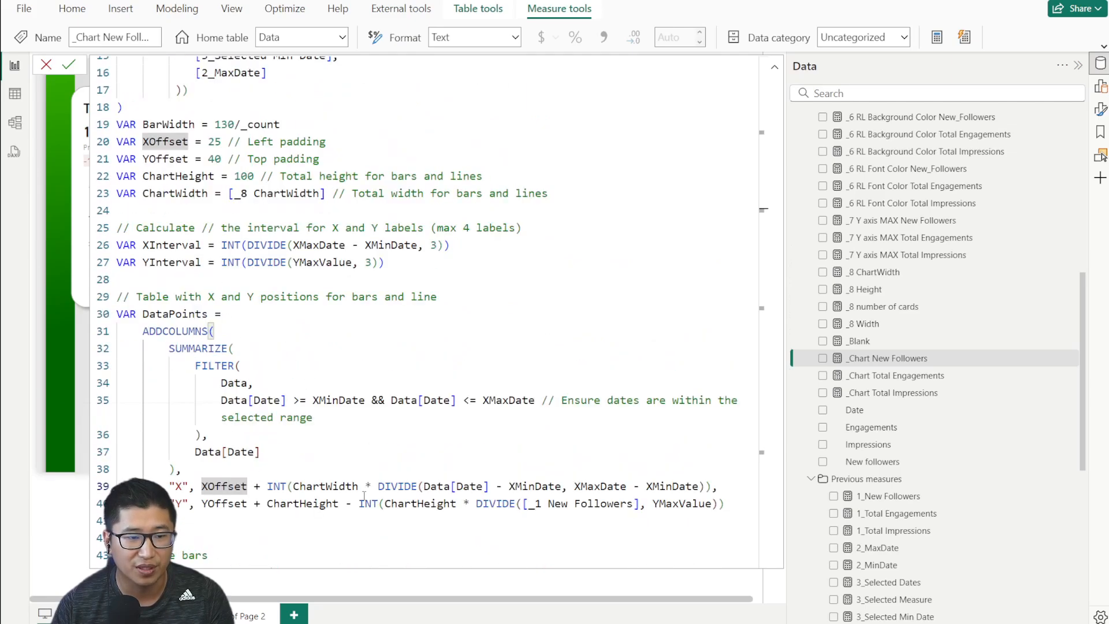
pyautogui.moveTo(251, 487); pyautogui.dragTo(648, 487)
pyautogui.click(667, 507)
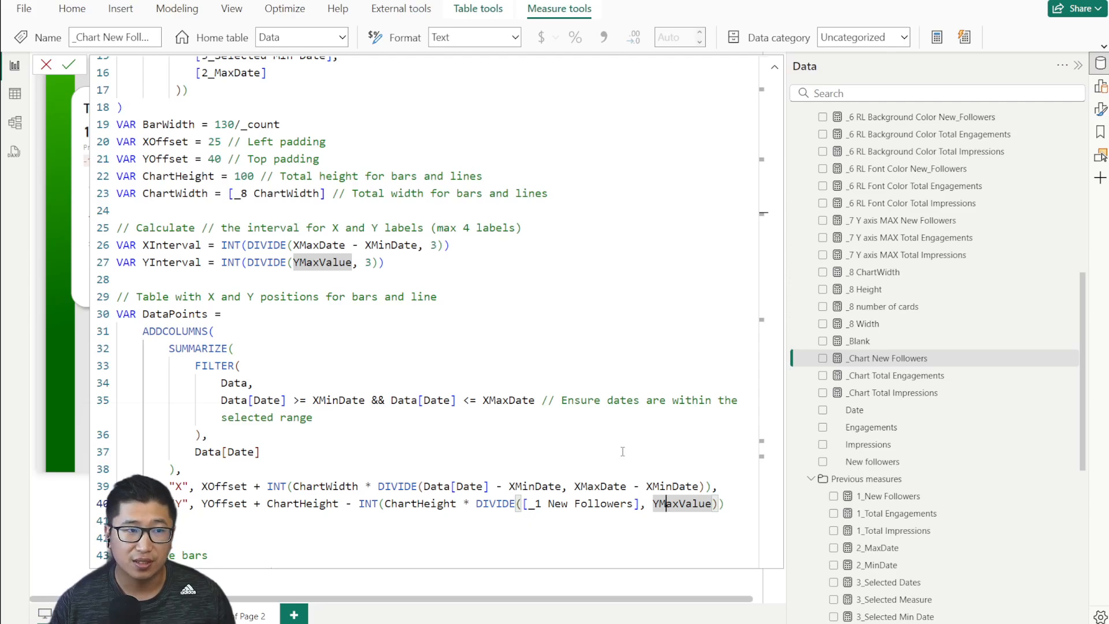
pyautogui.click(50, 63)
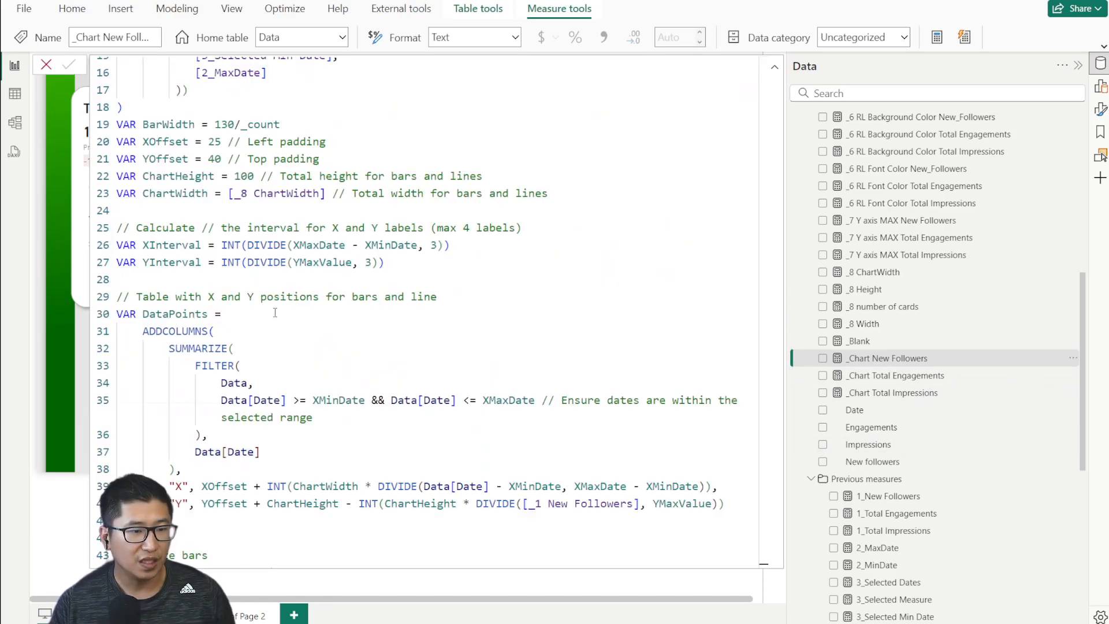
# Step: Examine the Bars variable and its SVG rect string in the _Chart New Followers measure
pyautogui.scroll(-6, 274, 314)
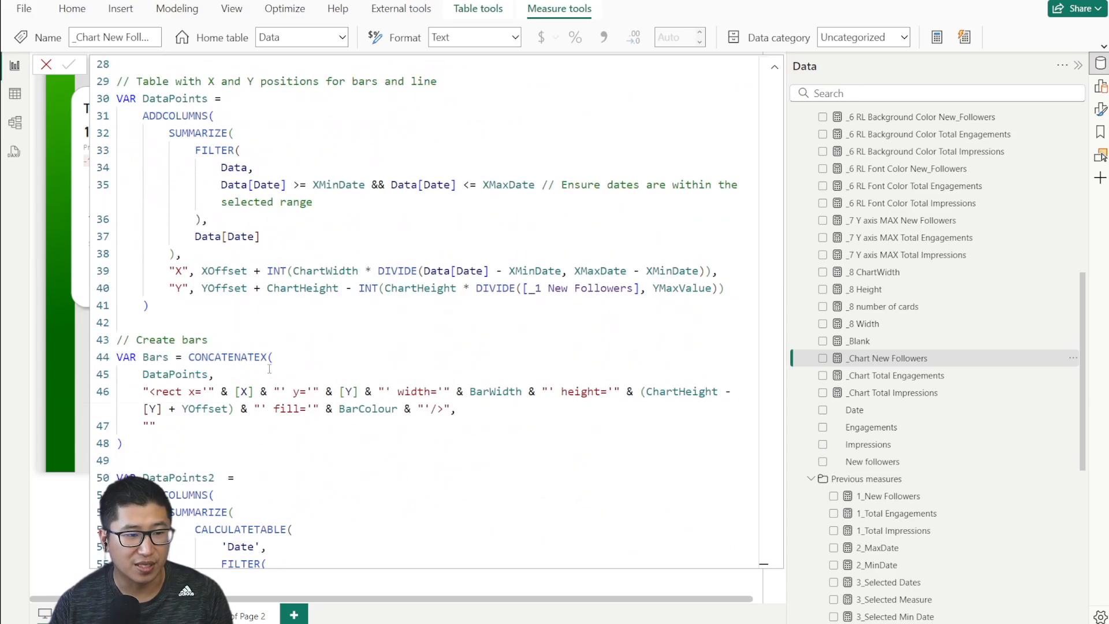
pyautogui.moveTo(218, 439); pyautogui.dragTo(117, 340)
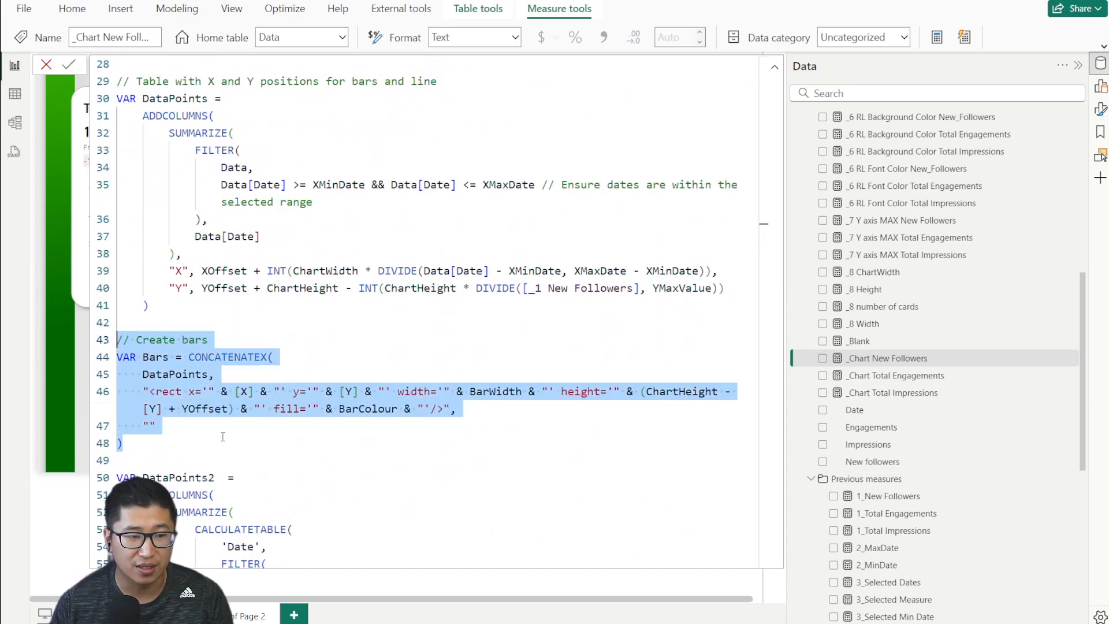
pyautogui.click(222, 439)
pyautogui.moveTo(144, 392); pyautogui.dragTo(197, 422)
pyautogui.hotkey('shift', 'Down')
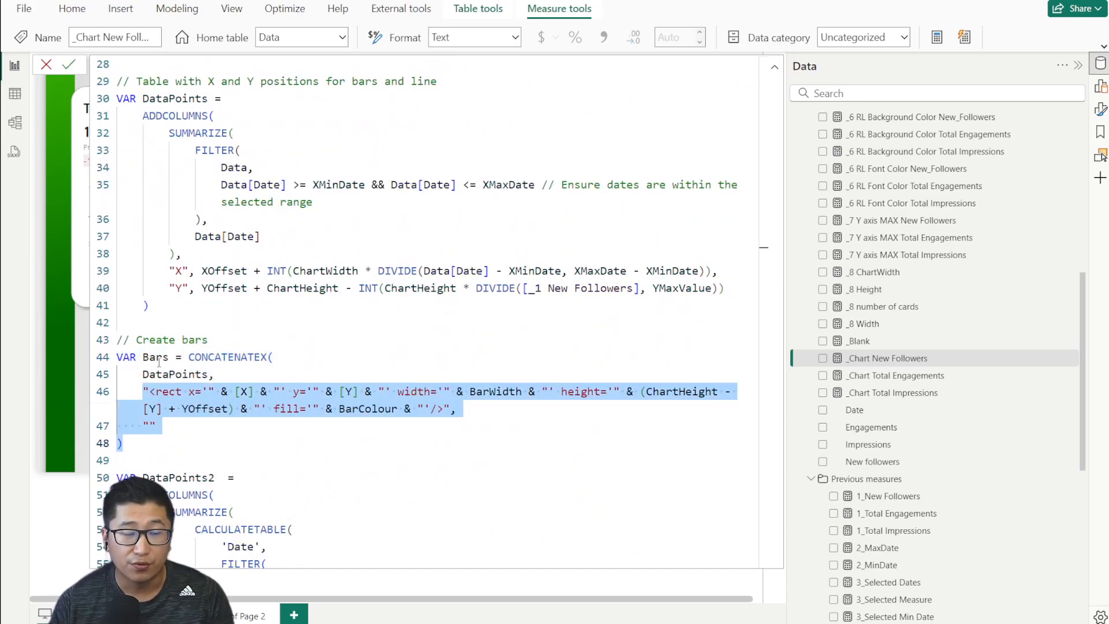
# Step: Examine the DataPoints2 table variable and the _3 Moving Average New_Followers DP measure used in its Y column
pyautogui.scroll(-6, 159, 363)
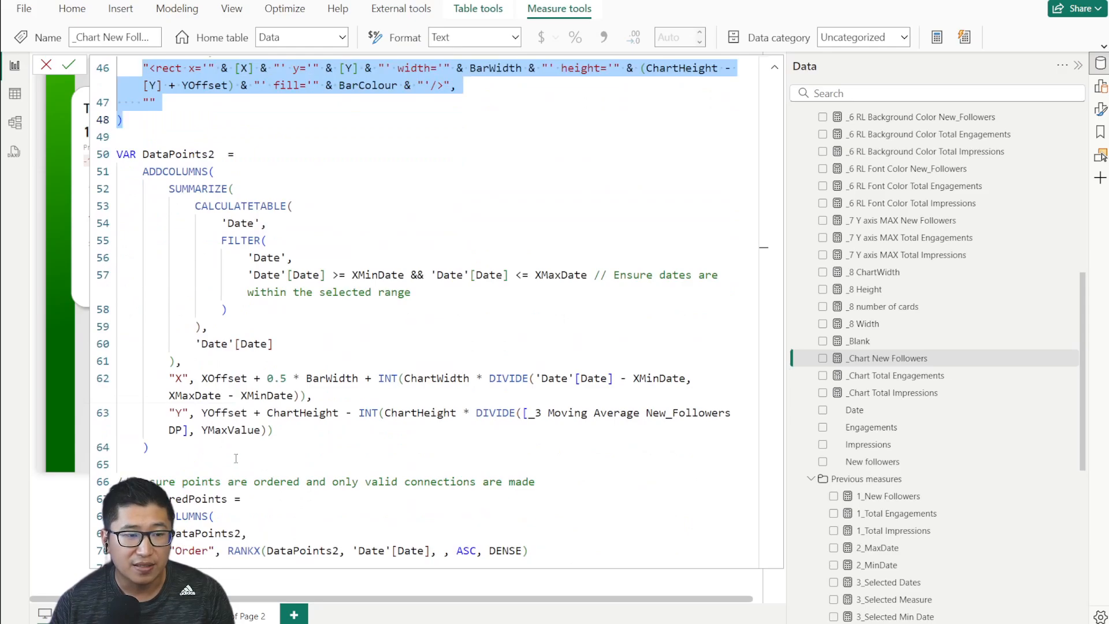
pyautogui.moveTo(231, 449); pyautogui.dragTo(91, 168)
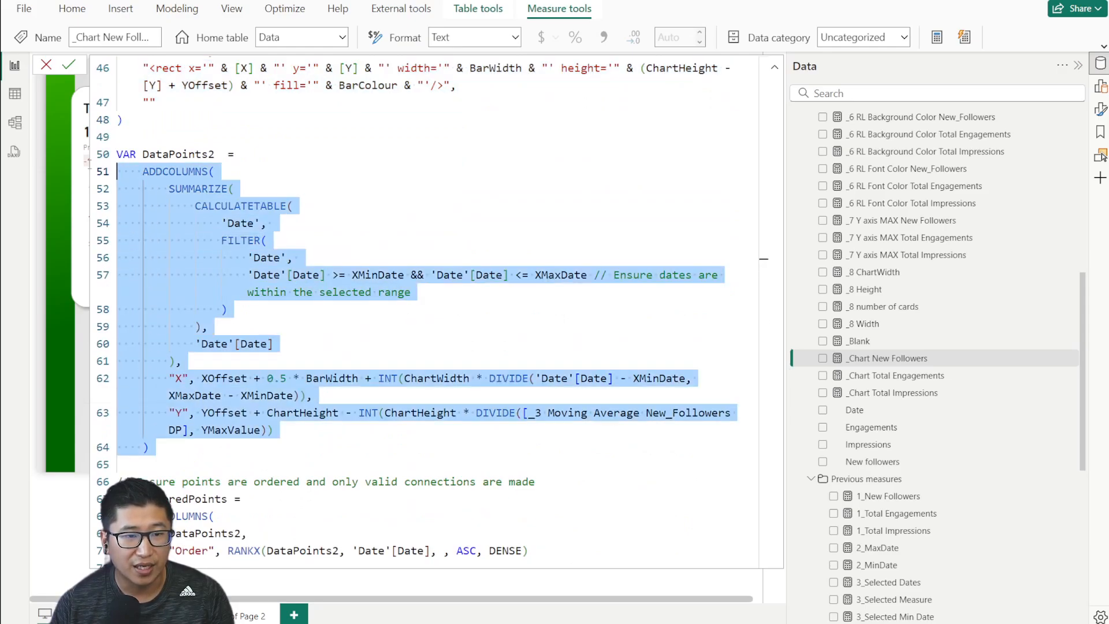
pyautogui.click(455, 328)
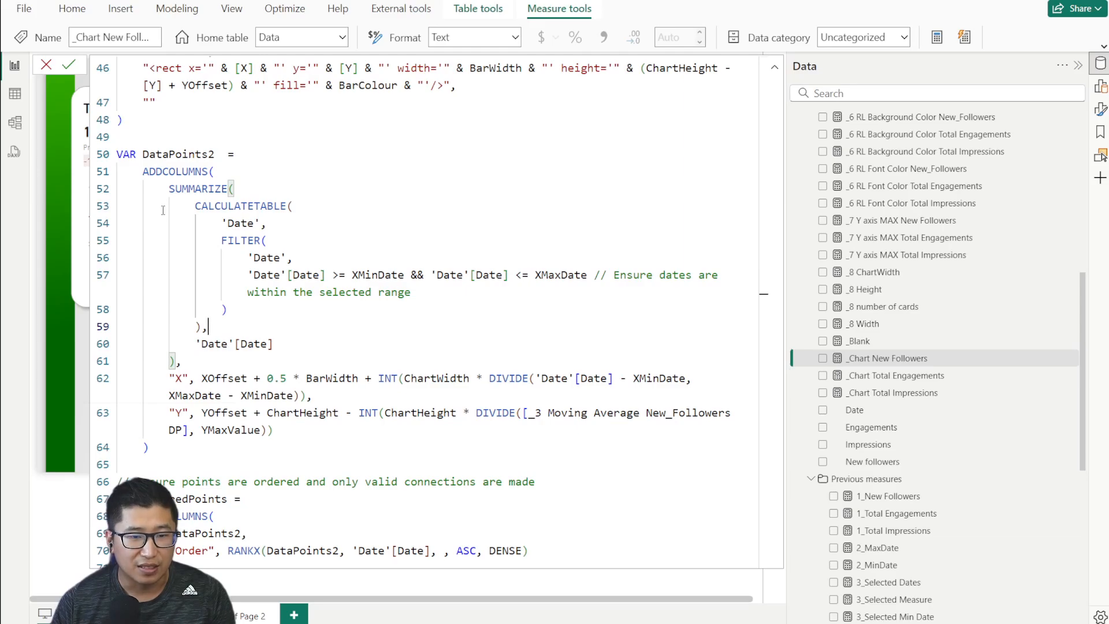
pyautogui.moveTo(523, 413); pyautogui.dragTo(188, 432)
pyautogui.scroll(-2, 400, 432)
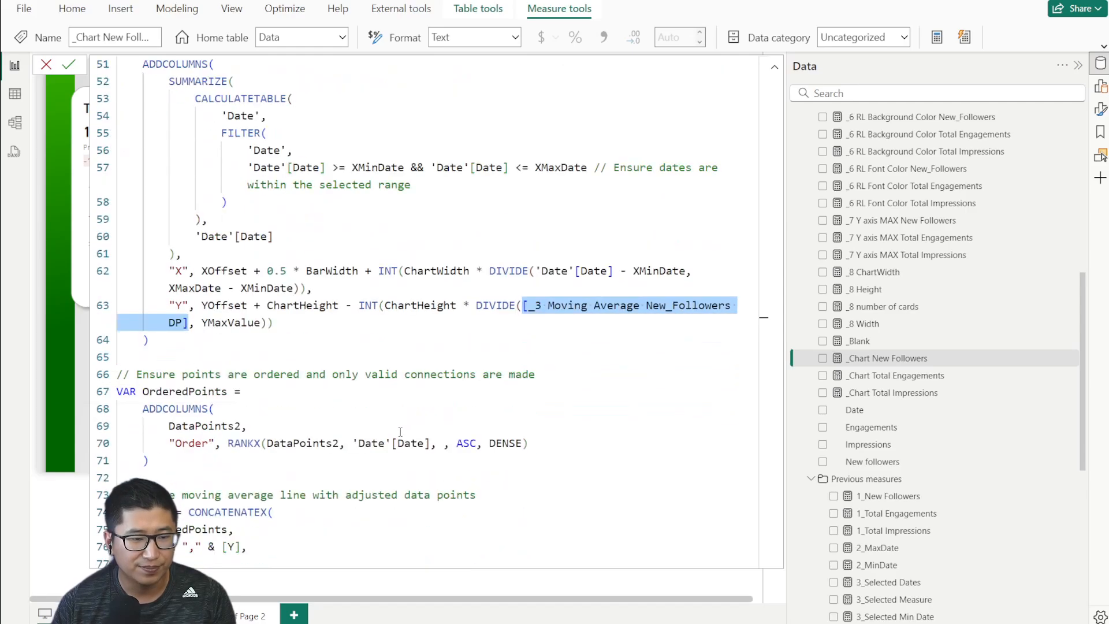
pyautogui.scroll(5, 371, 416)
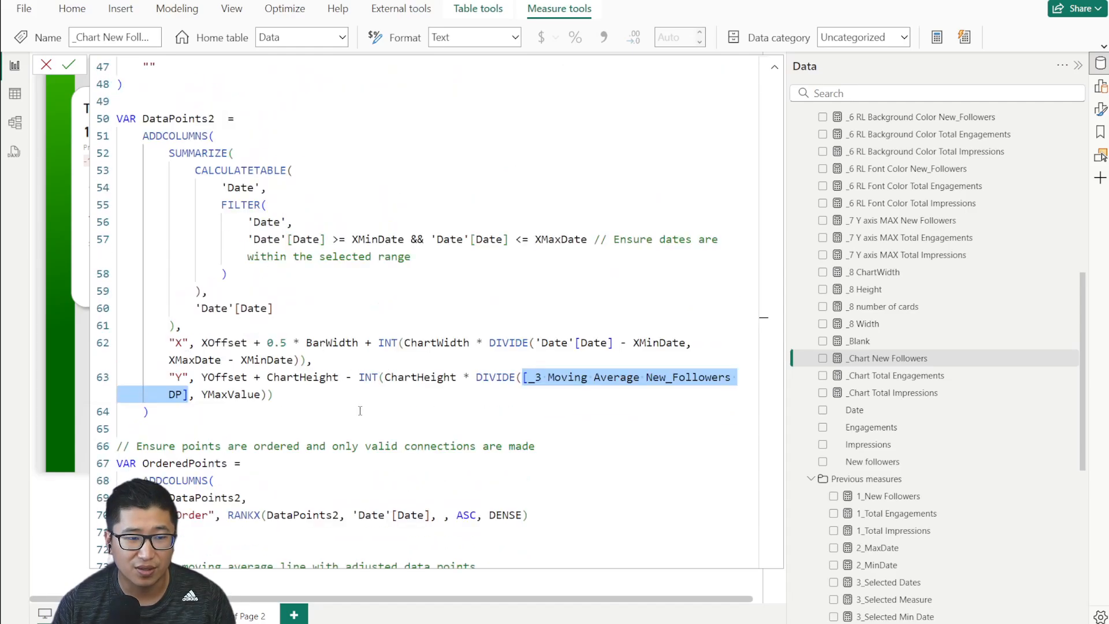
# Step: Examine the OrderedPoints variable that ranks the DataPoints2 rows by date in the _Chart New Followers measure
pyautogui.scroll(-6, 269, 428)
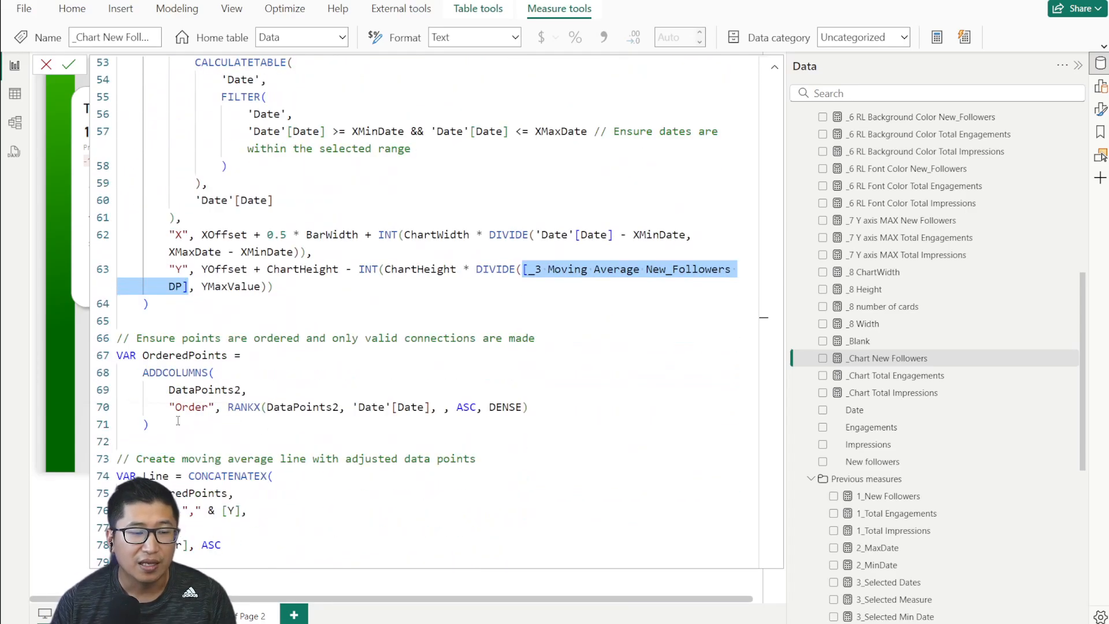
pyautogui.moveTo(178, 420); pyautogui.dragTo(101, 354)
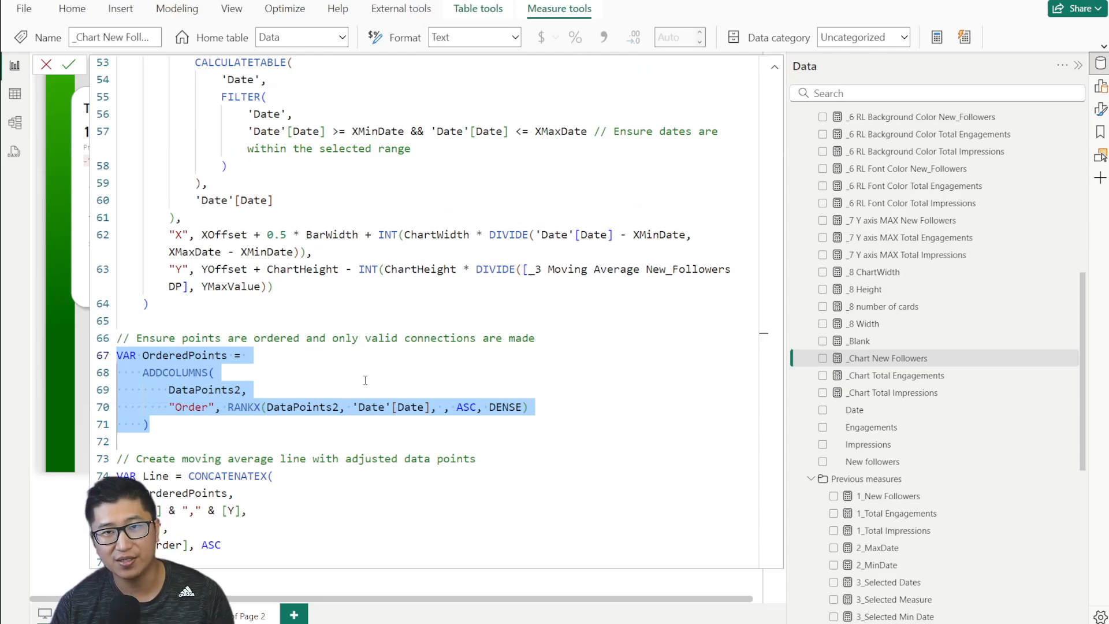
pyautogui.scroll(-4, 324, 377)
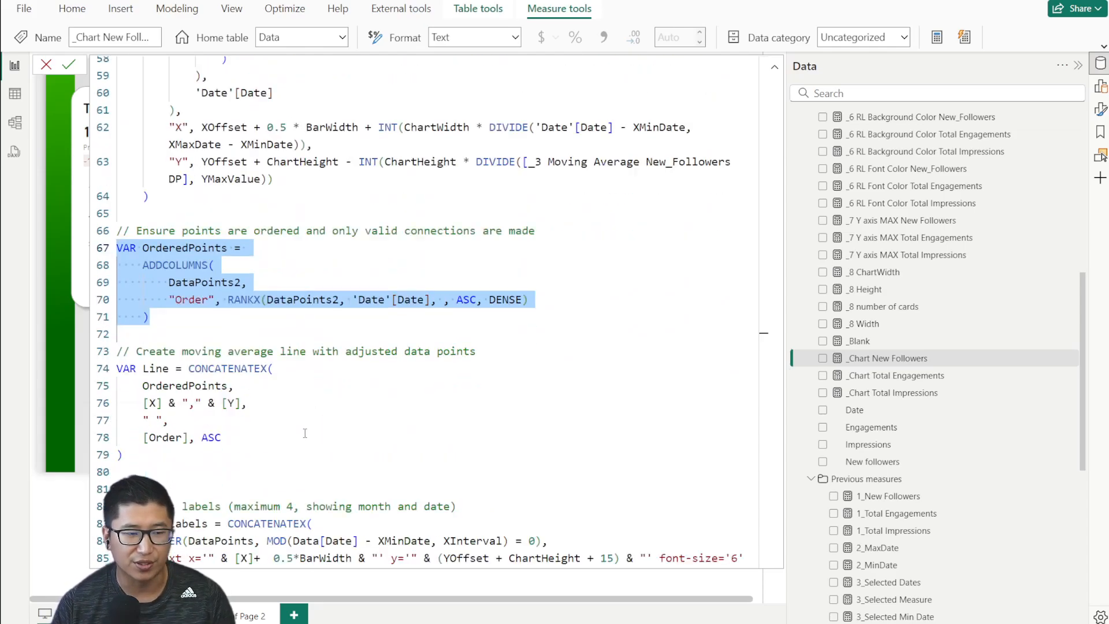
pyautogui.scroll(1, 195, 325)
pyautogui.click(207, 250)
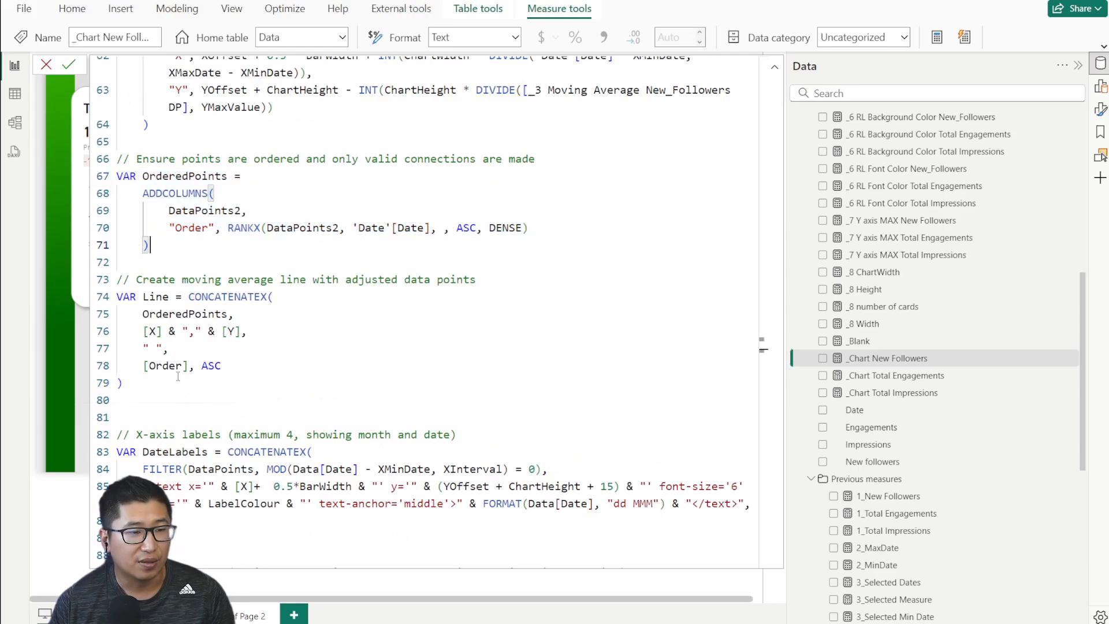
pyautogui.scroll(5, 208, 230)
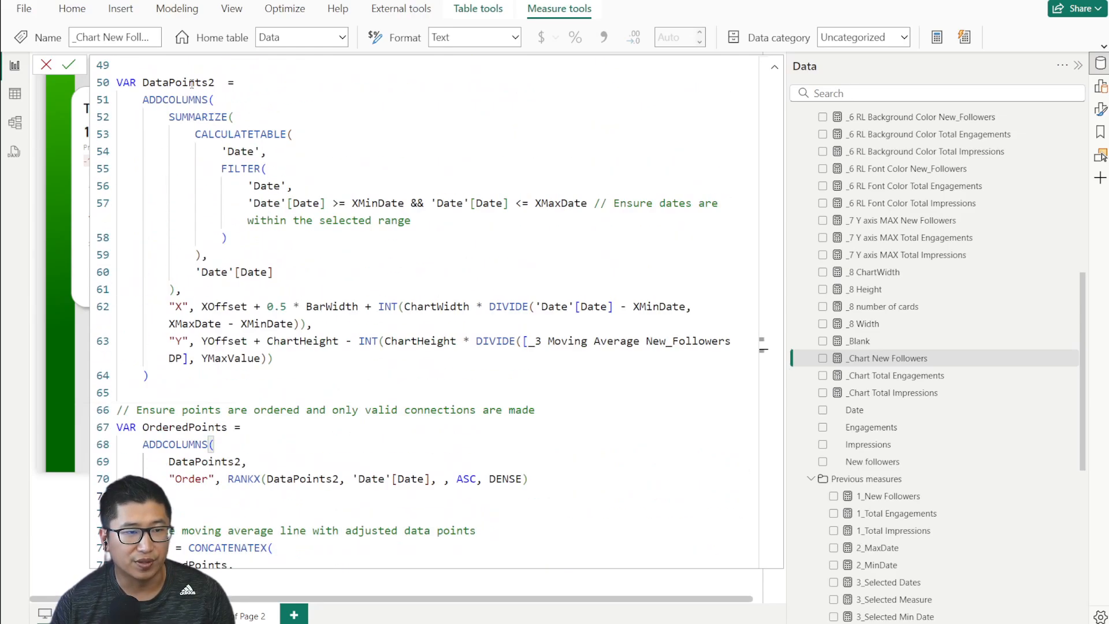
# Step: Examine the Line variable that concatenates the ordered X and Y coordinates, and close the measure without changes
pyautogui.scroll(-5, 192, 84)
pyautogui.moveTo(128, 383); pyautogui.dragTo(113, 296)
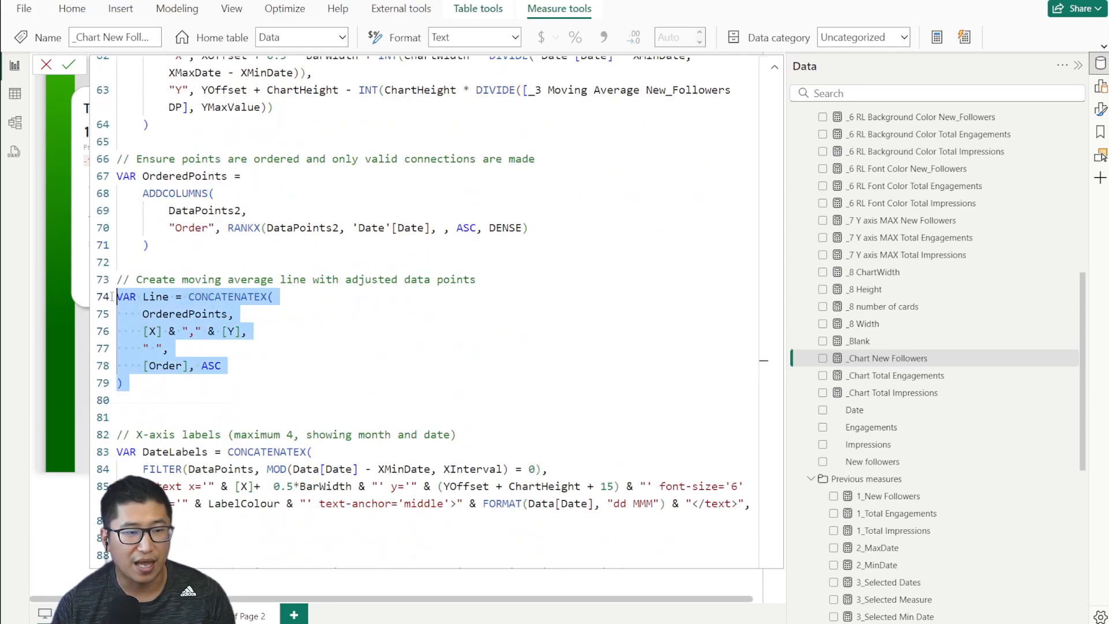
pyautogui.click(298, 333)
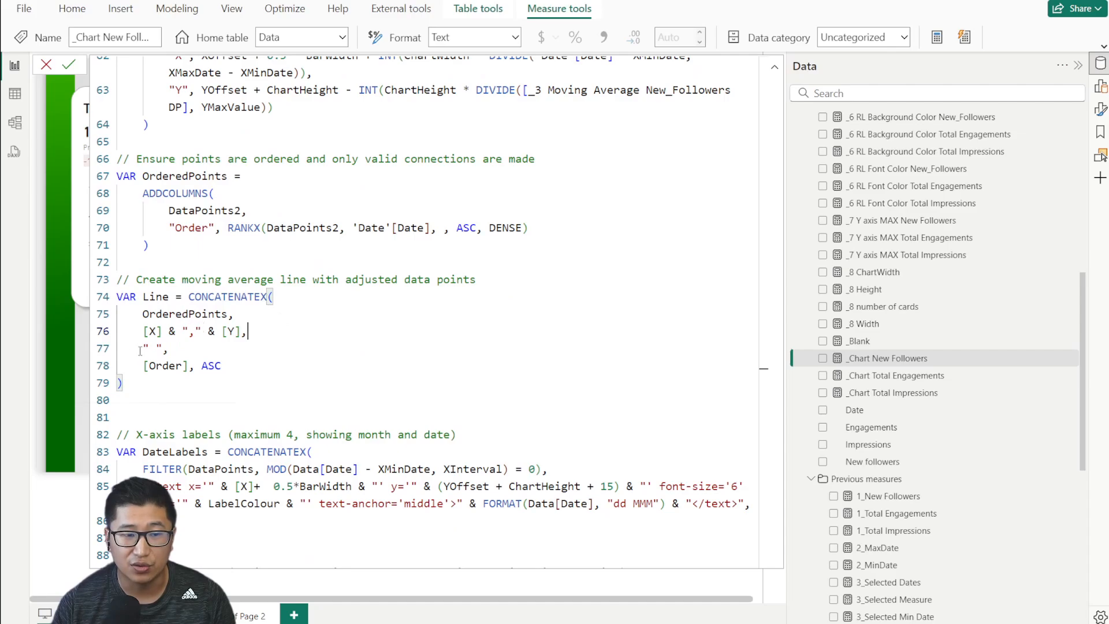
pyautogui.scroll(-4, 139, 351)
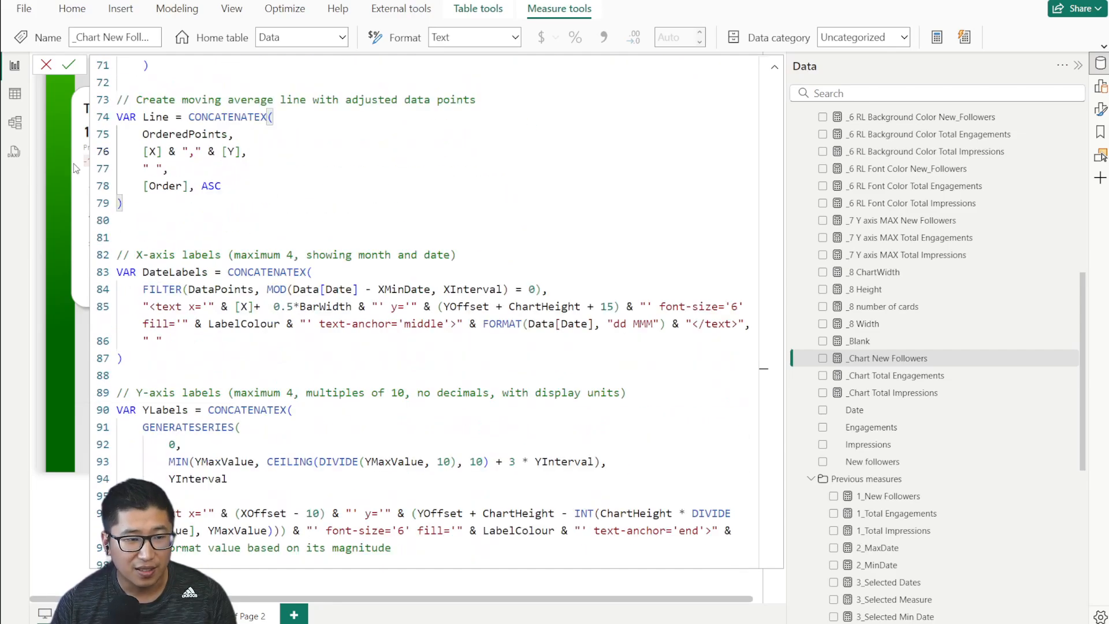
pyautogui.click(45, 65)
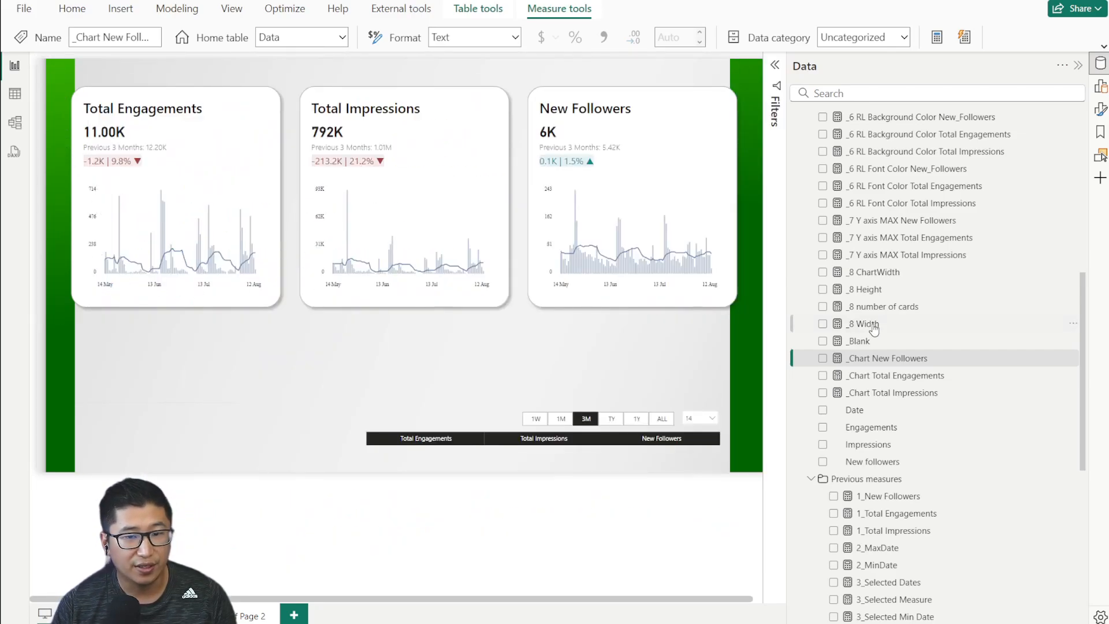
# Step: Reopen the _Chart New Followers measure and examine the DateLabels variable for the X-axis labels
pyautogui.click(888, 358)
pyautogui.scroll(-6, 270, 363)
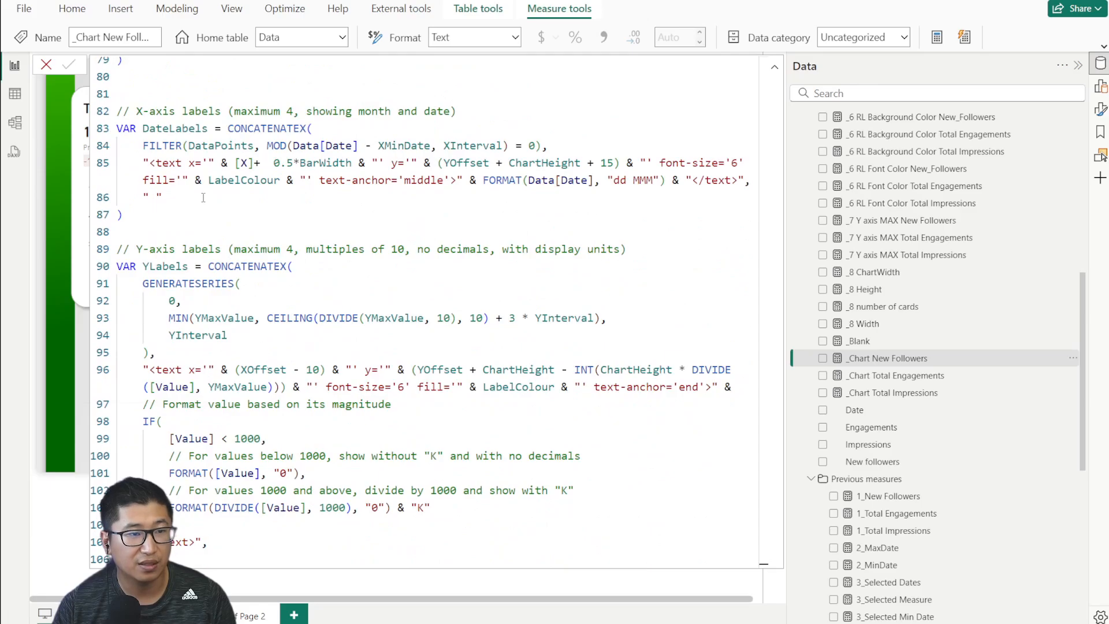
pyautogui.moveTo(203, 197); pyautogui.dragTo(99, 128)
pyautogui.click(333, 111)
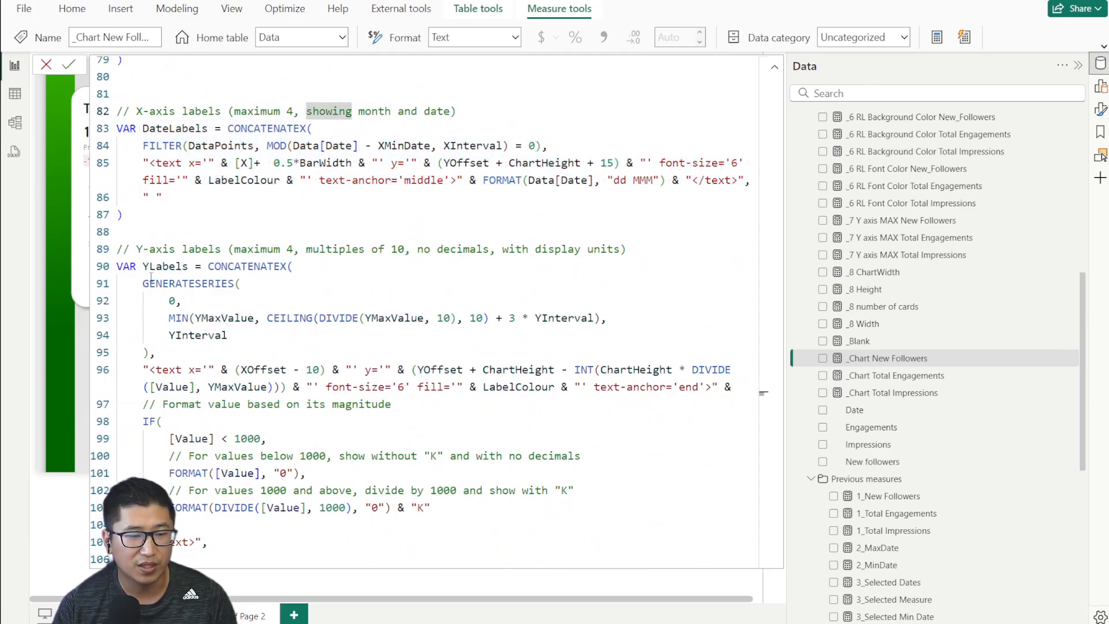
# Step: Examine the YLabels variable, including its GENERATESERIES range and the IF formatting of values below and above 1000
pyautogui.scroll(-1, 151, 278)
pyautogui.moveTo(117, 194); pyautogui.dragTo(337, 473)
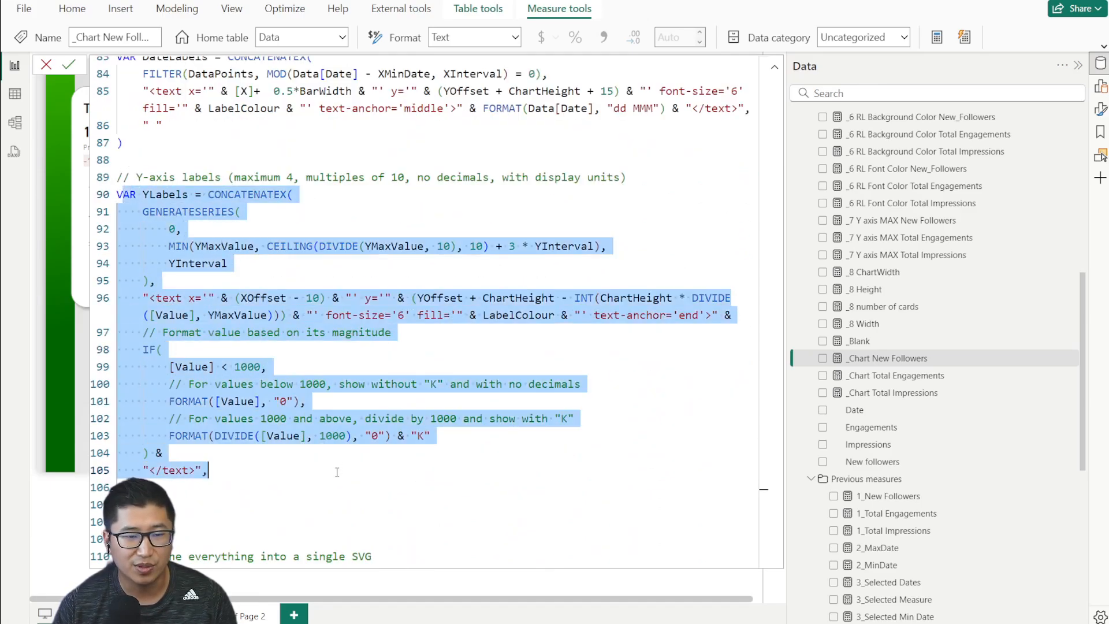
pyautogui.click(337, 485)
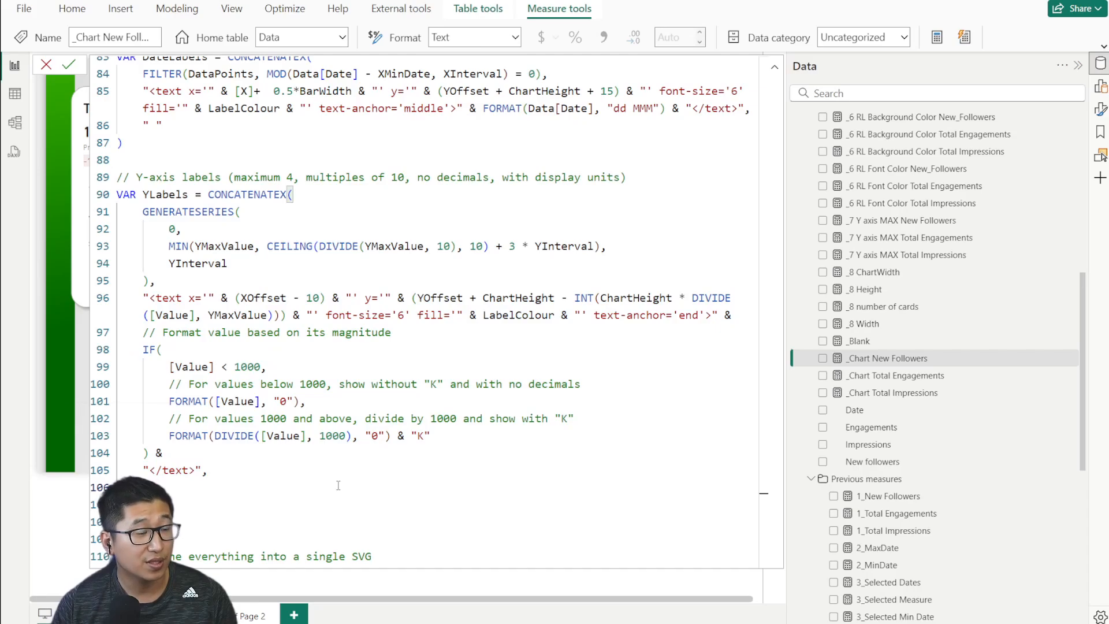
pyautogui.moveTo(282, 502); pyautogui.dragTo(109, 174)
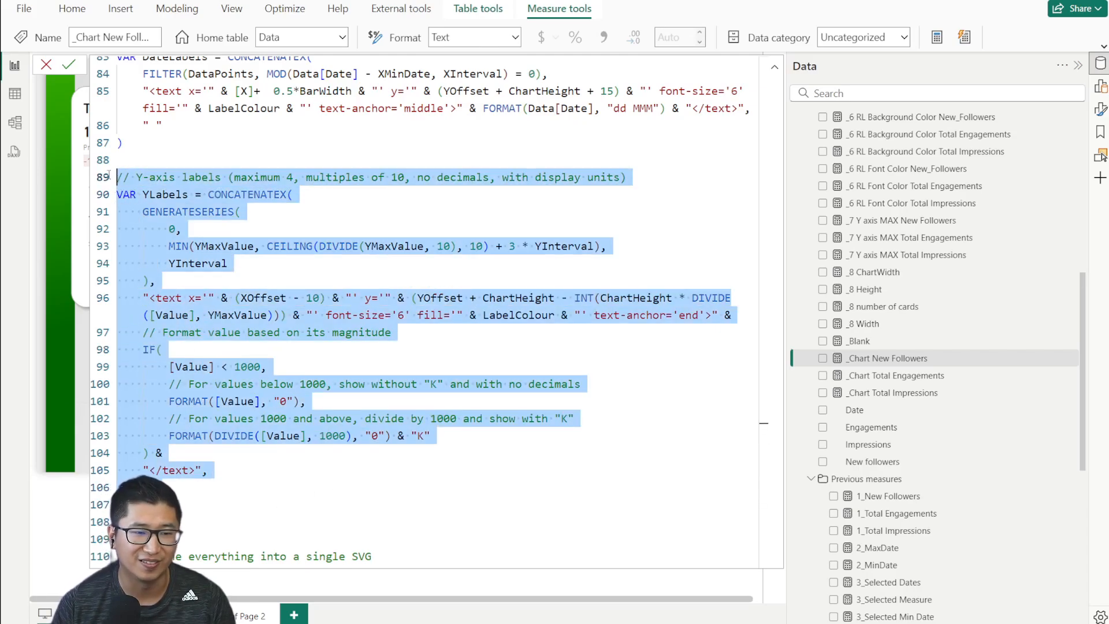
pyautogui.click(445, 360)
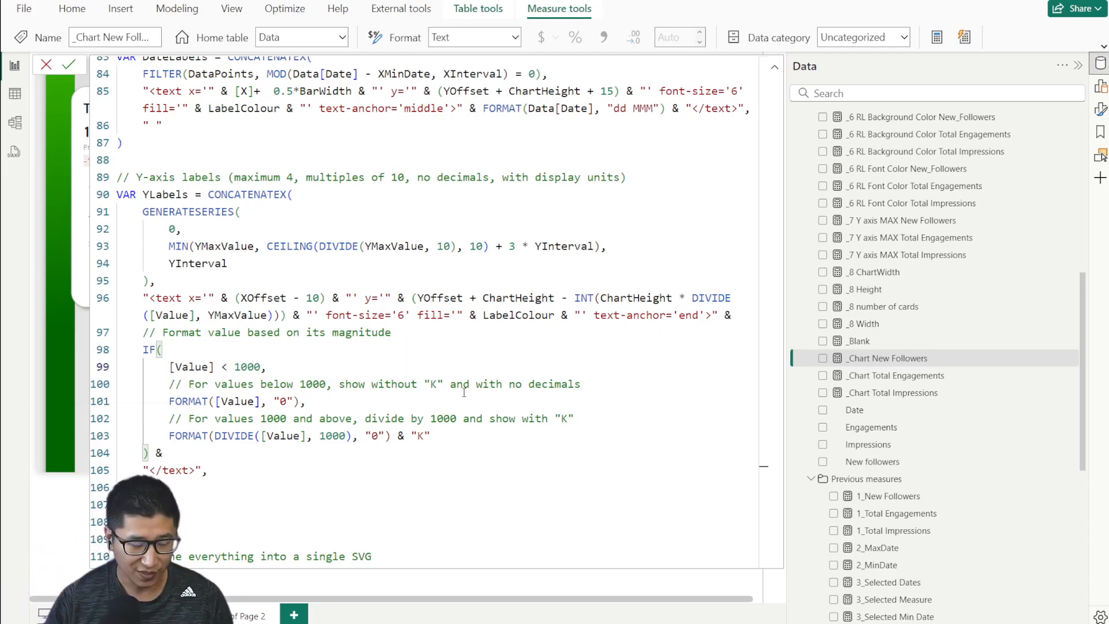
pyautogui.scroll(-4, 452, 379)
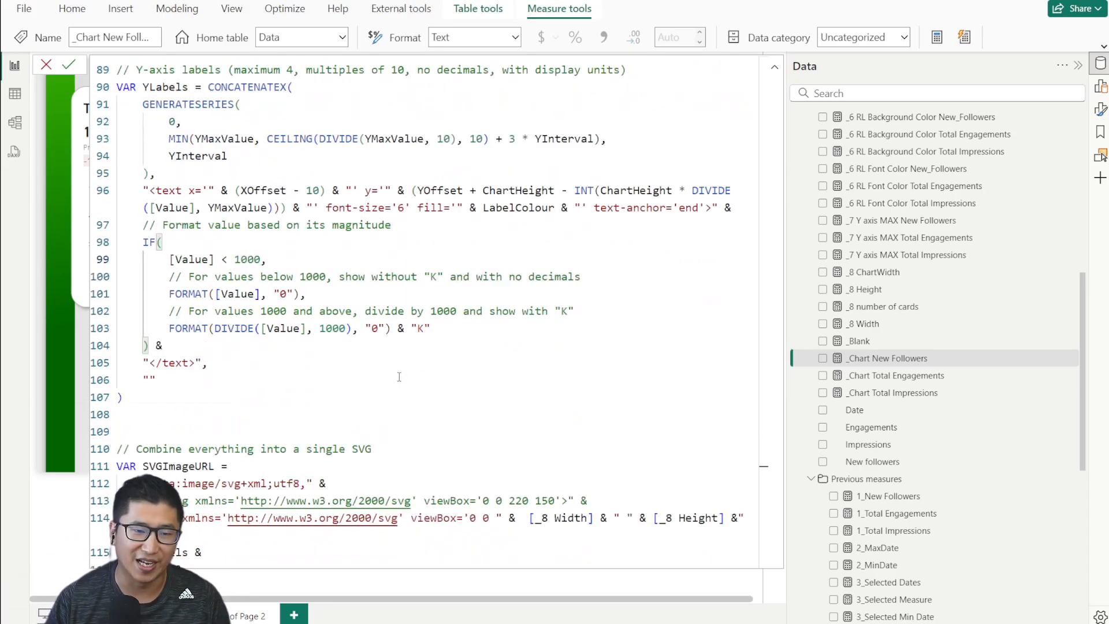
# Step: Examine how the SVGImageURL variable combines the labels, bars and polyline into a single SVG that the measure returns
pyautogui.scroll(-1, 398, 377)
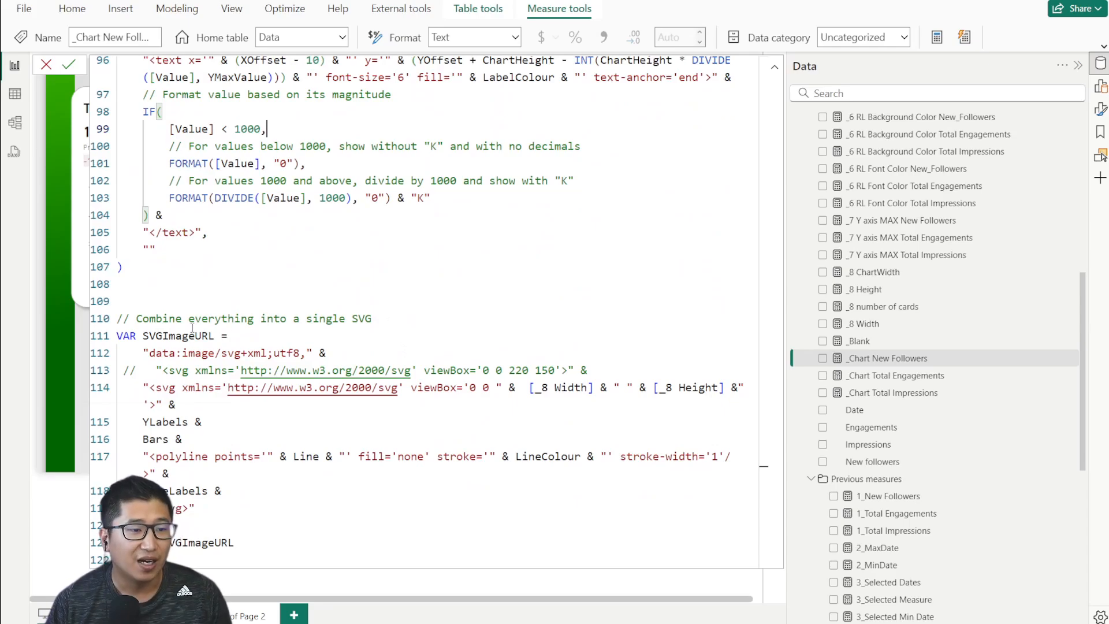
pyautogui.scroll(20, 221, 230)
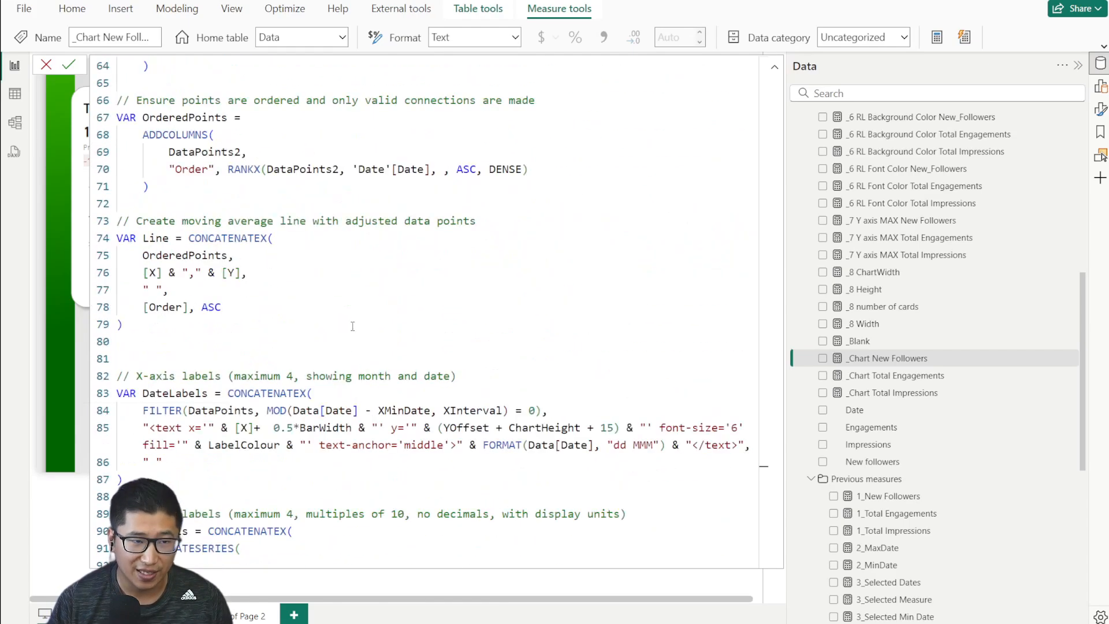
pyautogui.scroll(5, 130, 387)
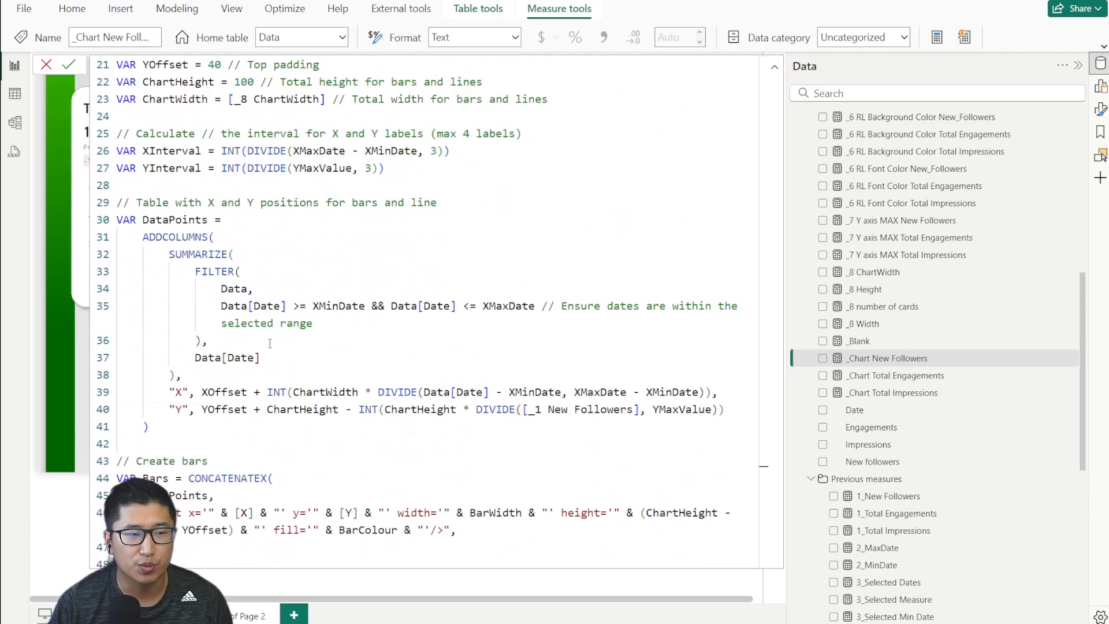
pyautogui.scroll(-14, 290, 370)
pyautogui.scroll(-11, 290, 370)
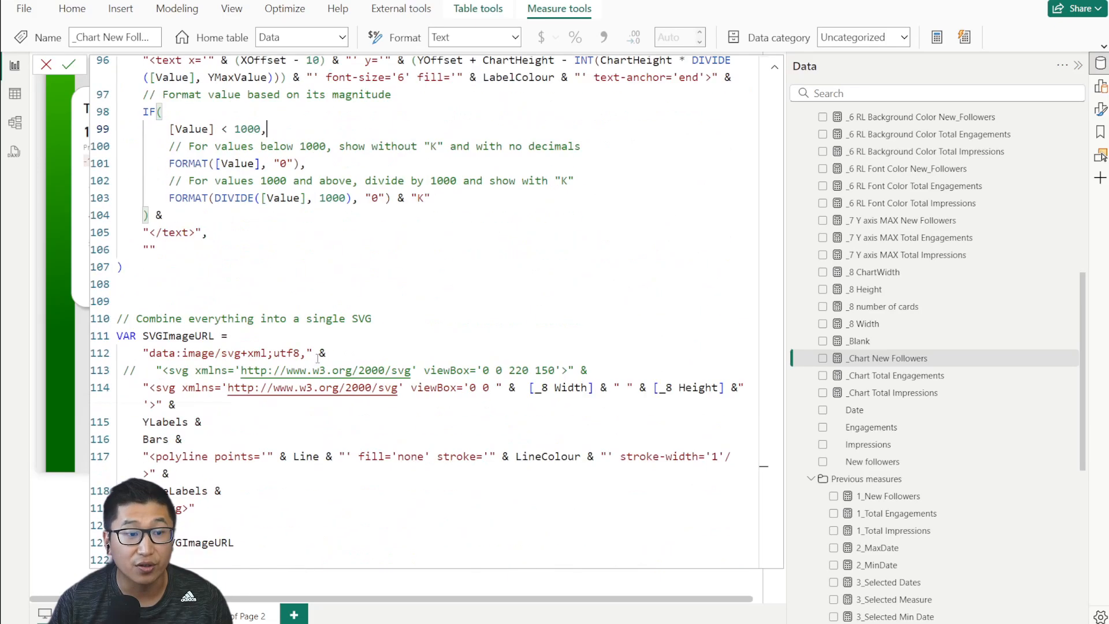
pyautogui.moveTo(199, 508); pyautogui.dragTo(117, 336)
pyautogui.click(211, 335)
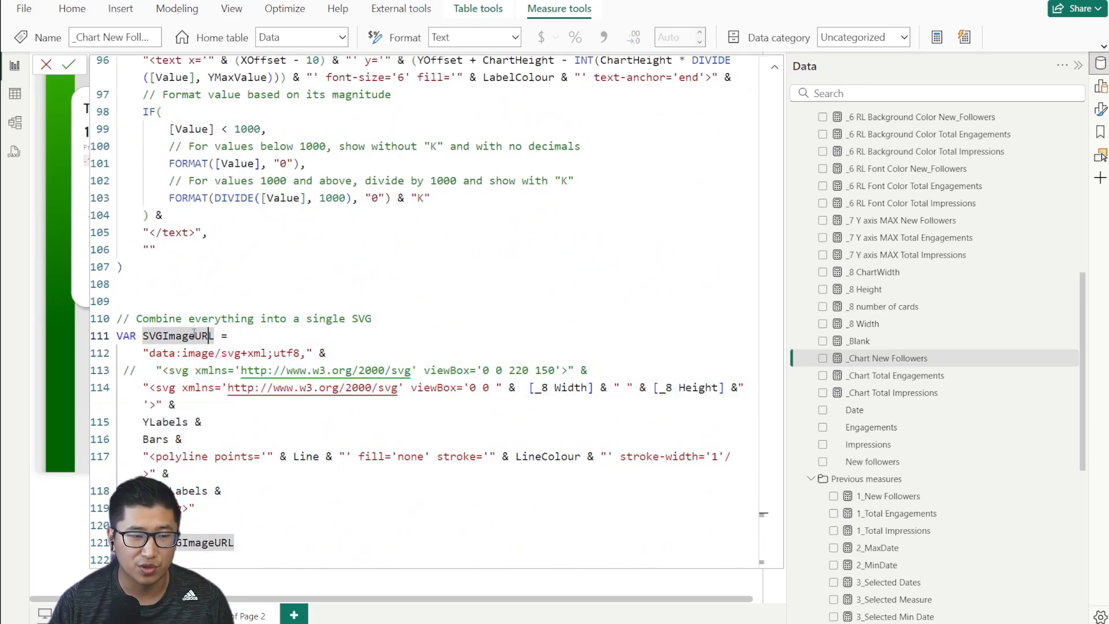
pyautogui.doubleClick(220, 543)
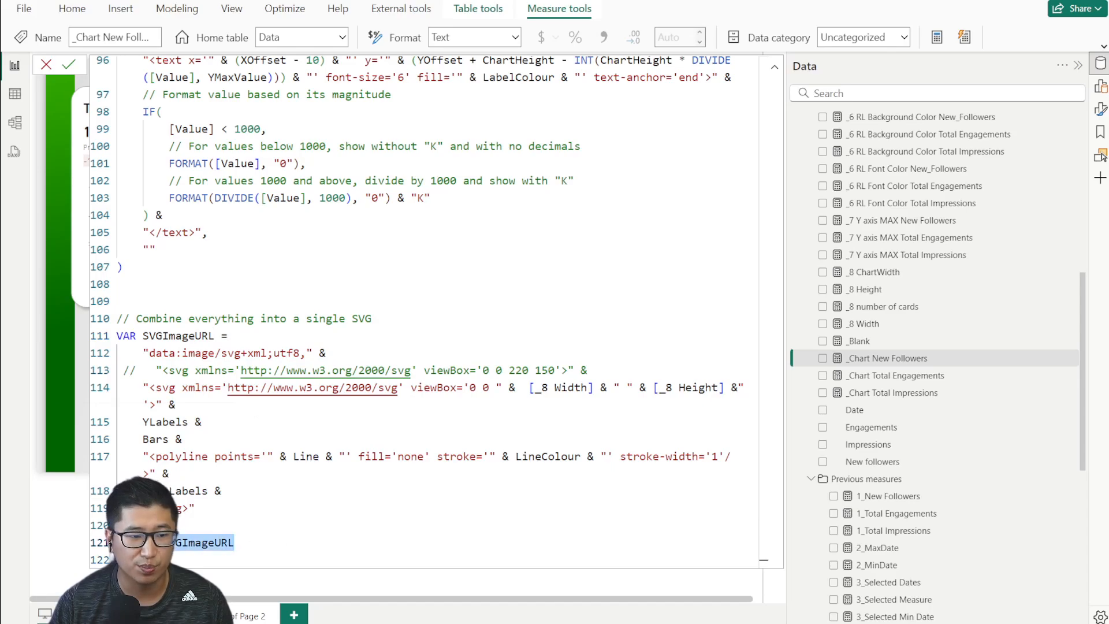
# Step: Review the XMinDate, XMaxDate and YMaxValue variables at the start of the measure, and commit the formula unchanged
pyautogui.scroll(20, 126, 135)
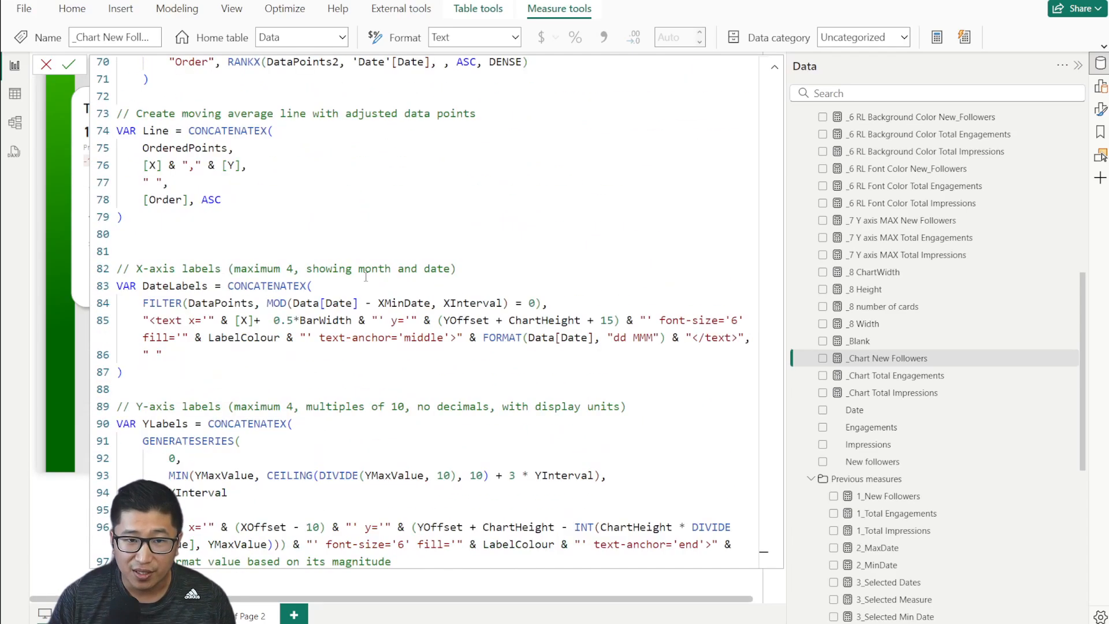
pyautogui.scroll(5, 366, 275)
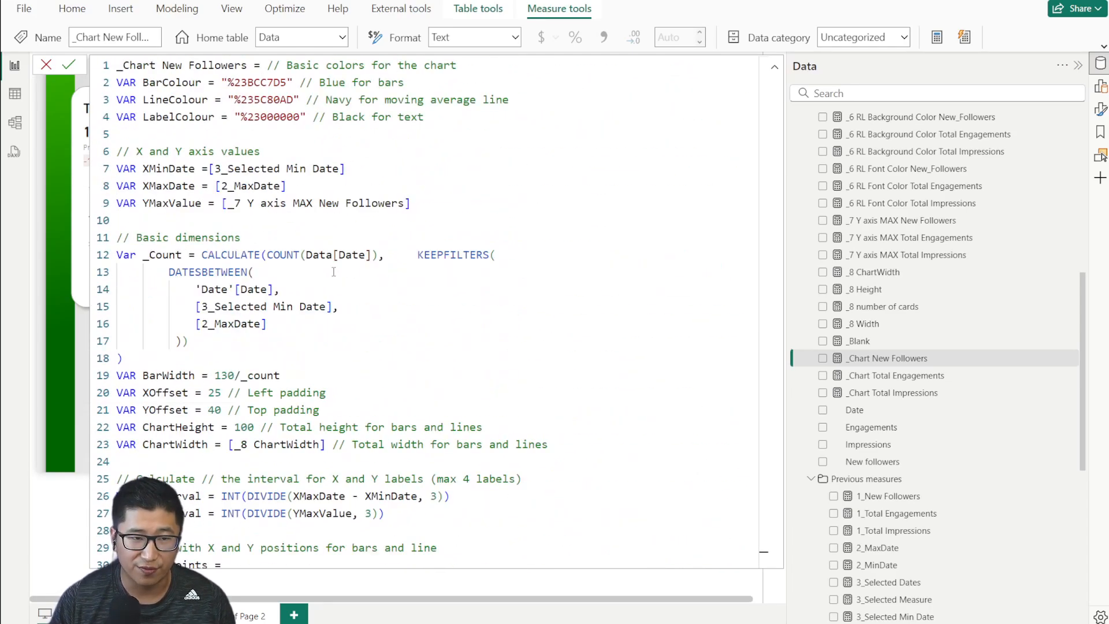
pyautogui.click(254, 168)
pyautogui.click(242, 187)
pyautogui.click(274, 203)
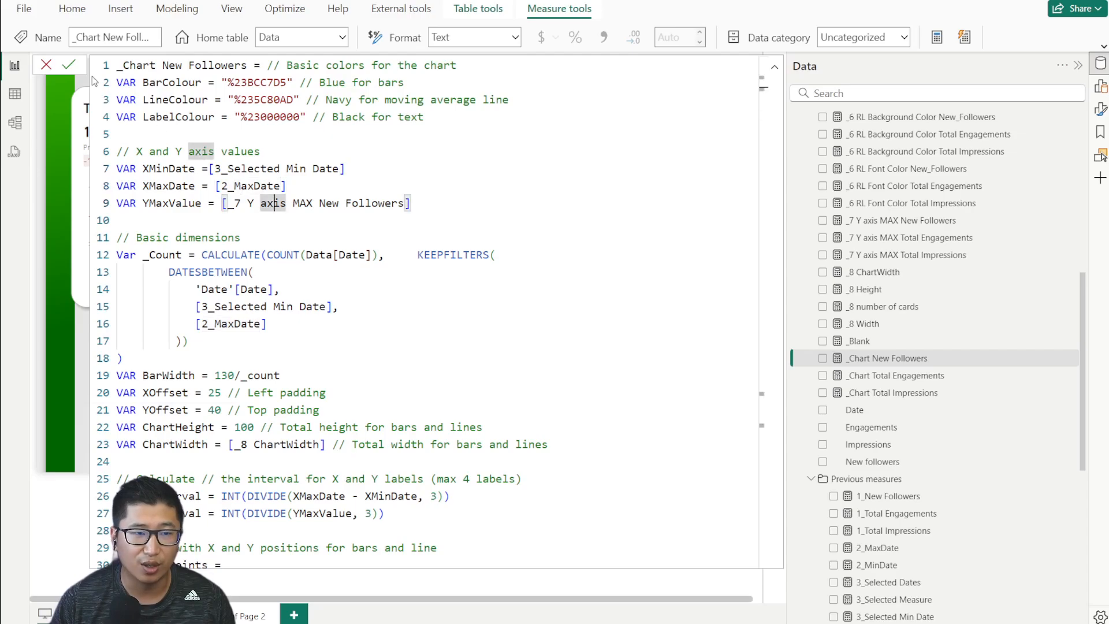
pyautogui.click(67, 64)
# Step: Preview the three cards for different periods by switching the period slicer through 1M, 3M, TY, 1Y and 1W
pyautogui.click(561, 419)
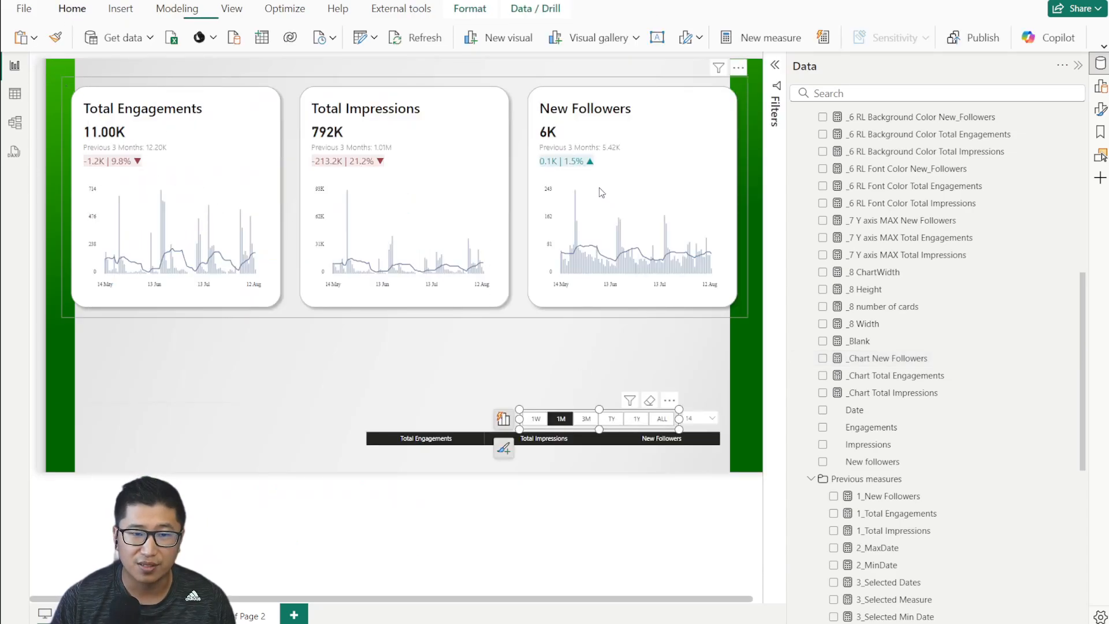
pyautogui.click(586, 418)
pyautogui.click(611, 419)
pyautogui.click(637, 419)
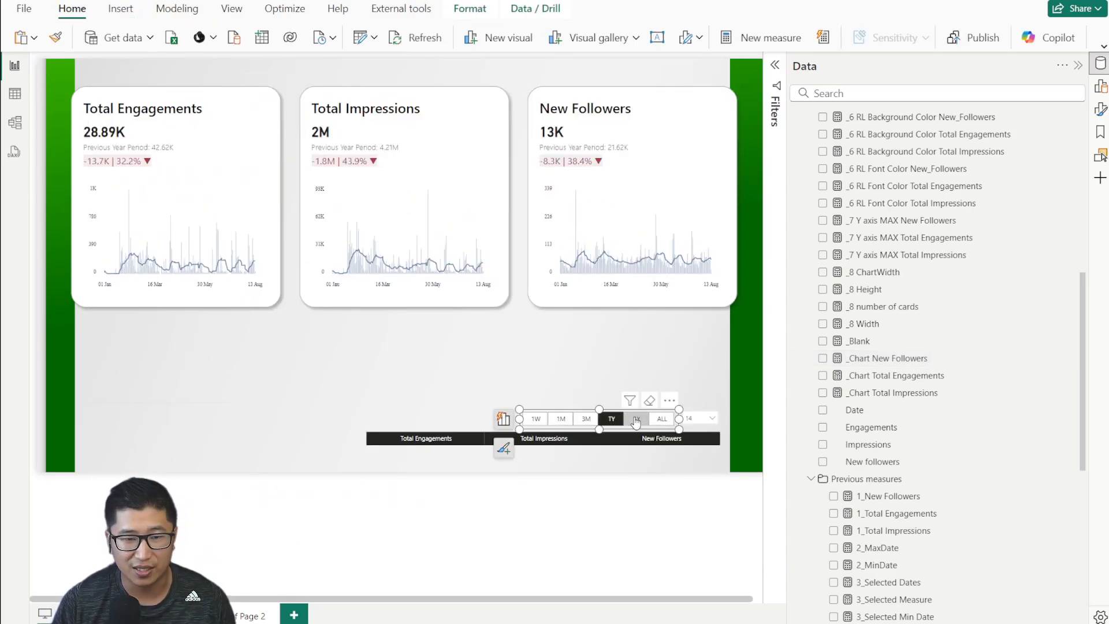
pyautogui.click(545, 421)
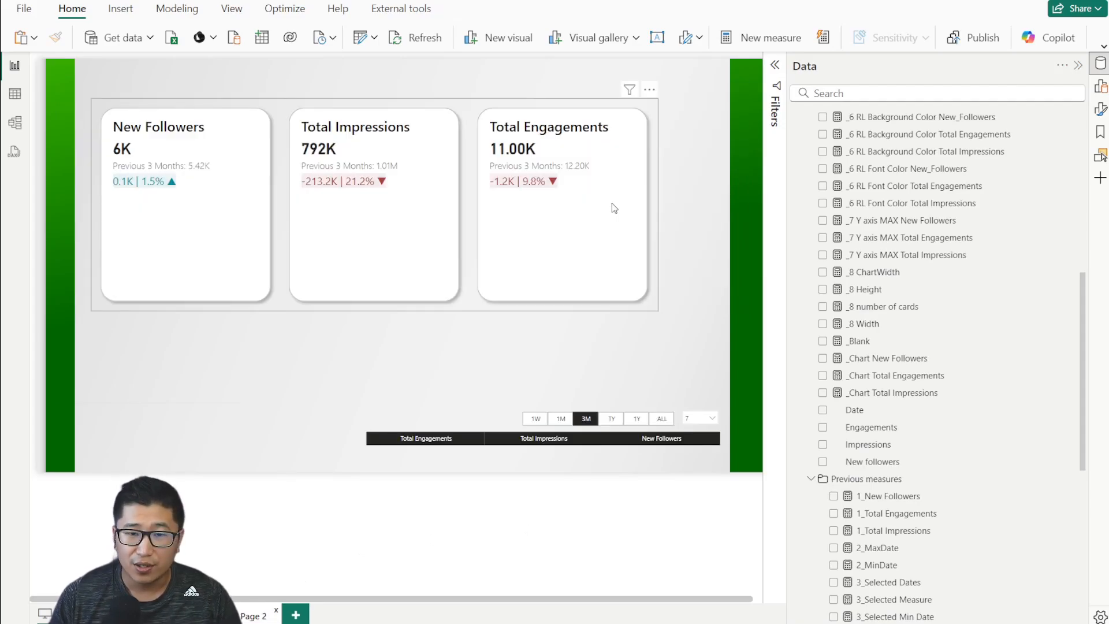
# Step: In the card visual's image settings, enable the image for the New Followers series and set its type to Image URL
pyautogui.click(615, 207)
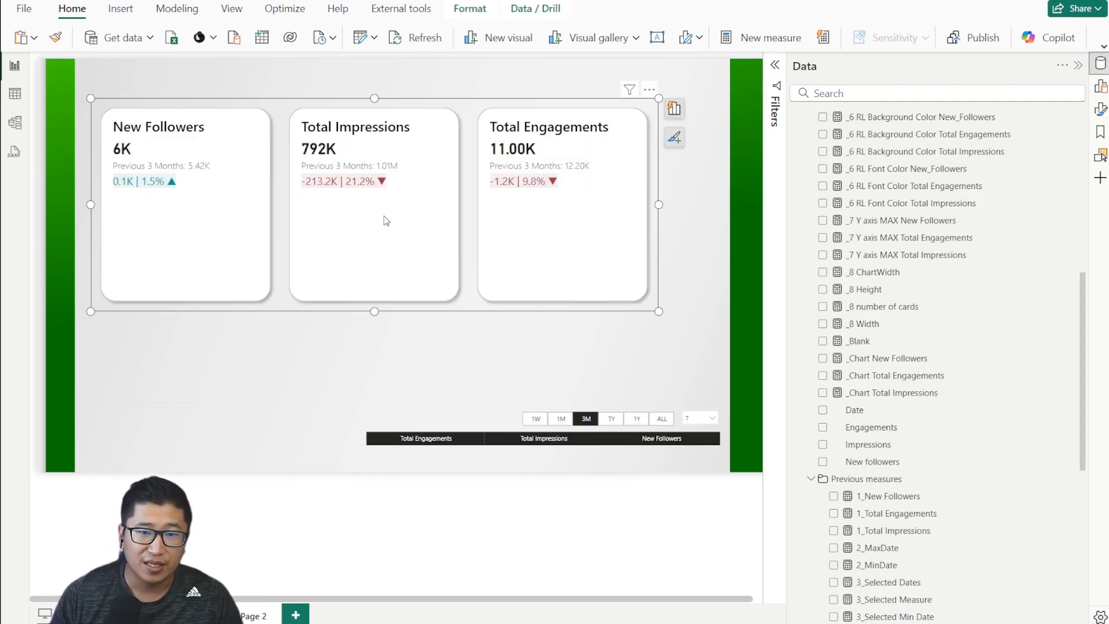
pyautogui.click(1100, 109)
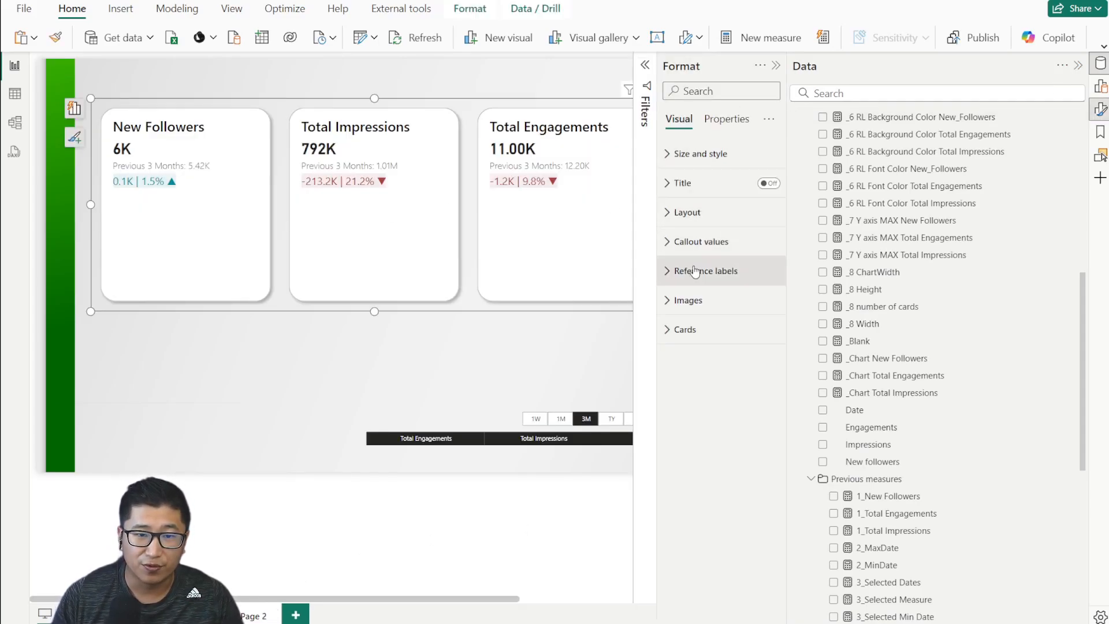
pyautogui.click(688, 301)
pyautogui.scroll(-3, 728, 277)
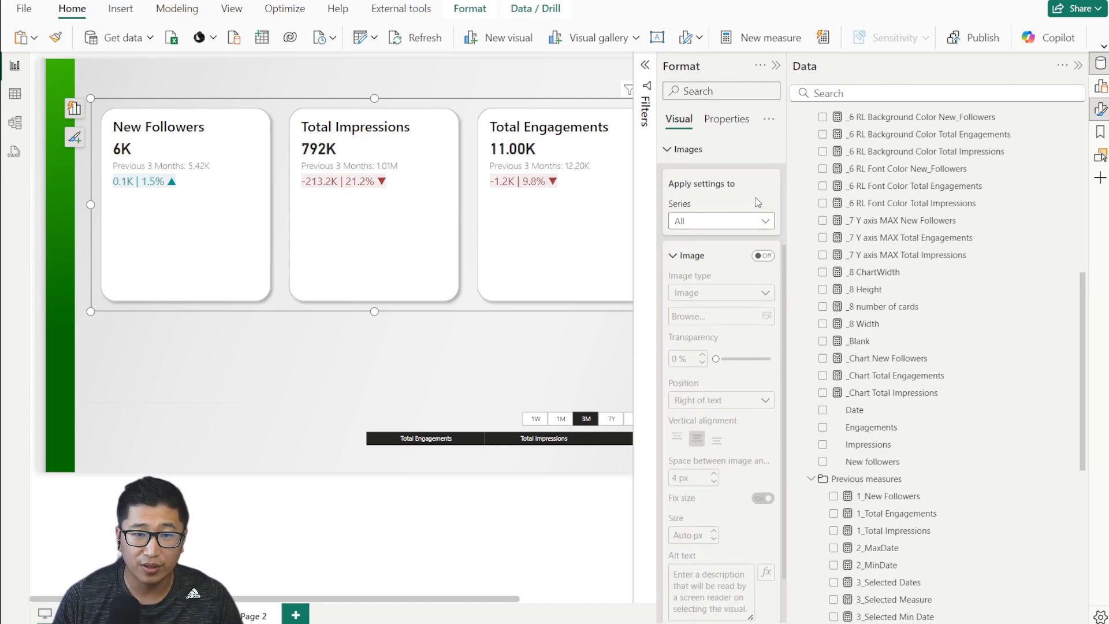
pyautogui.scroll(1, 729, 218)
pyautogui.click(698, 233)
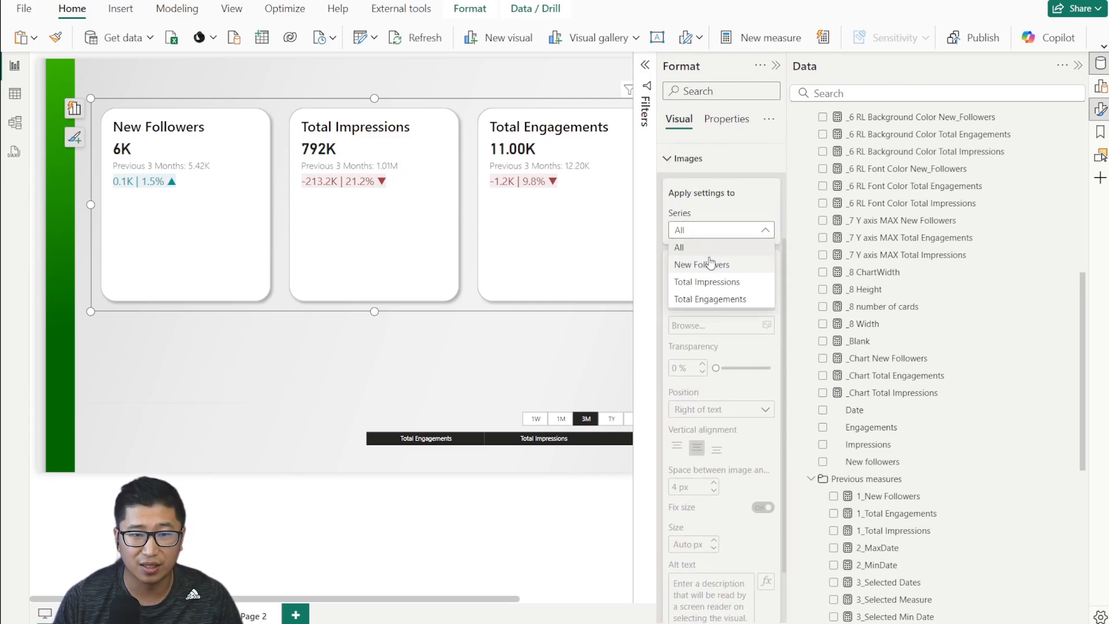
pyautogui.click(726, 248)
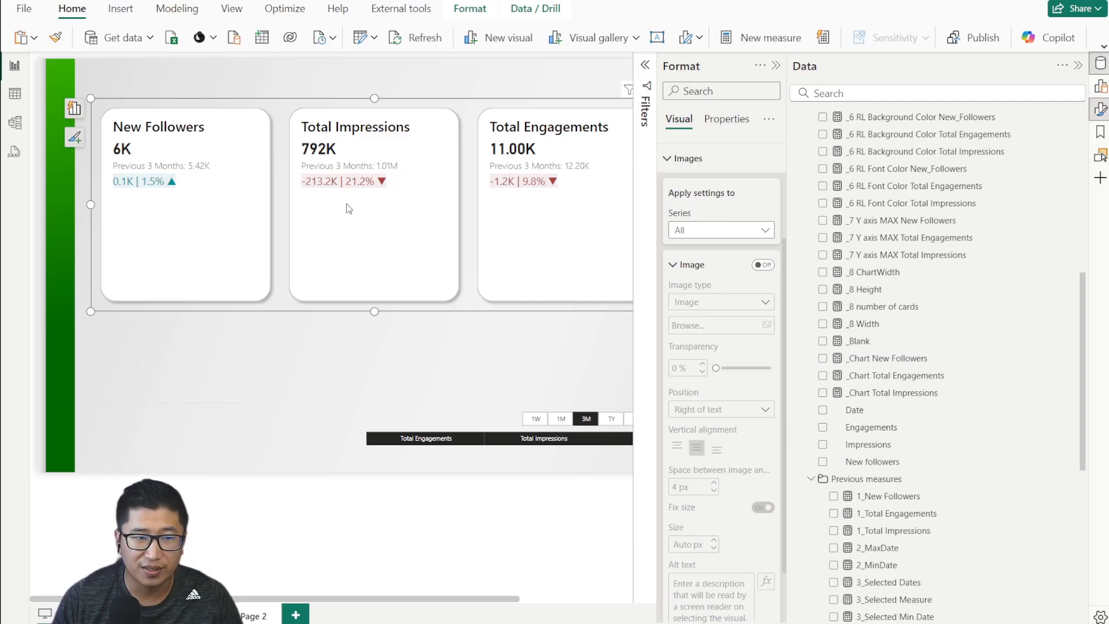
pyautogui.click(742, 231)
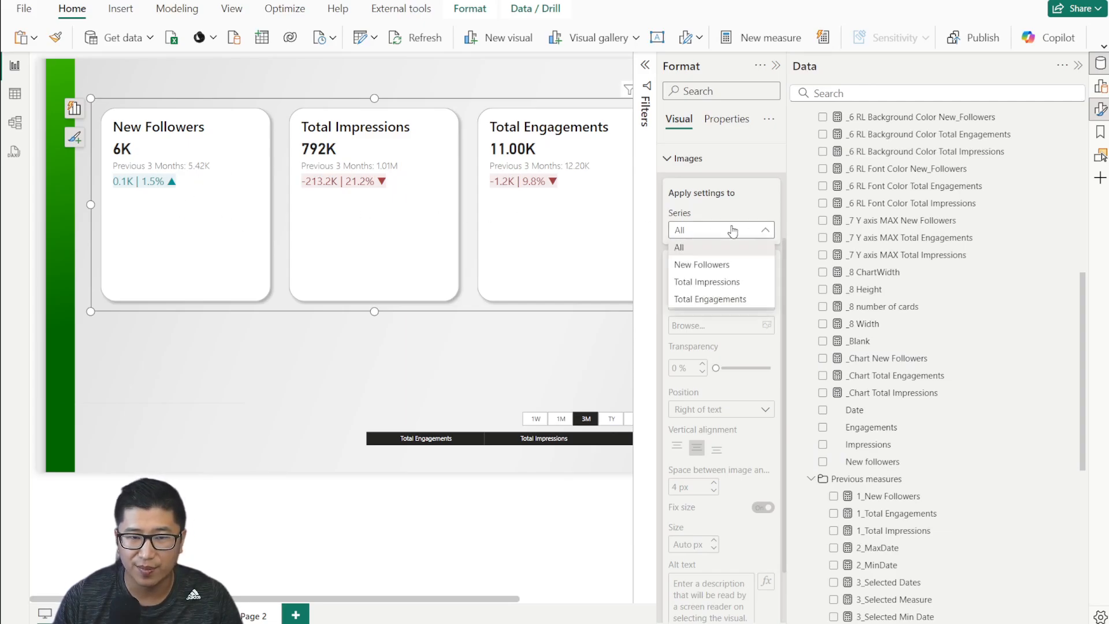
pyautogui.click(712, 266)
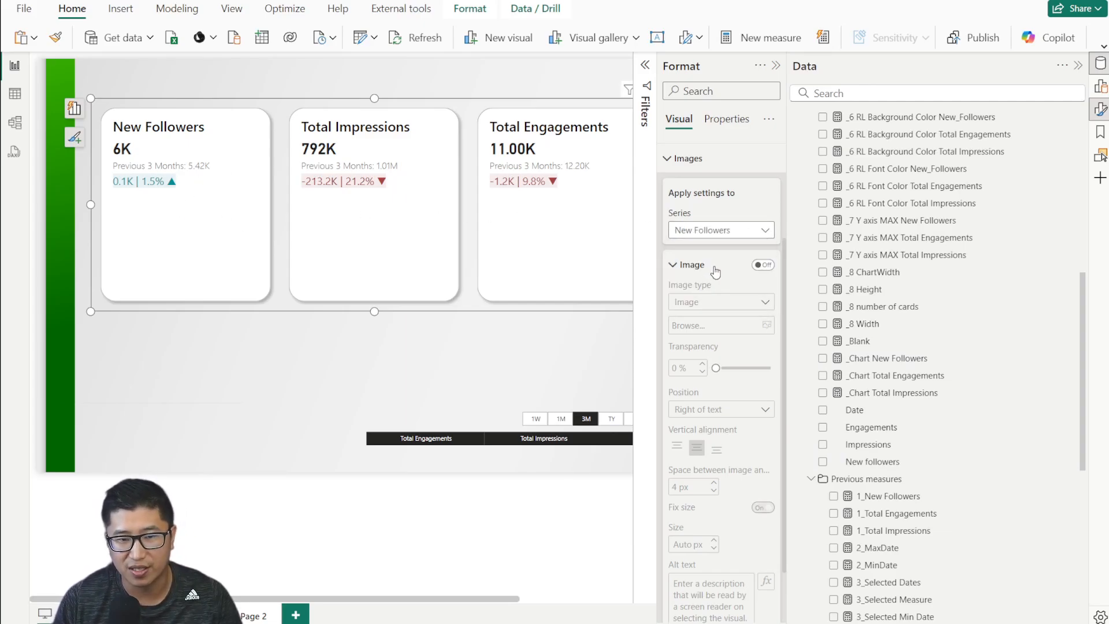
pyautogui.click(764, 266)
pyautogui.click(757, 303)
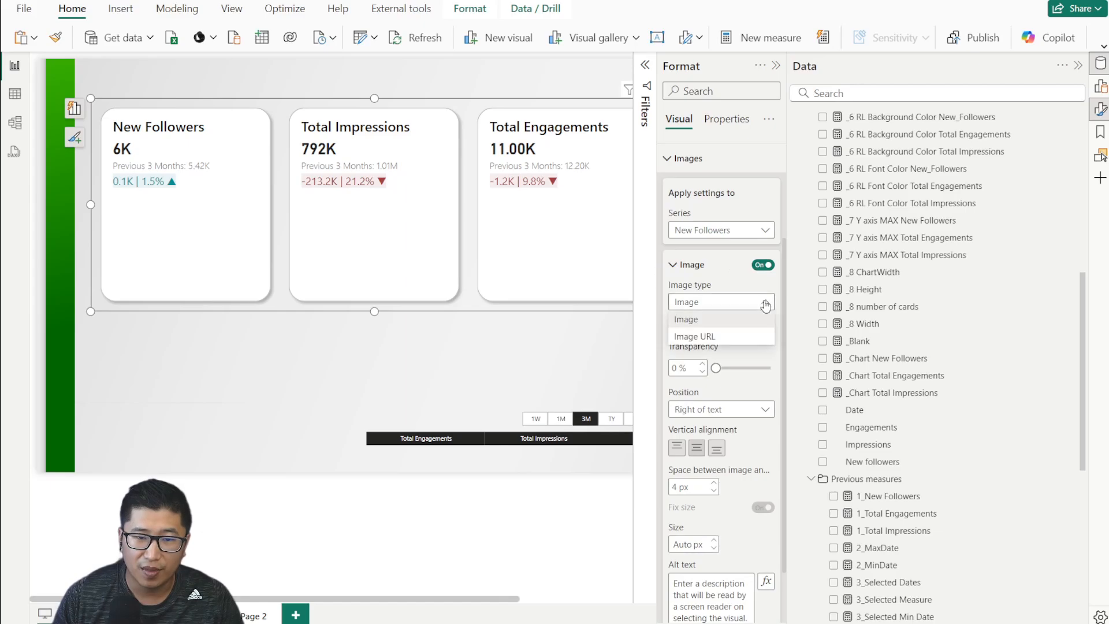
pyautogui.click(714, 318)
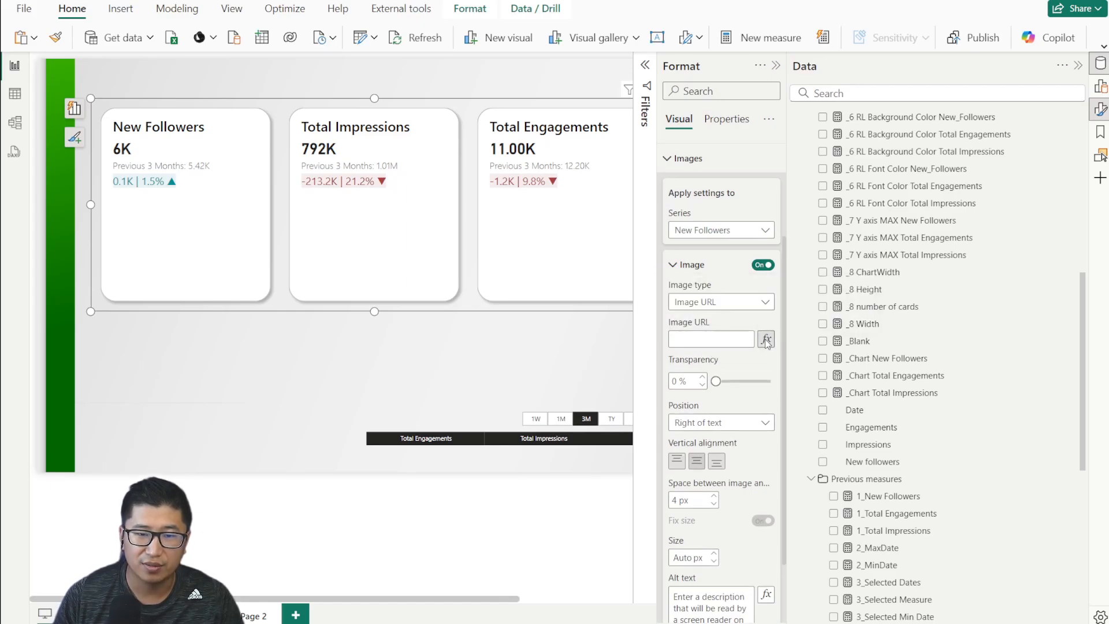
pyautogui.click(766, 341)
pyautogui.click(349, 230)
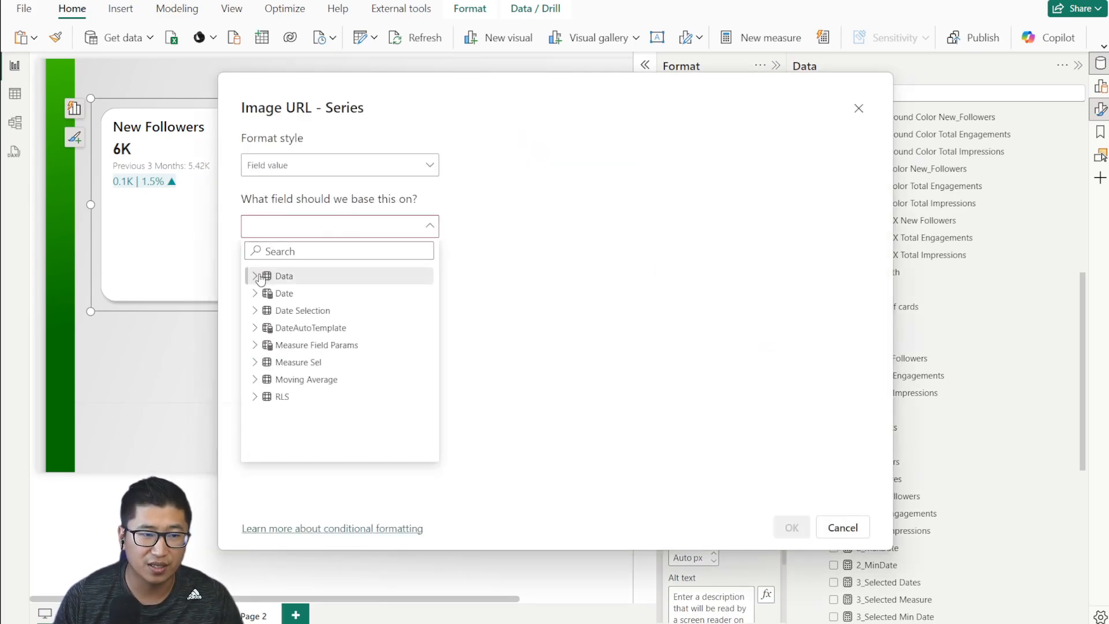
pyautogui.scroll(-10, 330, 274)
pyautogui.scroll(-5, 330, 274)
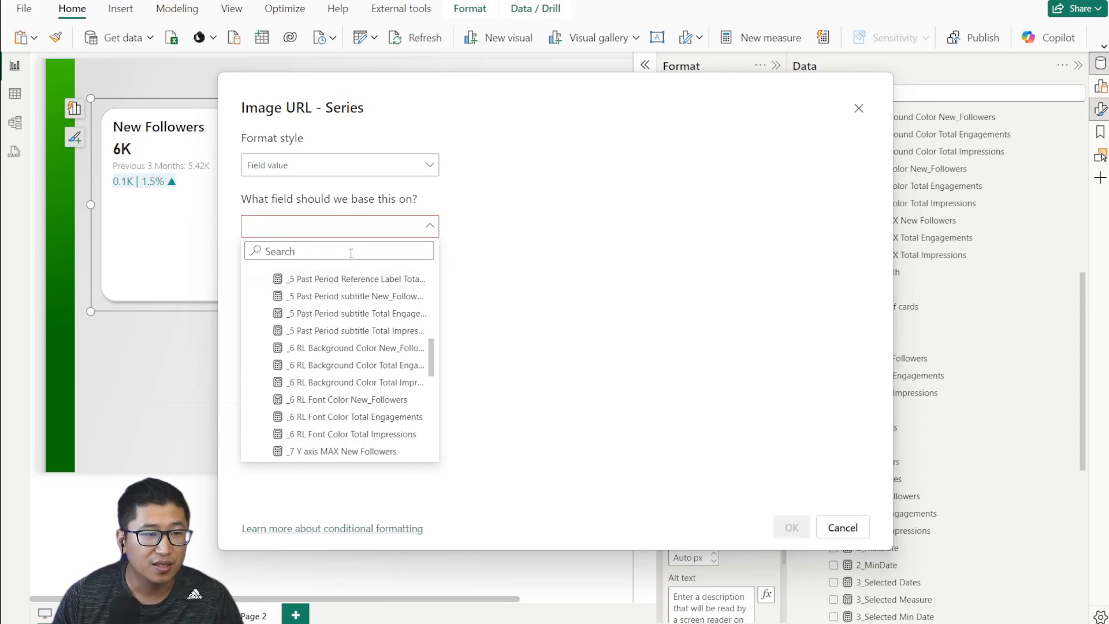
pyautogui.click(743, 431)
pyautogui.click(843, 528)
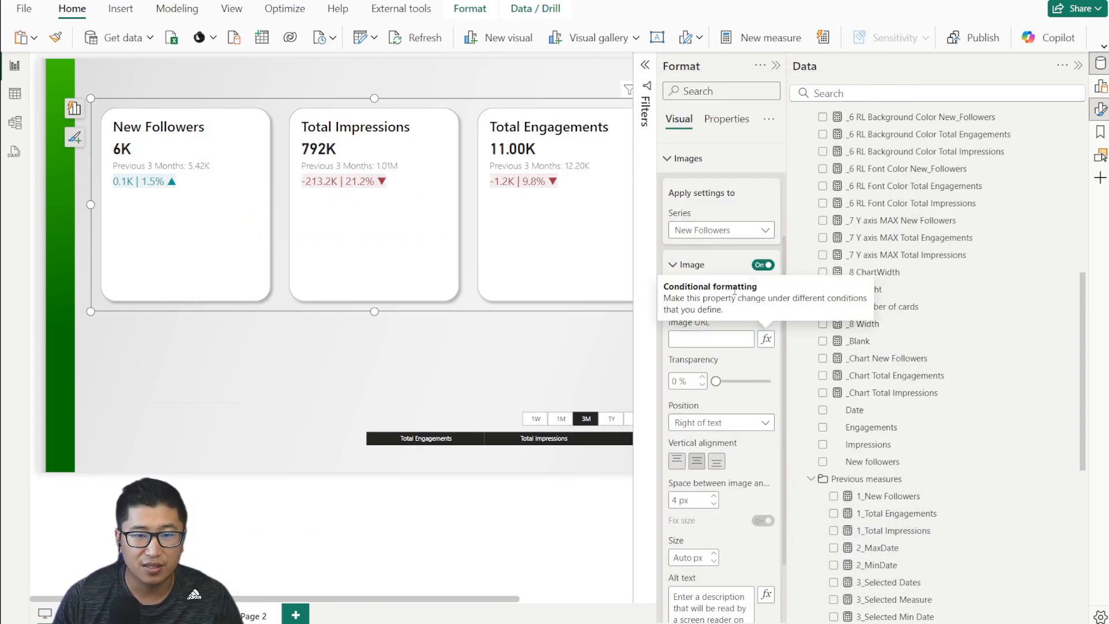
# Step: Base the New Followers image URL on the field value of the _Chart New Followers measure
pyautogui.click(766, 339)
pyautogui.click(302, 226)
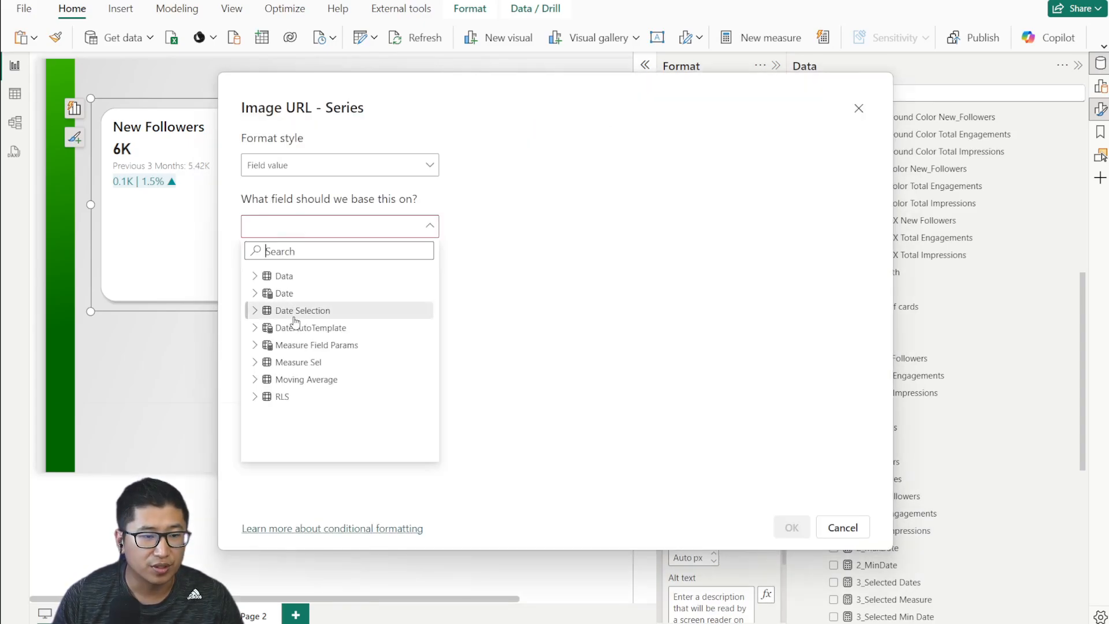
pyautogui.click(255, 276)
pyautogui.scroll(-8, 341, 370)
pyautogui.click(346, 373)
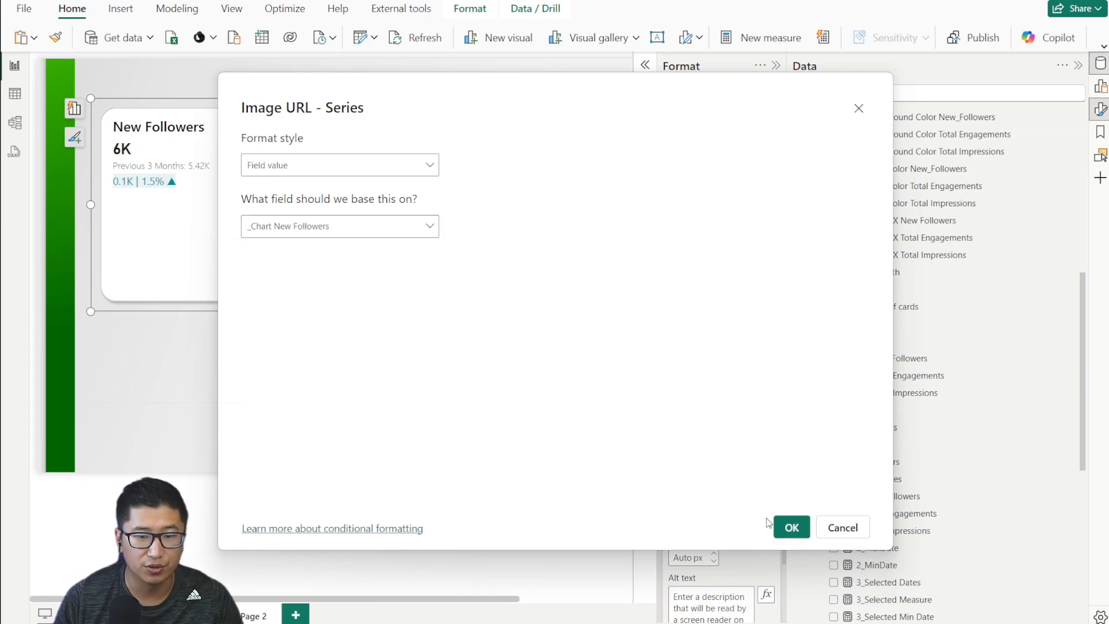
pyautogui.click(792, 527)
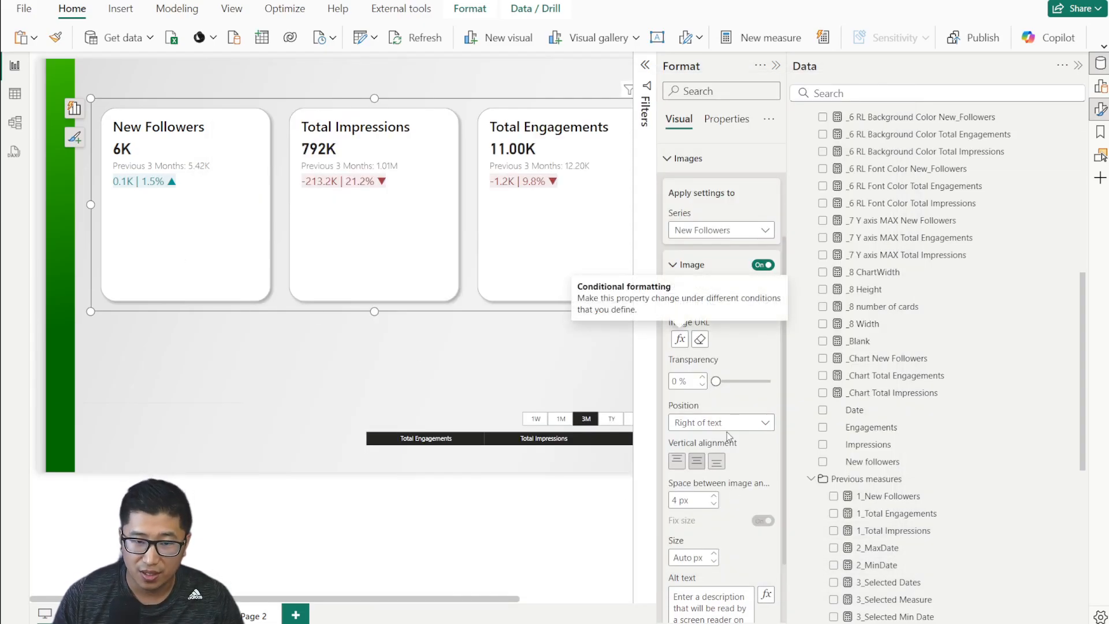
# Step: Place the New Followers image below the text and set its size to 800 px
pyautogui.click(700, 423)
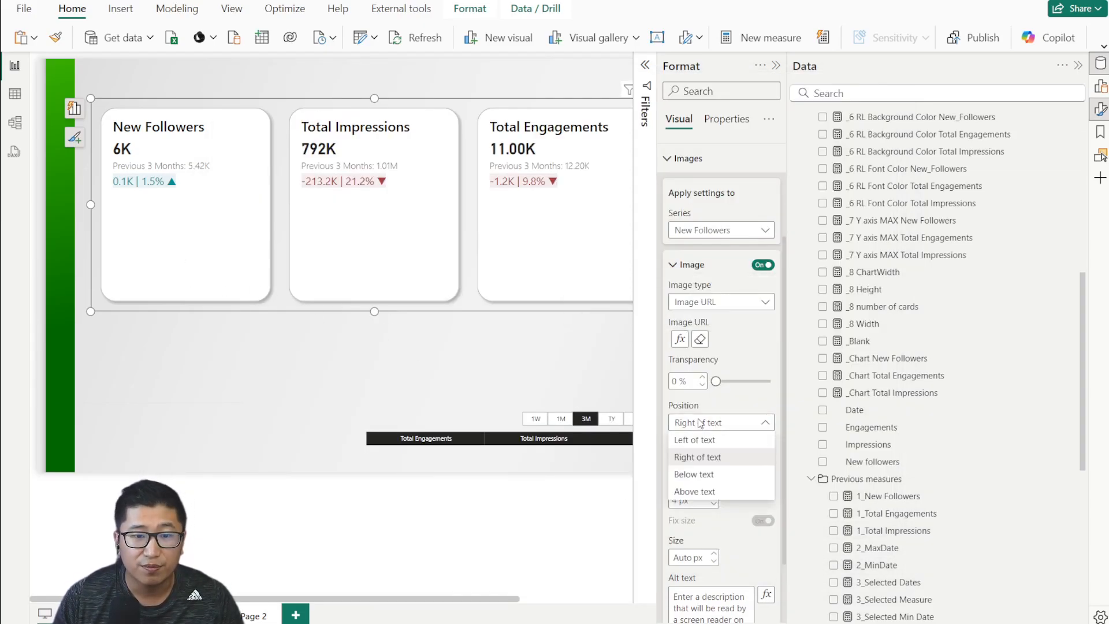
pyautogui.click(715, 474)
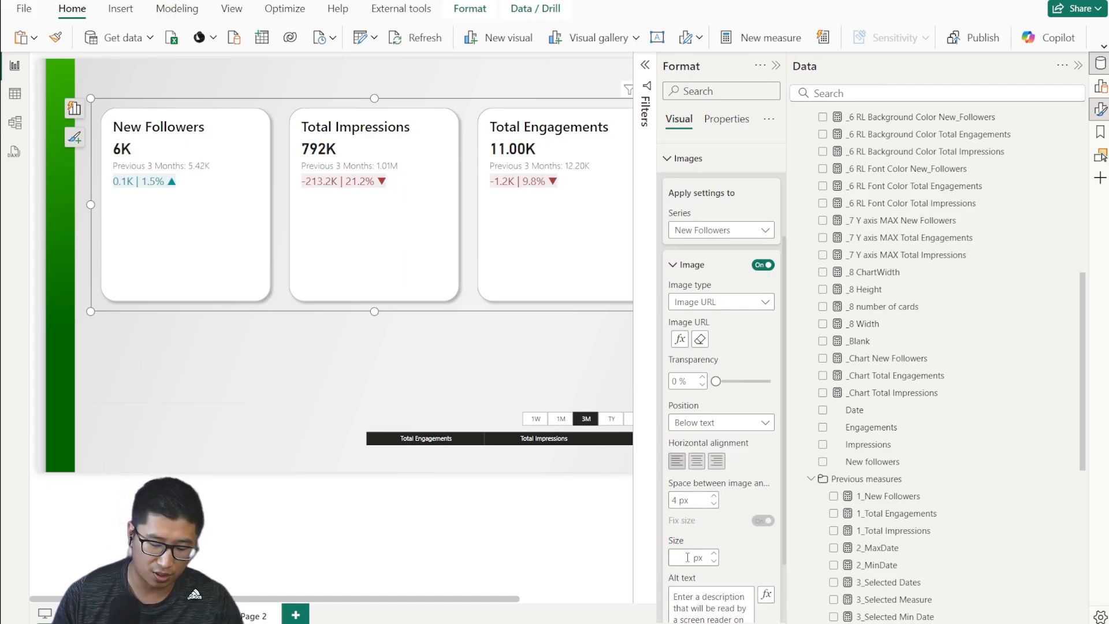
pyautogui.write('800')
pyautogui.press('Return')
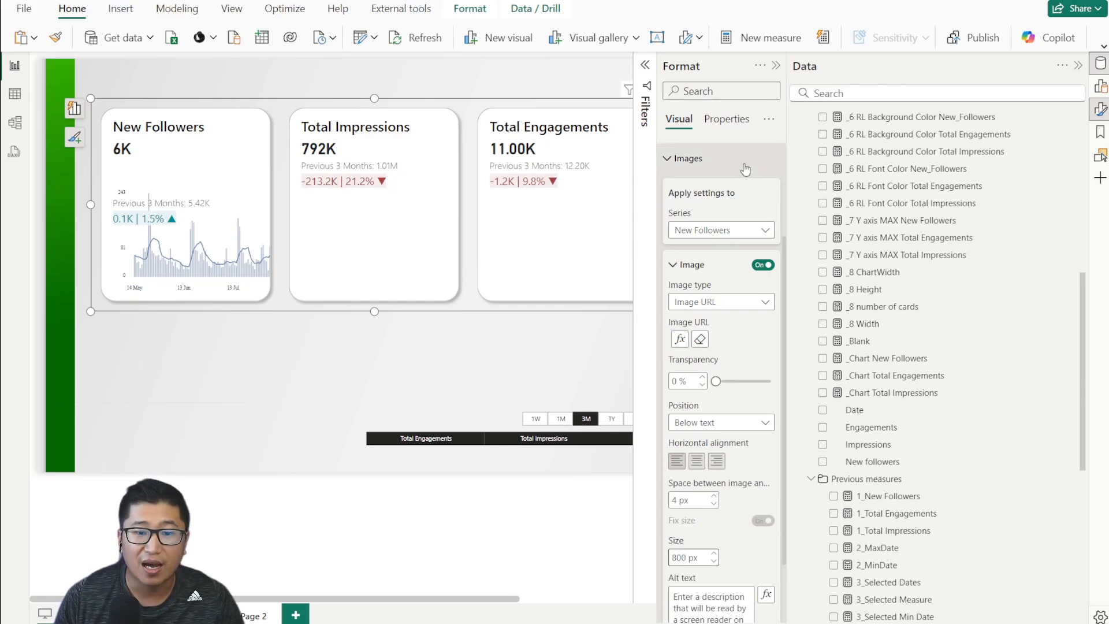
# Step: Enlarge the card visual to span nearly the full report page and reposition it slightly
pyautogui.click(776, 66)
pyautogui.click(331, 116)
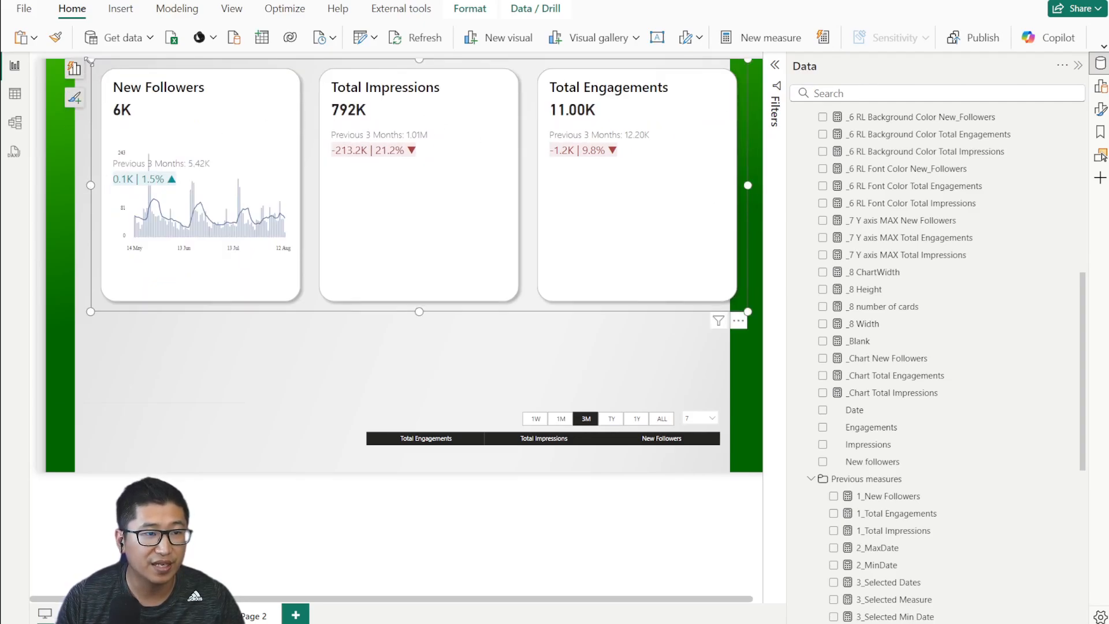
pyautogui.moveTo(91, 60); pyautogui.dragTo(53, 93)
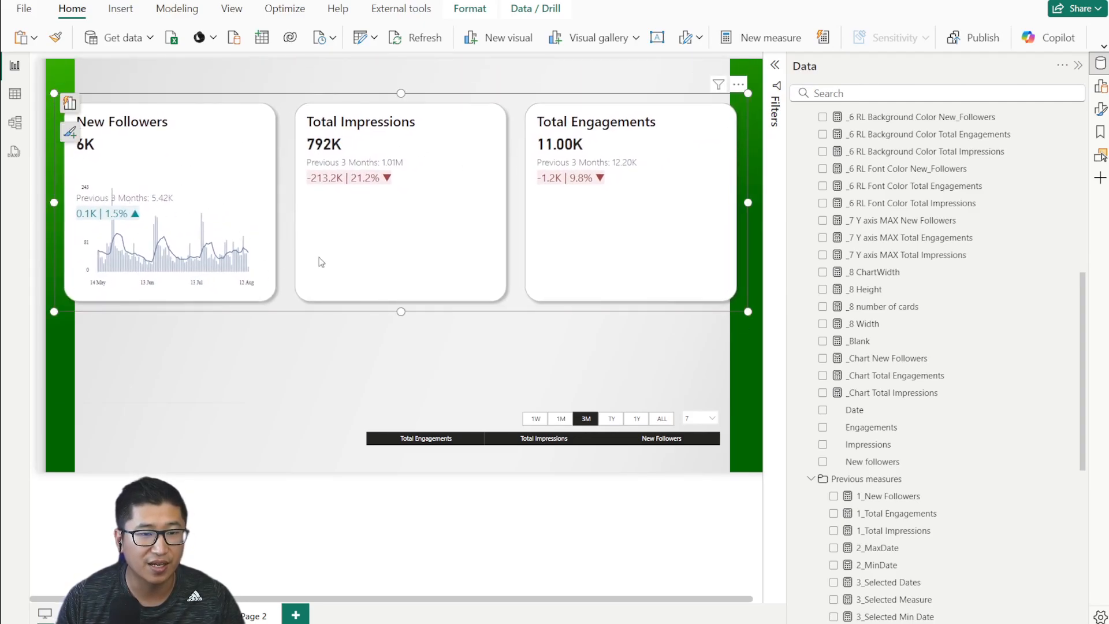
pyautogui.moveTo(437, 255); pyautogui.dragTo(441, 250)
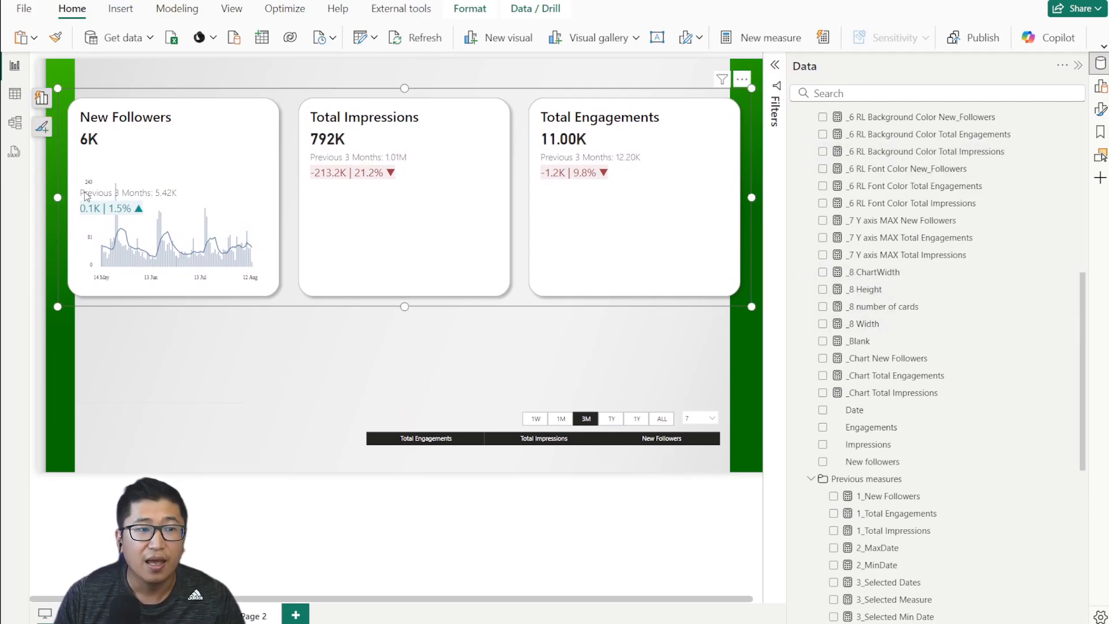
# Step: Lay a temporary rectangle 800 wide and 598 high over the cards to illustrate the image size, and delete it
pyautogui.click(121, 8)
pyautogui.click(905, 46)
pyautogui.click(909, 91)
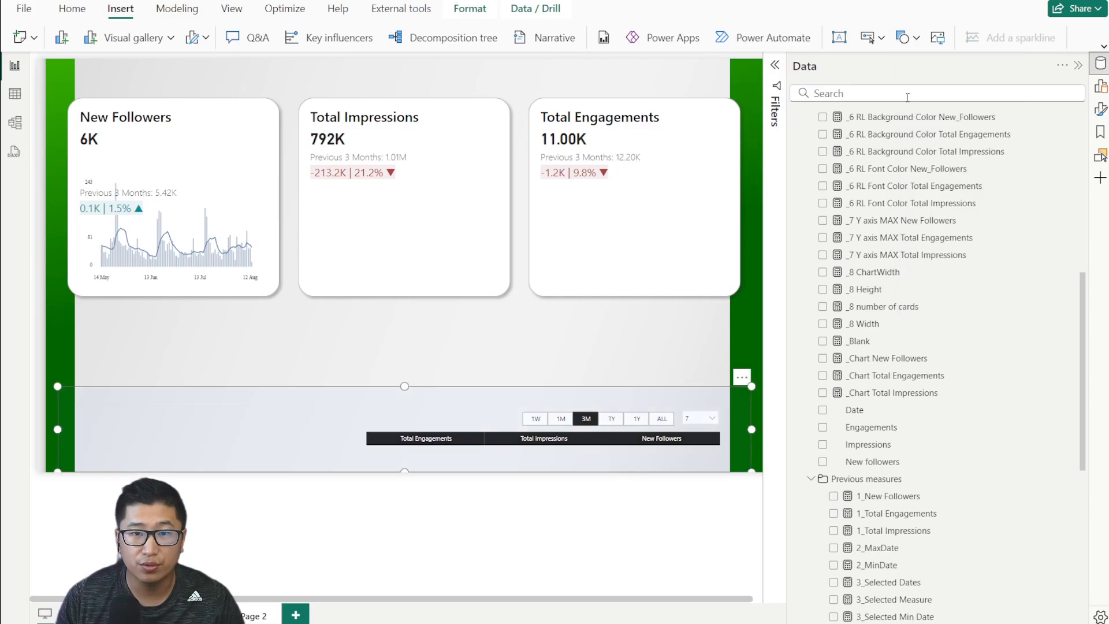
pyautogui.click(1101, 110)
pyautogui.click(699, 153)
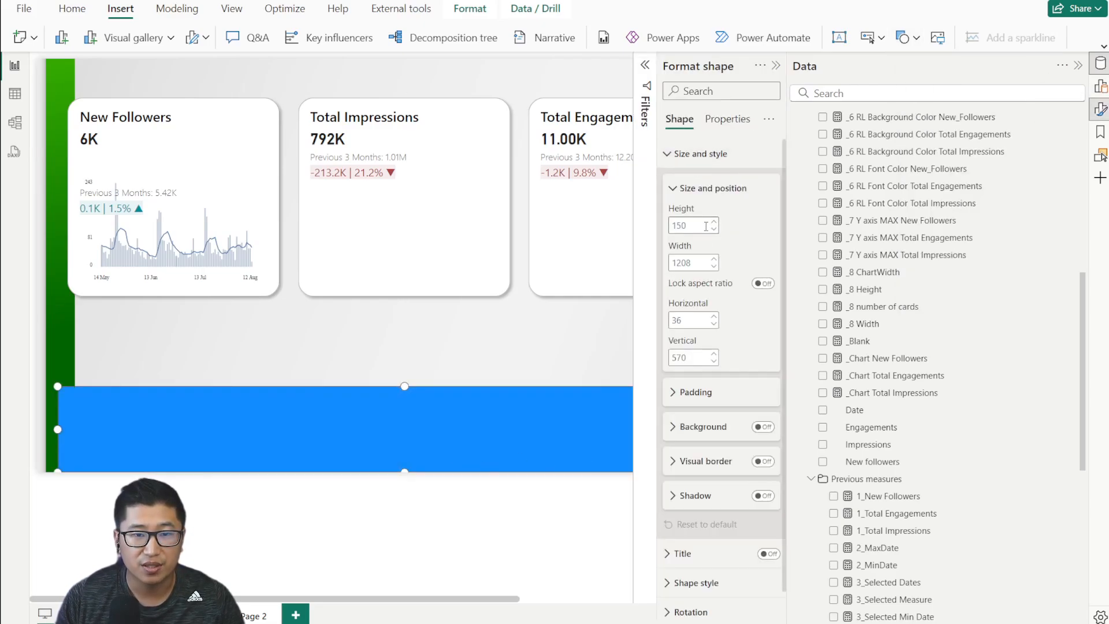
pyautogui.click(690, 225)
pyautogui.write('800')
pyautogui.moveTo(305, 127); pyautogui.dragTo(461, 342)
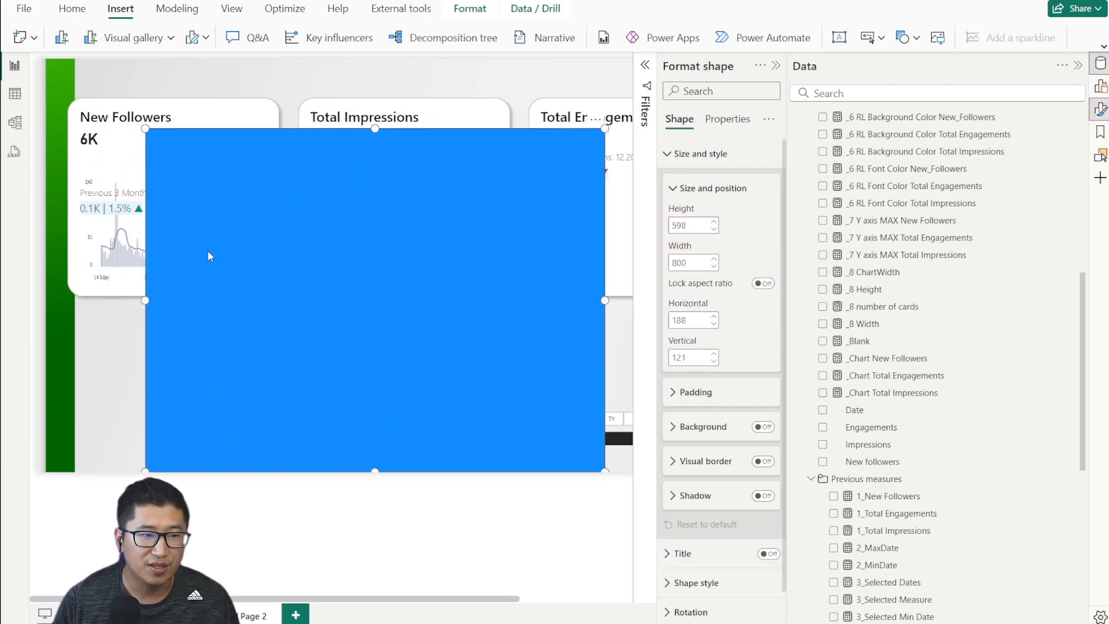
pyautogui.moveTo(338, 289); pyautogui.dragTo(291, 312)
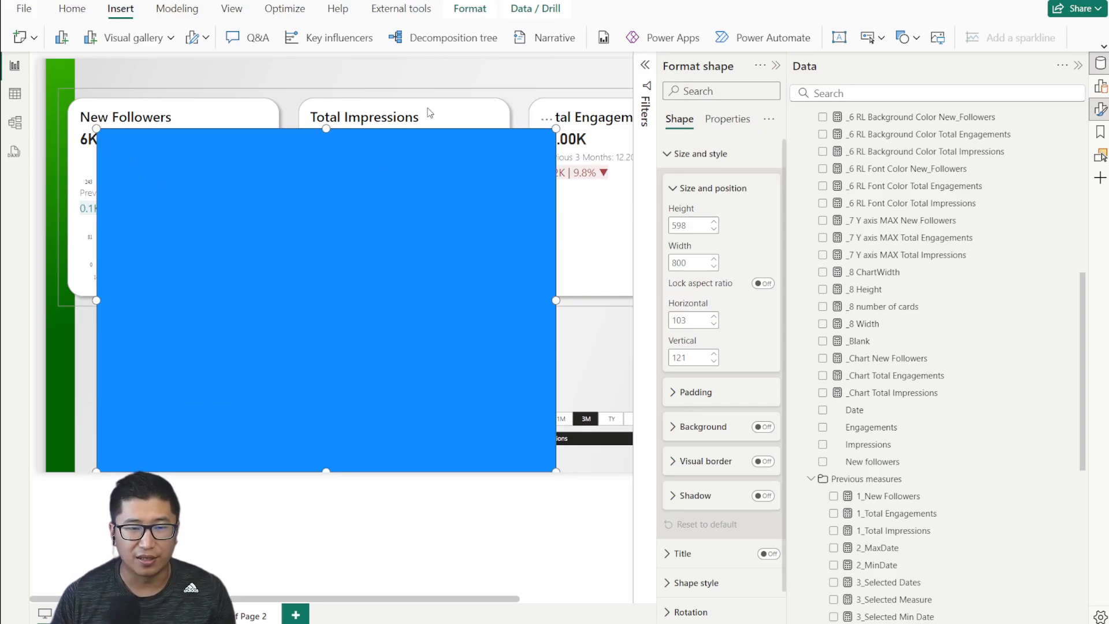
pyautogui.press('Delete')
# Step: Preview how the New Followers chart adapts by deselecting Total Impressions and Total Engagements in the metric slicer, and reselect both
pyautogui.click(258, 260)
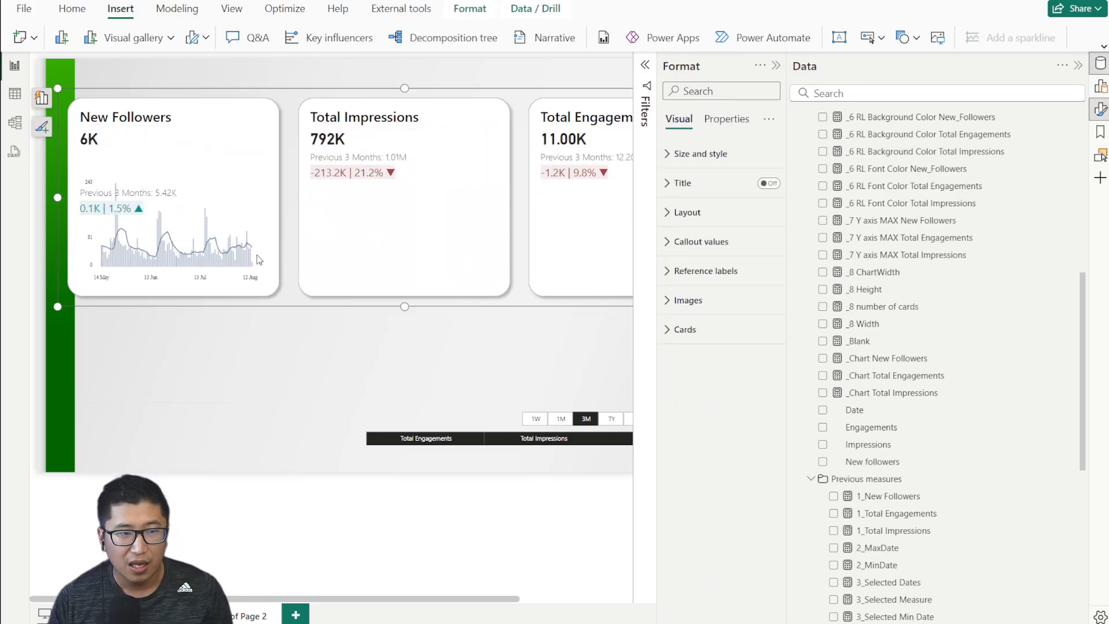
pyautogui.click(777, 66)
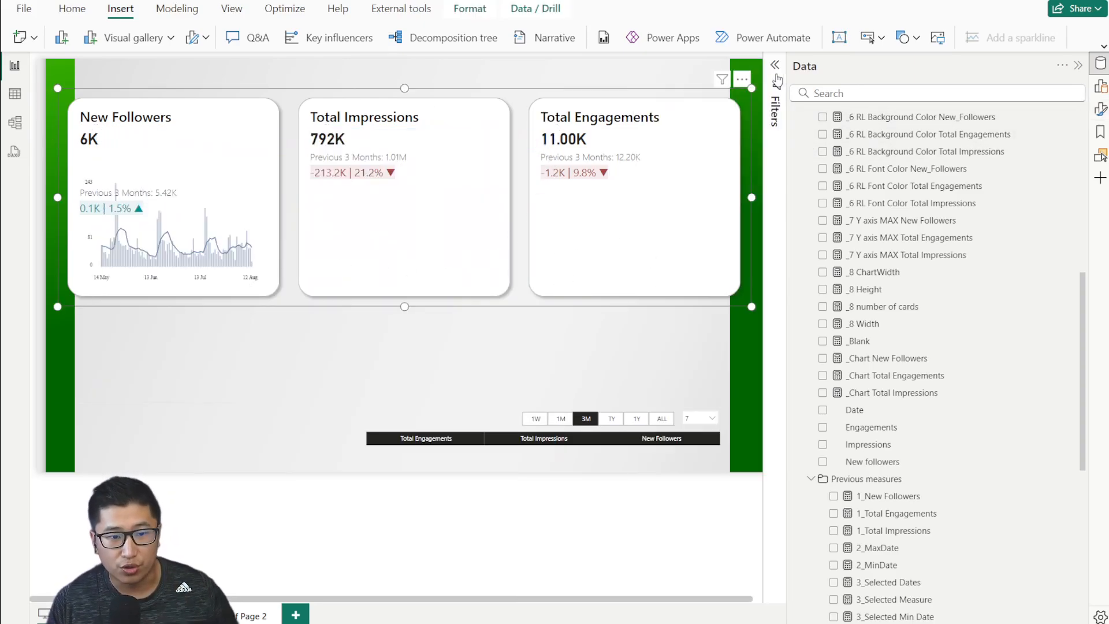
pyautogui.click(552, 437)
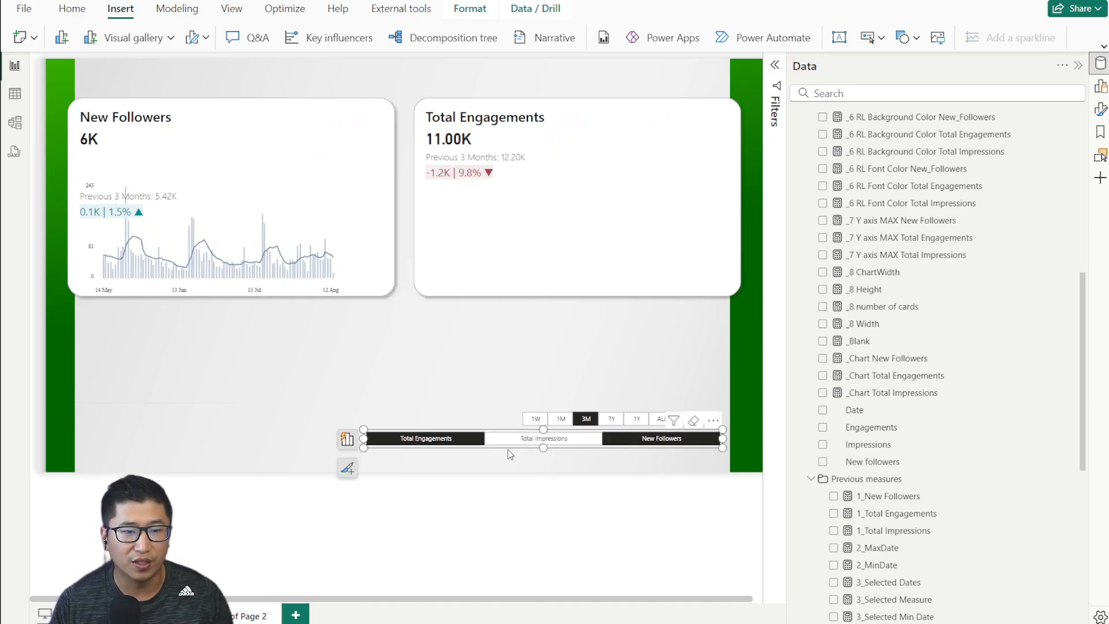
pyautogui.click(426, 438)
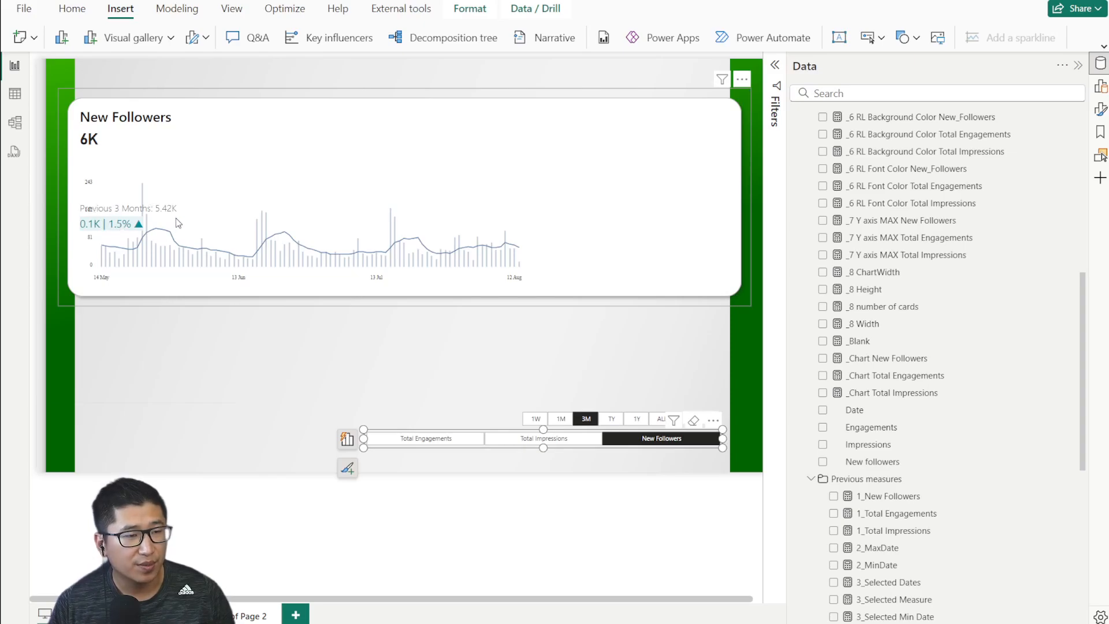
pyautogui.click(545, 438)
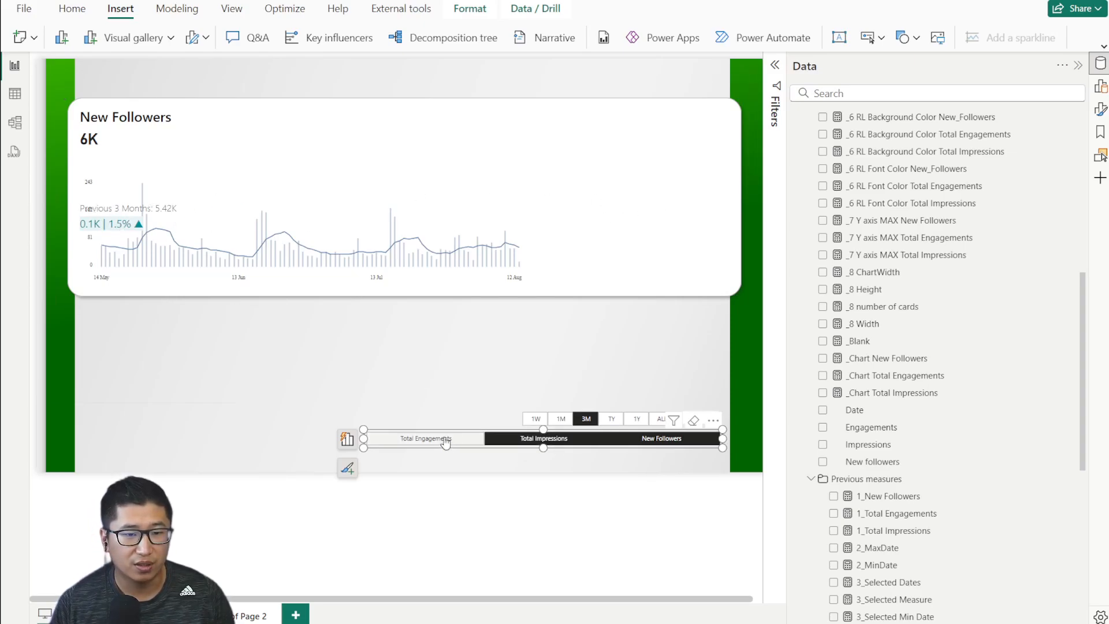
pyautogui.click(432, 440)
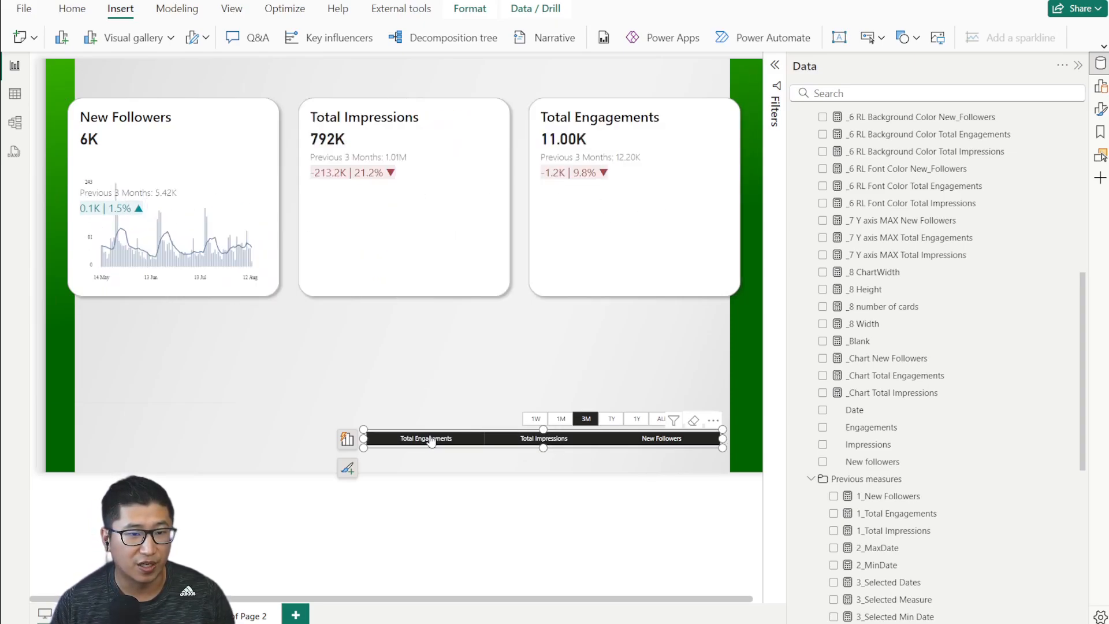
# Step: Turn on the image for the Total Impressions series of the card visual
pyautogui.click(273, 182)
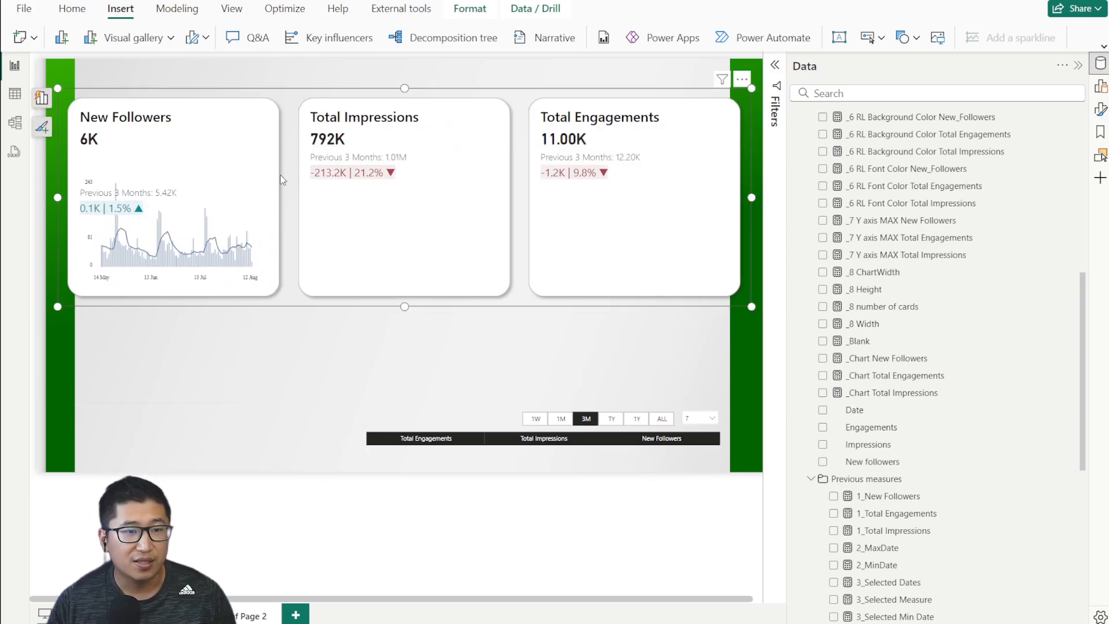
pyautogui.click(774, 66)
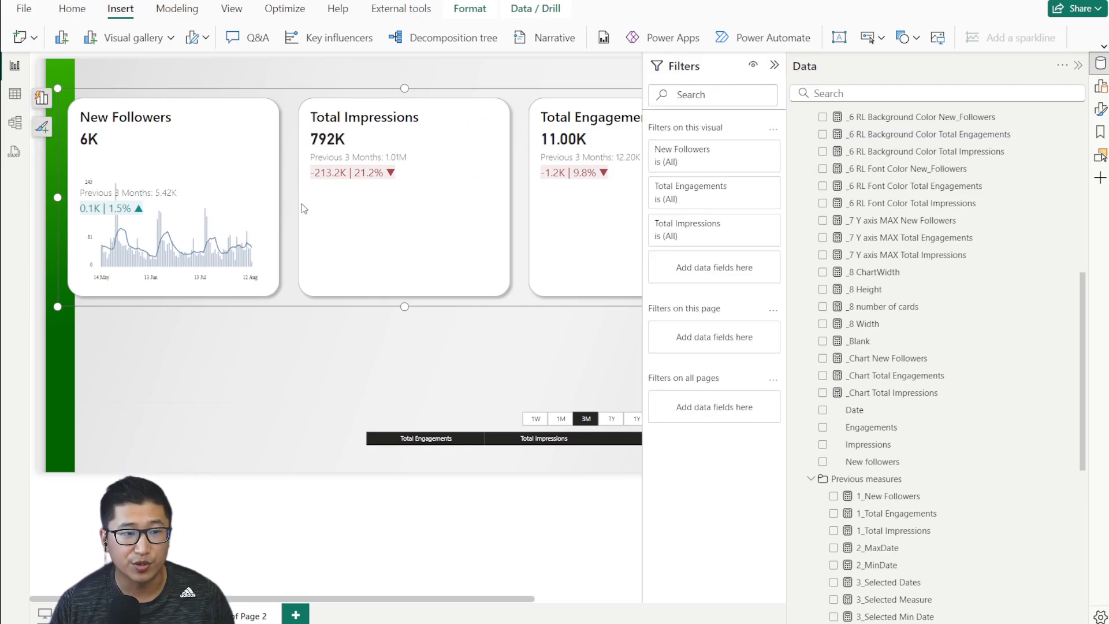
pyautogui.click(1101, 109)
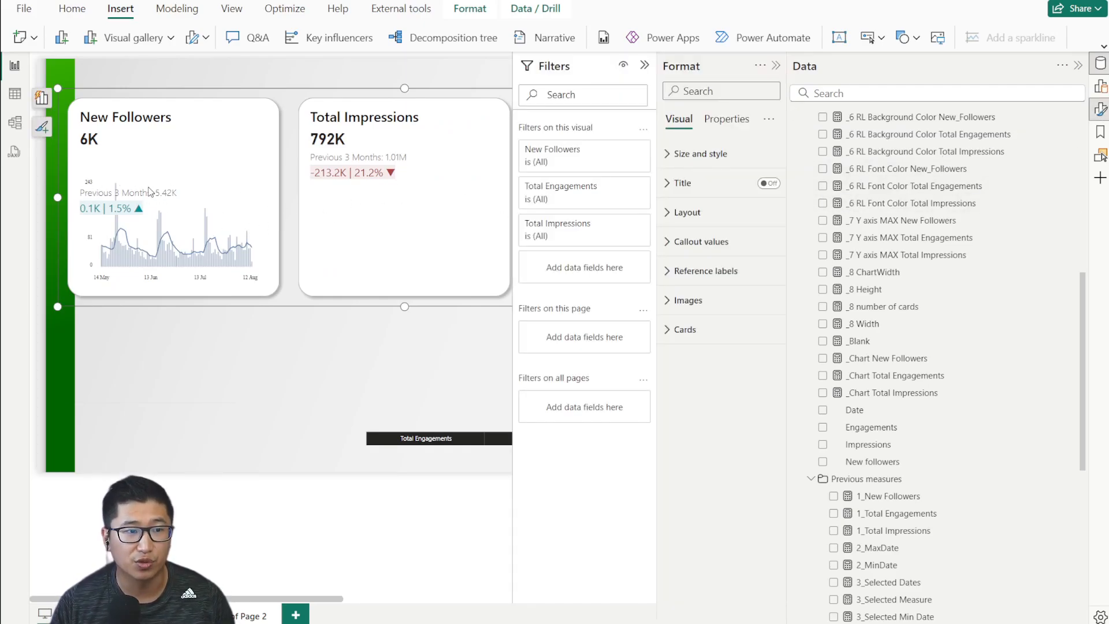
pyautogui.click(687, 301)
pyautogui.click(706, 375)
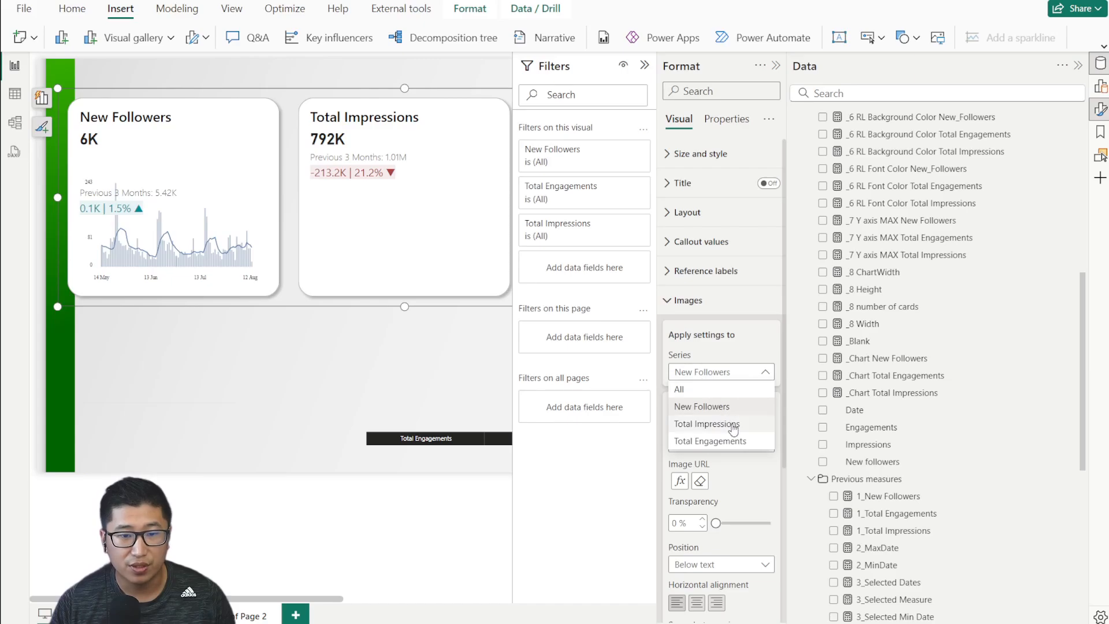
pyautogui.click(707, 424)
pyautogui.scroll(-3, 723, 289)
pyautogui.click(763, 263)
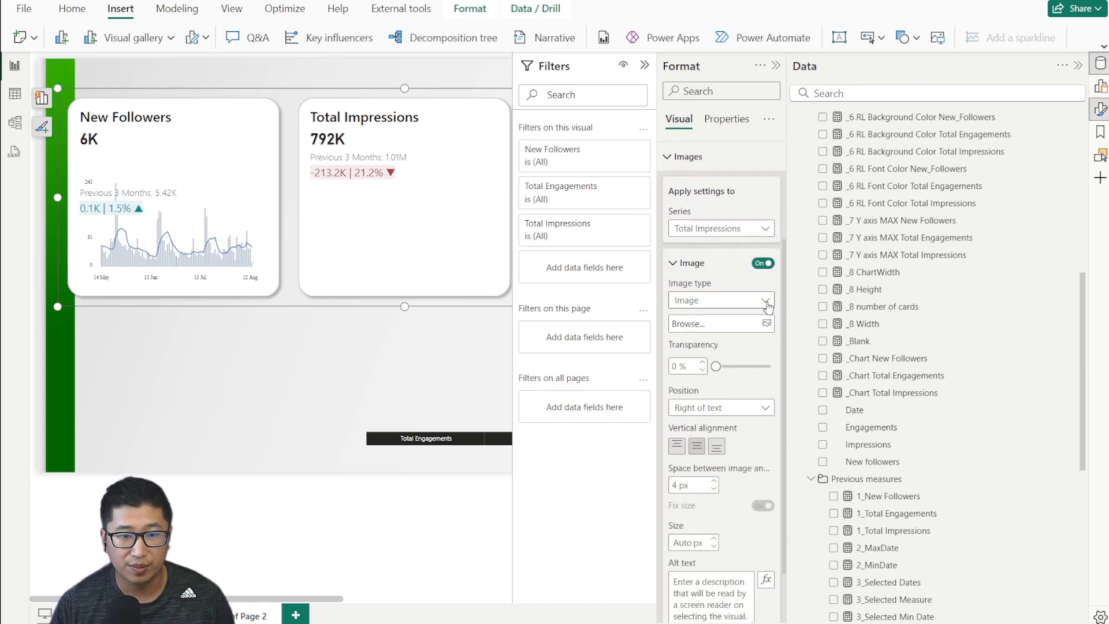
# Step: Set the Total Impressions image type to Image URL, based on the _Chart Total Impressions measure
pyautogui.click(767, 301)
pyautogui.click(716, 333)
pyautogui.click(766, 340)
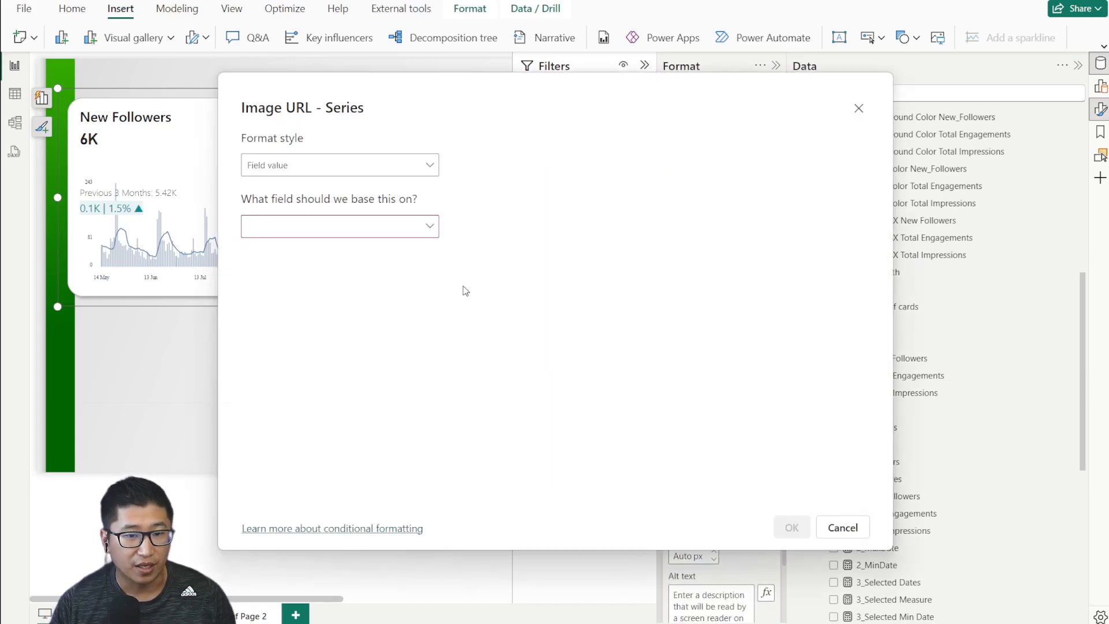
pyautogui.click(310, 226)
pyautogui.click(324, 346)
pyautogui.click(791, 527)
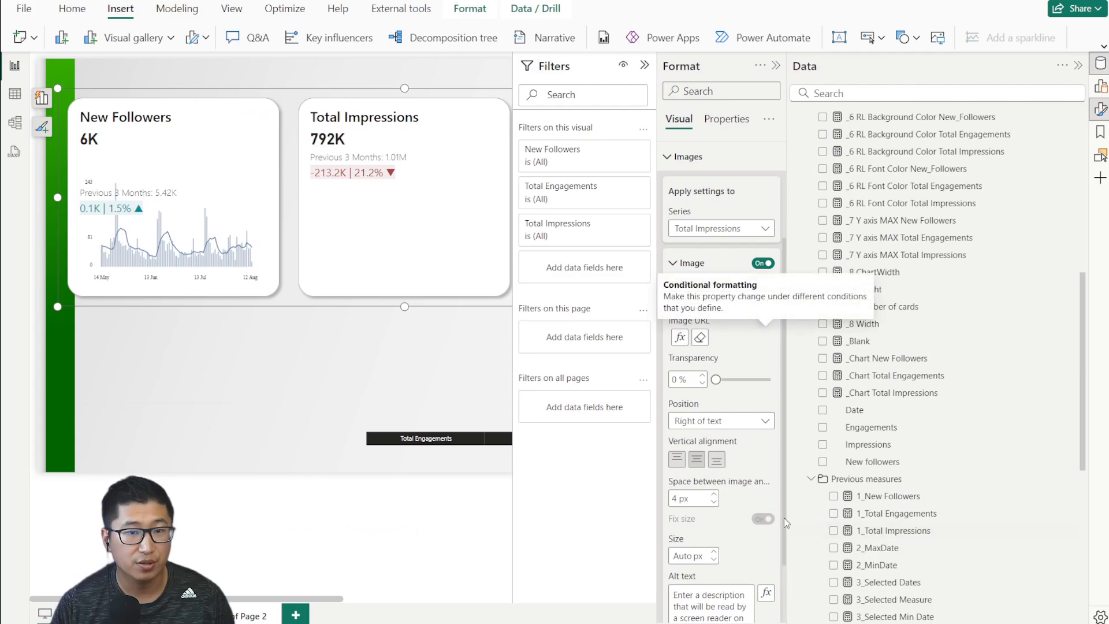
# Step: Place the Total Impressions image below the text and set its size to 400 px
pyautogui.scroll(-2, 761, 350)
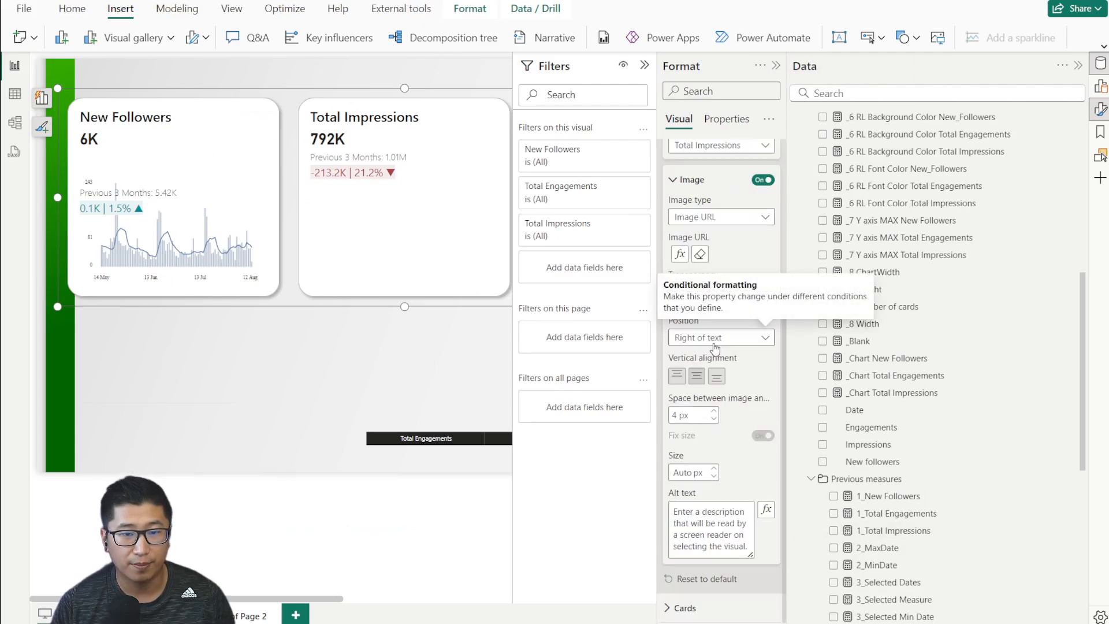
pyautogui.click(717, 337)
pyautogui.click(704, 406)
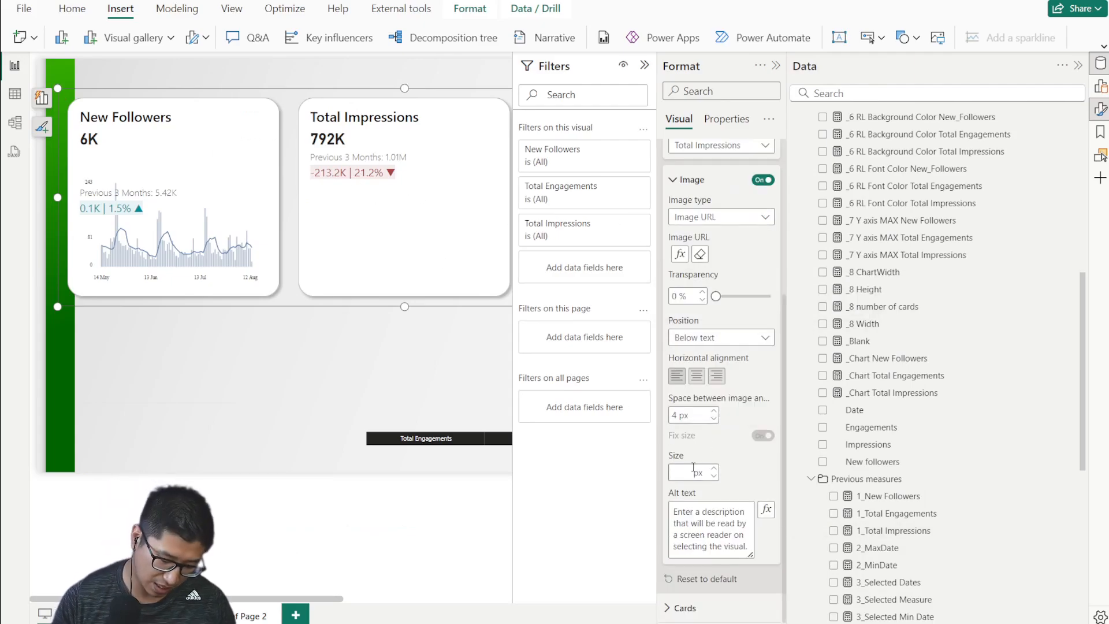
pyautogui.write('400')
# Step: Turn on the Total Engagements image and supply it as an Image URL from the _Chart Total Engagements measure
pyautogui.click(765, 146)
pyautogui.click(740, 215)
pyautogui.click(763, 194)
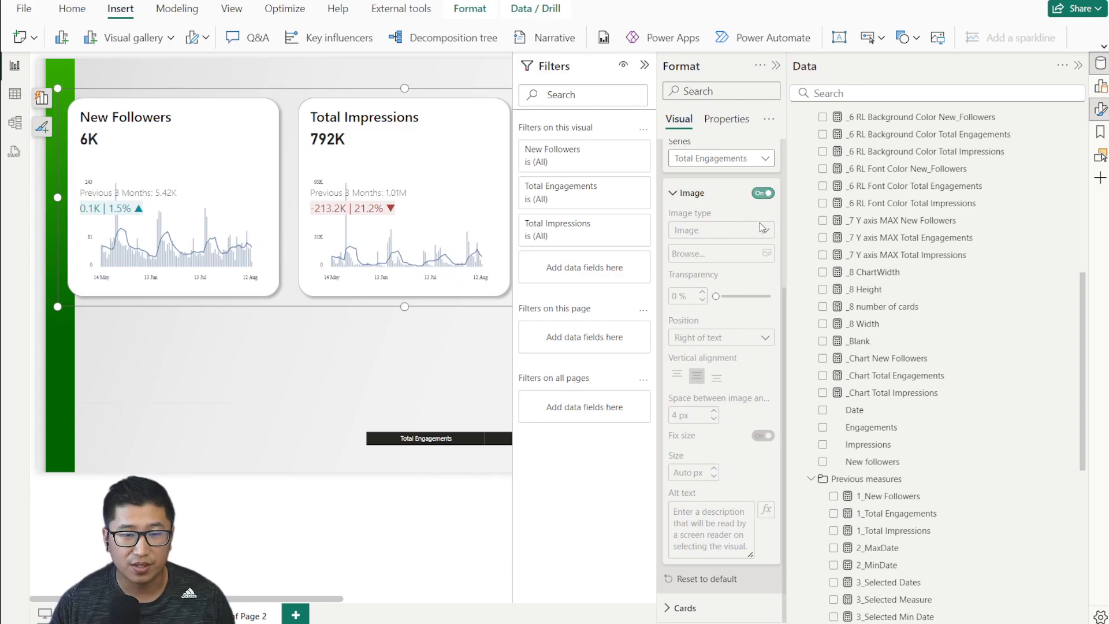
pyautogui.click(764, 229)
pyautogui.click(696, 265)
pyautogui.click(645, 65)
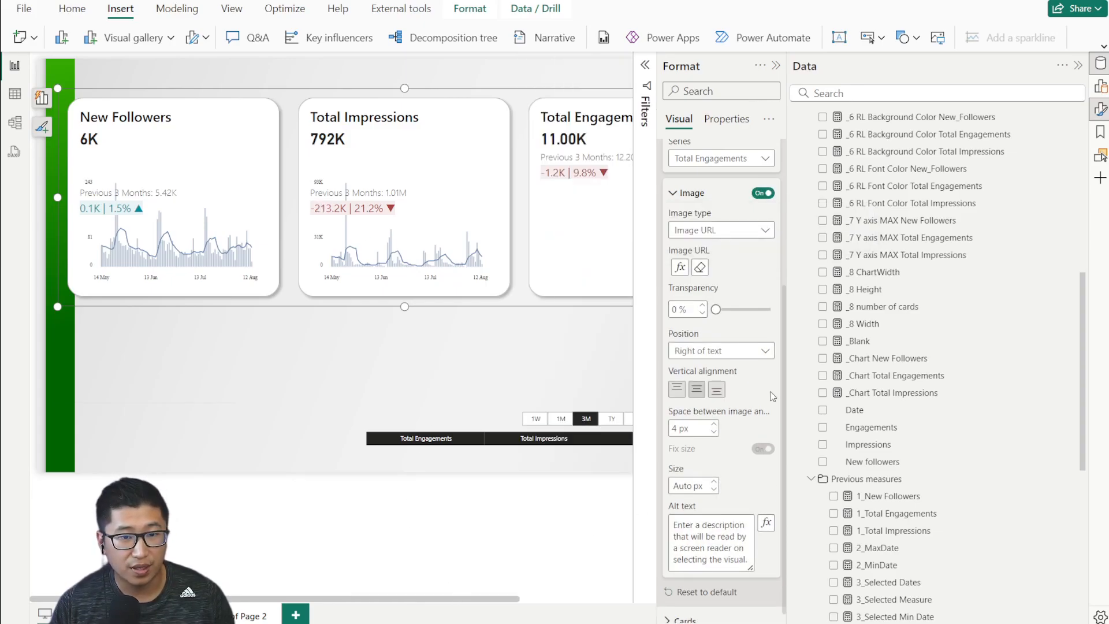
# Step: Place the Total Engagements image below the text and set its size to 800 px
pyautogui.click(710, 351)
pyautogui.click(696, 407)
pyautogui.click(682, 486)
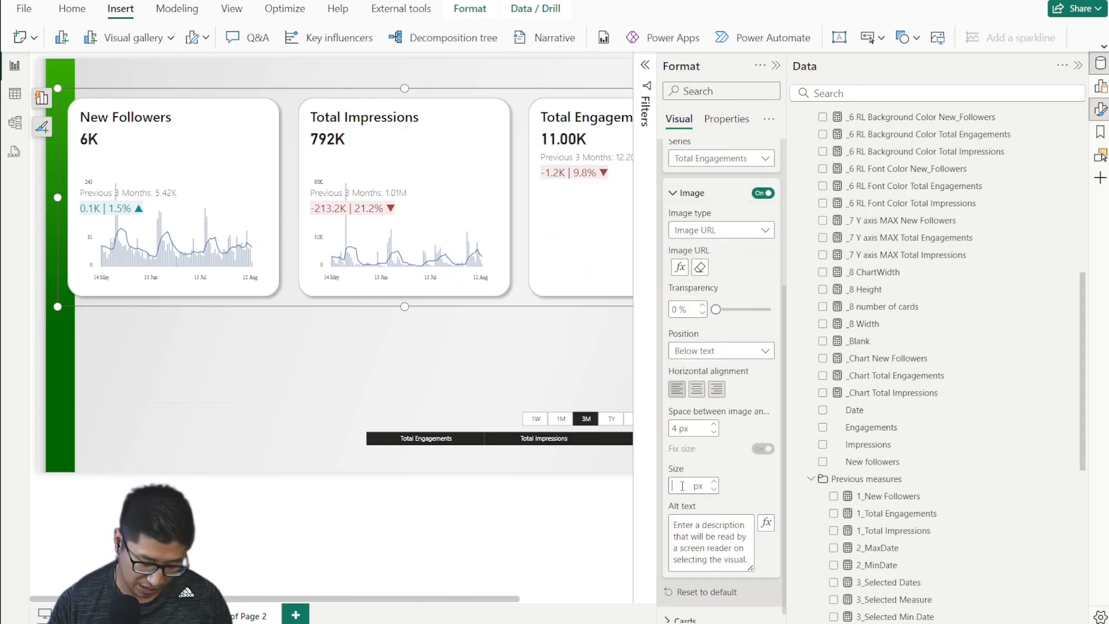
pyautogui.write('800')
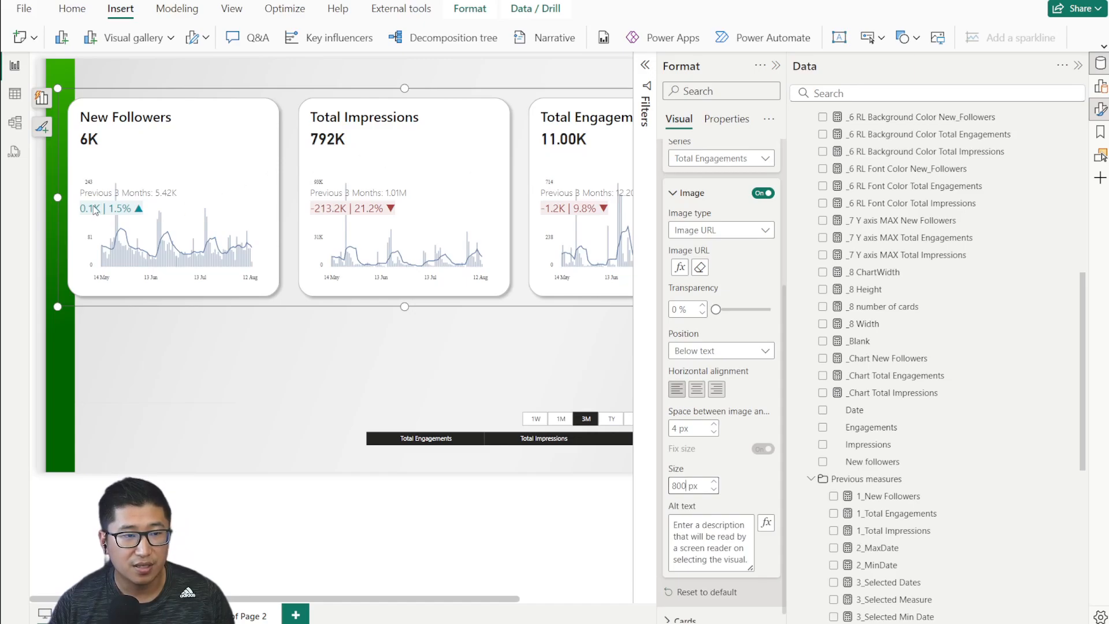
# Step: Set the callout size for all cards to 10 % and extend the card visual slightly downward
pyautogui.scroll(4, 715, 253)
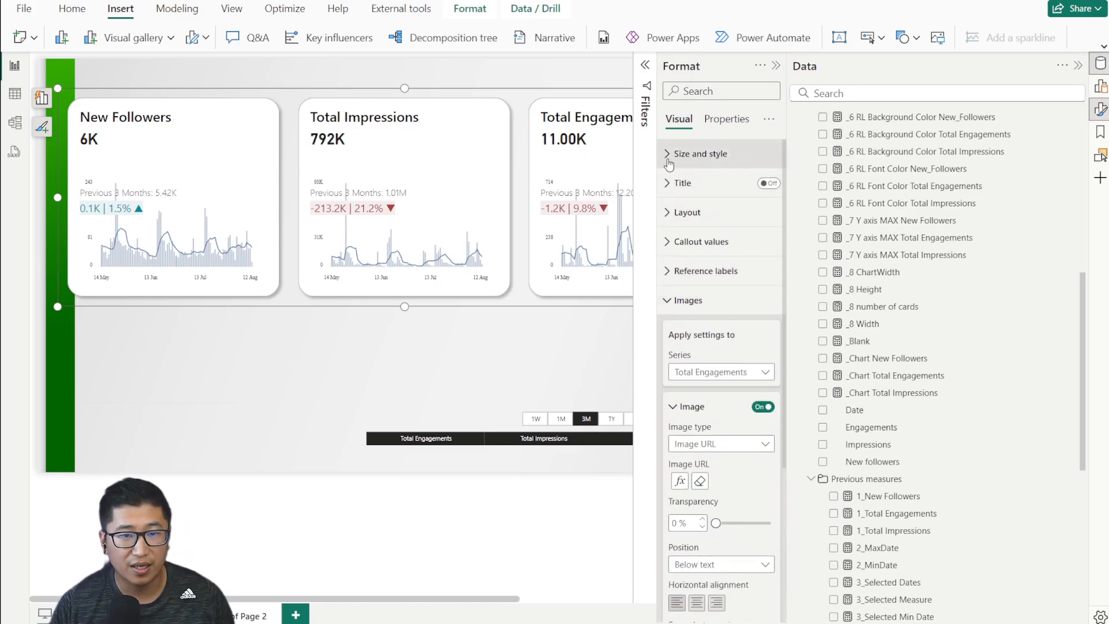
pyautogui.click(692, 301)
pyautogui.click(674, 213)
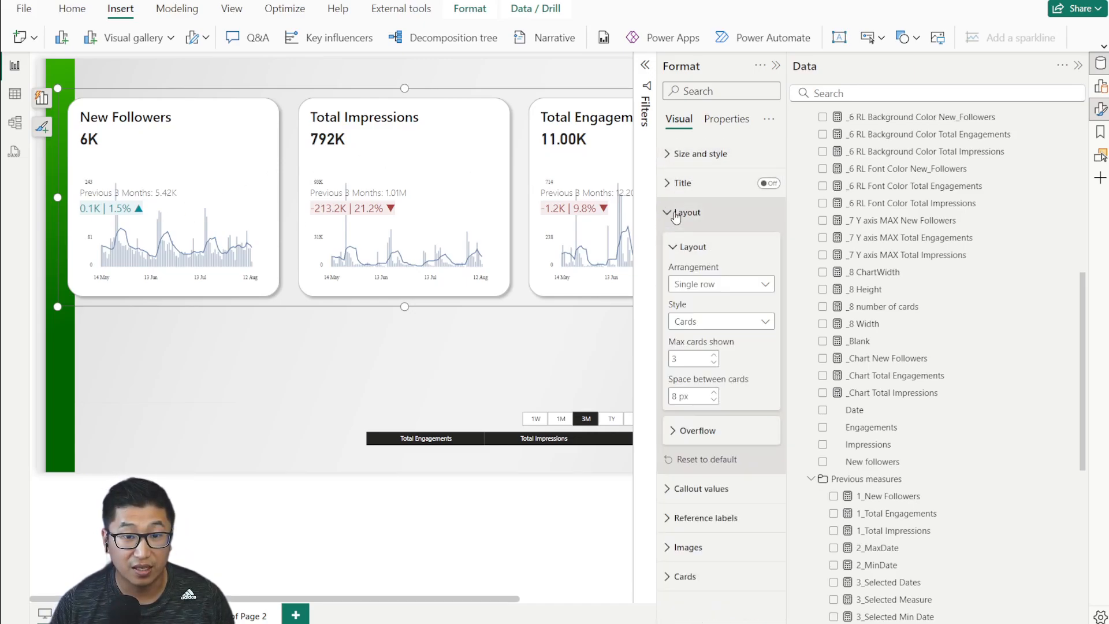
pyautogui.click(673, 213)
pyautogui.click(674, 244)
pyautogui.scroll(-4, 706, 347)
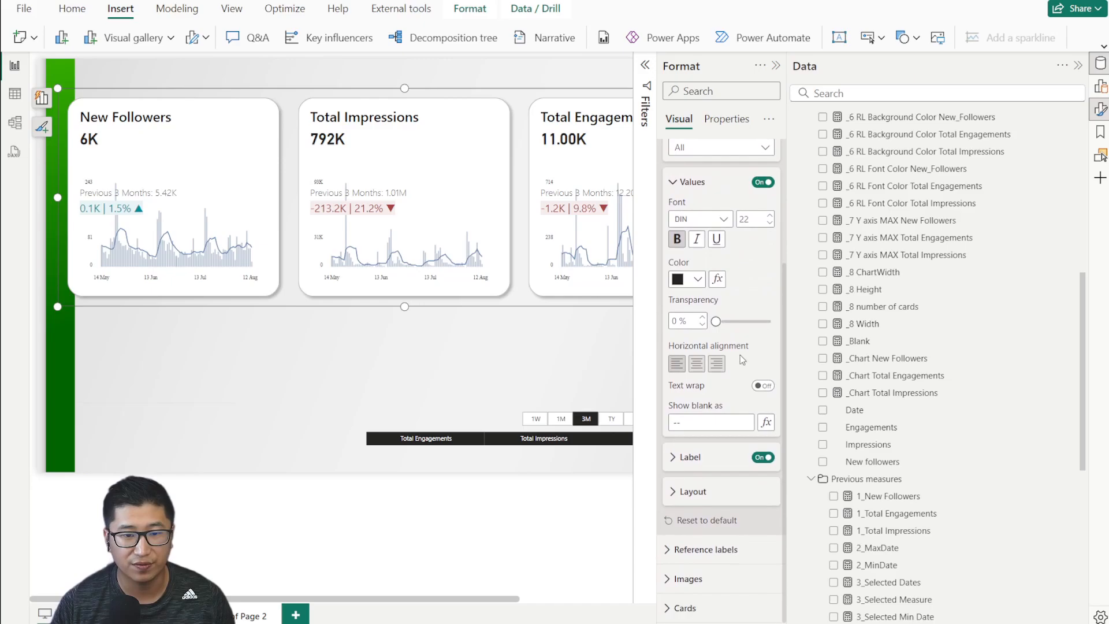
pyautogui.click(701, 495)
pyautogui.moveTo(723, 488); pyautogui.dragTo(722, 488)
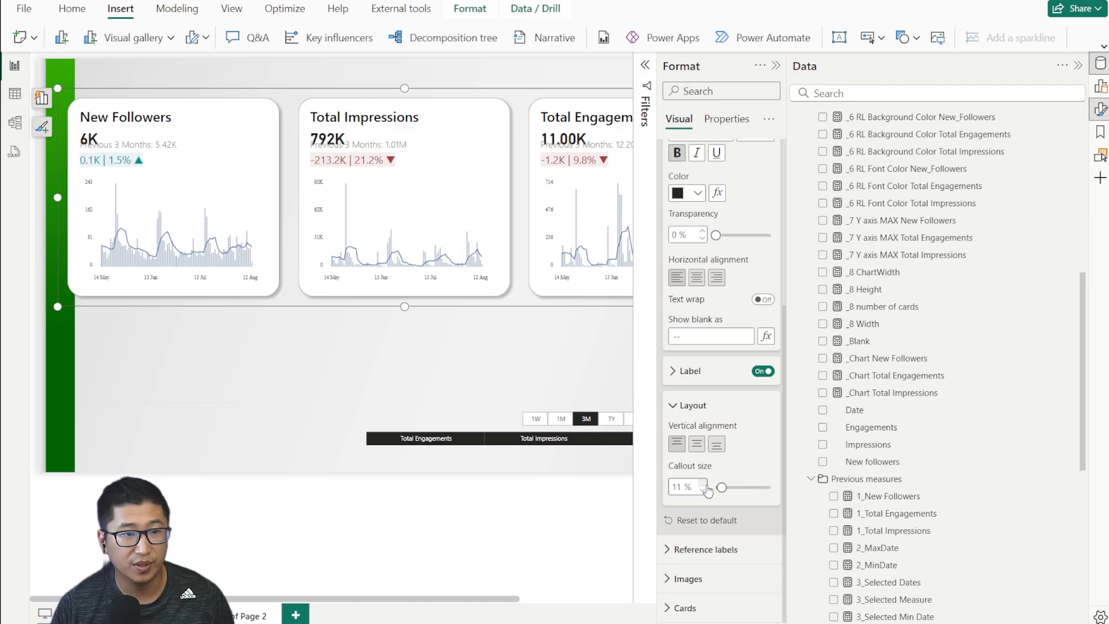
pyautogui.click(703, 491)
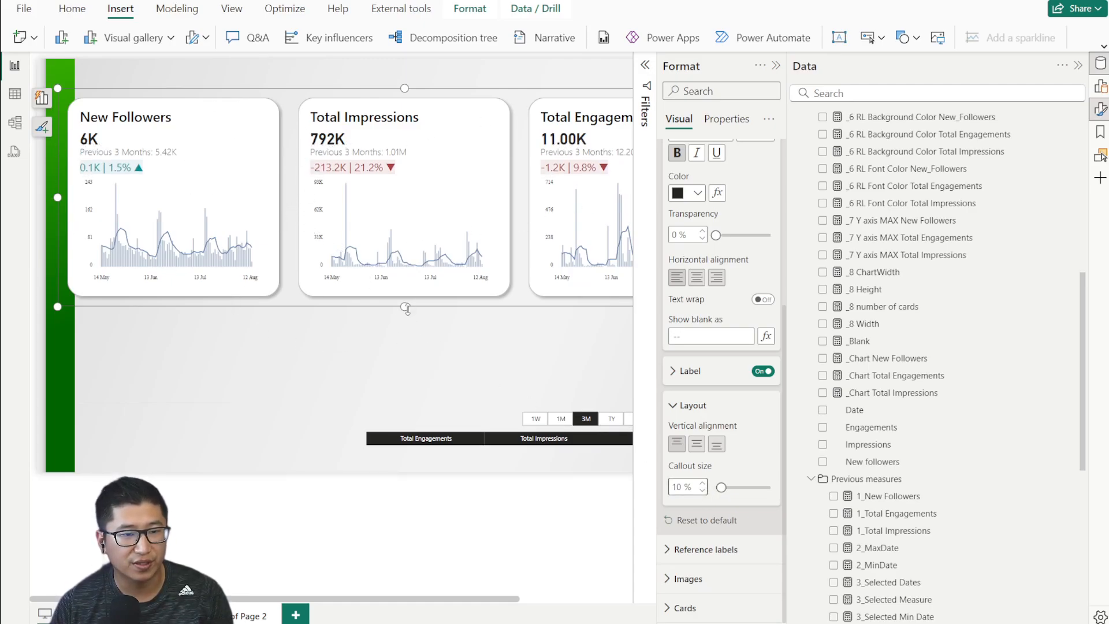
pyautogui.moveTo(407, 309)
pyautogui.mouseDown()
pyautogui.moveTo(415, 337)
pyautogui.moveTo(422, 311)
pyautogui.mouseUp()
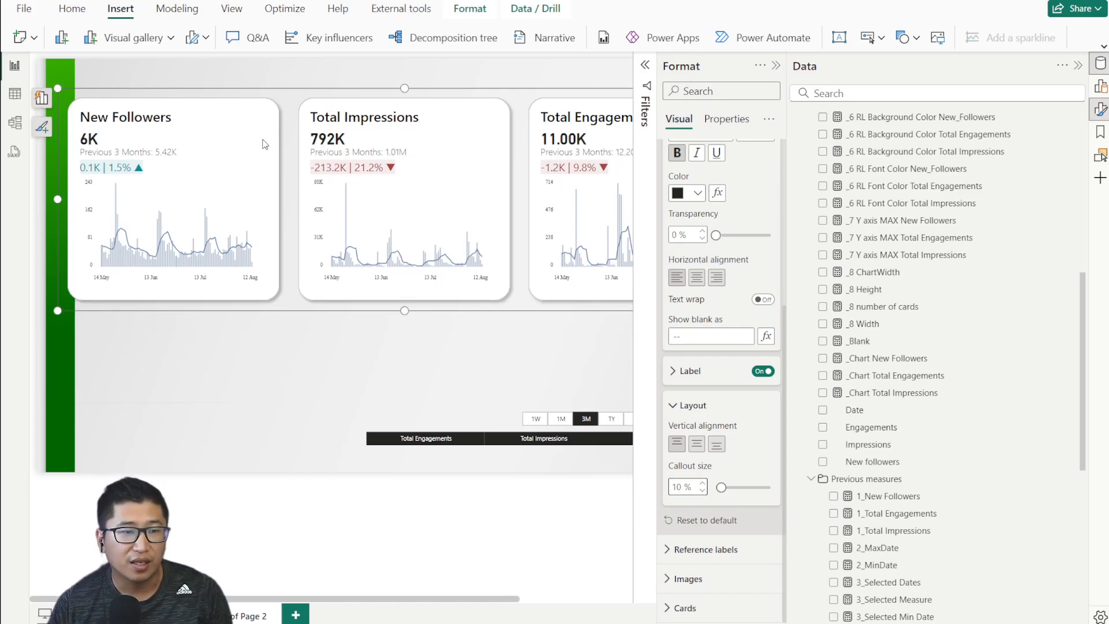
# Step: Set the reference labels' value font size to 10 and their detail font size to 12 for all series
pyautogui.scroll(4, 763, 231)
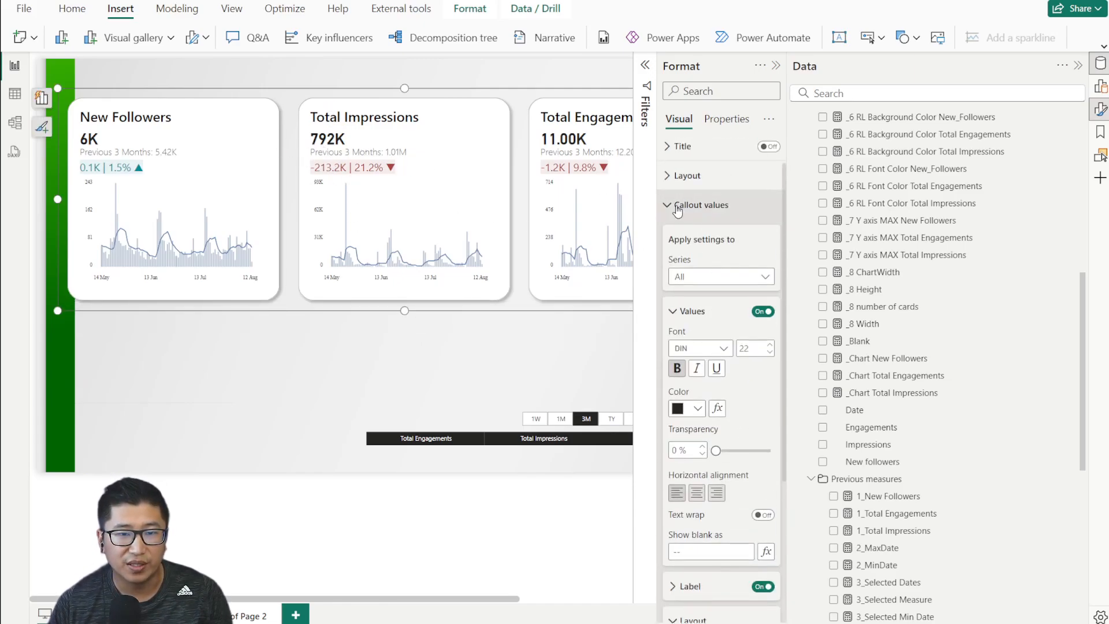
pyautogui.click(694, 208)
pyautogui.click(696, 271)
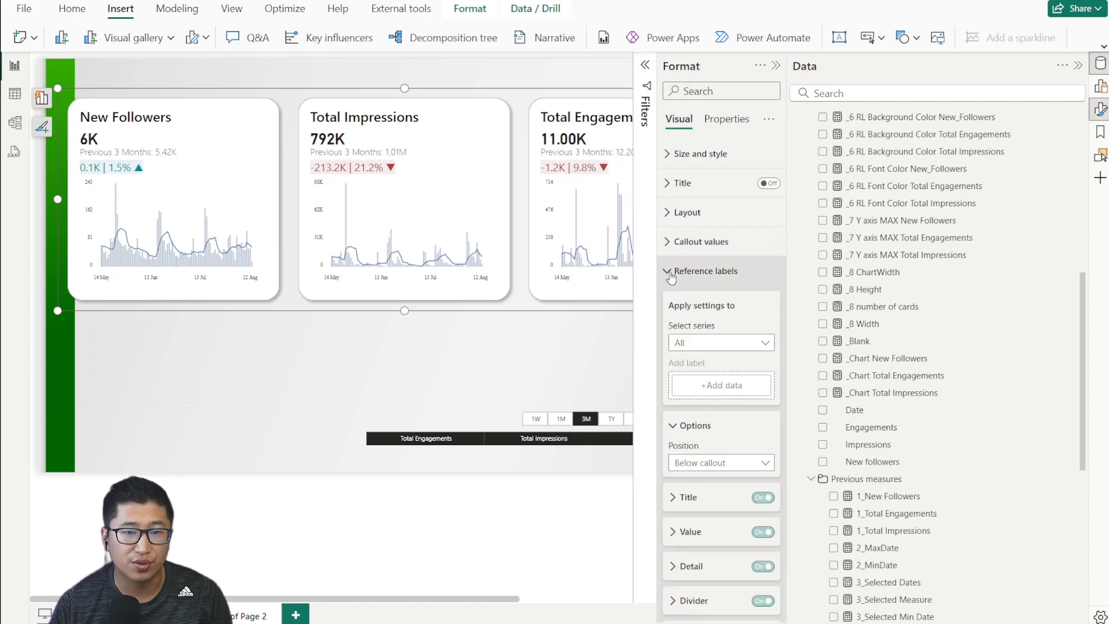
pyautogui.scroll(-1, 717, 346)
pyautogui.click(693, 348)
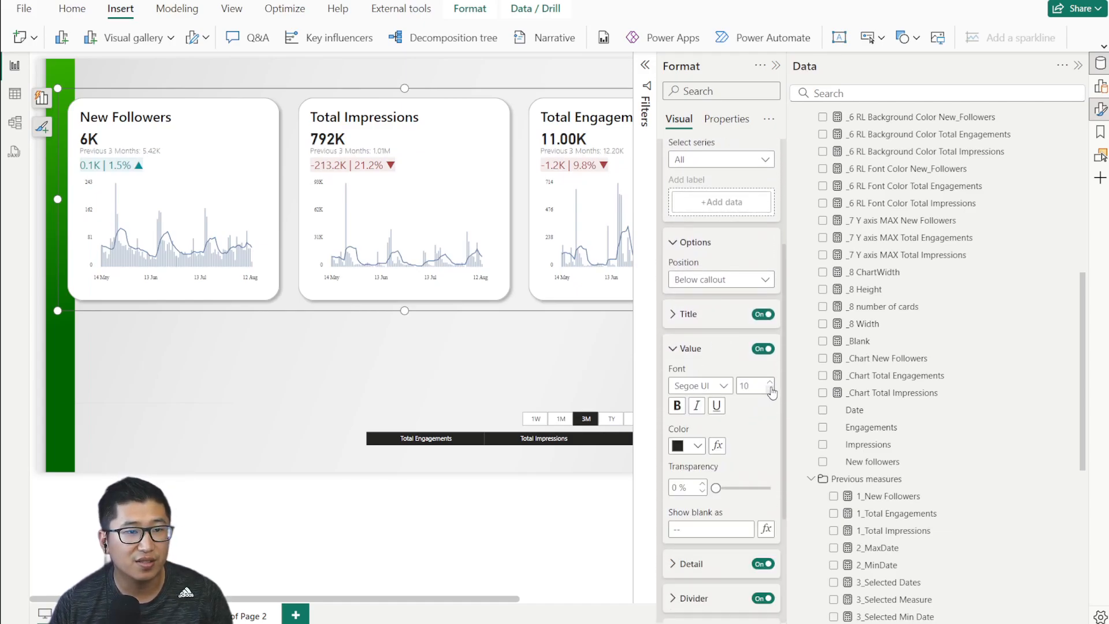
pyautogui.click(689, 348)
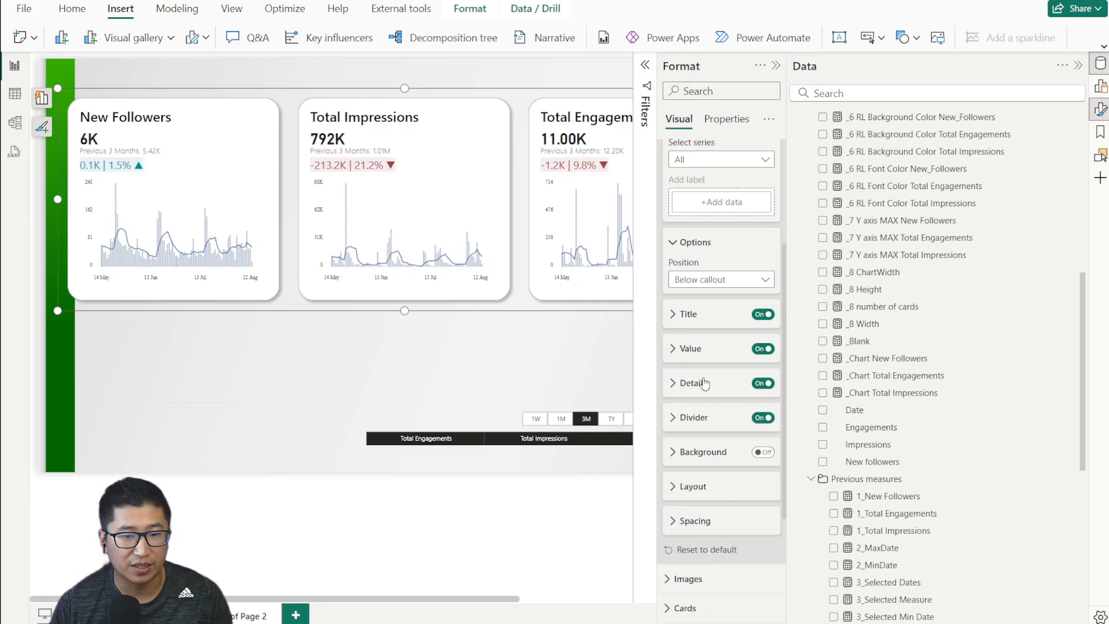
pyautogui.click(691, 383)
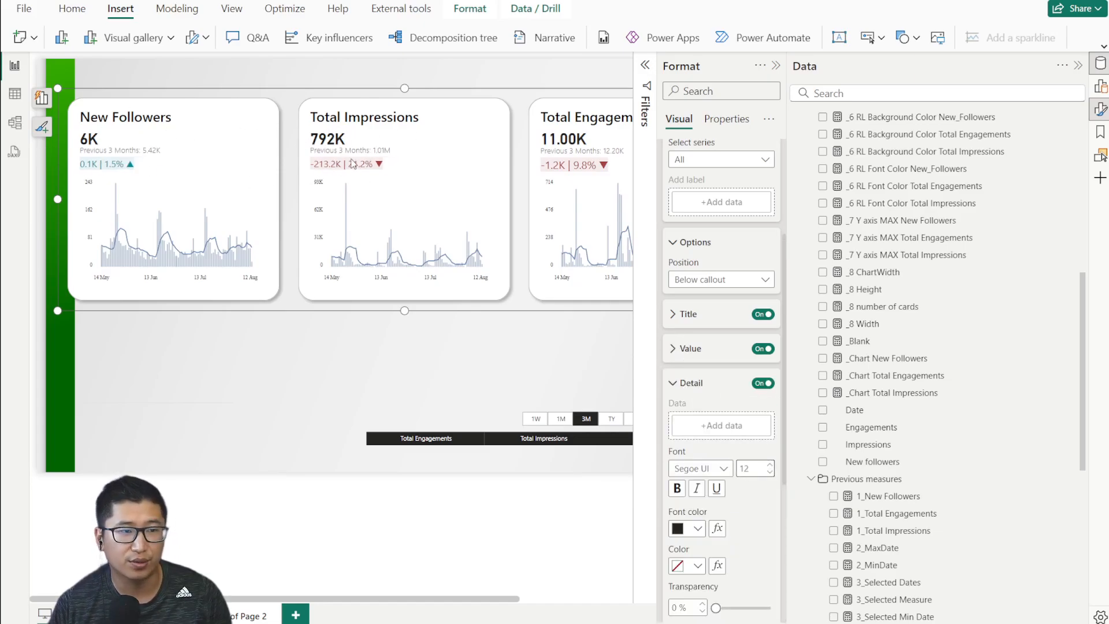
pyautogui.click(309, 352)
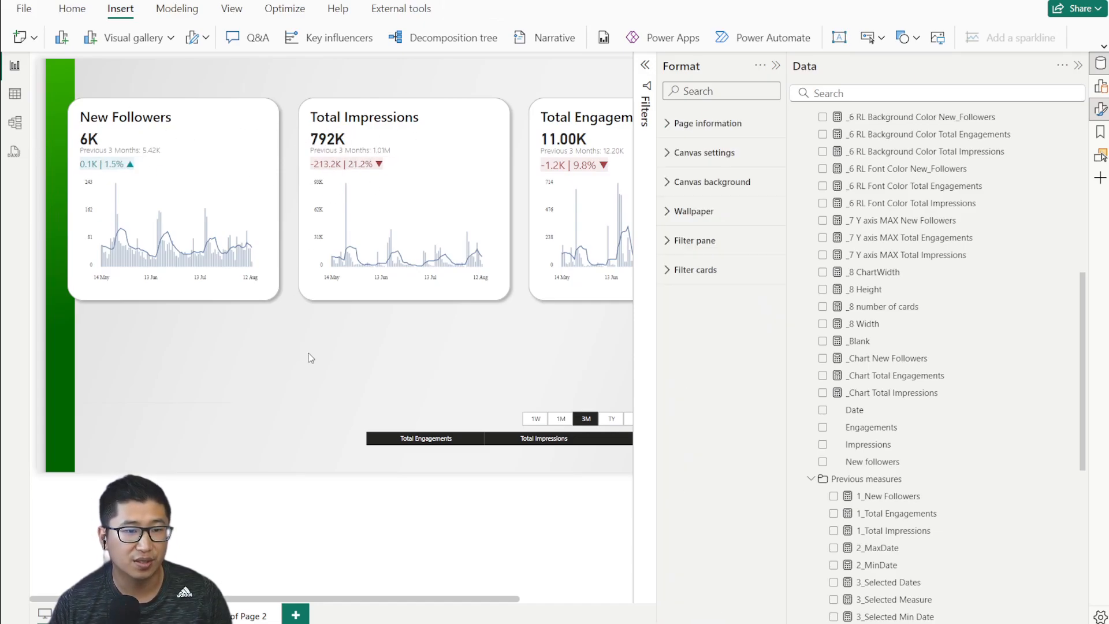
# Step: Switch the period to 1M and review the formulas of the _8 ChartWidth, _8 Height, _8 number of cards and _8 Width measures
pyautogui.click(560, 419)
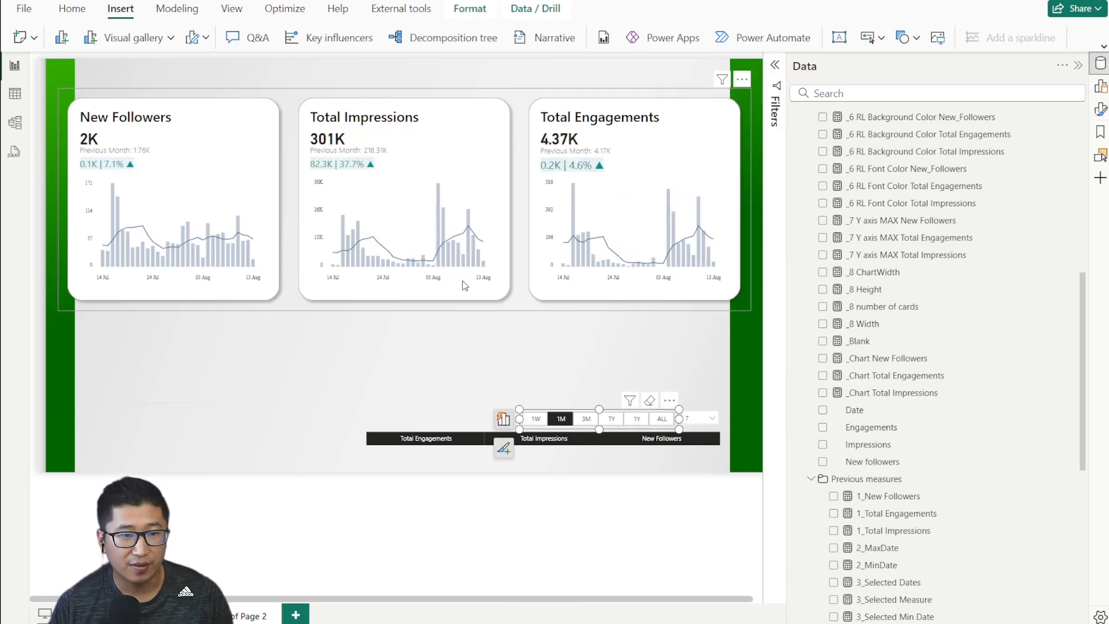
pyautogui.click(912, 279)
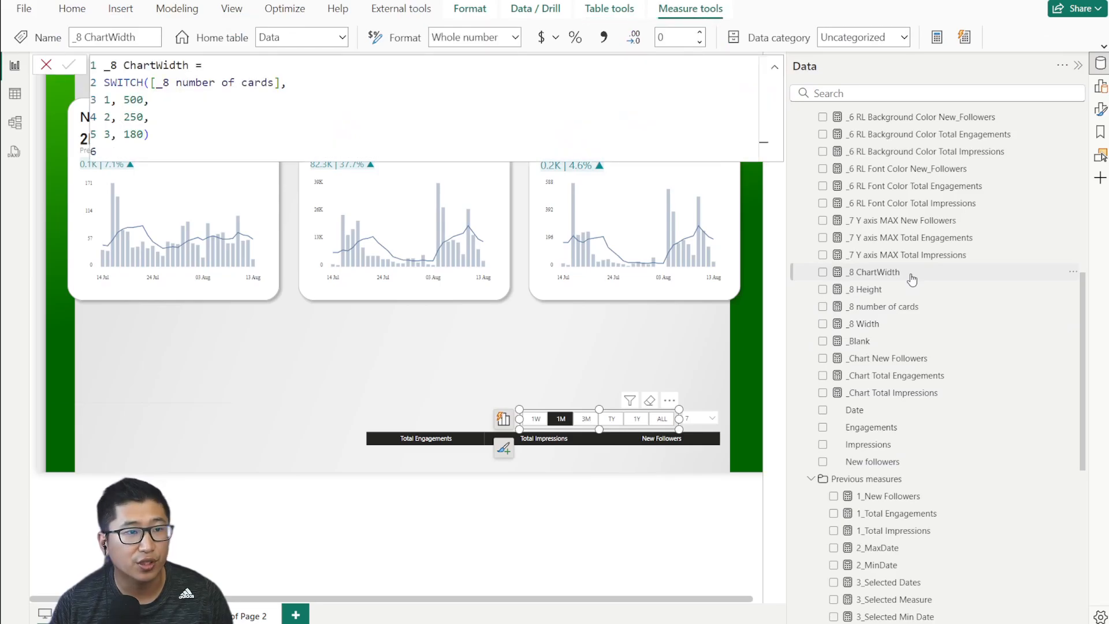
pyautogui.click(917, 293)
pyautogui.click(917, 306)
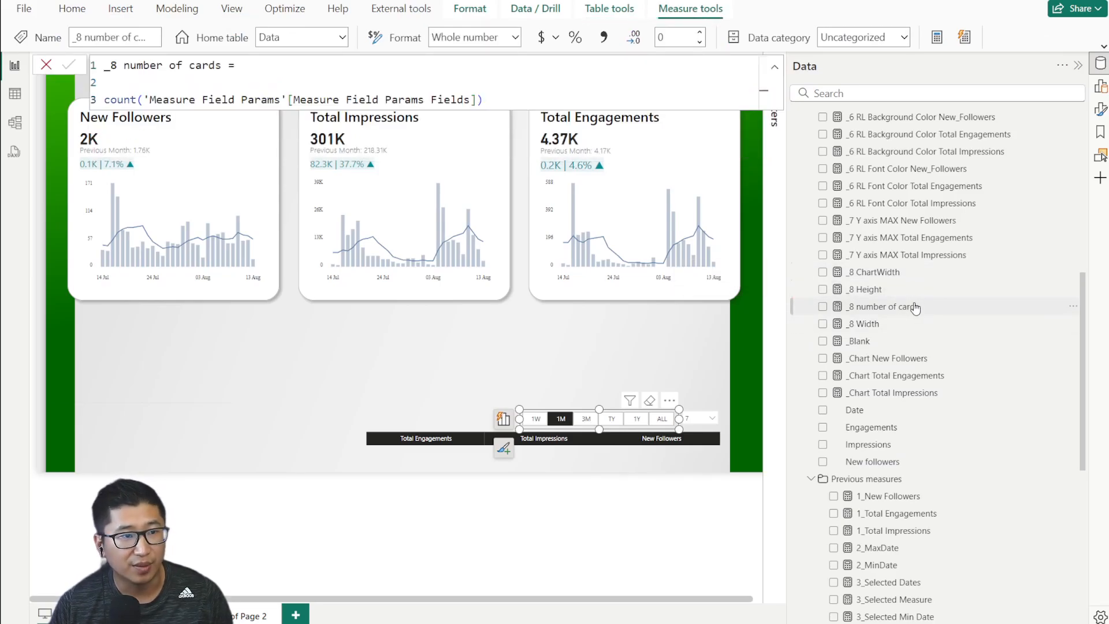
pyautogui.click(924, 324)
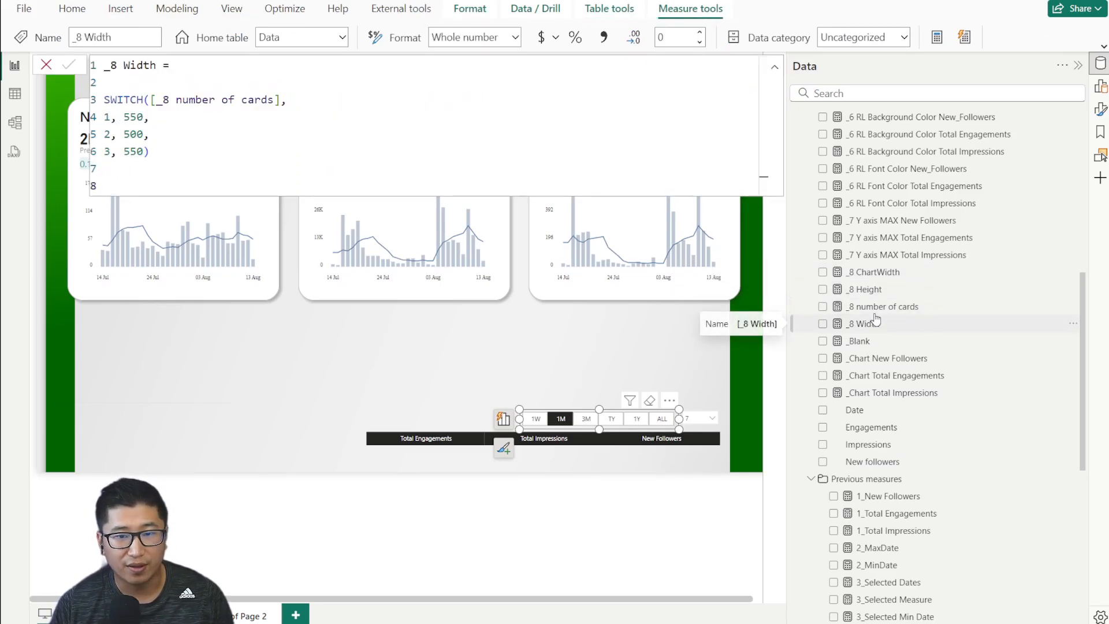
pyautogui.click(151, 96)
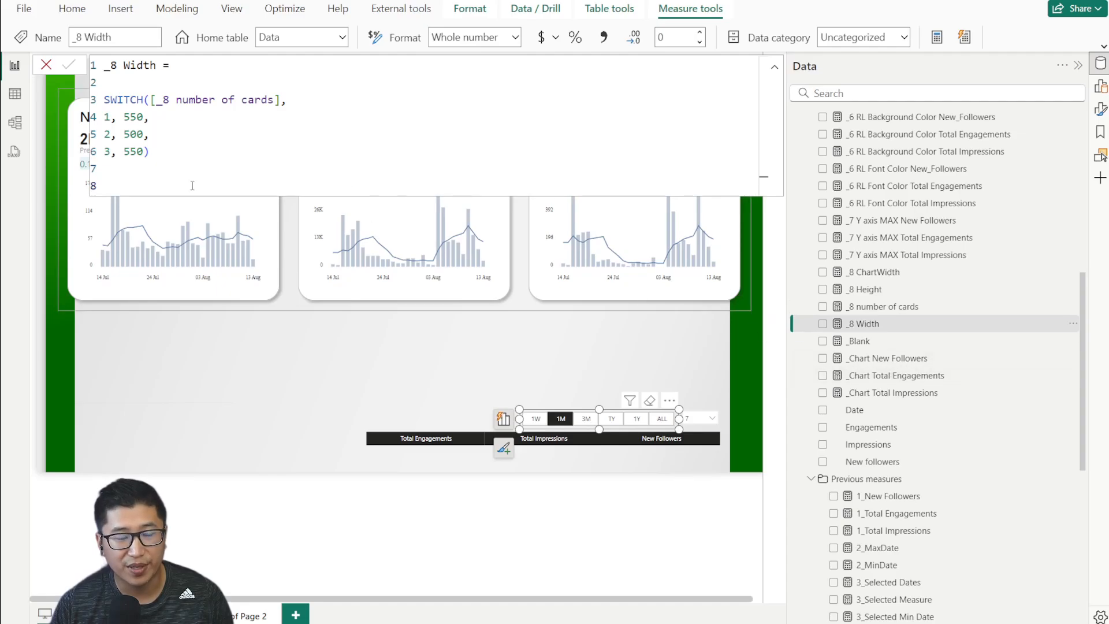
pyautogui.click(932, 308)
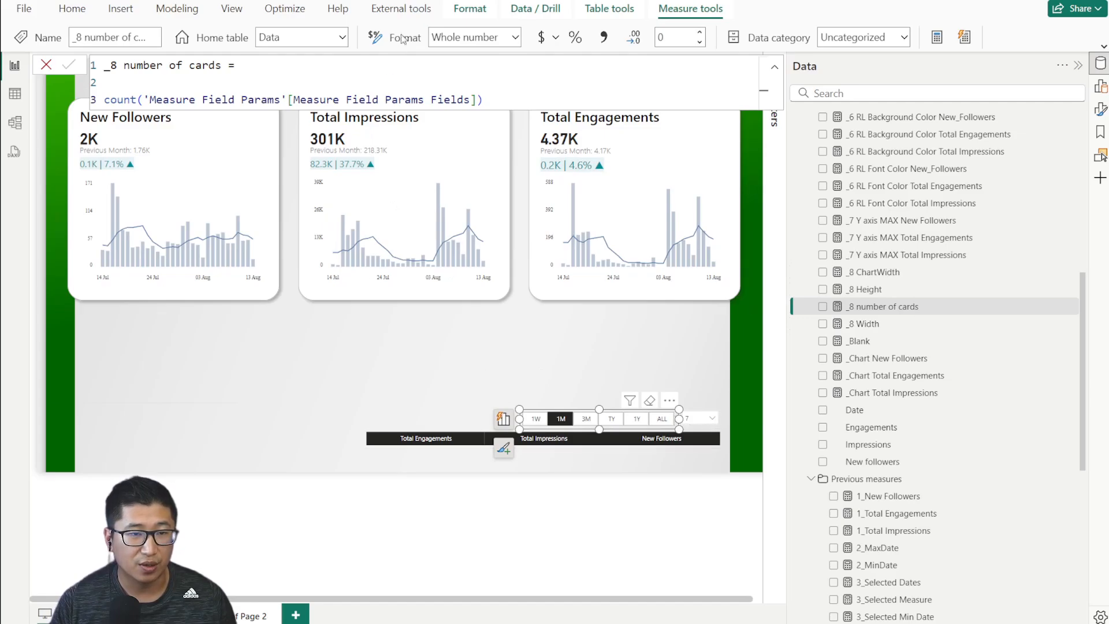
# Step: View the report as the Non-Manager role
pyautogui.click(177, 8)
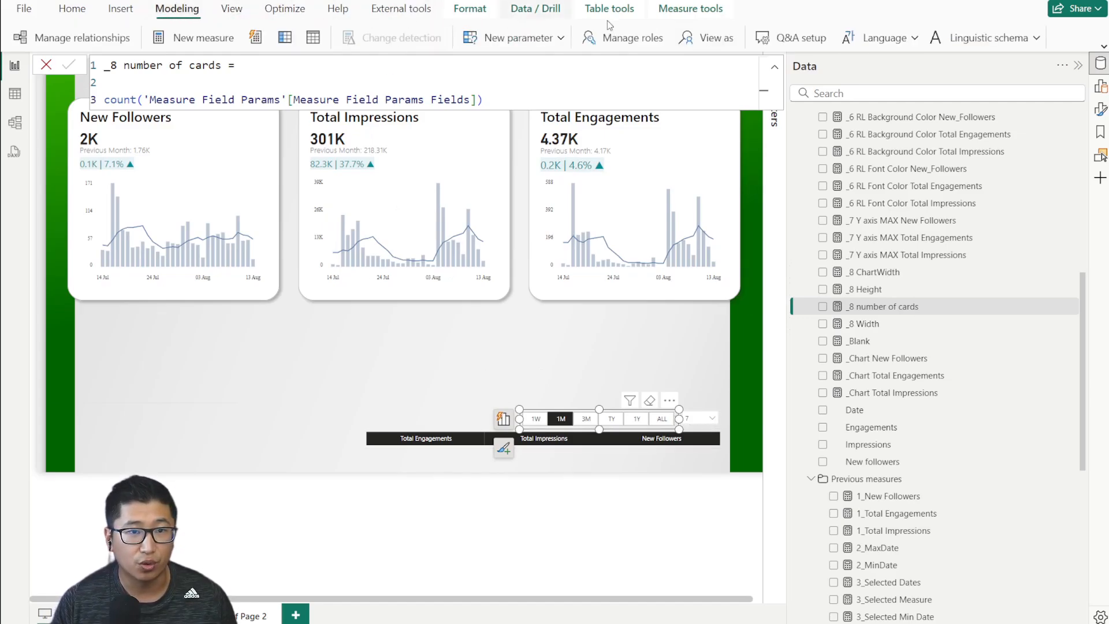
pyautogui.click(717, 38)
pyautogui.click(459, 288)
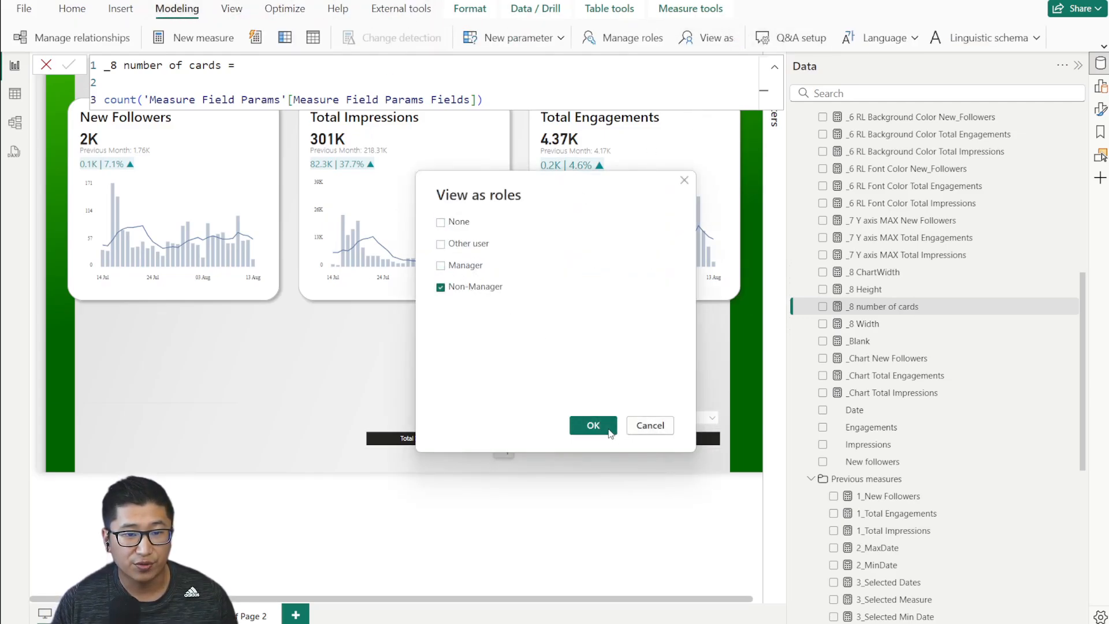
pyautogui.click(593, 425)
# Step: Add a card showing the _8 number of cards measure in the lower page area and narrow it to about a third of its width
pyautogui.click(263, 423)
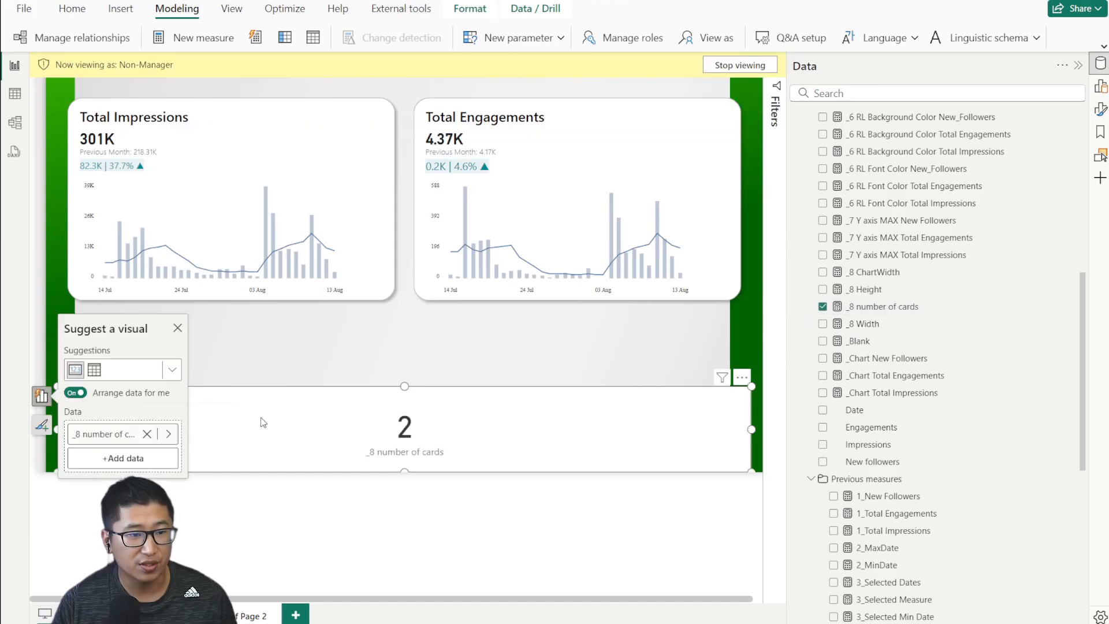
pyautogui.moveTo(750, 431); pyautogui.dragTo(277, 430)
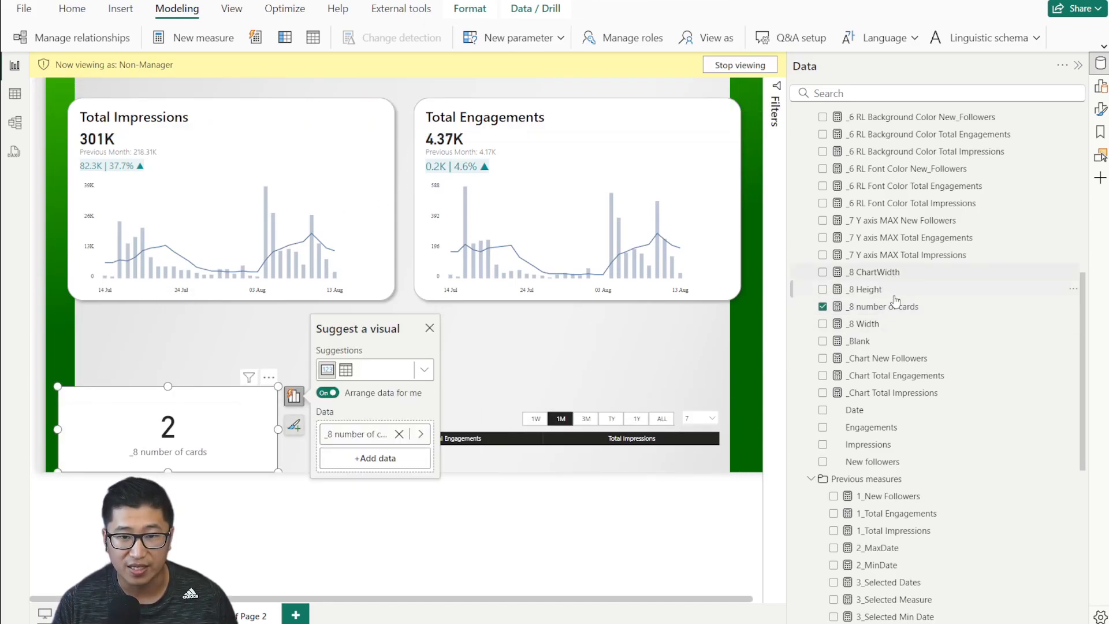
# Step: Review the formulas of the _8 Height, _8 ChartWidth and _8 Width measures and close the formula editor
pyautogui.click(924, 290)
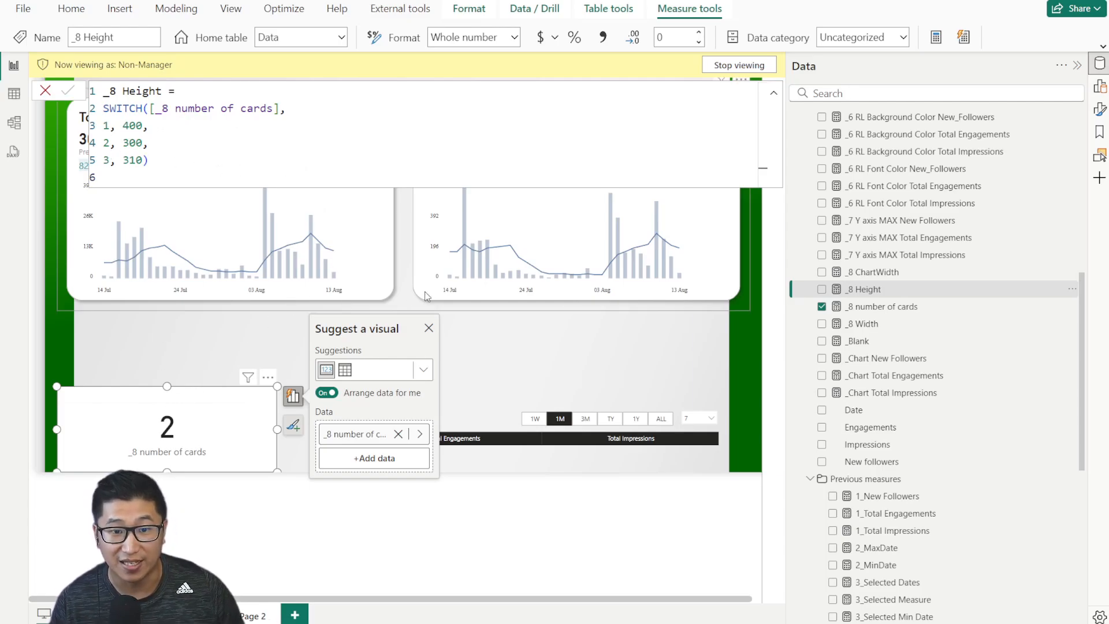
pyautogui.click(910, 279)
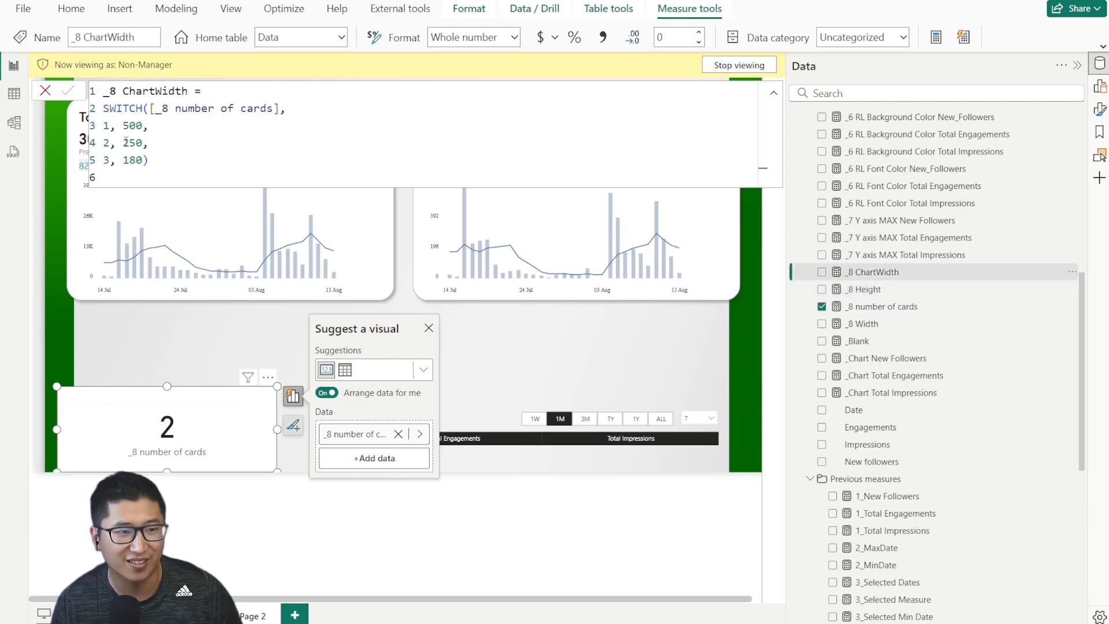
pyautogui.click(876, 325)
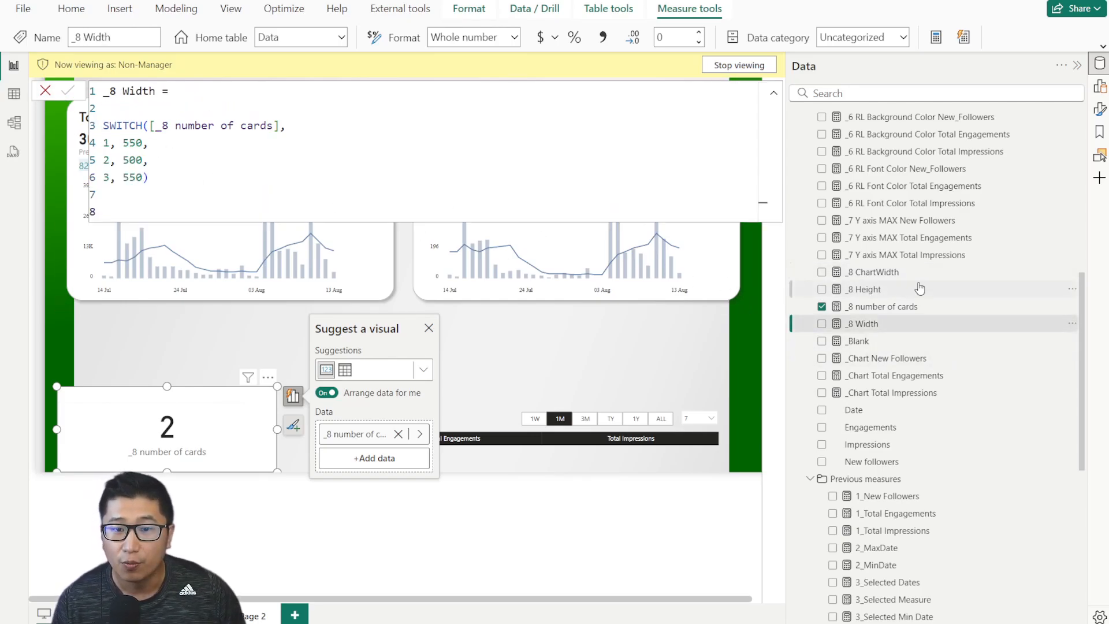
pyautogui.click(46, 90)
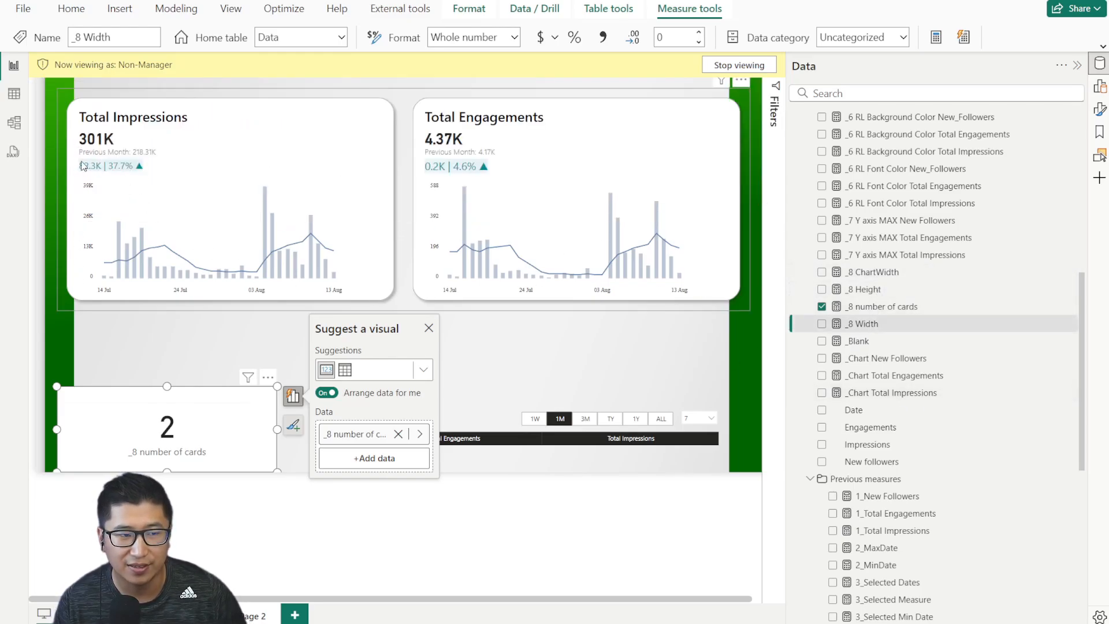
# Step: Examine how the SVG viewBox in the _Chart New Followers formula uses _8 Width and _8 Height, and close the formula
pyautogui.click(921, 360)
pyautogui.scroll(-20, 443, 276)
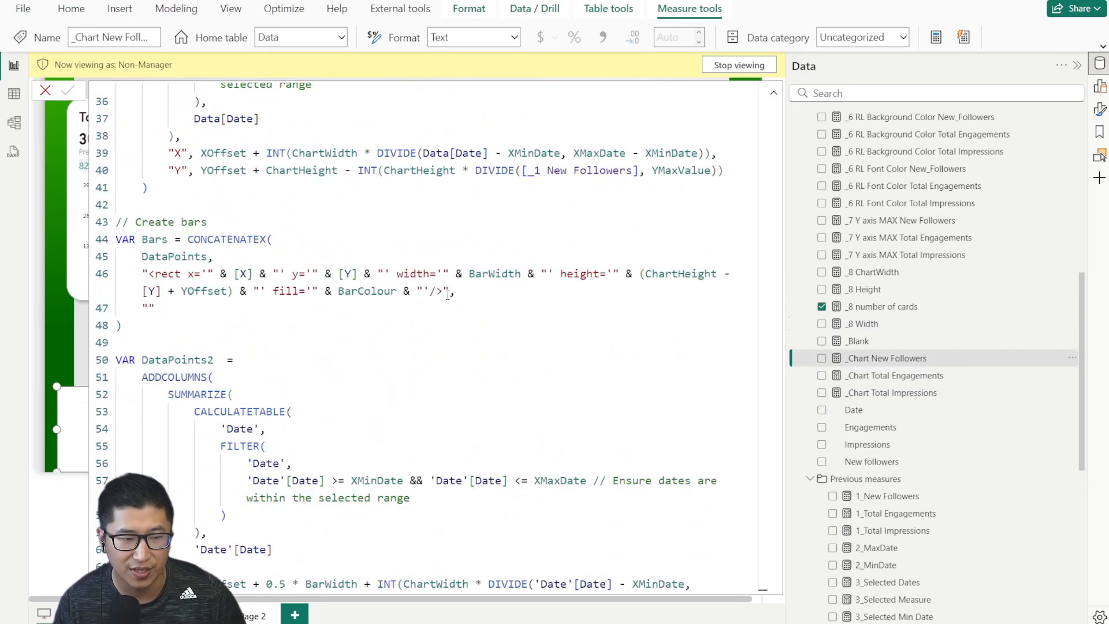
pyautogui.scroll(-6, 438, 313)
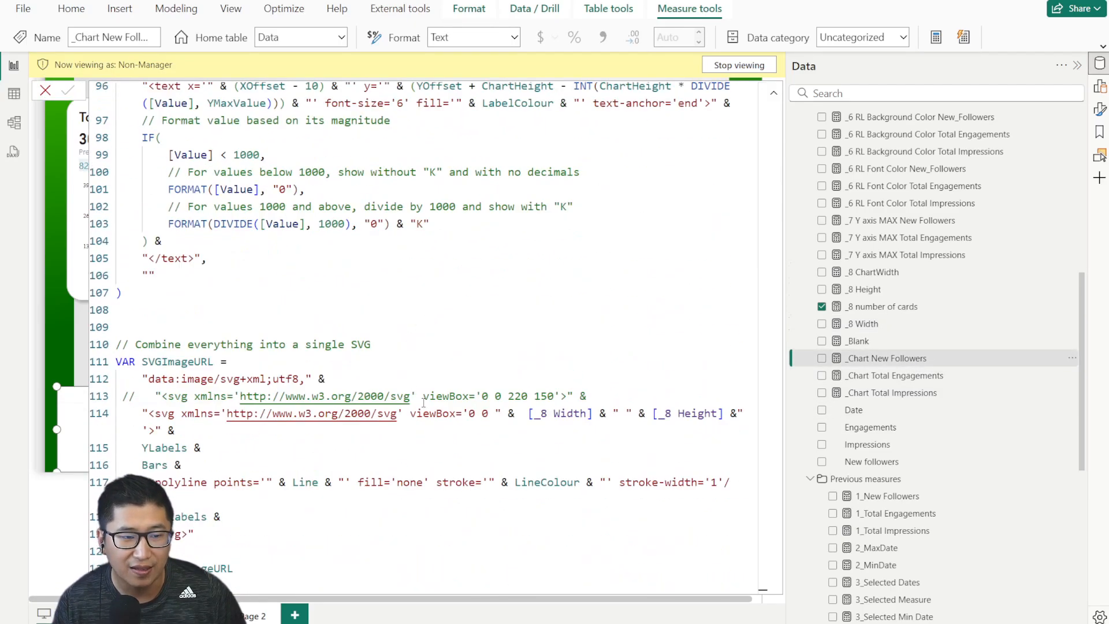
pyautogui.moveTo(524, 413); pyautogui.dragTo(727, 419)
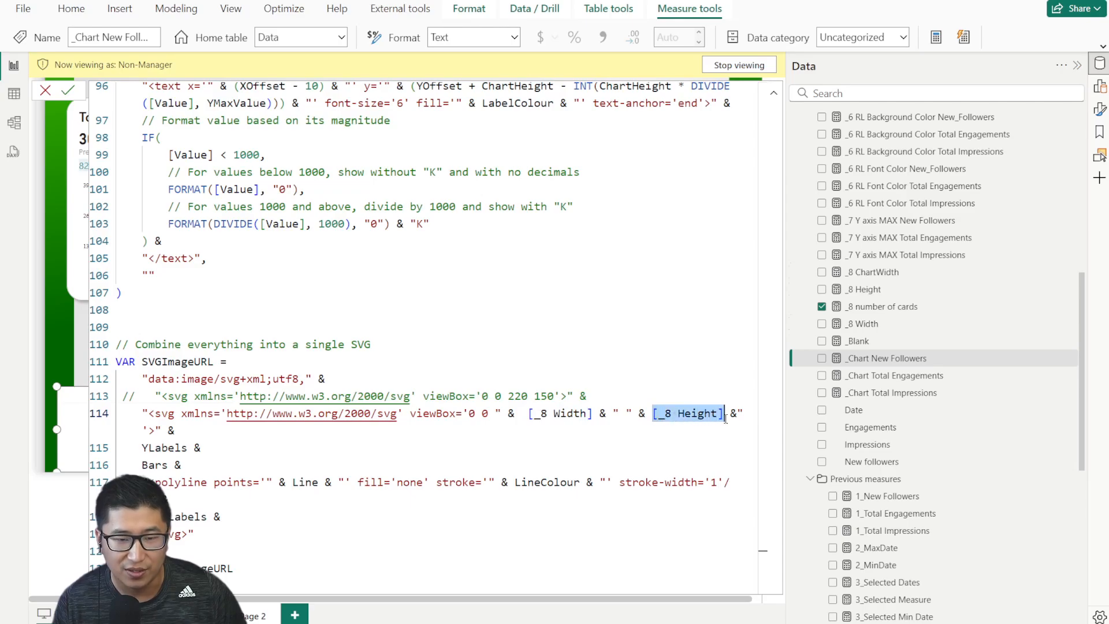
pyautogui.click(706, 430)
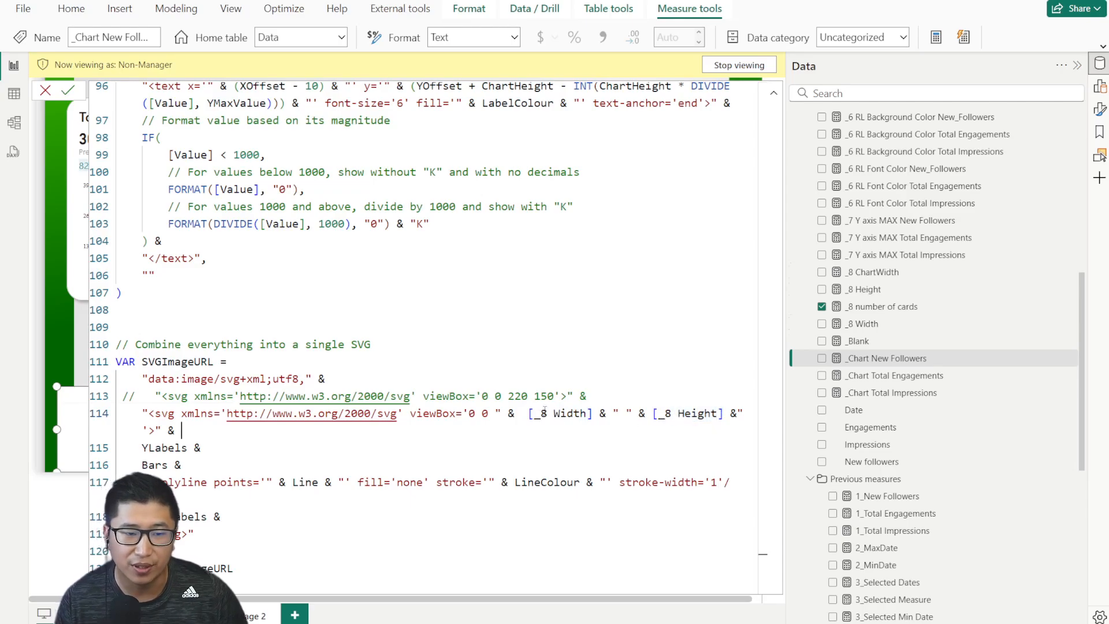
pyautogui.doubleClick(436, 414)
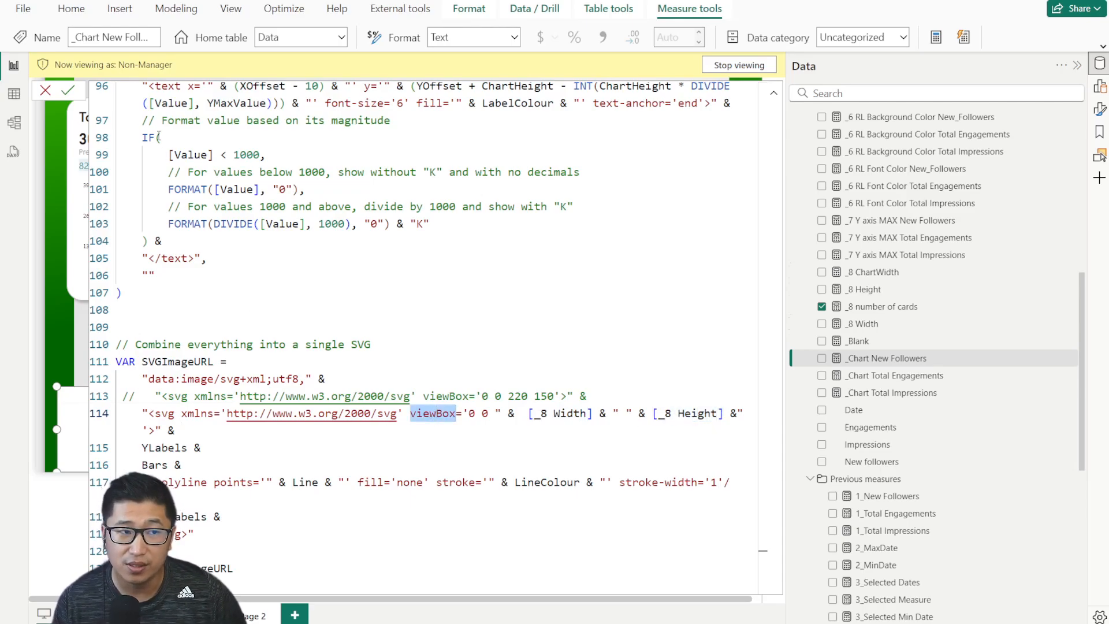
pyautogui.click(46, 91)
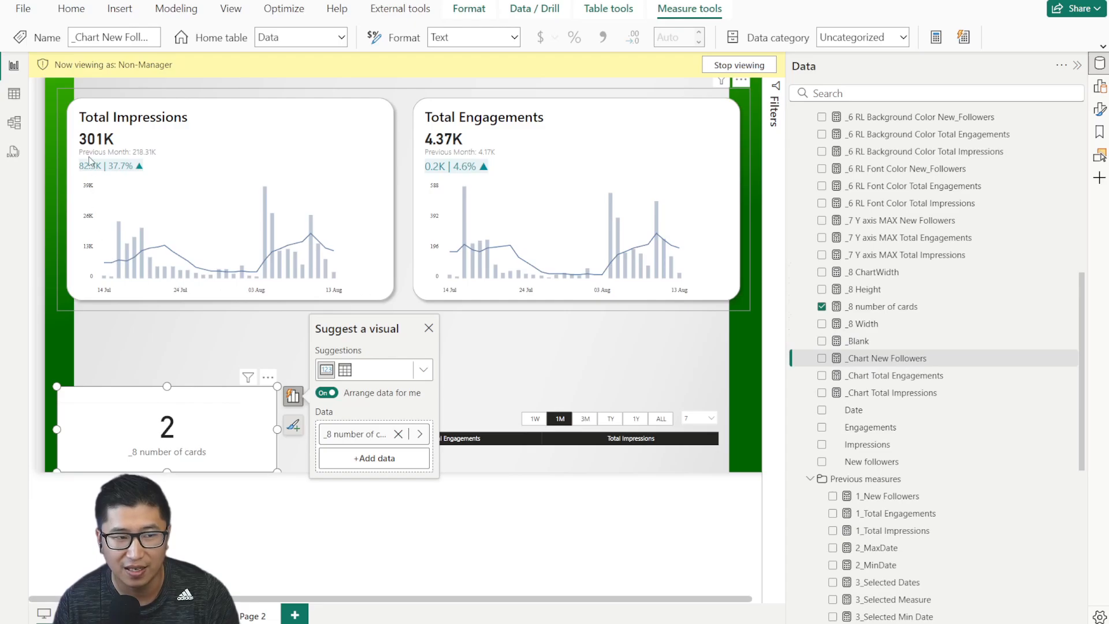
# Step: Stop viewing as Non-Manager, then remove Total Impressions and Total Engagements from the metric slicer and select both again, Engagements first
pyautogui.click(497, 338)
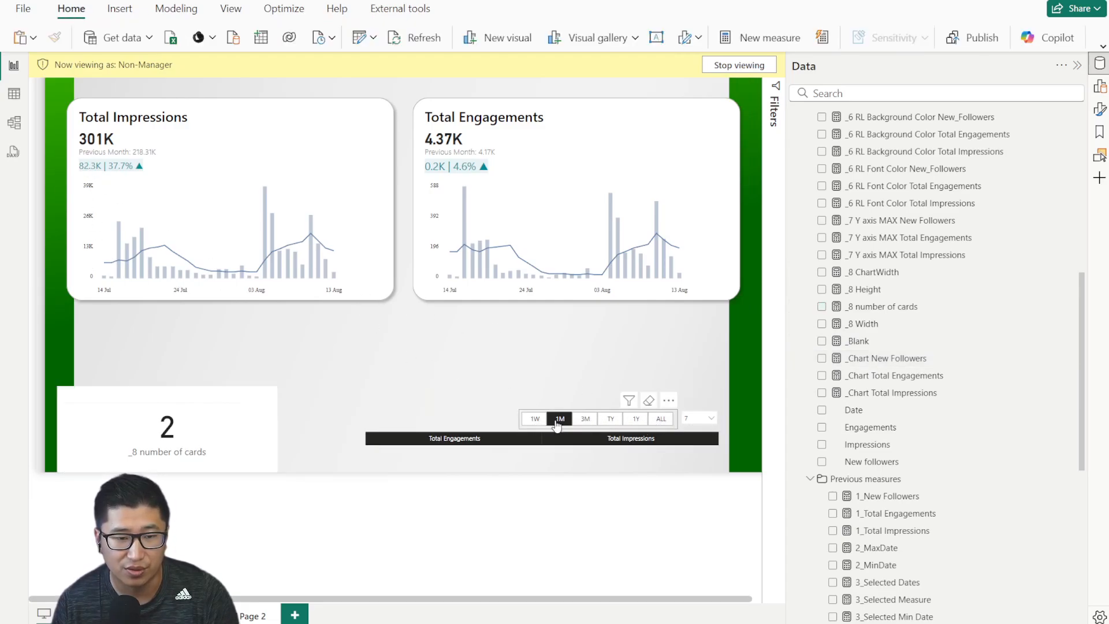
pyautogui.click(740, 65)
pyautogui.click(540, 438)
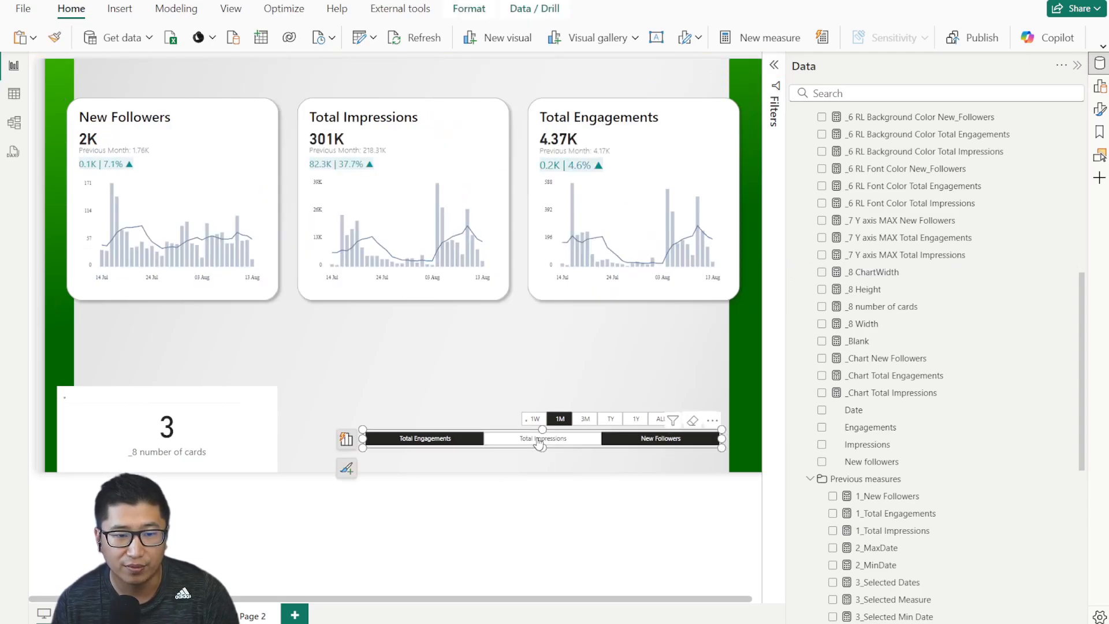
pyautogui.click(434, 437)
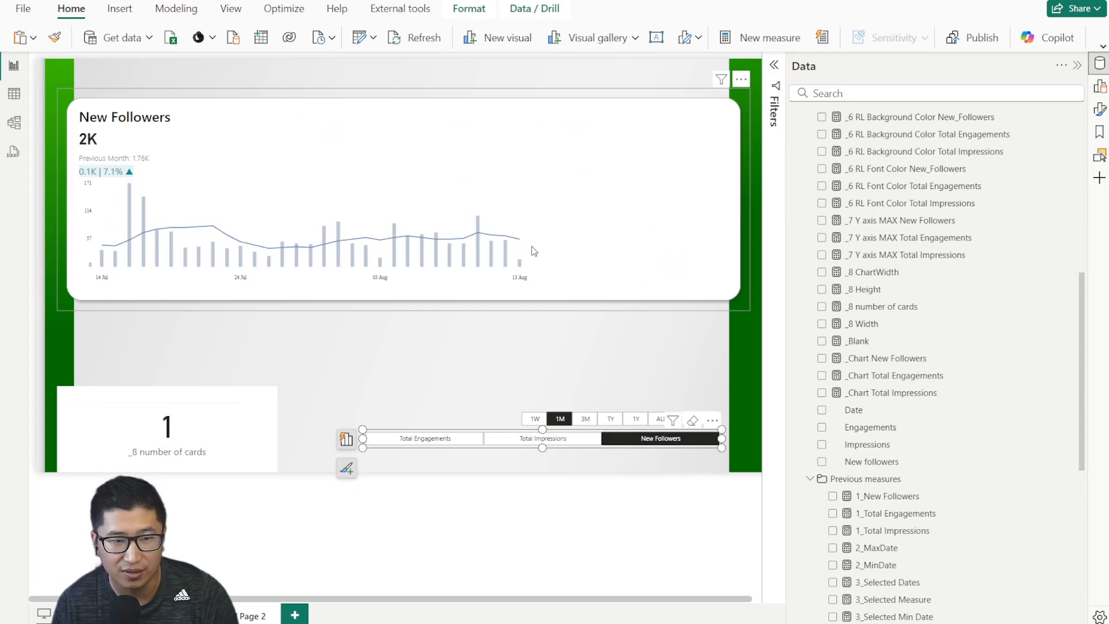
pyautogui.click(425, 438)
pyautogui.click(544, 443)
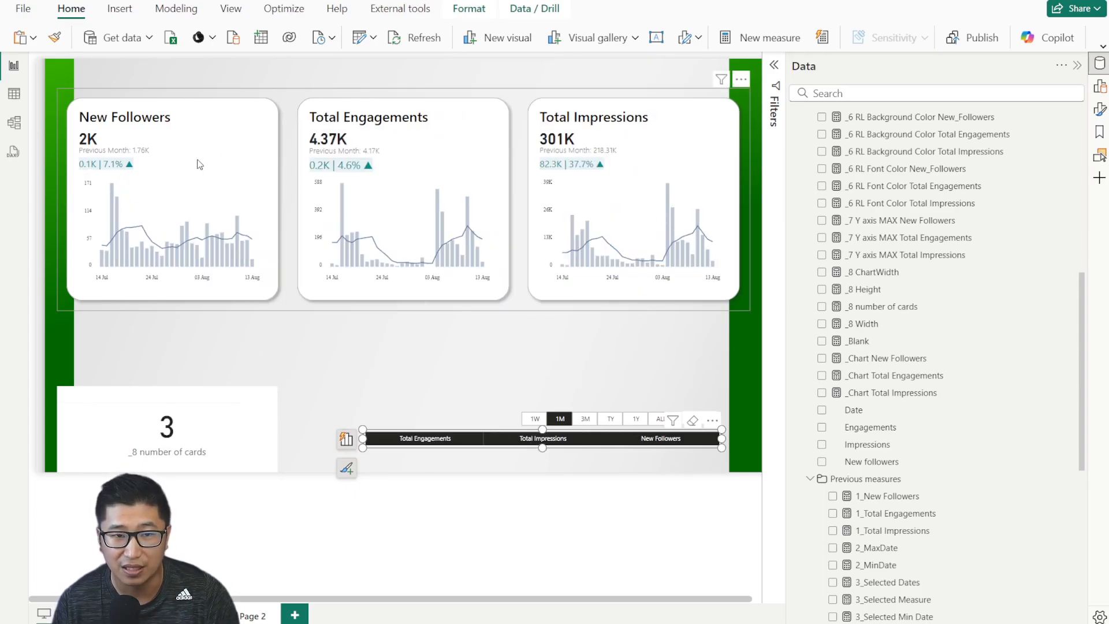
# Step: Delete the _8 number of cards card and switch the period to 3M
pyautogui.click(171, 393)
pyautogui.press('Delete')
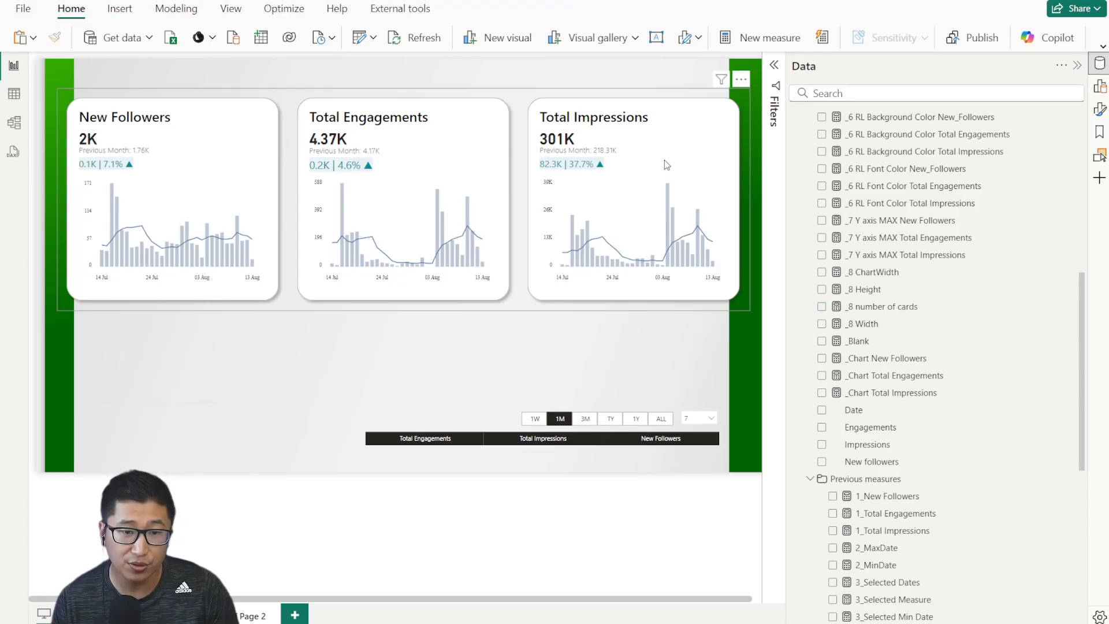
pyautogui.click(585, 419)
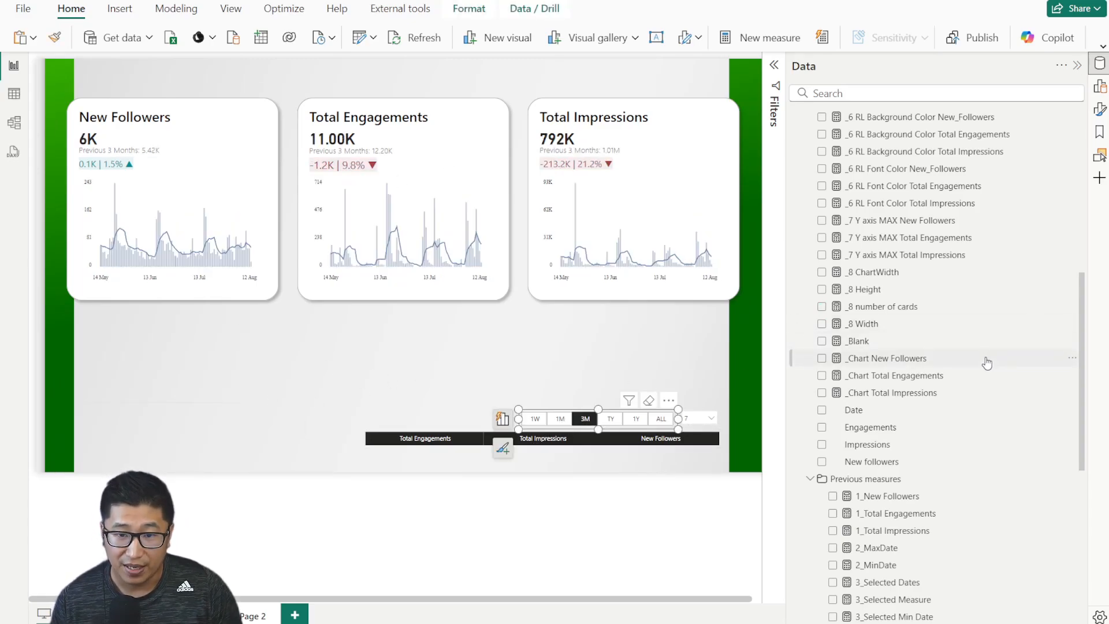
# Step: Open the _Chart Total Engagements and _Chart Total Impressions formulas and examine the latter's moving average measure in DataPoints2
pyautogui.click(961, 376)
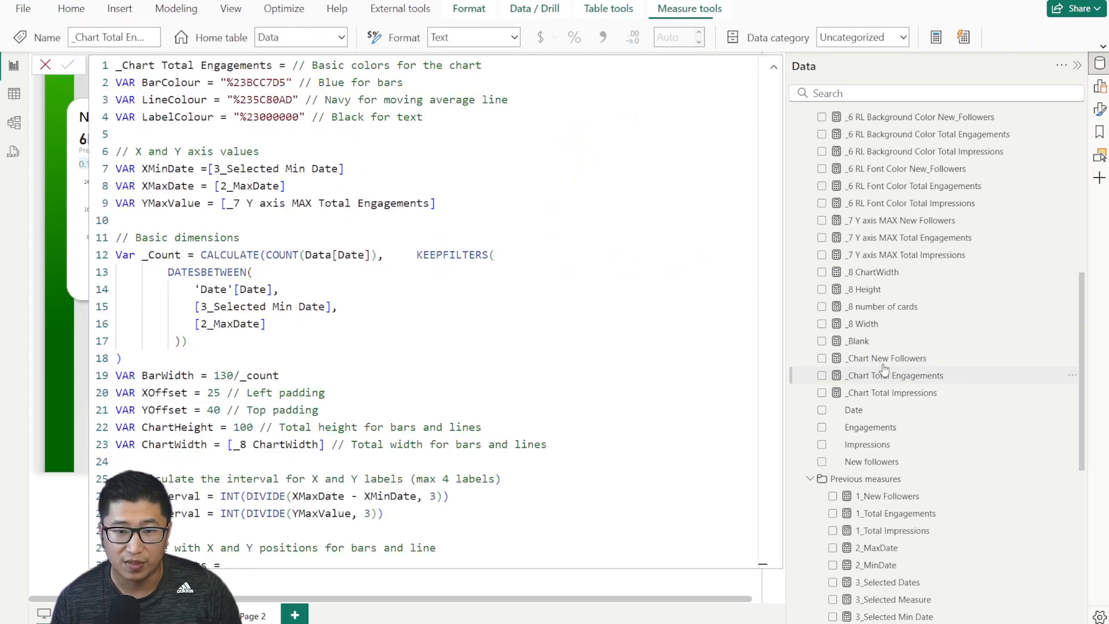
pyautogui.click(913, 395)
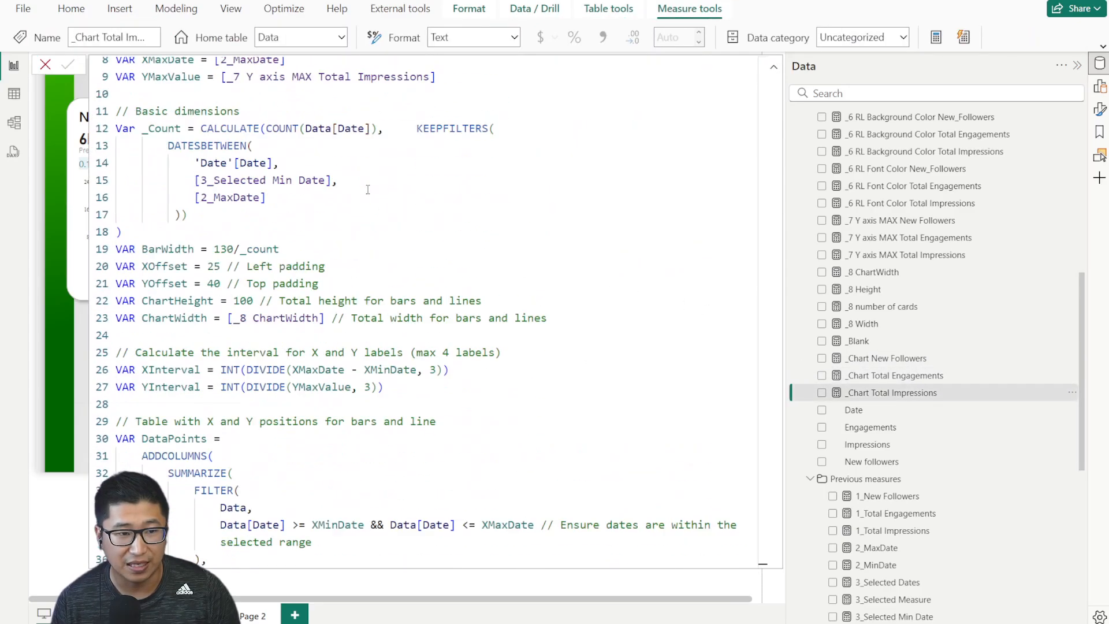
pyautogui.scroll(-12, 637, 435)
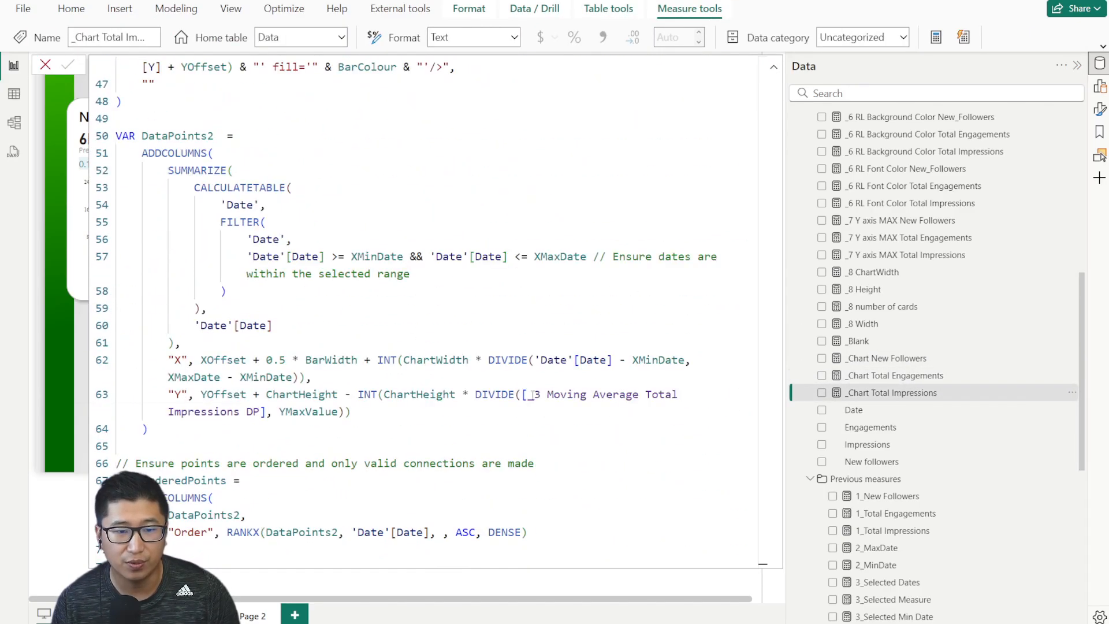
pyautogui.moveTo(532, 394); pyautogui.dragTo(351, 411)
pyautogui.scroll(15, 387, 322)
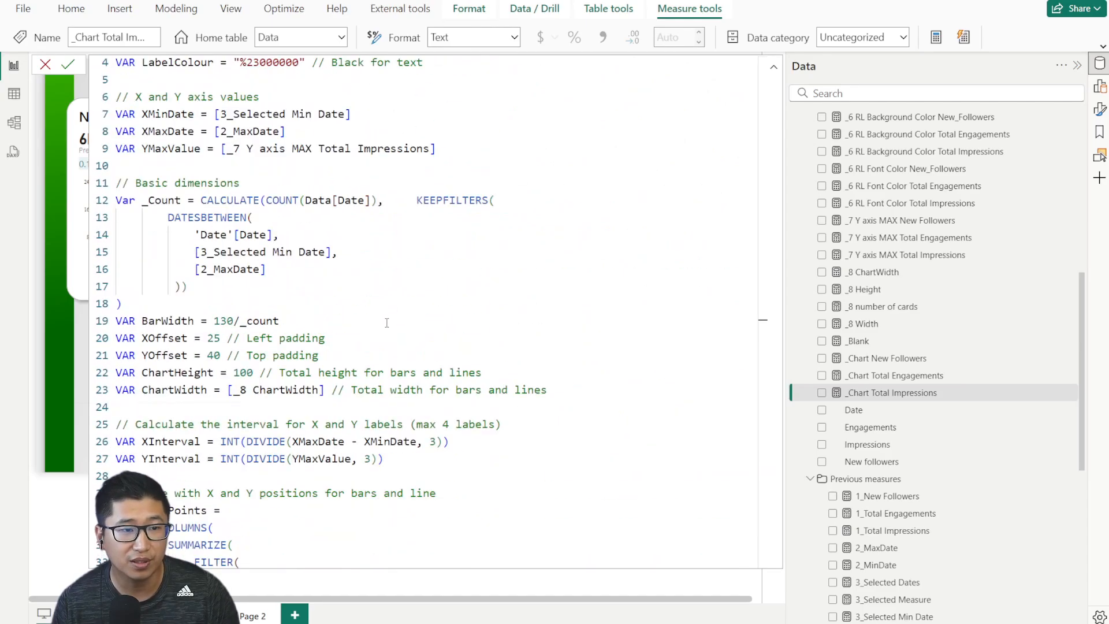
# Step: Examine the measure behind YMaxValue and the _1 Total Impressions measure in the DataPoints table of _Chart Total Impressions
pyautogui.scroll(2, 387, 322)
pyautogui.moveTo(247, 221); pyautogui.dragTo(423, 222)
pyautogui.click(413, 237)
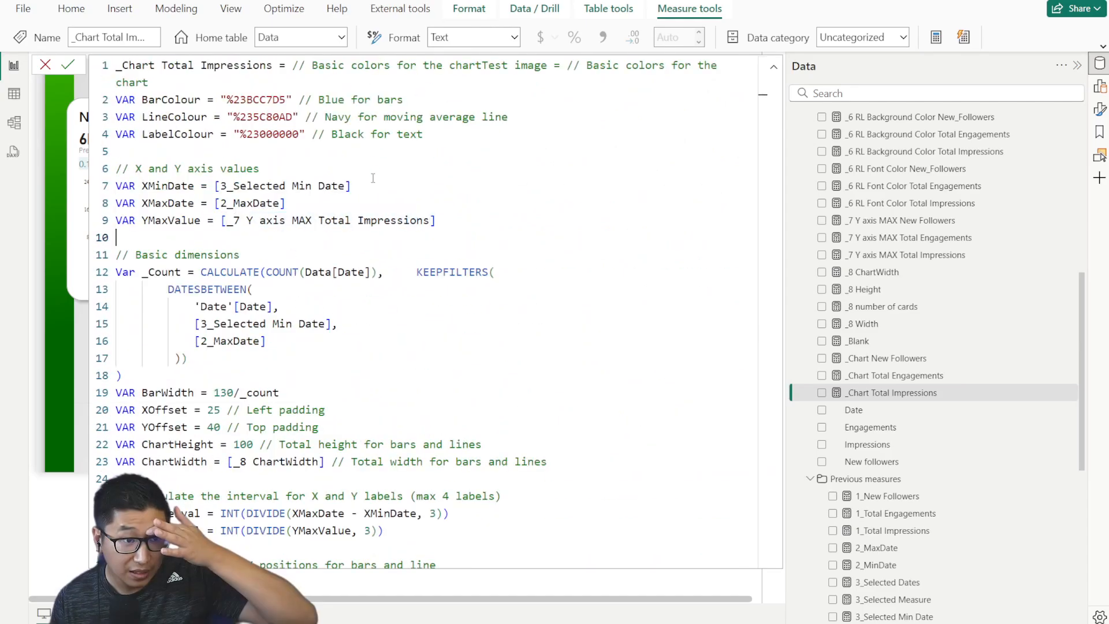
pyautogui.moveTo(222, 221); pyautogui.dragTo(433, 220)
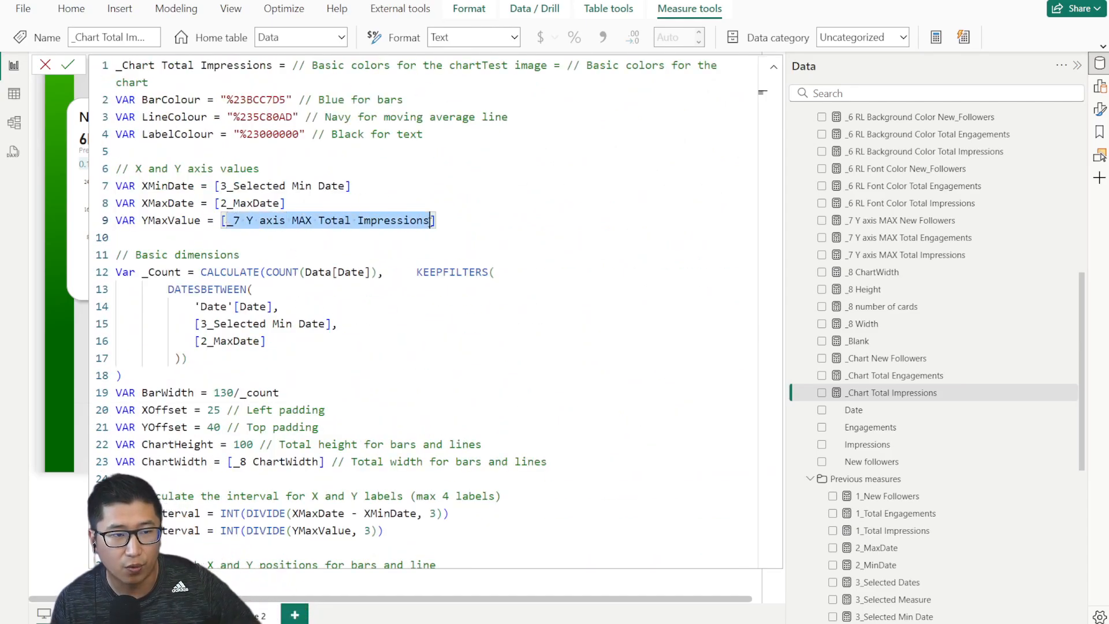
pyautogui.click(456, 223)
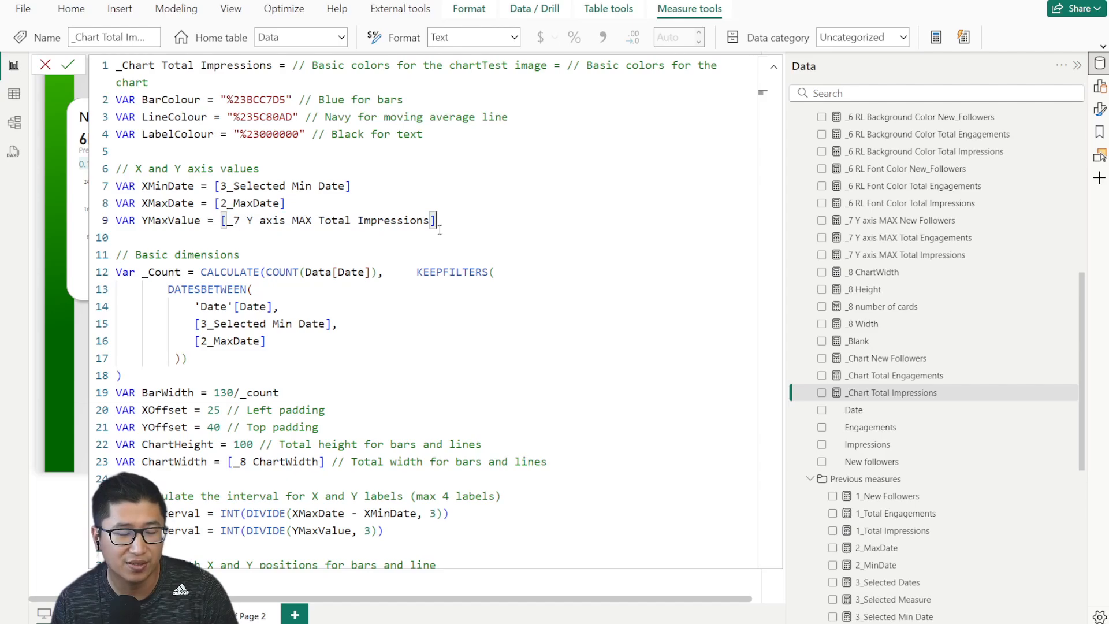
pyautogui.scroll(-4, 355, 406)
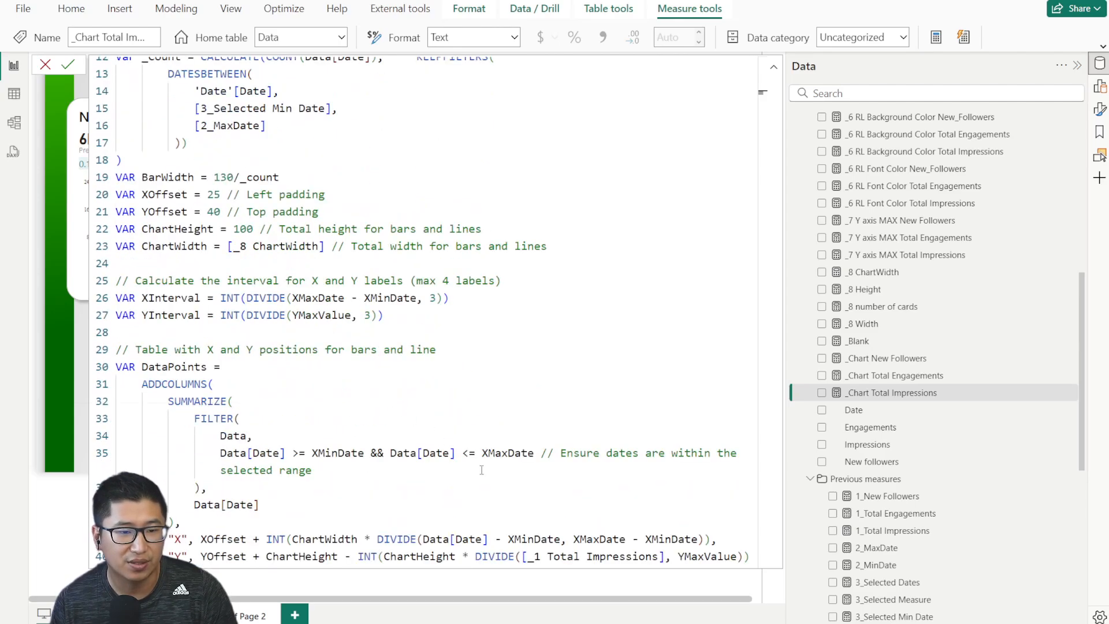
pyautogui.scroll(-2, 481, 470)
pyautogui.moveTo(528, 484); pyautogui.dragTo(663, 486)
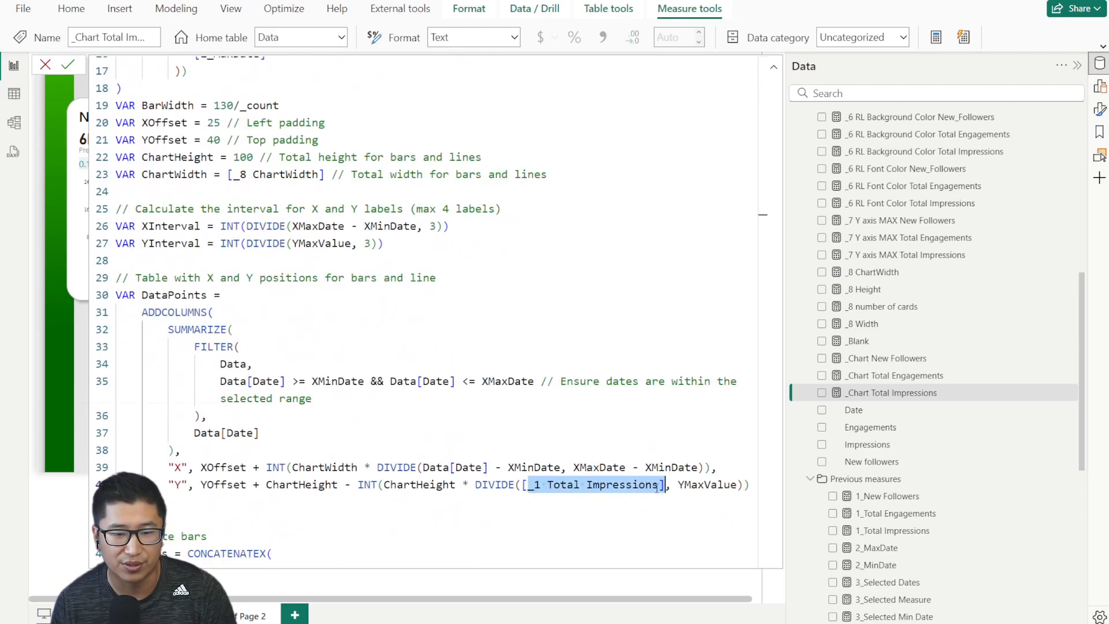
# Step: Examine the measures assigned to XMinDate, XMaxDate and YMaxValue in the _Chart Total Impressions formula
pyautogui.scroll(5, 355, 231)
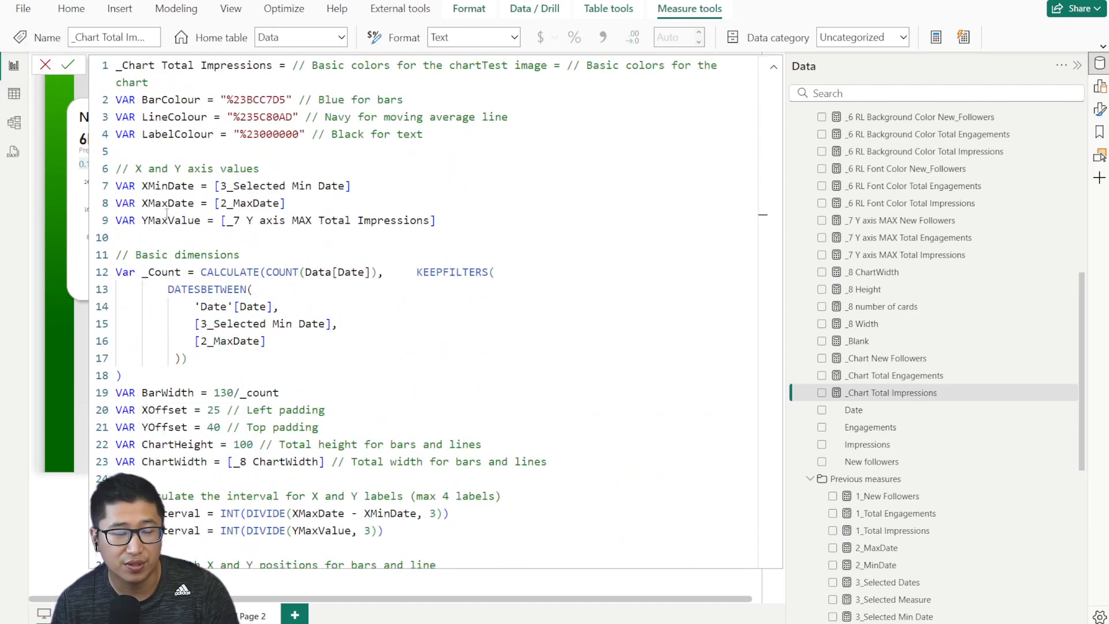
pyautogui.moveTo(214, 186); pyautogui.dragTo(352, 185)
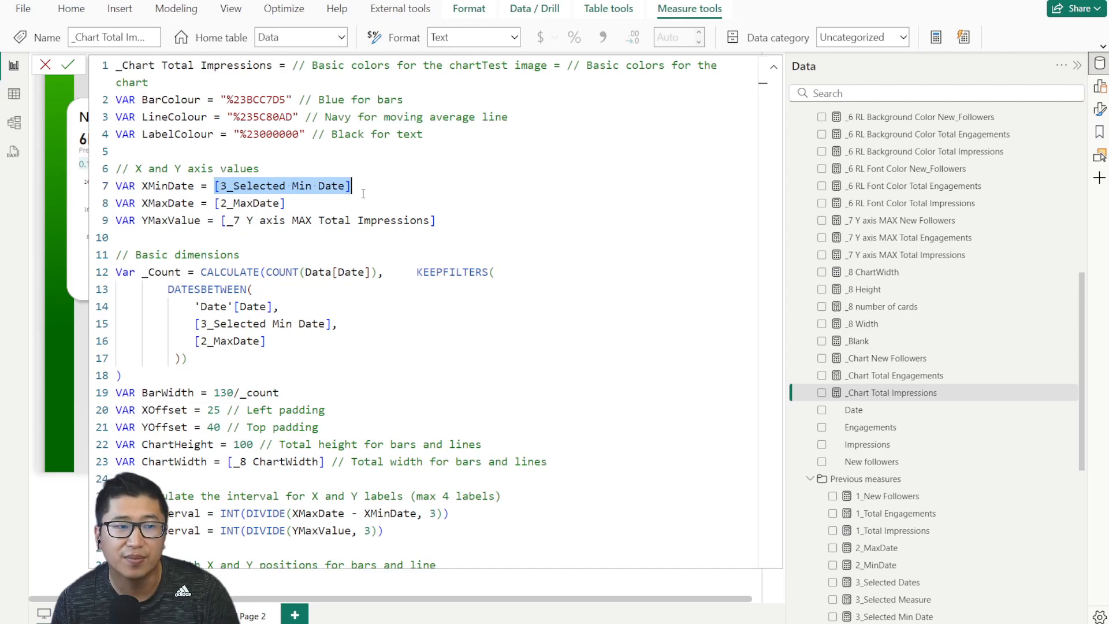
pyautogui.click(317, 203)
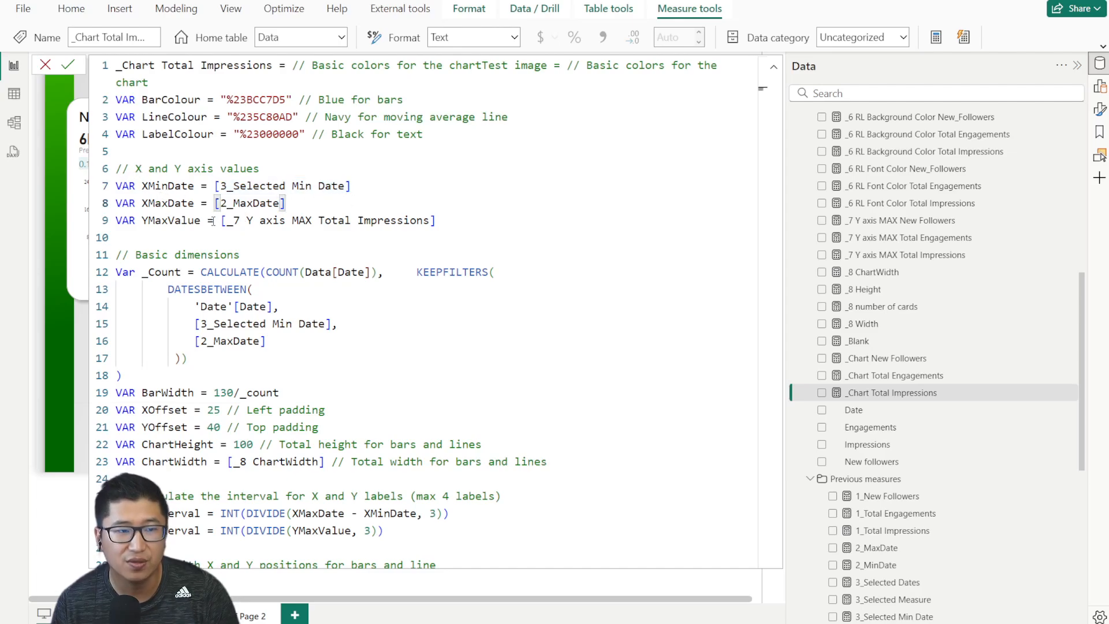
pyautogui.moveTo(220, 220); pyautogui.dragTo(477, 217)
pyautogui.click(481, 217)
# Step: Recheck the measures giving the Y positions of the bars and moving average line in _Chart Total Impressions, and close the formula
pyautogui.scroll(-7, 481, 217)
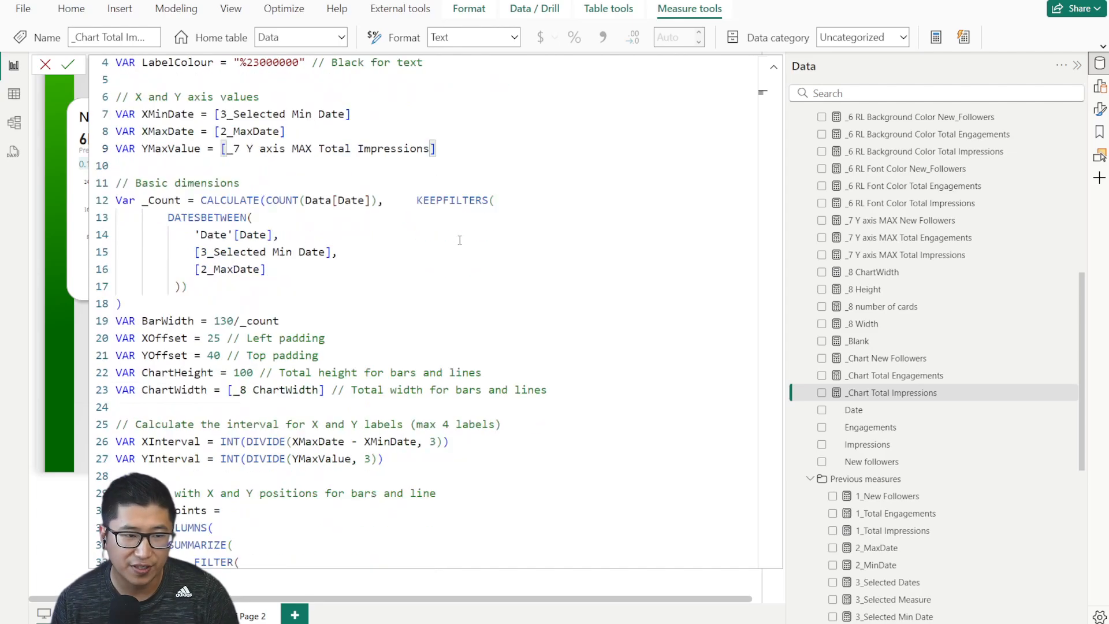
pyautogui.click(530, 377)
pyautogui.moveTo(530, 377); pyautogui.dragTo(647, 379)
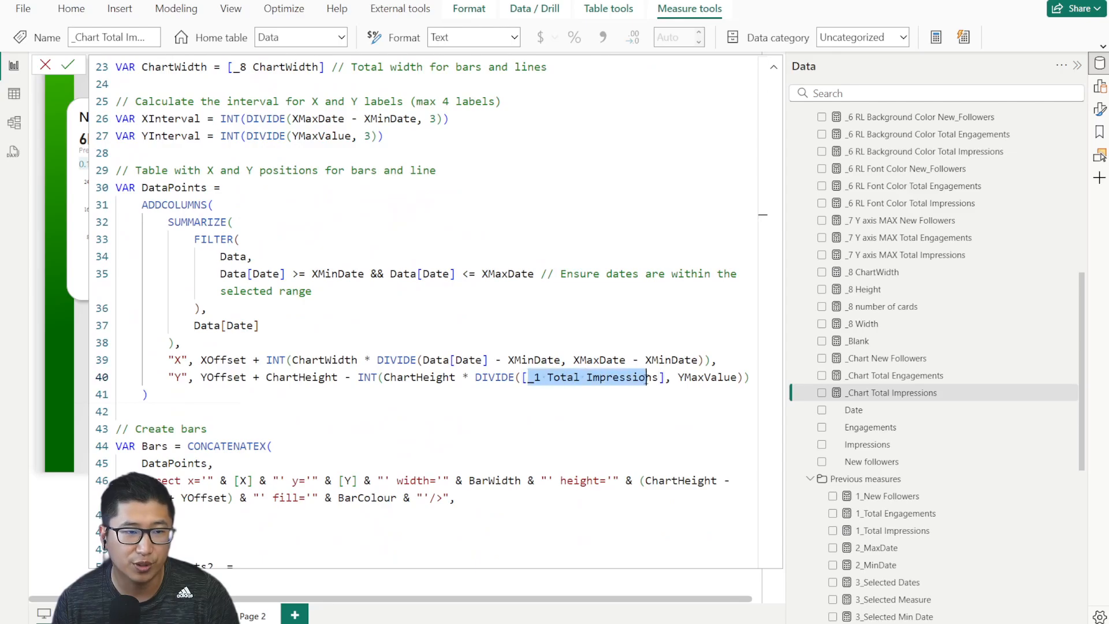
pyautogui.click(644, 408)
pyautogui.scroll(4, 627, 399)
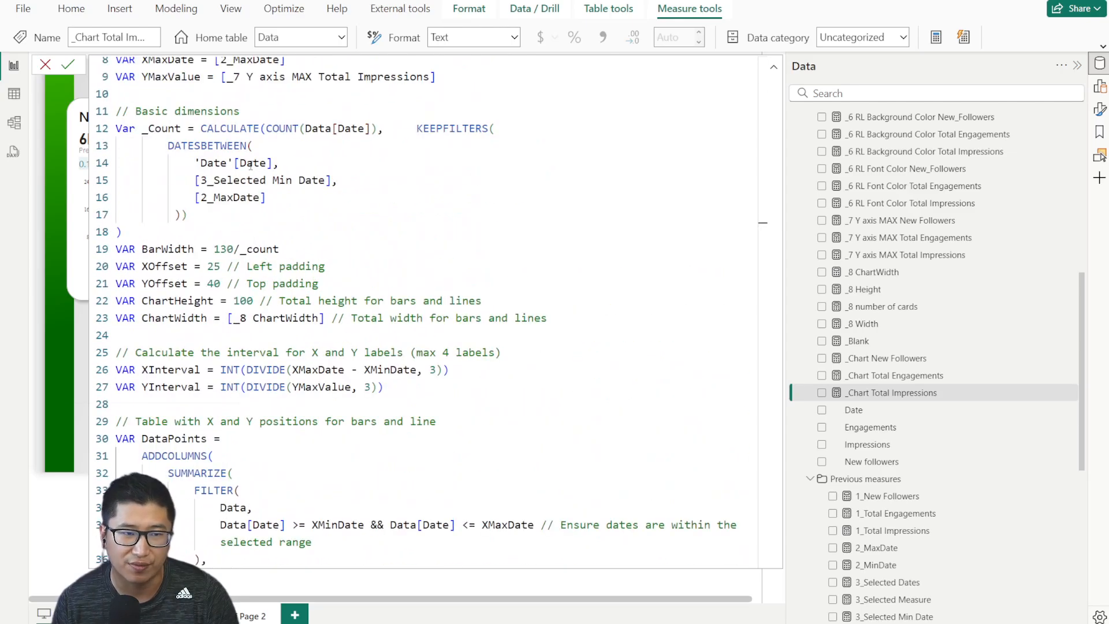
pyautogui.scroll(-15, 250, 165)
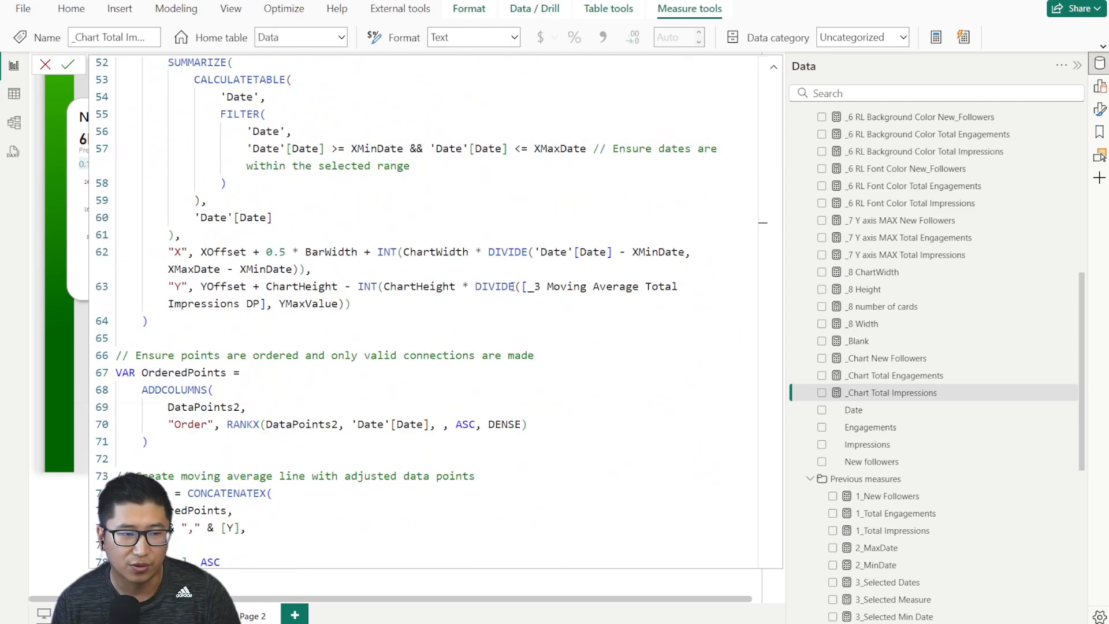
pyautogui.moveTo(536, 286); pyautogui.dragTo(259, 304)
pyautogui.click(46, 65)
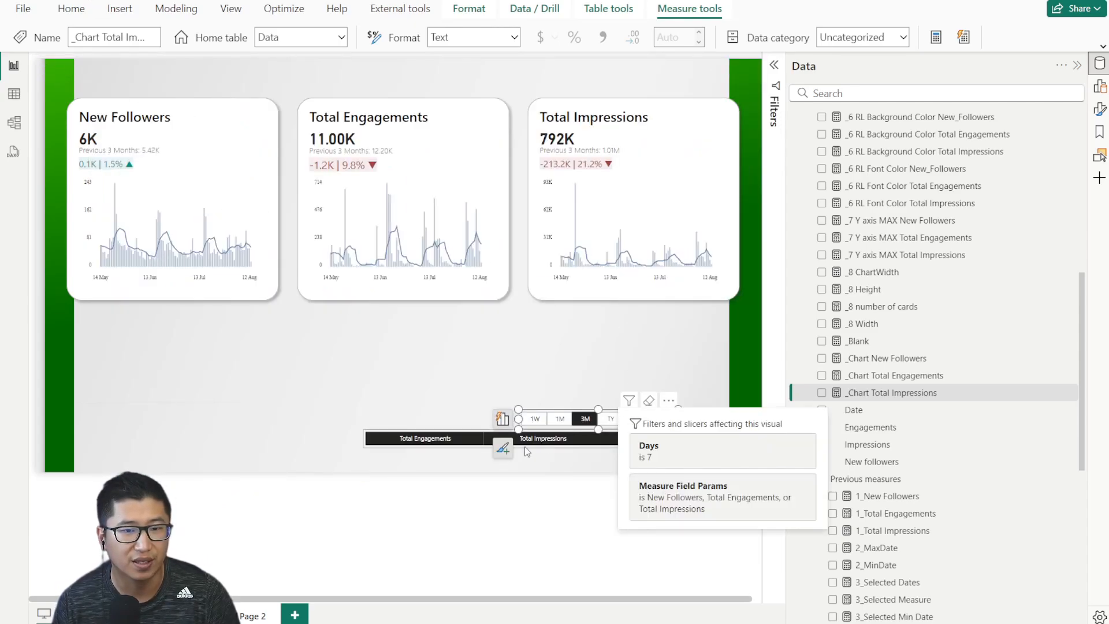
# Step: Compare the cards for the 1M and 1W periods and return the period to 3M
pyautogui.click(556, 423)
pyautogui.click(535, 419)
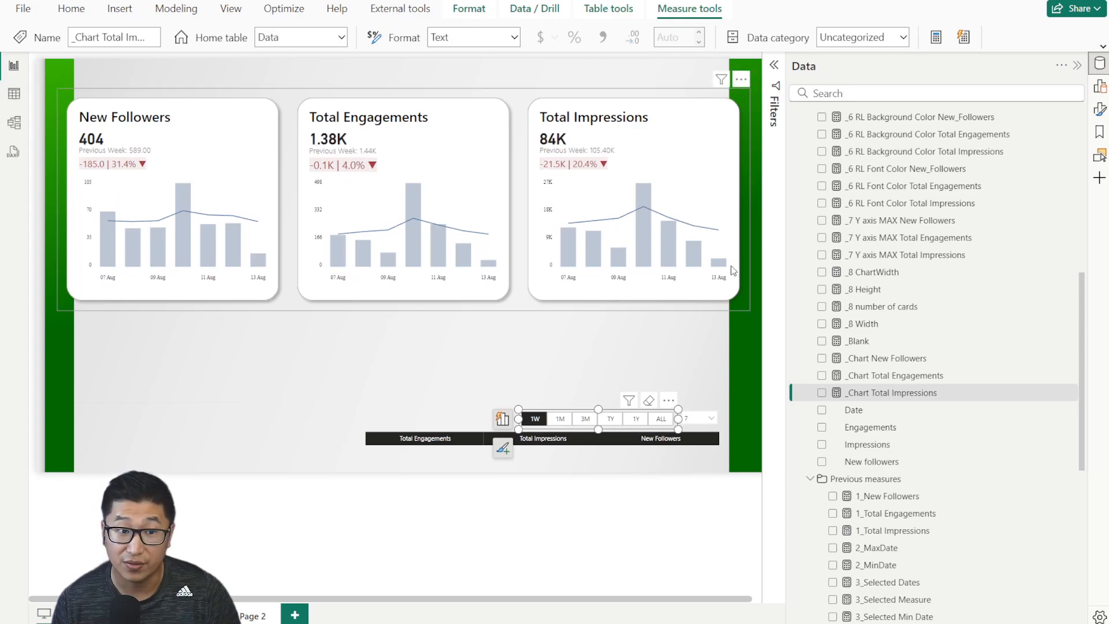
pyautogui.click(586, 419)
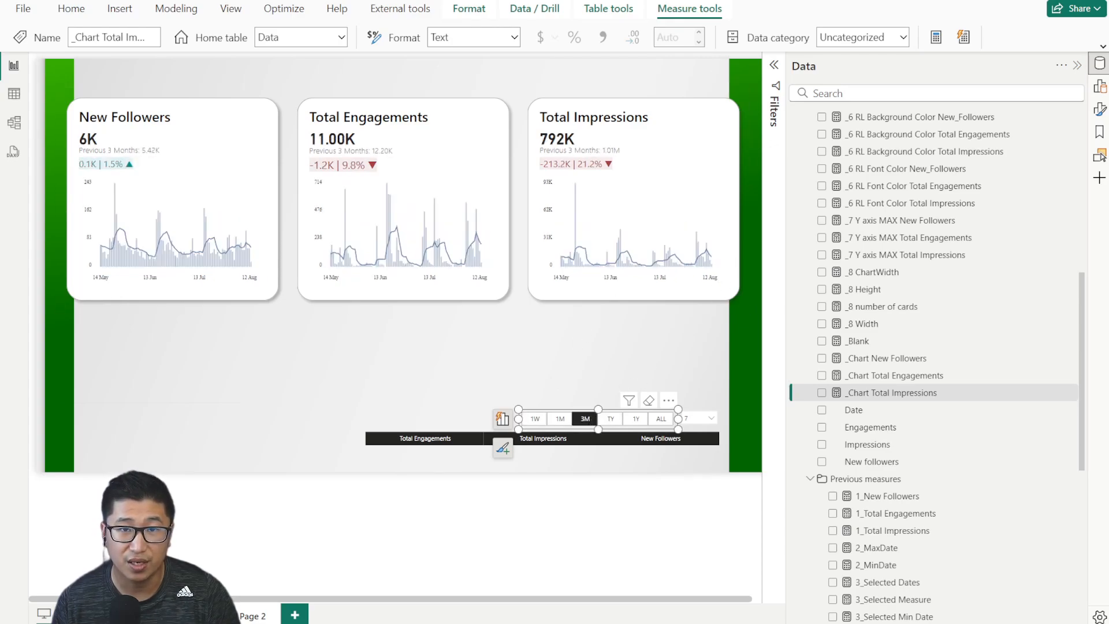